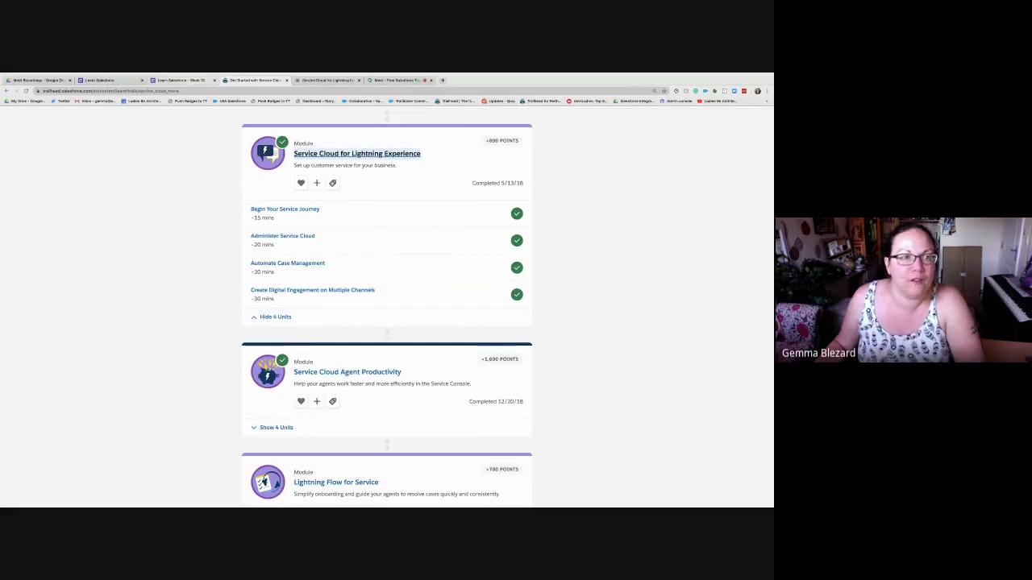
- Close the weekly Learn Salesforce and Meet Recordings tabs, check the meeting chat, and return to the Service Cloud for Lightning Experience module
click(215, 80)
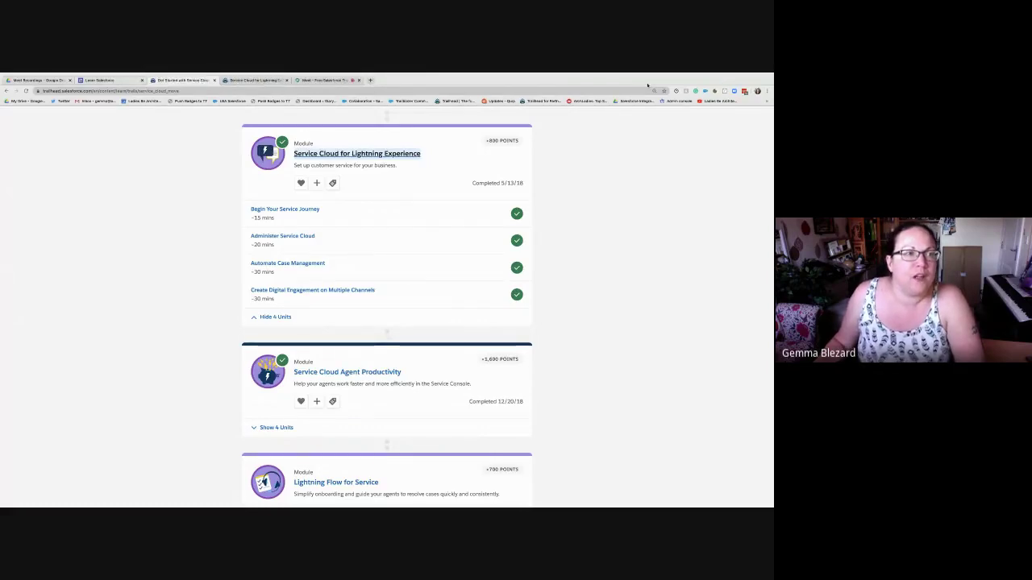
click(70, 81)
click(253, 80)
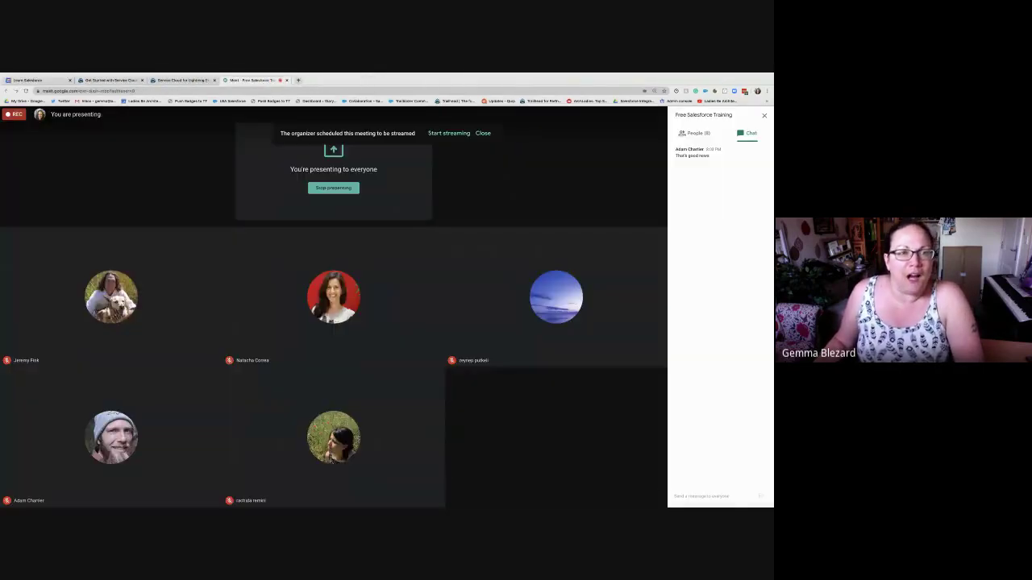
key(ctrl+shift+Tab)
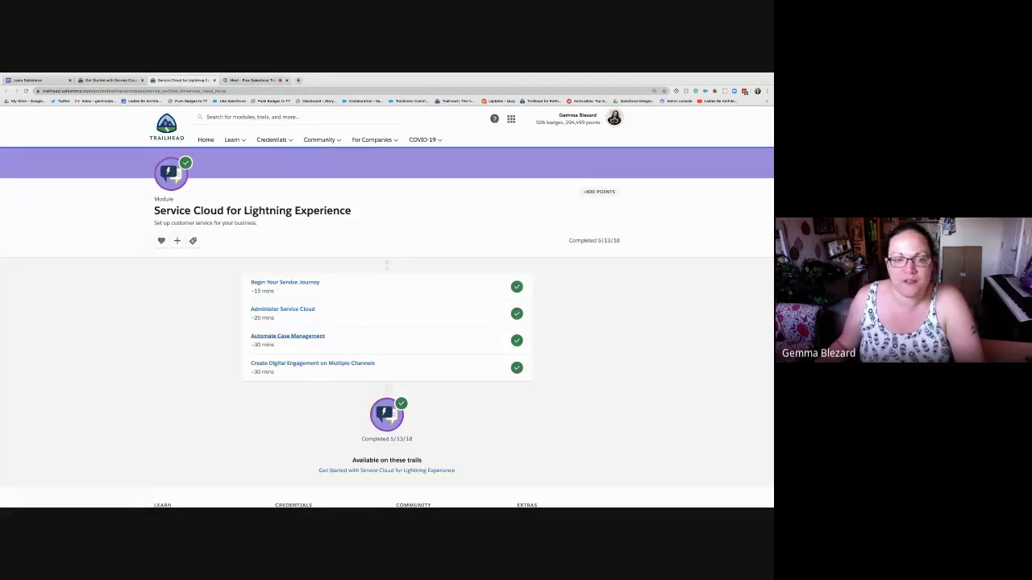
- Open the Automate Case Management unit and look over its case management tools and case automation plan
click(287, 336)
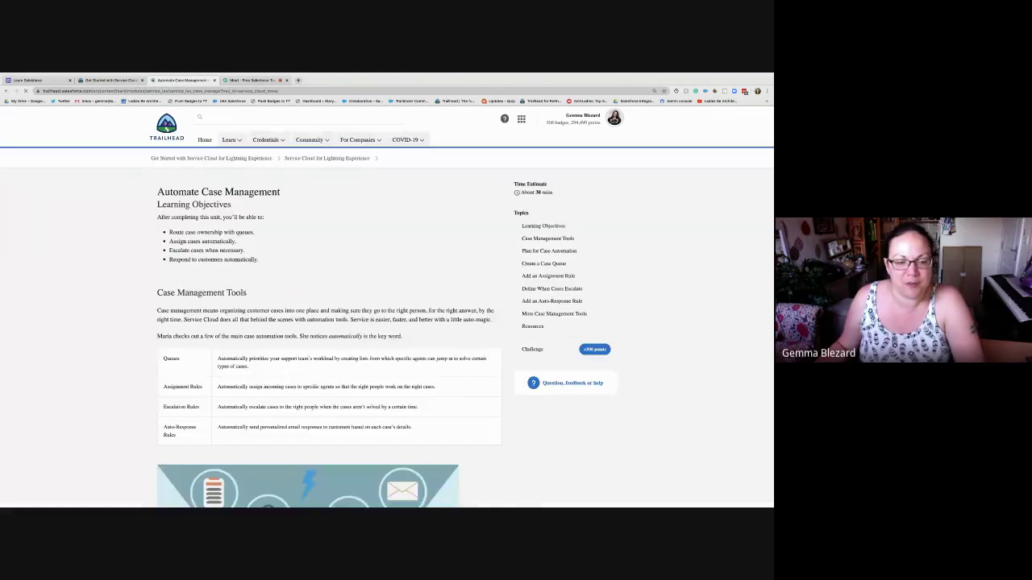
scroll(387, 323, down, 5)
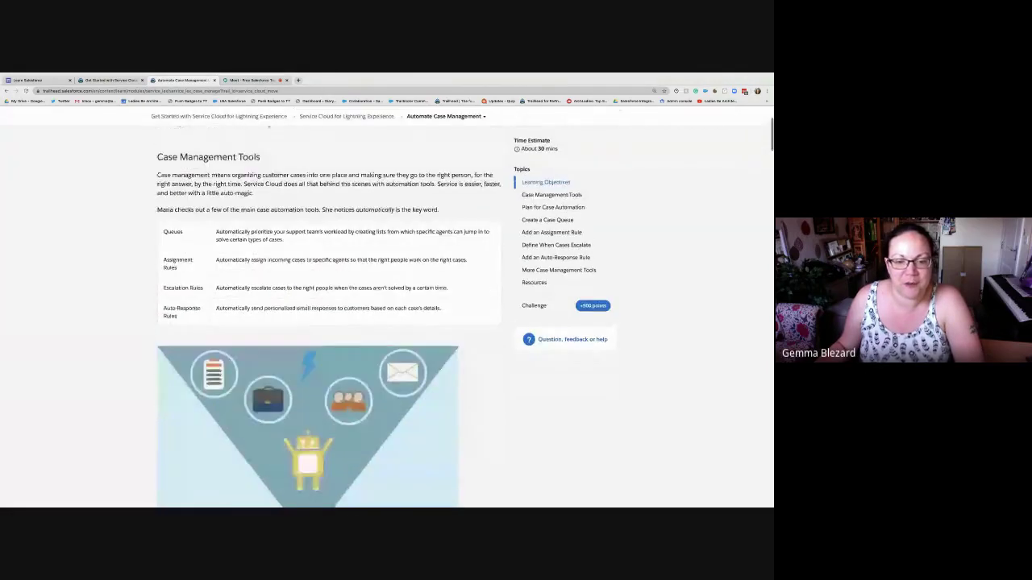
scroll(387, 322, down, 3)
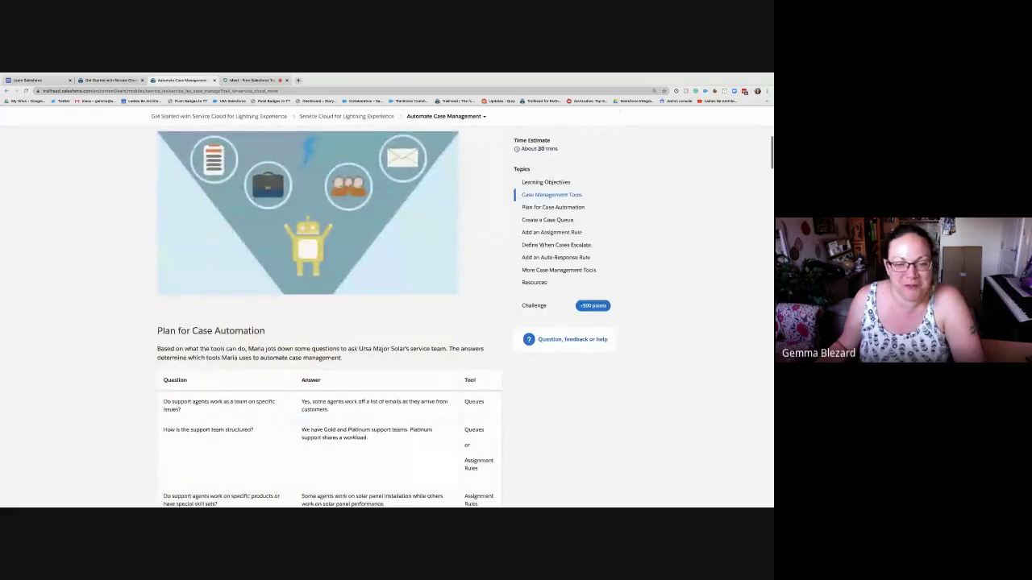
scroll(387, 323, down, 3)
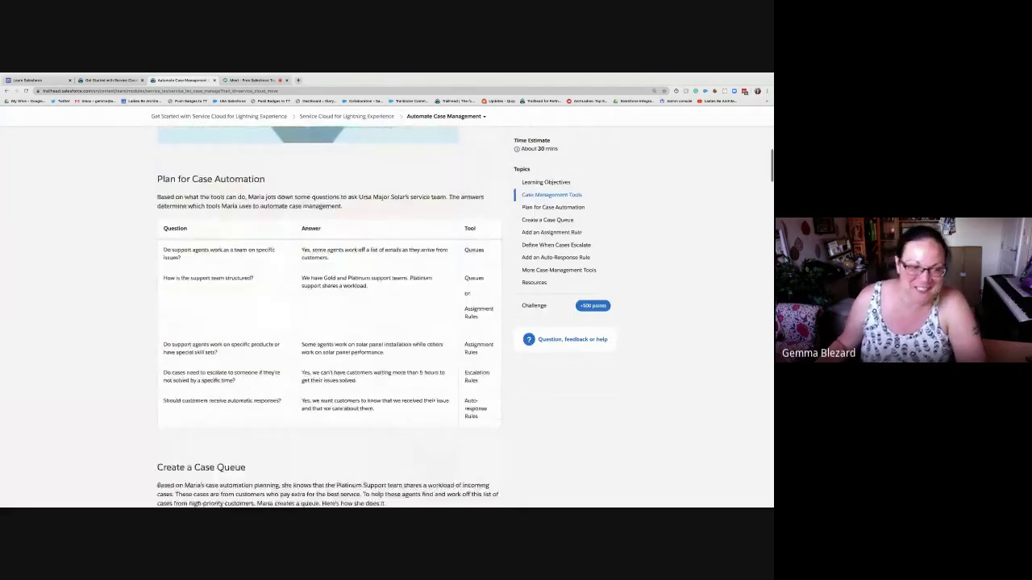
scroll(387, 322, up, 4)
scroll(328, 322, up, 6)
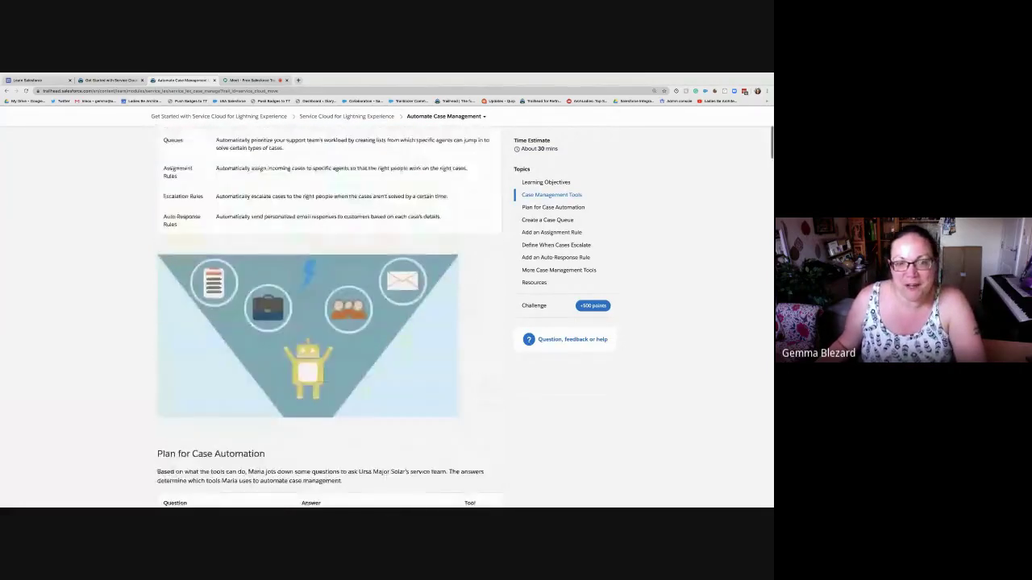
scroll(329, 323, up, 2)
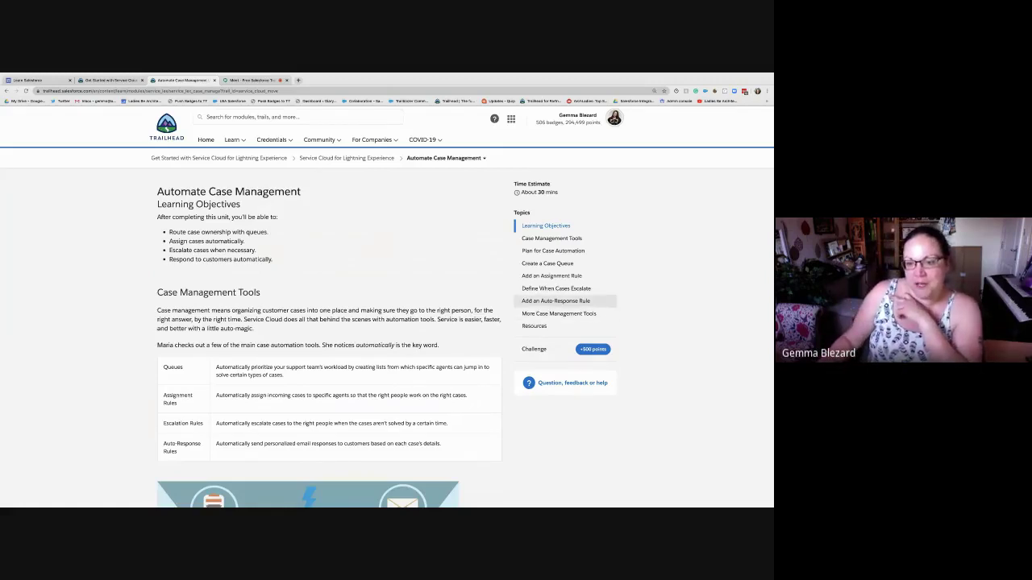
- Look through the unit's rule topics and go to the Define When Cases Escalate section
scroll(387, 322, down, 5)
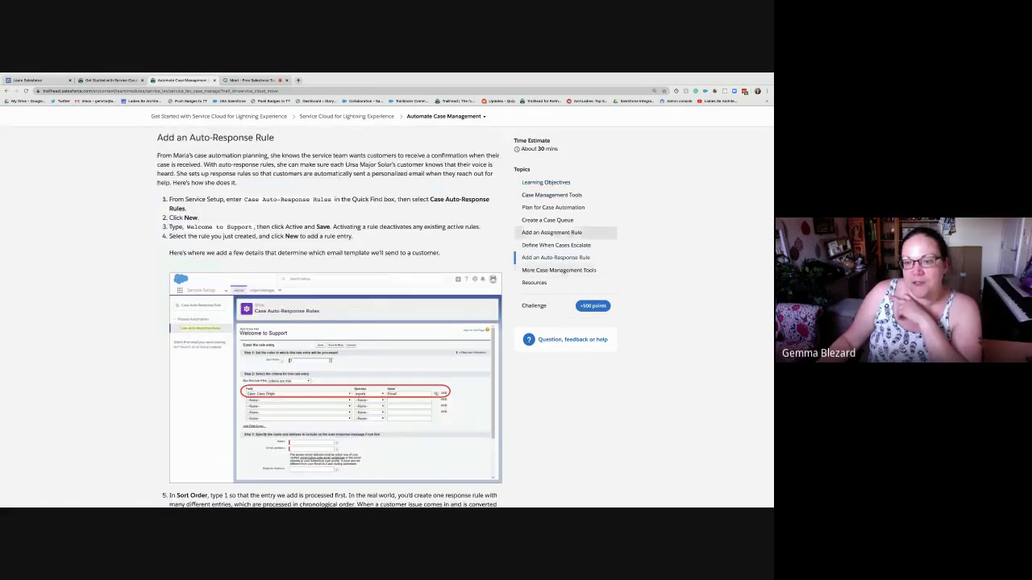
click(553, 233)
click(556, 245)
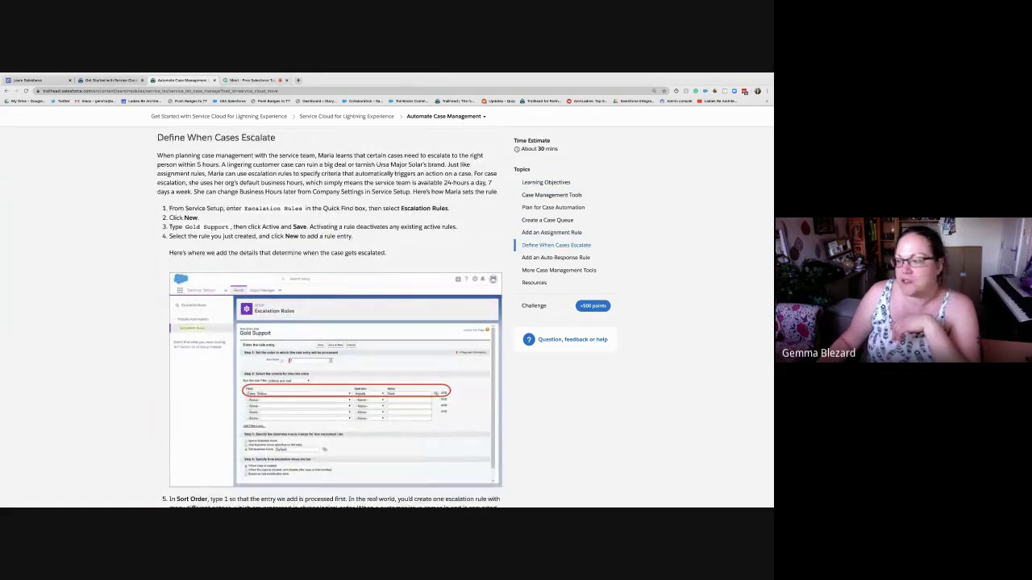
- Check the meeting chat and review the escalation rule instructions, including sort order, entry criteria and Age Over
click(253, 80)
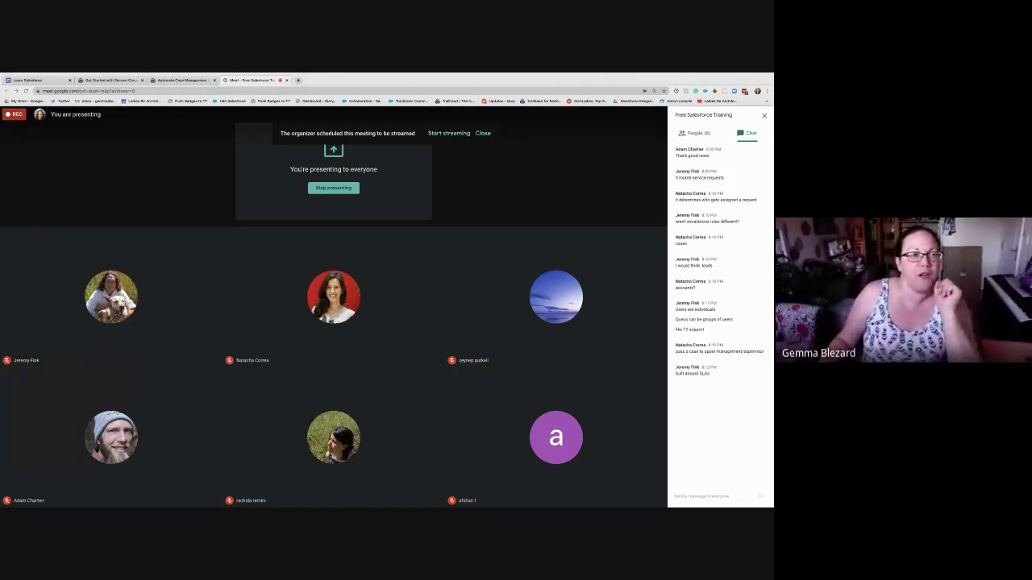
click(183, 80)
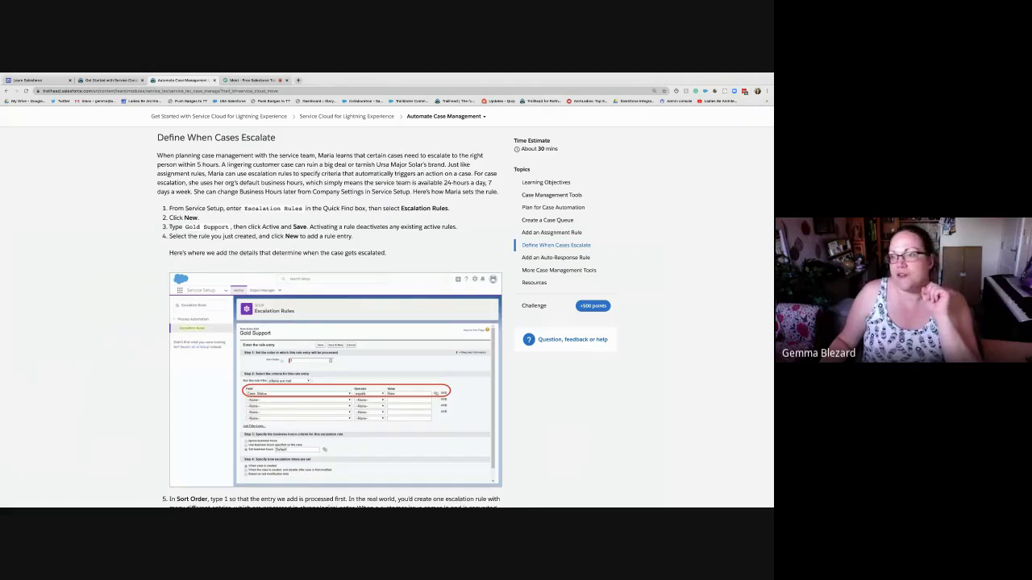
scroll(335, 317, down, 3)
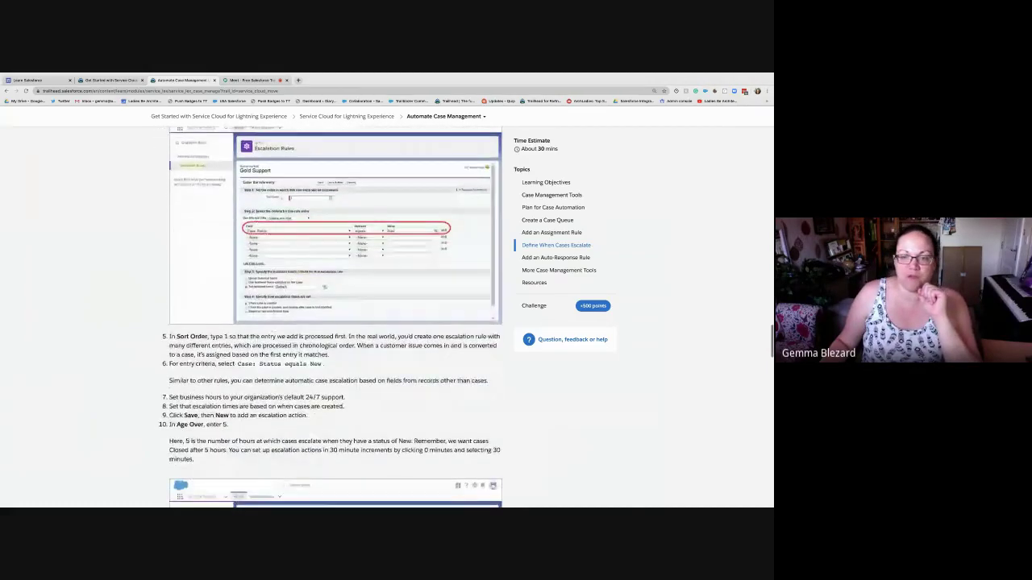
scroll(334, 317, down, 1)
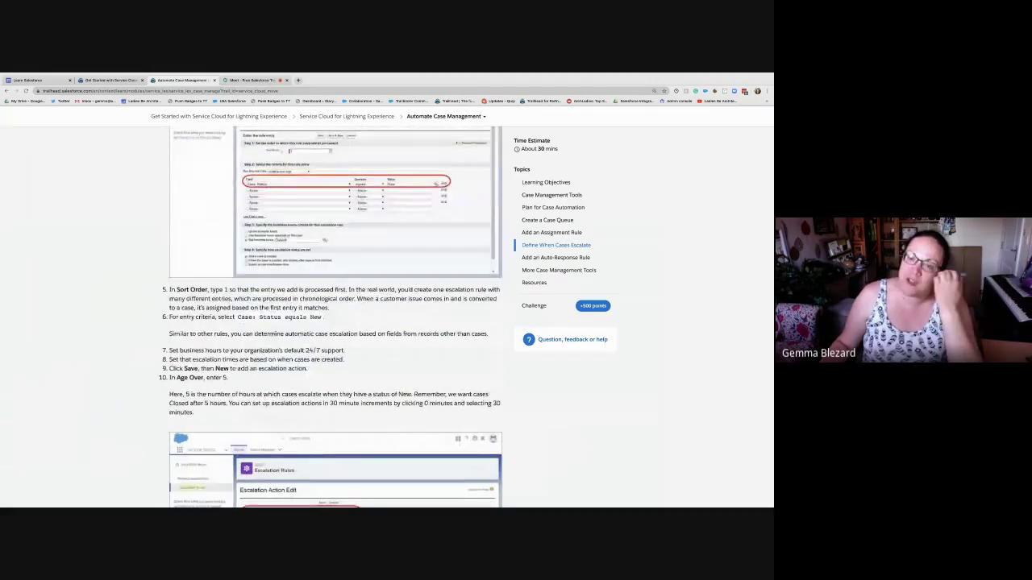
scroll(335, 316, down, 1)
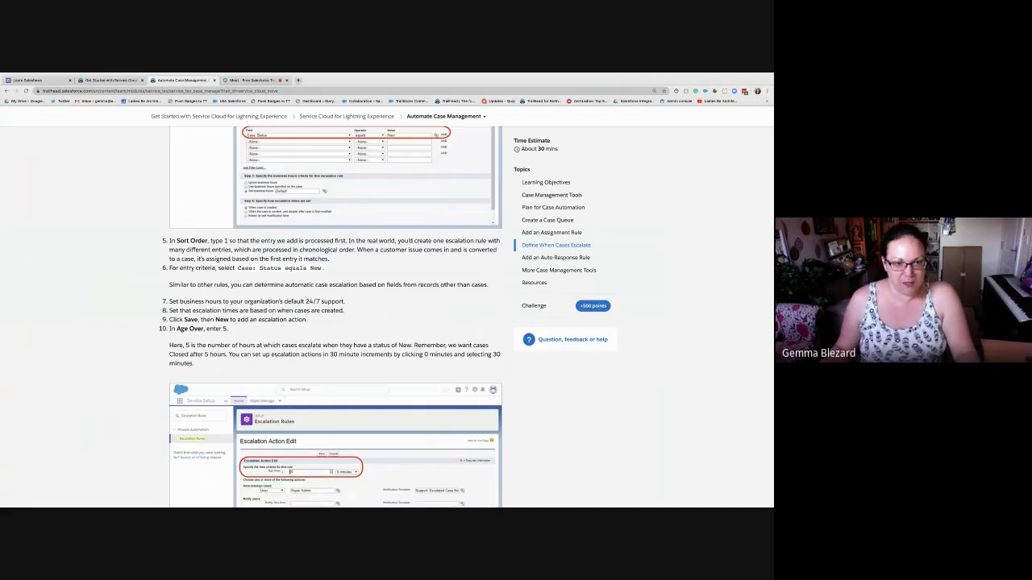
scroll(336, 317, up, 1)
scroll(336, 316, up, 2)
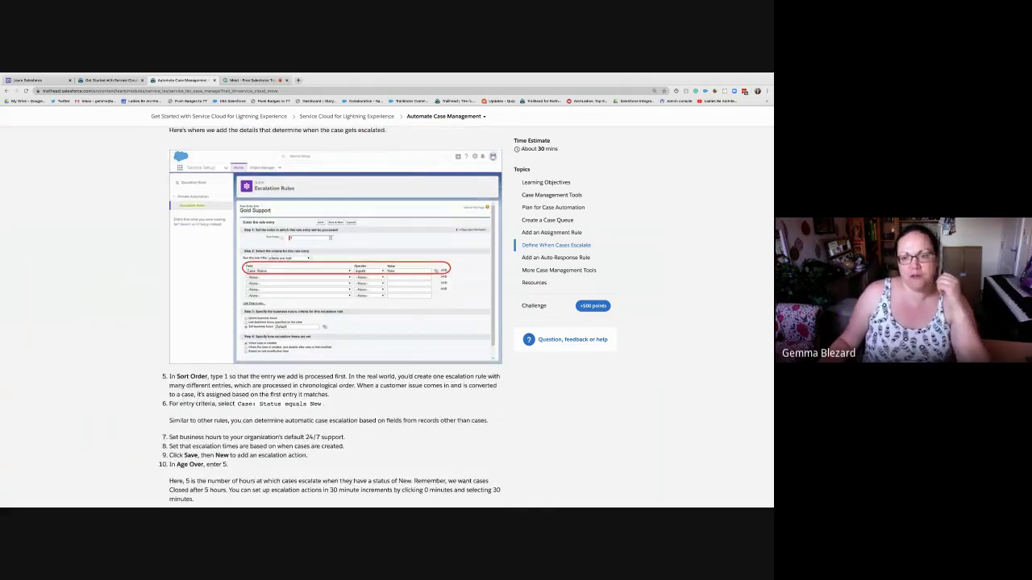
- Retake the unit's hands-on challenge, launch the selected playground org, and return to the Automate Case Management unit
scroll(335, 316, down, 15)
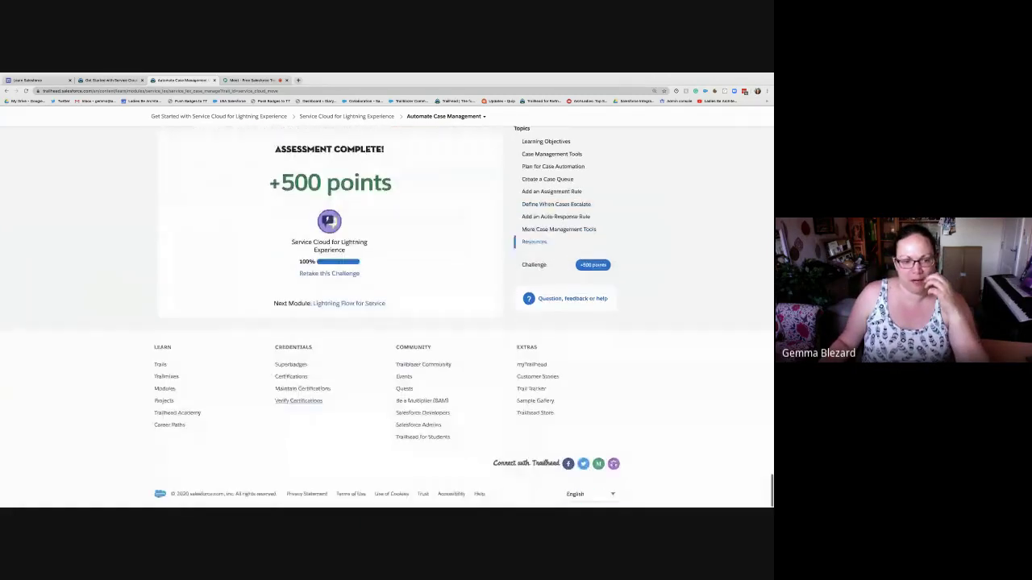
click(328, 273)
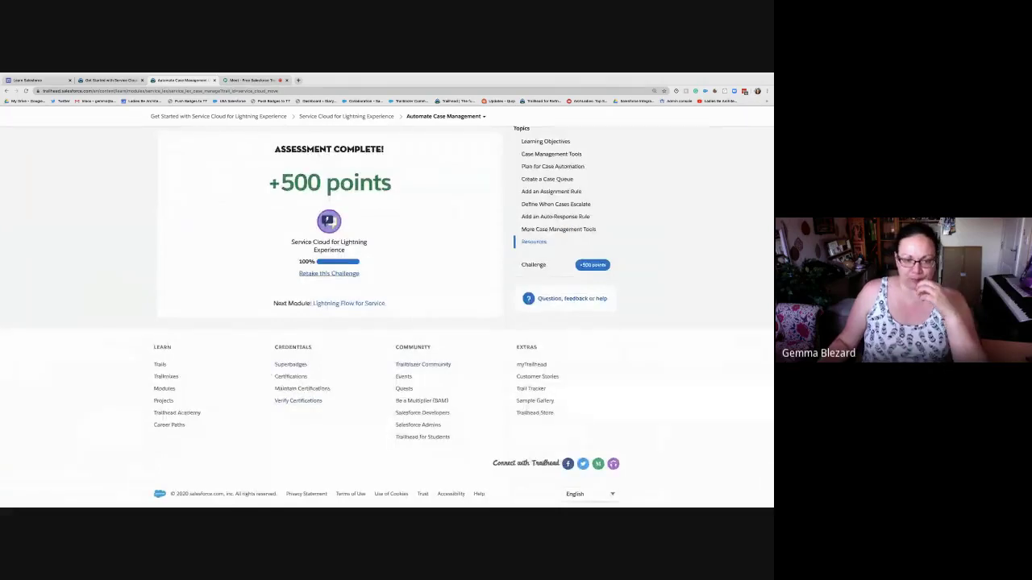
click(296, 405)
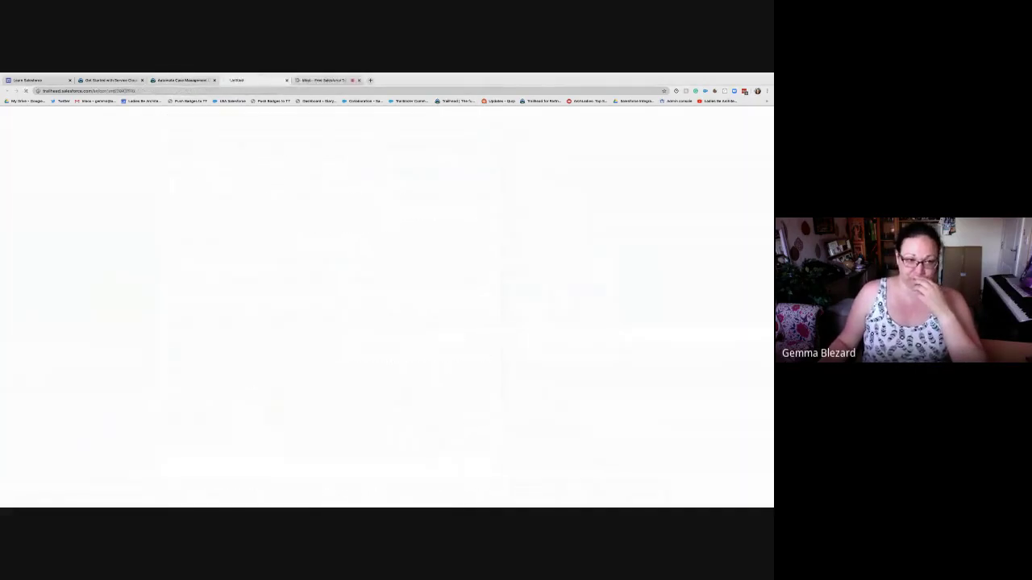
key(ctrl+shift+Tab)
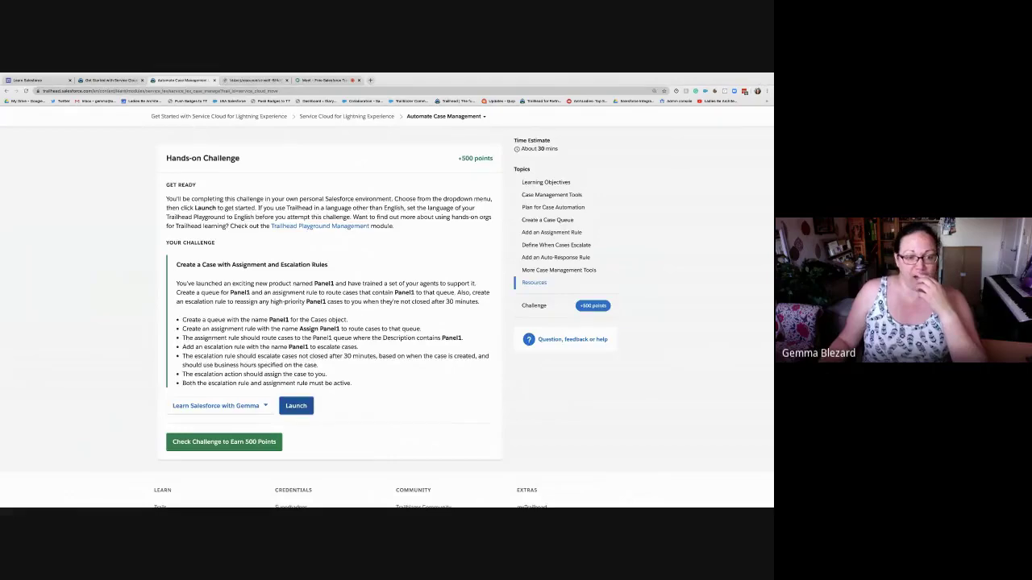
- Go back from the challenge to the Add an Auto-Response Rule instructions in the unit
scroll(329, 315, up, 10)
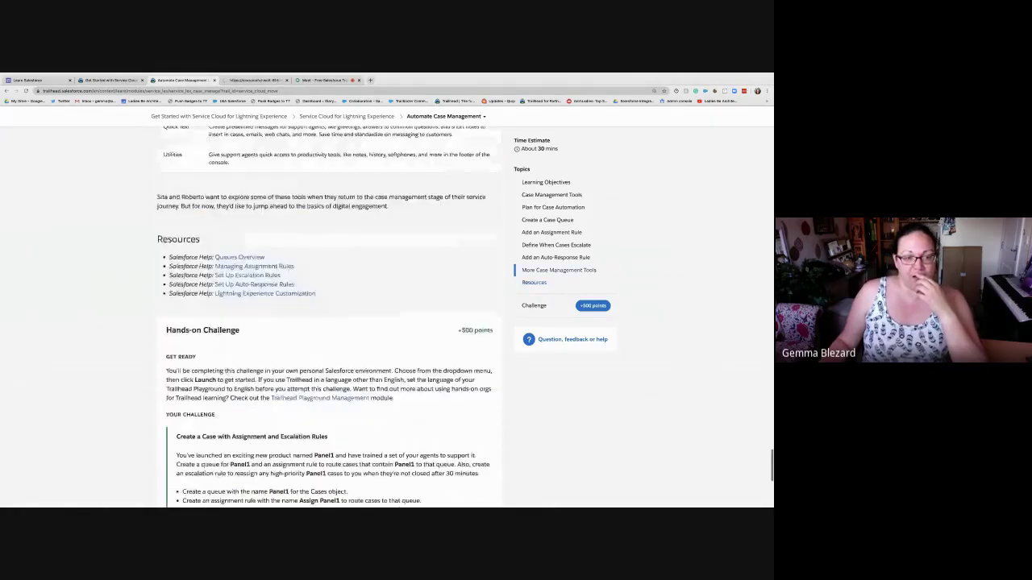
scroll(329, 314, up, 8)
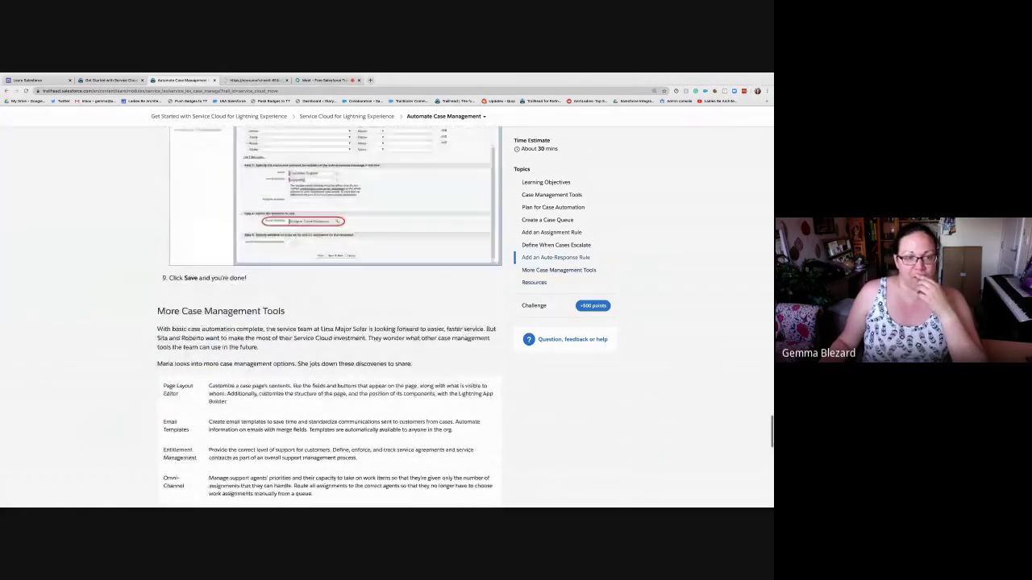
scroll(329, 315, up, 2)
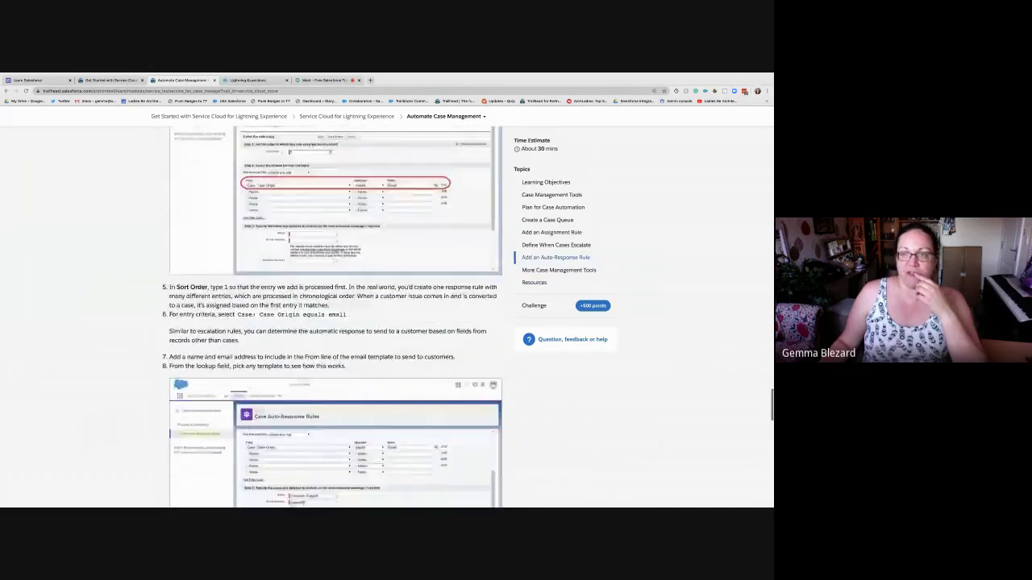
scroll(329, 315, up, 1)
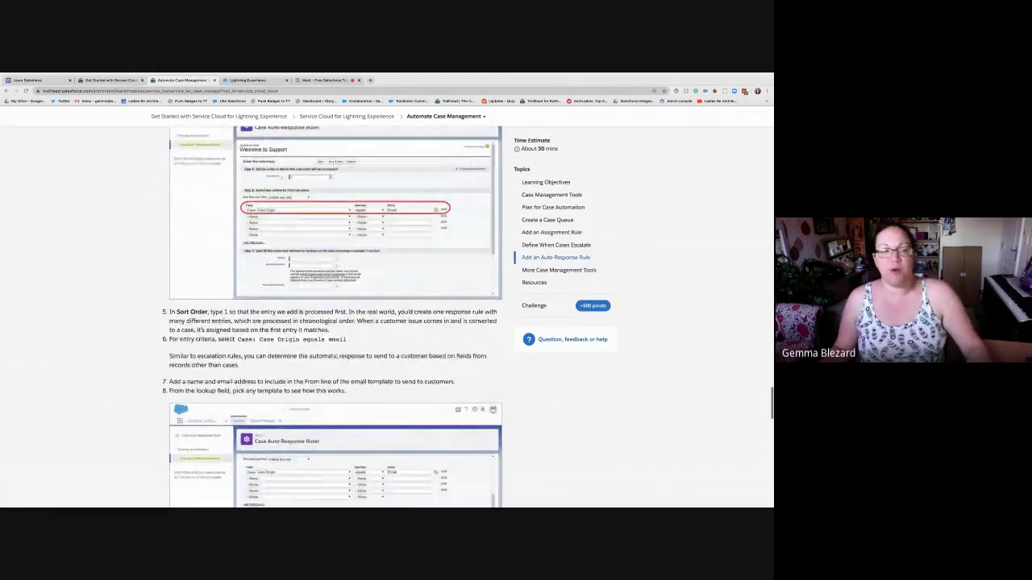
scroll(329, 315, up, 3)
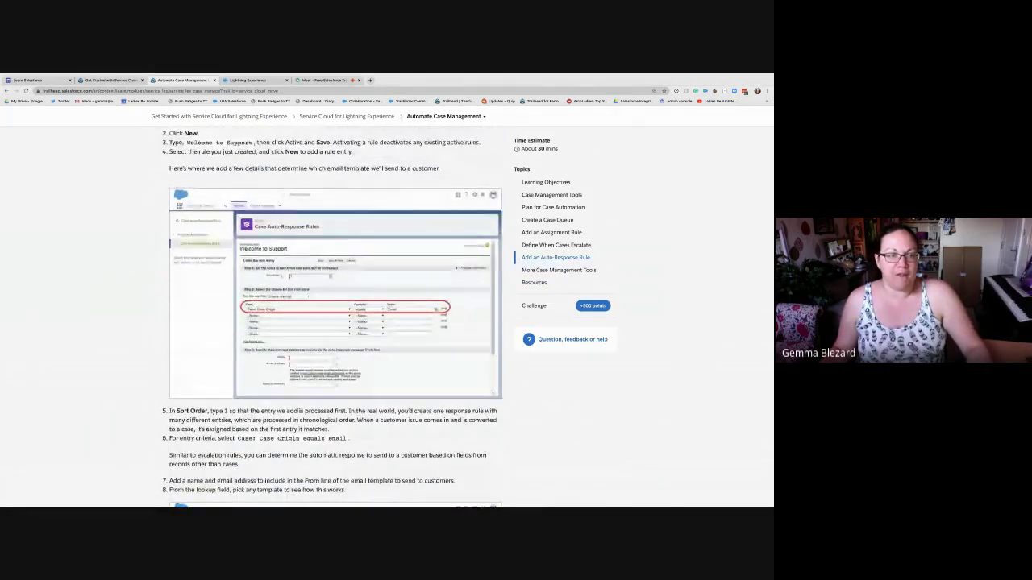
scroll(329, 315, up, 3)
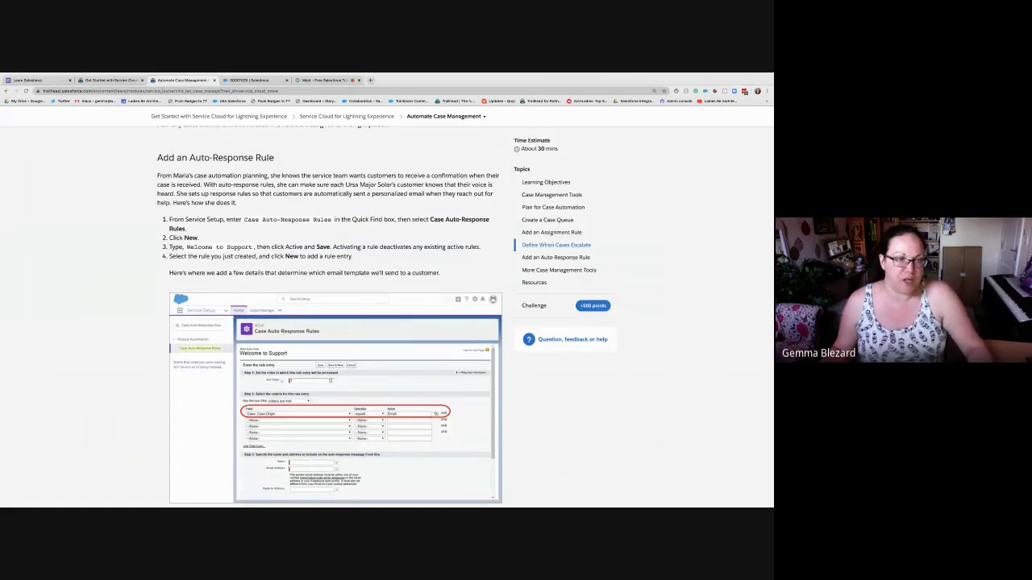
- Reopen the Automate Case Management unit from its module page and go to the Add an Auto-Response Rule section
click(347, 116)
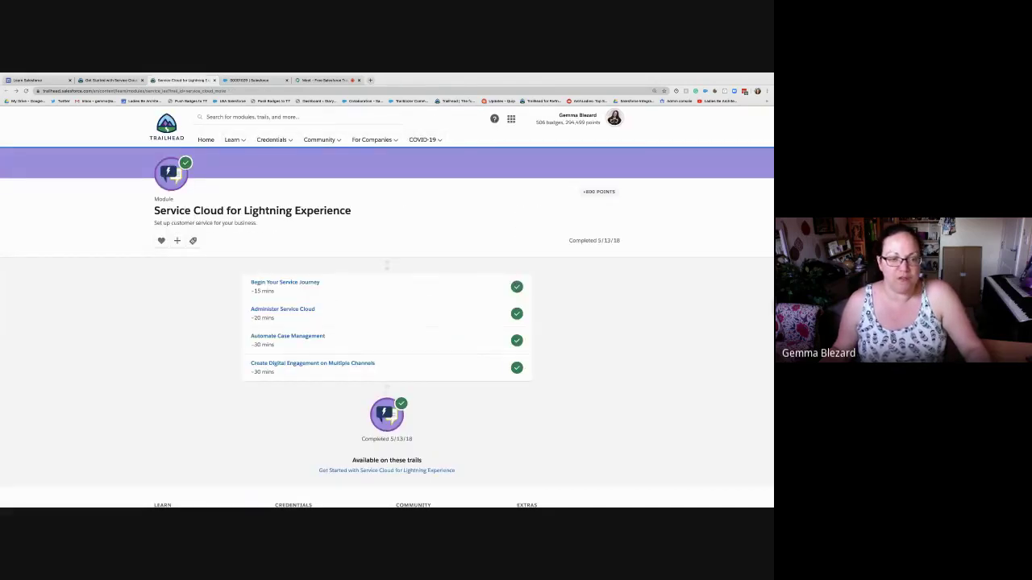
click(288, 336)
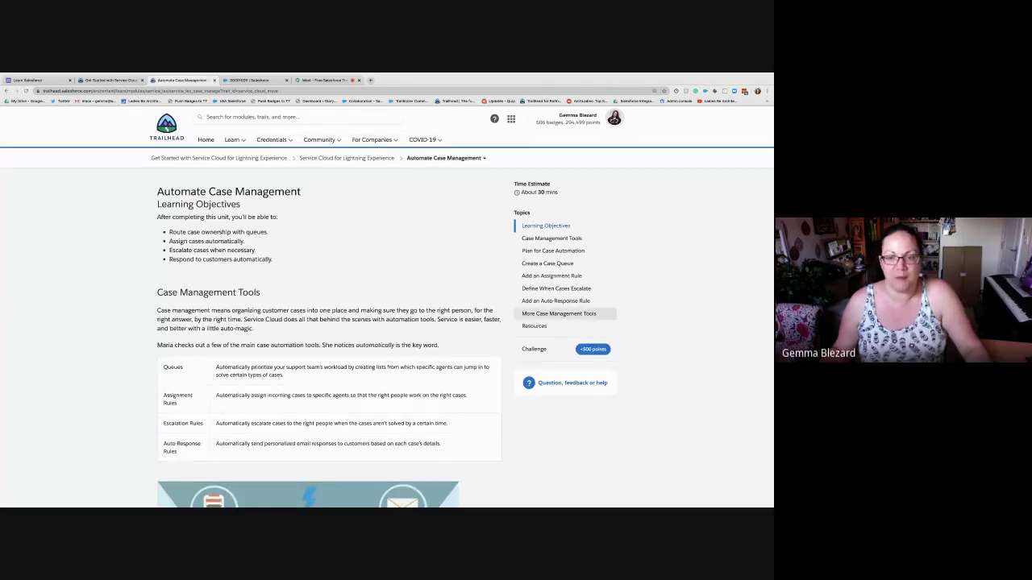
scroll(559, 314, down, 20)
scroll(329, 316, down, 8)
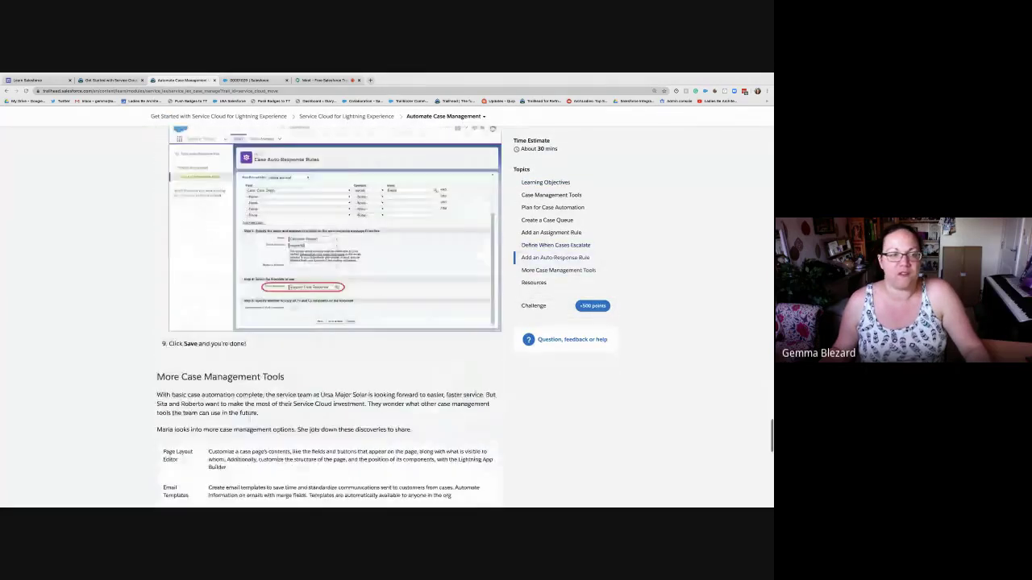
scroll(329, 316, up, 9)
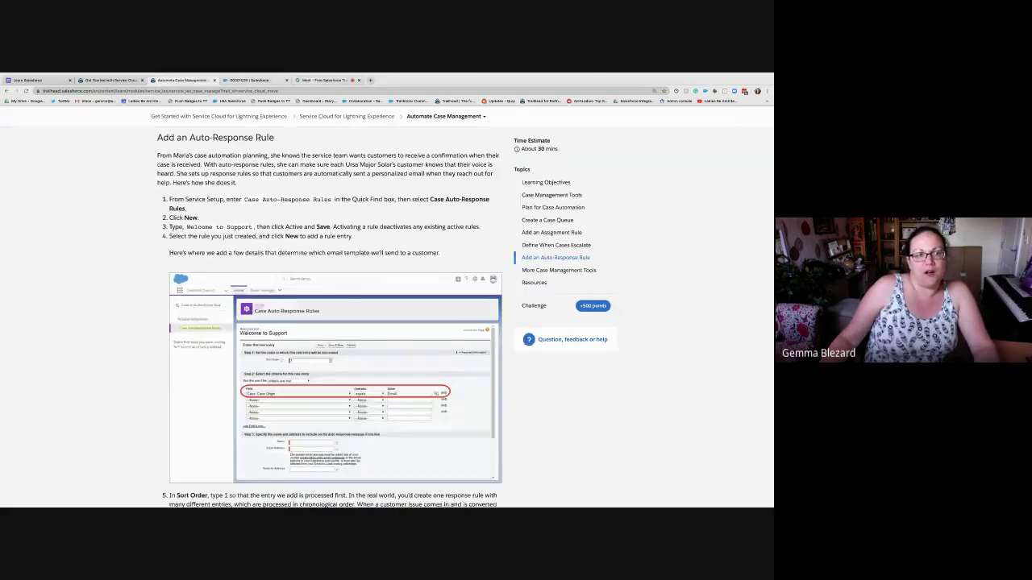
- Switch to the Salesforce playground org and open its Setup in a separate tab
key(ctrl+Tab)
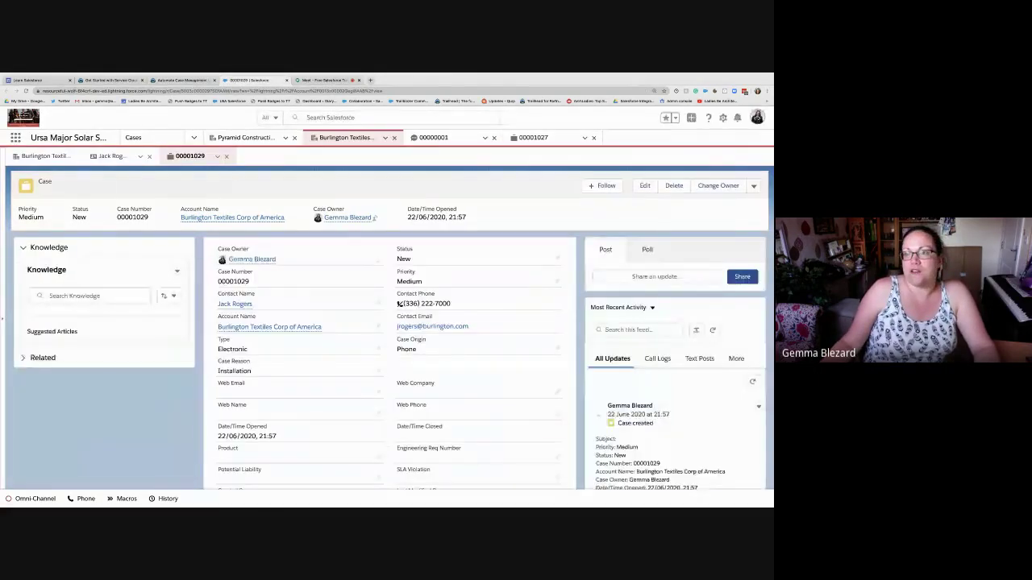
click(722, 117)
click(689, 177)
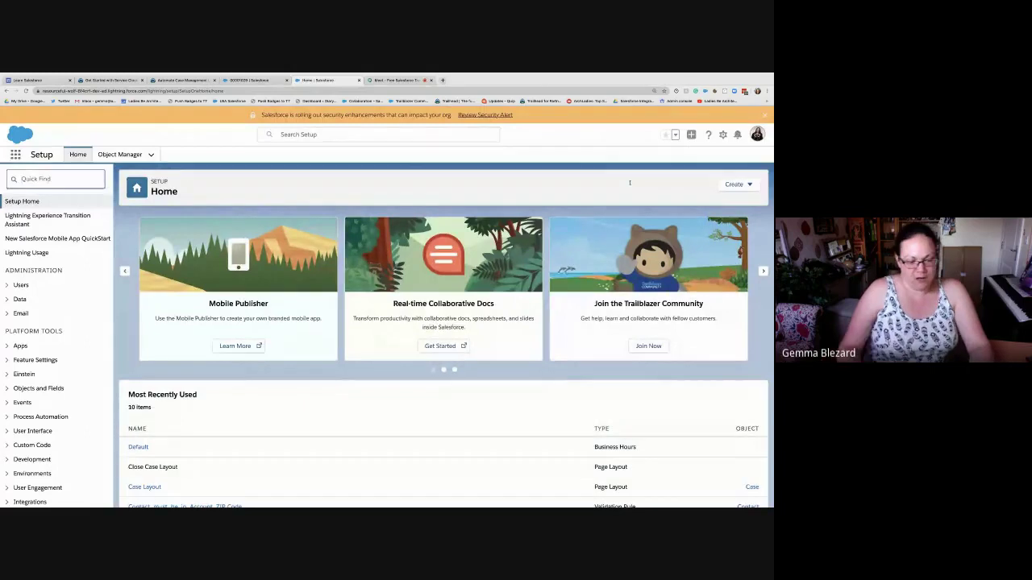
- Search Setup for "auto", go to Case Auto-Response Rules, and open the Welcome to Support rule
text(auto)
scroll(630, 183, down, 1)
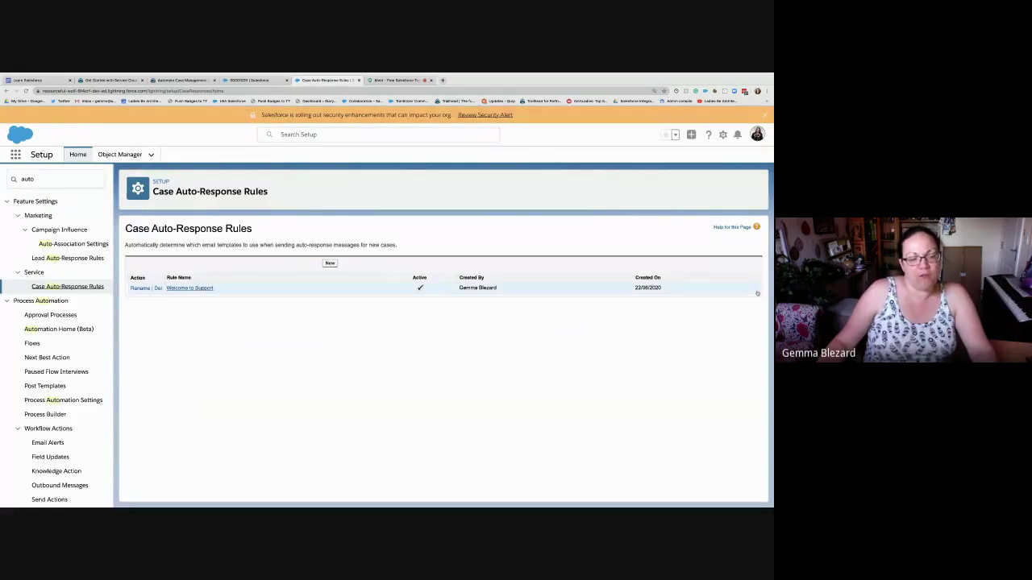
click(190, 288)
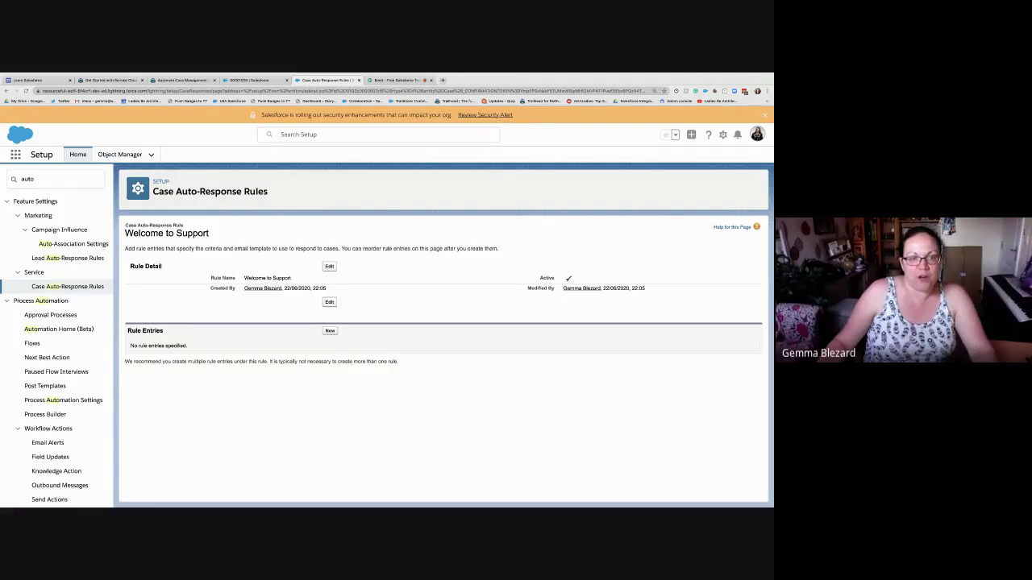
- Return to the Trailhead unit and read the instructions for adding an entry to the auto-response rule
click(257, 81)
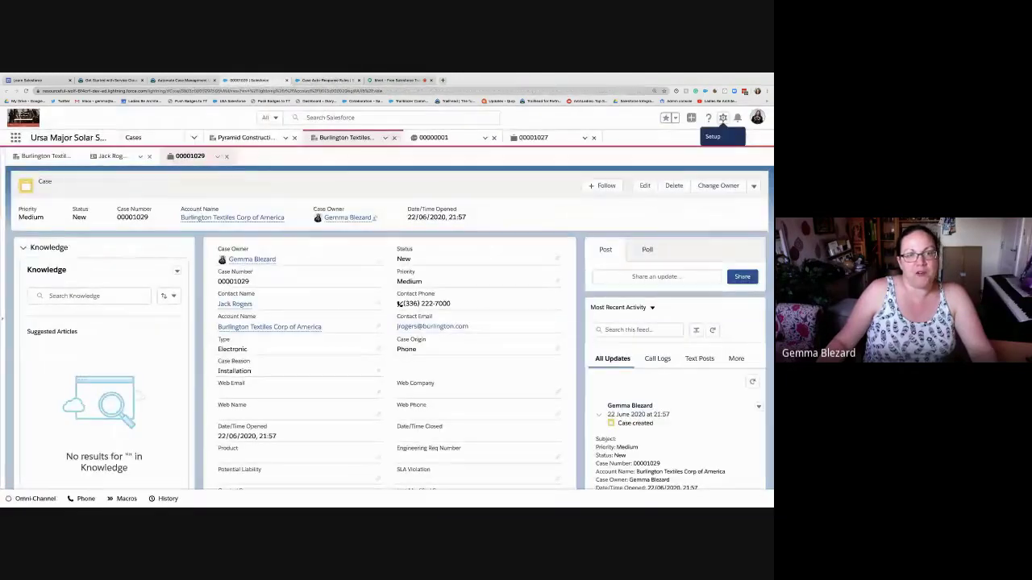
click(329, 81)
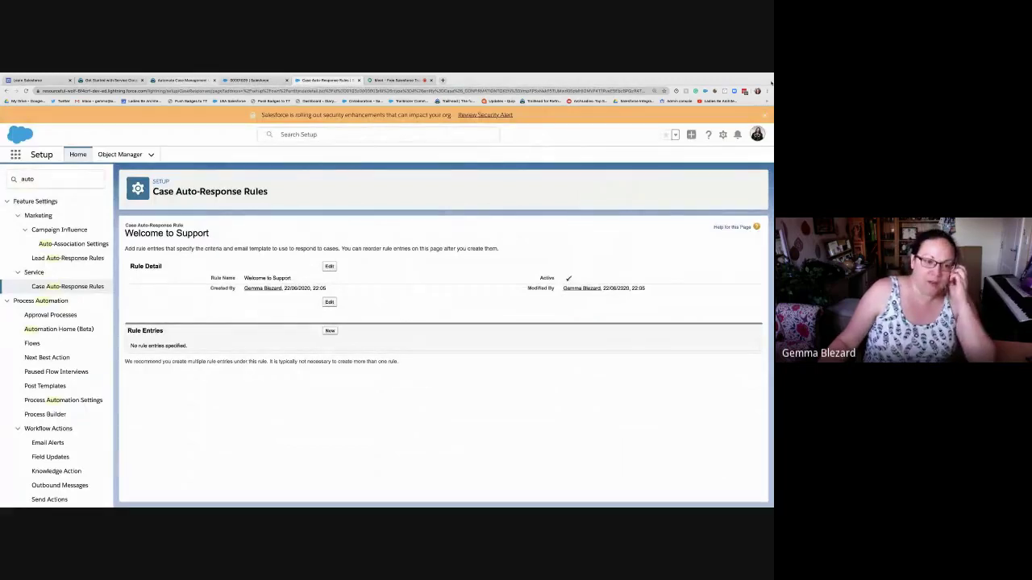
key(ctrl+shift+Tab)
key(ctrl+shift+Tab)
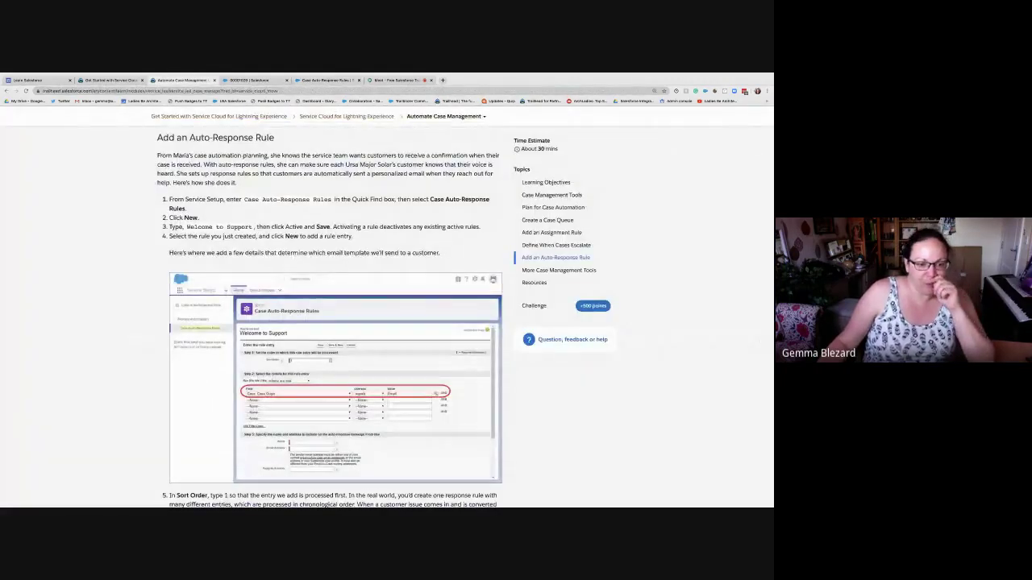
scroll(335, 323, down, 4)
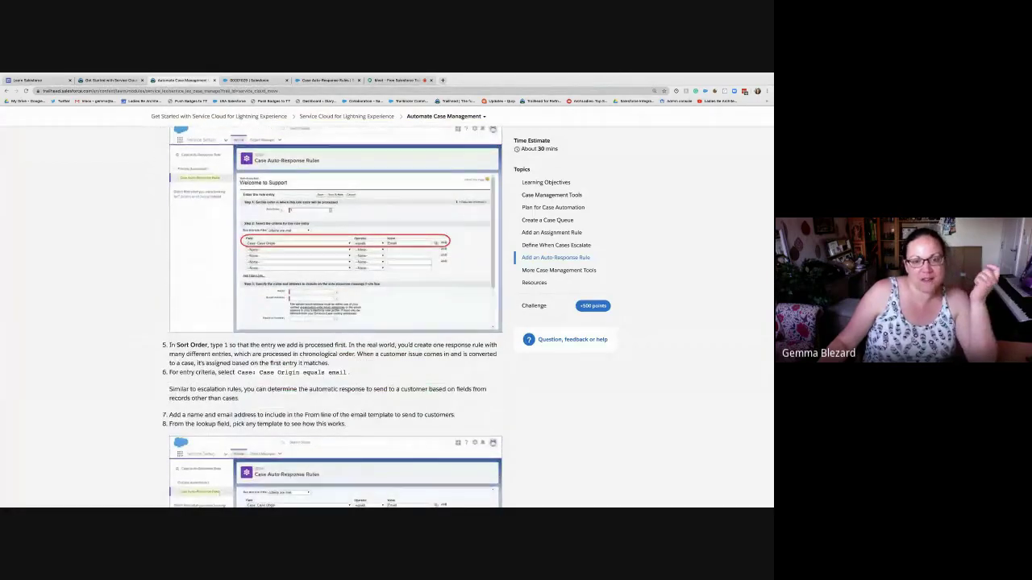
- In the playground's Setup, start a Welcome to Support rule entry with sort order 1 and the criterion Case: Case Origin equals Email
key(ctrl+Tab)
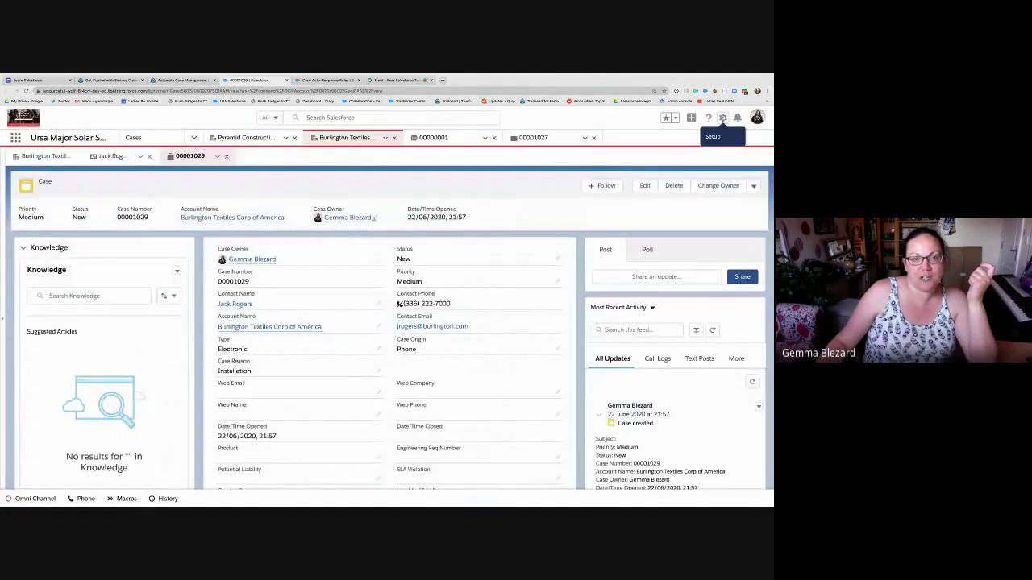
key(ctrl+Tab)
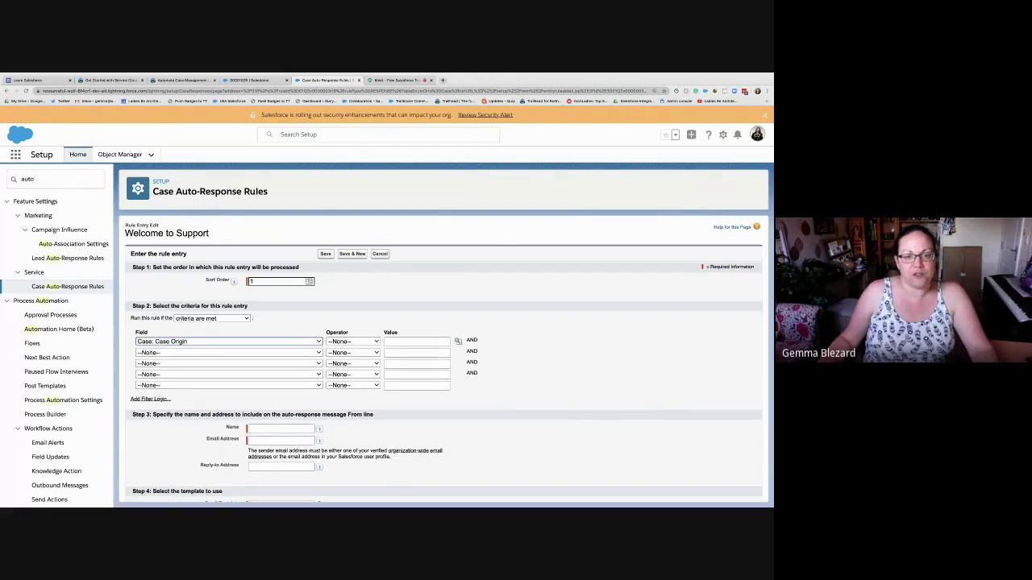
click(352, 342)
click(347, 353)
click(458, 342)
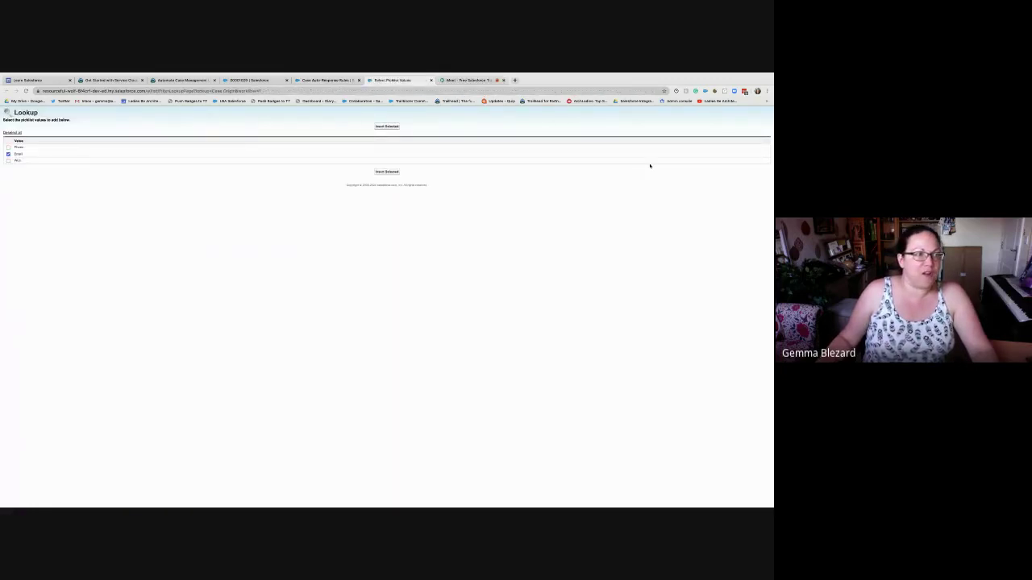
click(387, 127)
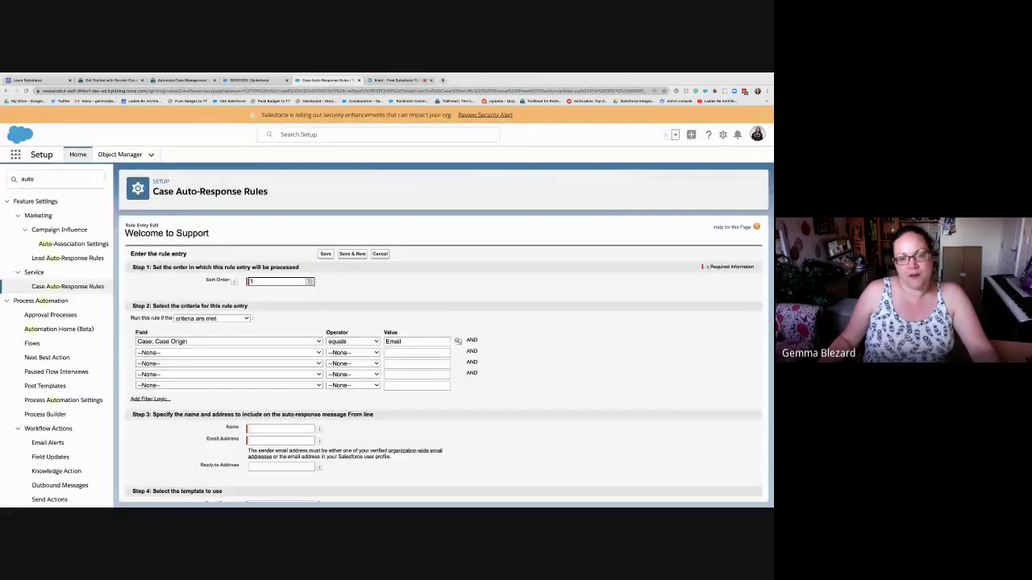
- Review the From line settings of the rule entry and check the help text for the Name field
scroll(443, 363, down, 1)
scroll(444, 363, down, 1)
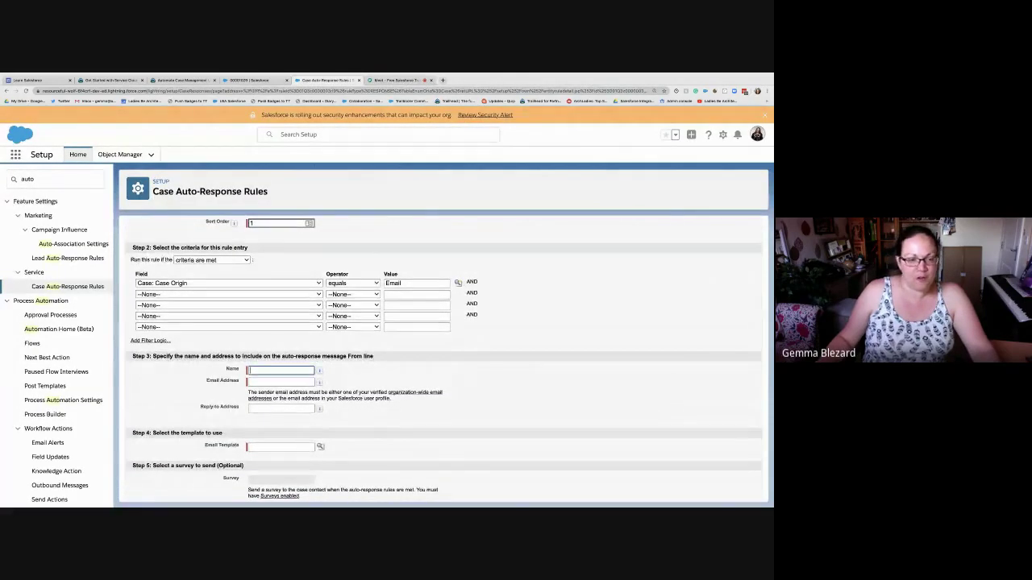
click(280, 371)
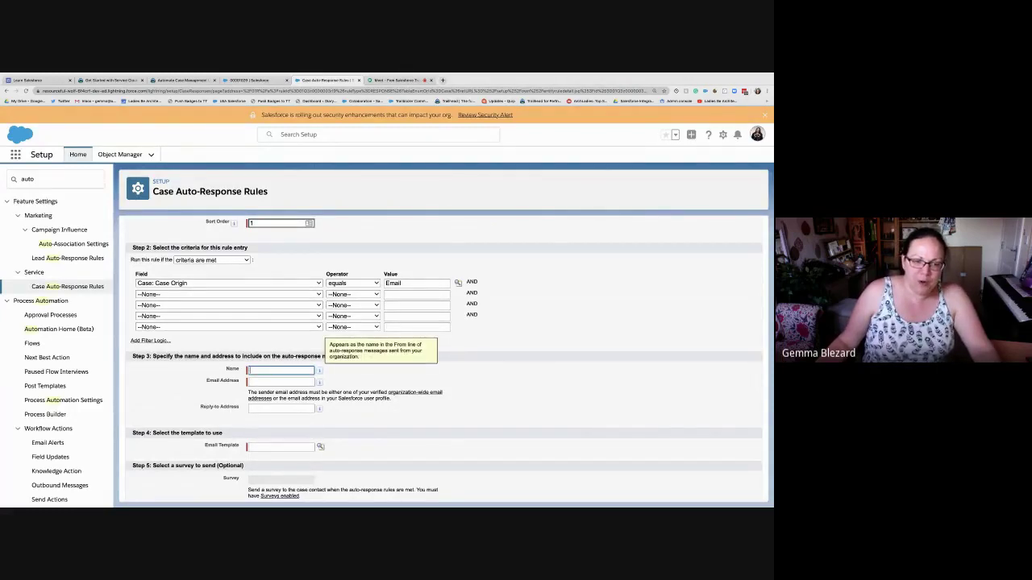
click(319, 371)
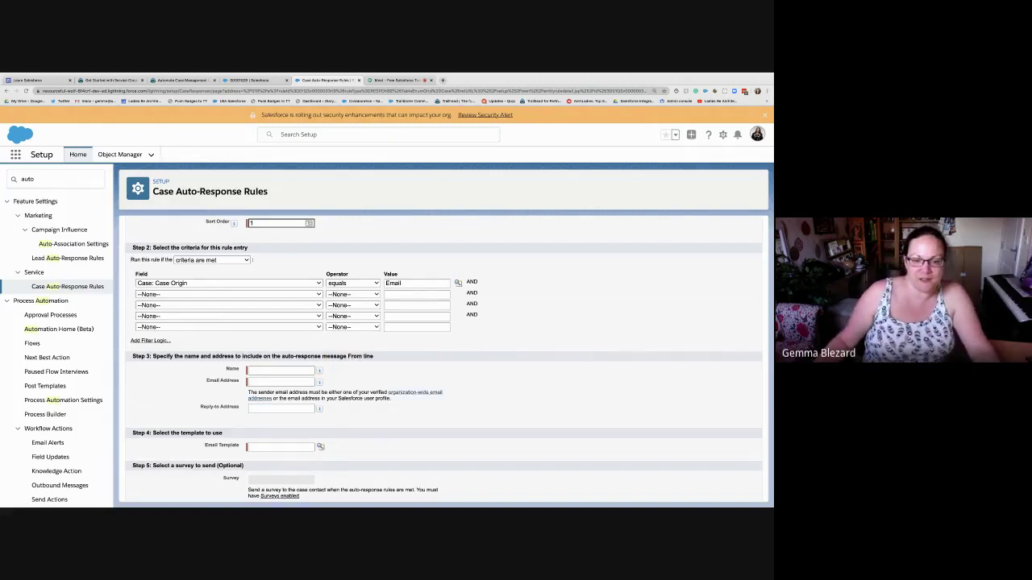
- Open the organization-wide email addresses page in a separate tab, keeping the rule entry open
right_click(415, 392)
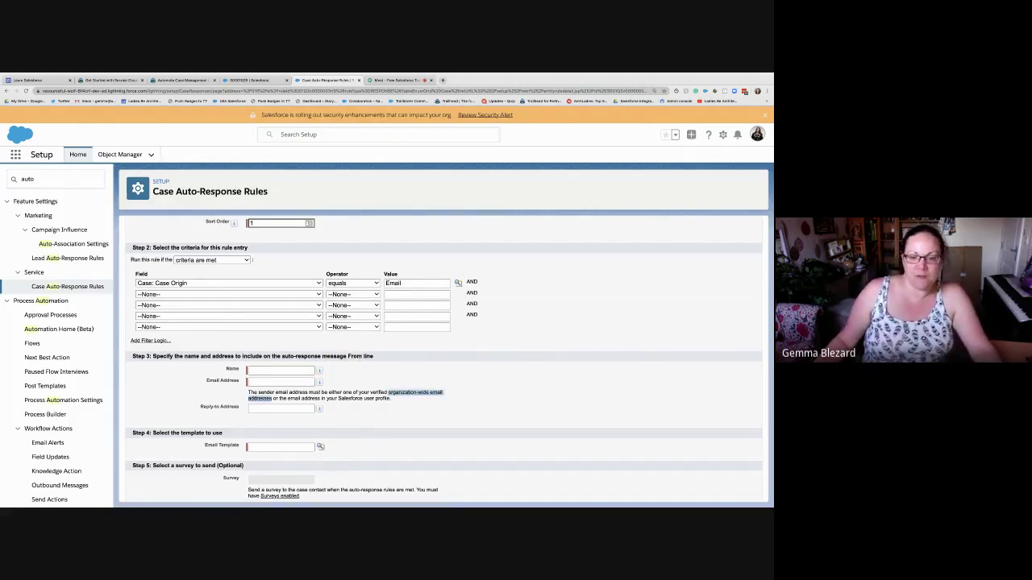
click(440, 399)
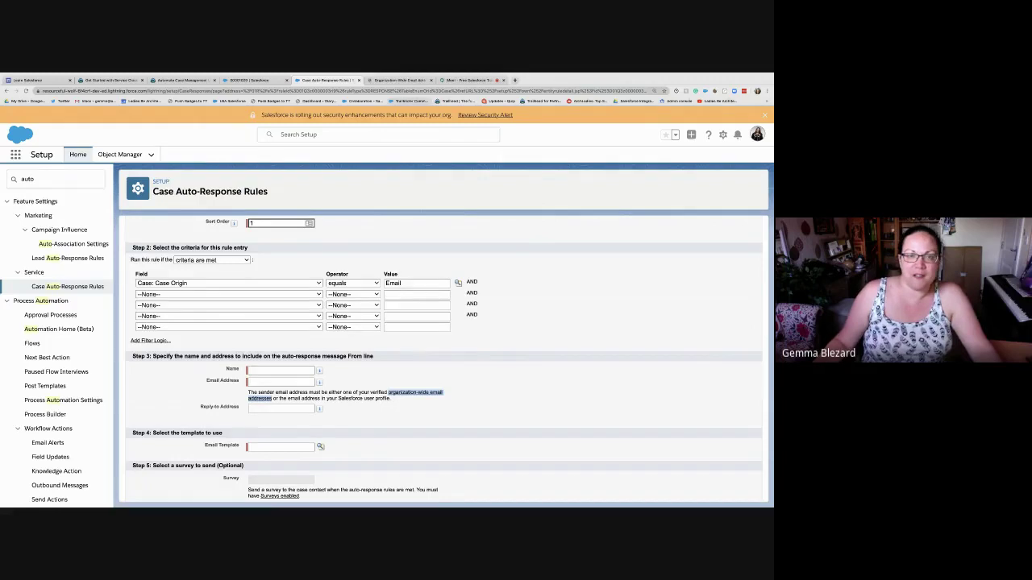
click(405, 81)
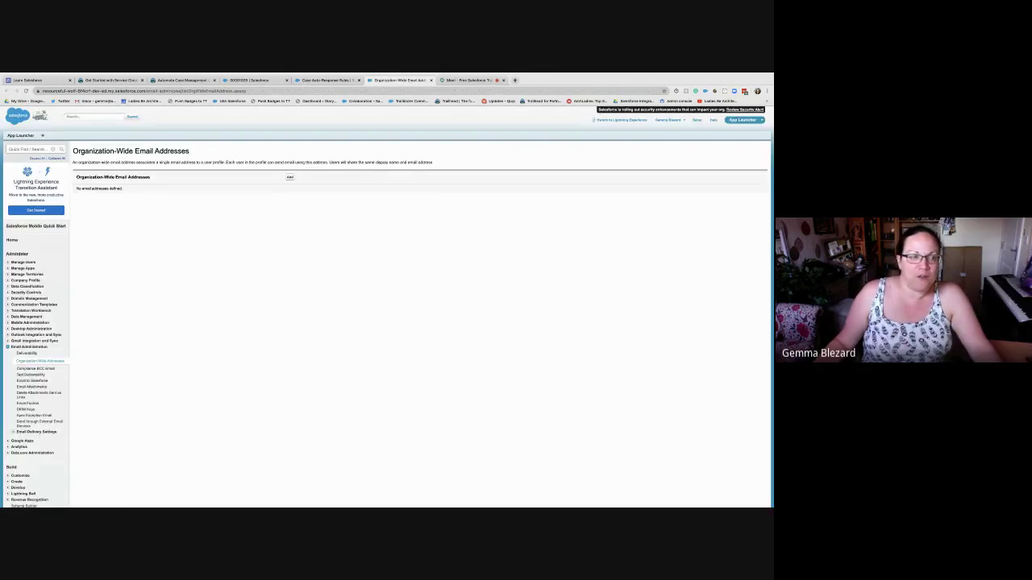
- Draft an organization-wide address with display name "Ursa Major Solar Support", a partial no-reply email and the Work.com Only User profile, and discard it
click(289, 177)
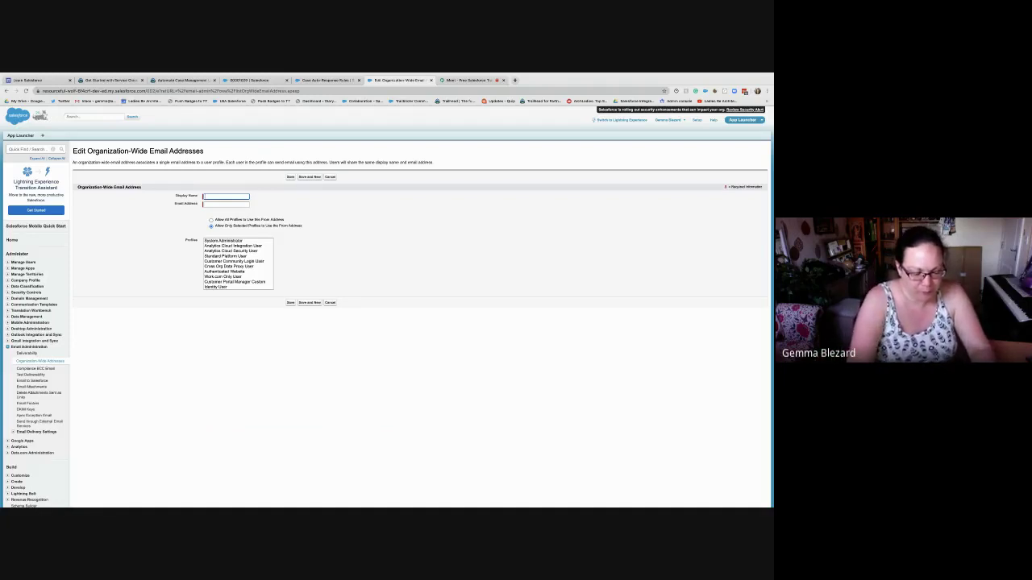
text(Ursa Ma)
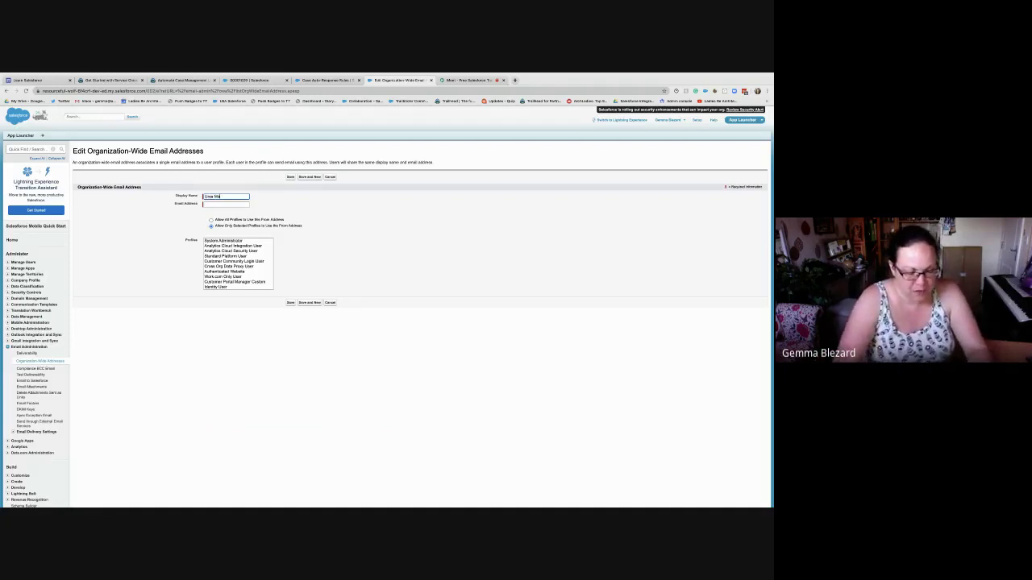
text(jor Solar S)
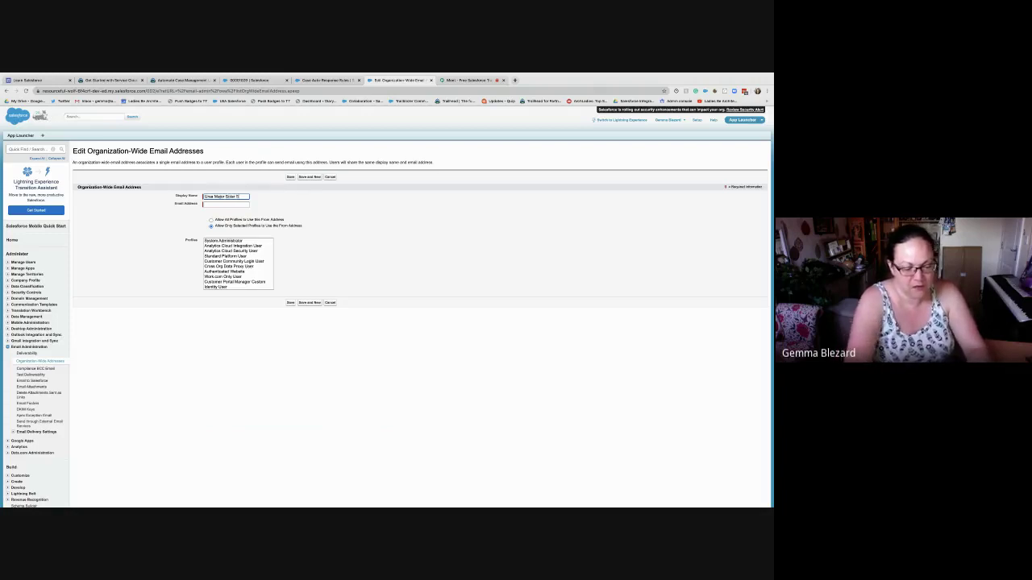
text(upport)
key(Tab)
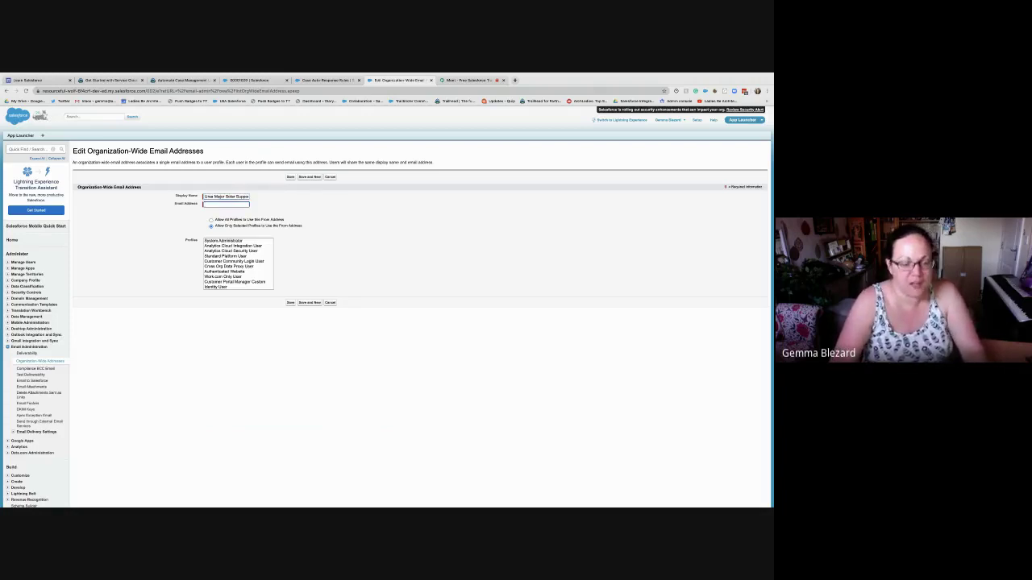
text(no-reply@ursa)
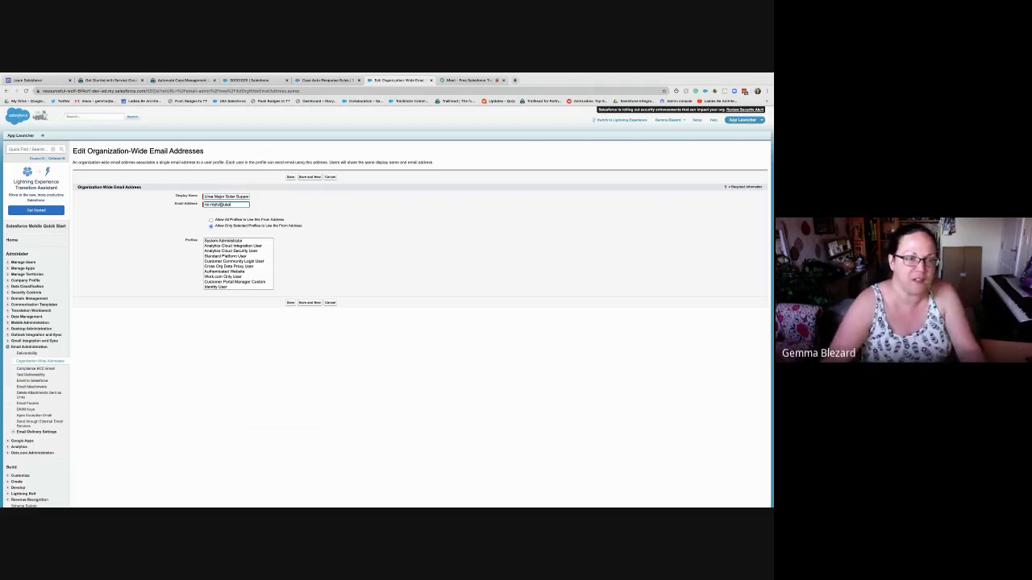
click(232, 252)
click(232, 277)
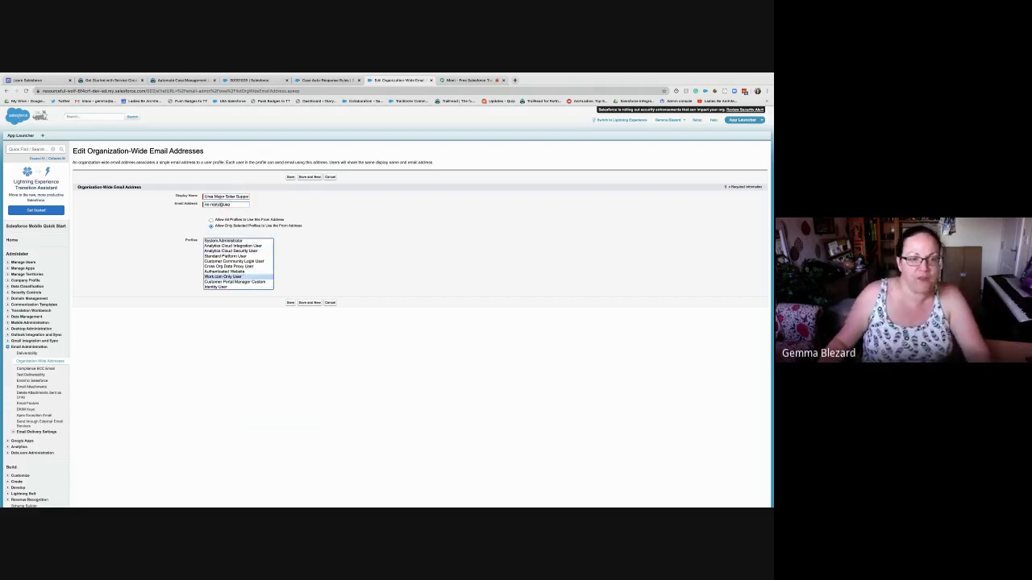
click(330, 176)
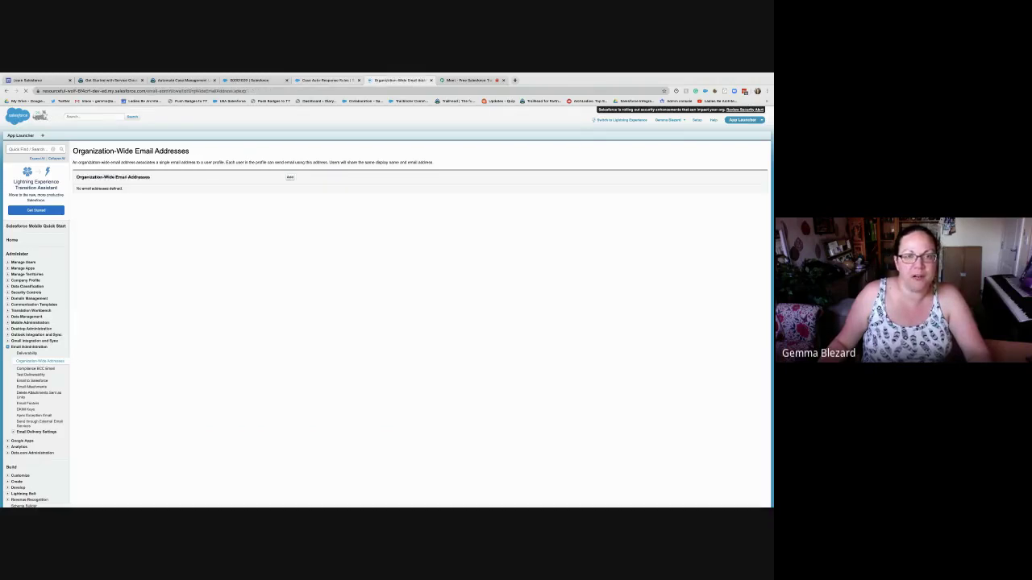
- Return to the auto-response rule entry and go over its From line name, email address and reply-to fields
click(326, 81)
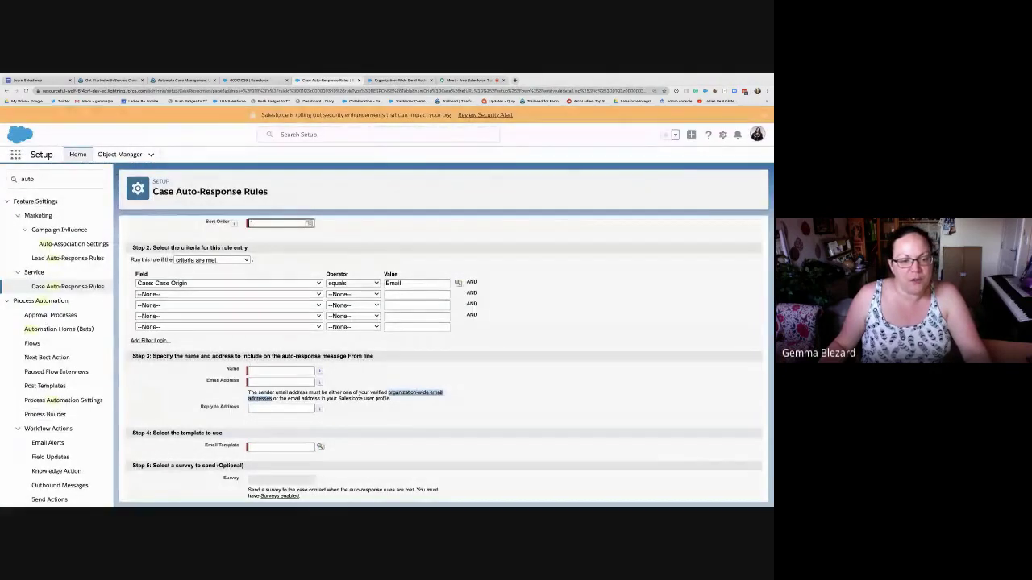
click(281, 409)
click(280, 382)
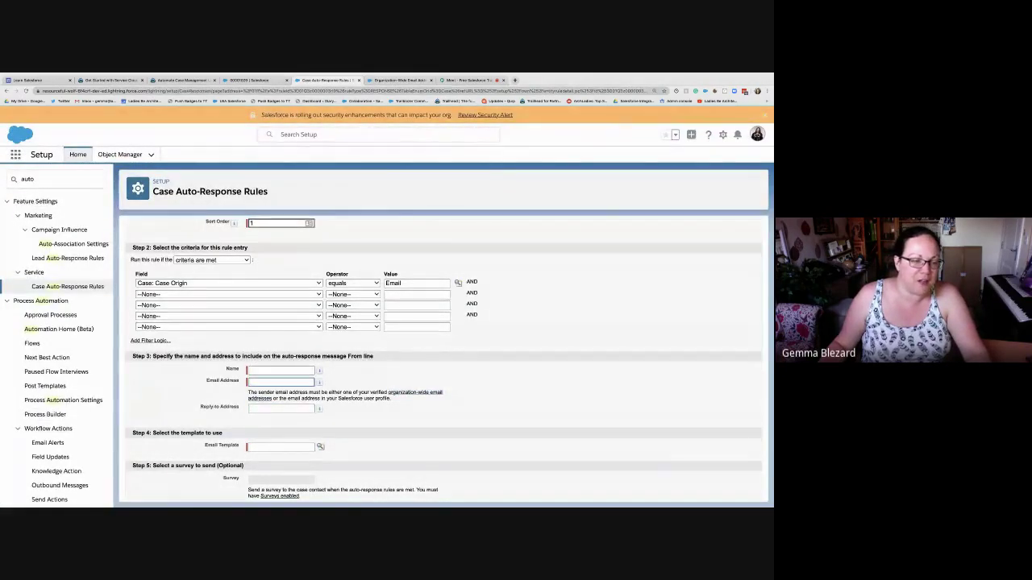
click(280, 371)
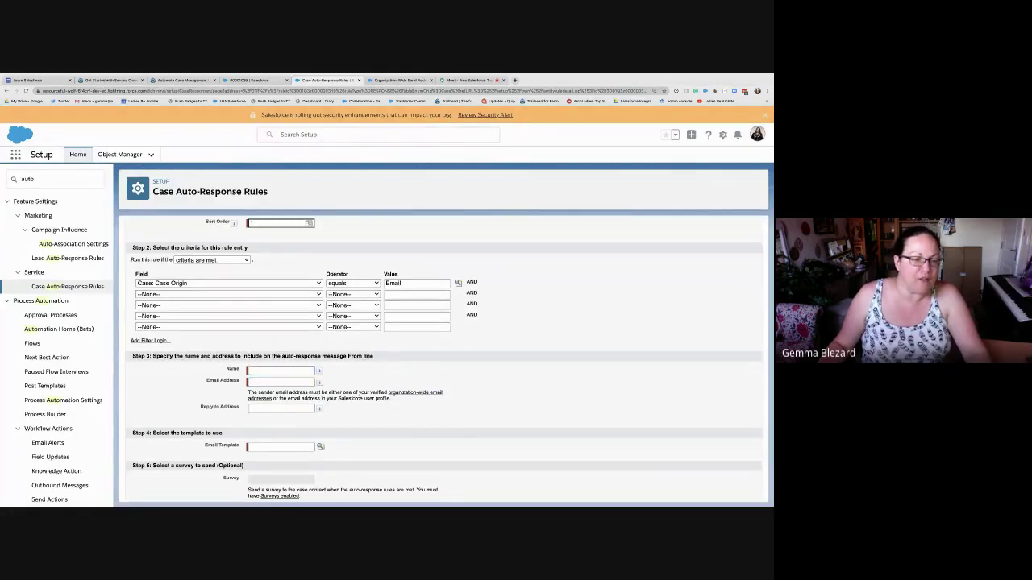
click(281, 371)
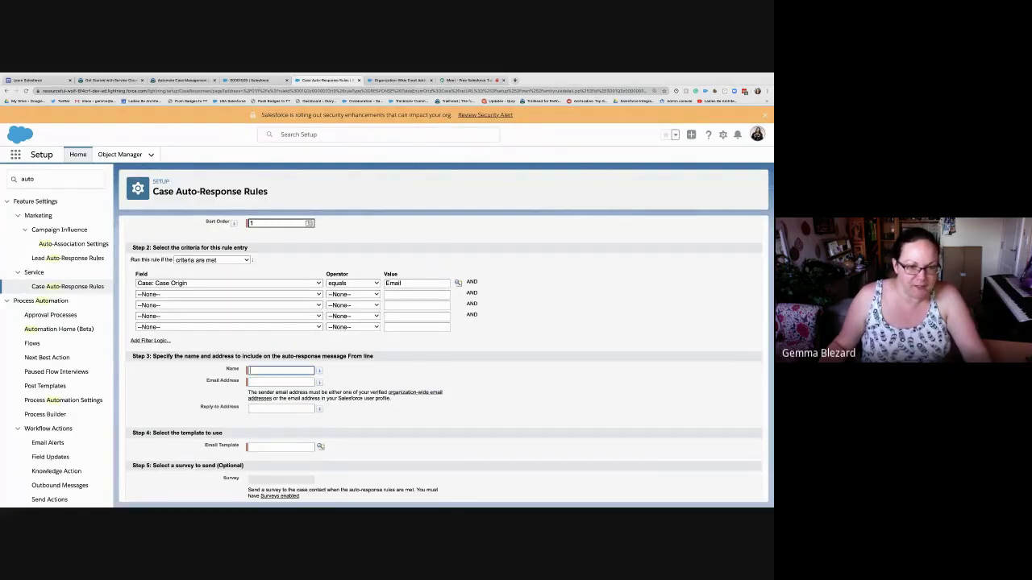
double_click(556, 370)
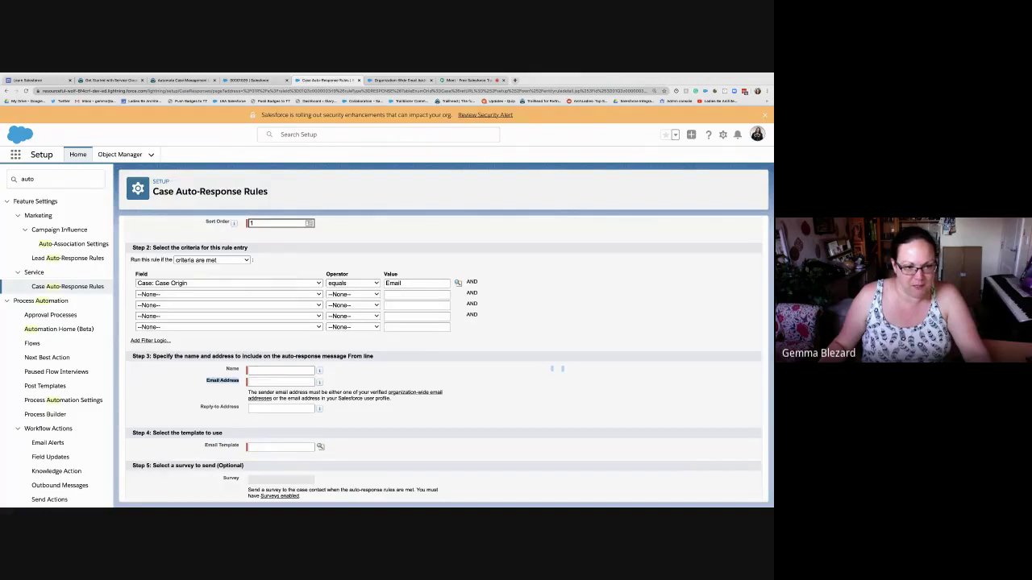
- Set the rule entry's email template to Support: Case Created (Web Inquiries) and close the organization-wide addresses tab
scroll(557, 369, down, 2)
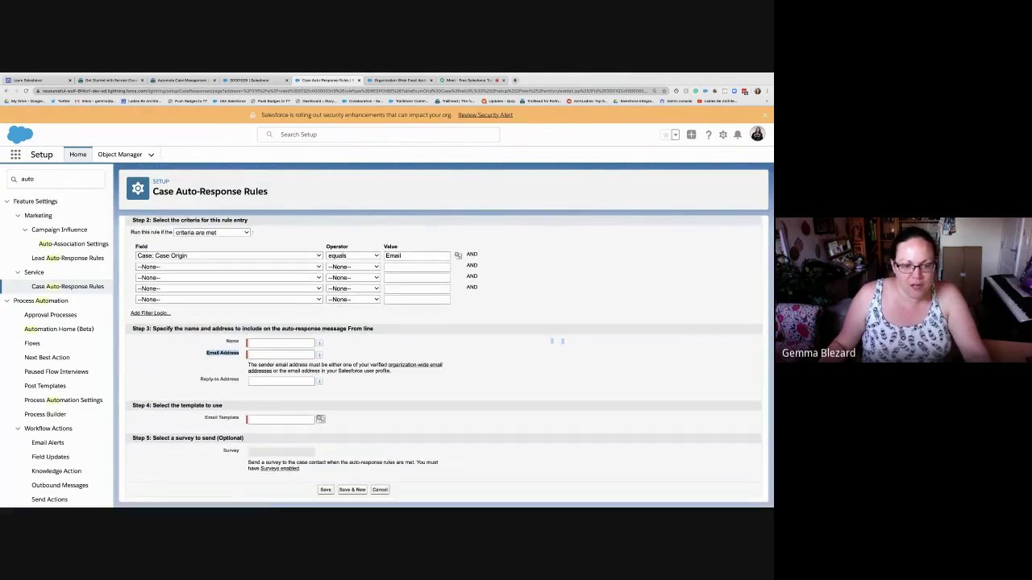
click(320, 419)
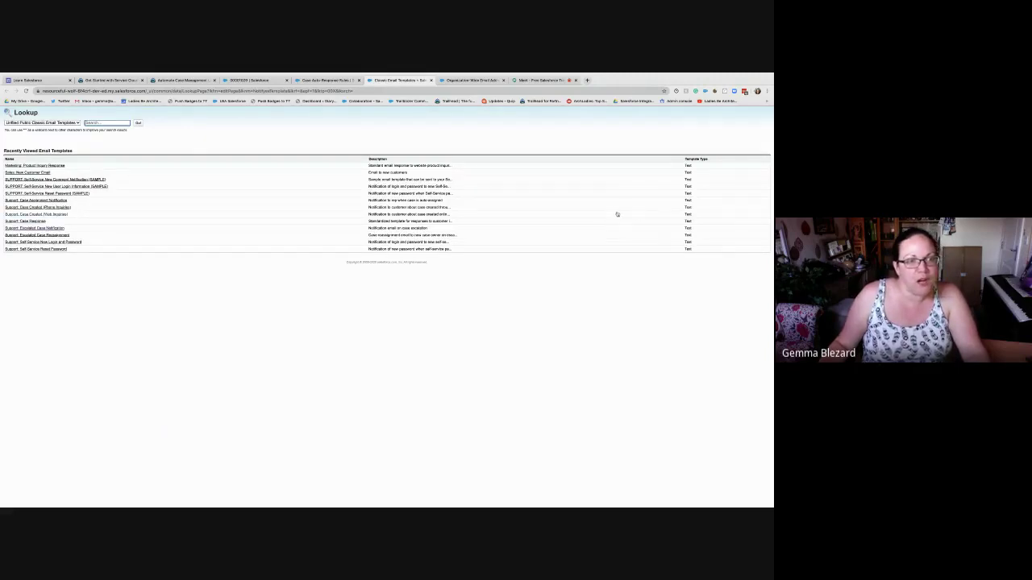
click(36, 215)
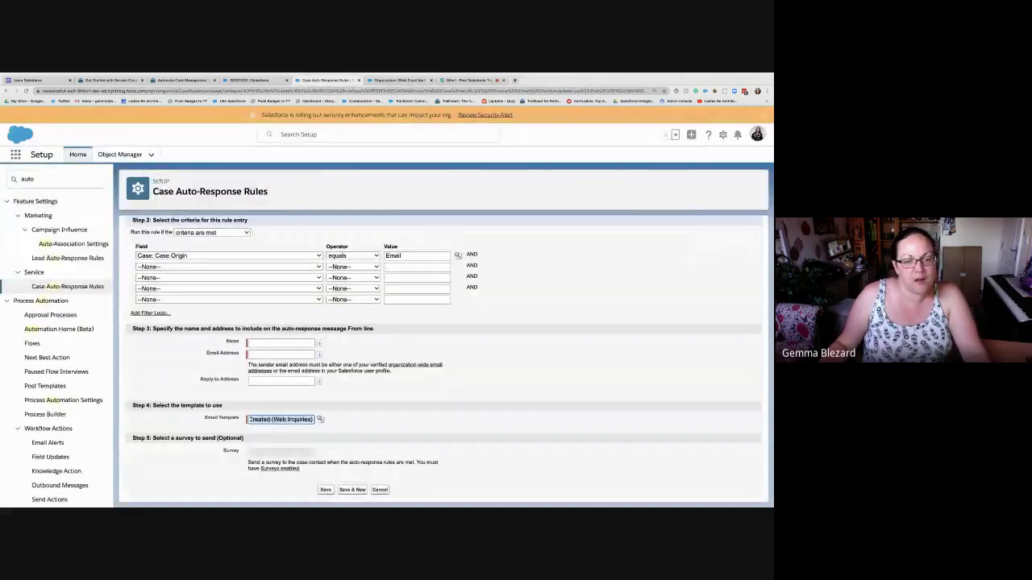
click(500, 395)
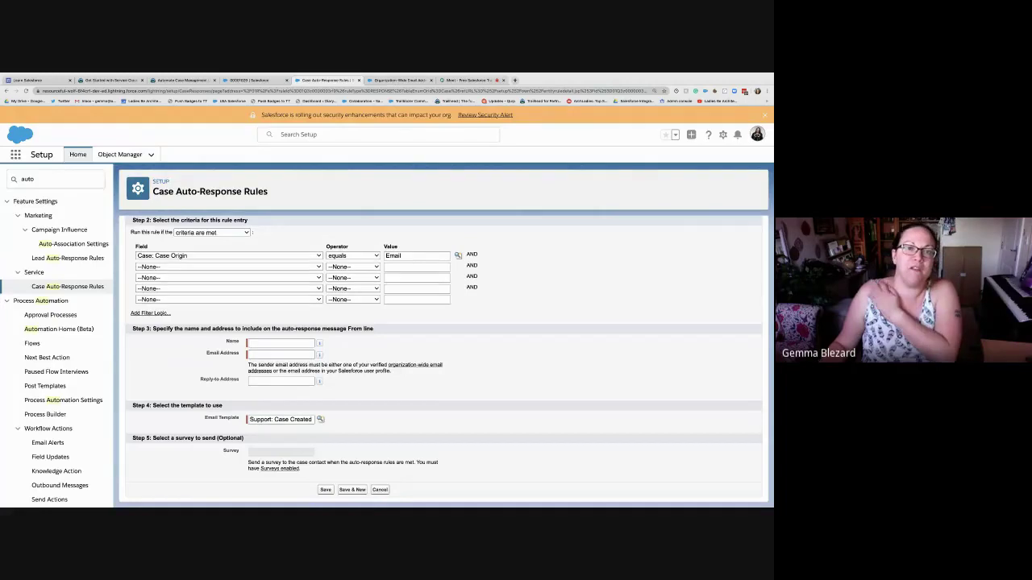
click(431, 81)
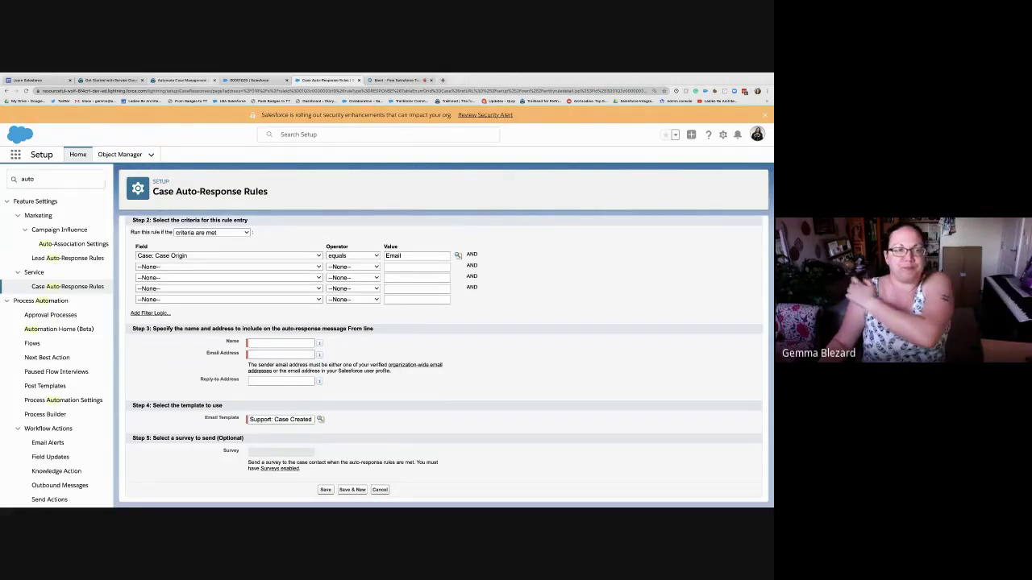
- Go back to the Trailhead unit and read the remaining auto-response rule instructions through the More Case Management Tools section
key(ctrl+shift+Tab)
key(ctrl+shift+Tab)
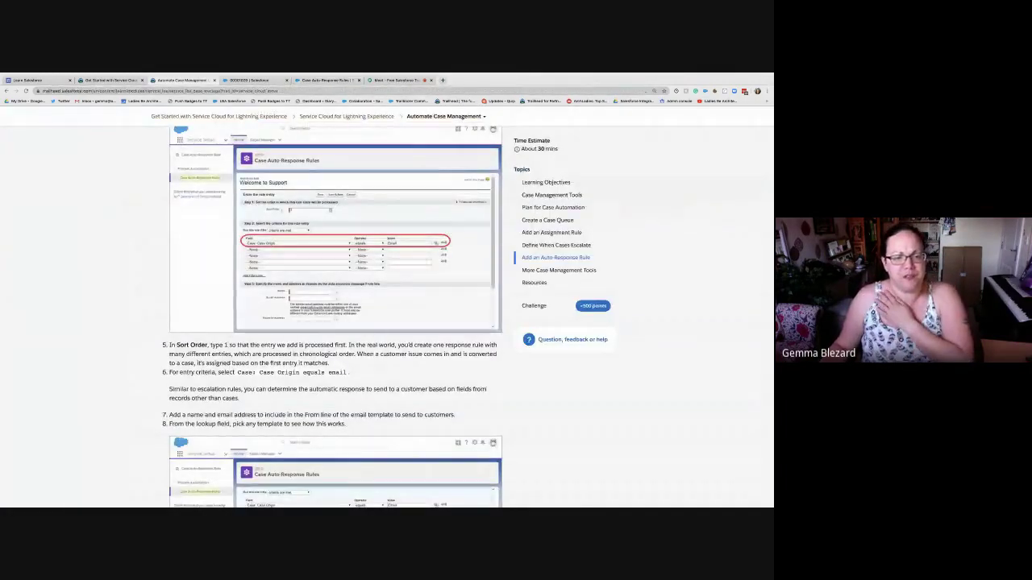
scroll(335, 315, down, 5)
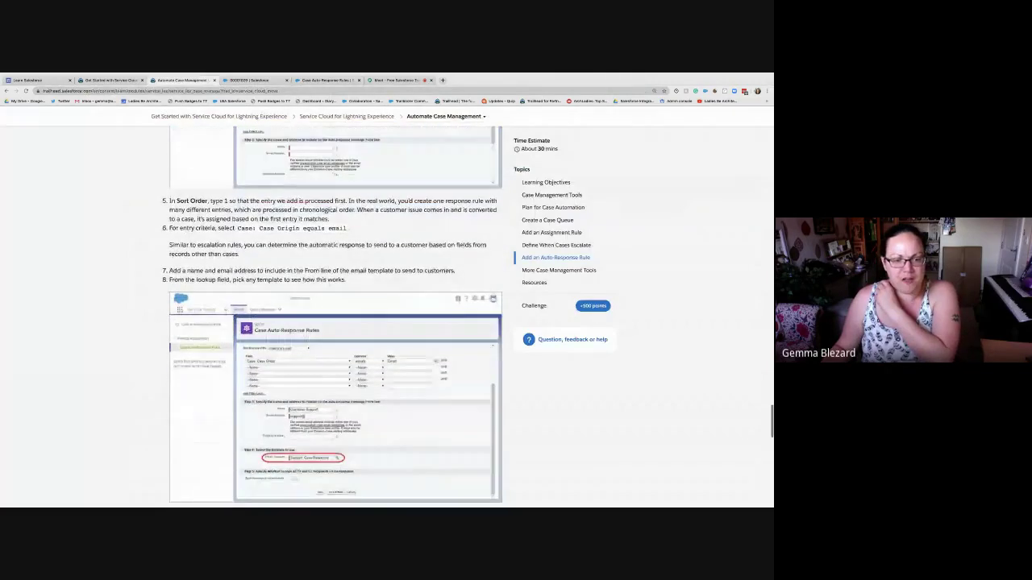
scroll(336, 315, down, 5)
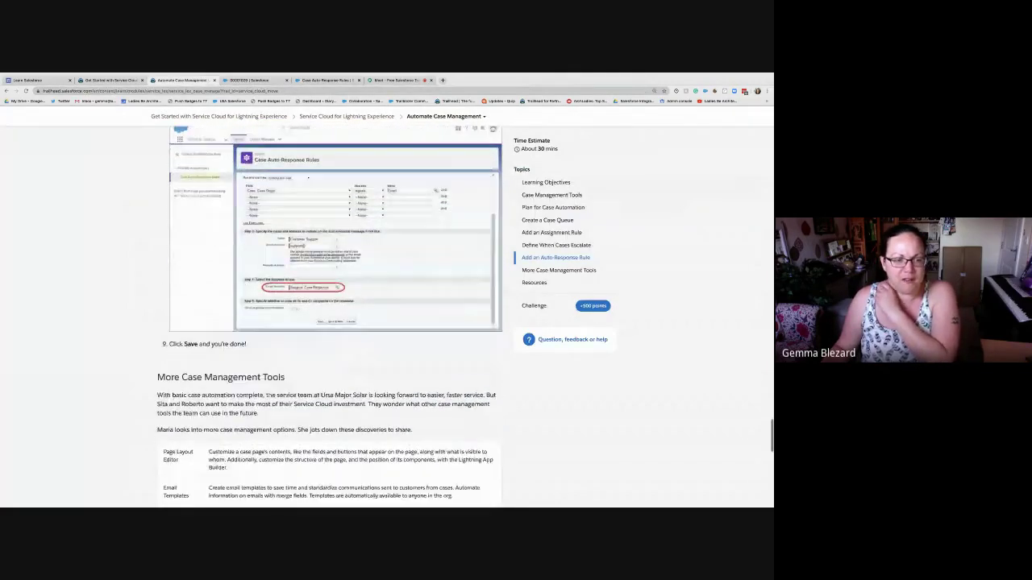
scroll(335, 315, down, 3)
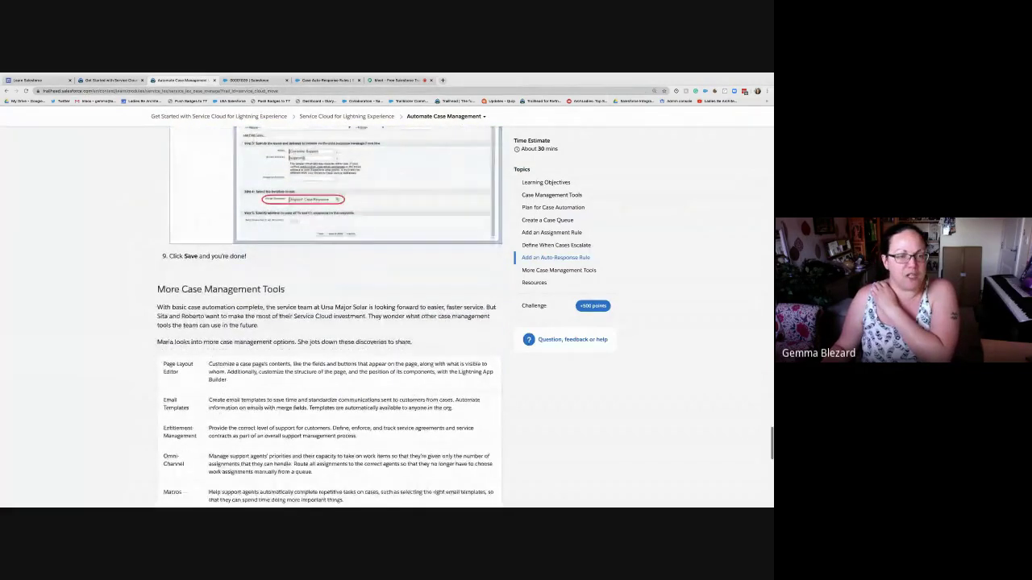
- Read through the More Case Management Tools table, highlighting the Page Layout Editor, Email Templates and Entitlement Management descriptions
scroll(336, 315, down, 1)
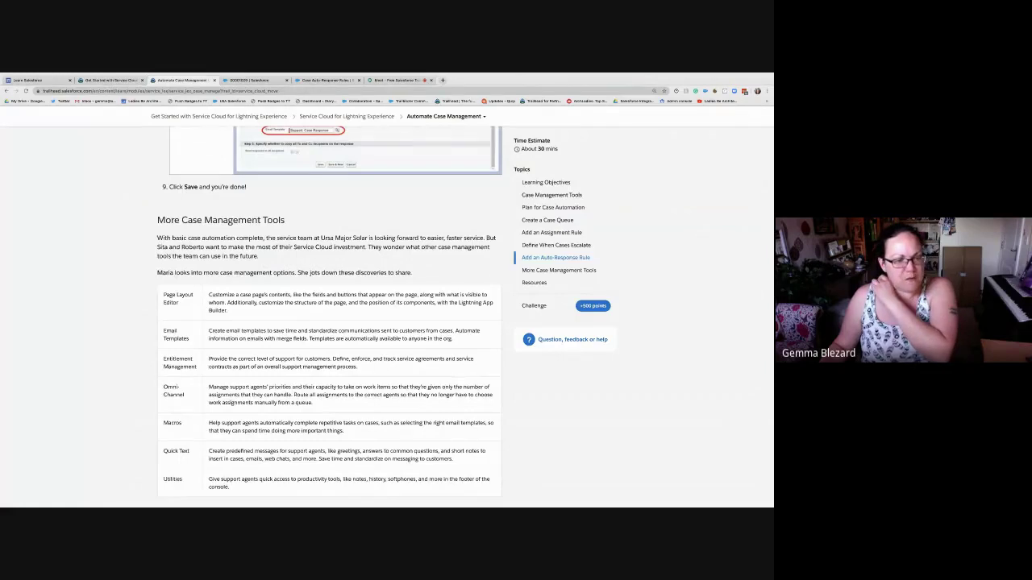
scroll(335, 314, down, 1)
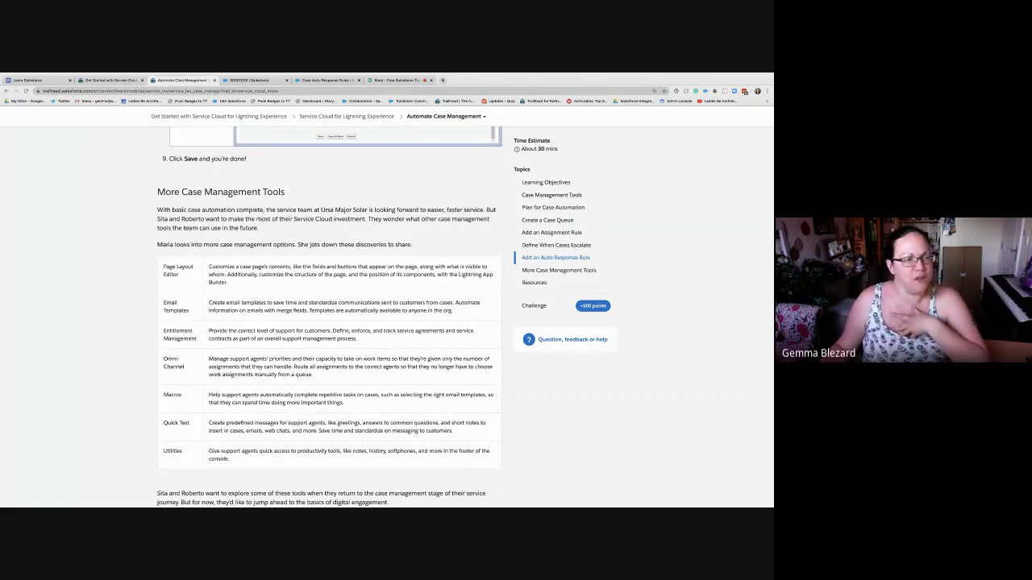
triple_click(348, 274)
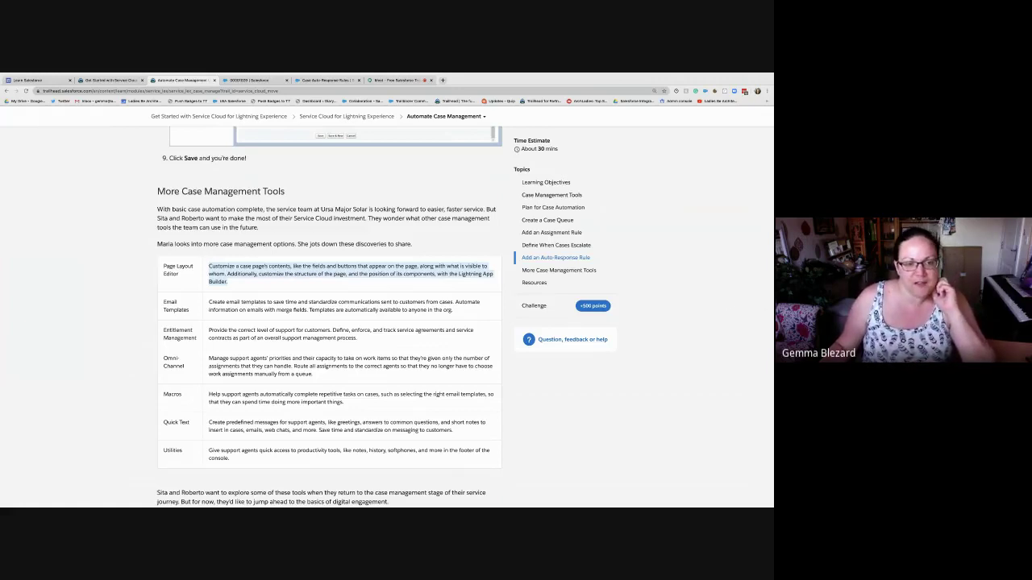
drag(381, 302, 308, 302)
drag(453, 302, 308, 303)
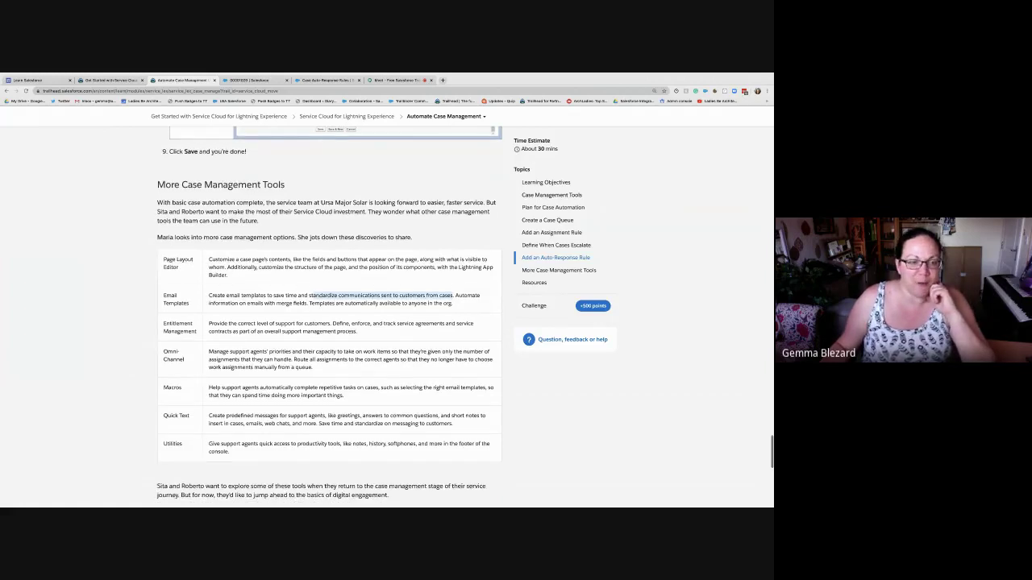
scroll(754, 304, down, 1)
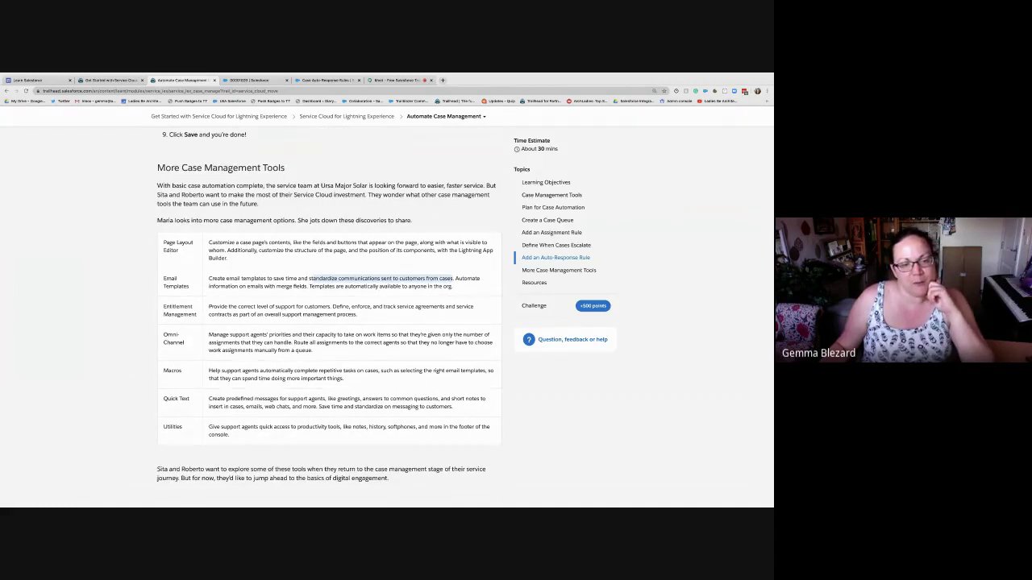
drag(209, 307, 331, 306)
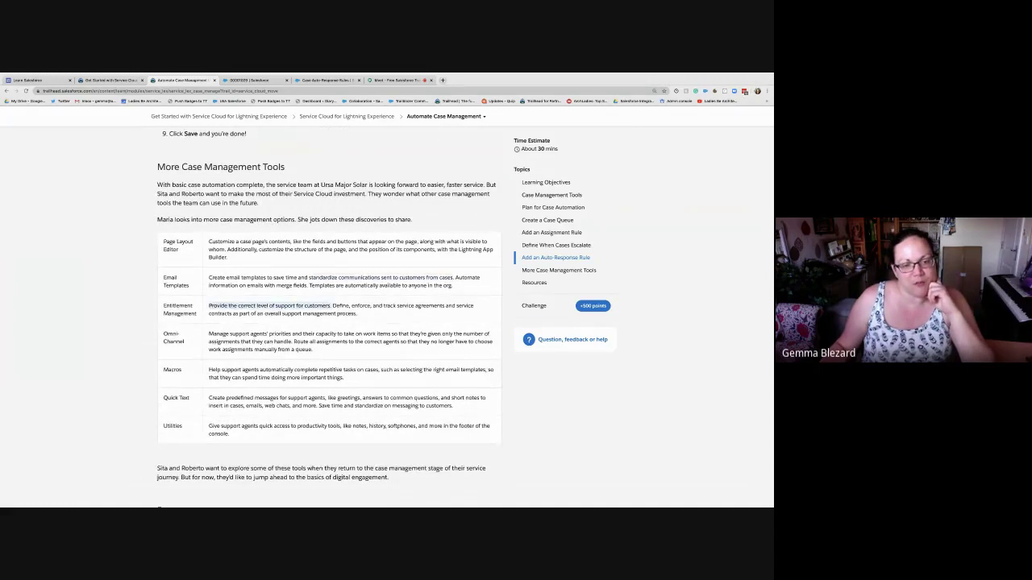
scroll(331, 309, up, 1)
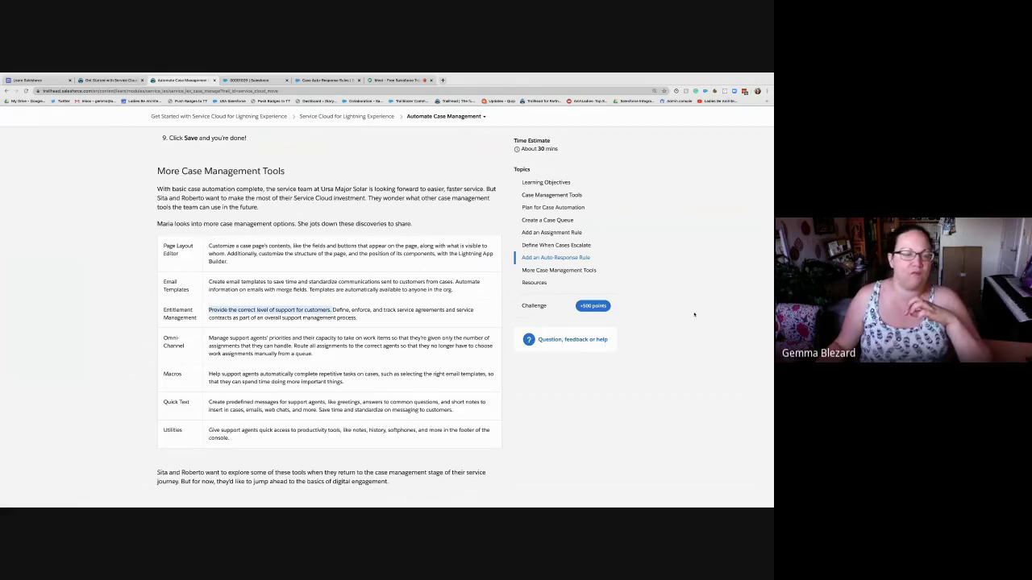
- Reopen the unit's hands-on challenge, read its Panel1 queue, assignment and escalation rule requirements, and close the unit's tab
scroll(694, 314, down, 8)
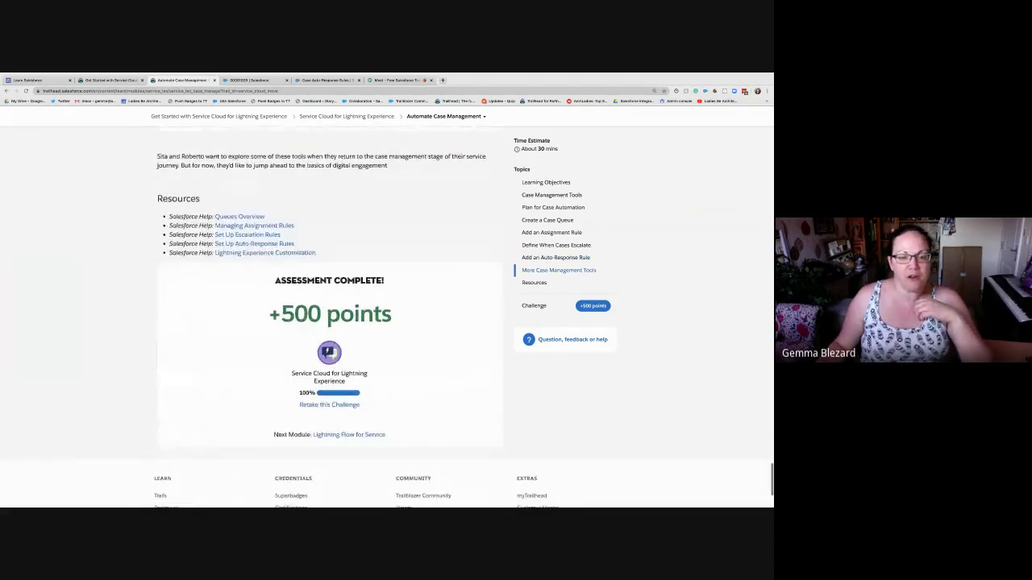
click(329, 406)
scroll(329, 405, down, 2)
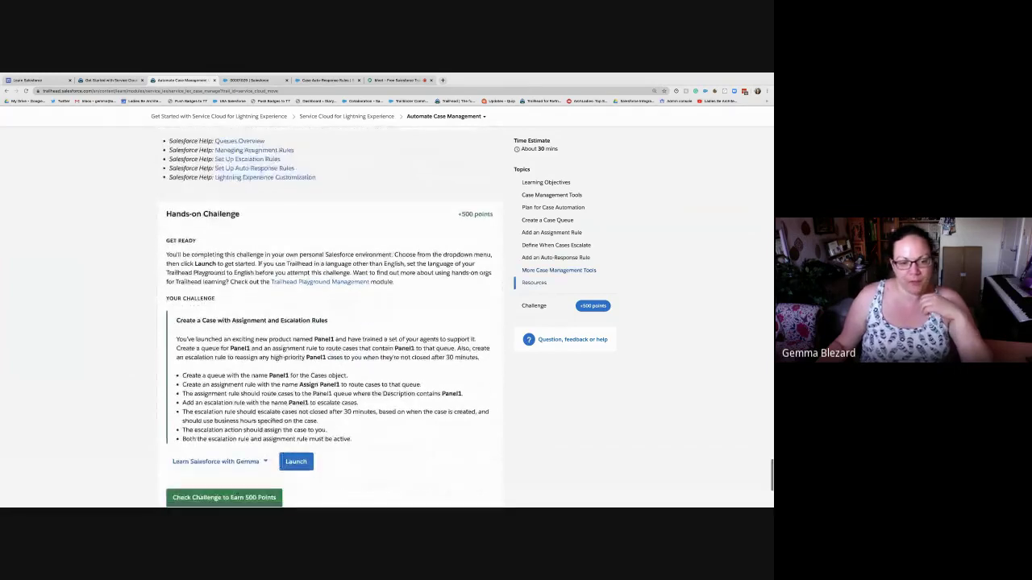
scroll(329, 405, down, 2)
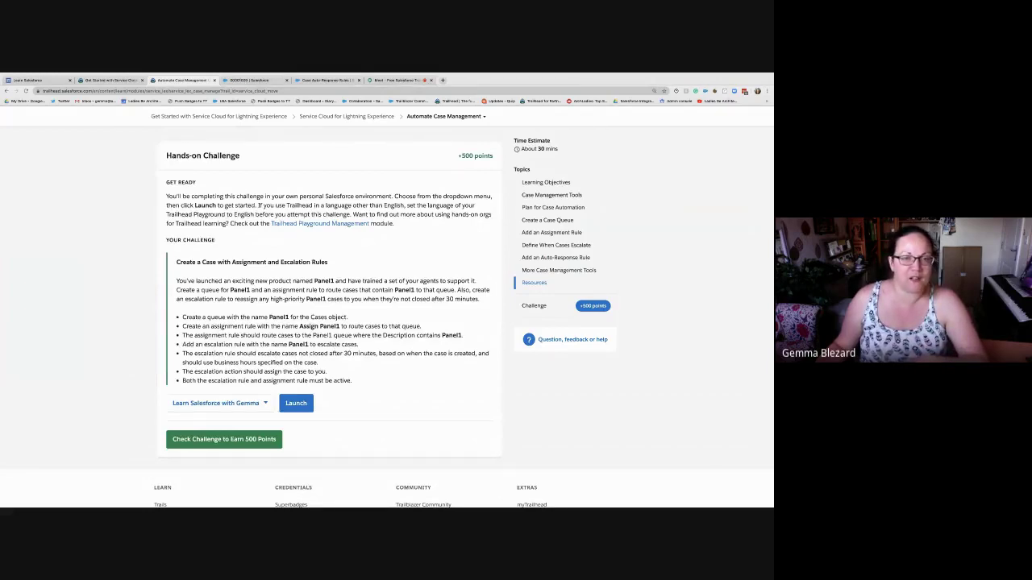
key(ctrl+w)
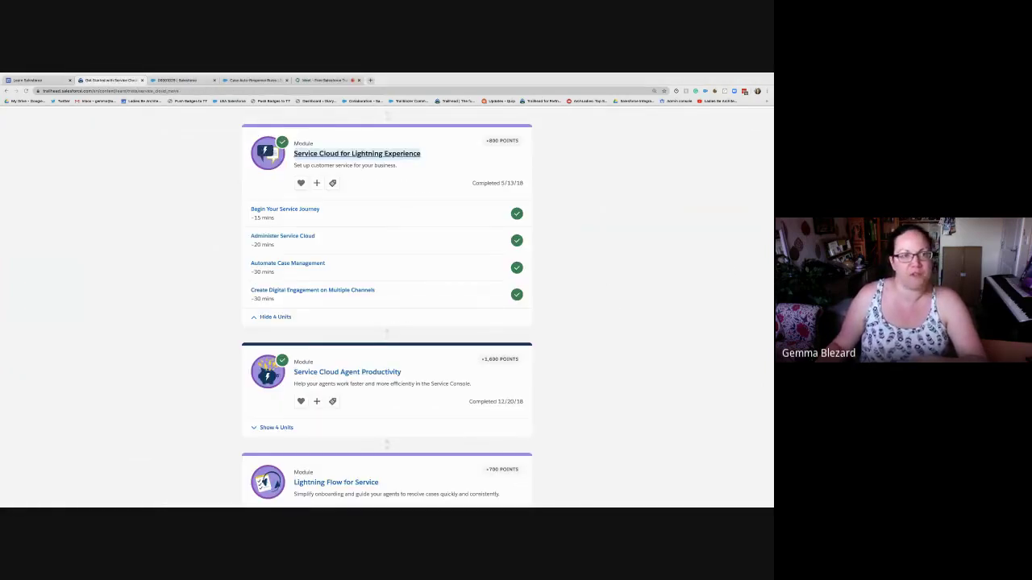
- Return to the Salesforce org, leave the auto-response rule entry unsaved, and search Setup for "queue" to open the Queues page
click(253, 81)
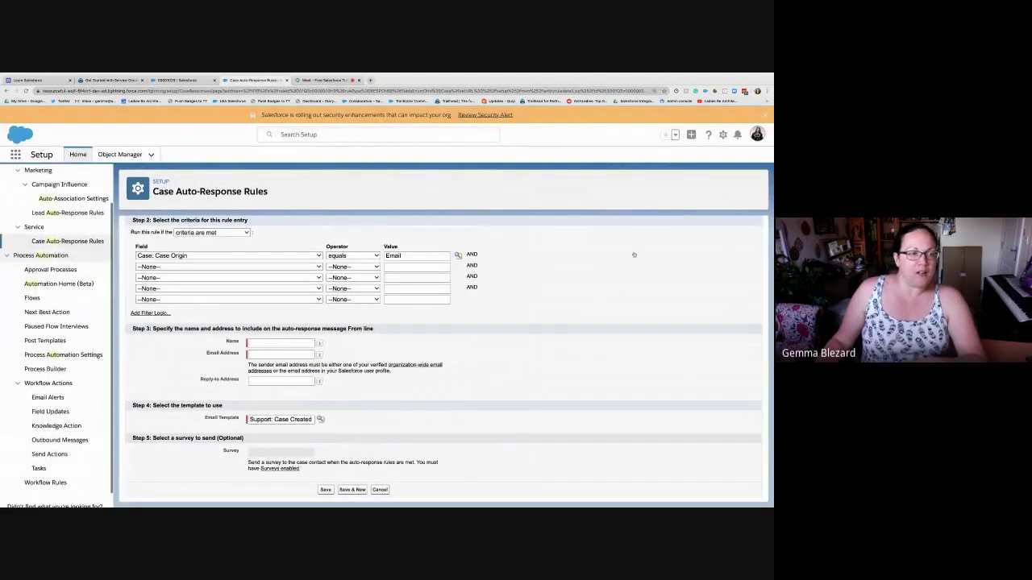
click(67, 242)
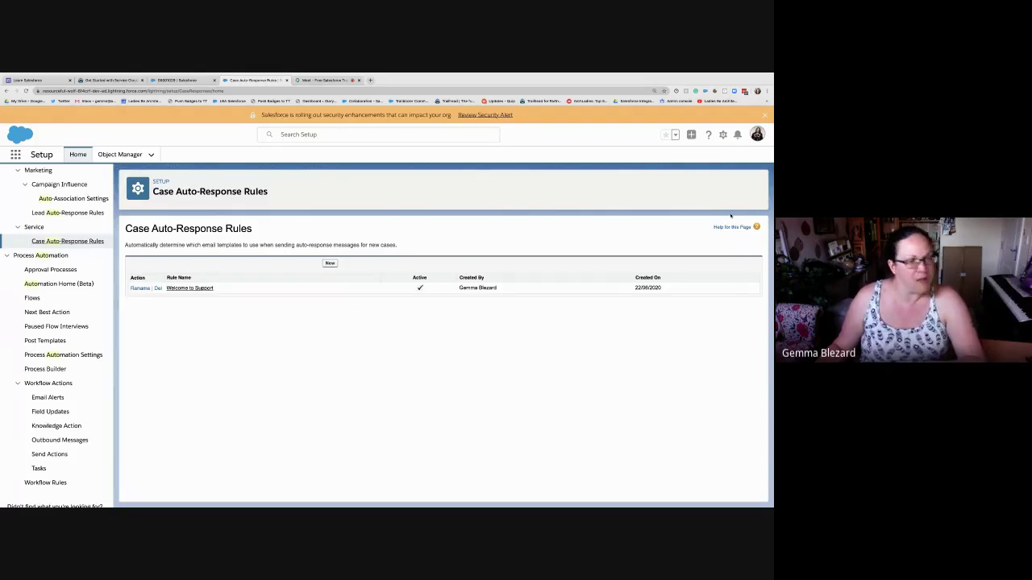
scroll(57, 227, up, 2)
double_click(29, 179)
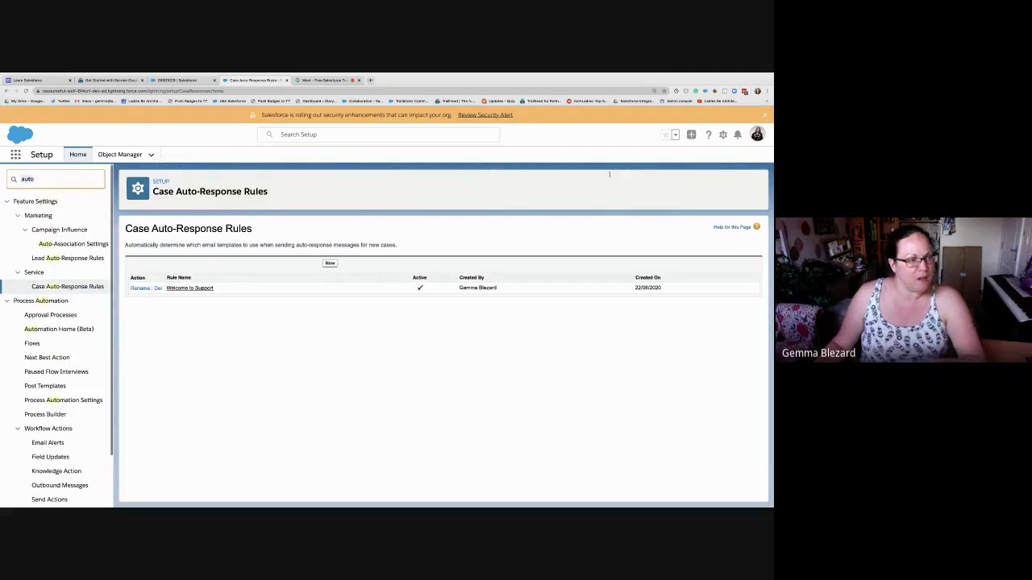
text(queue)
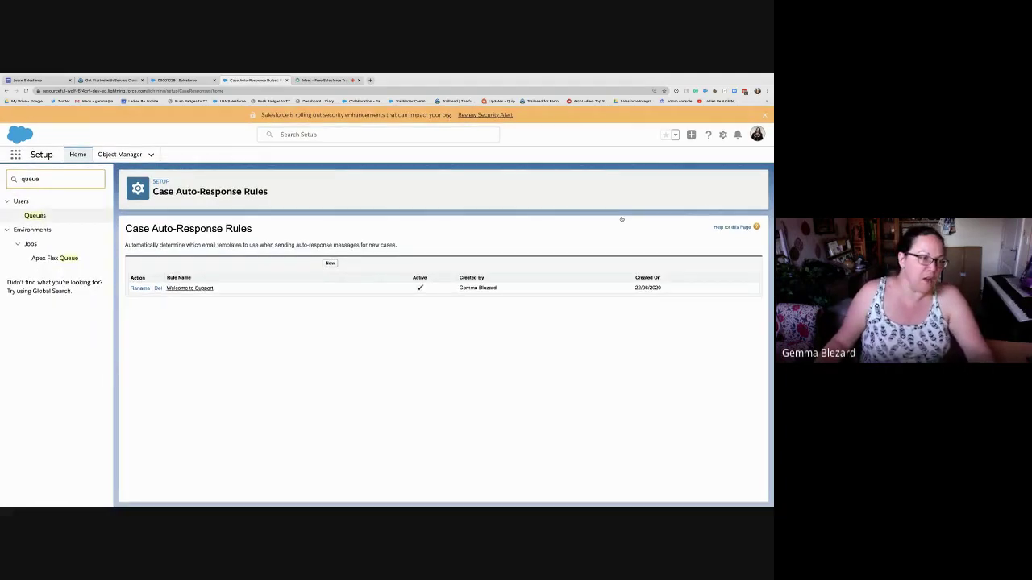
click(35, 215)
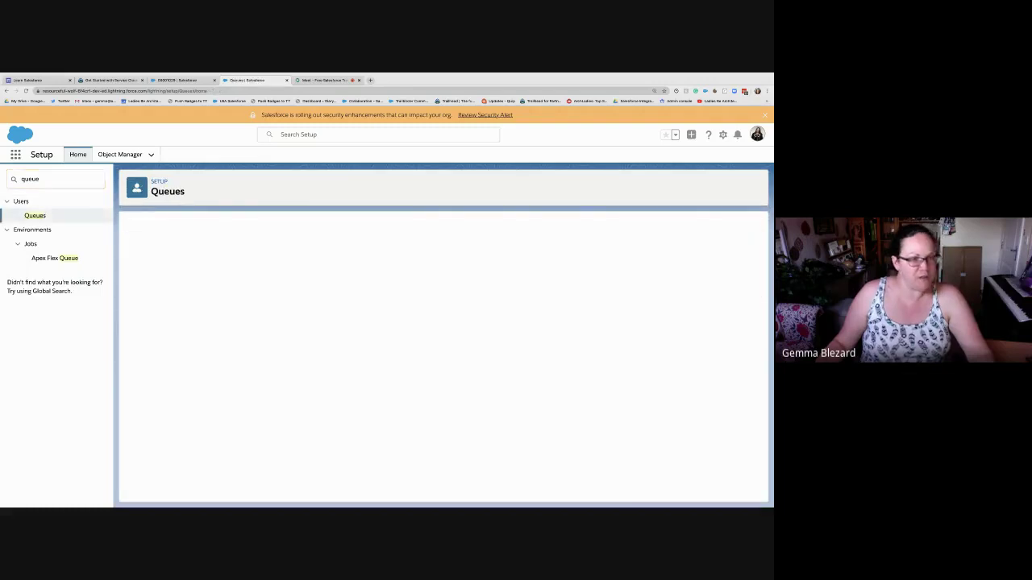
- Start a new queue with label and queue name Panel1 and add Case as its supported object
click(443, 285)
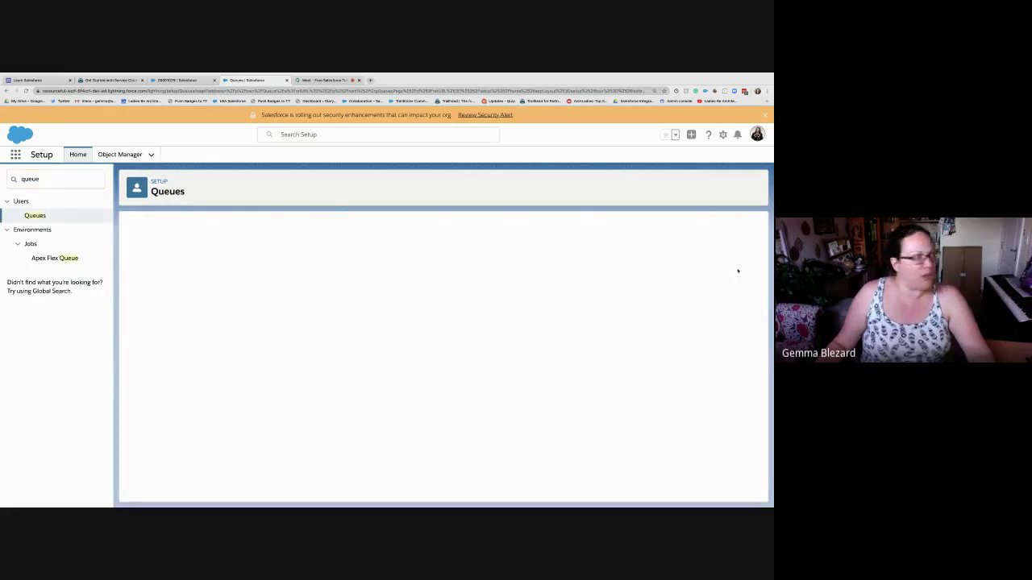
text(P)
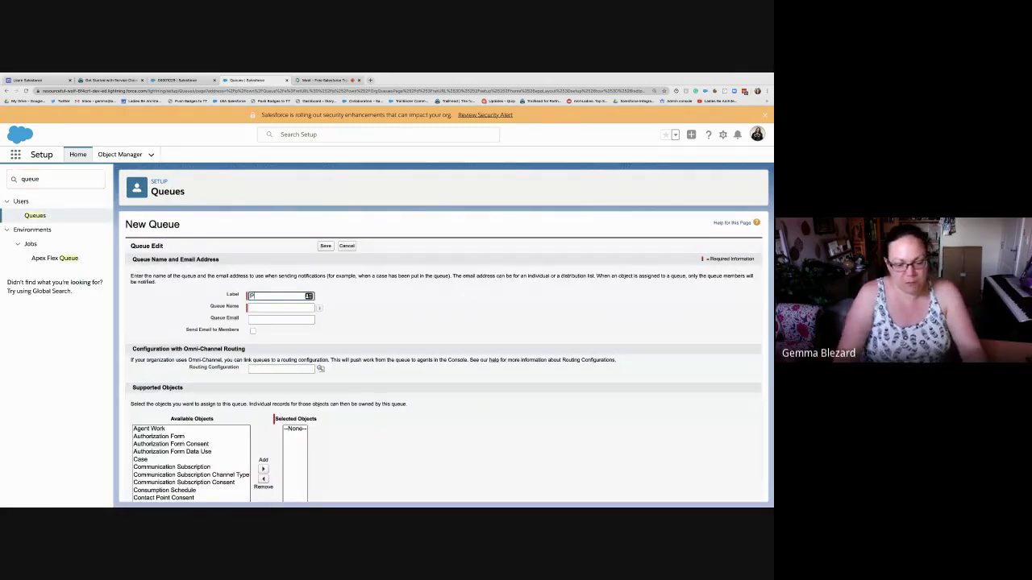
text(anel)
key(Tab)
key(Tab)
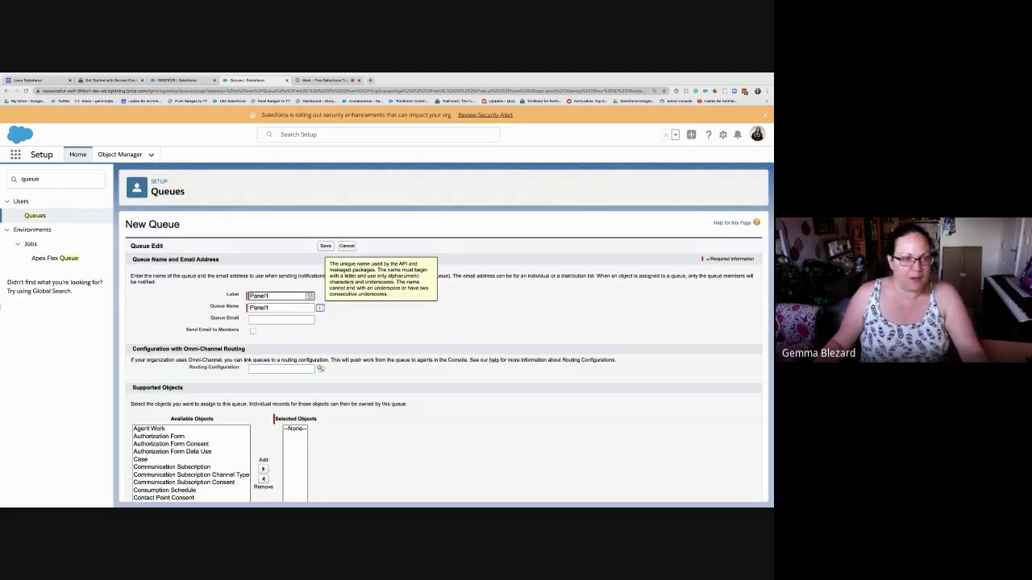
scroll(443, 357, down, 2)
scroll(443, 357, down, 1)
click(142, 360)
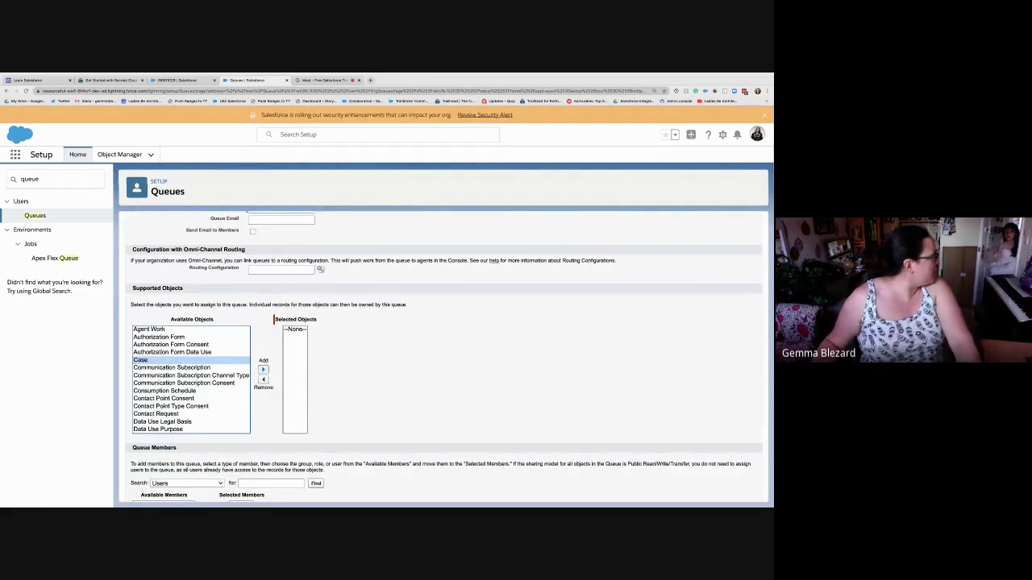
click(263, 370)
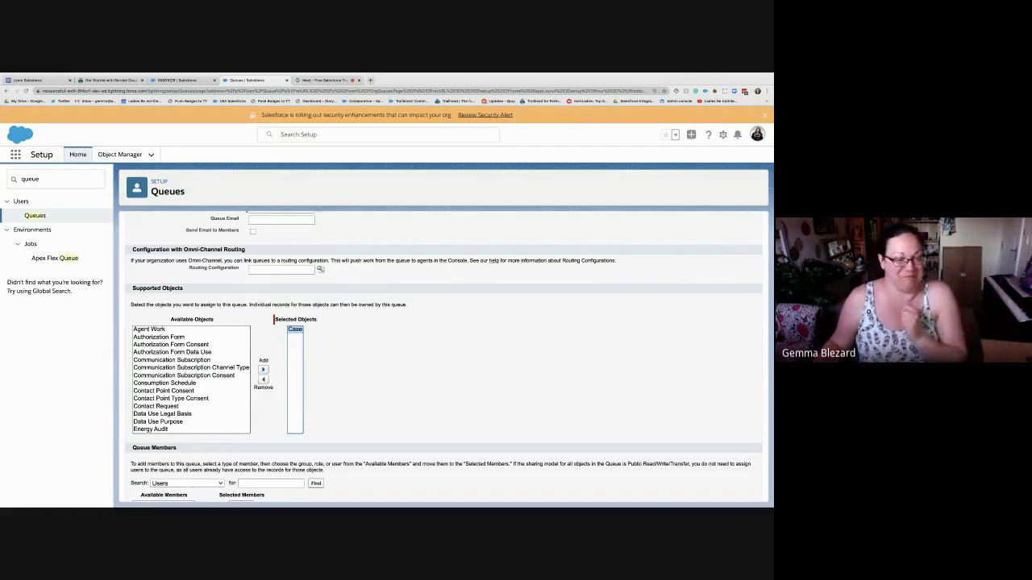
- Add your own user as a member of the Panel1 queue and save the queue
scroll(444, 358, down, 2)
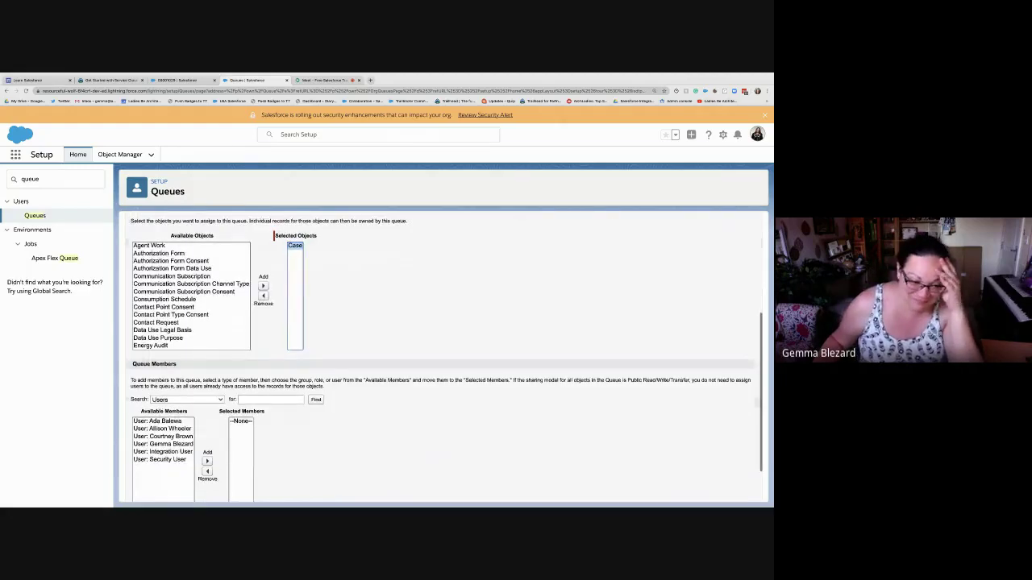
scroll(445, 357, down, 1)
scroll(445, 357, up, 3)
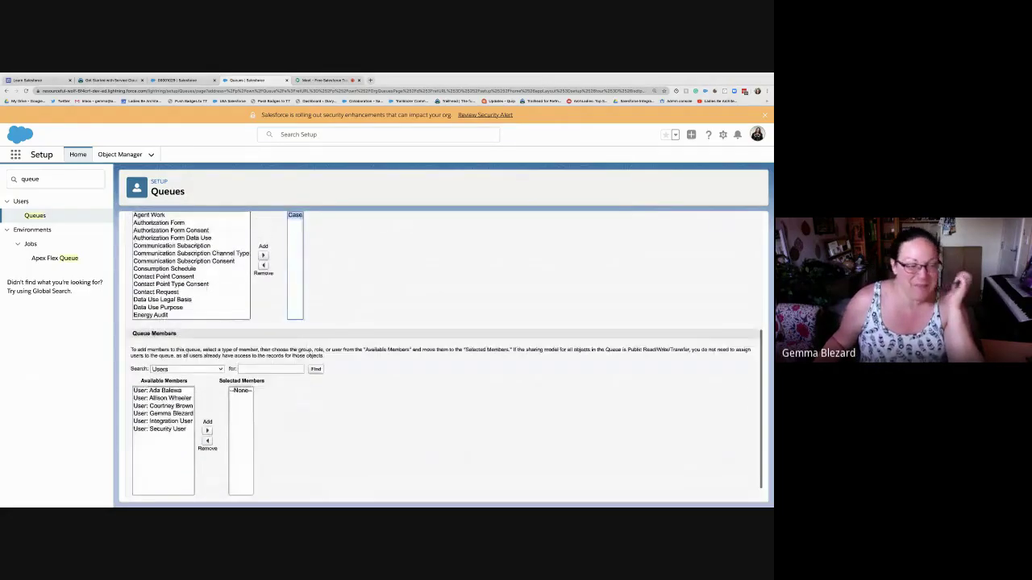
scroll(444, 357, up, 3)
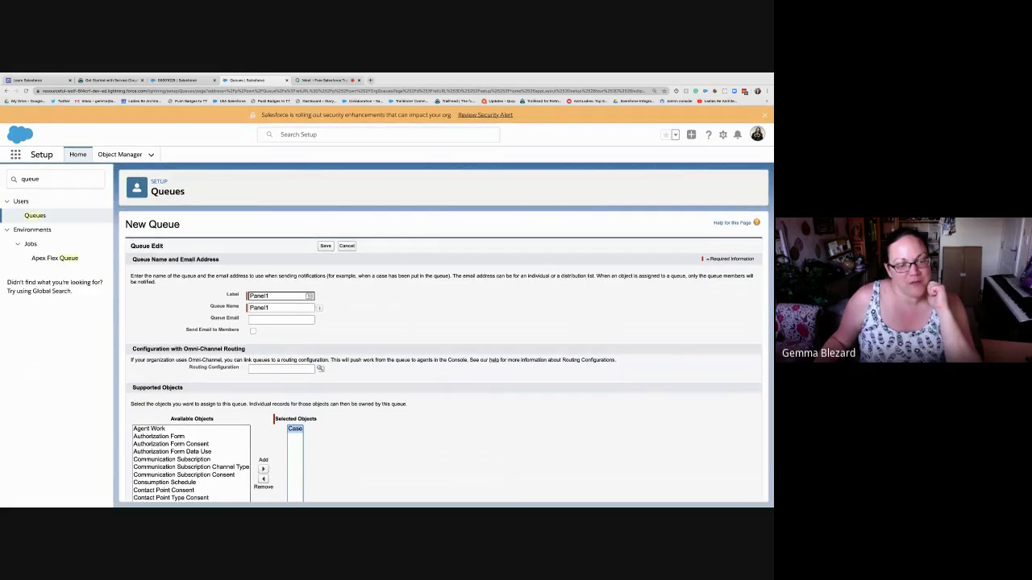
scroll(443, 363, down, 5)
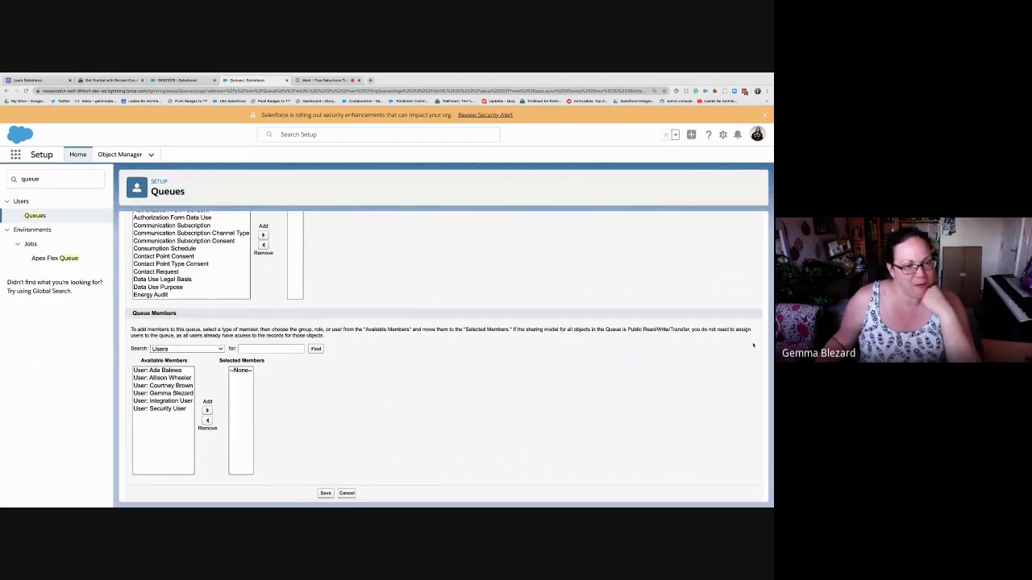
key(p)
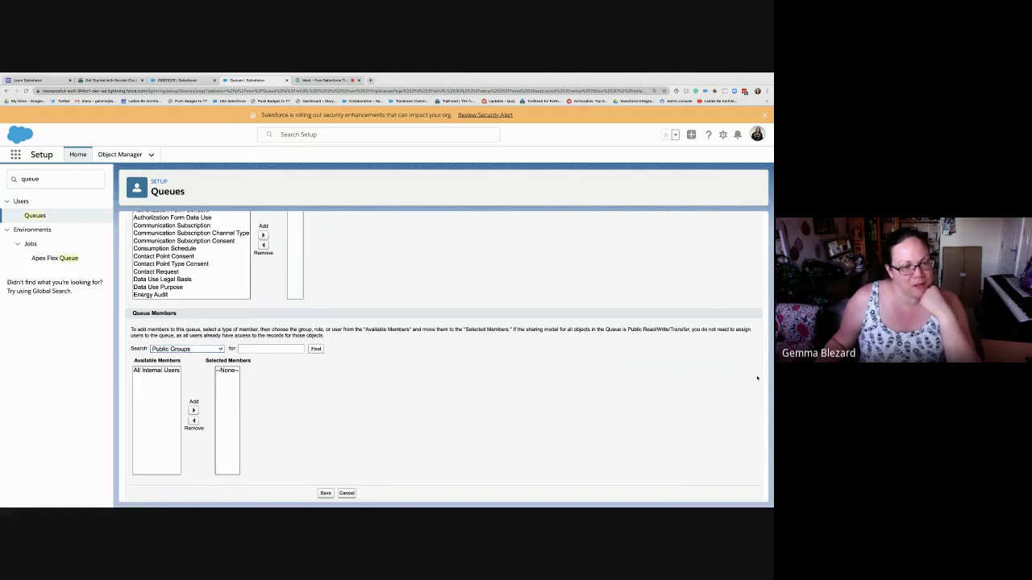
key(u)
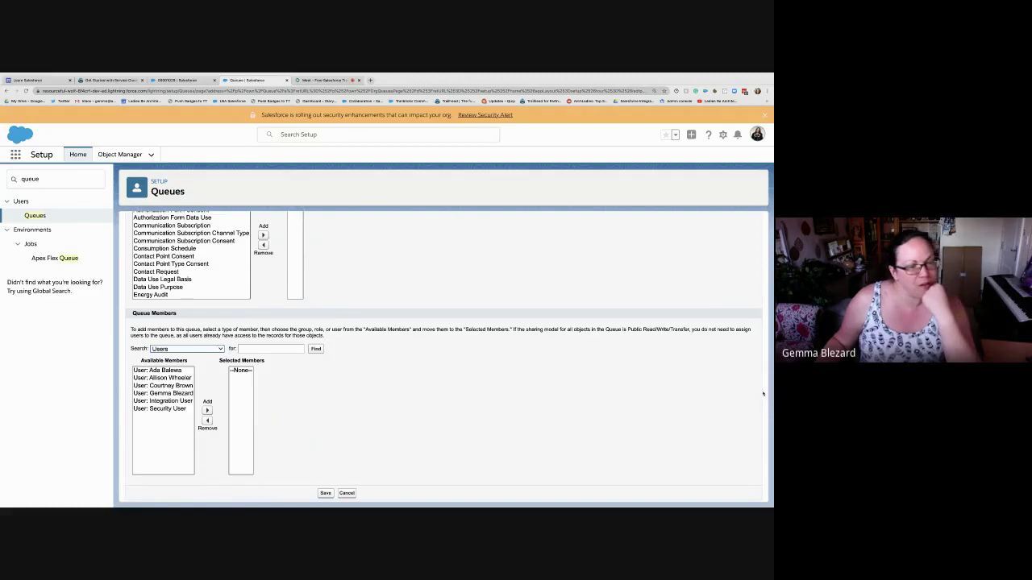
click(163, 392)
click(207, 410)
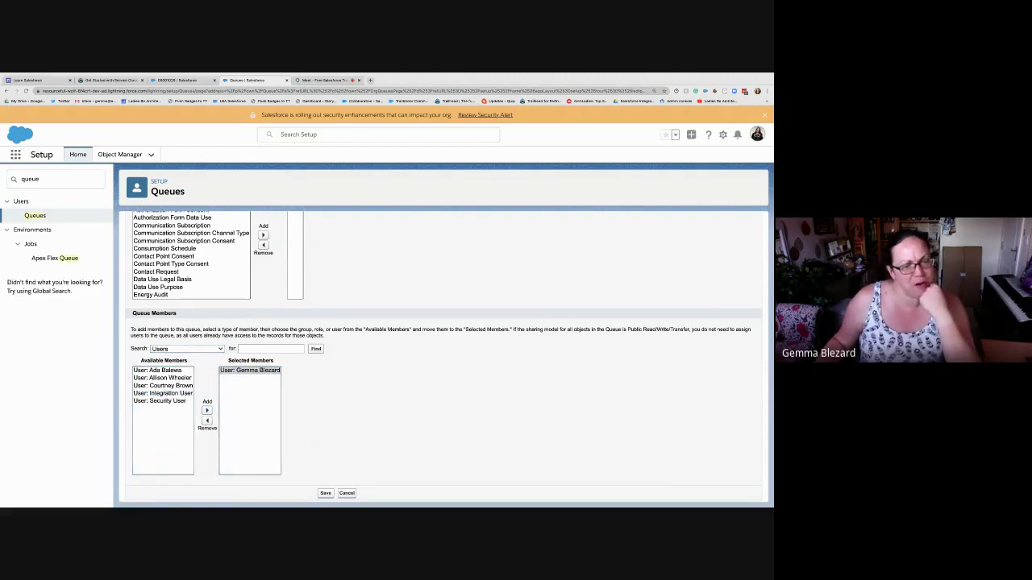
scroll(748, 432, down, 1)
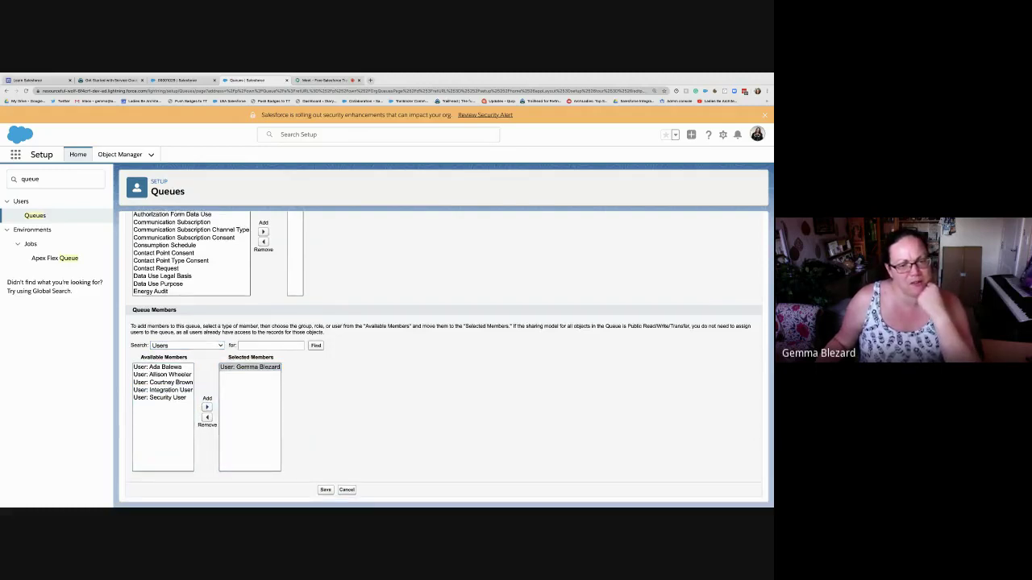
click(325, 489)
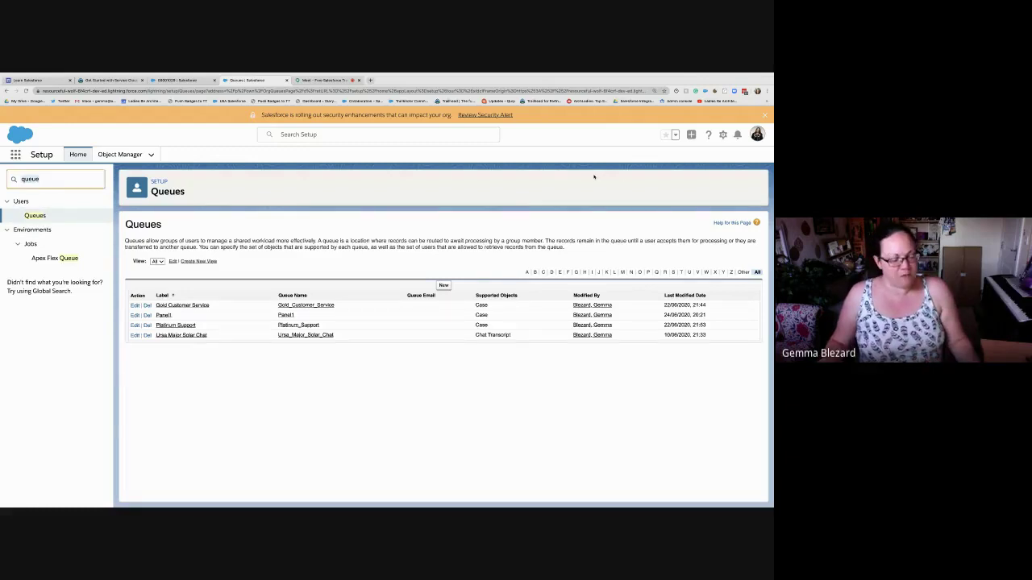
- Search Setup for "assign" and open the Case Assignment Rules page
key(ctrl+a)
text(assign)
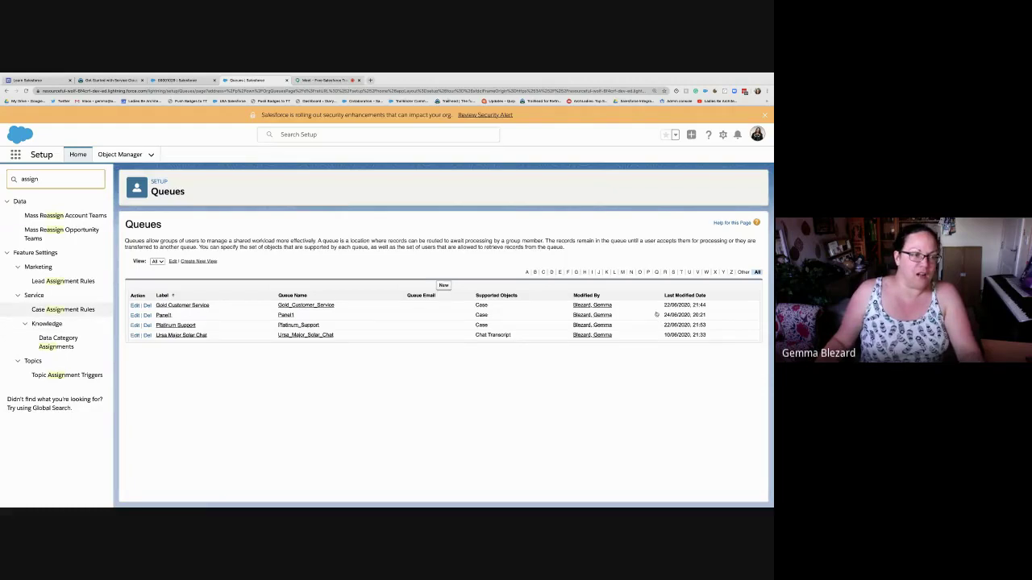
click(63, 310)
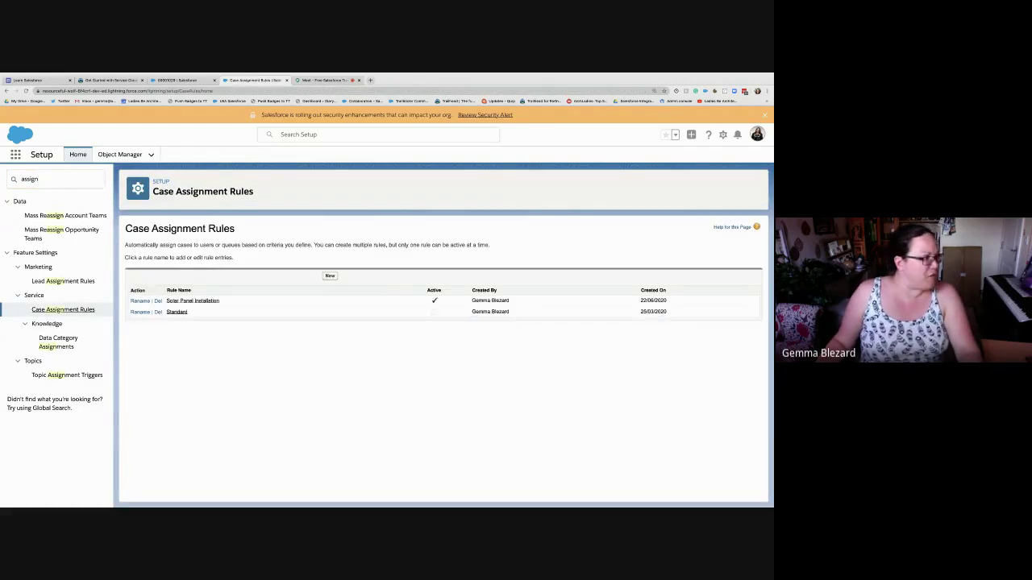
click(329, 275)
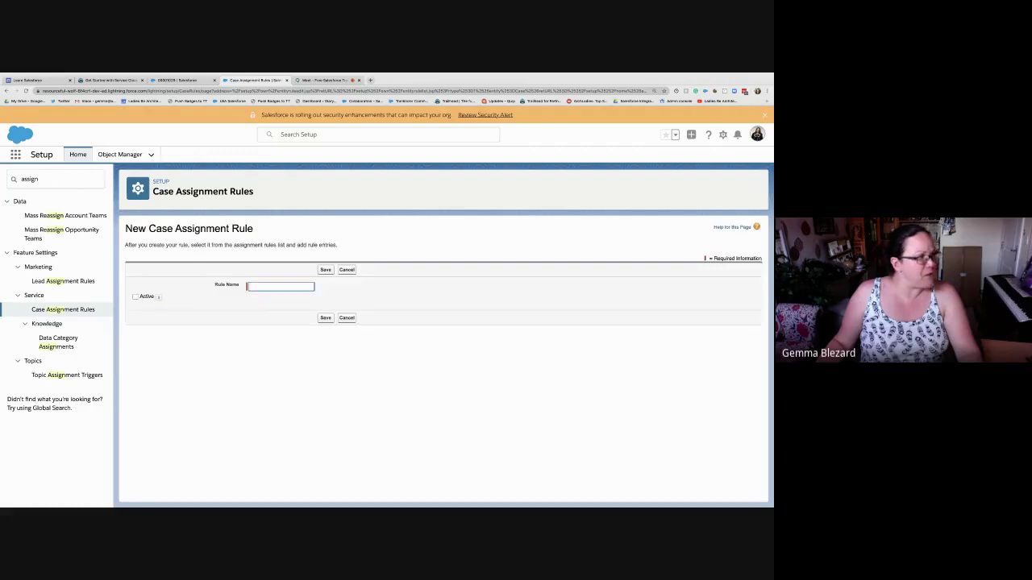
text(Assign Panel1)
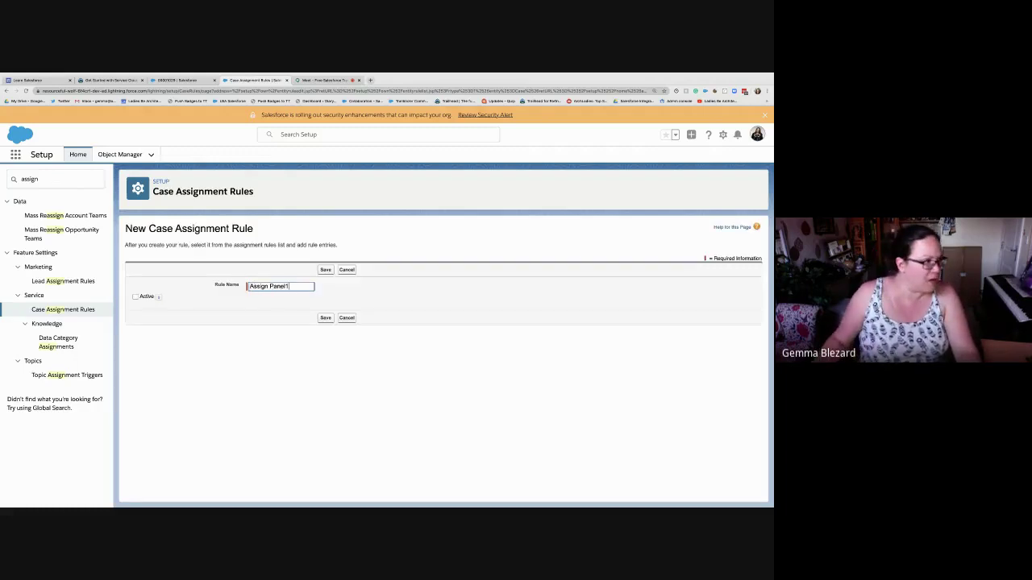
click(347, 270)
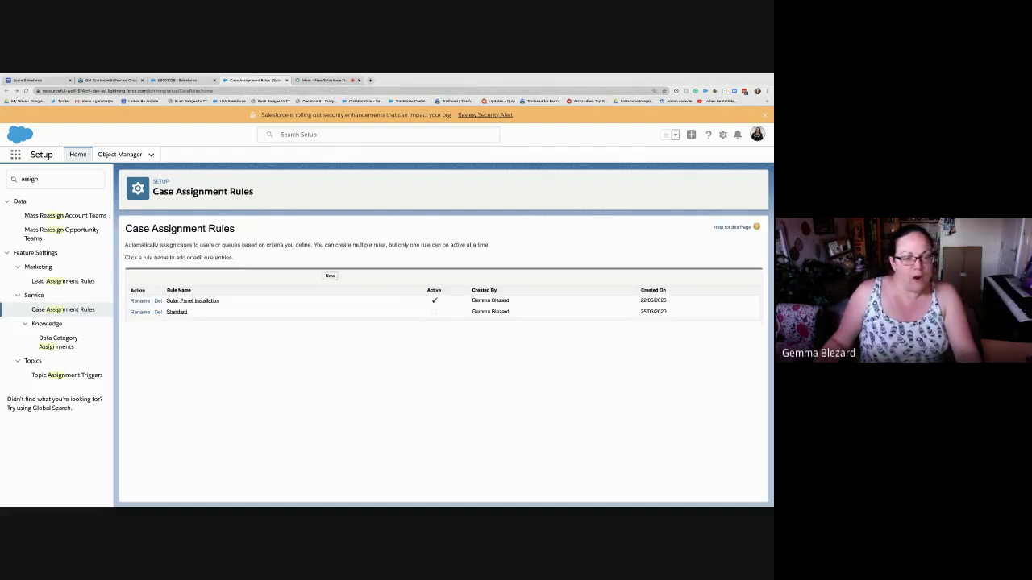
- Create an active case assignment rule named Assign Panel1 and save it
click(330, 276)
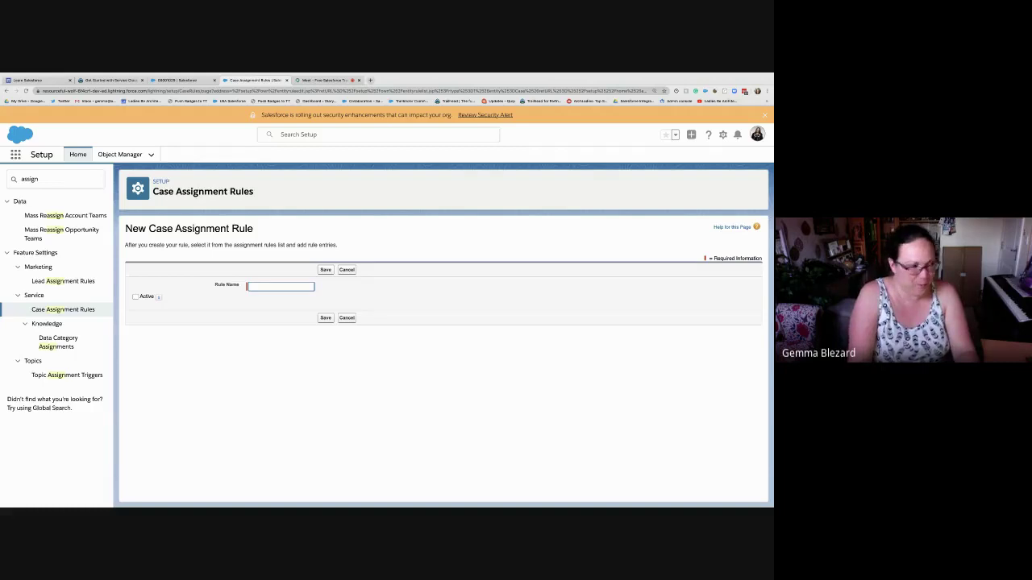
text(Assign Pane)
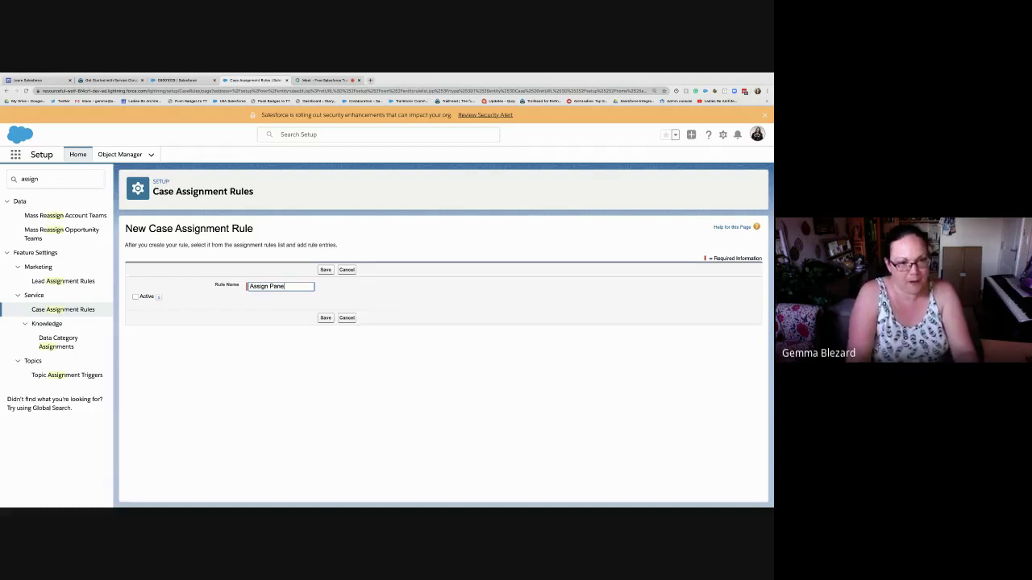
text(l1)
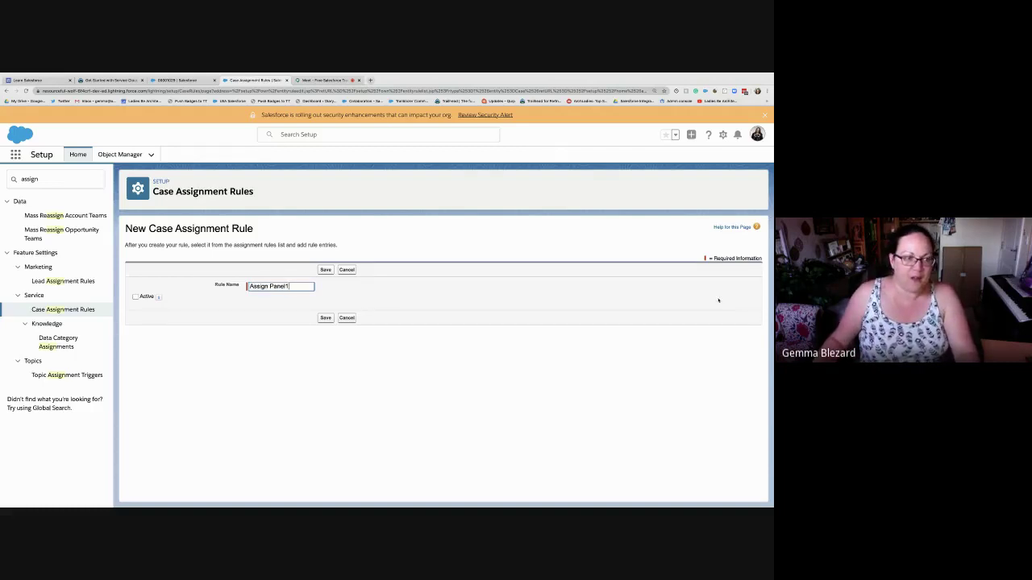
click(135, 296)
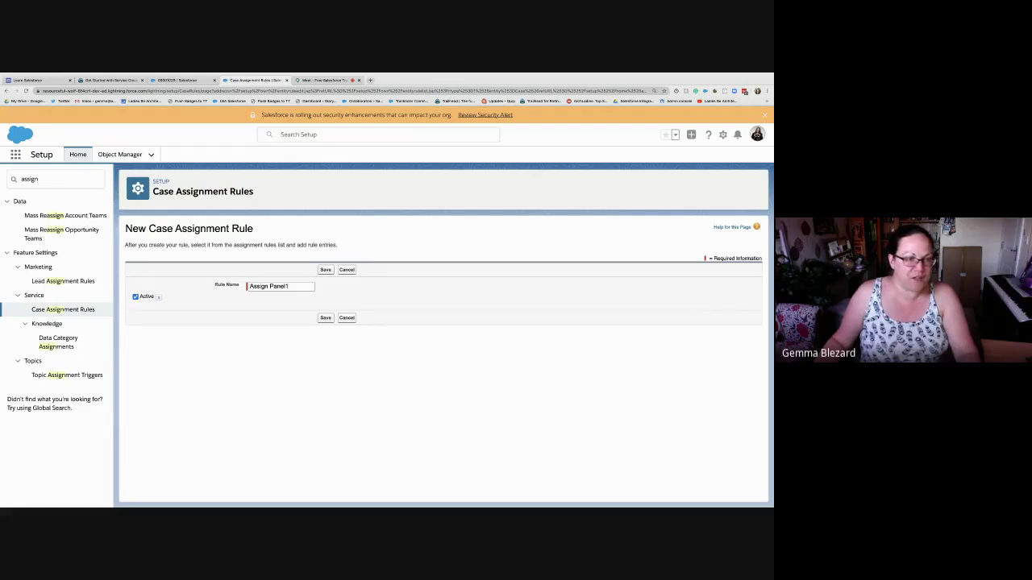
click(325, 270)
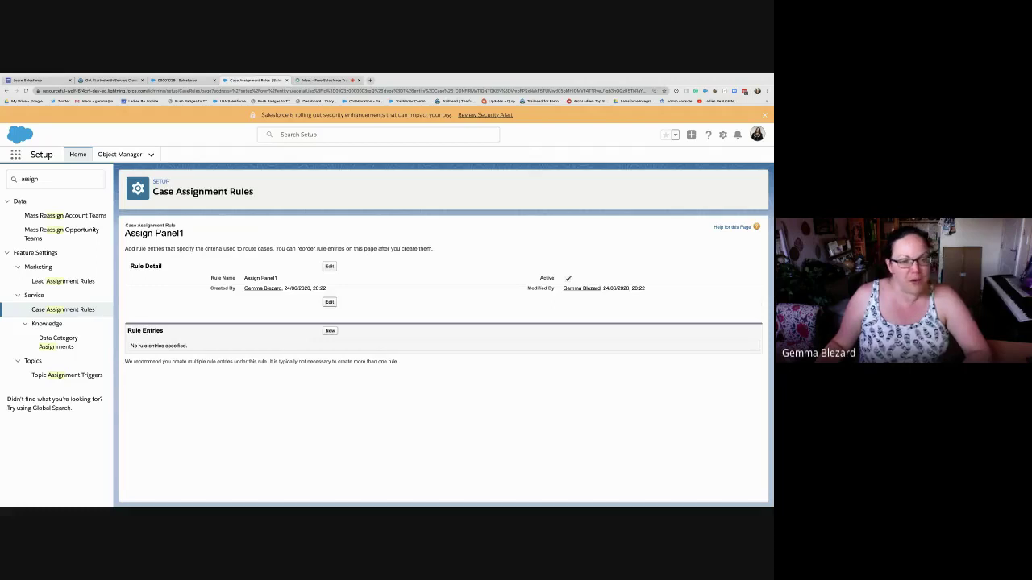
- Add a rule entry to Assign Panel1 with sort order 1 and the criterion Case: Description contains Panel1
click(329, 331)
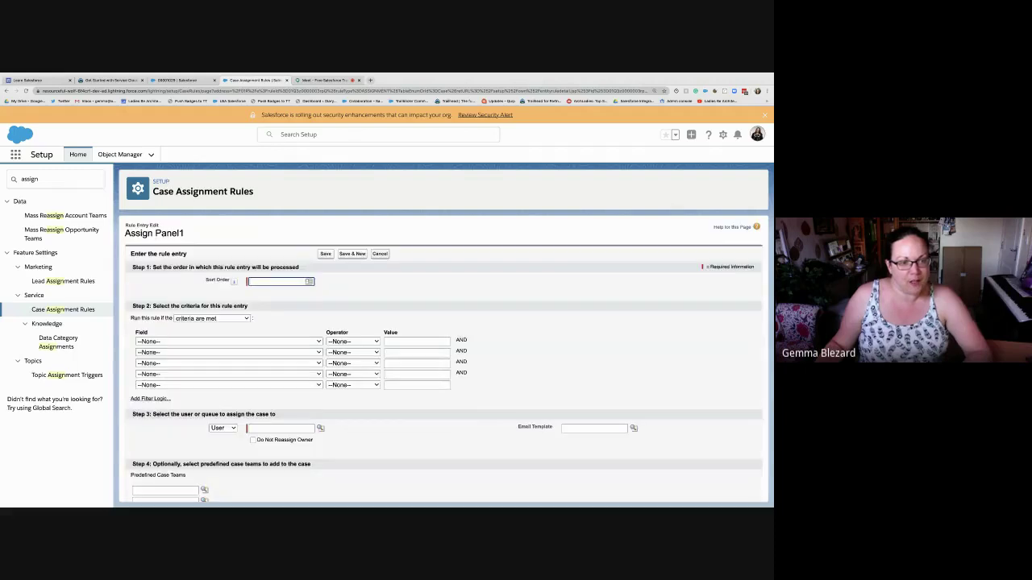
text(1)
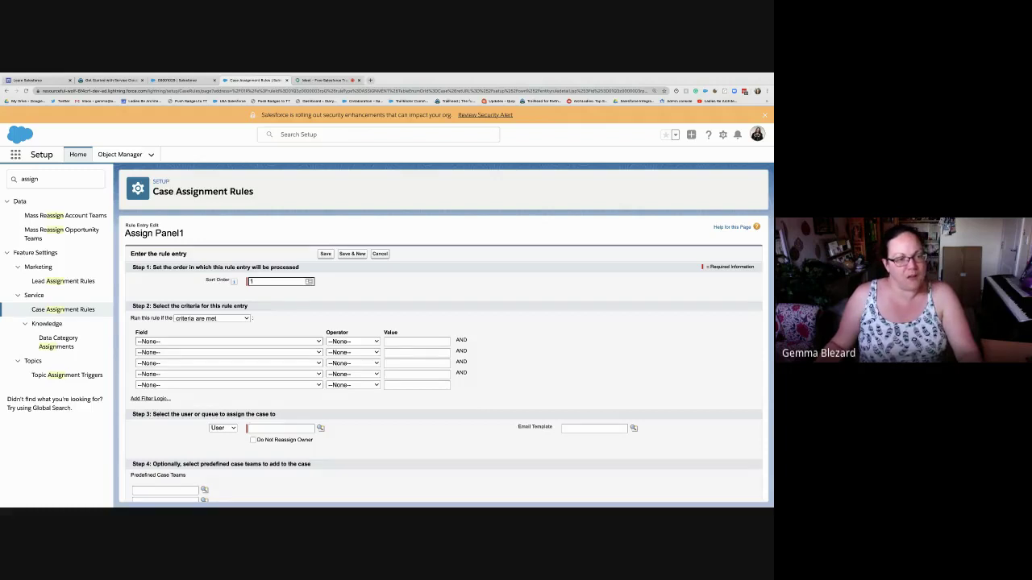
click(229, 342)
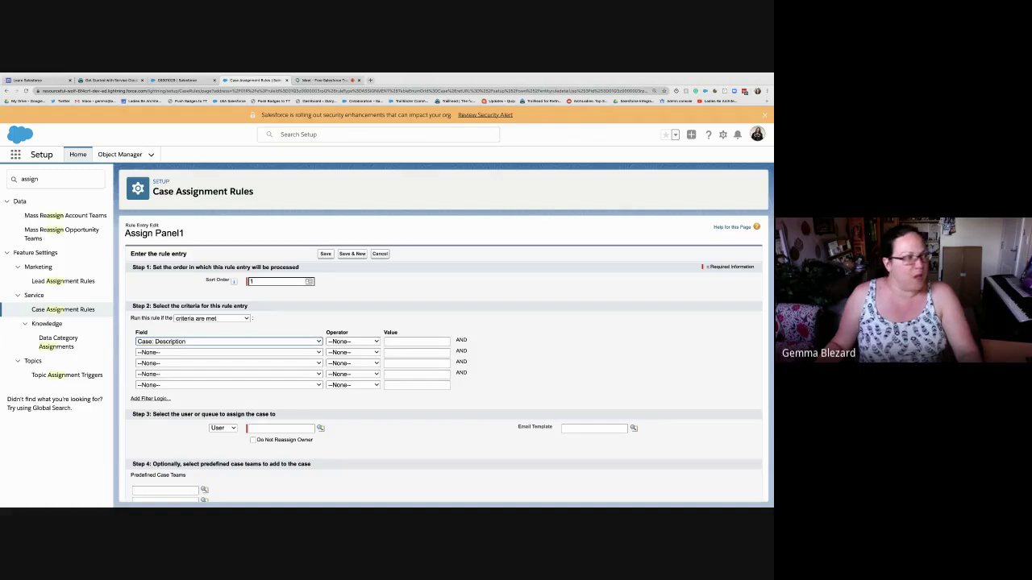
click(352, 342)
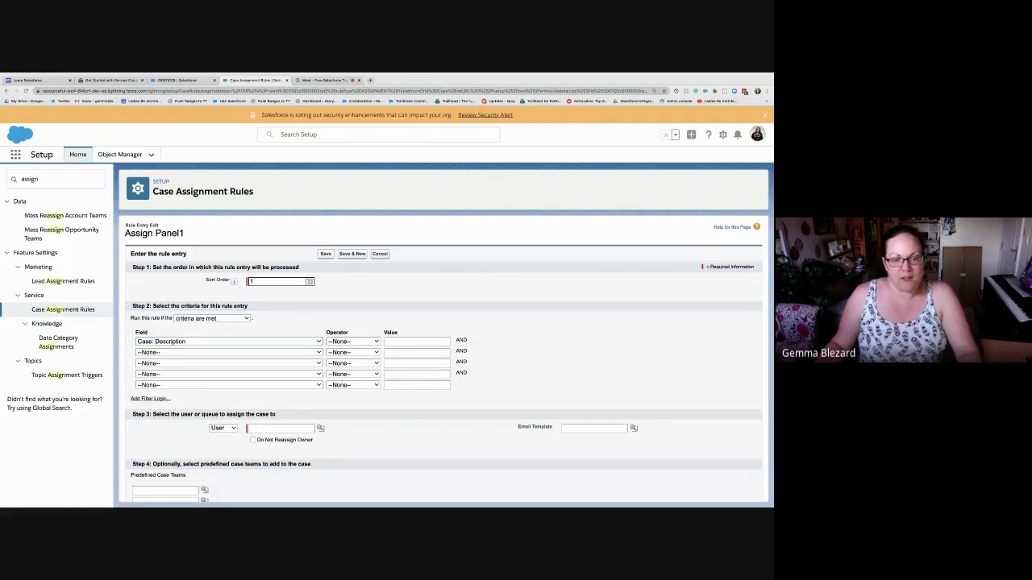
click(353, 342)
click(417, 342)
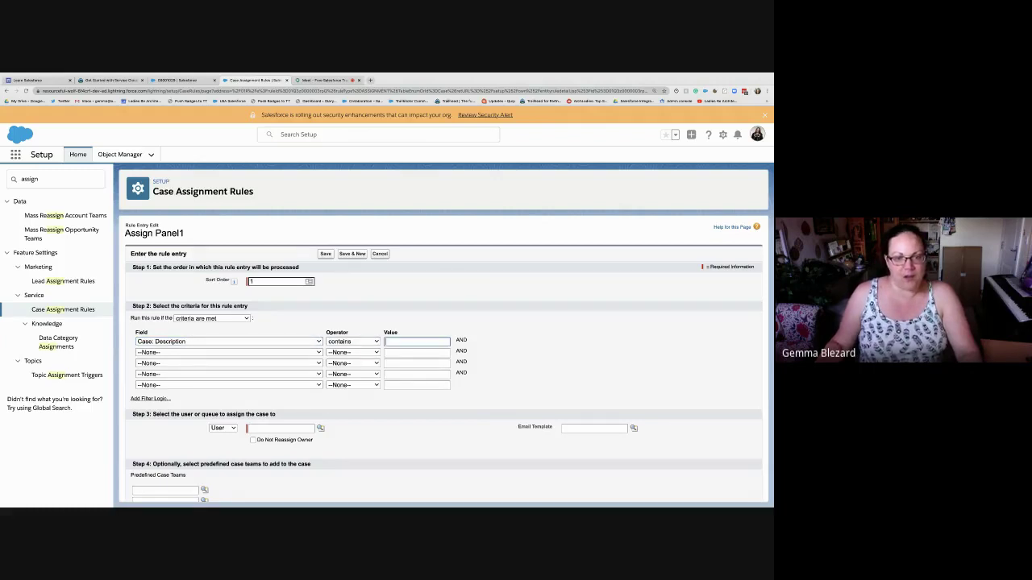
text(Panel1)
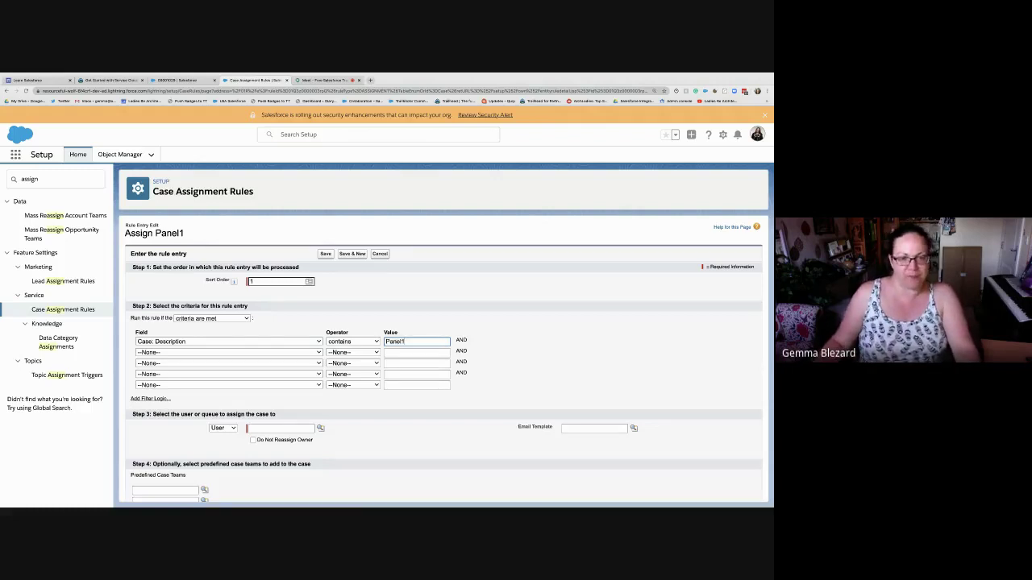
- Assign matching cases to the Panel1 queue, leave the email template empty, and save the rule entry
click(224, 429)
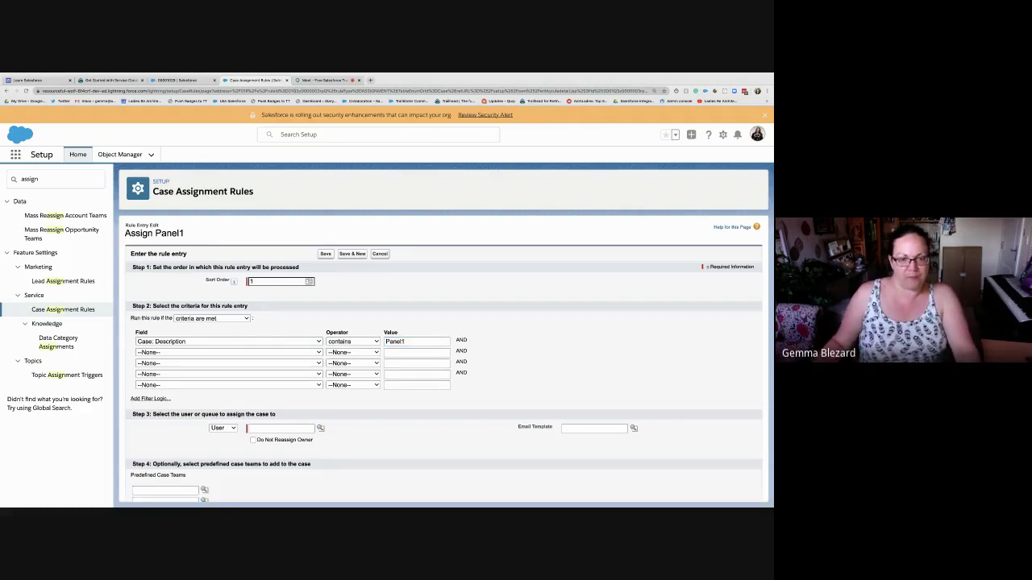
scroll(443, 360, down, 2)
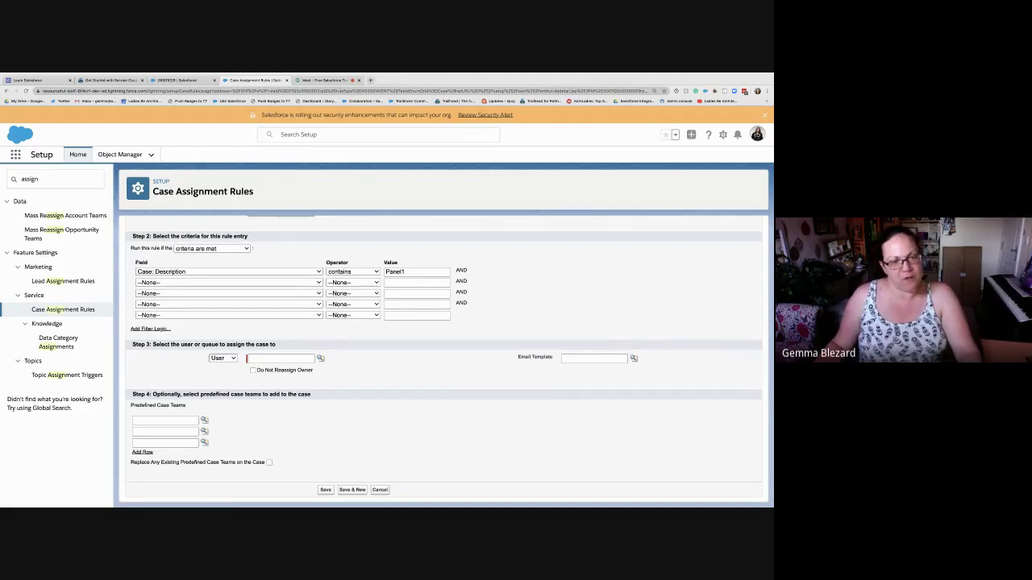
click(223, 368)
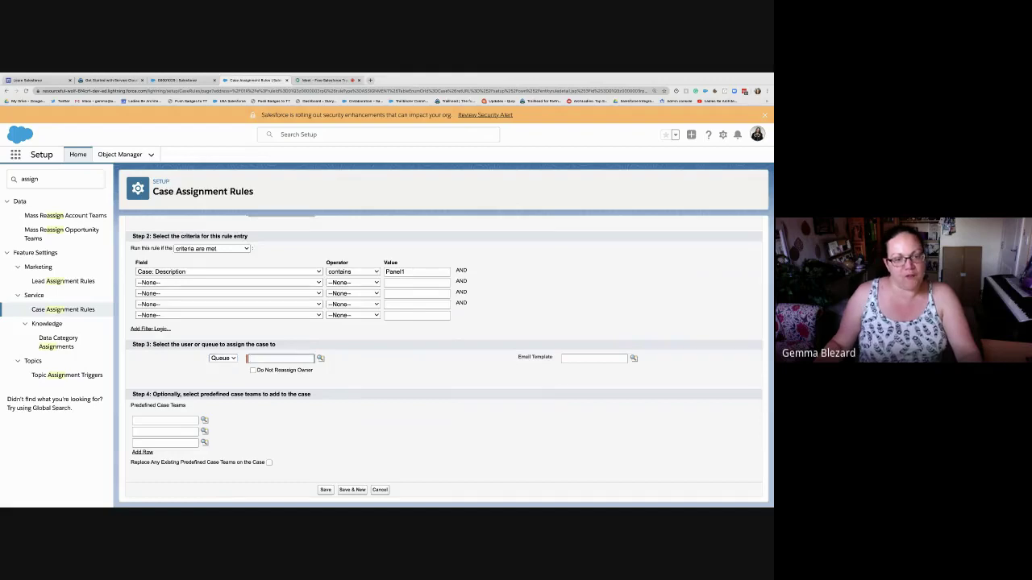
click(320, 358)
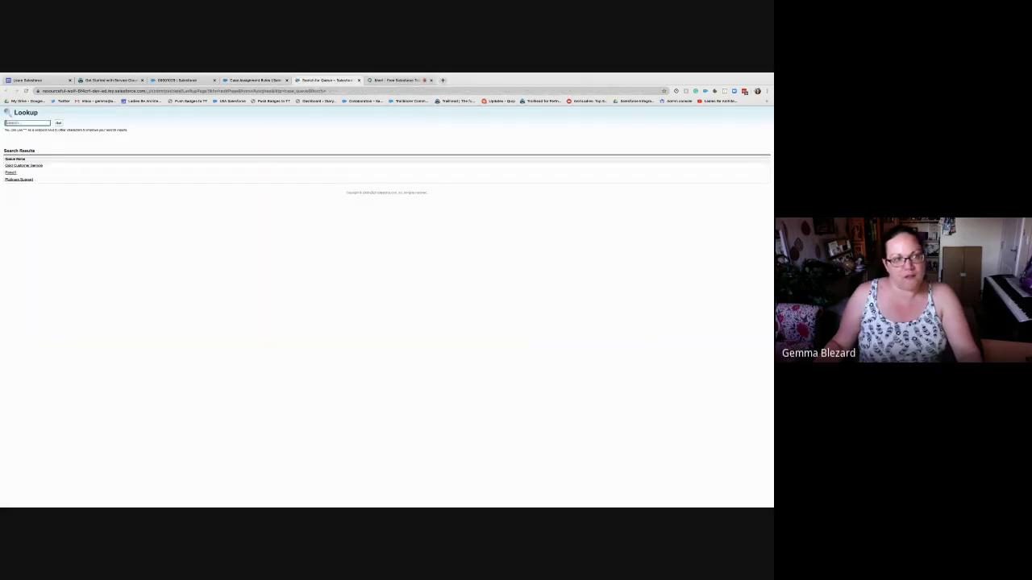
click(591, 175)
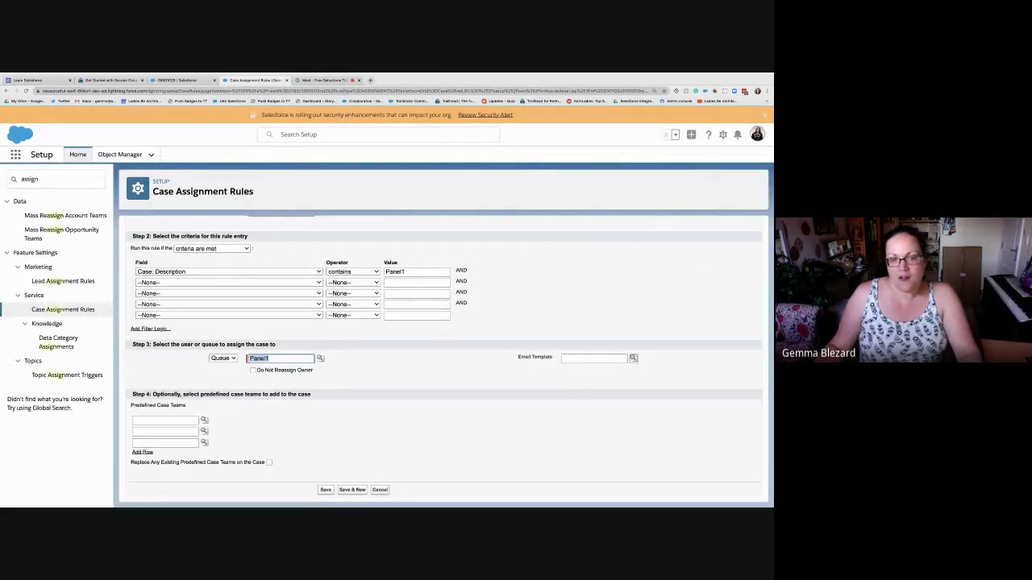
click(597, 387)
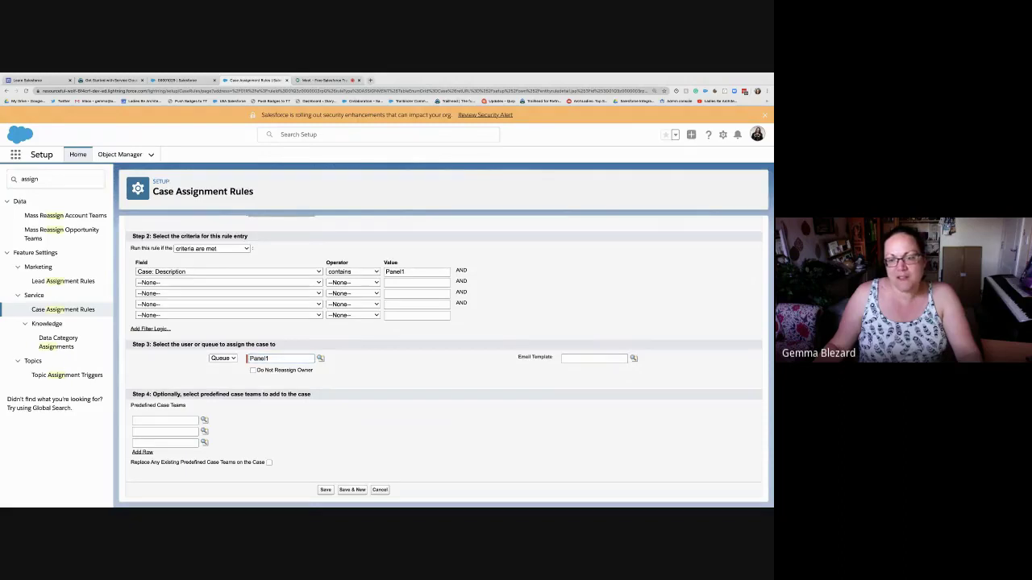
drag(518, 357, 551, 357)
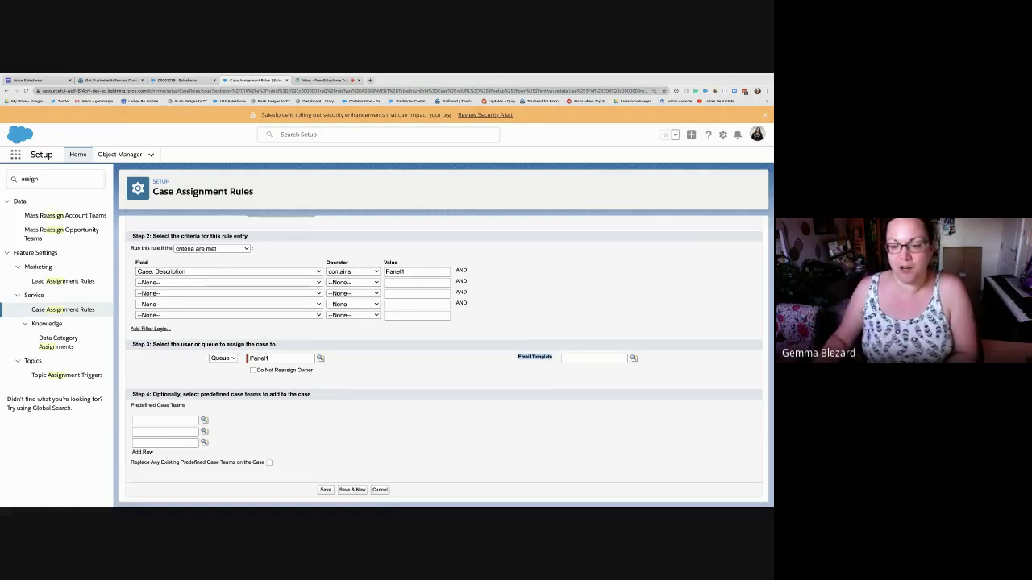
click(536, 359)
click(326, 491)
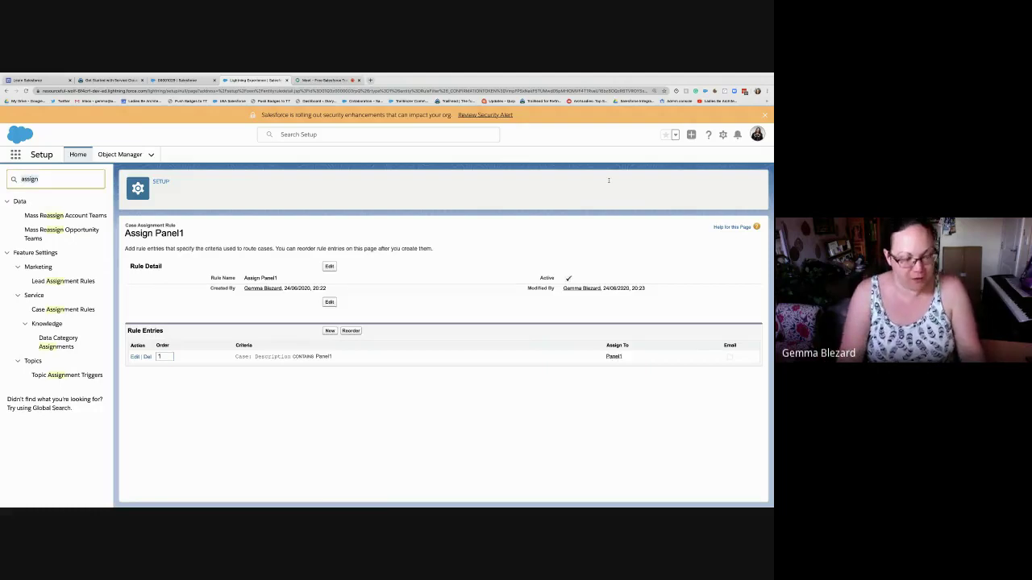
- Search Setup for "escala" and open the Escalation Rules page
key(ctrl+a)
text(e)
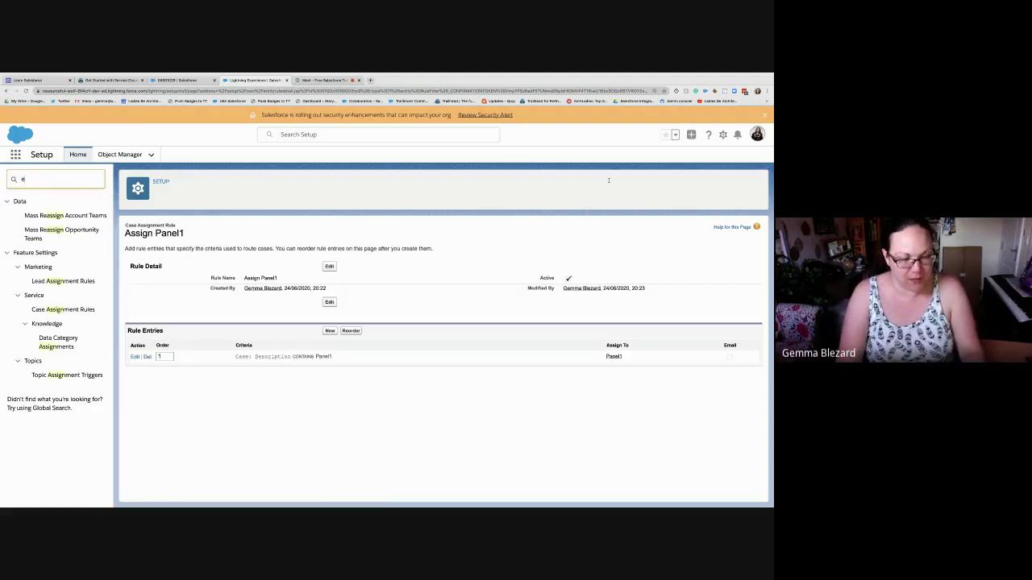
text(scala)
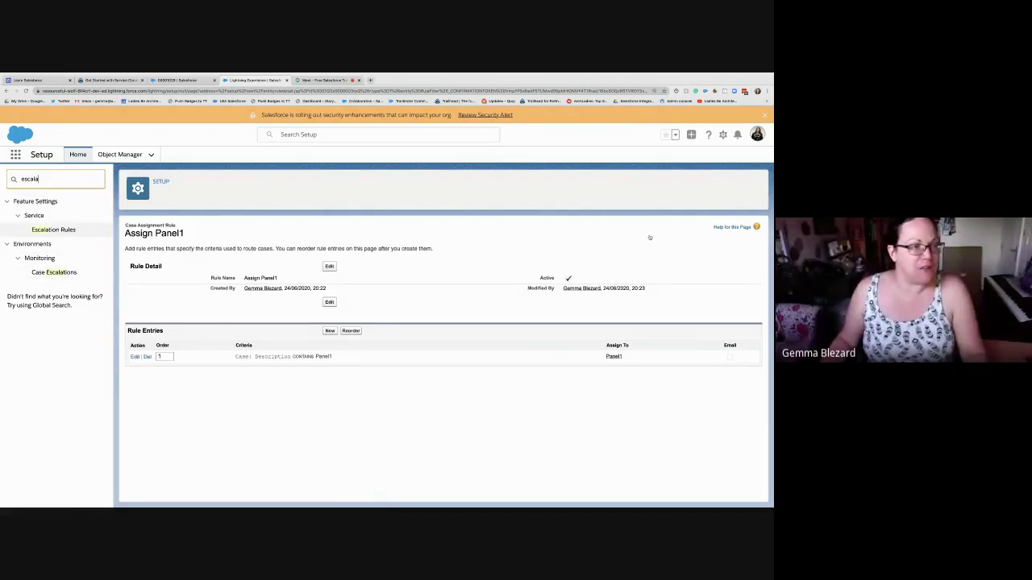
click(54, 230)
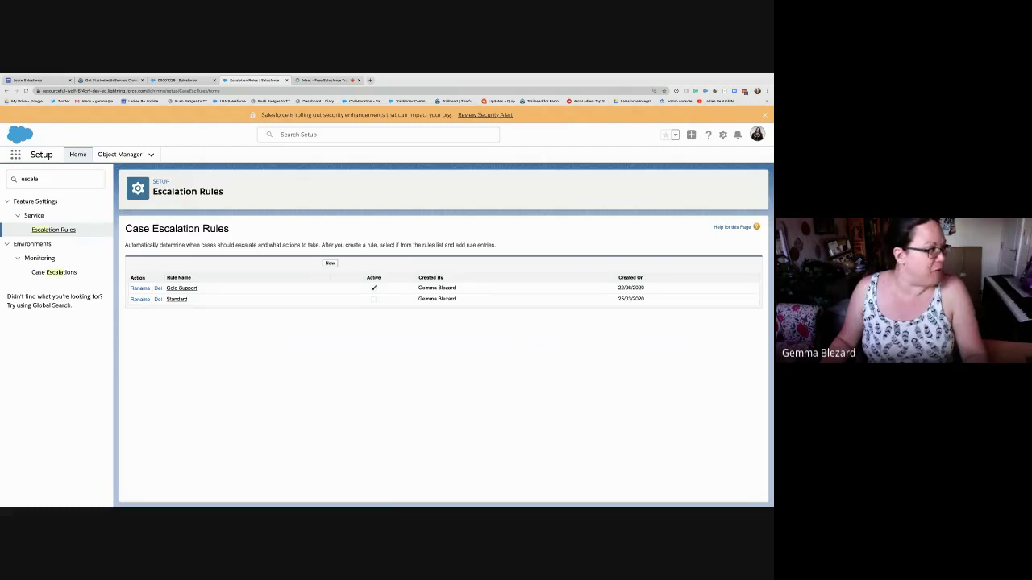
- Create an active case escalation rule named Panel1 and save it
click(330, 263)
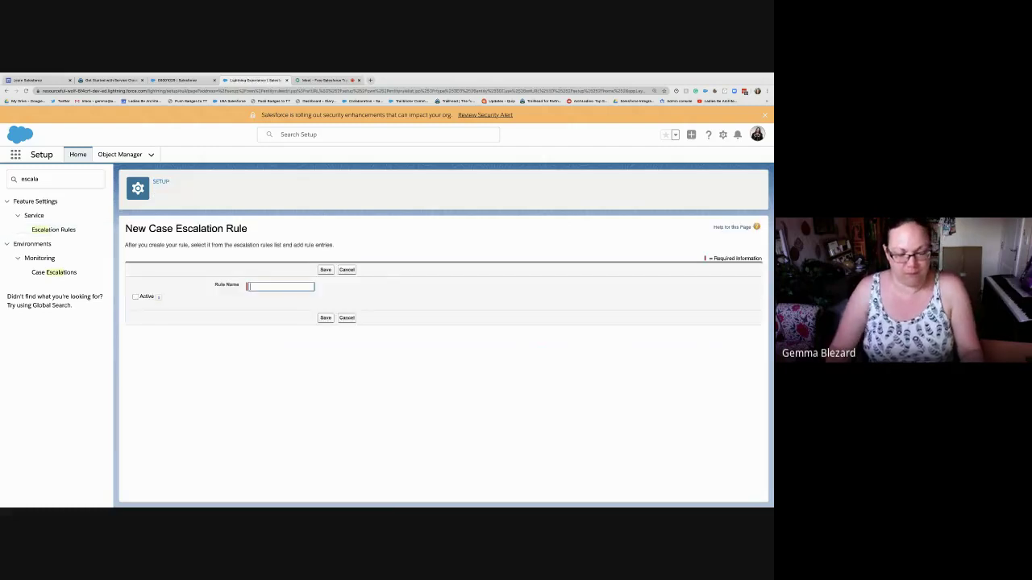
text(Panel1)
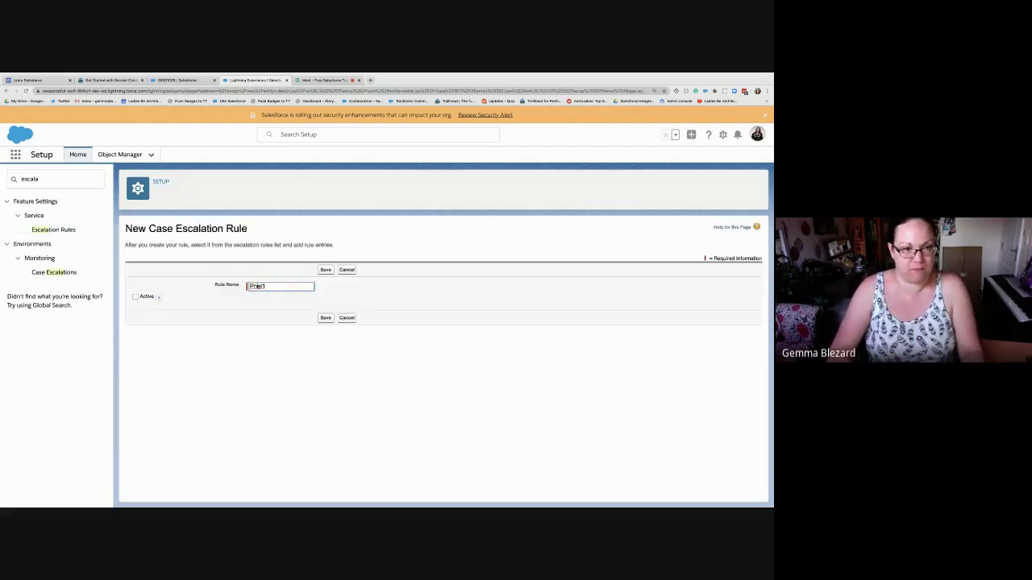
key(Tab)
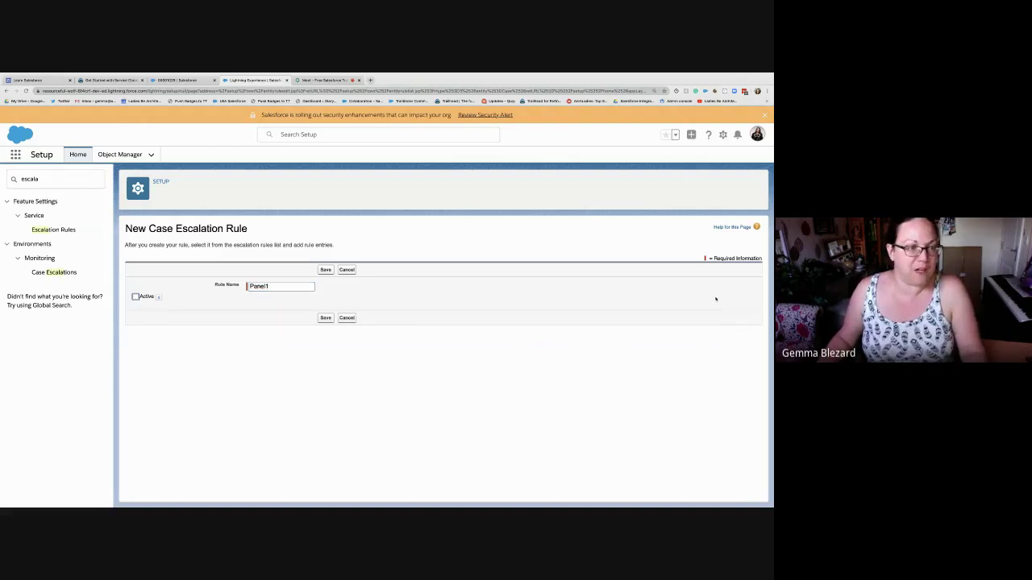
key(space)
key(Return)
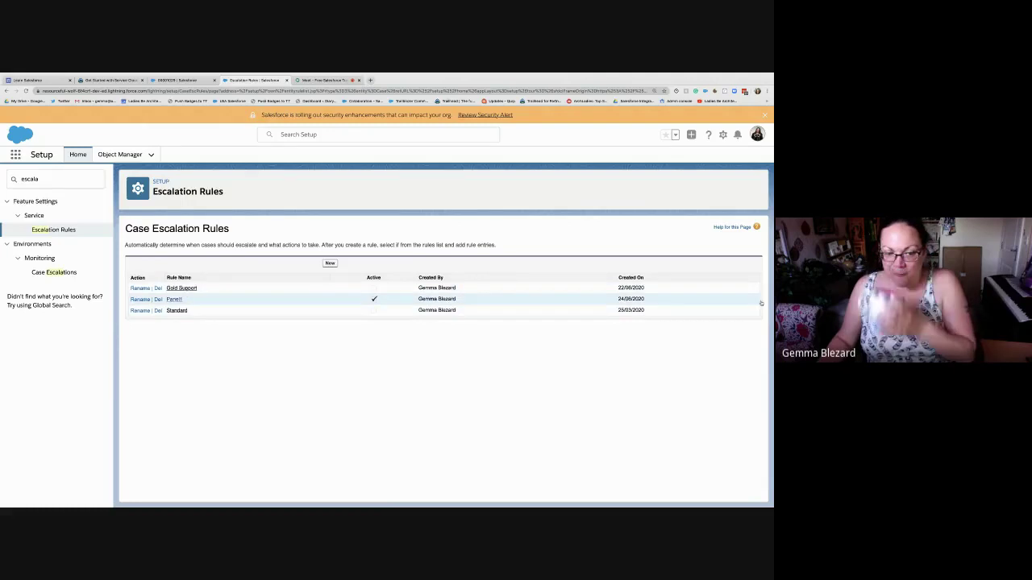
- Add a rule entry to the Panel1 escalation rule with sort order 1 and the criterion Case: Closed equals false, and save it
click(174, 299)
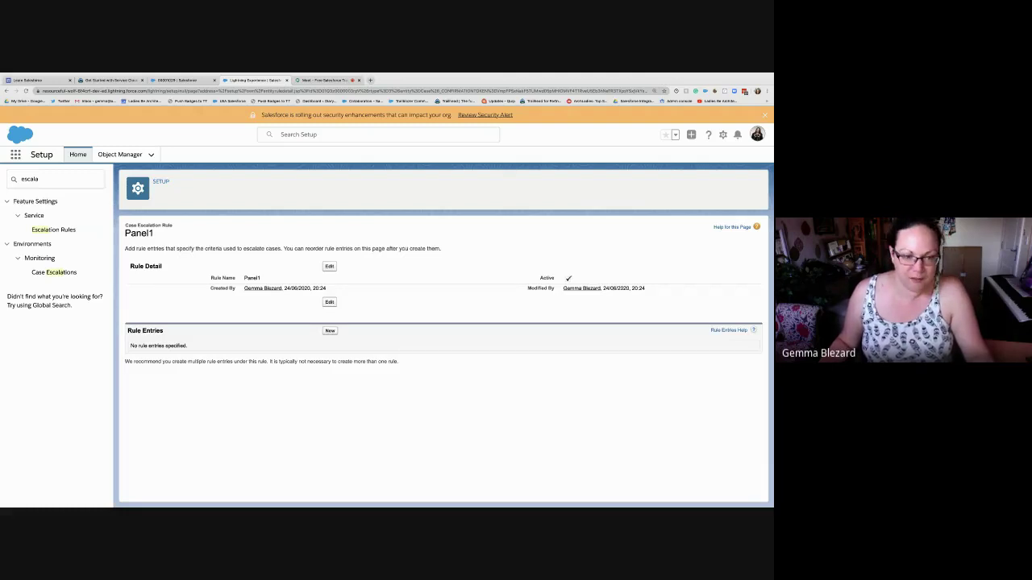
click(330, 330)
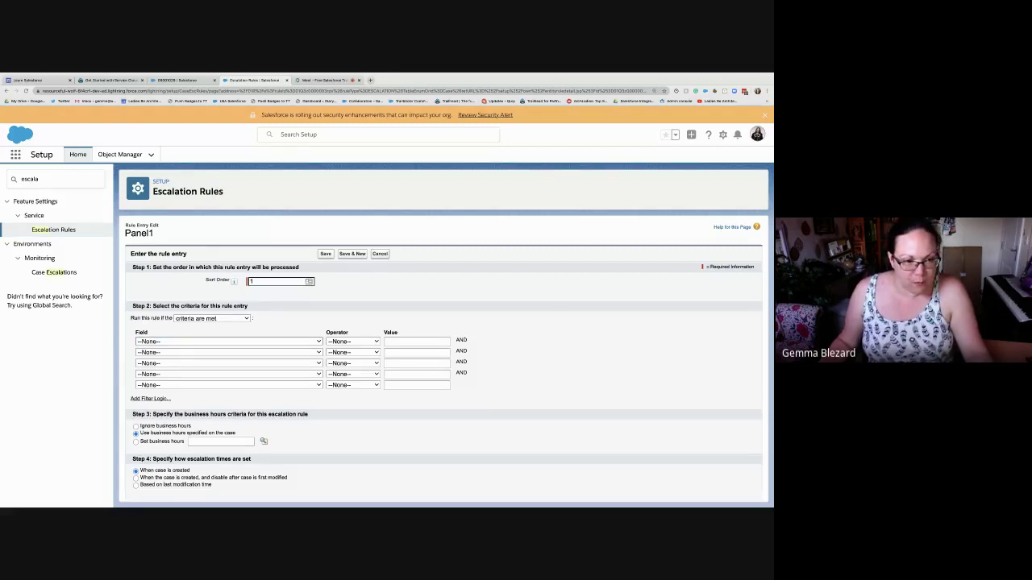
click(229, 342)
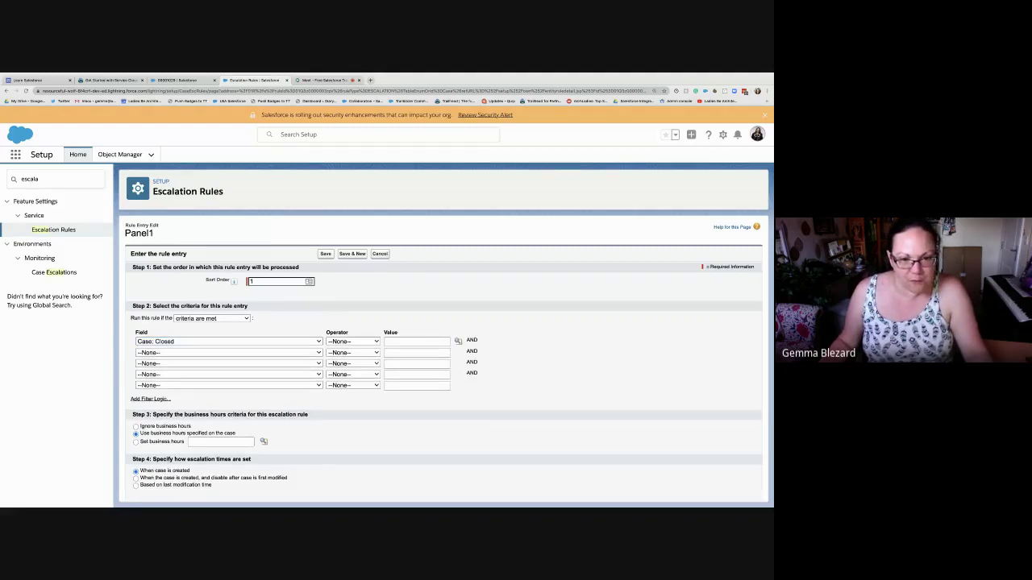
key(Tab)
key(e)
key(Tab)
text(false)
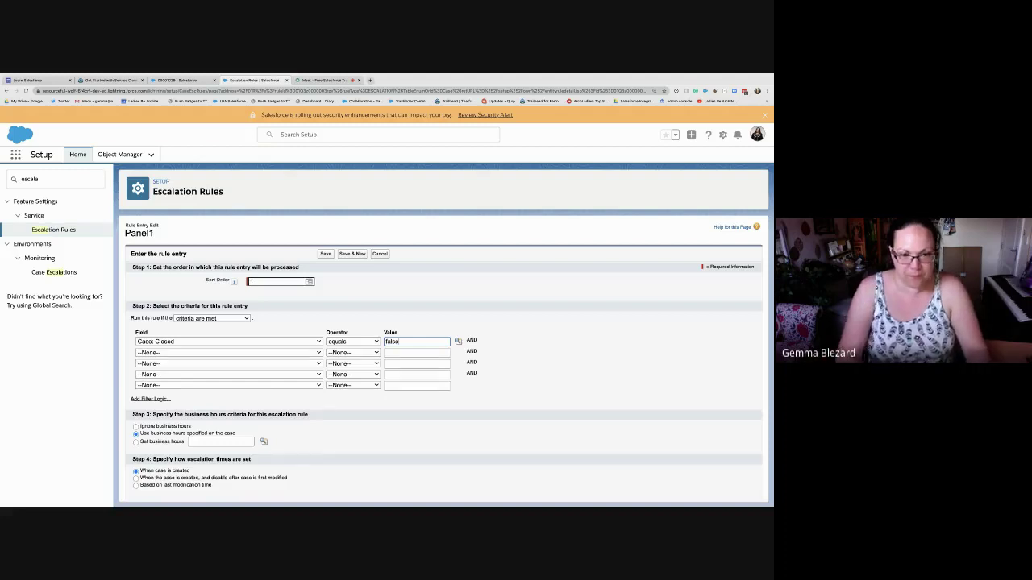
scroll(443, 362, down, 1)
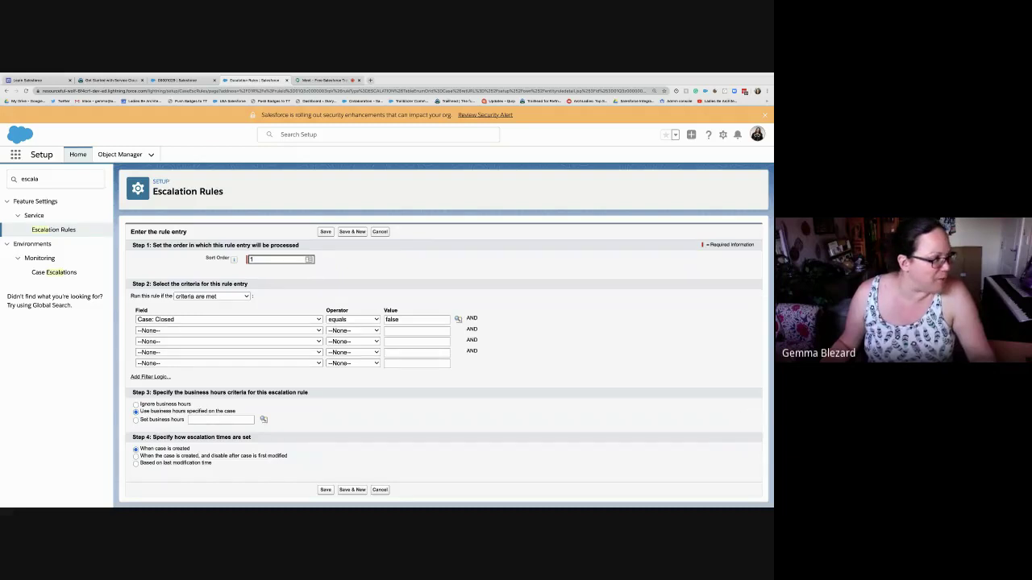
click(324, 490)
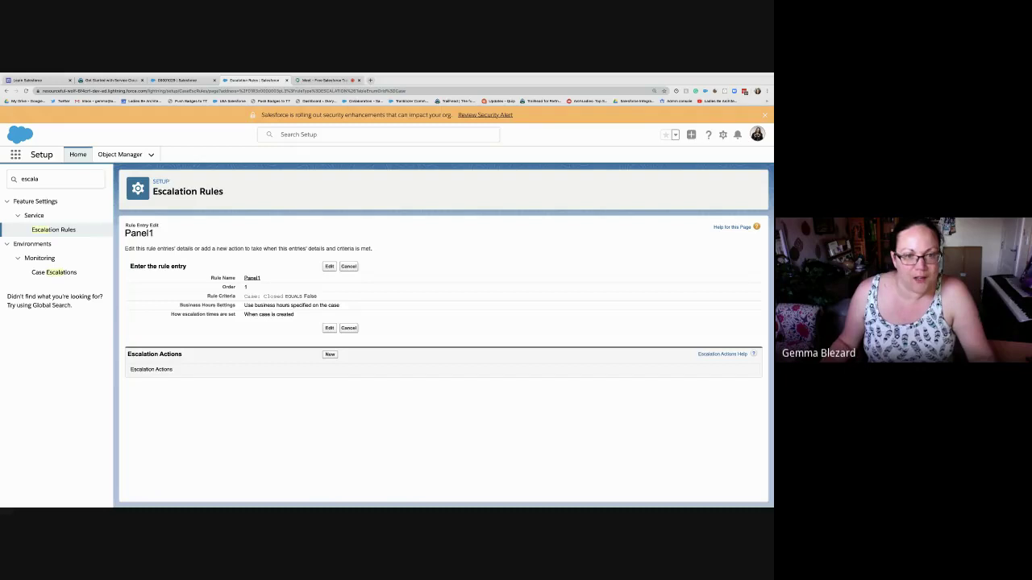
click(329, 354)
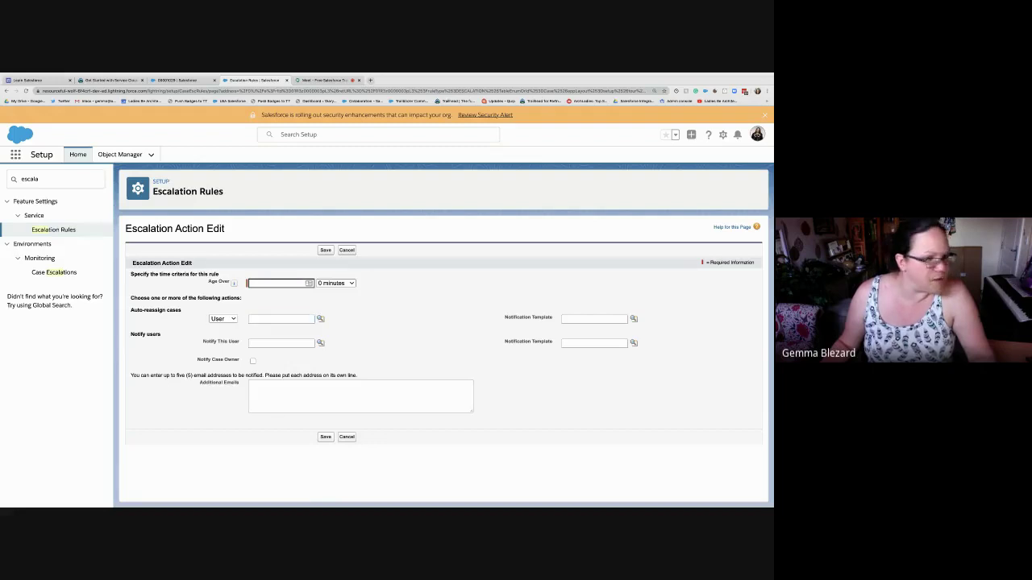
click(335, 293)
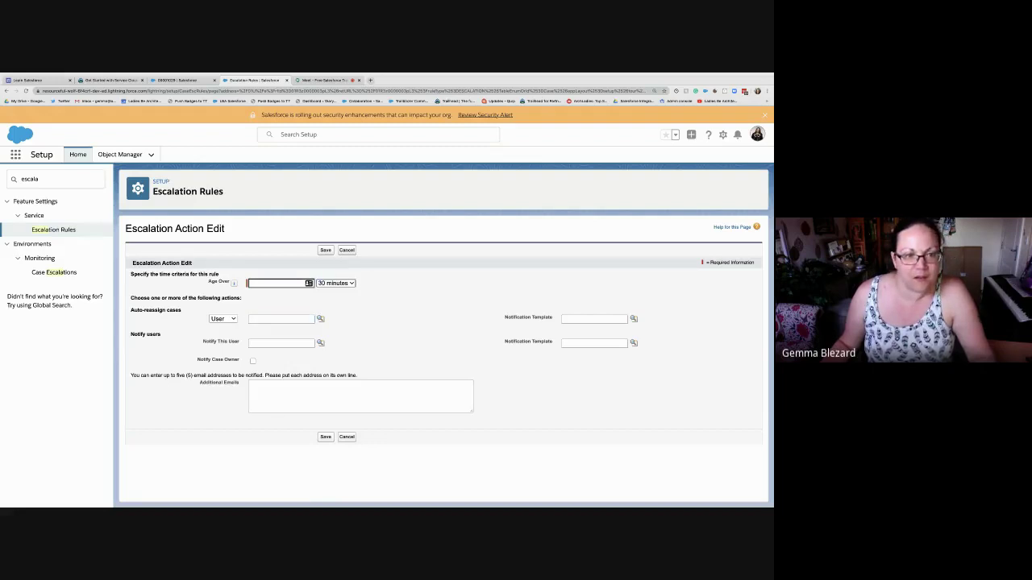
click(282, 284)
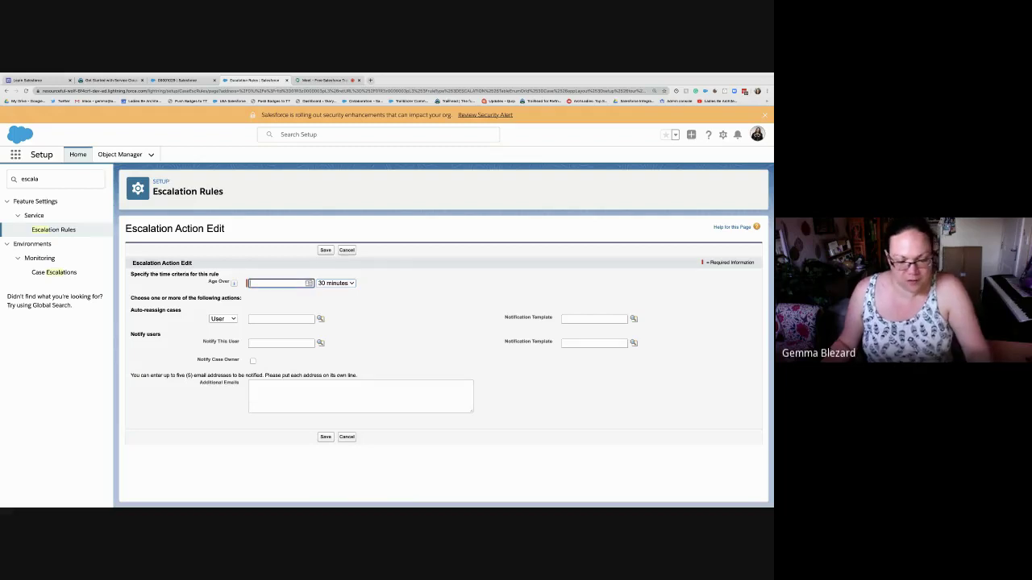
mouse_move(234, 284)
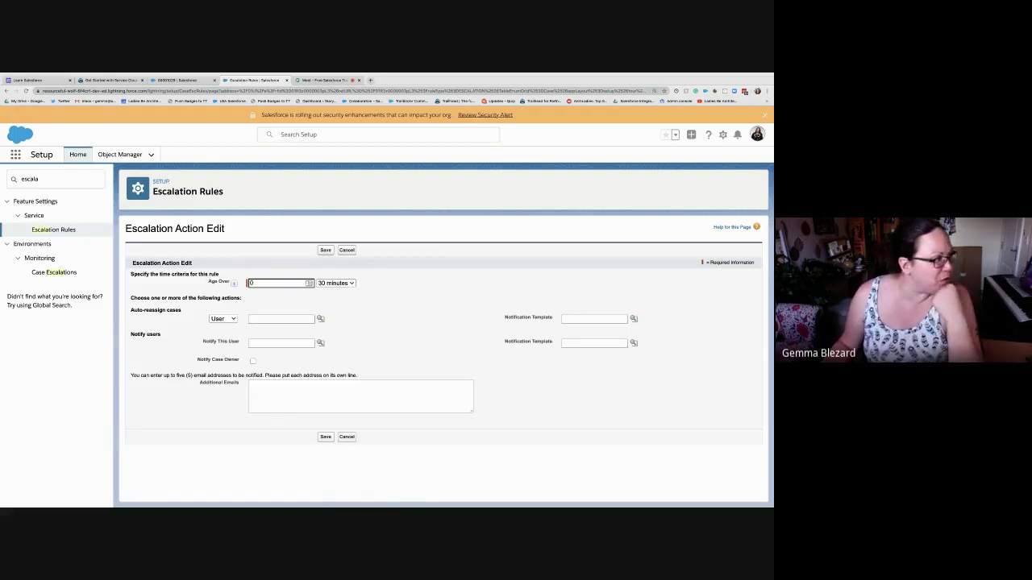
click(281, 319)
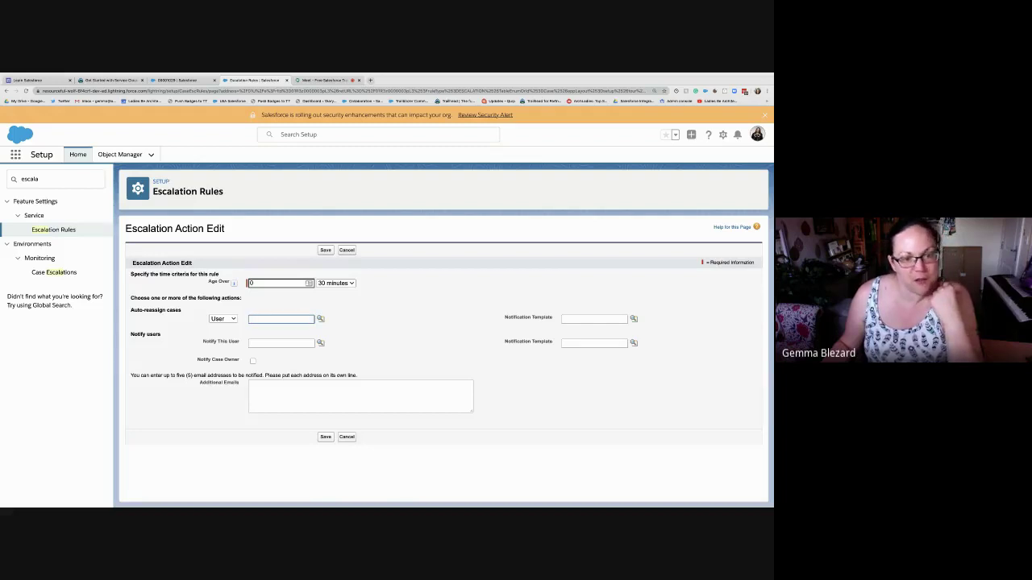
click(320, 319)
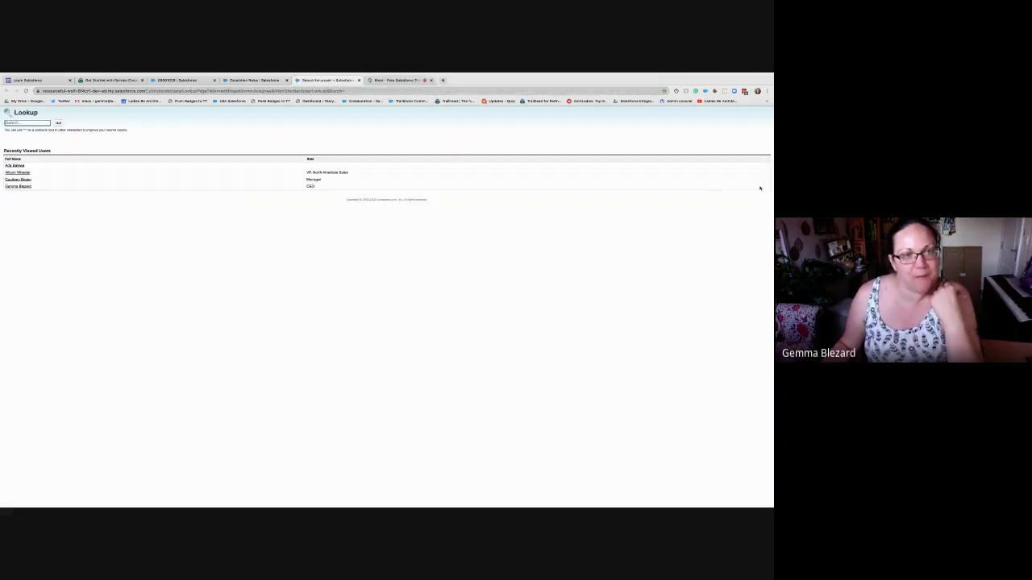
click(17, 187)
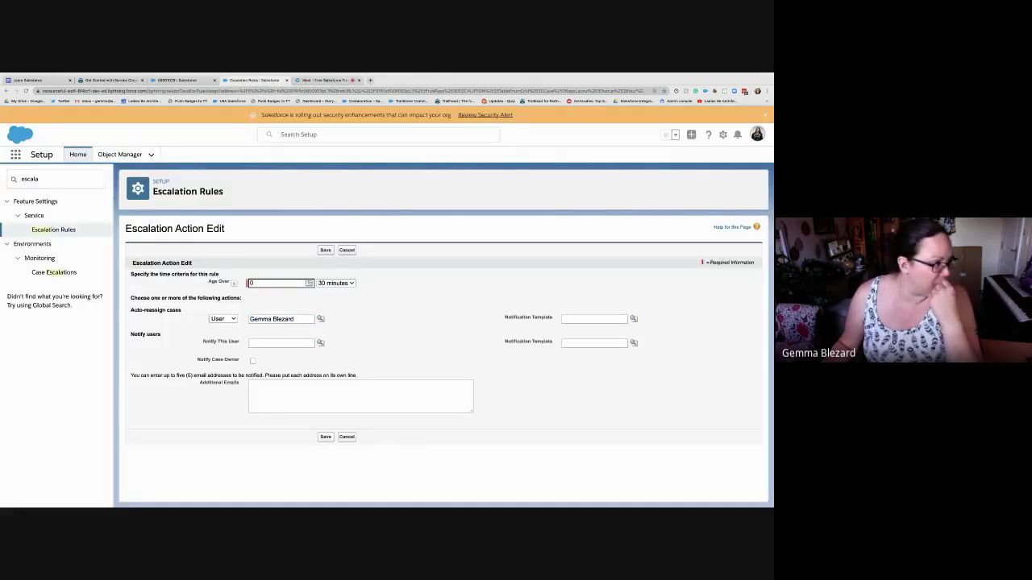
click(633, 318)
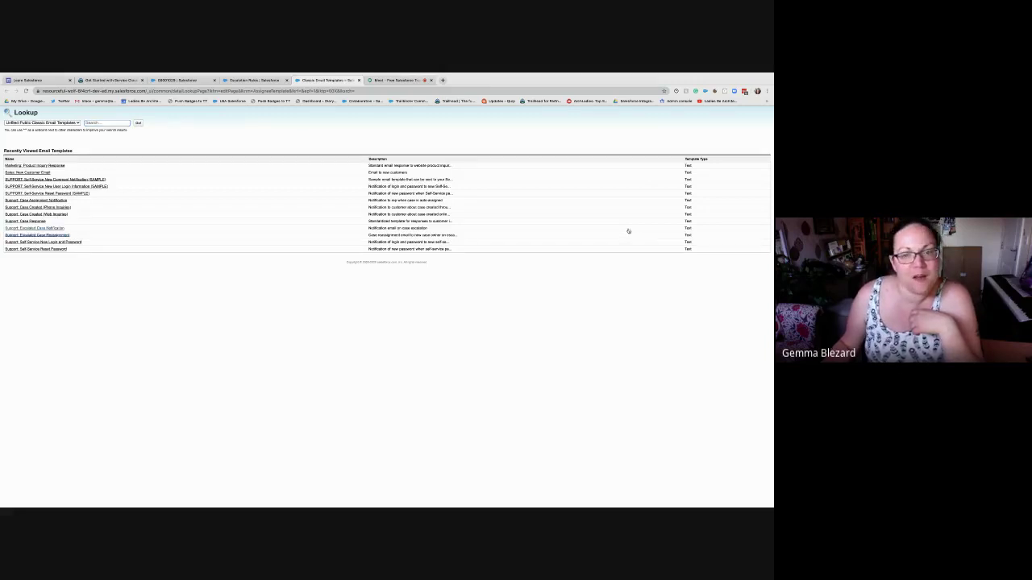
click(628, 231)
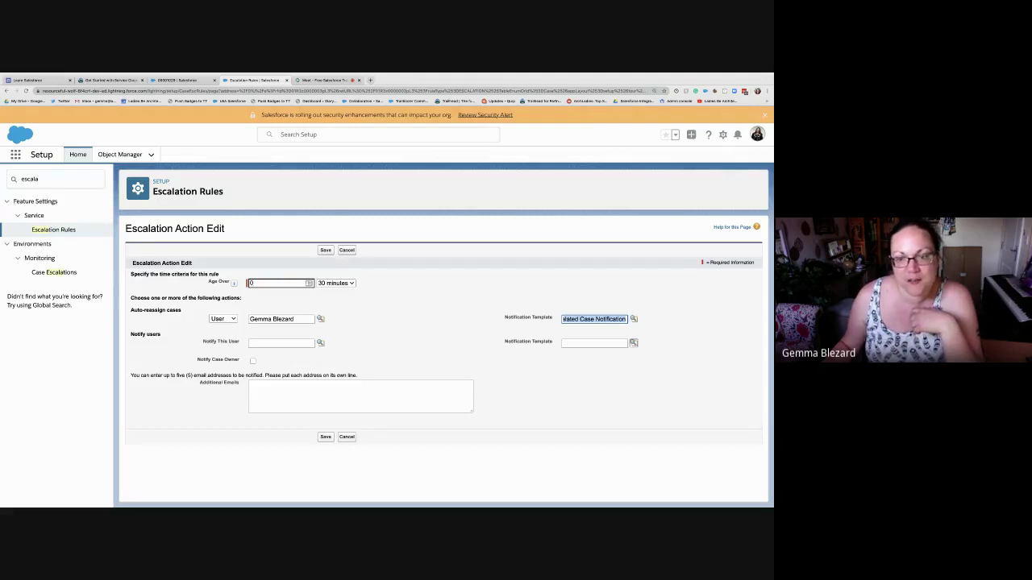
click(633, 342)
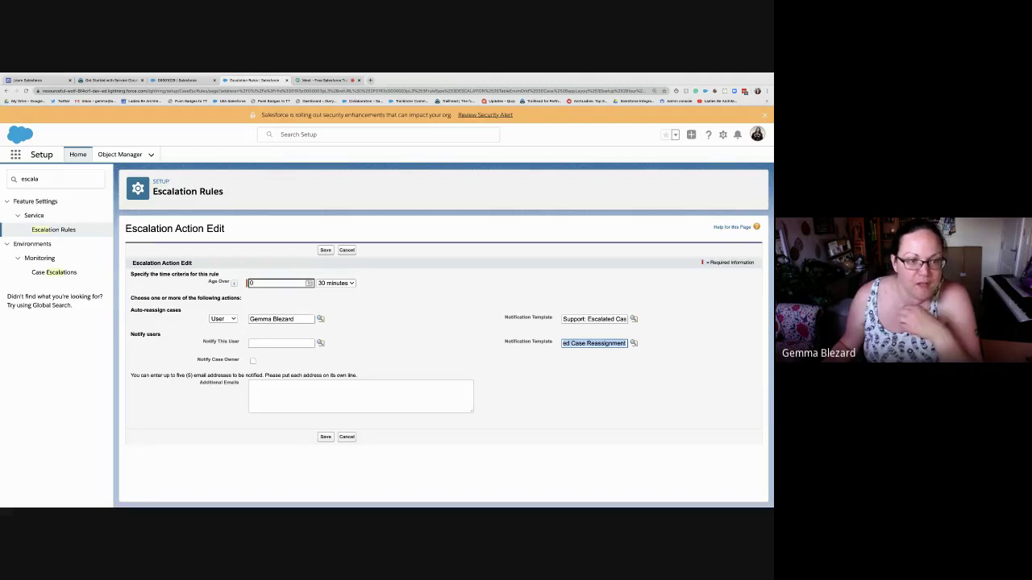
click(284, 319)
click(595, 319)
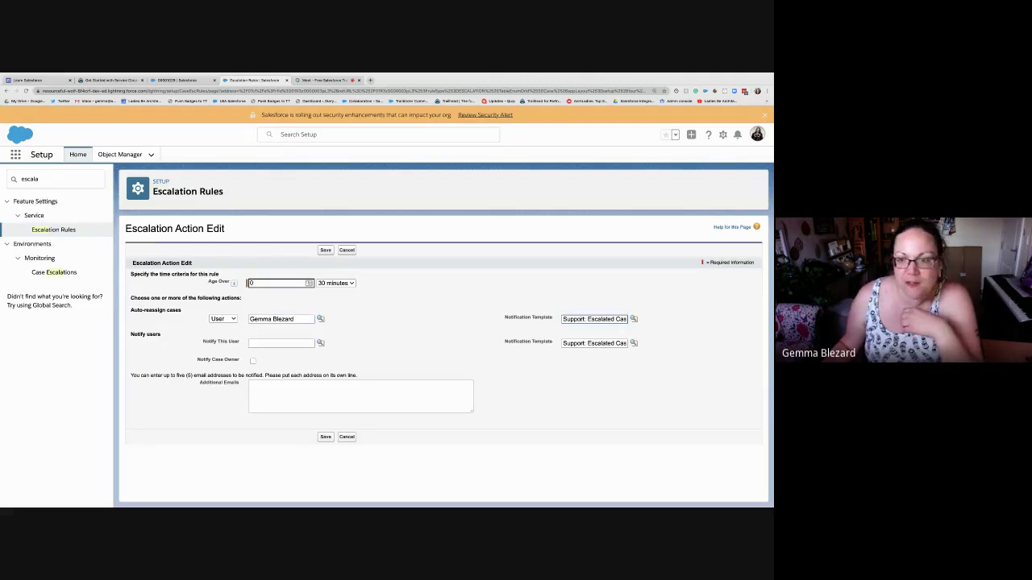
drag(565, 319, 637, 320)
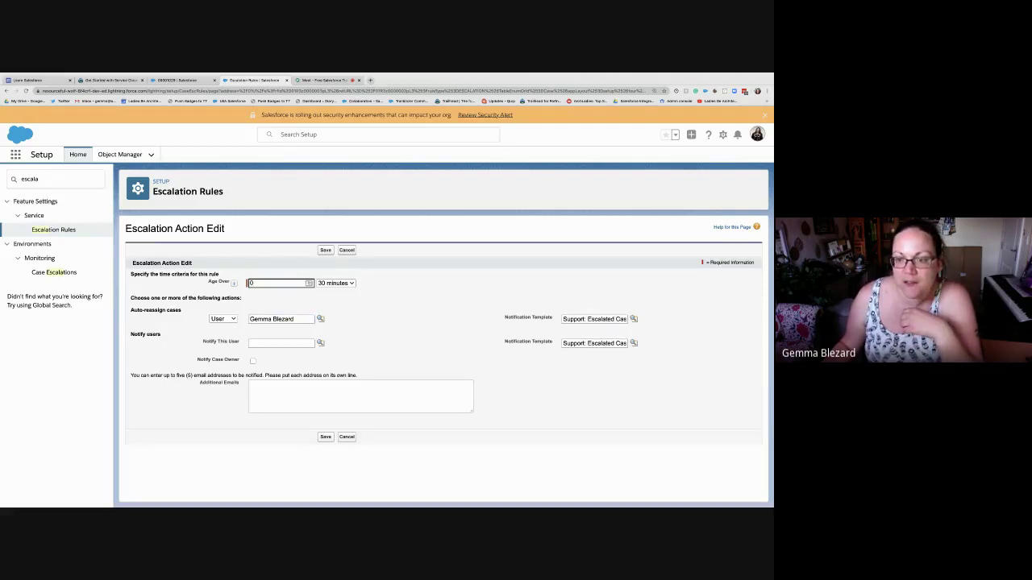
drag(591, 343, 635, 343)
click(637, 367)
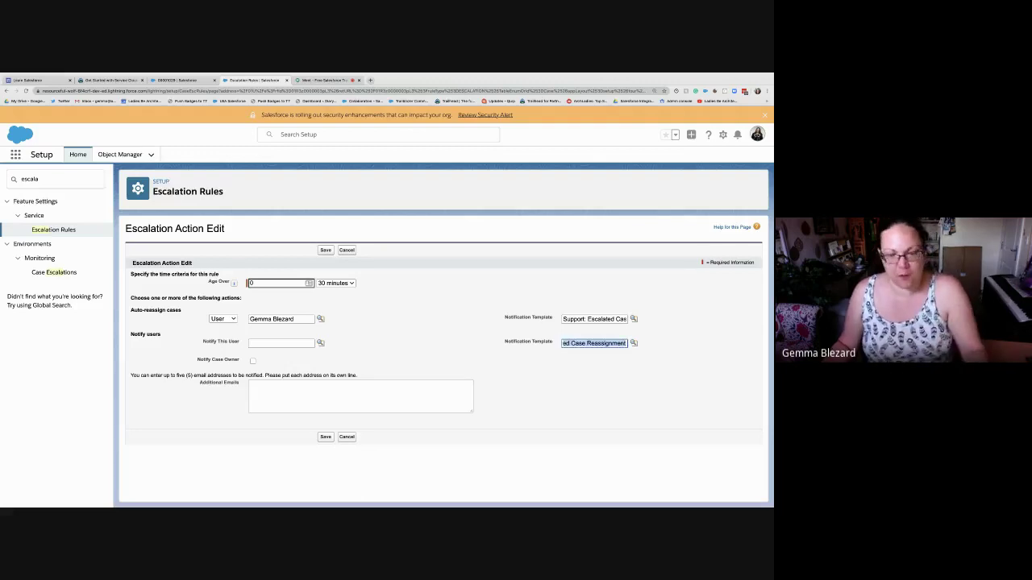
drag(565, 319, 636, 319)
click(625, 319)
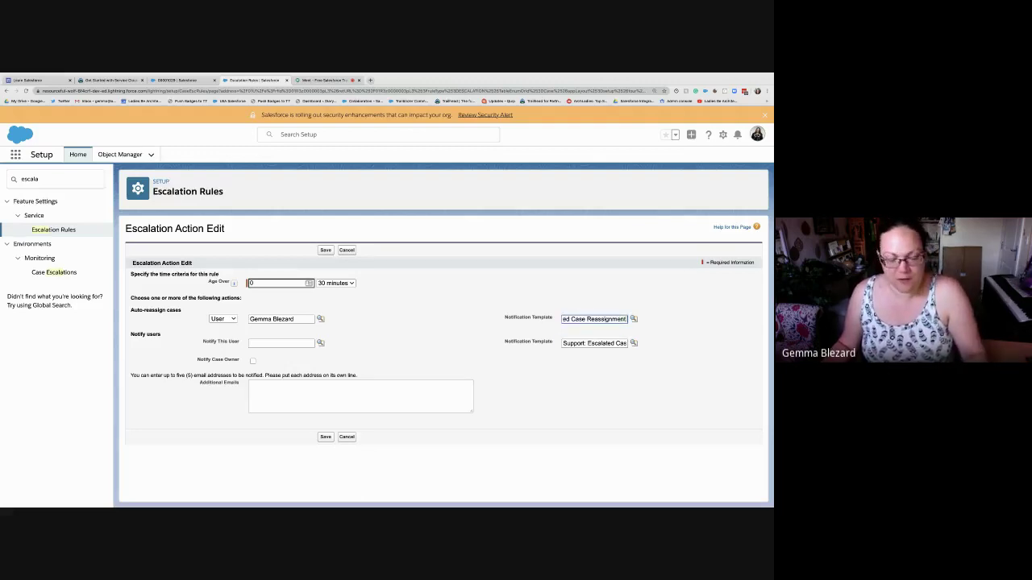
click(565, 343)
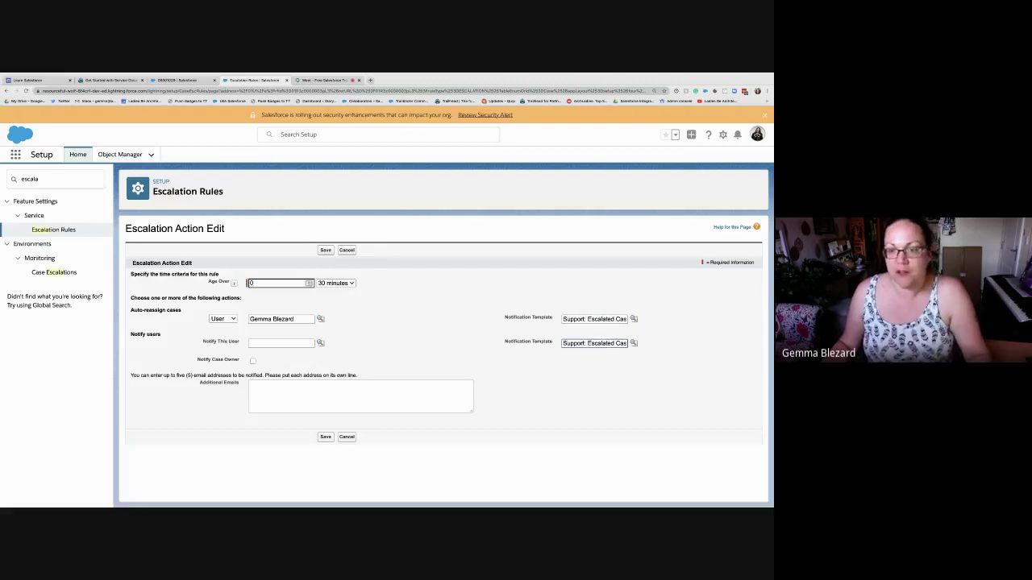
drag(566, 344, 635, 343)
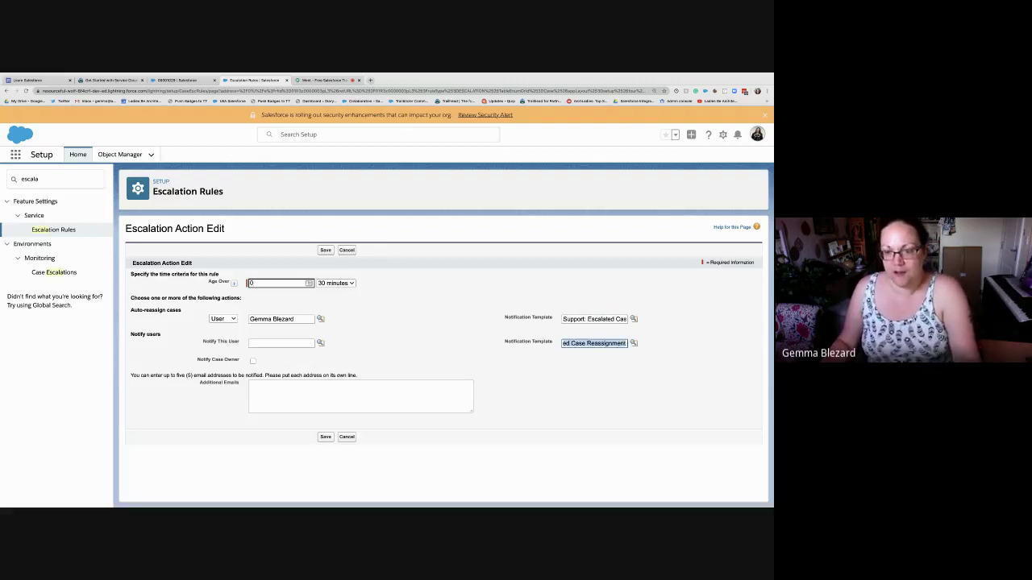
click(609, 343)
double_click(609, 343)
key(BackSpace)
click(633, 344)
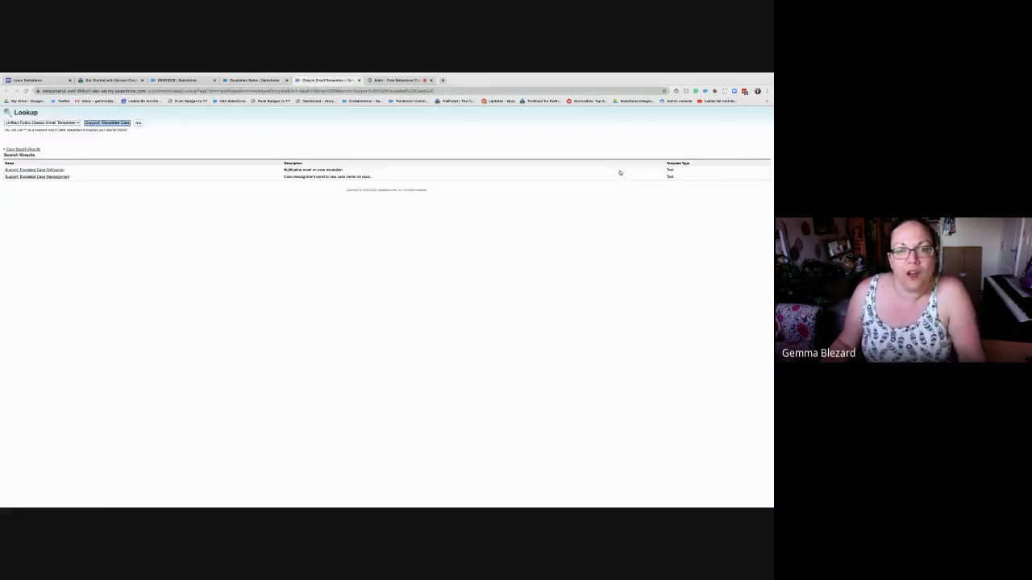
key(Right)
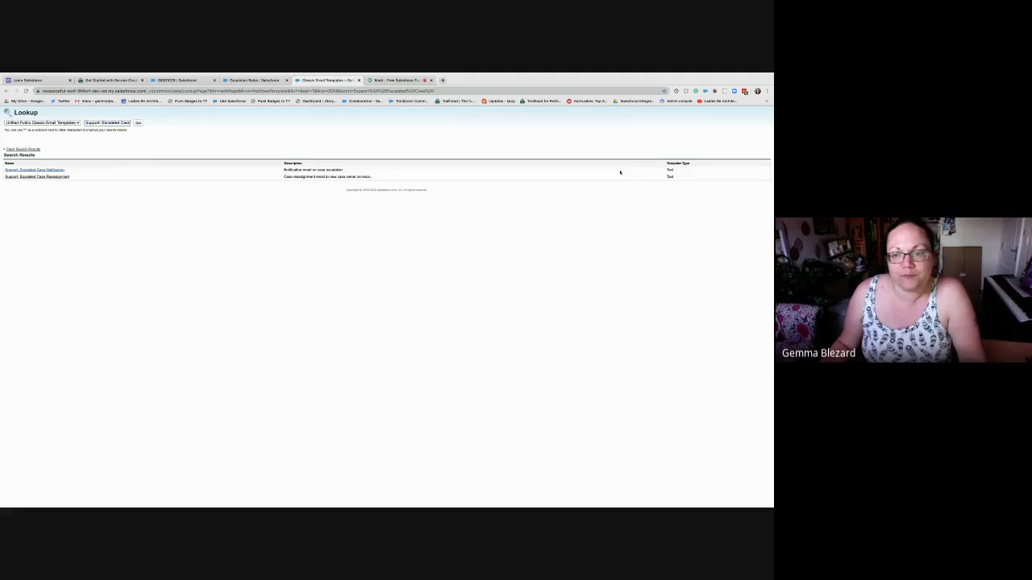
click(35, 170)
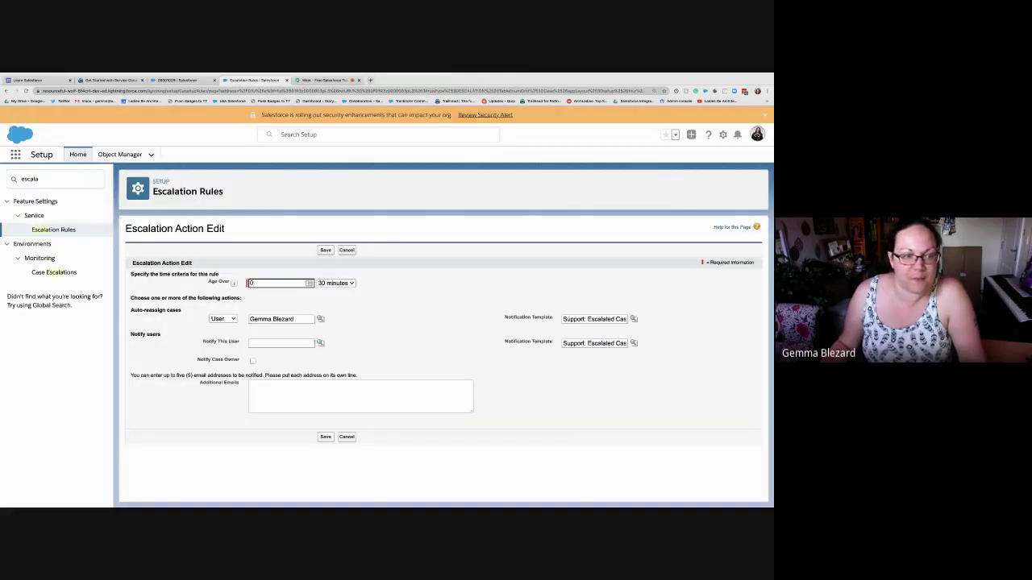
click(281, 344)
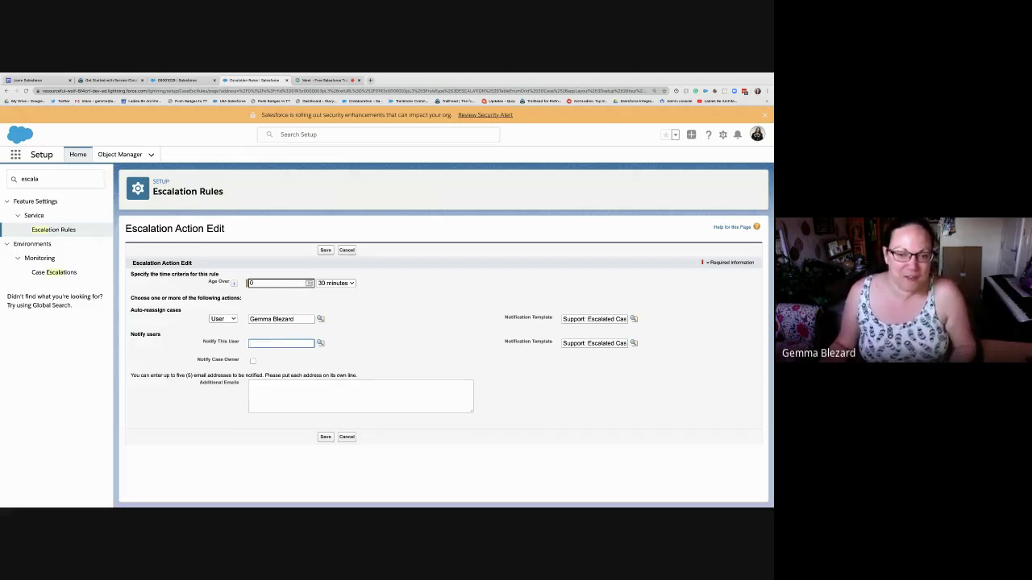
click(346, 251)
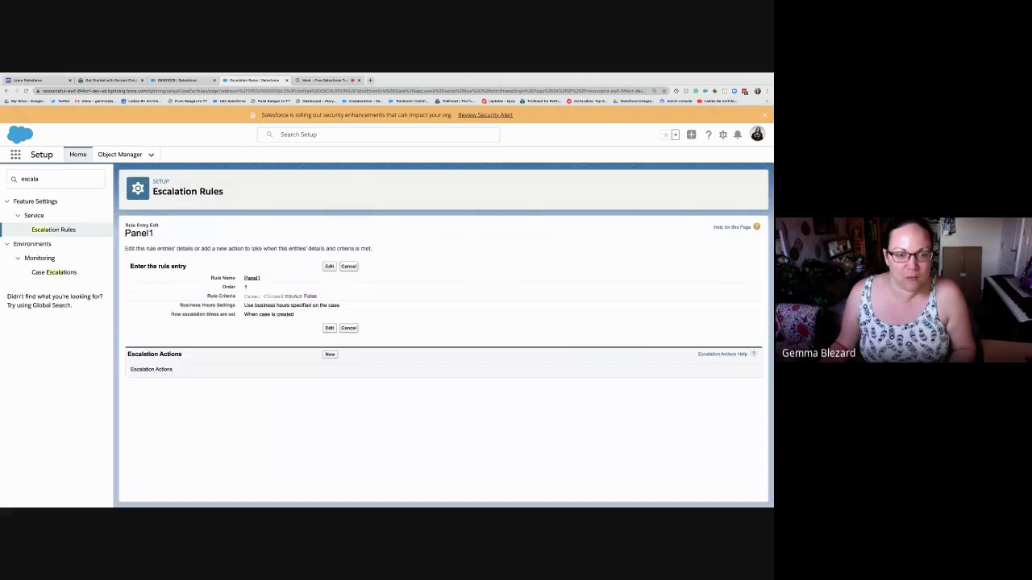
- Add an escalation action to the Panel1 rule entry with age over 0 hours 30 minutes, auto-reassigning cases to your own user, and save it
click(330, 354)
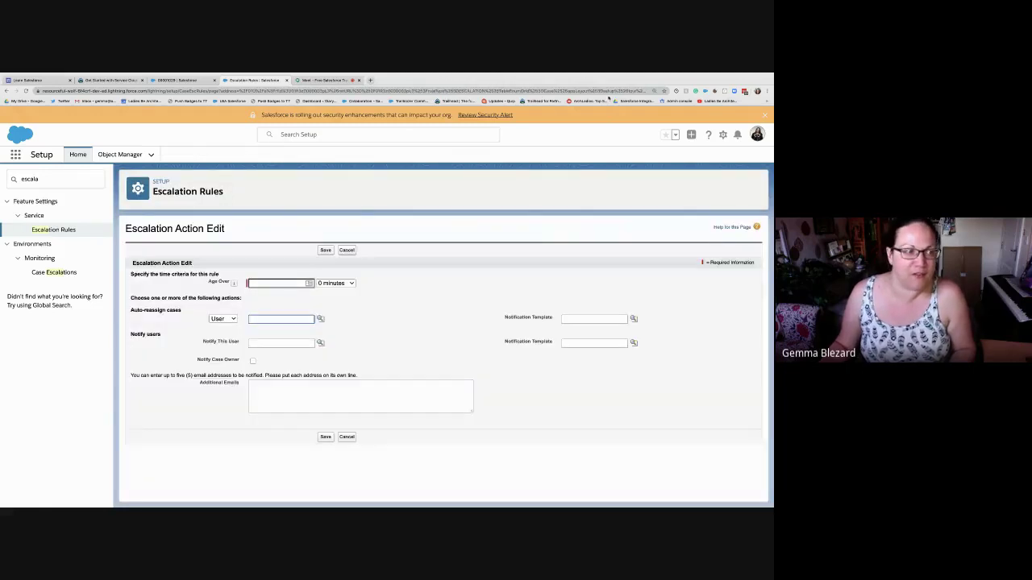
key(super+r)
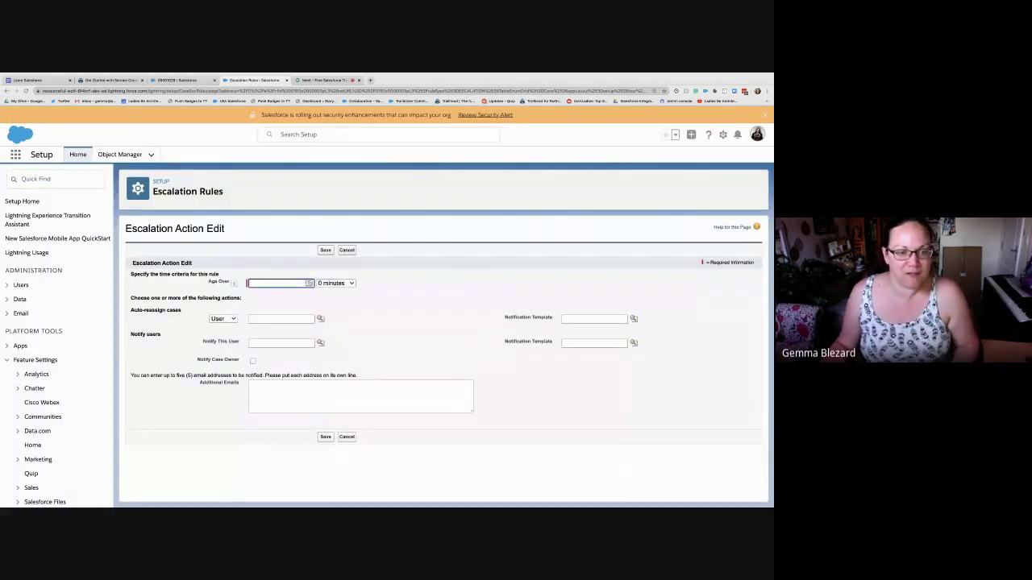
text(0)
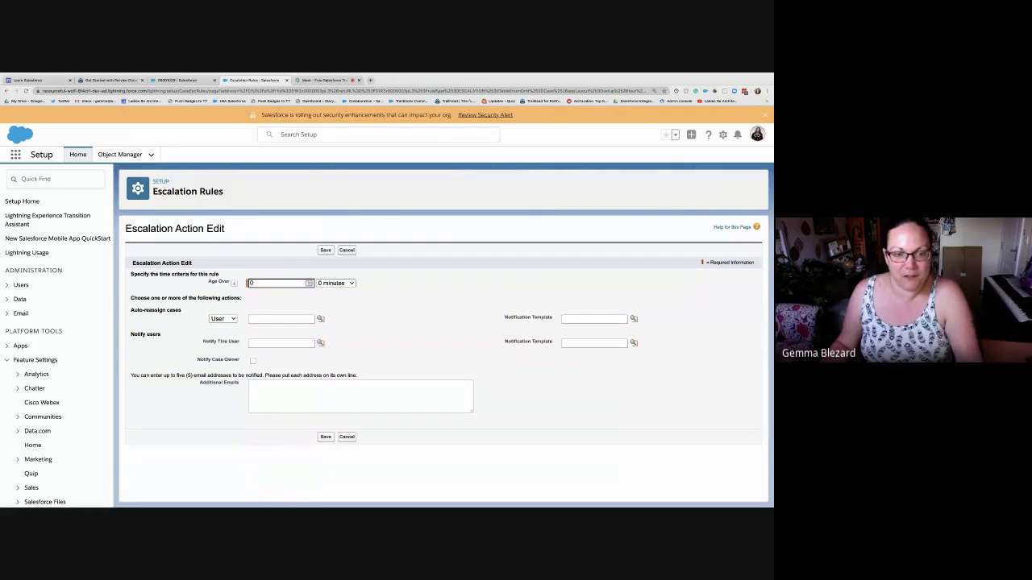
key(Tab)
key(3)
key(Tab)
key(Tab)
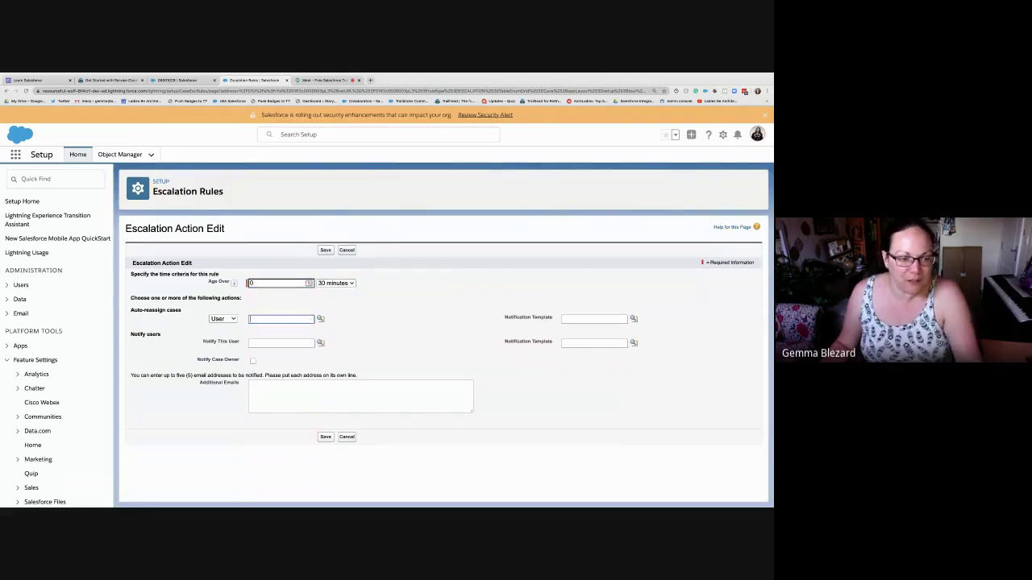
key(Down)
key(Tab)
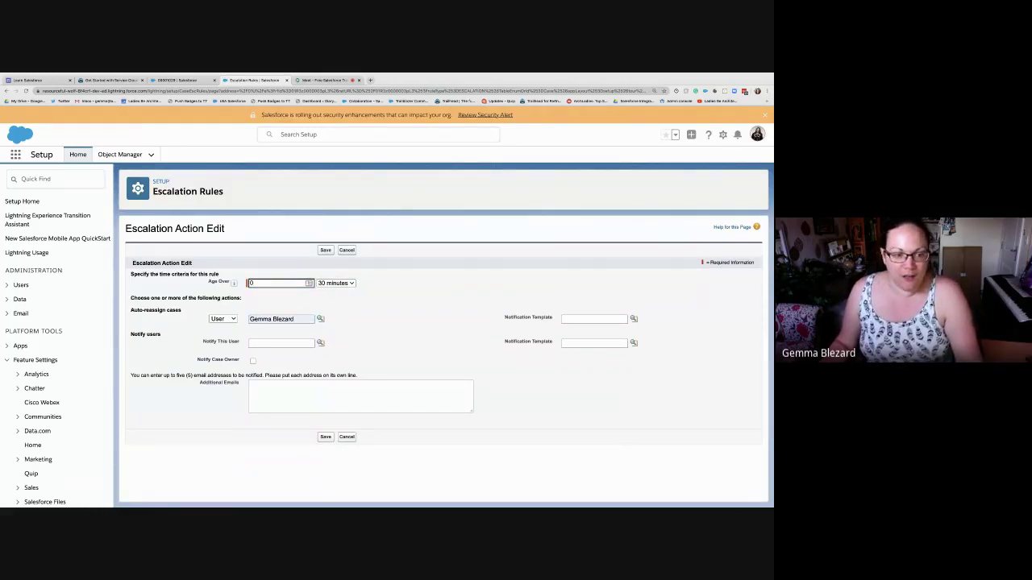
key(Return)
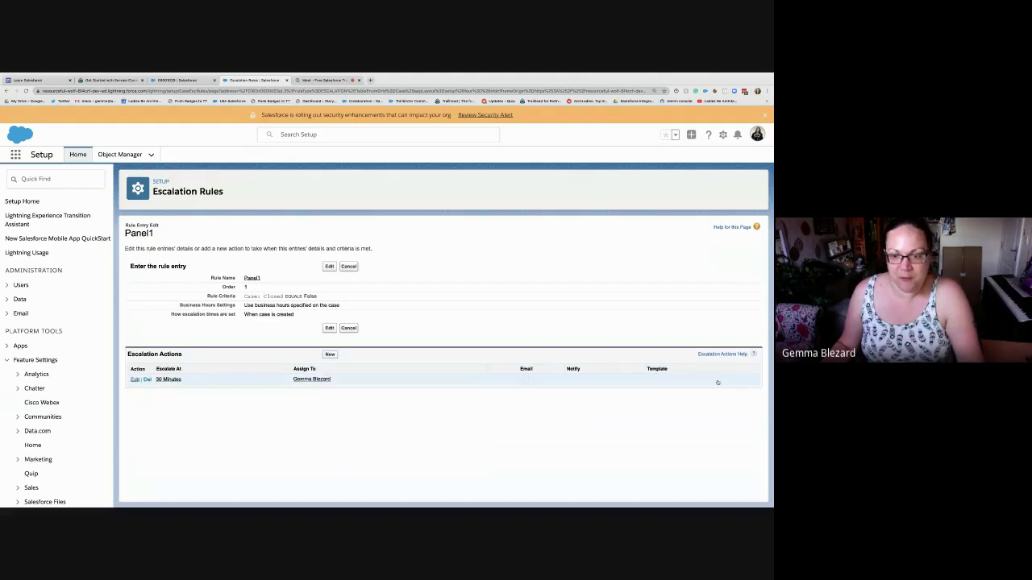
- Edit the 30-minute escalation action to use a Support: Escalated Case template for the auto-reassign notification, and save it
click(135, 379)
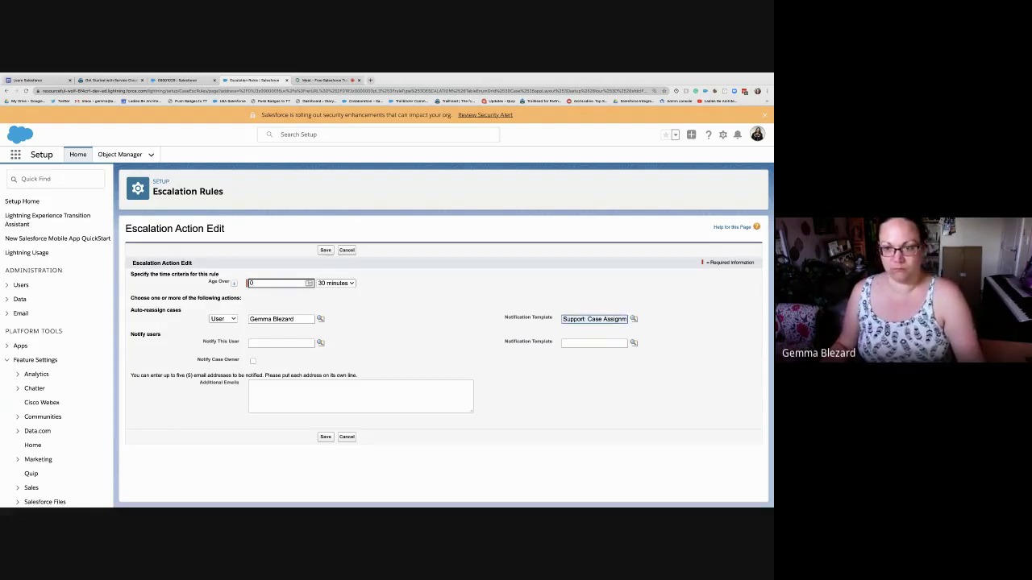
key(Right)
key(alt+shift+Left)
key(alt+shift+Left)
key(BackSpace)
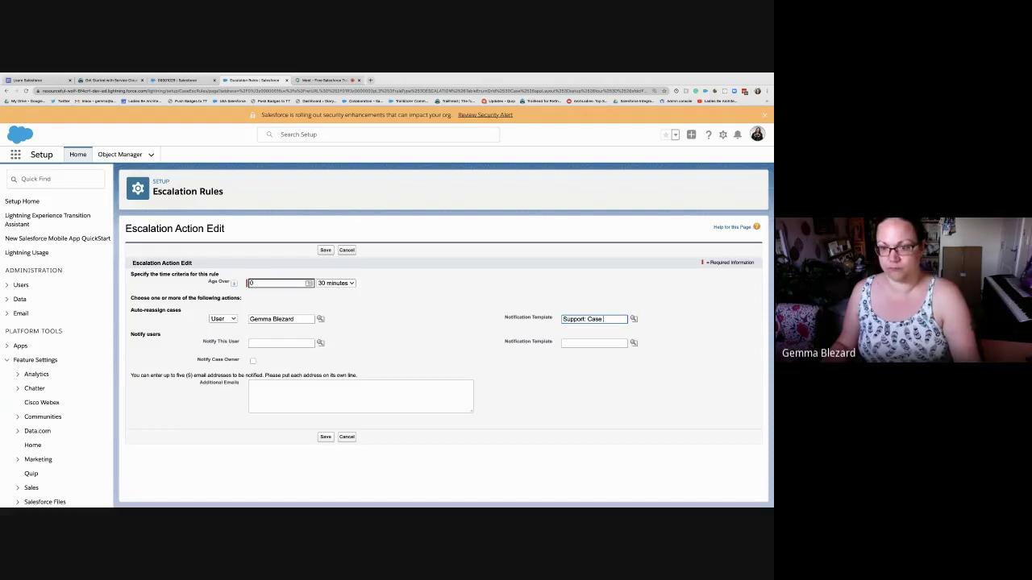
key(alt+BackSpace)
key(Down)
key(Down)
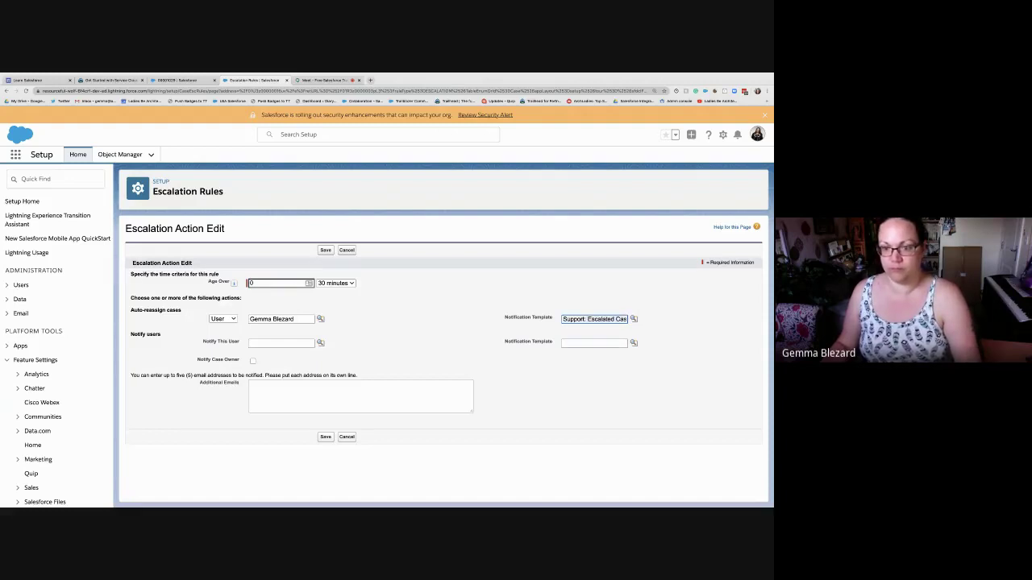
key(Tab)
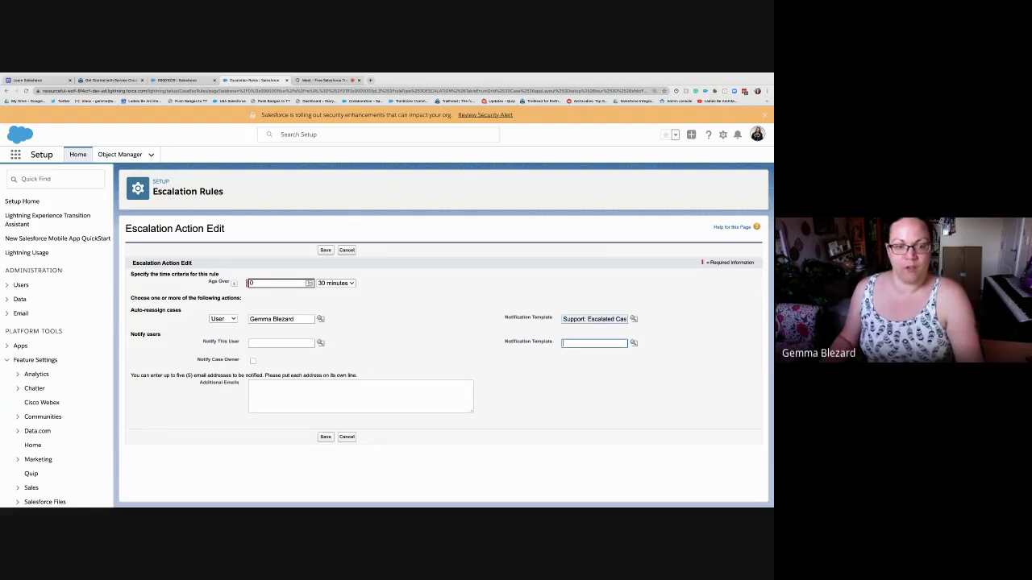
click(325, 437)
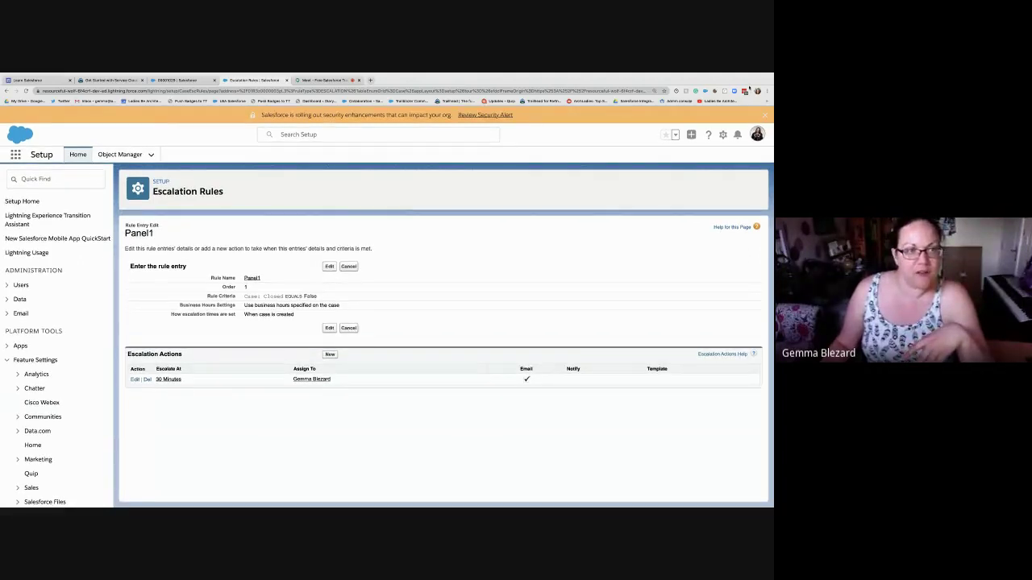
- Start a new case in the Ursa Major Solar console with subject "reassign to queue" and description "Panel1"
key(ctrl+shift+Tab)
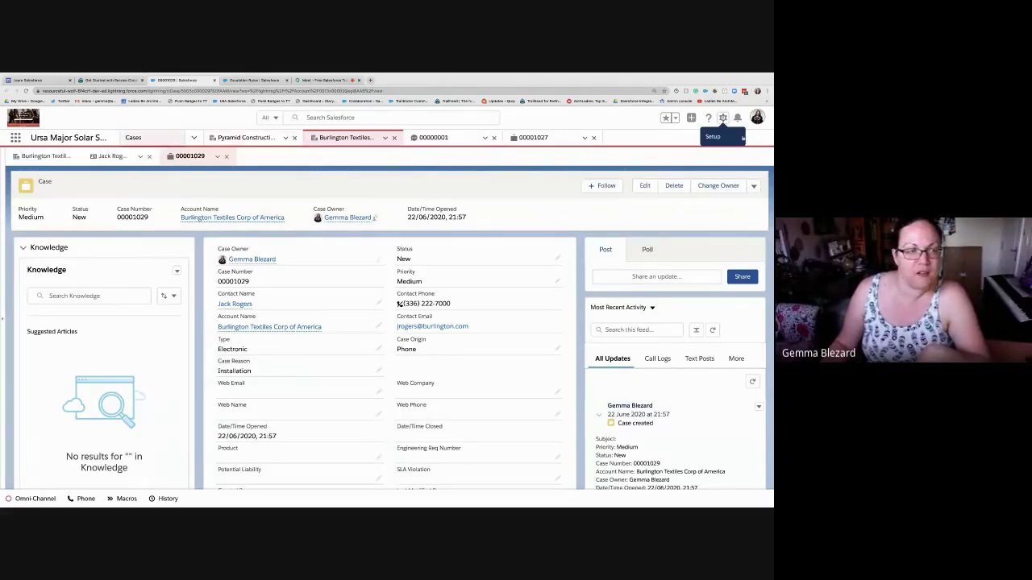
click(134, 138)
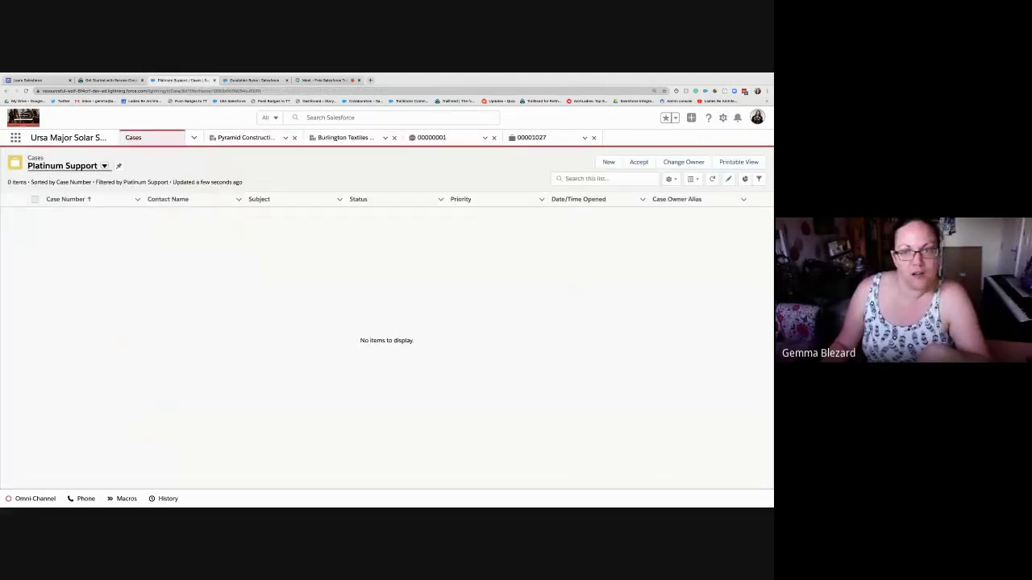
click(608, 162)
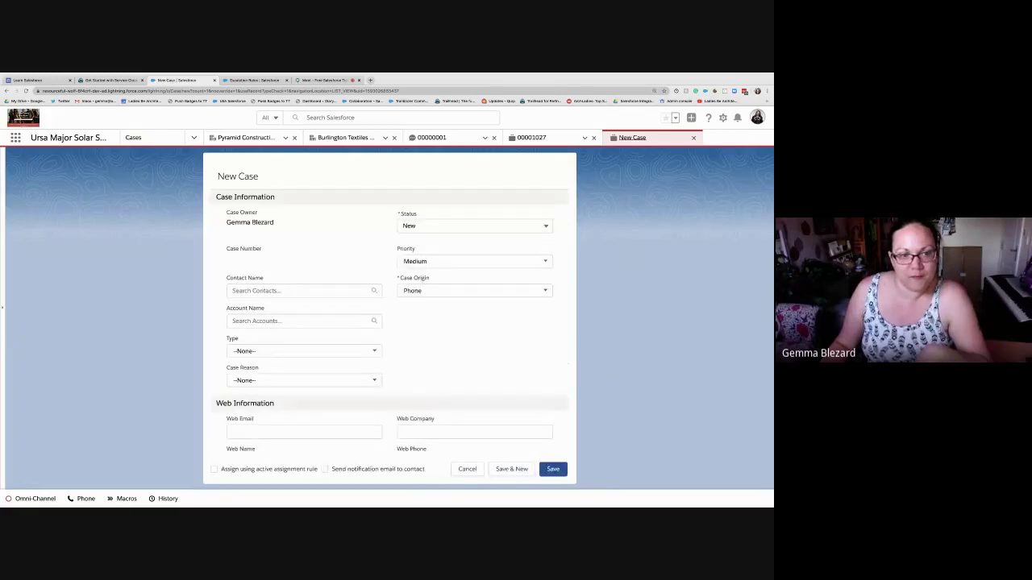
scroll(389, 322, down, 5)
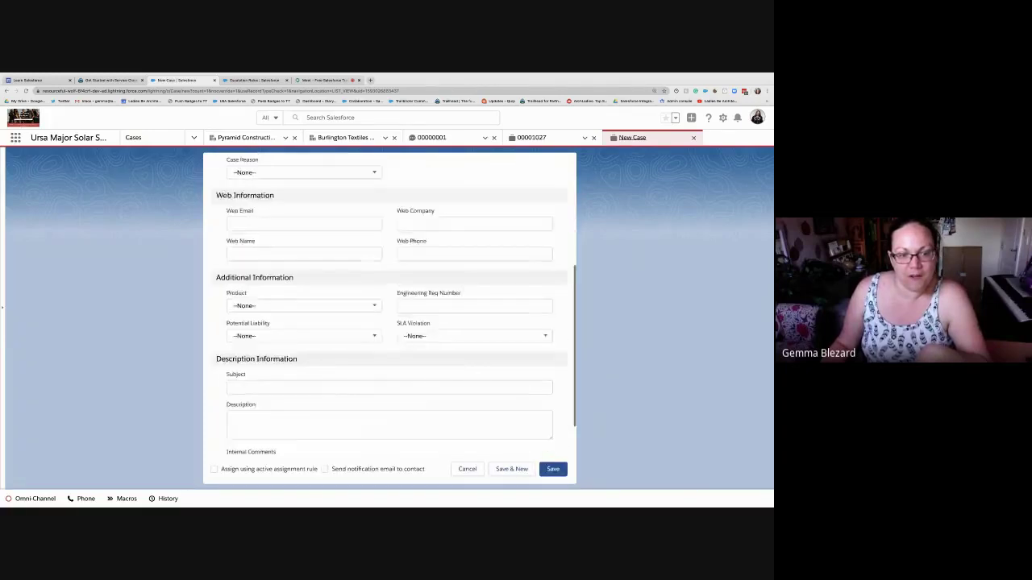
click(390, 374)
text(Panel1)
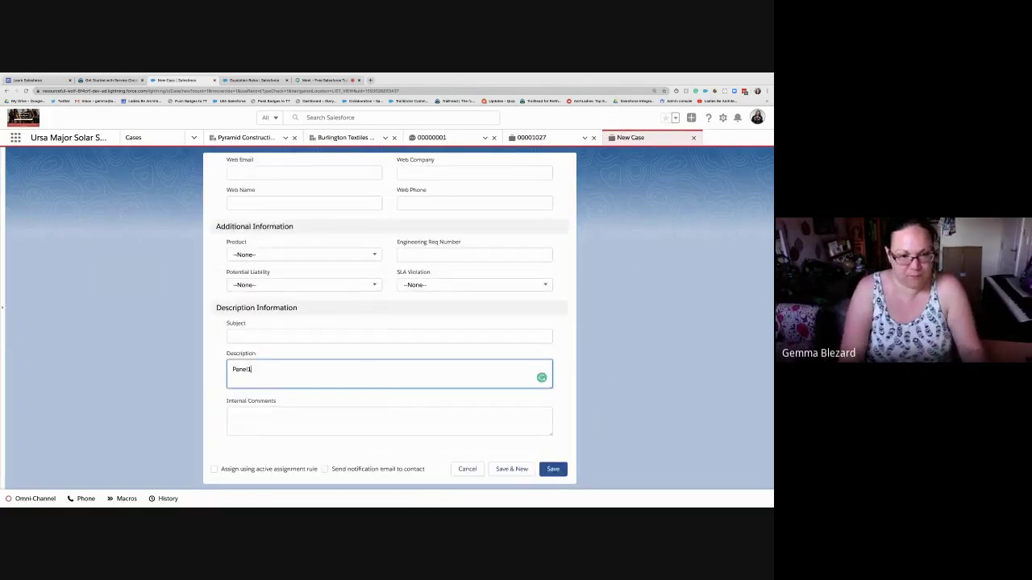
click(390, 336)
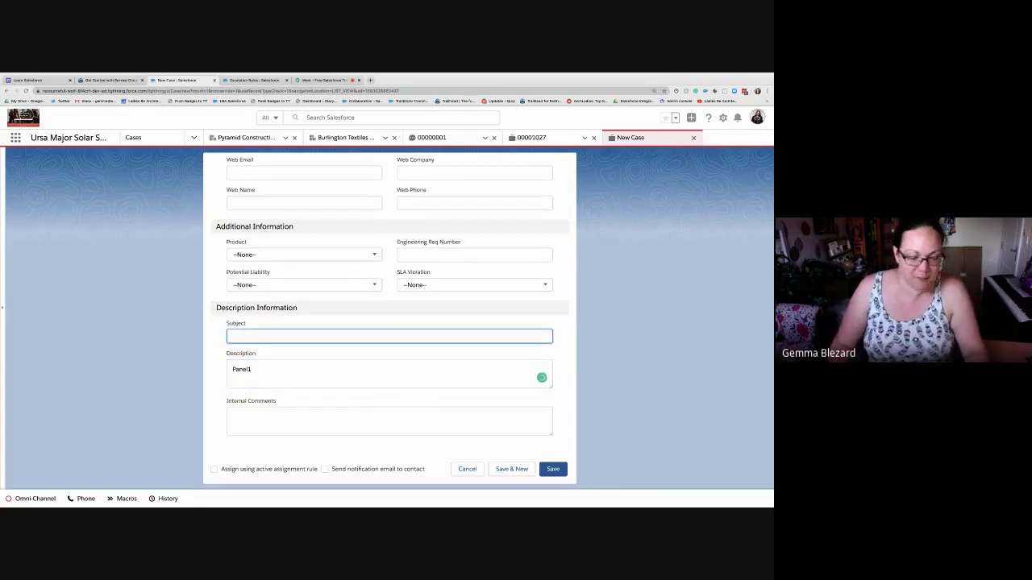
text(reassign to qw)
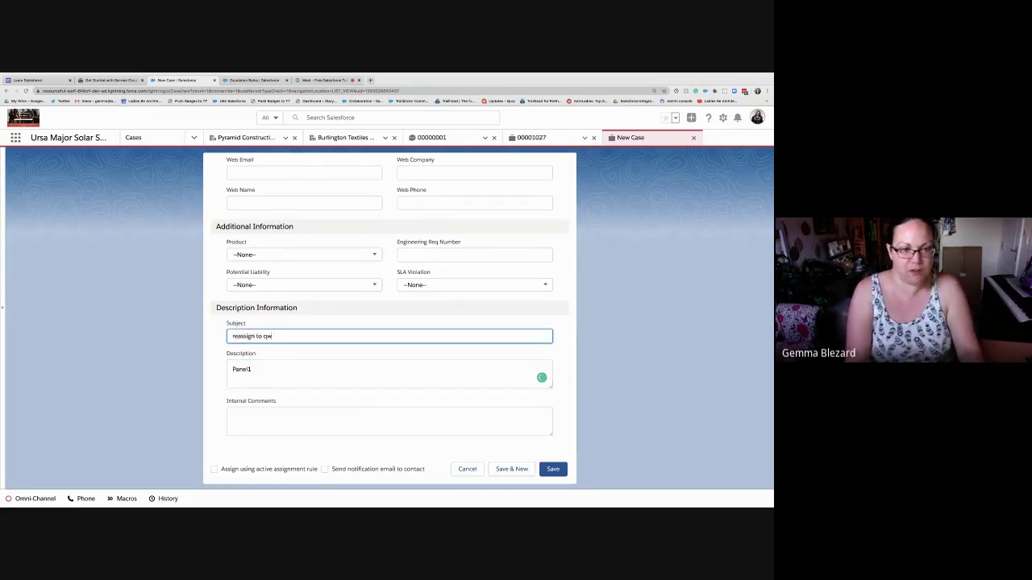
key(BackSpace)
text(ueue)
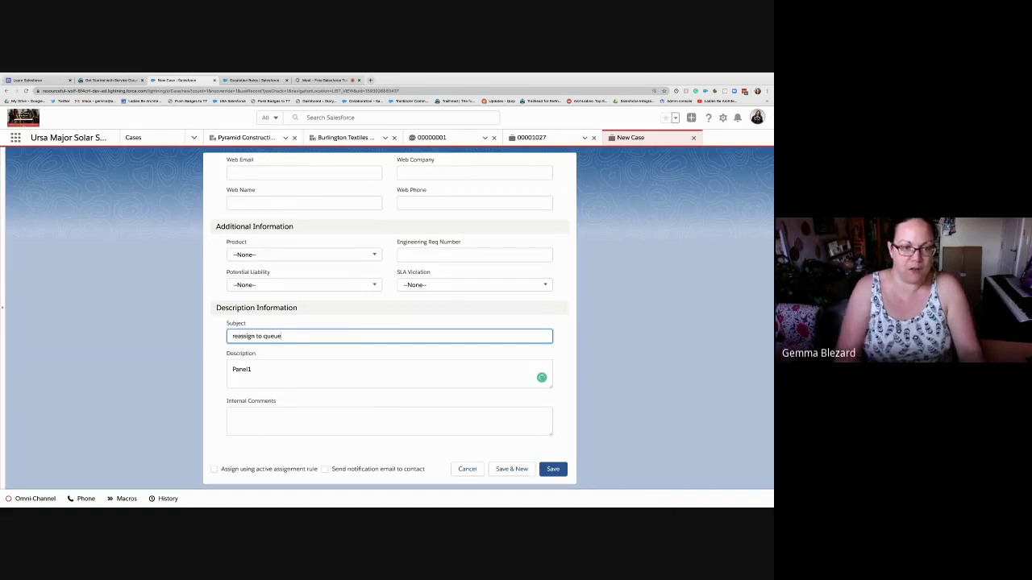
- Set the new case's account to Pyramid Construction Inc., type Mechanical and reason Performance, choose a contact, and save the case
scroll(390, 303, up, 5)
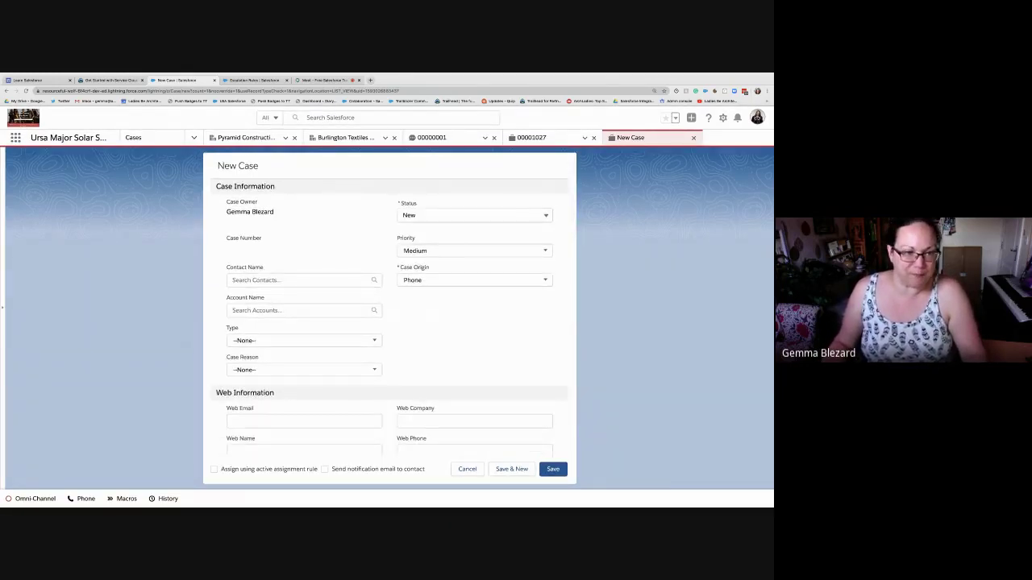
click(298, 311)
click(299, 347)
click(298, 347)
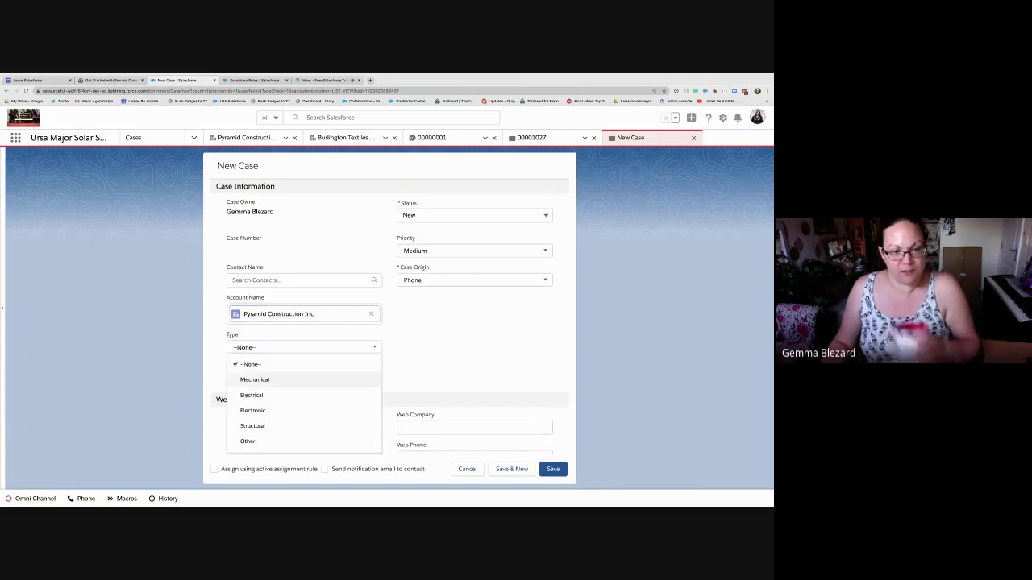
click(254, 380)
click(304, 377)
click(258, 392)
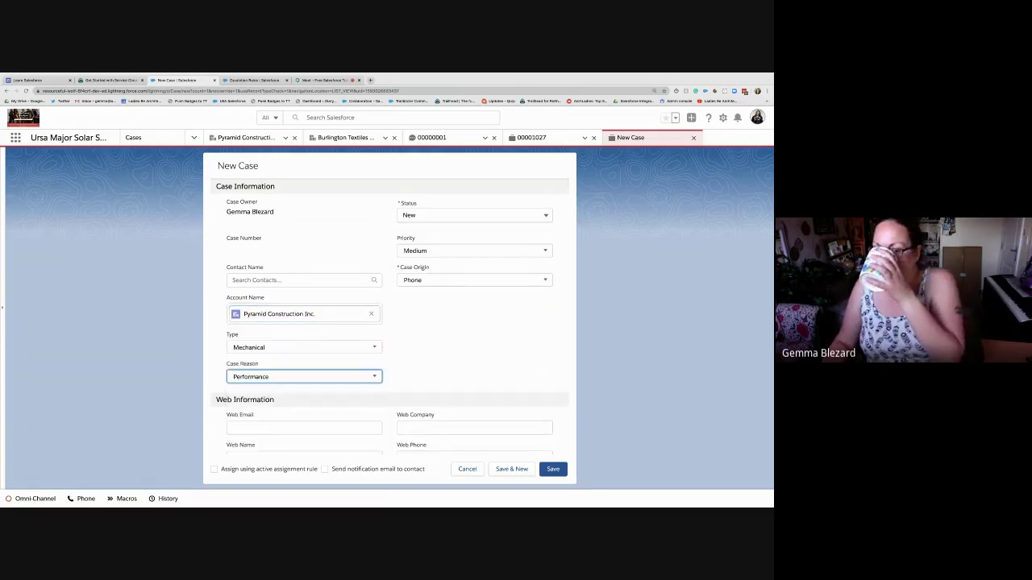
scroll(394, 304, down, 2)
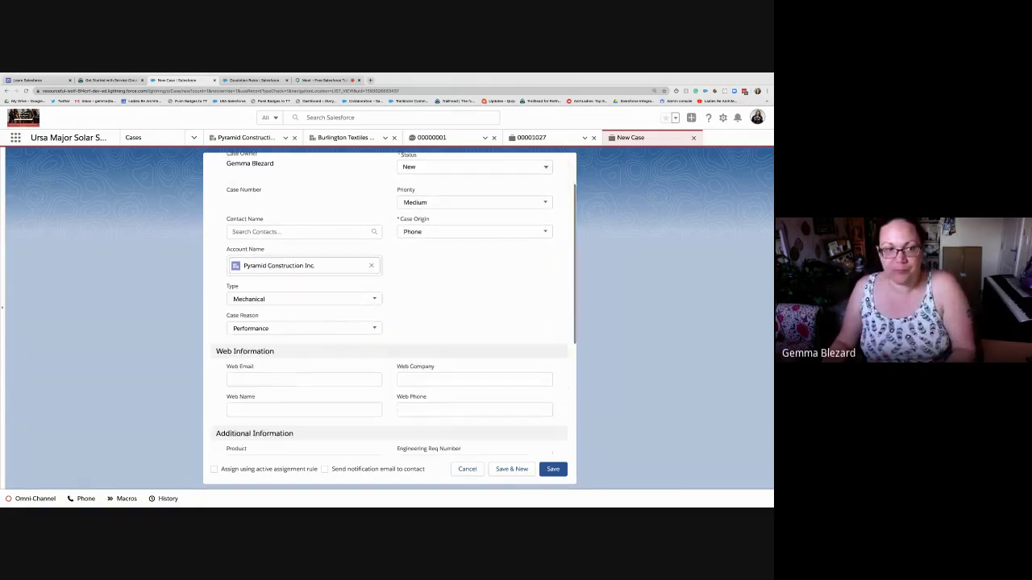
click(298, 232)
click(274, 250)
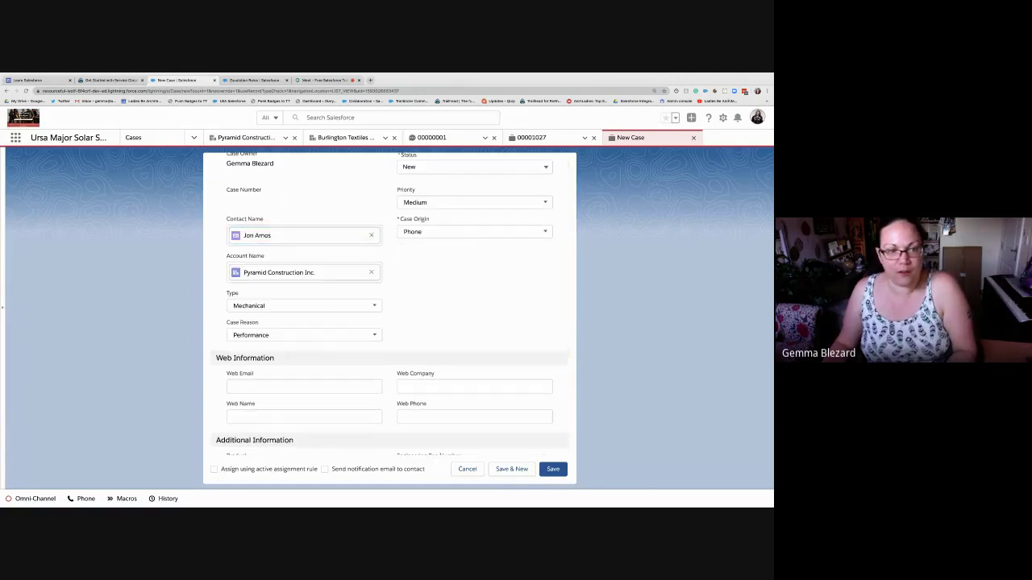
scroll(394, 306, down, 5)
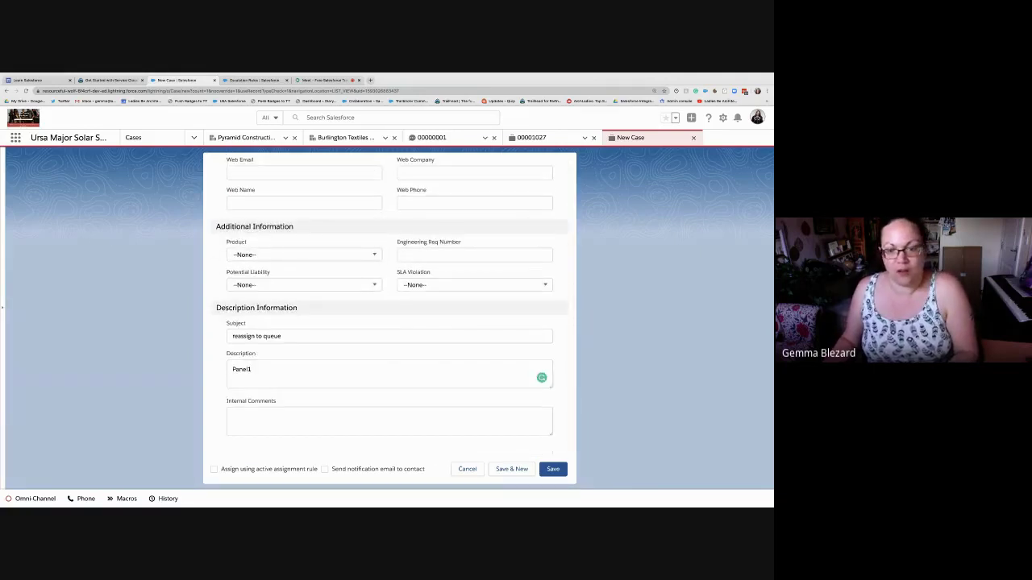
click(553, 468)
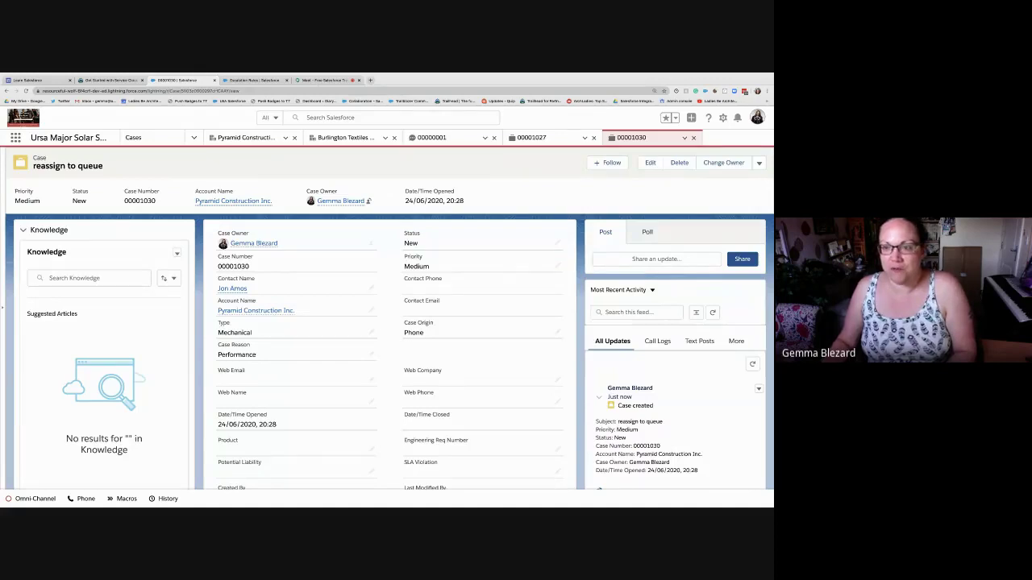
- Edit the "reassign to queue" case to assign using the active assignment rule, save it, and check its owner and details
click(650, 162)
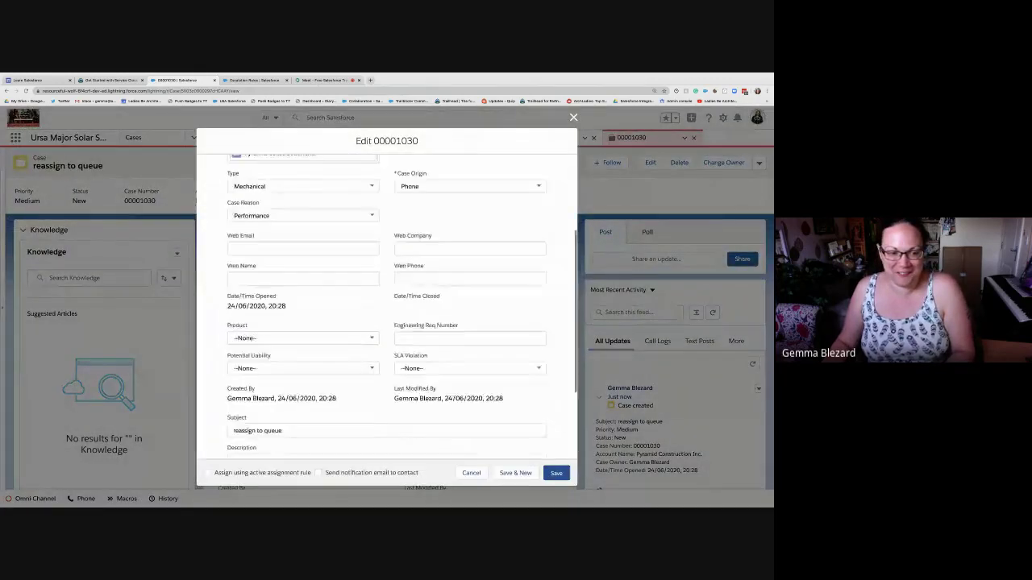
scroll(387, 322, down, 3)
click(207, 473)
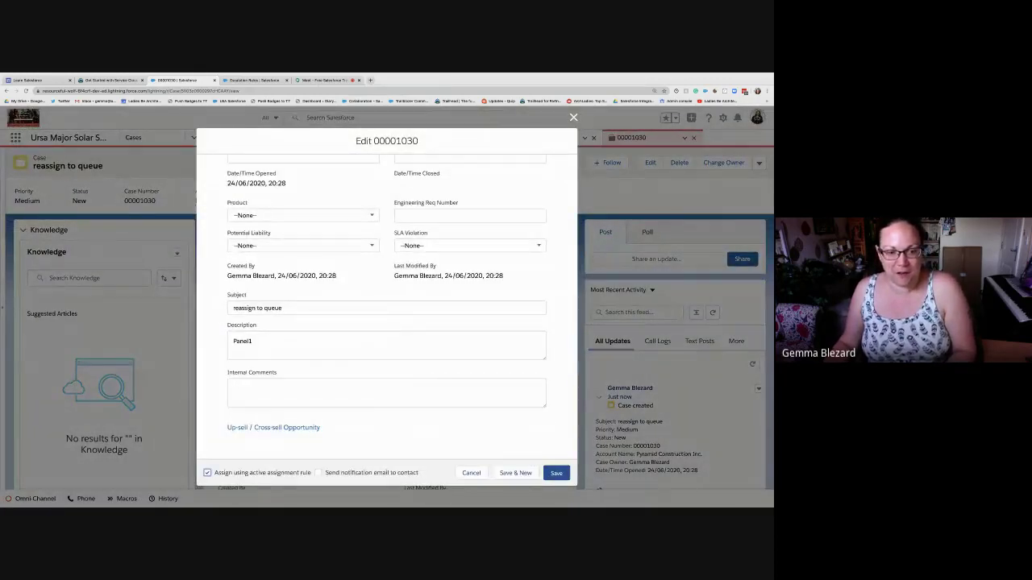
click(556, 474)
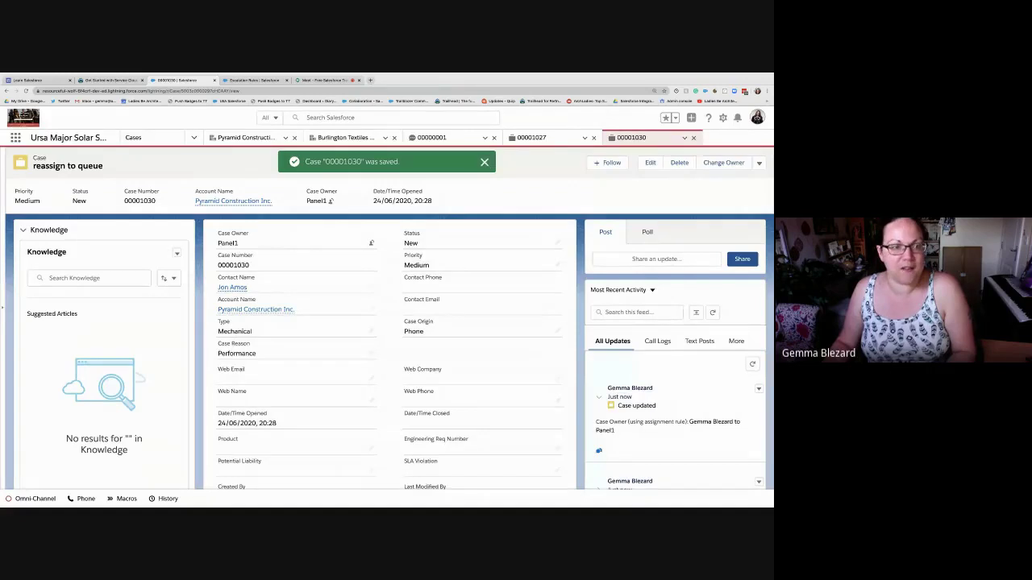
double_click(228, 243)
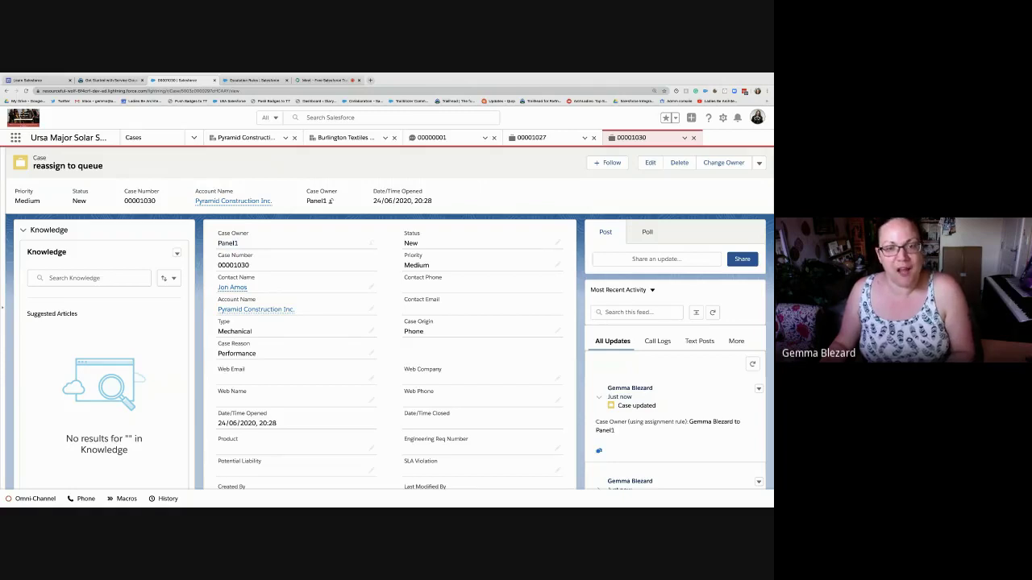
scroll(391, 352, down, 3)
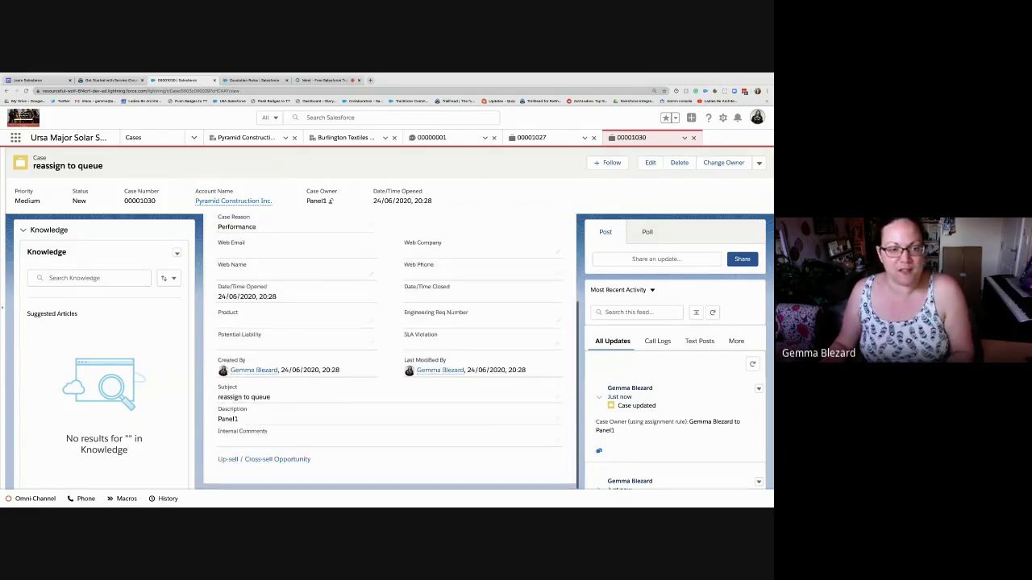
scroll(391, 352, up, 2)
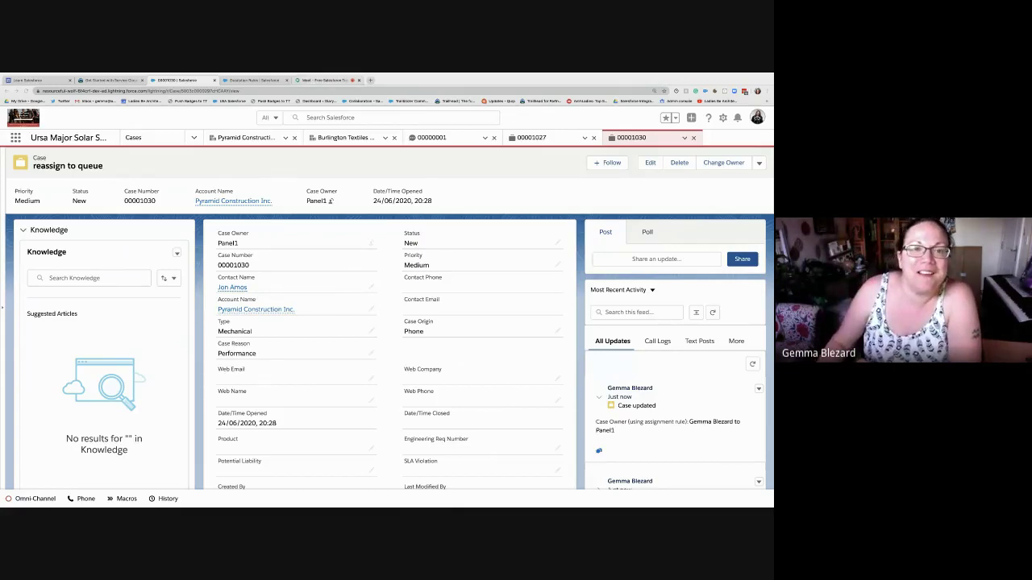
- Check the meeting chat and open the Panel1 escalation rule entry for editing to review its business hours and escalation time options
click(325, 81)
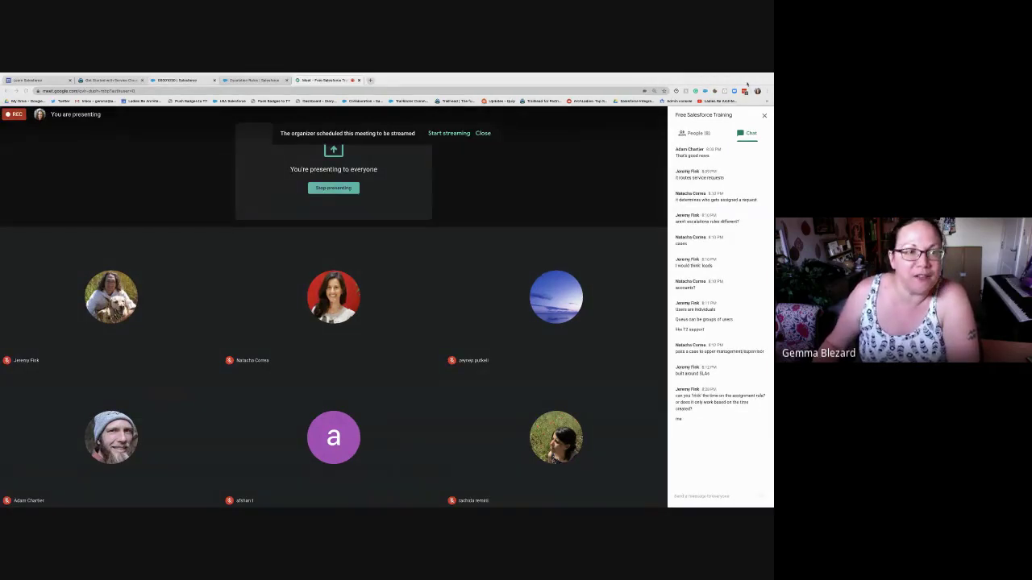
click(179, 81)
click(255, 80)
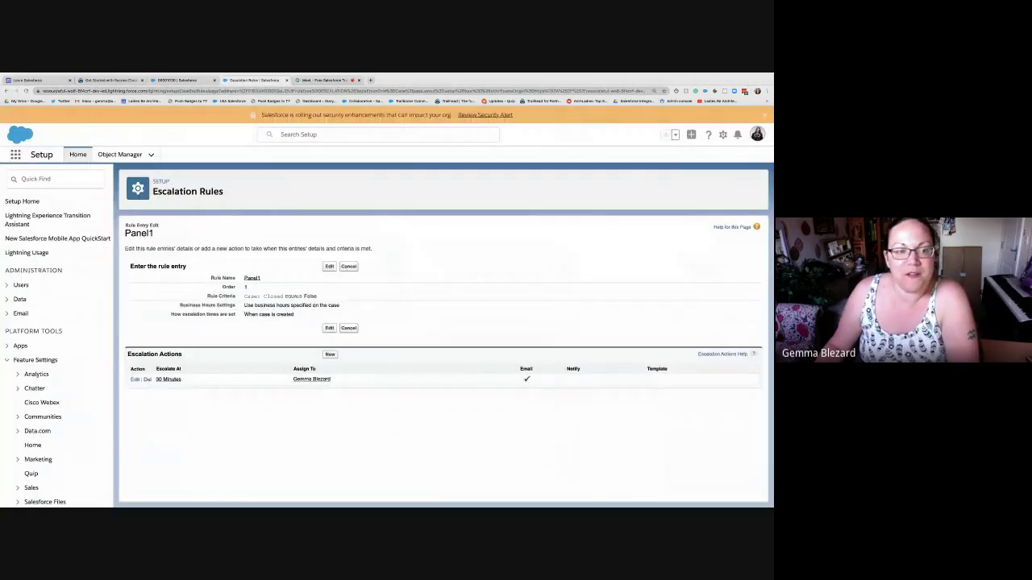
click(134, 379)
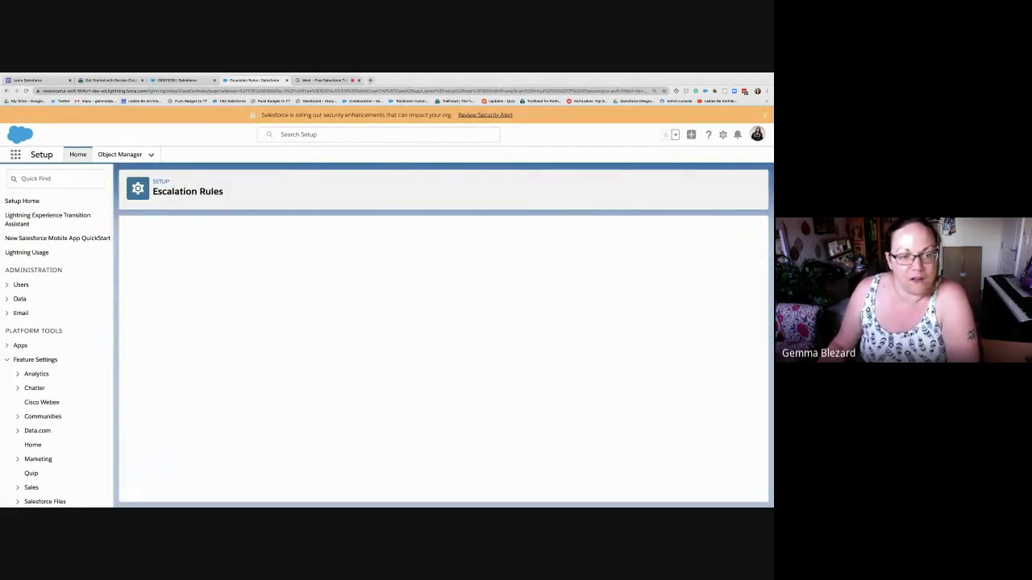
click(329, 266)
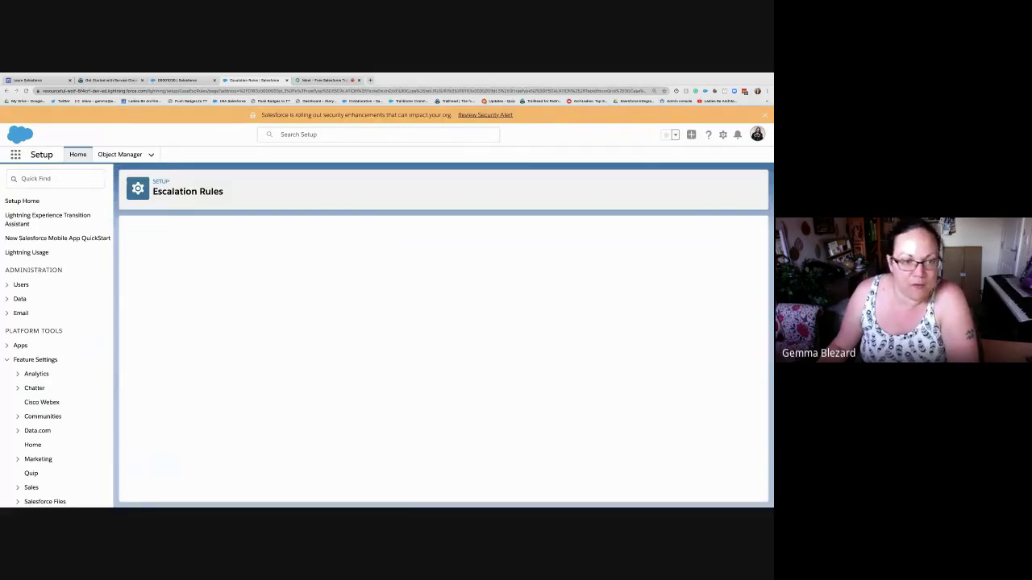
scroll(708, 462, down, 2)
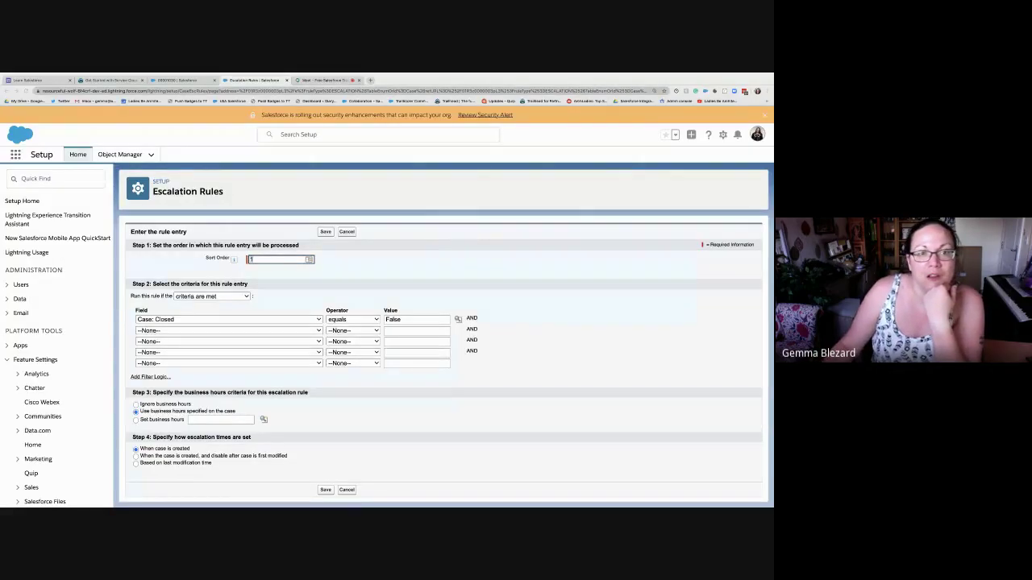
- Check the meeting chat, move the meeting into its own browser window, and close the Escalation Rules page
click(325, 80)
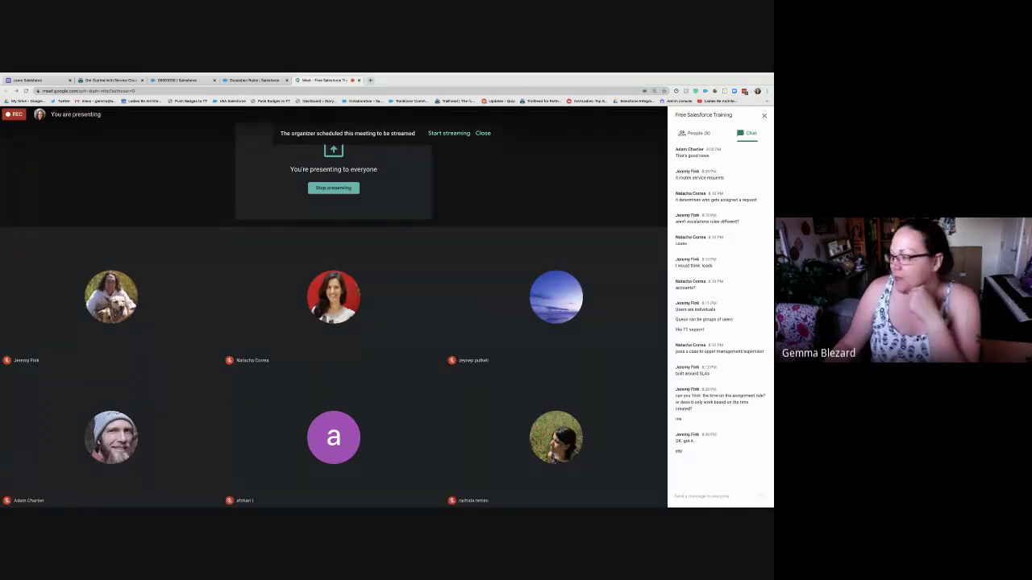
drag(325, 80, 339, 161)
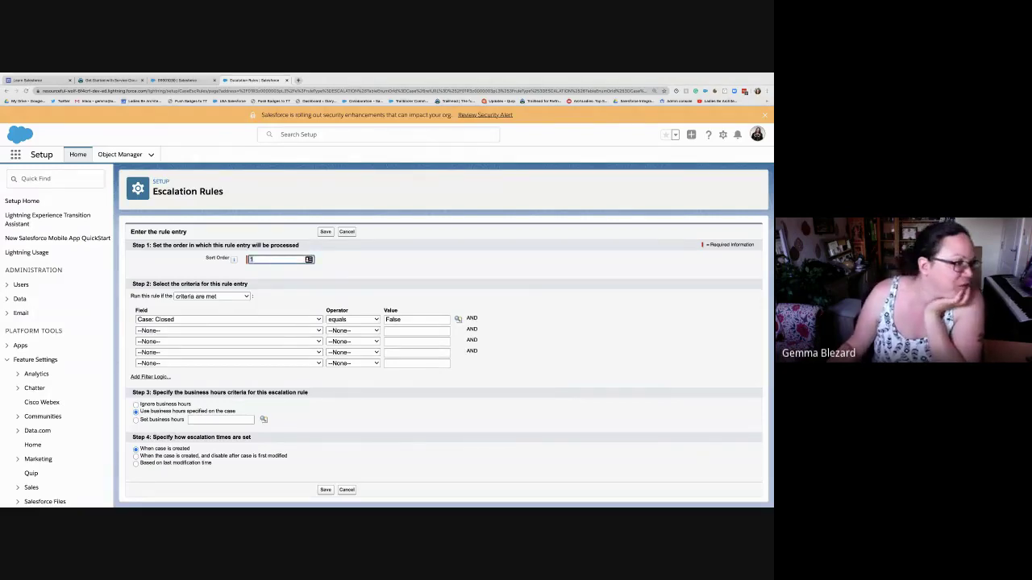
key(super+w)
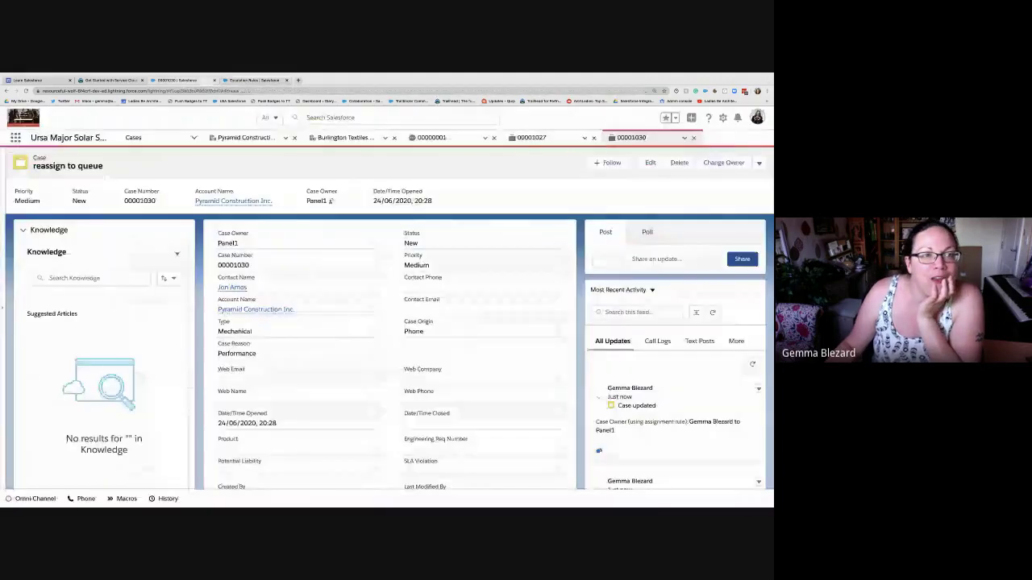
- Open the Entitlement Management for Lightning Experience module from the Service Cloud trail in a new browser tab and select its web address
key(ctrl+shift+Tab)
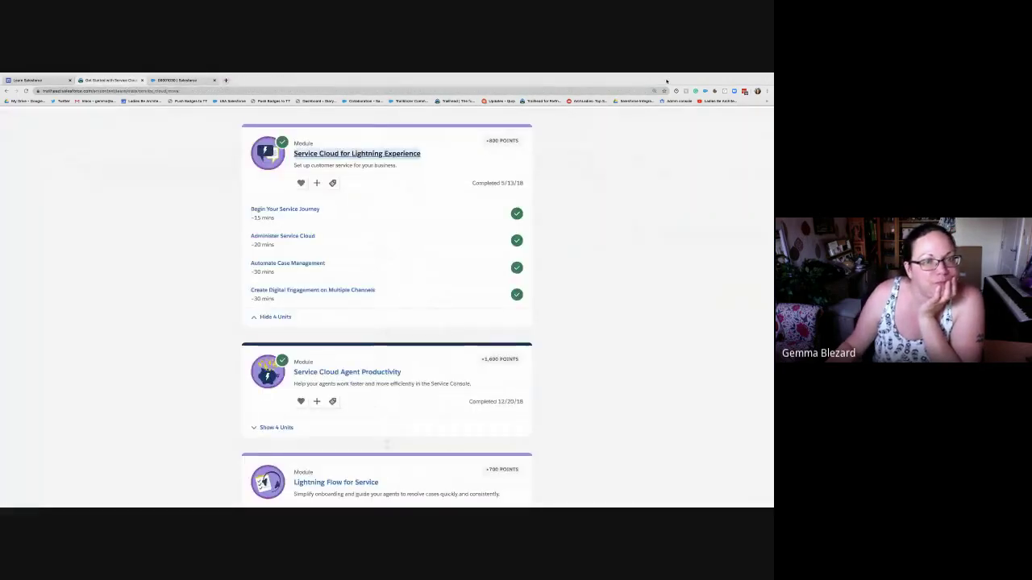
scroll(387, 307, down, 2)
scroll(387, 306, down, 3)
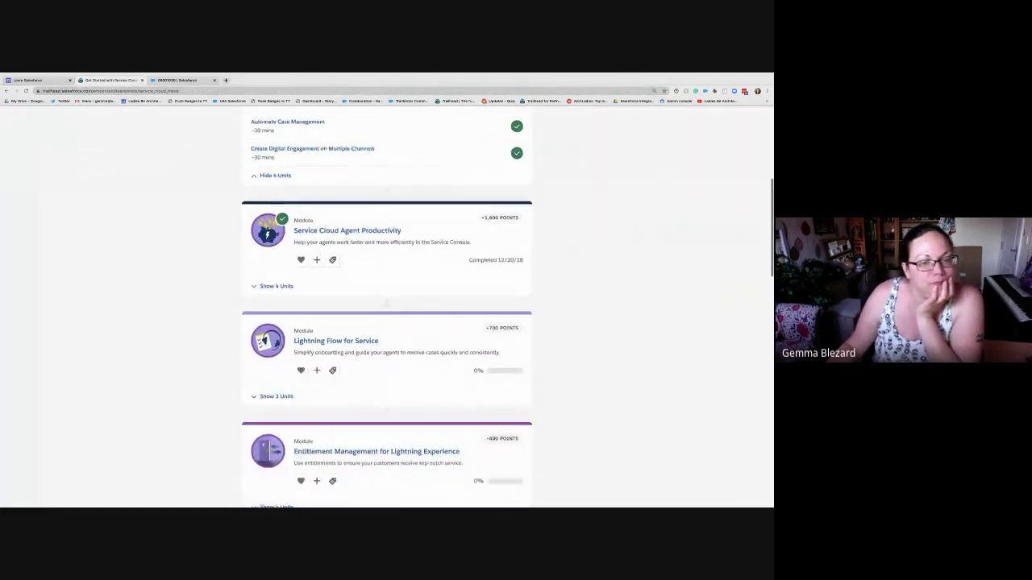
scroll(387, 307, down, 3)
scroll(387, 306, down, 1)
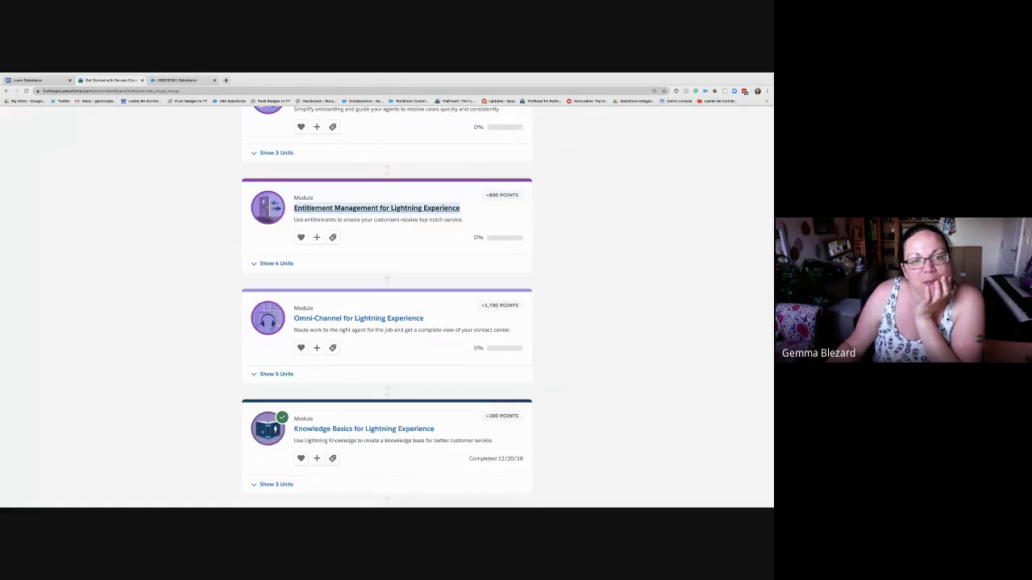
click(376, 208)
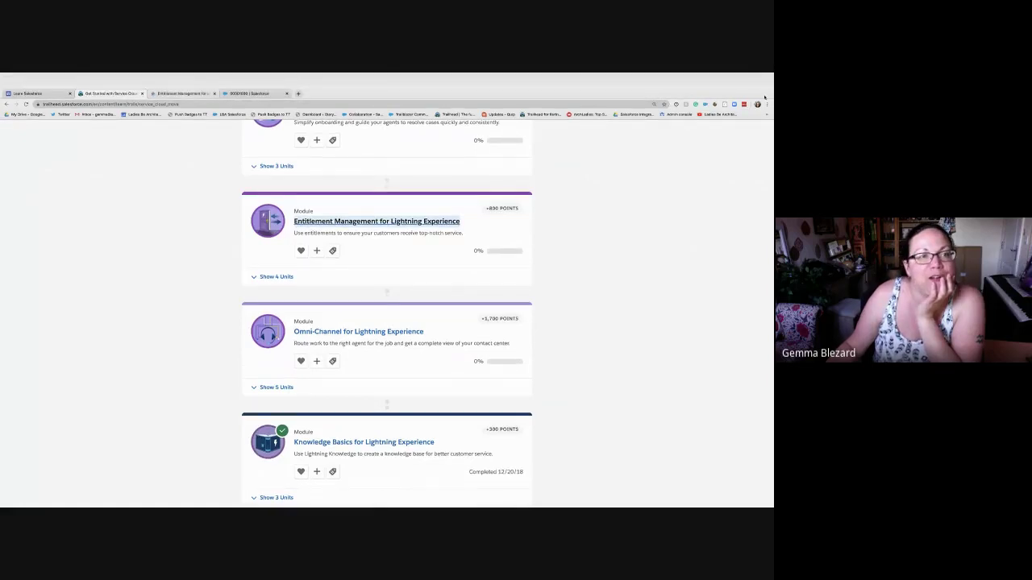
click(242, 104)
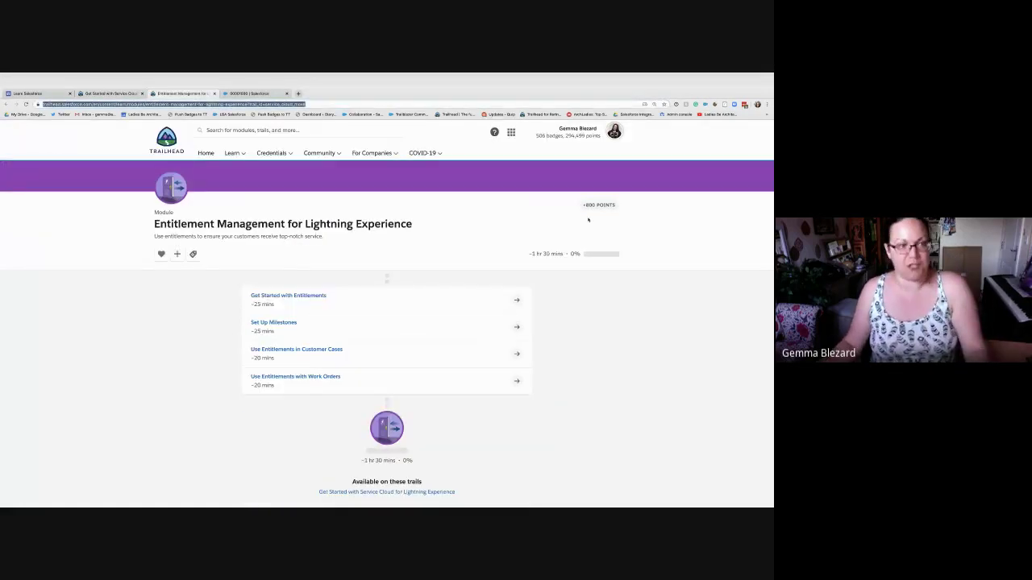
key(super+Tab)
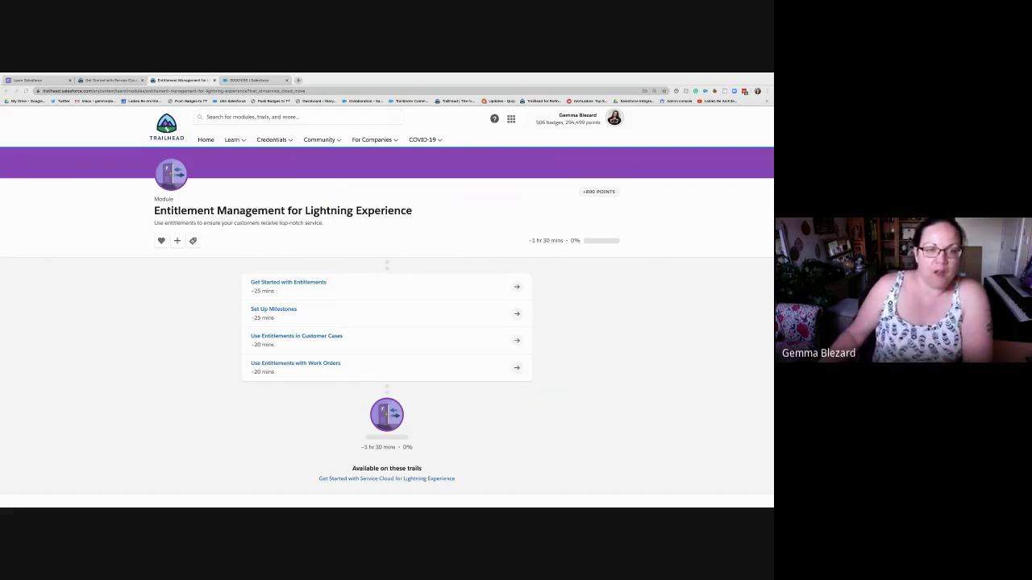
- Open the Get Started with Entitlements unit of the Entitlement Management for Lightning Experience module
click(174, 91)
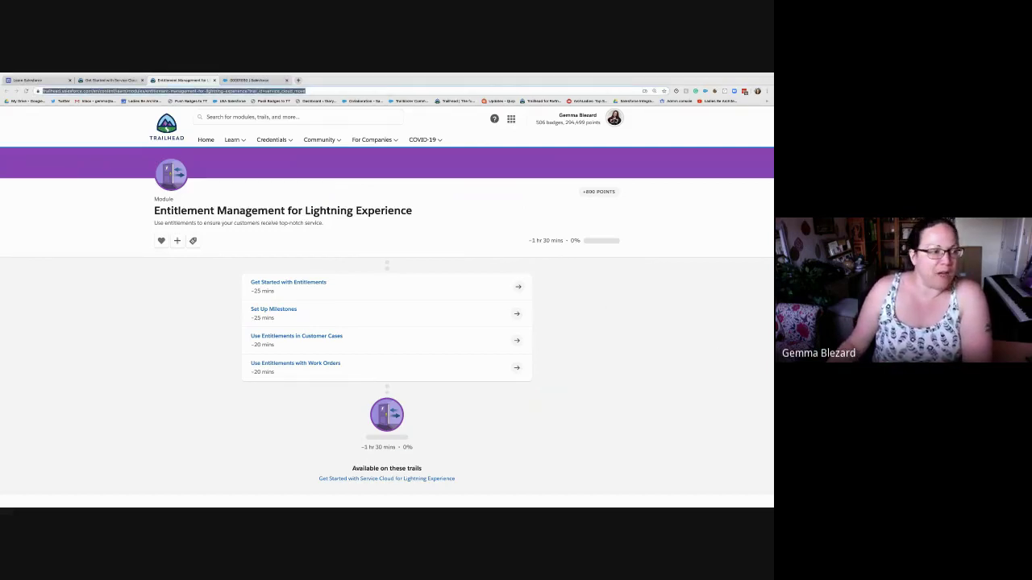
click(288, 282)
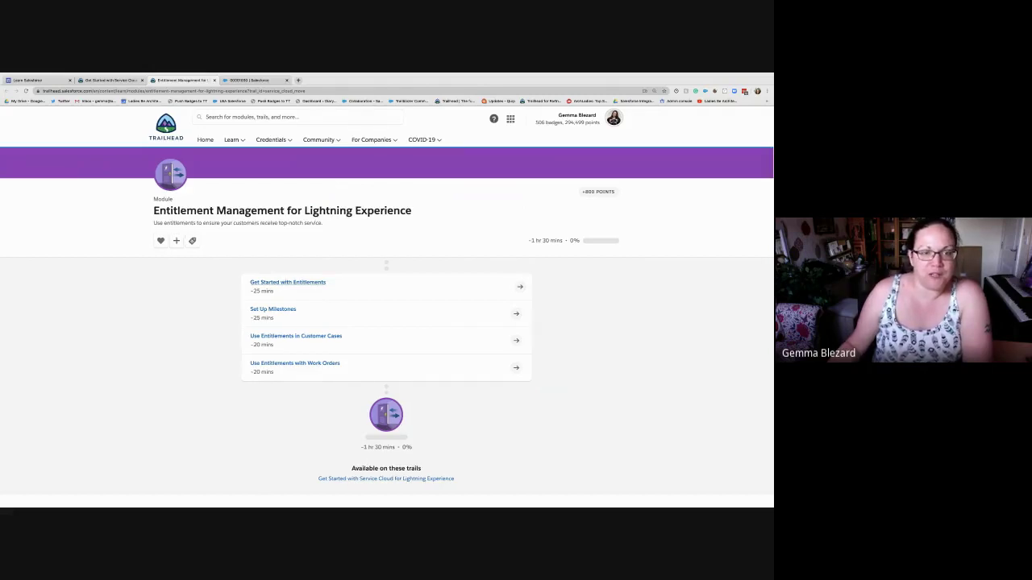
scroll(289, 283, down, 1)
click(289, 282)
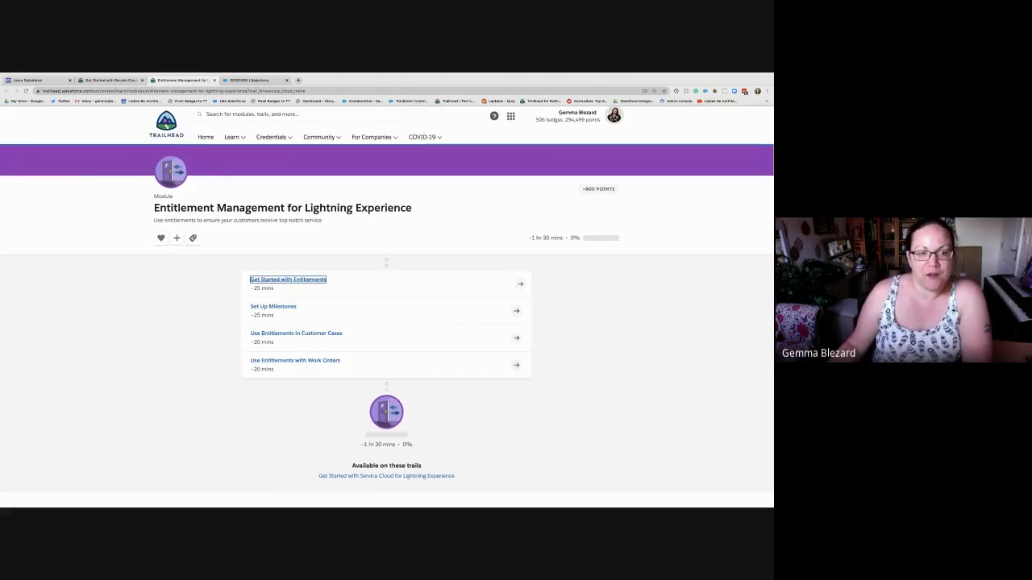
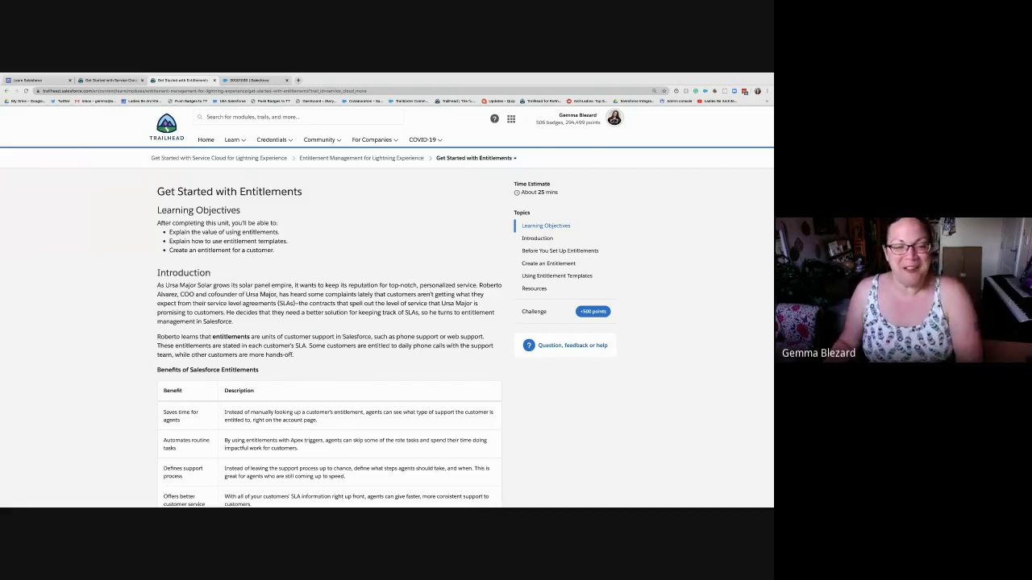
- Read through the unit's introduction, the benefits of entitlements, the example approach and the Before You Set Up Entitlements instructions
scroll(387, 309, down, 3)
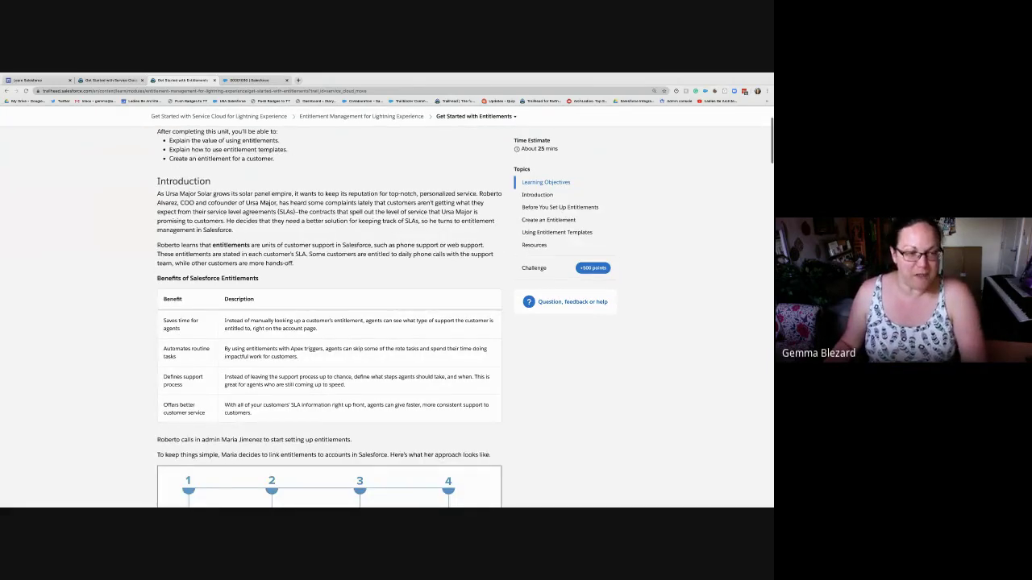
scroll(387, 309, down, 1)
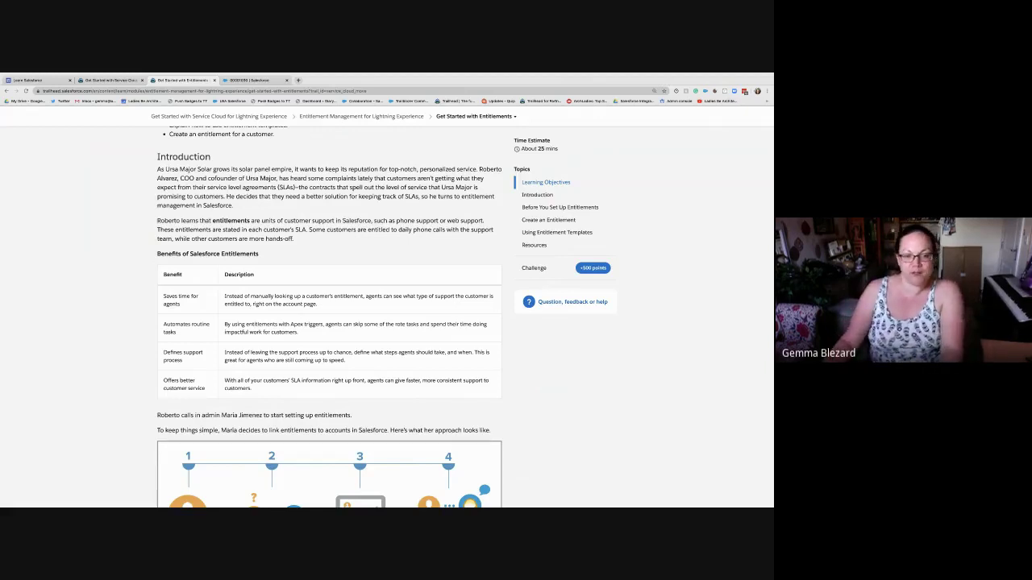
scroll(465, 316, down, 4)
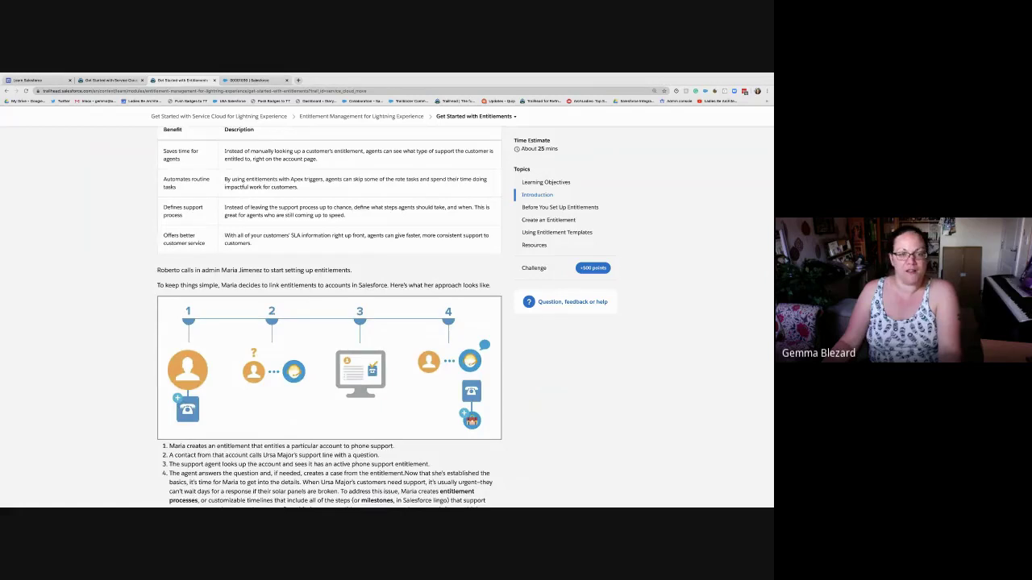
scroll(330, 318, down, 2)
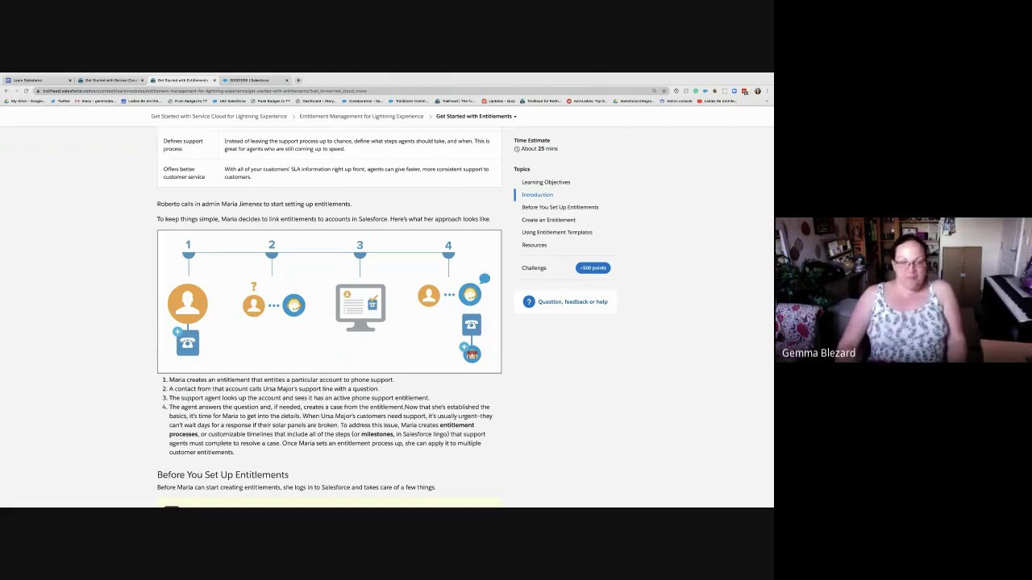
scroll(465, 317, down, 1)
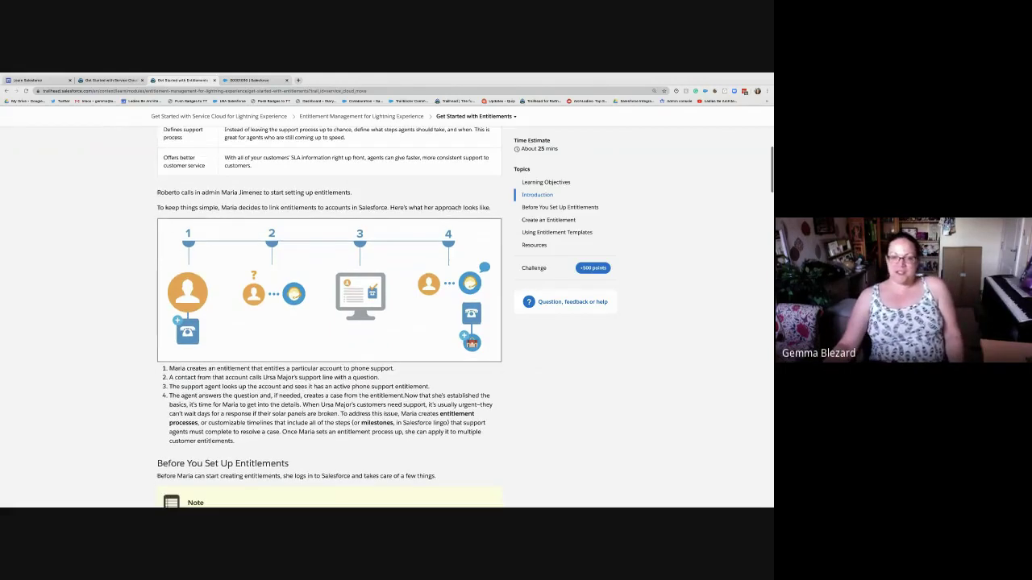
scroll(329, 314, down, 4)
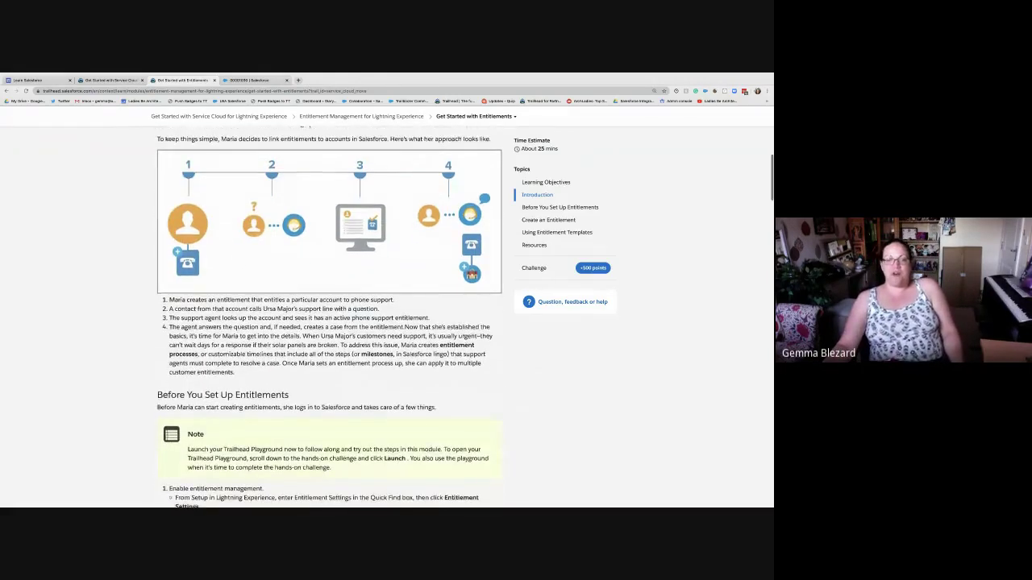
scroll(329, 314, down, 8)
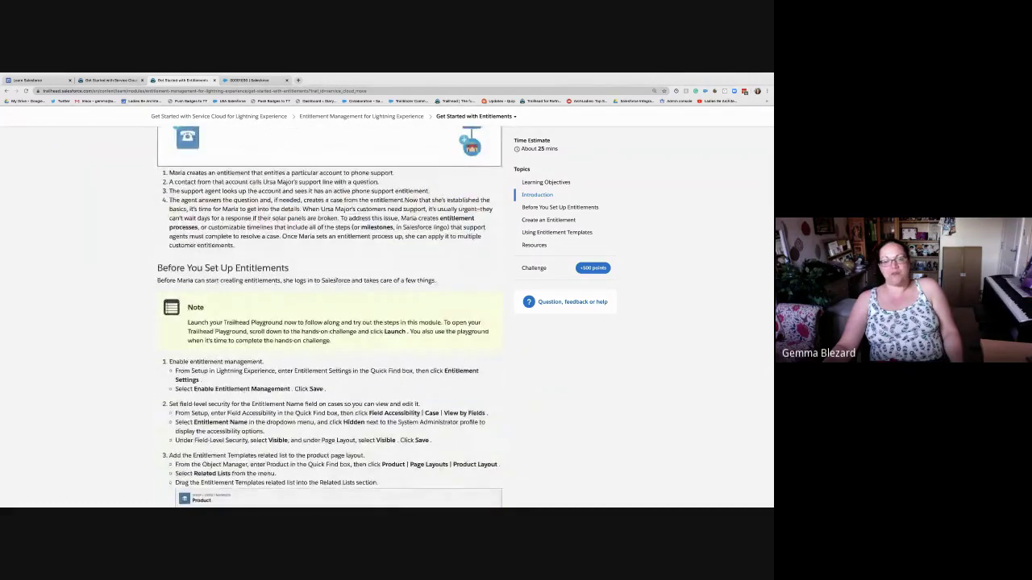
scroll(330, 314, down, 4)
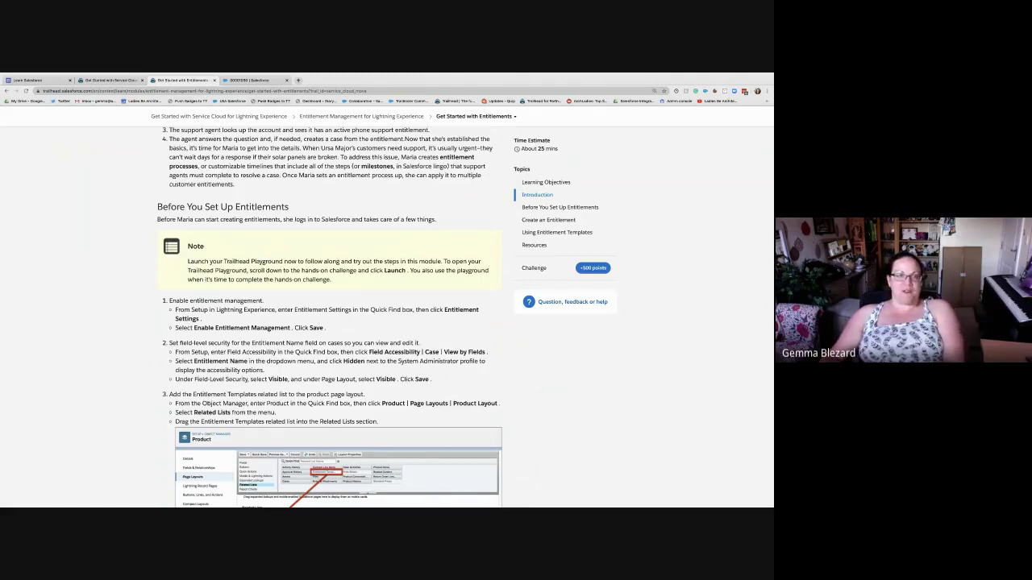
- Open Setup from the "reassign to queue" case in a new browser tab and move the case's tab after it
click(252, 81)
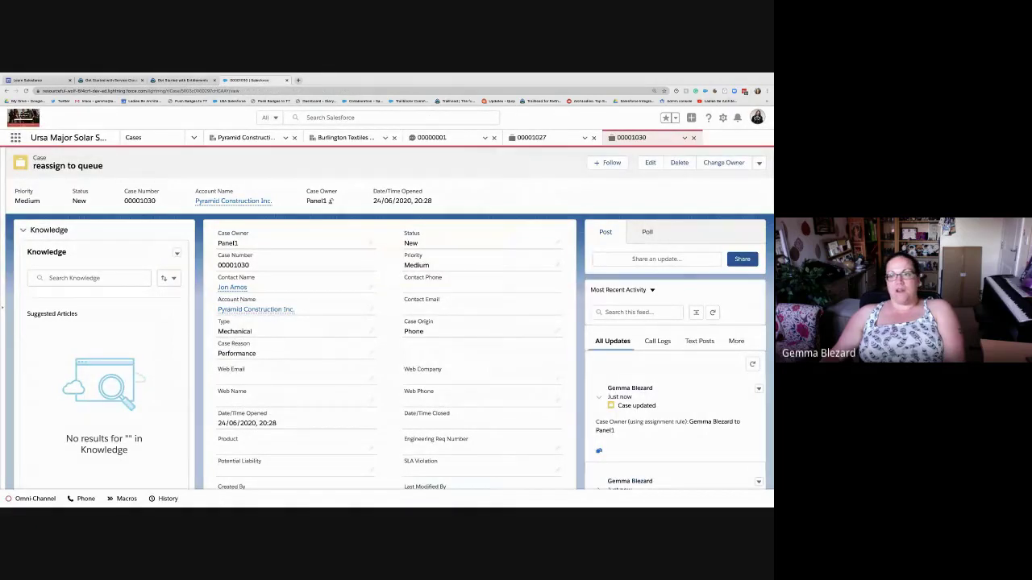
click(722, 118)
click(682, 180)
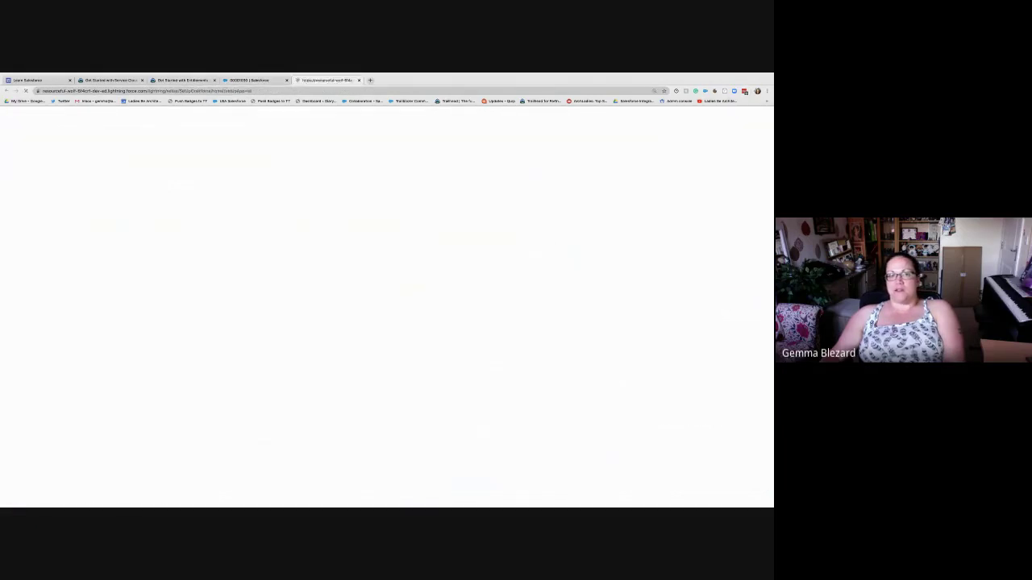
drag(253, 81, 320, 81)
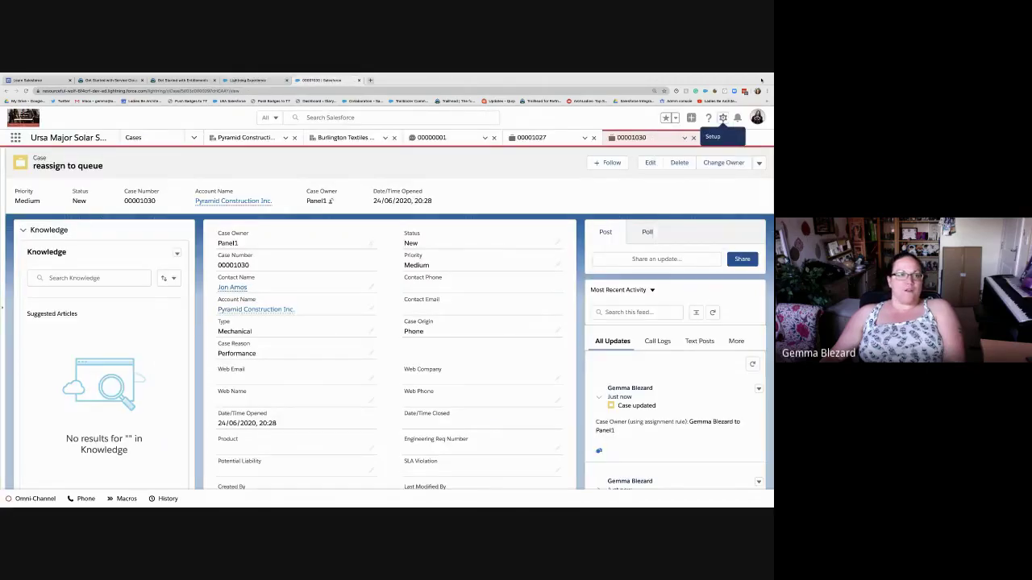
- Check the unit's setup instructions, find Entitlement Settings in Setup with "entitl", and enable and save Entitlement Management
click(182, 81)
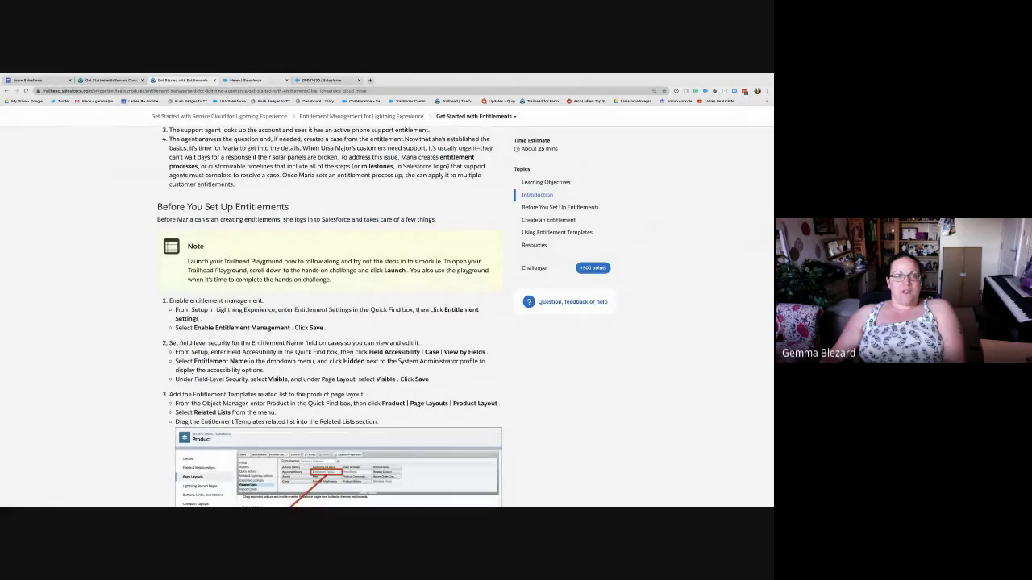
click(246, 80)
text(entitle)
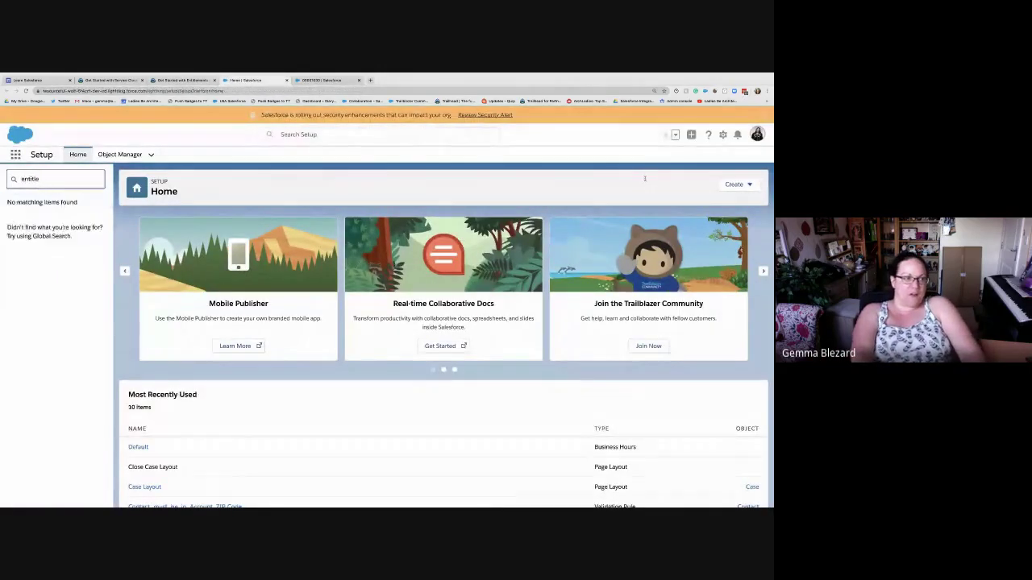
key(BackSpace)
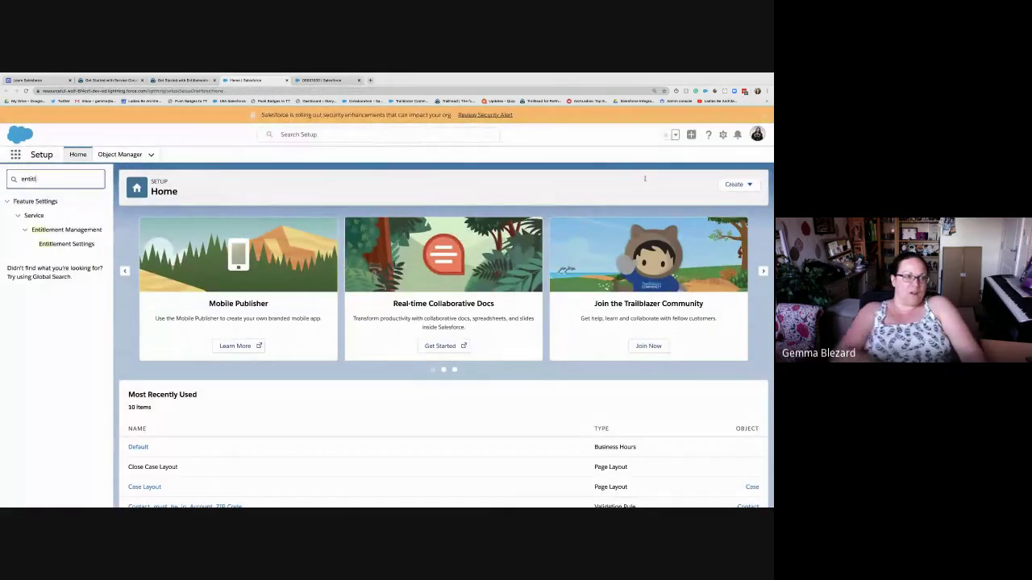
click(66, 244)
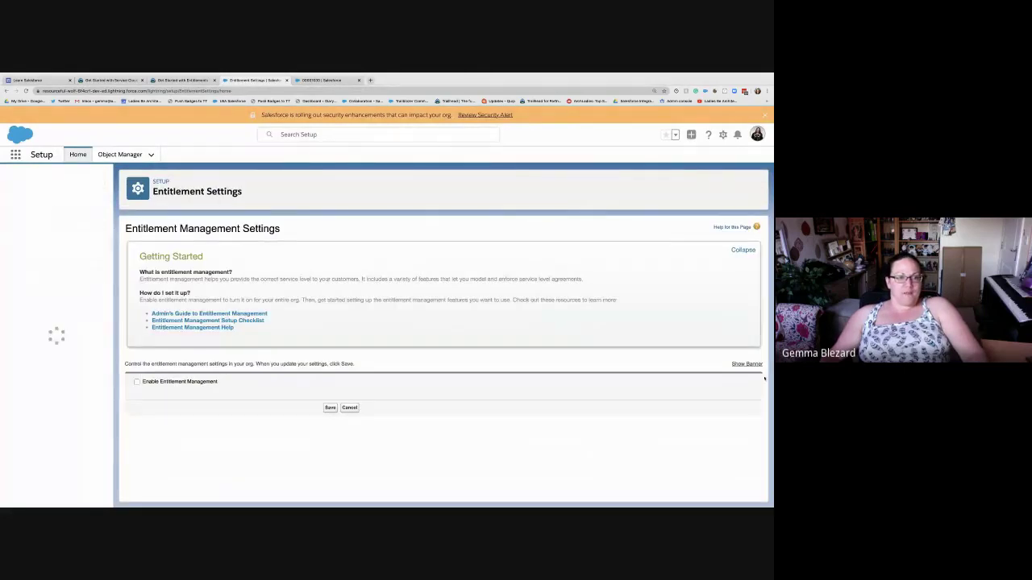
click(137, 383)
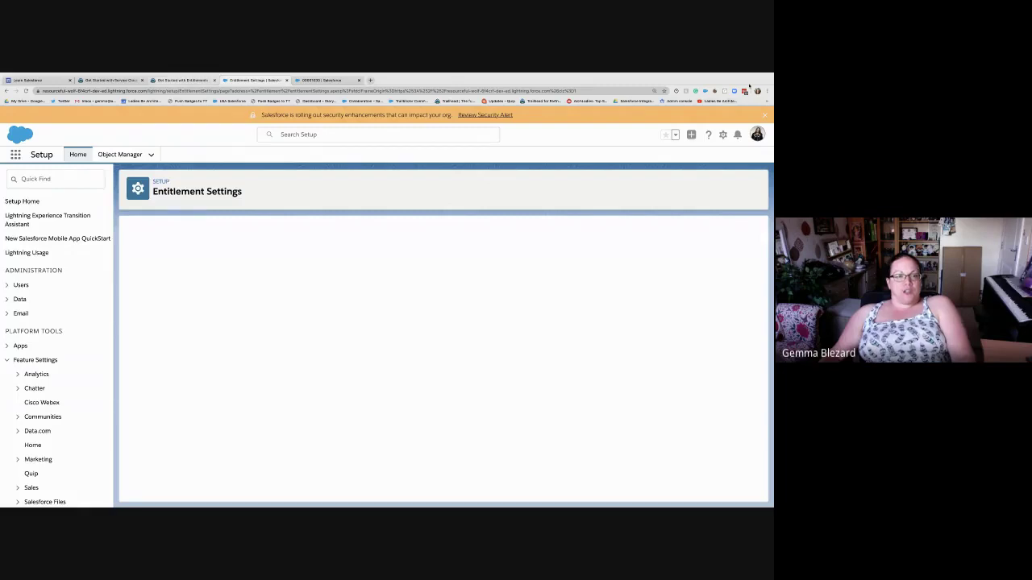
- Close the Get Started with Entitlements unit and return to the Entitlement Settings page
key(ctrl+shift+Tab)
key(ctrl+w)
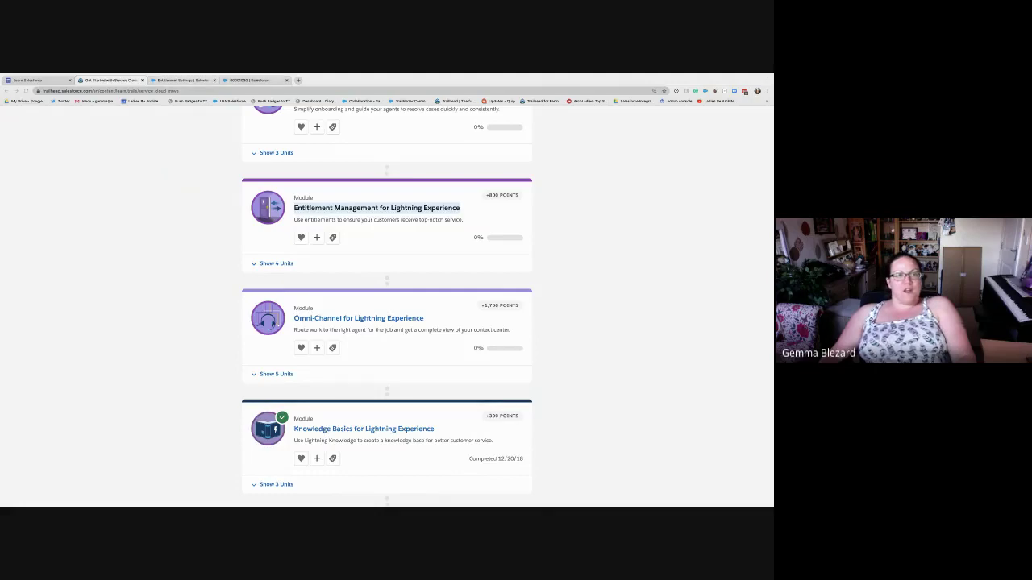
click(252, 80)
click(184, 80)
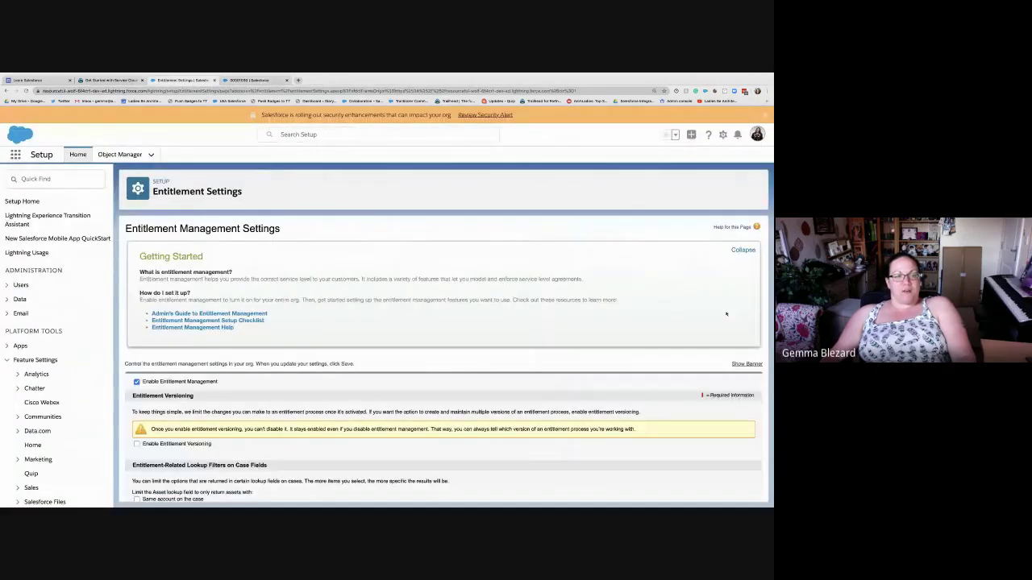
- Review the entitlement versioning, case lookup filter, milestone feed item and milestone time options in Entitlement Settings
scroll(762, 373, down, 3)
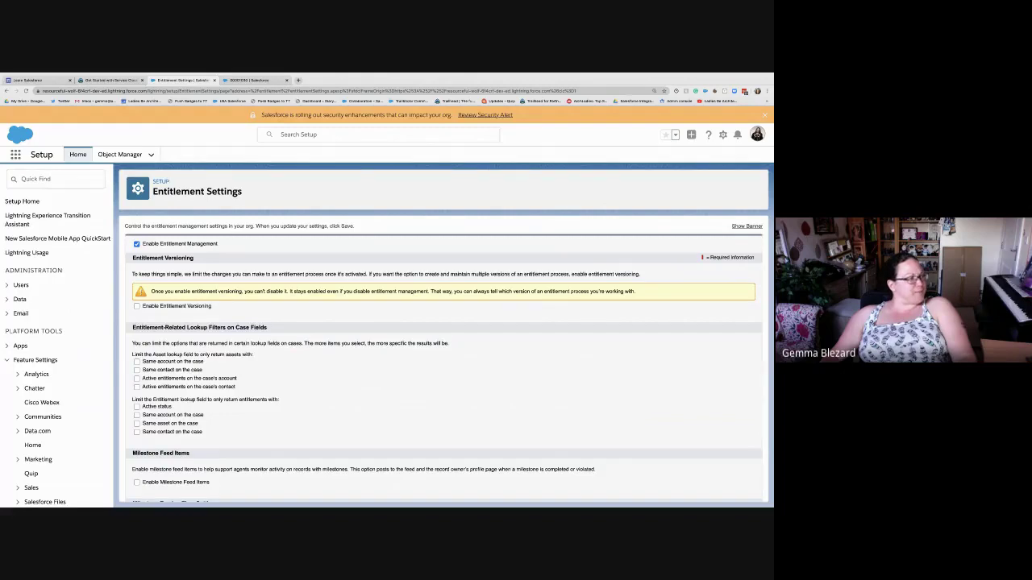
scroll(444, 359, down, 3)
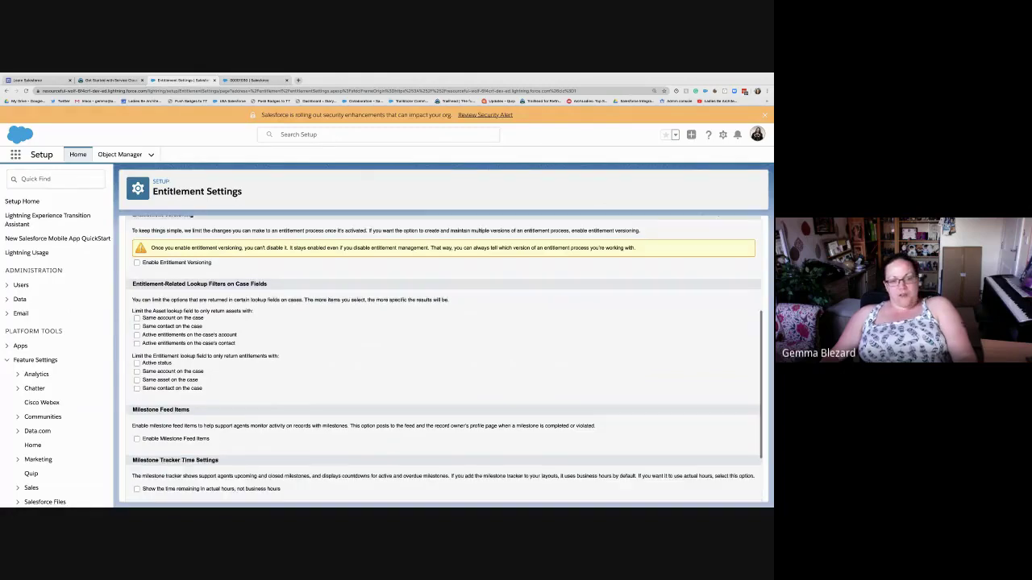
scroll(749, 288, up, 2)
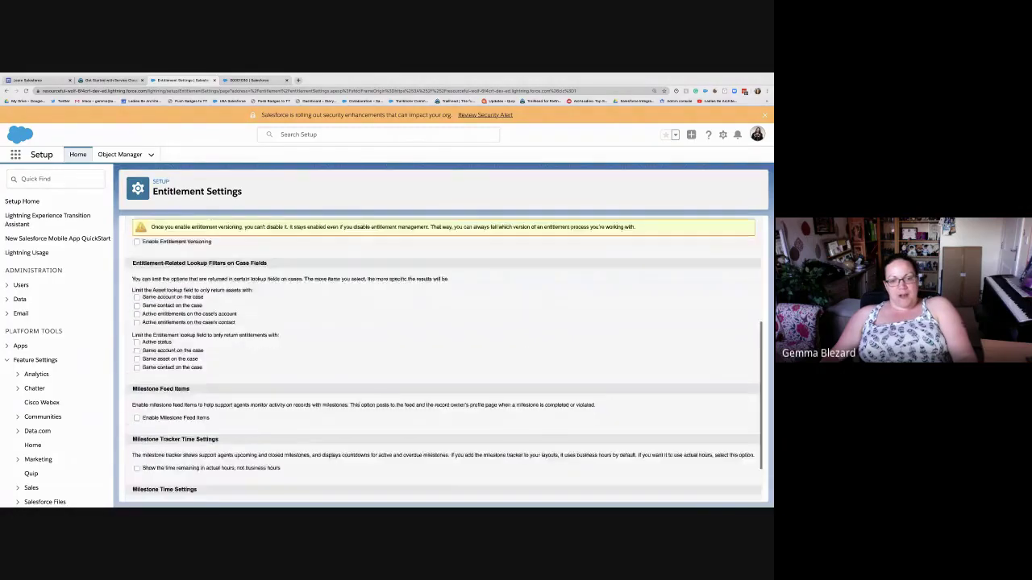
scroll(749, 287, down, 2)
scroll(748, 288, up, 1)
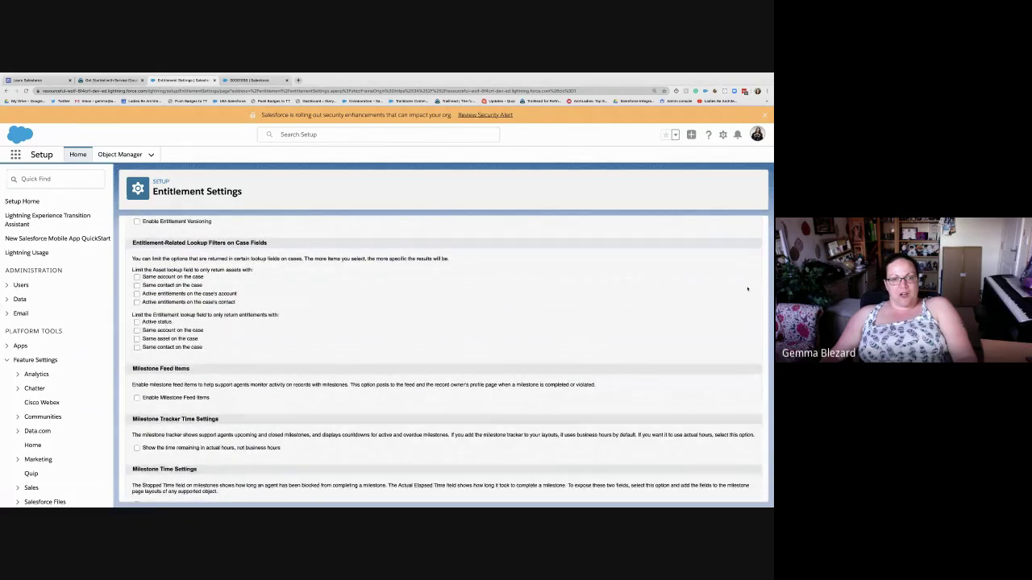
scroll(721, 275, up, 1)
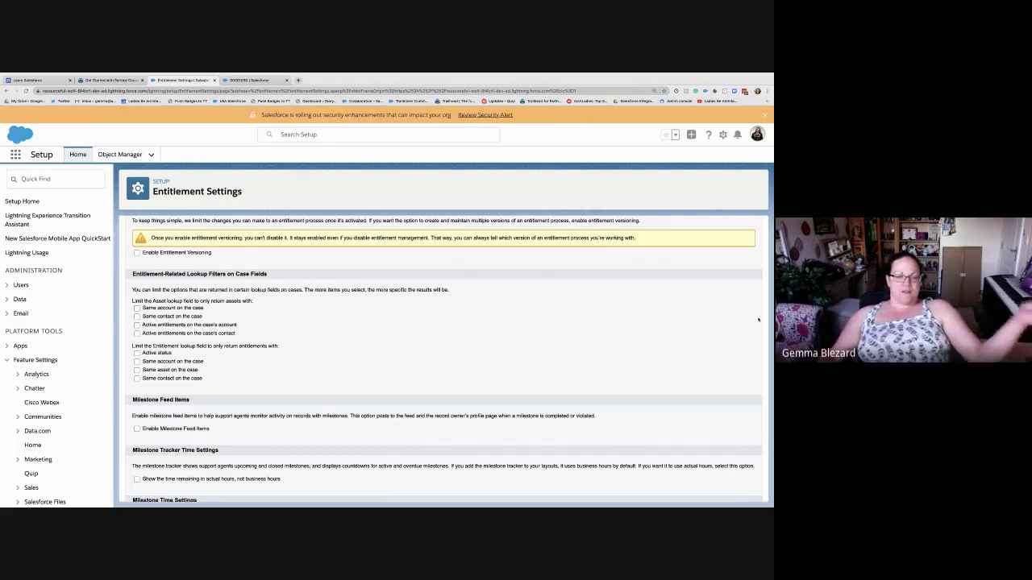
mouse_move(226, 301)
mouse_down()
mouse_move(253, 303)
mouse_move(243, 302)
mouse_up()
click(242, 302)
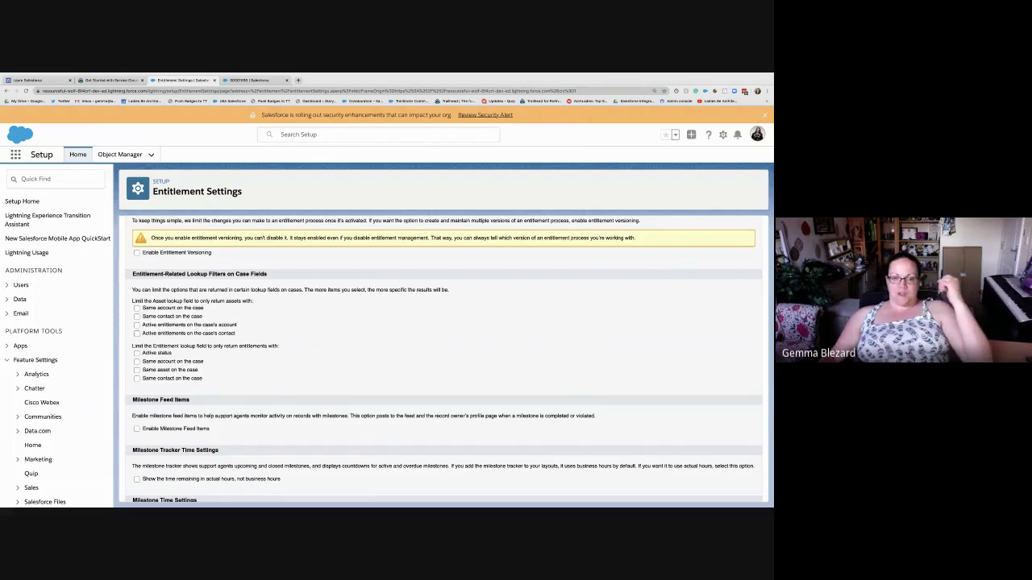
scroll(444, 359, down, 1)
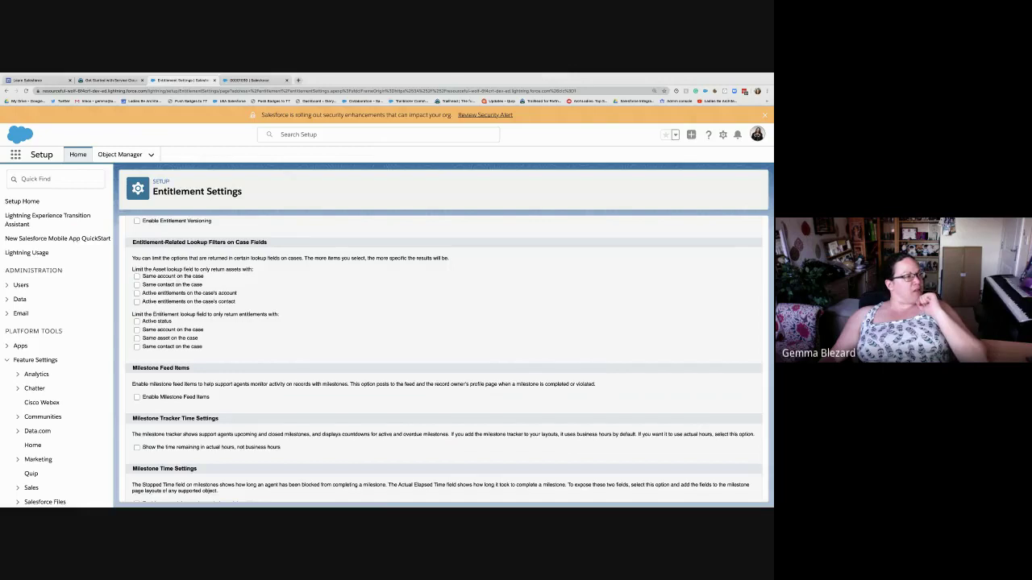
- Open the Entitlement Name field from the Case object's Fields & Relationships in Object Manager
click(119, 154)
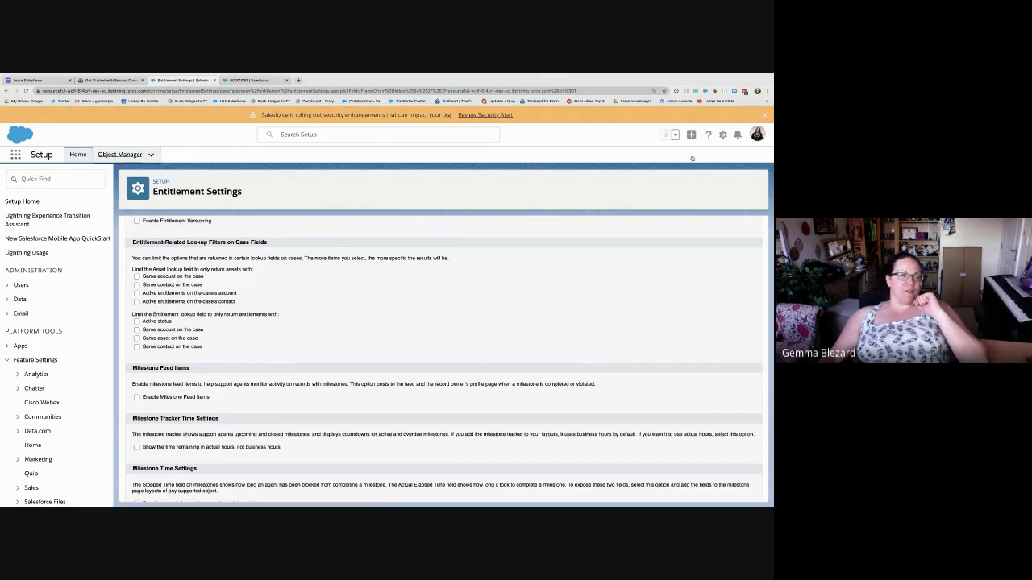
scroll(591, 417, down, 1)
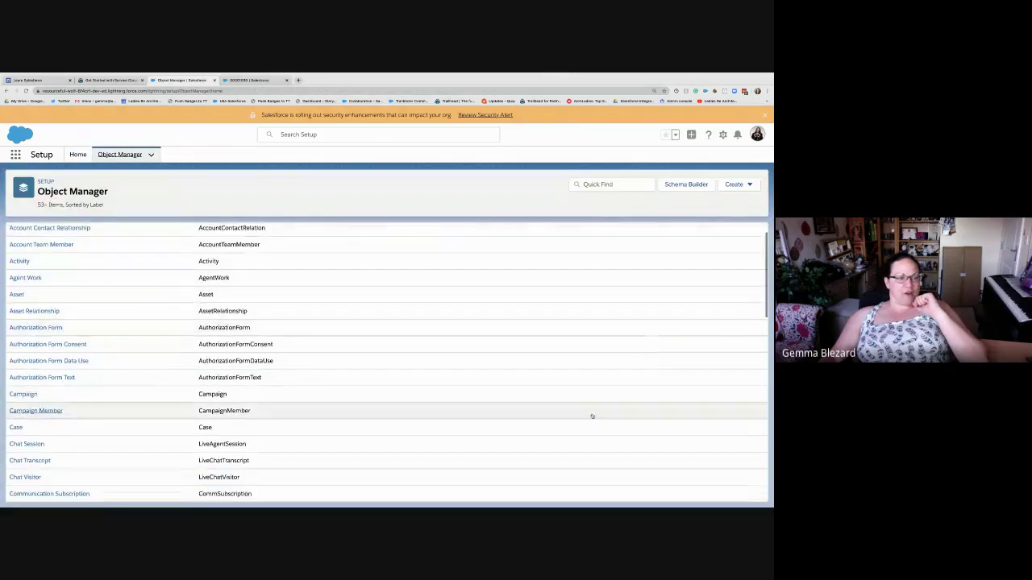
click(592, 426)
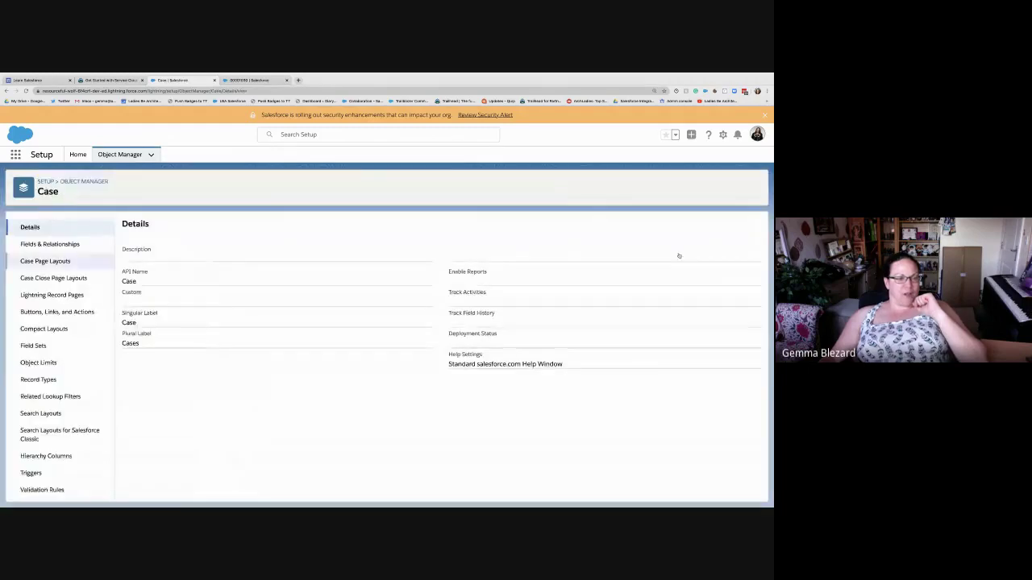
click(50, 244)
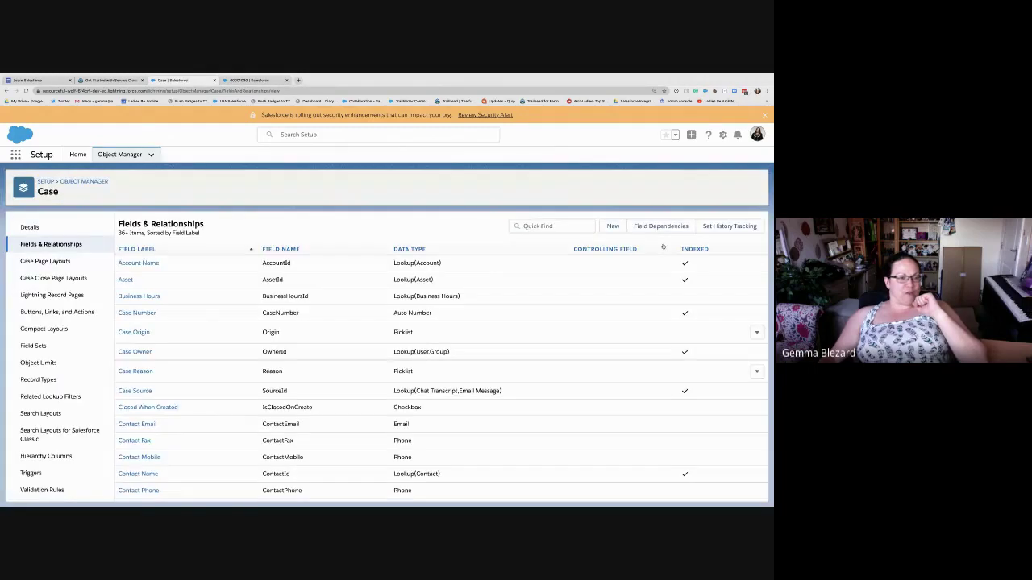
scroll(441, 372, down, 3)
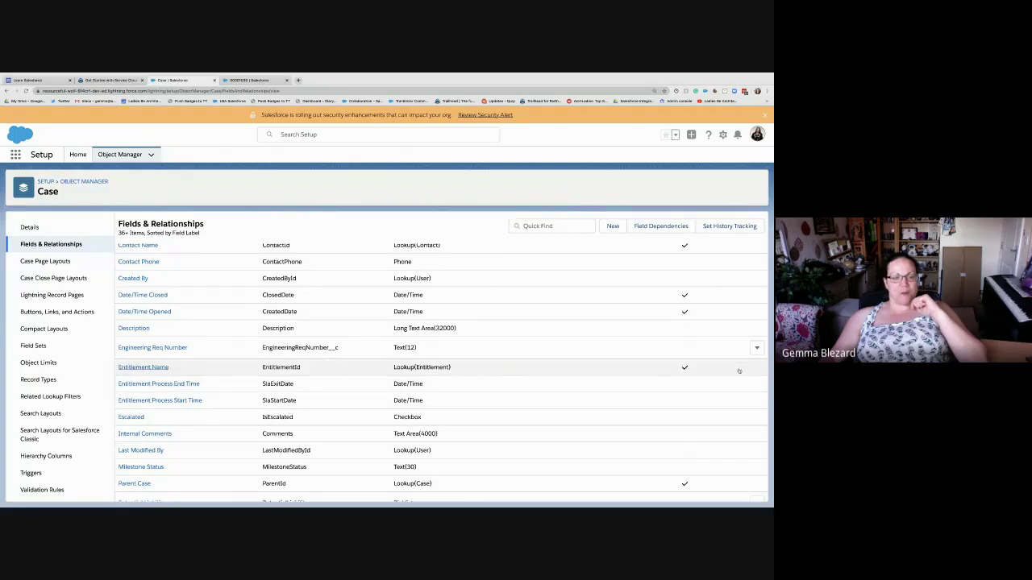
click(739, 371)
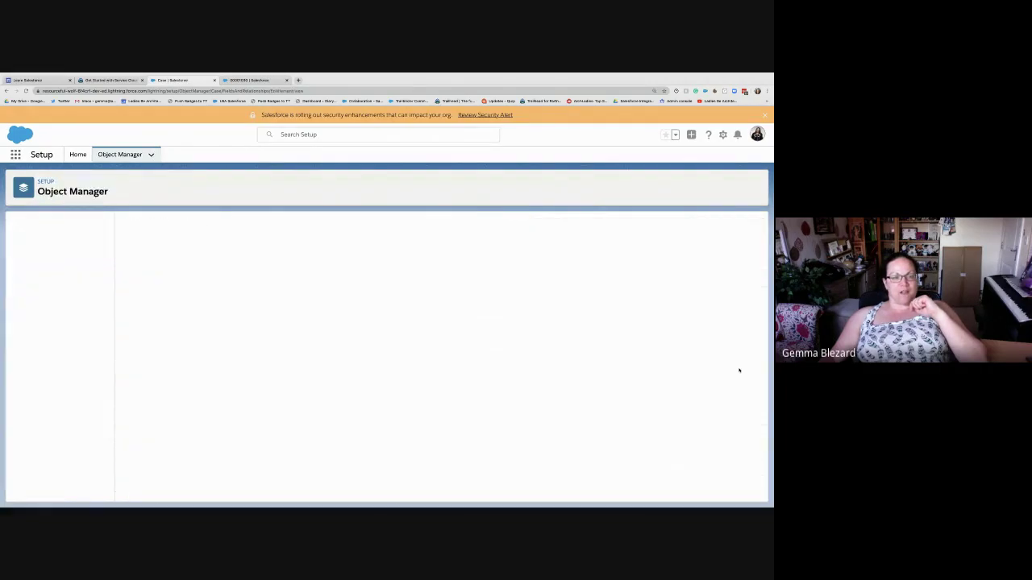
- Set the Entitlement Name field's security to visible for all profiles and save it
click(363, 254)
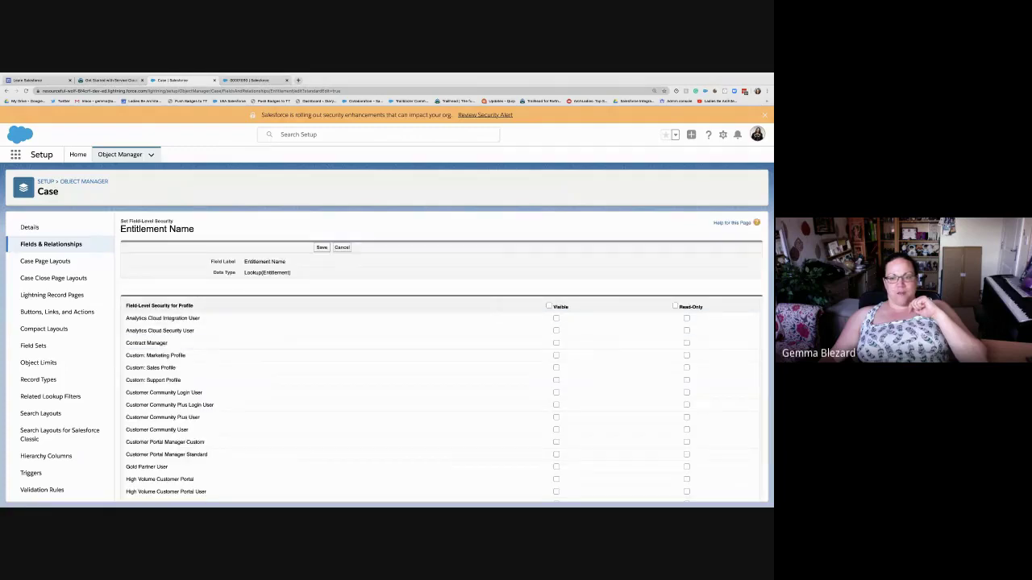
click(549, 307)
scroll(532, 393, down, 2)
scroll(442, 355, up, 3)
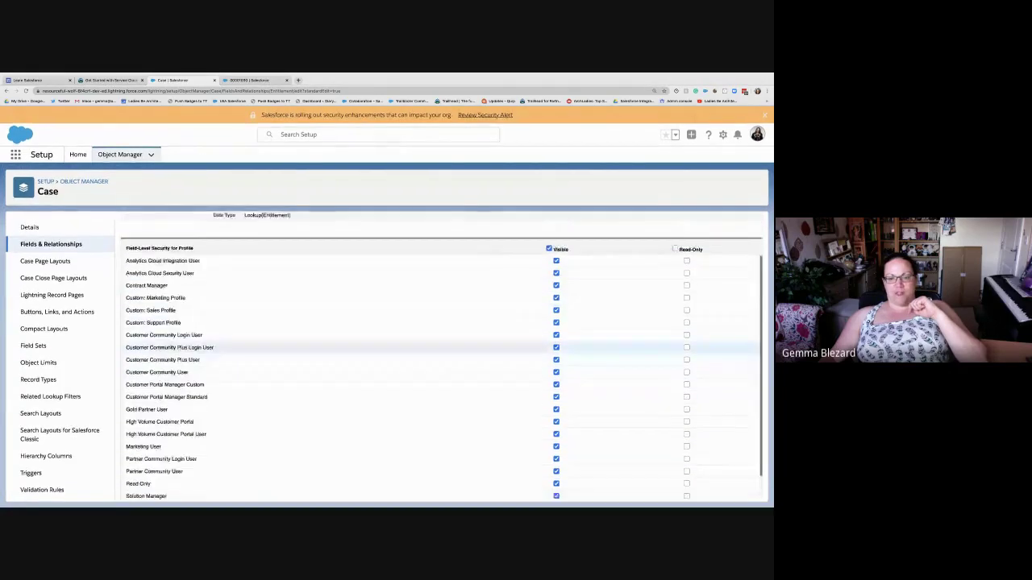
click(321, 247)
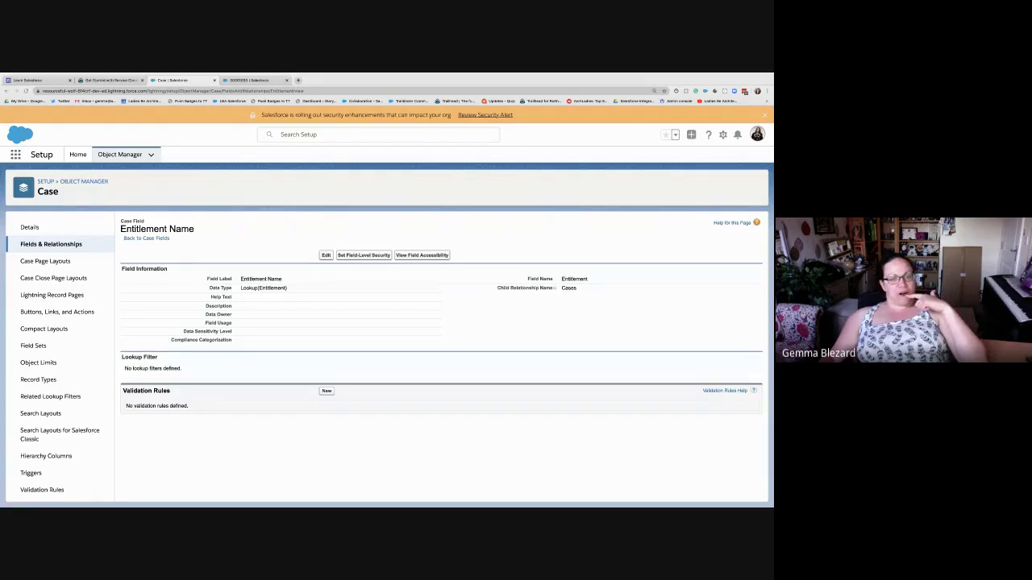
- From Entitlement Name's field accessibility for System Administrator, make the field visible in the Case Layout's Case Information section and save
click(421, 255)
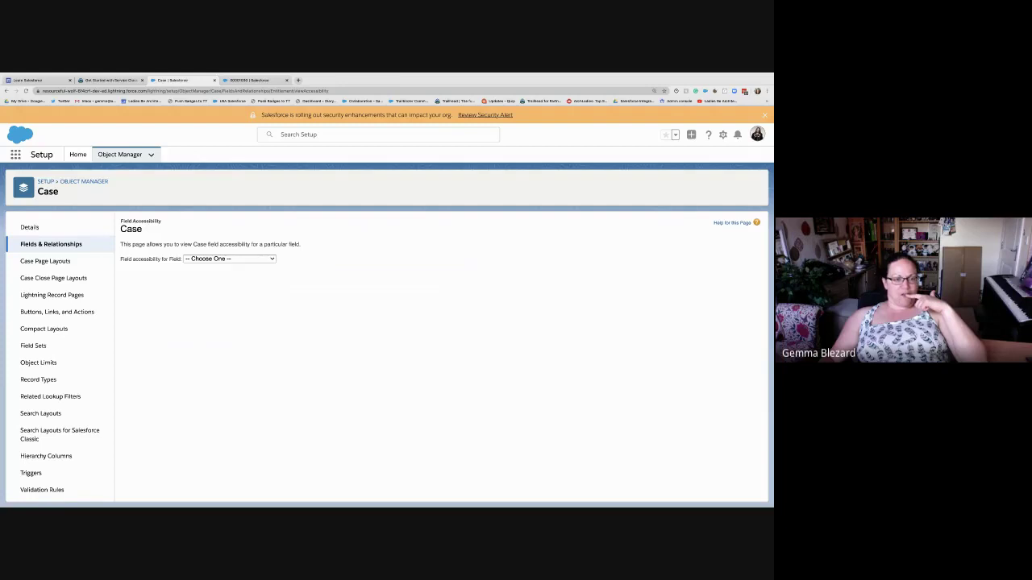
click(229, 258)
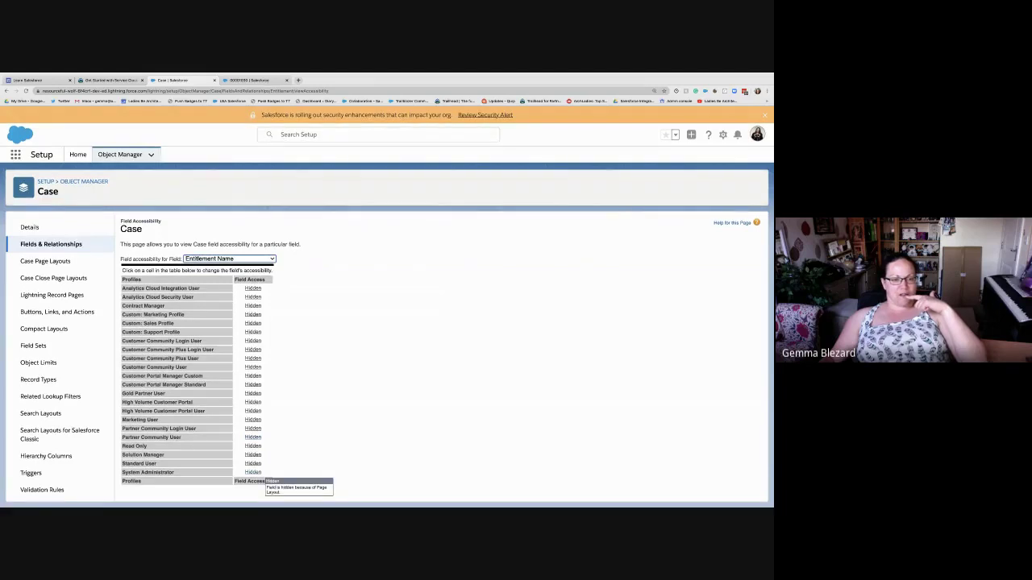
click(253, 472)
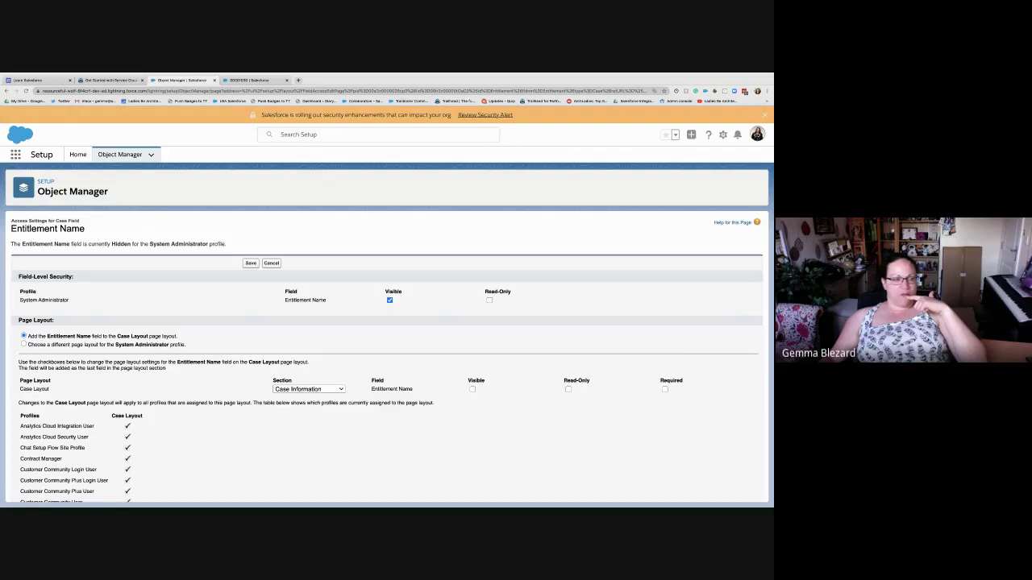
click(473, 389)
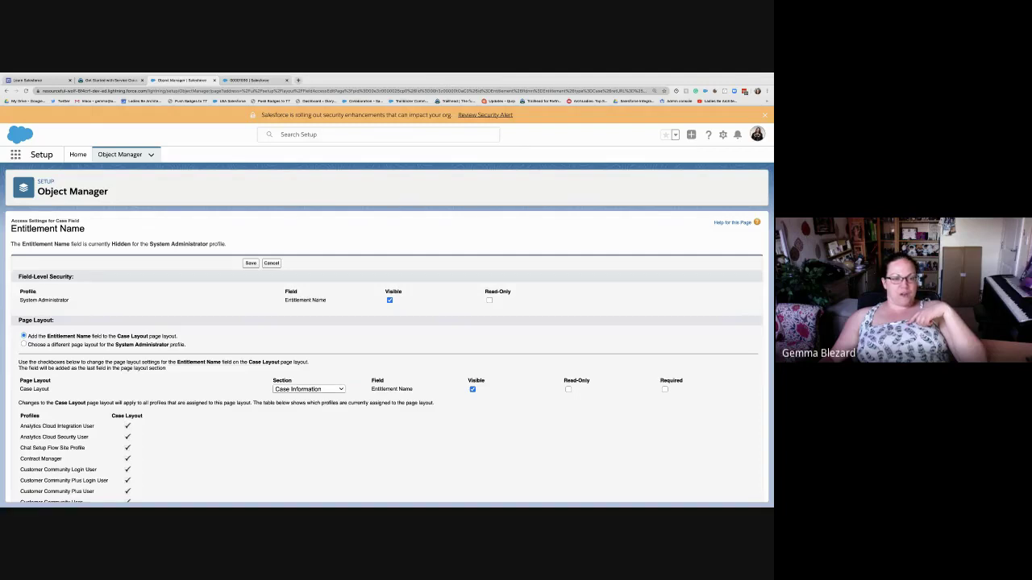
click(309, 389)
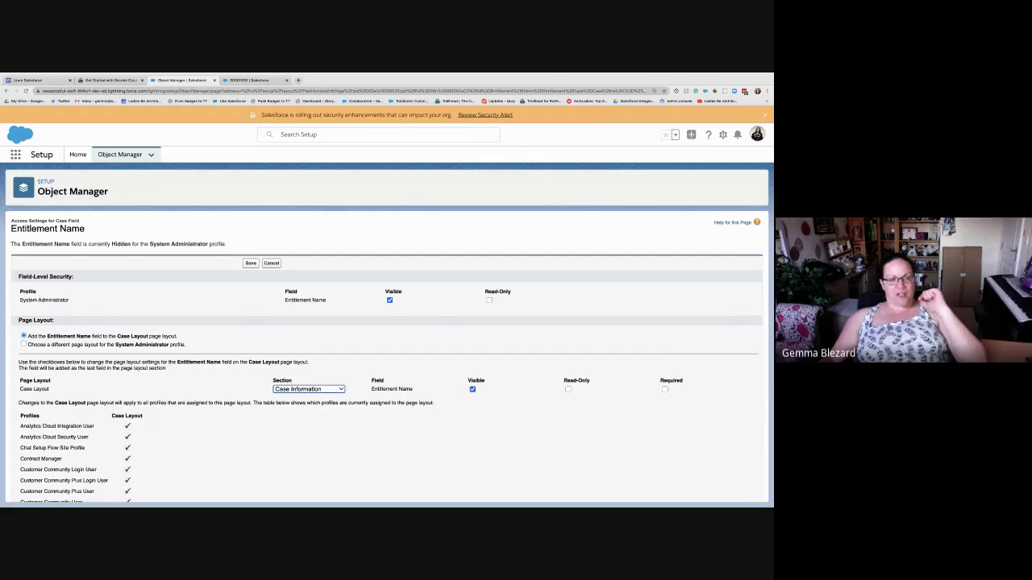
click(250, 263)
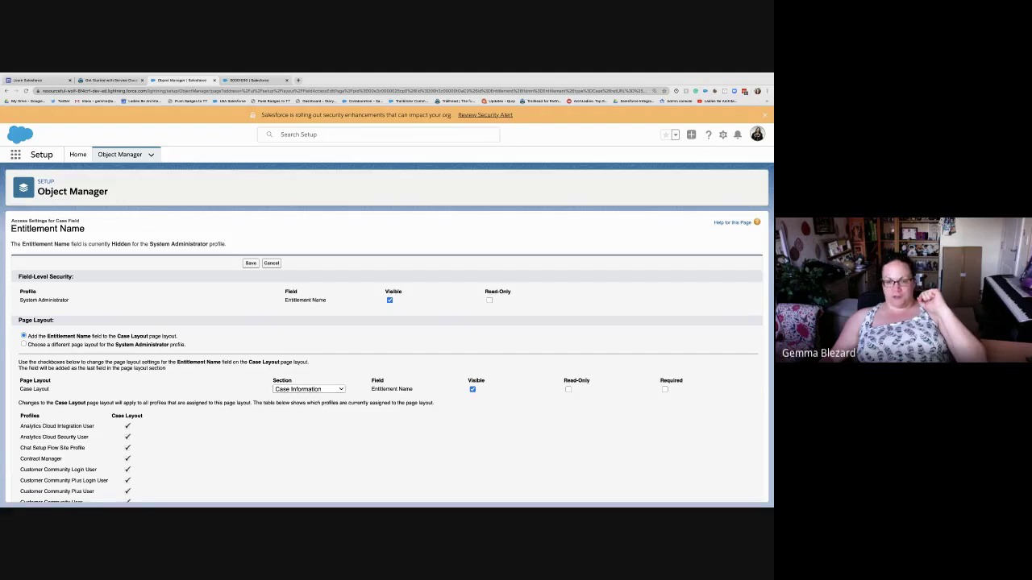
scroll(386, 356, down, 5)
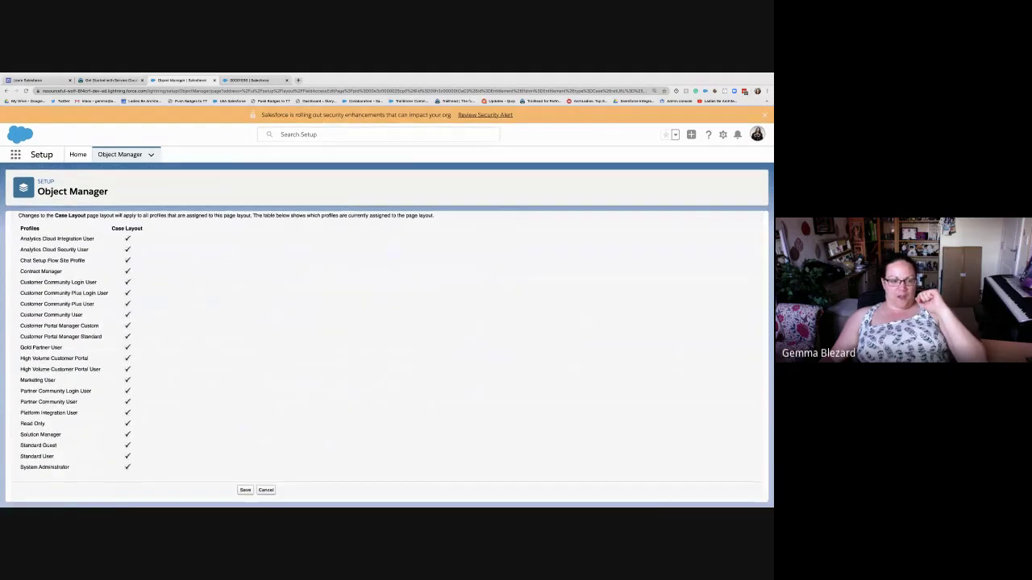
click(245, 490)
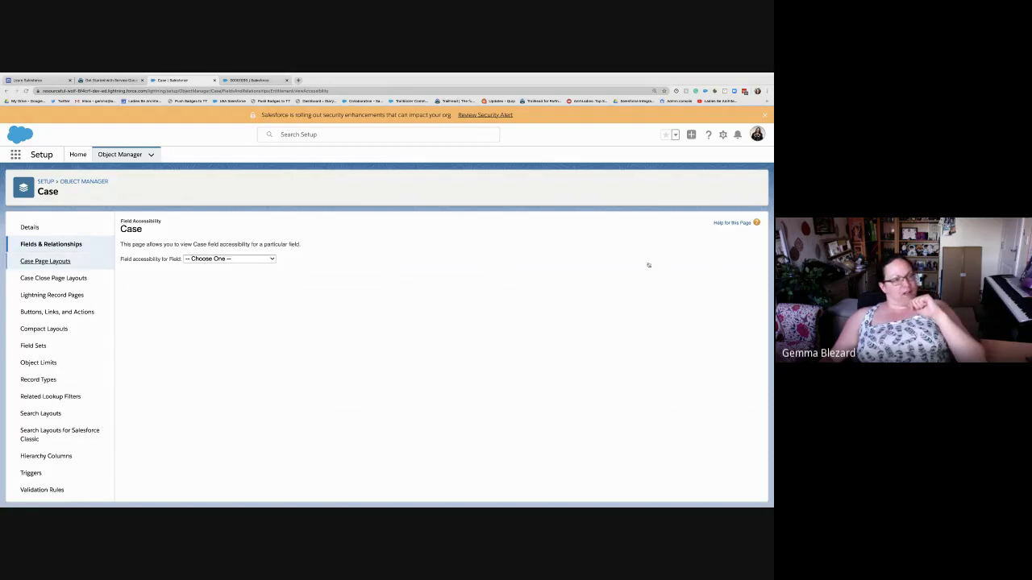
- Open the Case Layout page layout and check its Case Information section for the Entitlement Name field
click(46, 261)
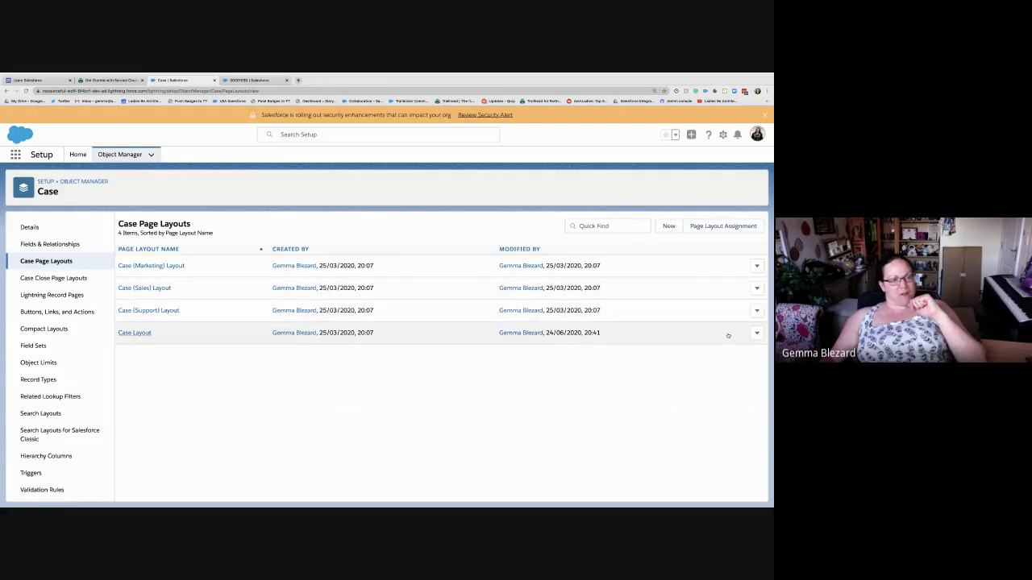
click(135, 334)
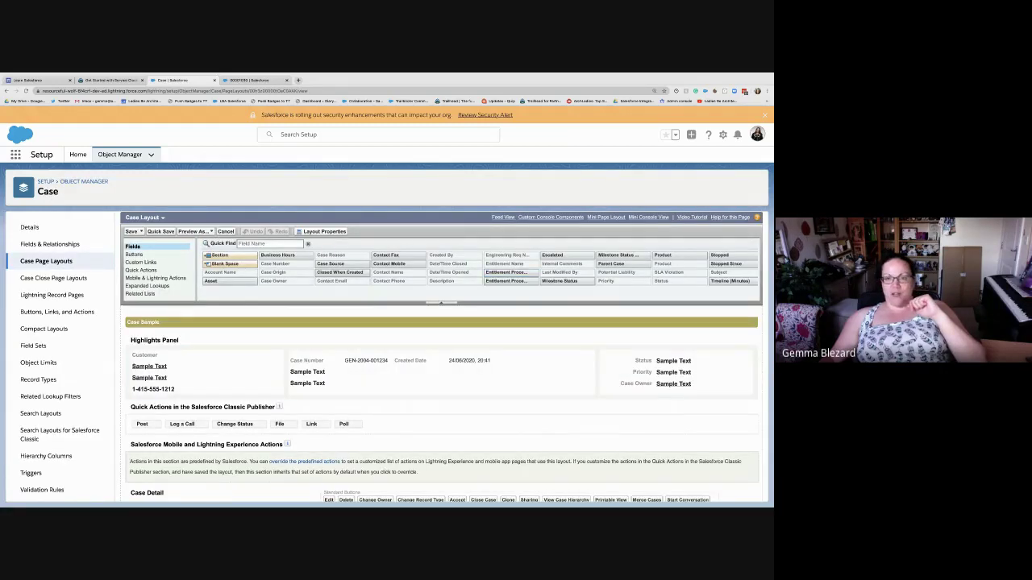
scroll(436, 451, down, 5)
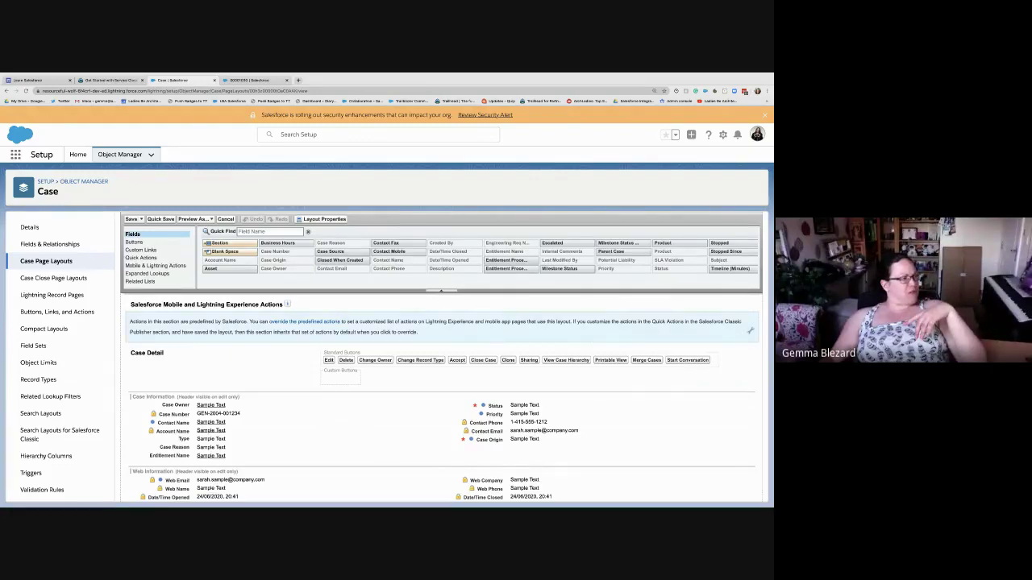
scroll(441, 398, up, 1)
scroll(441, 398, up, 2)
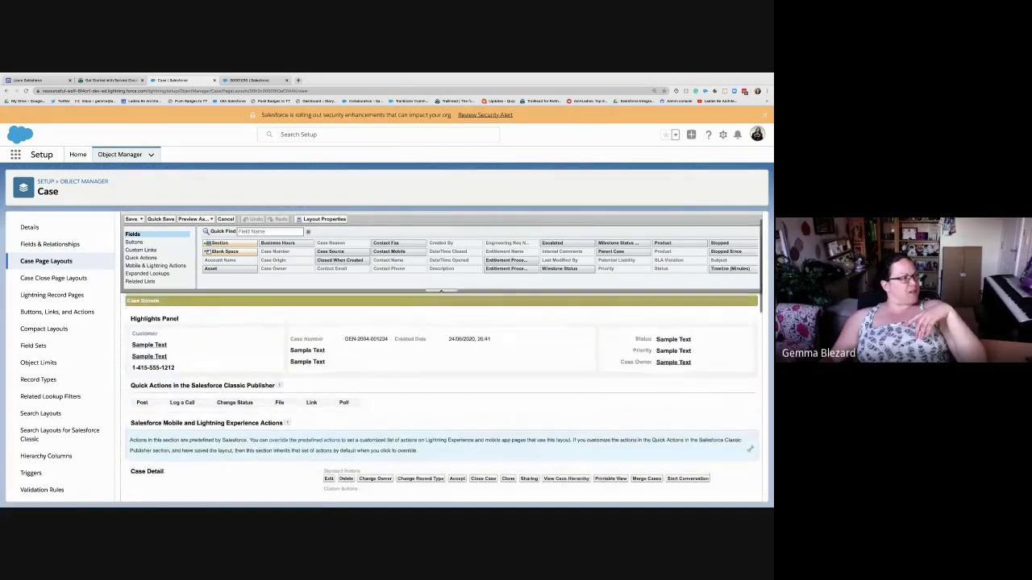
scroll(441, 398, down, 1)
scroll(441, 398, up, 2)
scroll(441, 398, down, 1)
scroll(441, 398, up, 1)
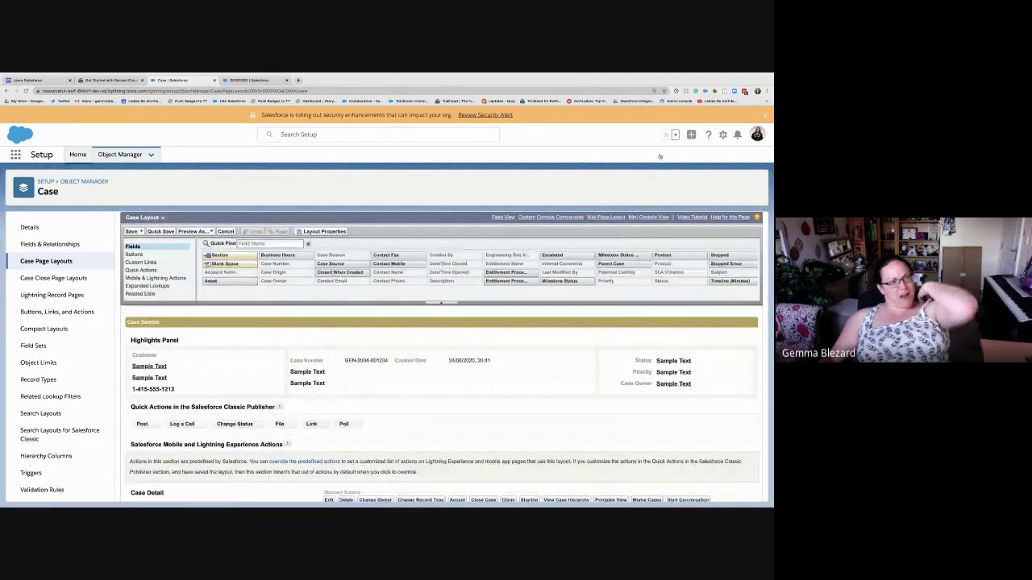
- Find the Product object in Object Manager with "prod" and open its Product Layout page layout
click(119, 155)
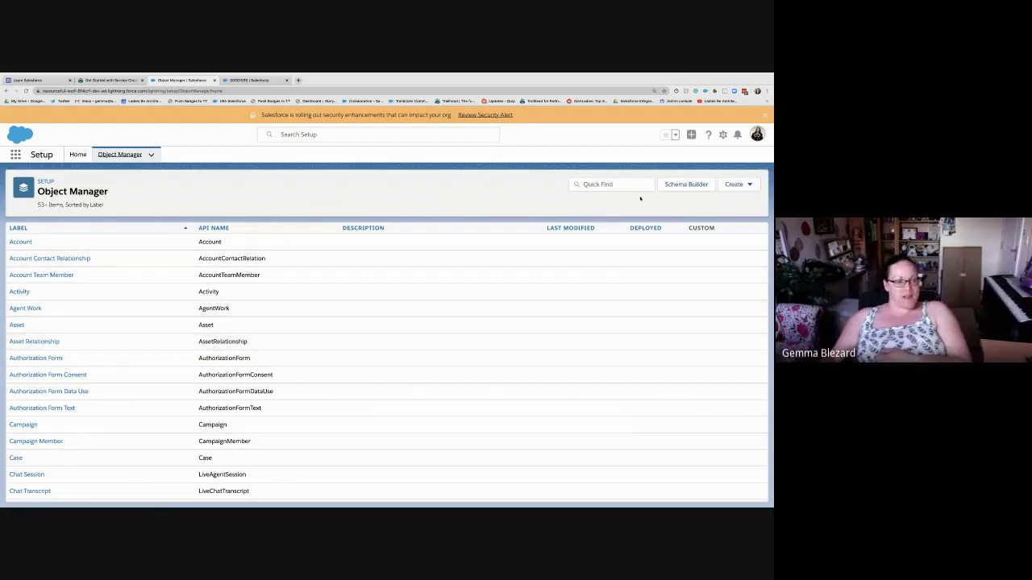
click(612, 184)
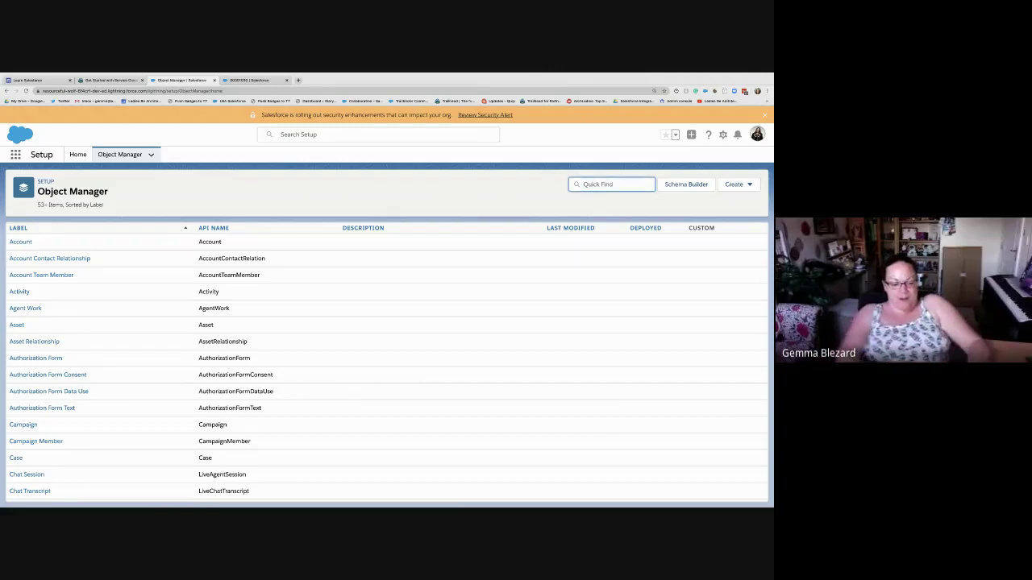
text(prod)
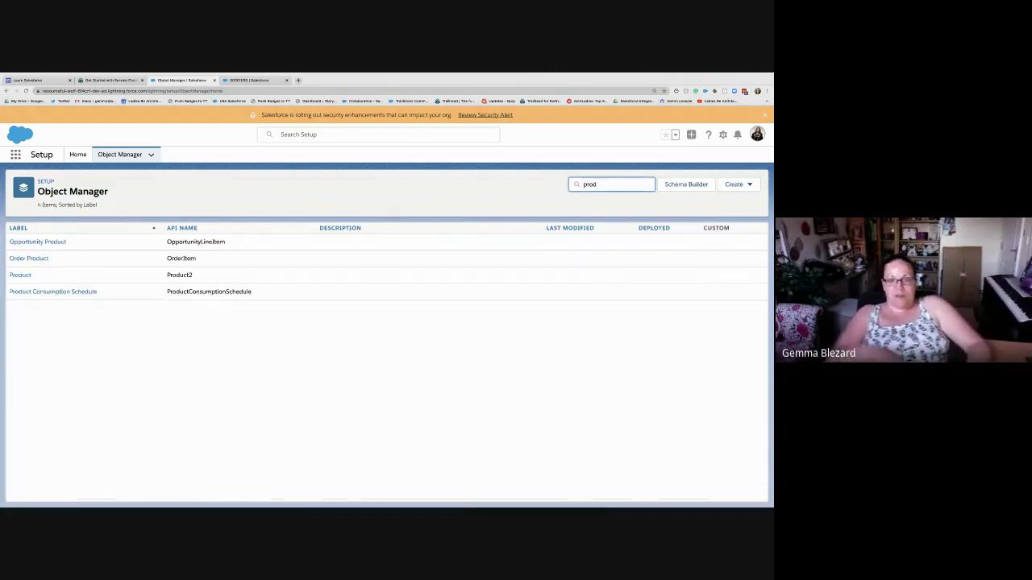
click(20, 275)
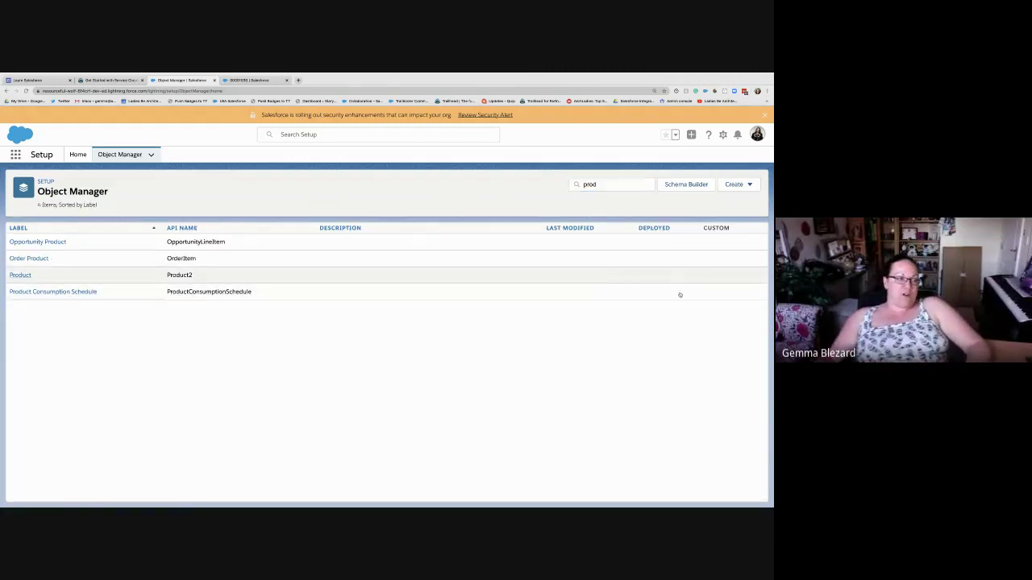
click(39, 262)
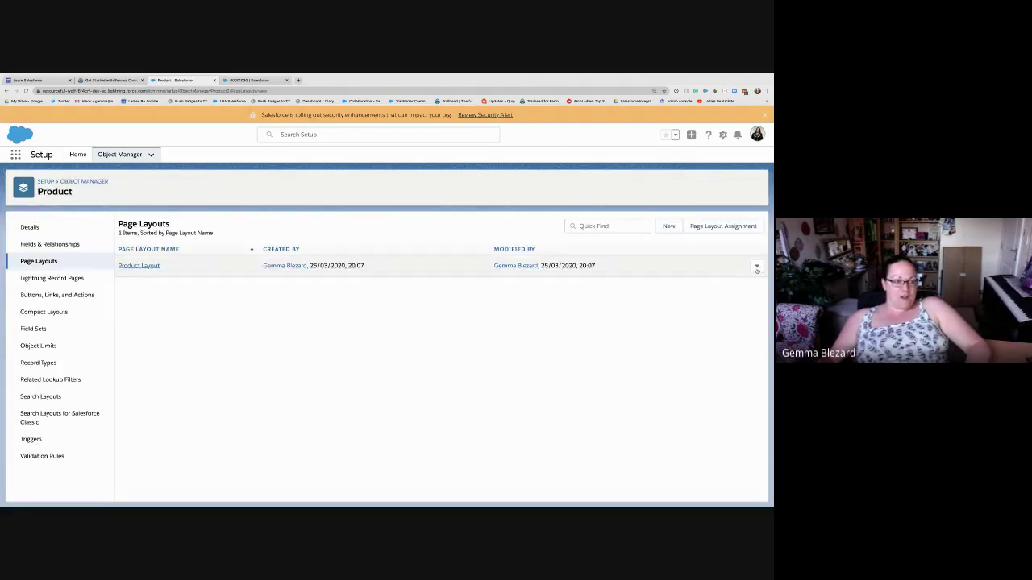
click(138, 266)
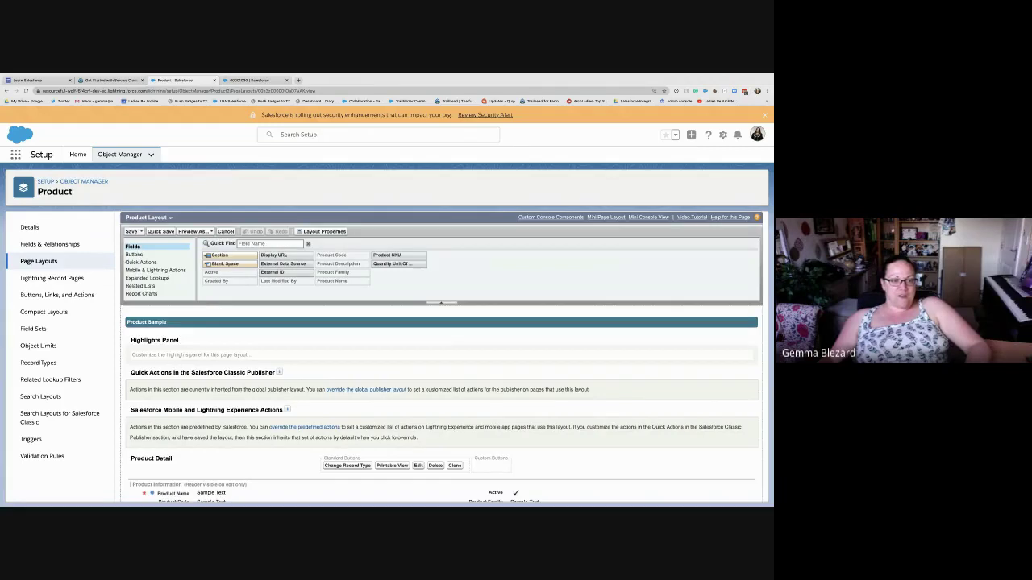
- Add the Entitlement Templates related list to the Product Layout and place it below Price Books
scroll(726, 291, down, 5)
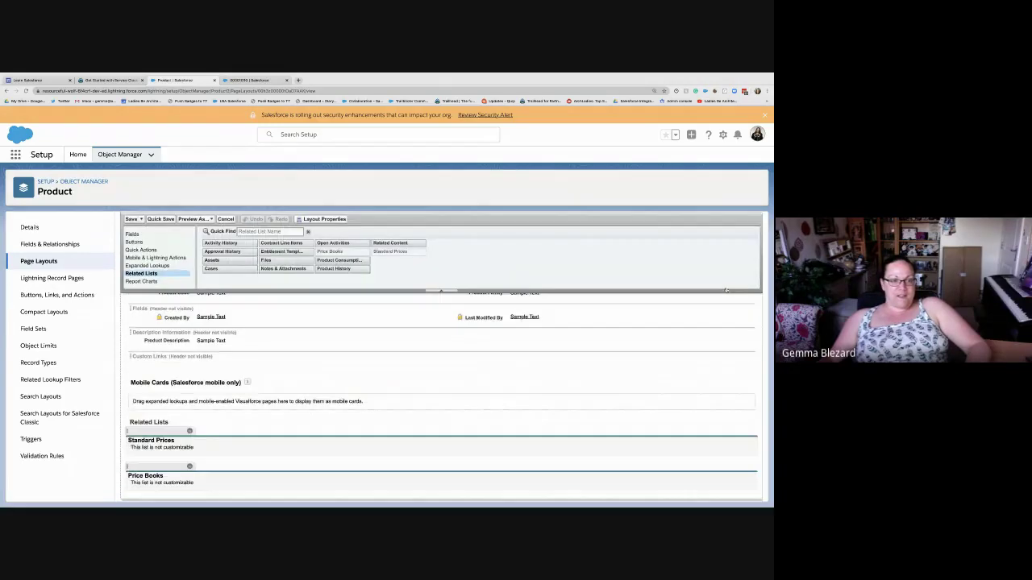
drag(278, 251, 279, 317)
drag(278, 317, 277, 334)
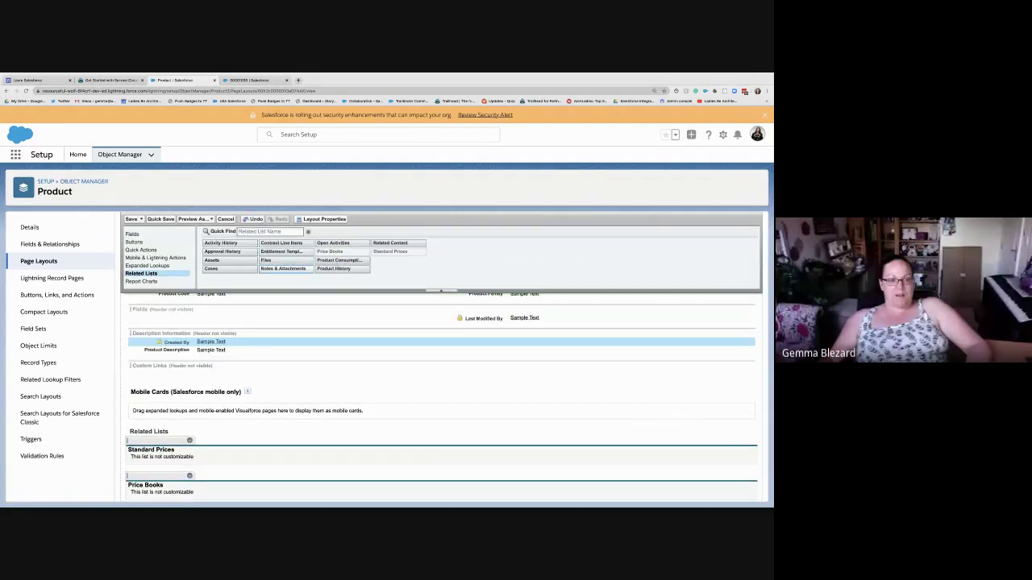
drag(282, 251, 292, 458)
scroll(293, 458, down, 1)
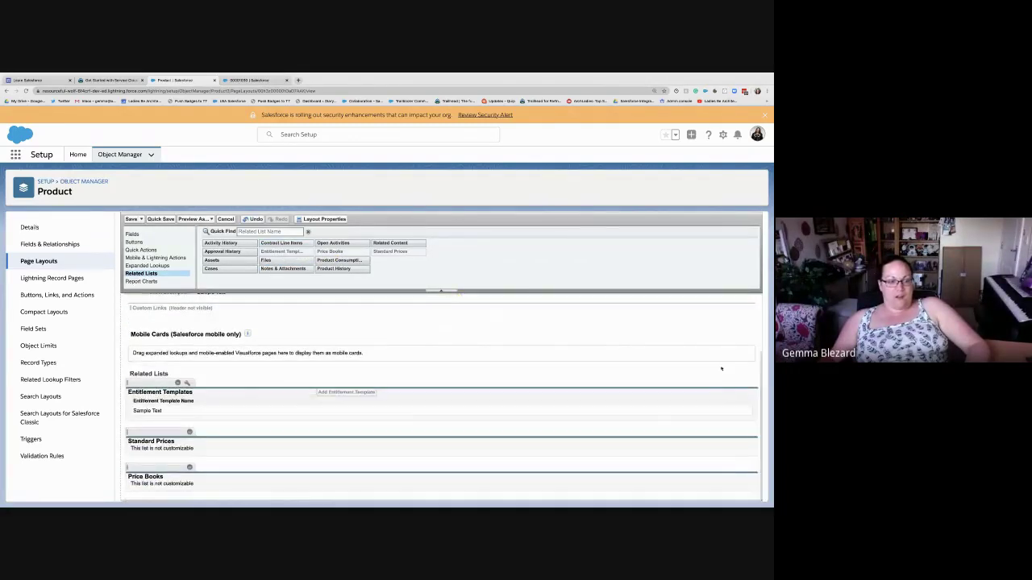
drag(727, 383, 161, 492)
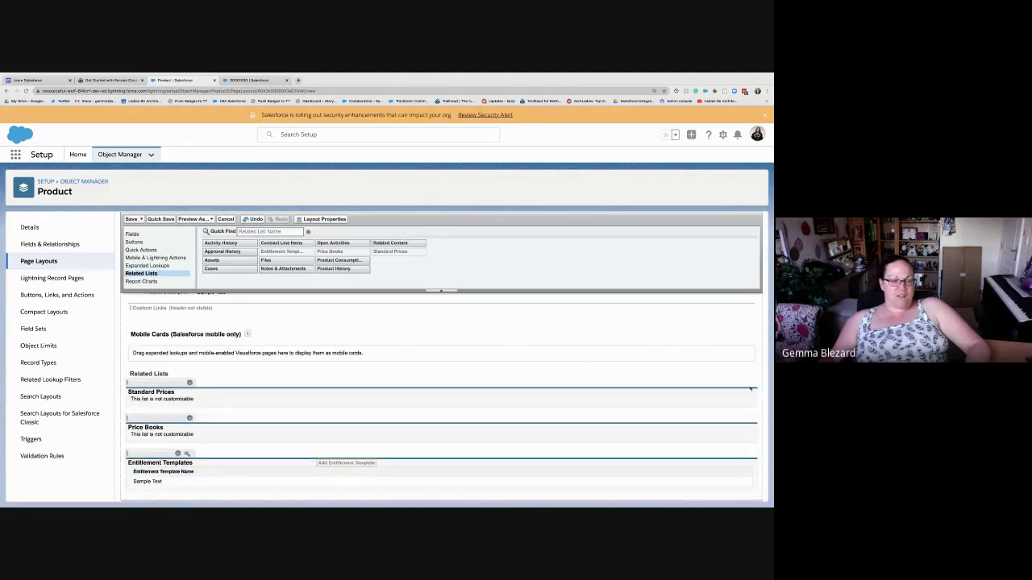
- Add Entitlement Process Name and Cases Per Entitlement as columns in the Entitlement Templates related list properties
click(767, 455)
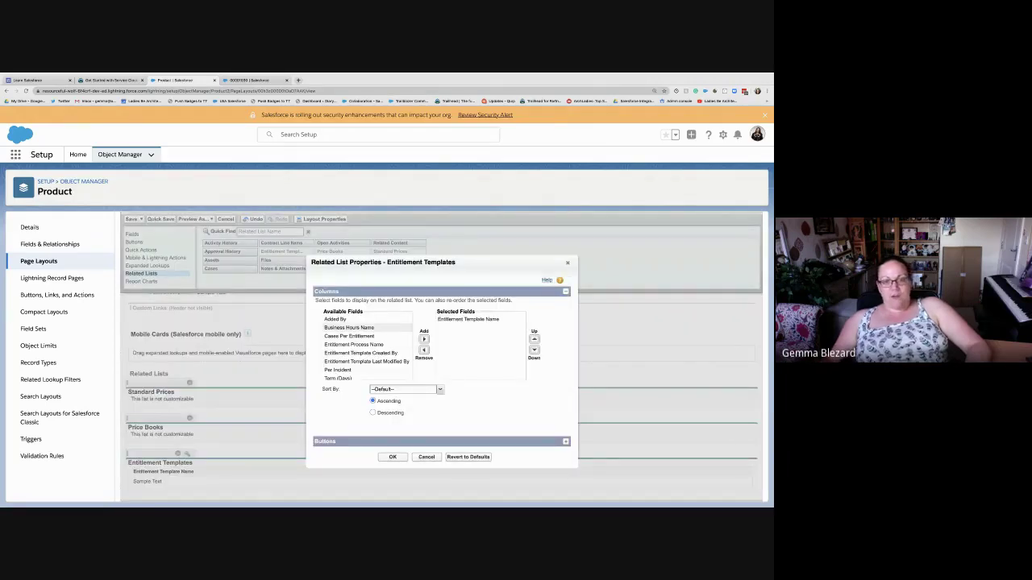
scroll(367, 347, down, 2)
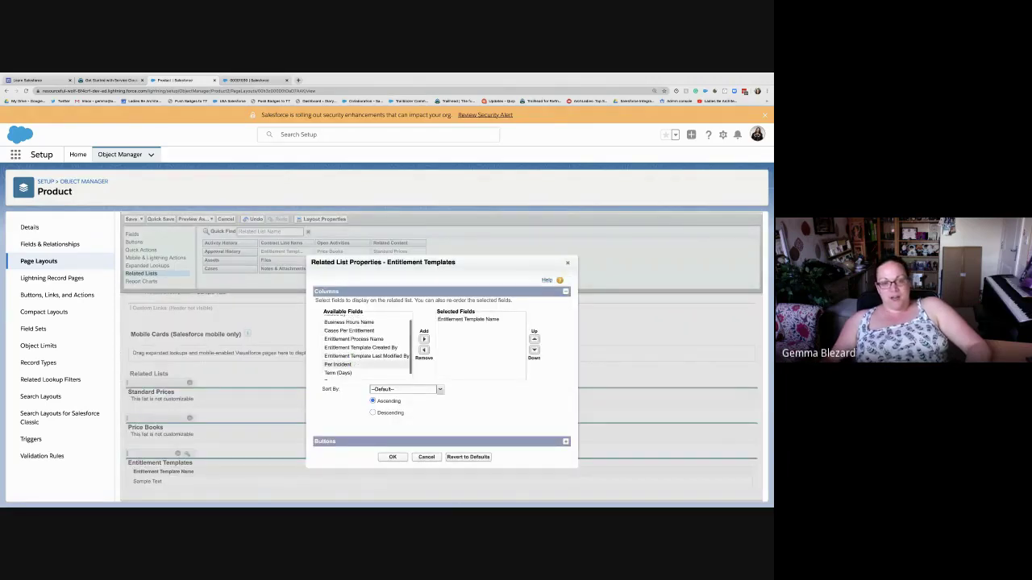
scroll(367, 346, up, 1)
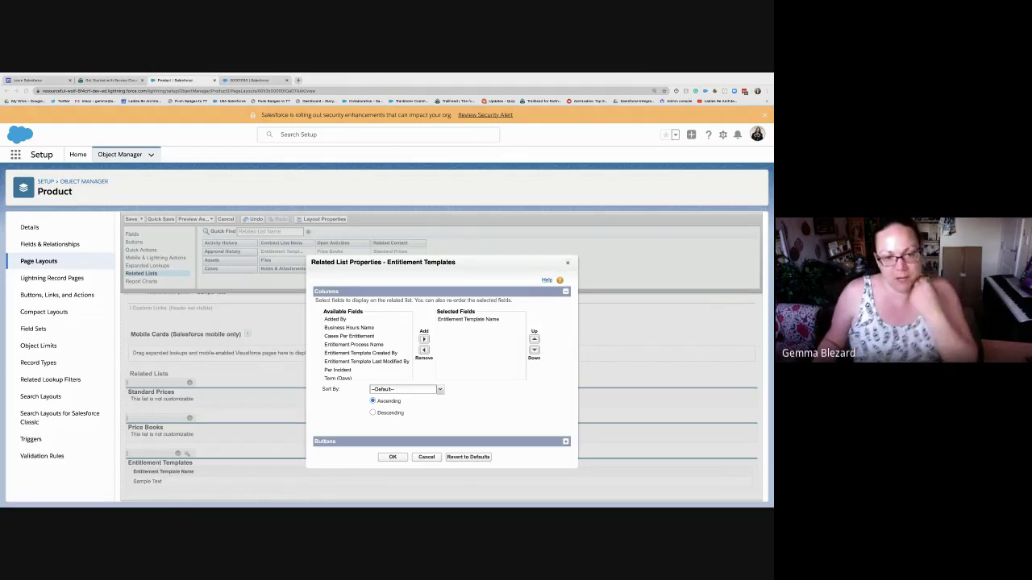
click(355, 345)
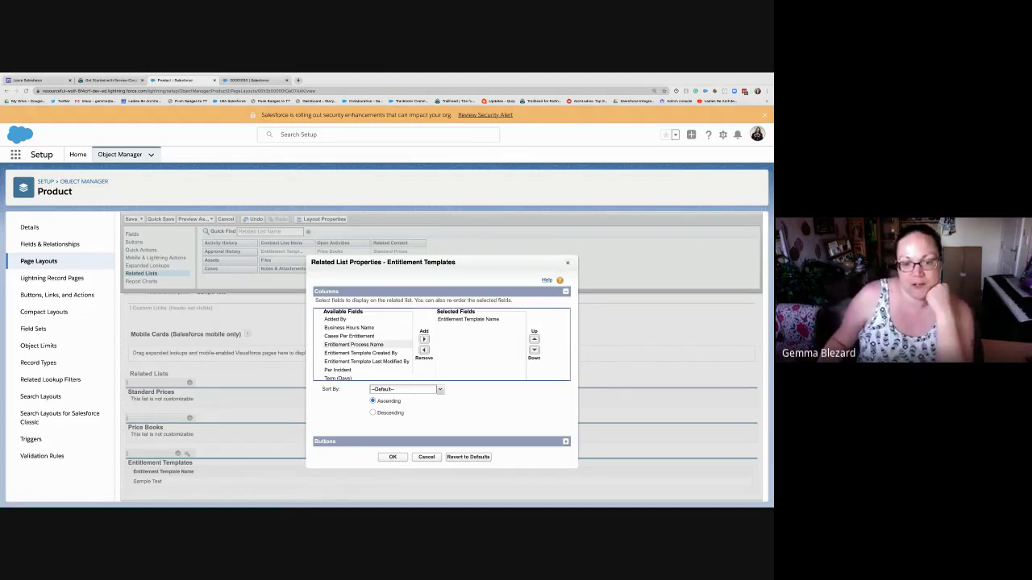
click(424, 340)
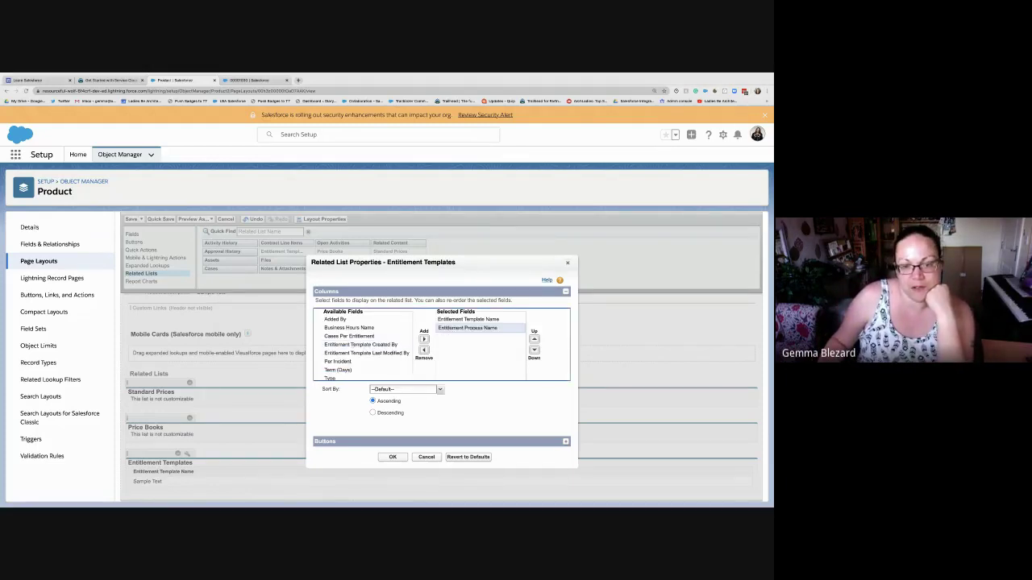
click(350, 337)
click(424, 340)
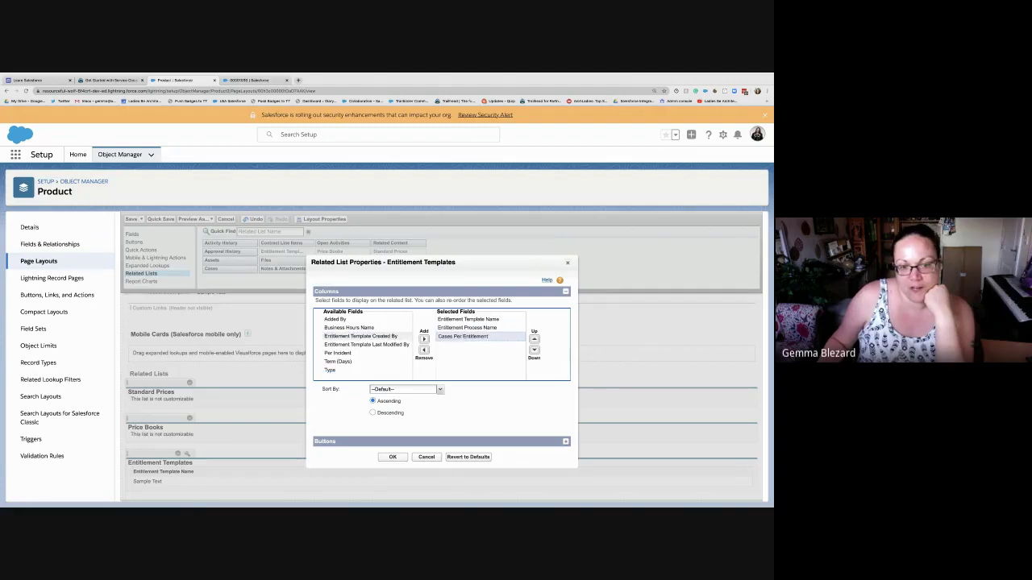
click(349, 328)
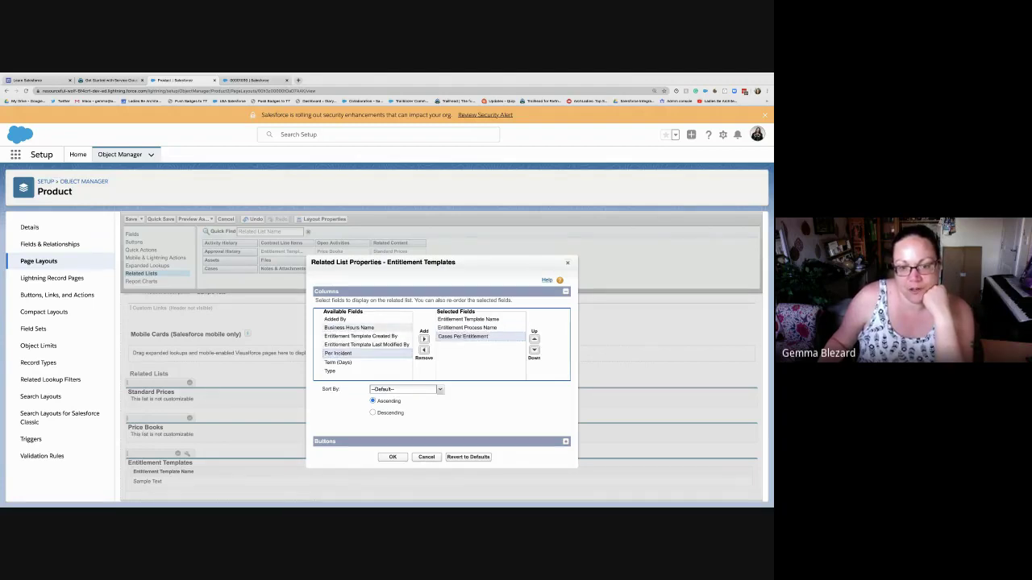
- Add Business Hours Name, Per Incident, Term (Days) and Type to the Entitlement Templates related list columns and save, overwriting users' related list customizations
click(424, 340)
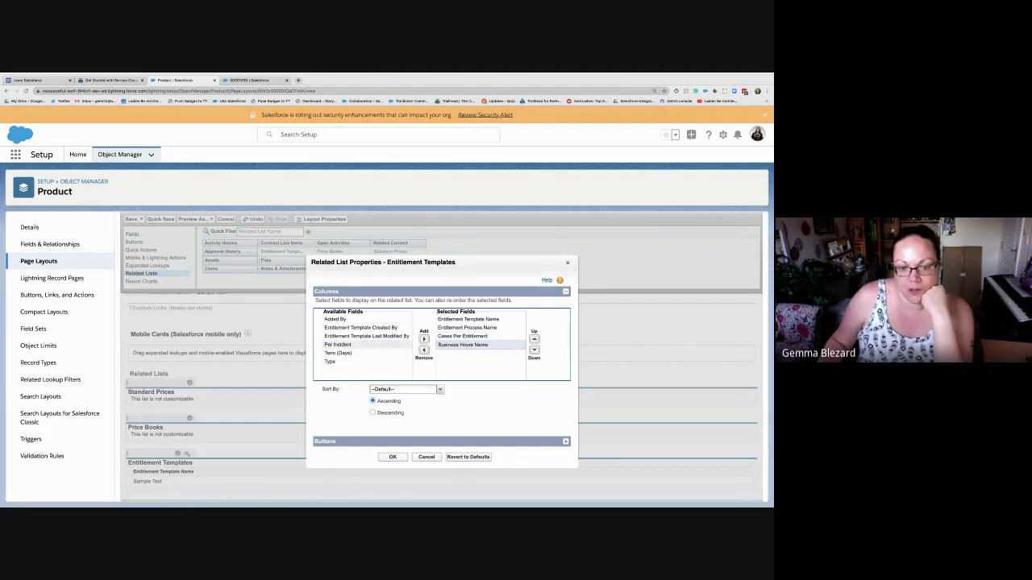
click(339, 345)
click(424, 340)
click(338, 344)
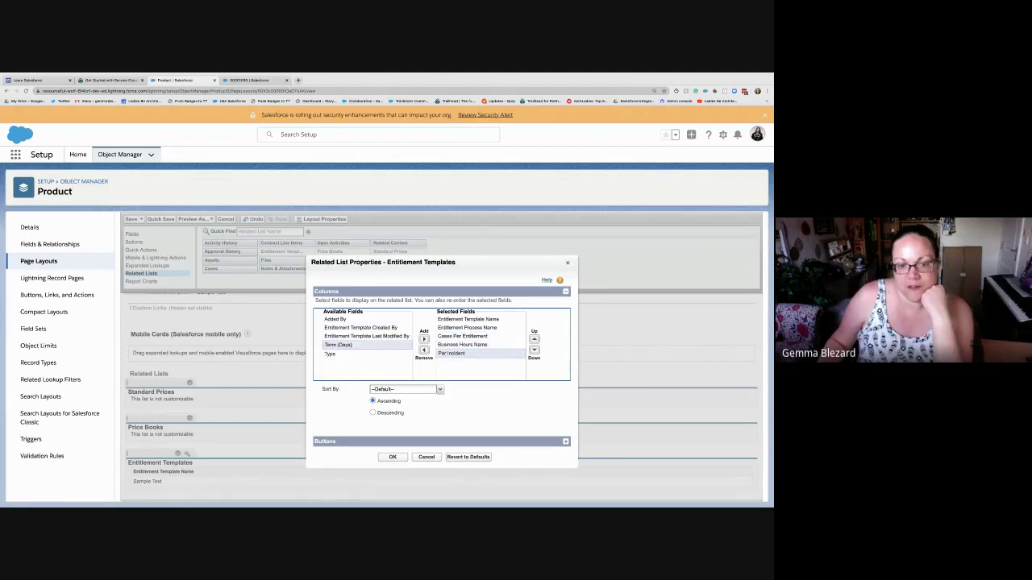
click(424, 339)
click(330, 344)
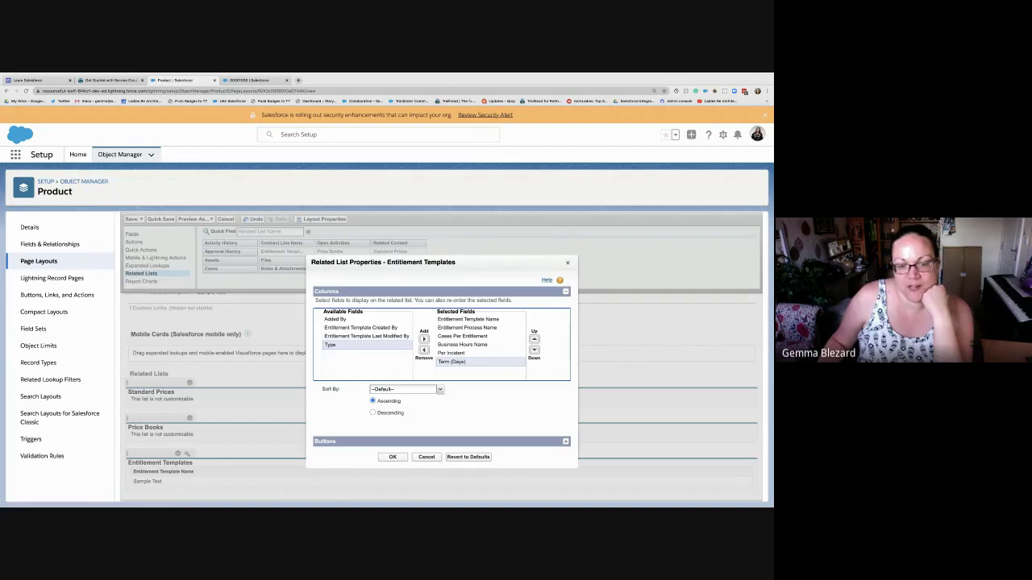
click(424, 340)
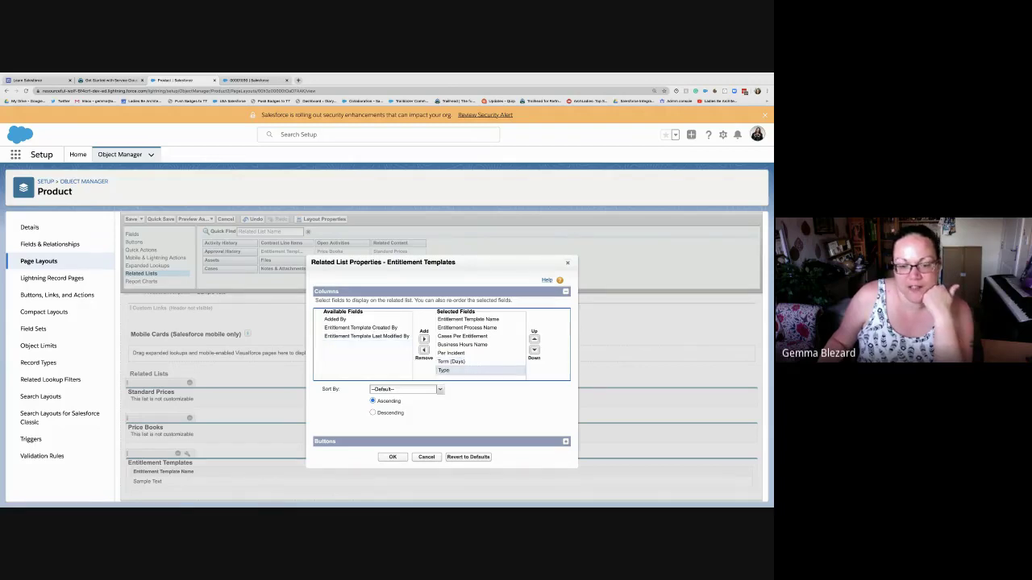
click(393, 457)
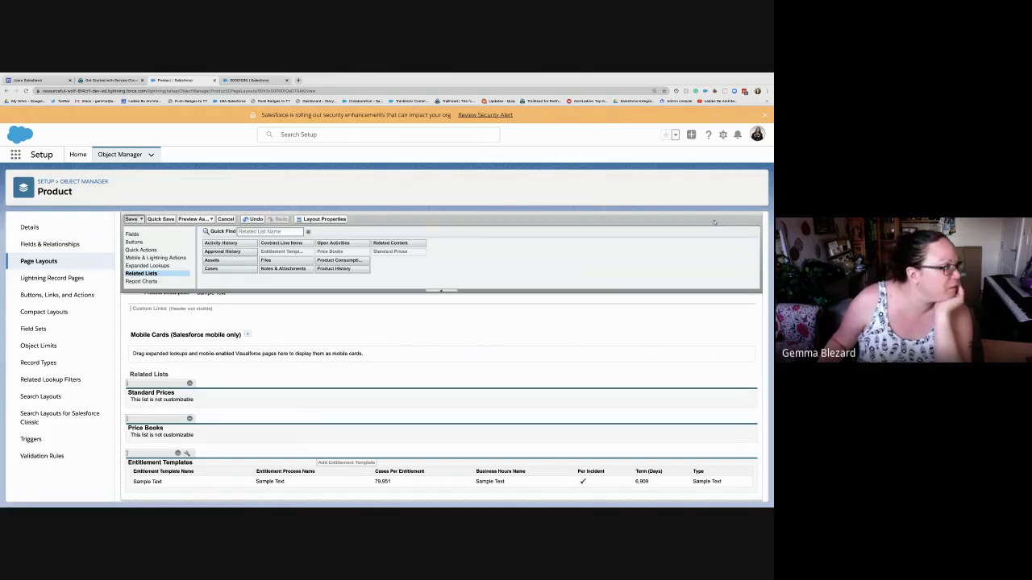
click(400, 389)
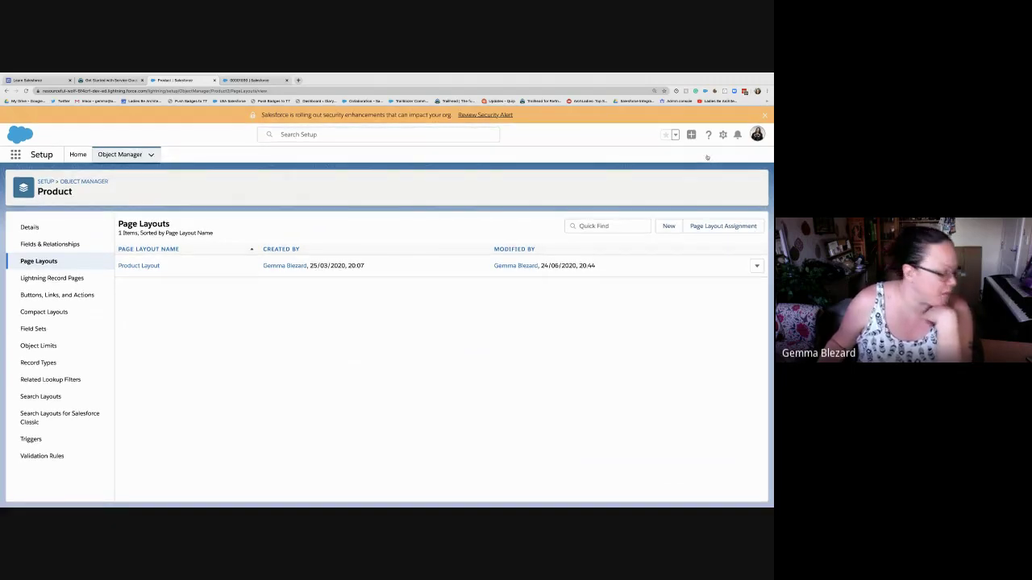
- Open the Account object's page layouts from the Object Manager and edit Account Layout
click(119, 154)
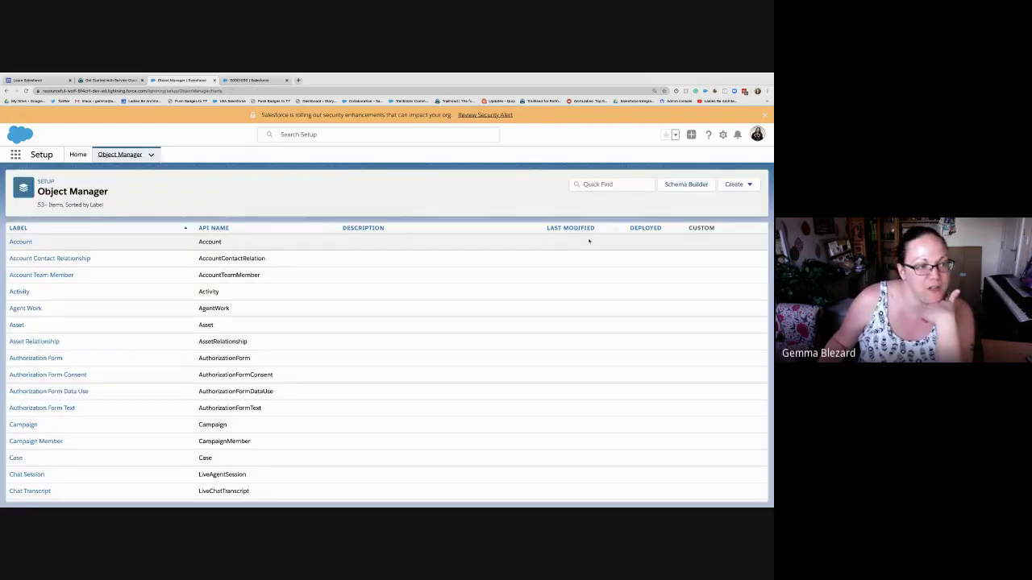
click(588, 240)
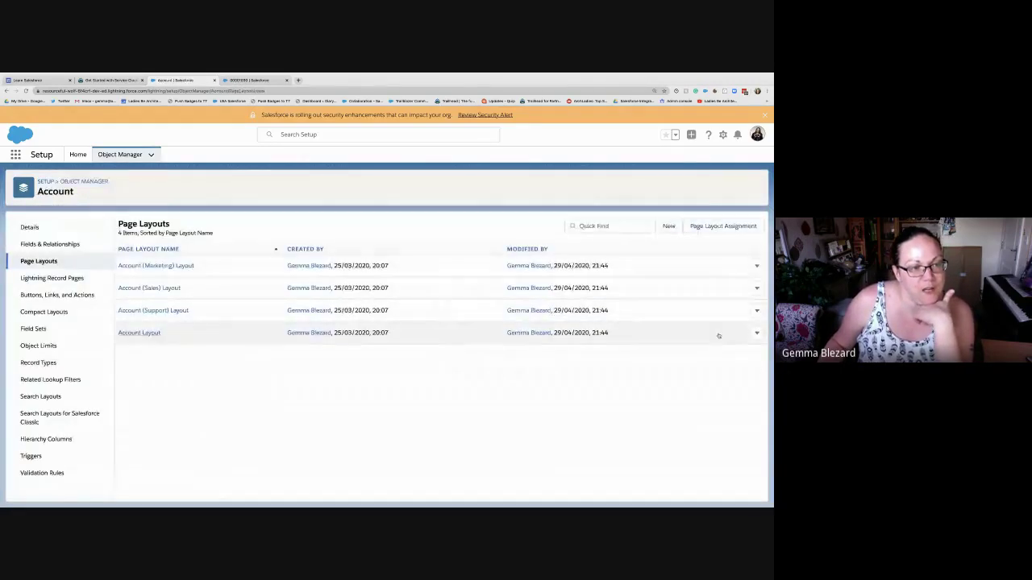
click(139, 333)
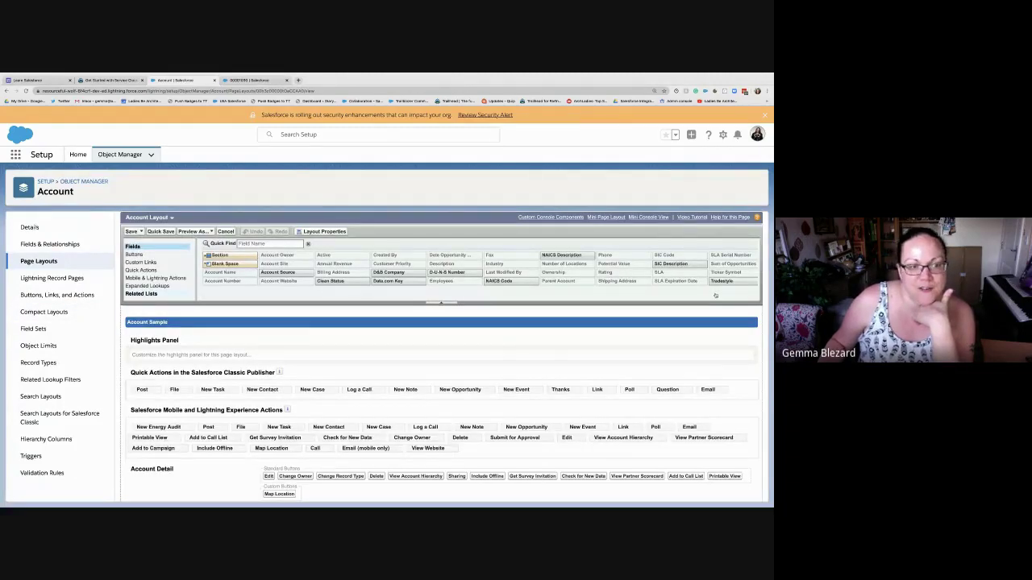
- Add the Entitlements related list between Opportunities and Energy Audits and quick-save the layout, overwriting users' related list customizations
click(141, 294)
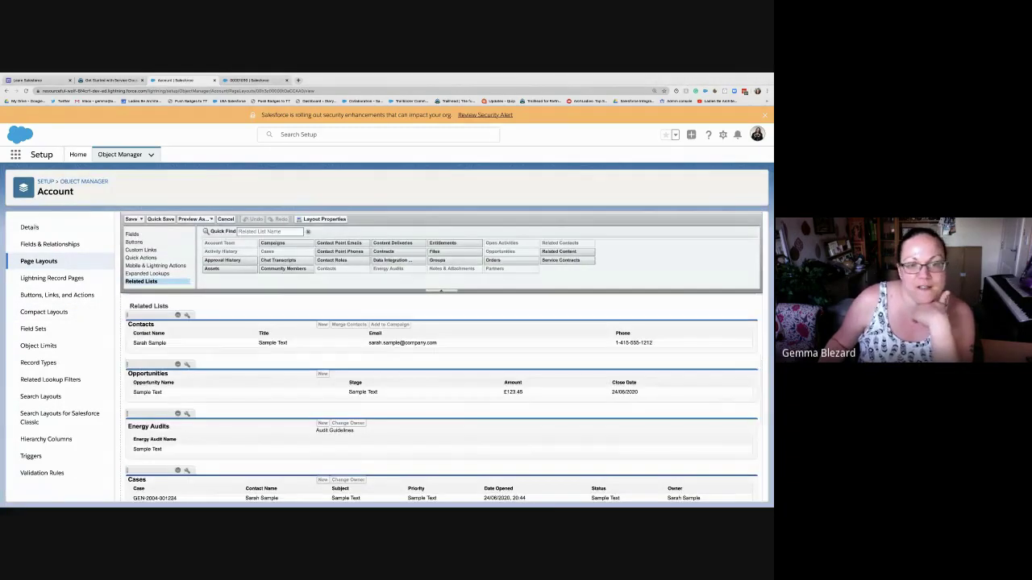
drag(447, 244, 299, 403)
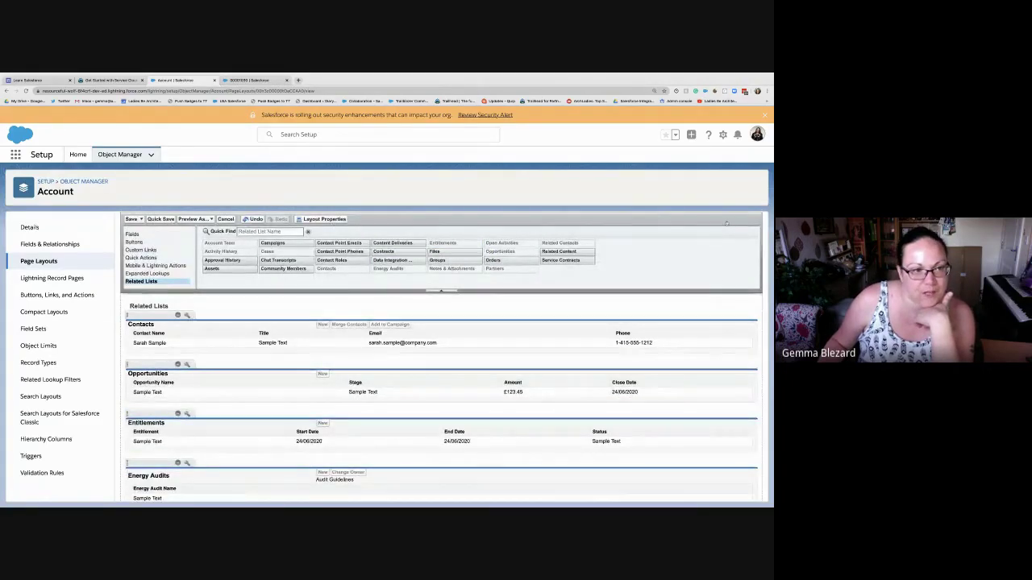
click(161, 219)
click(401, 389)
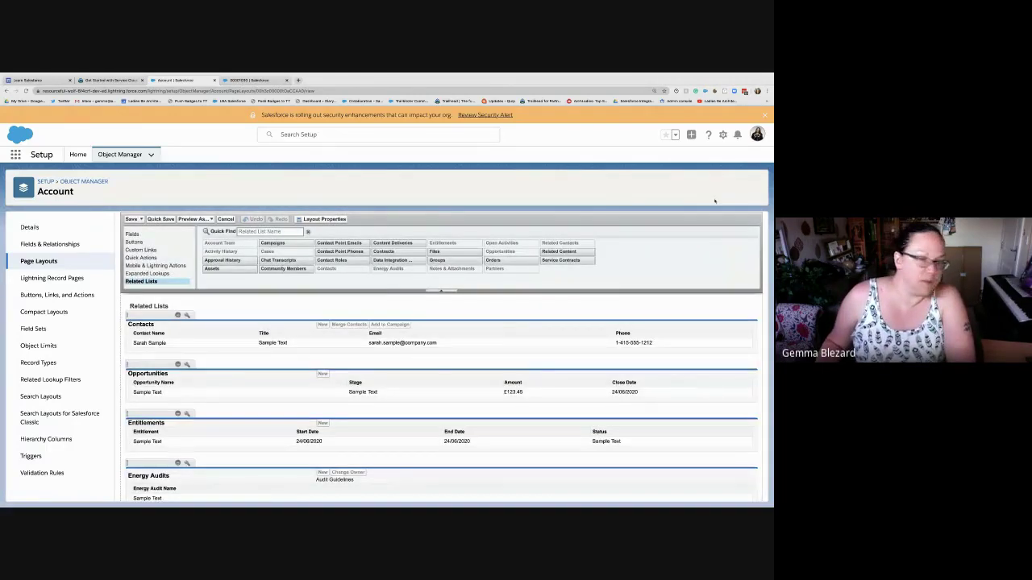
- In another Account page layout, add the Entitlements related list between Contacts and Cases and save, overwriting users' related list customizations
scroll(749, 329, up, 10)
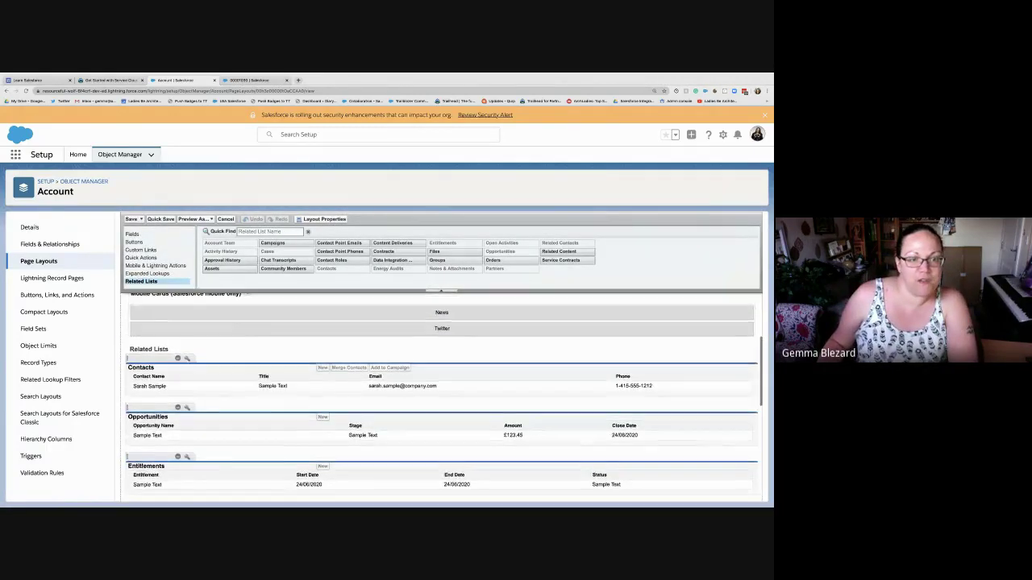
scroll(750, 329, up, 5)
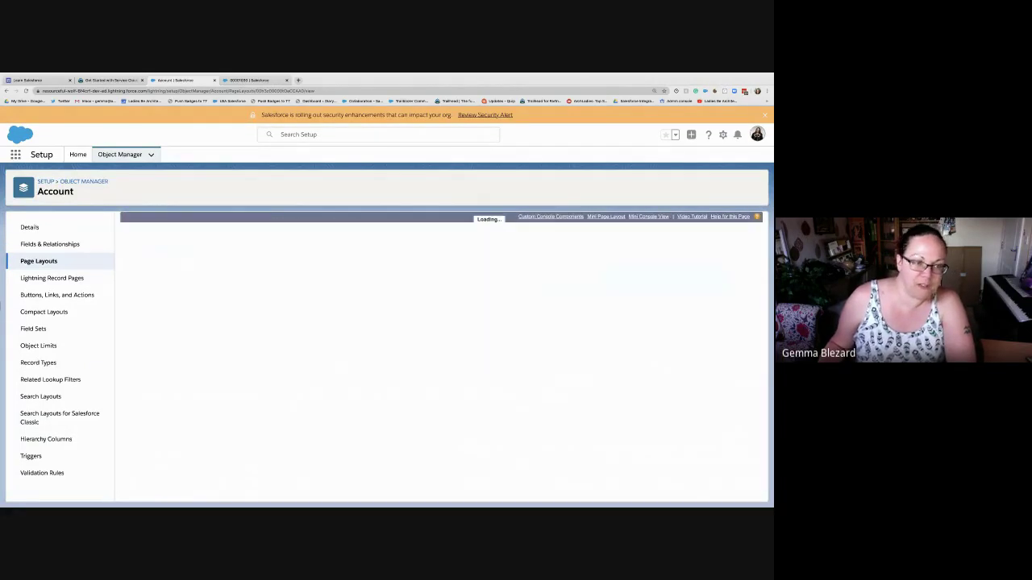
scroll(749, 407, down, 10)
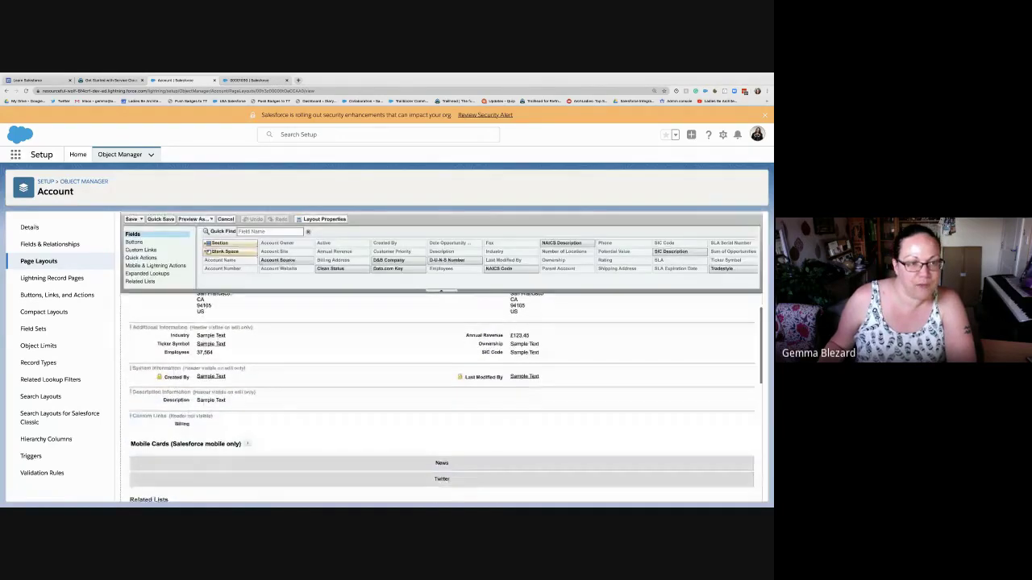
scroll(748, 407, up, 5)
click(142, 281)
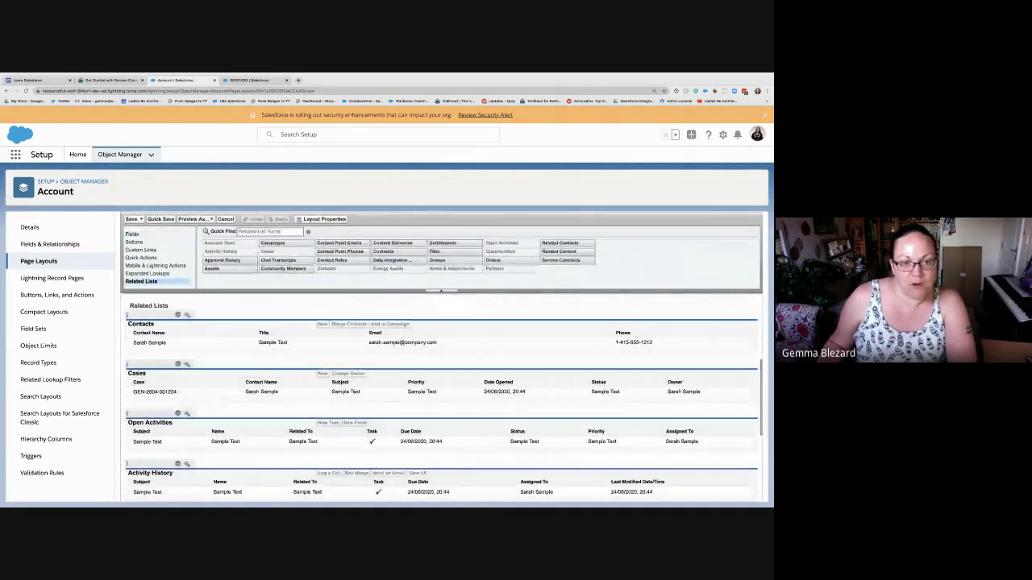
drag(443, 243, 322, 367)
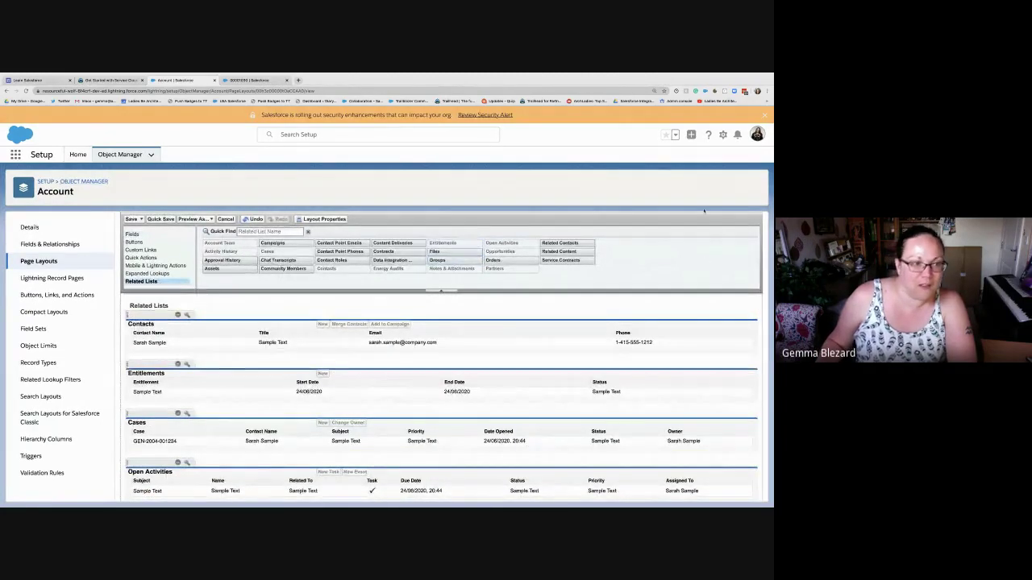
click(131, 219)
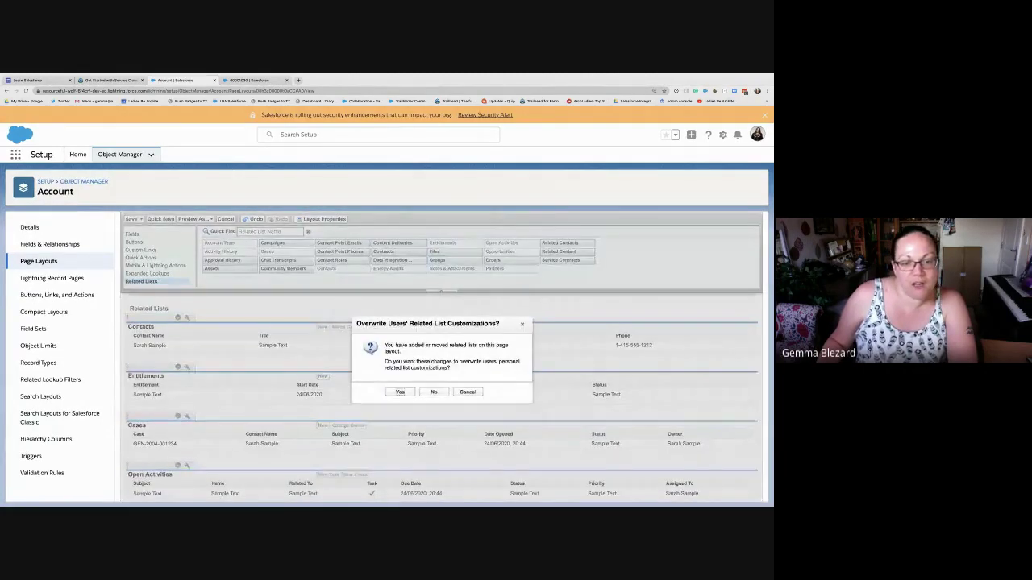
click(400, 392)
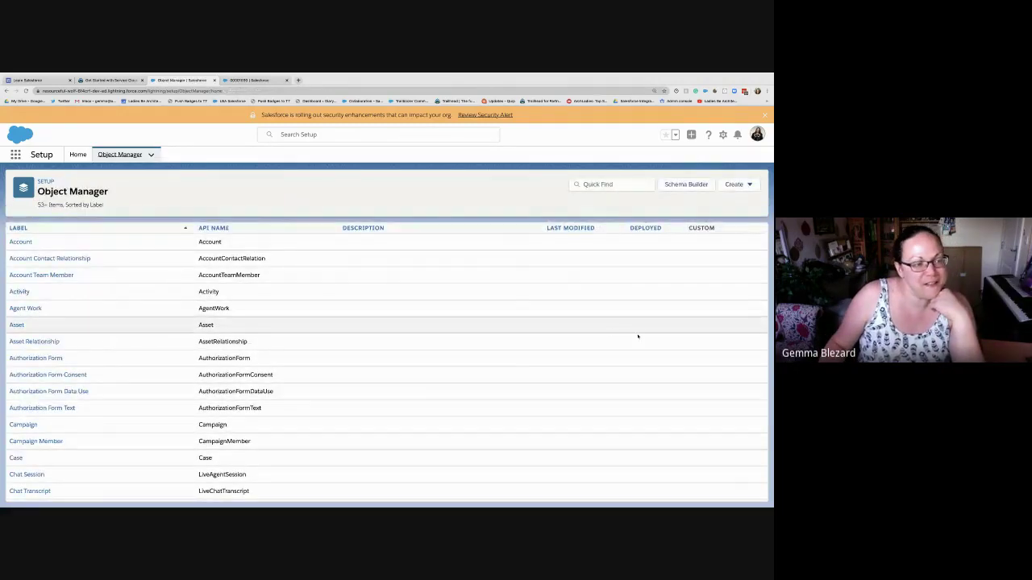
- Open the Asset object's page layouts and edit Asset Layout
click(17, 325)
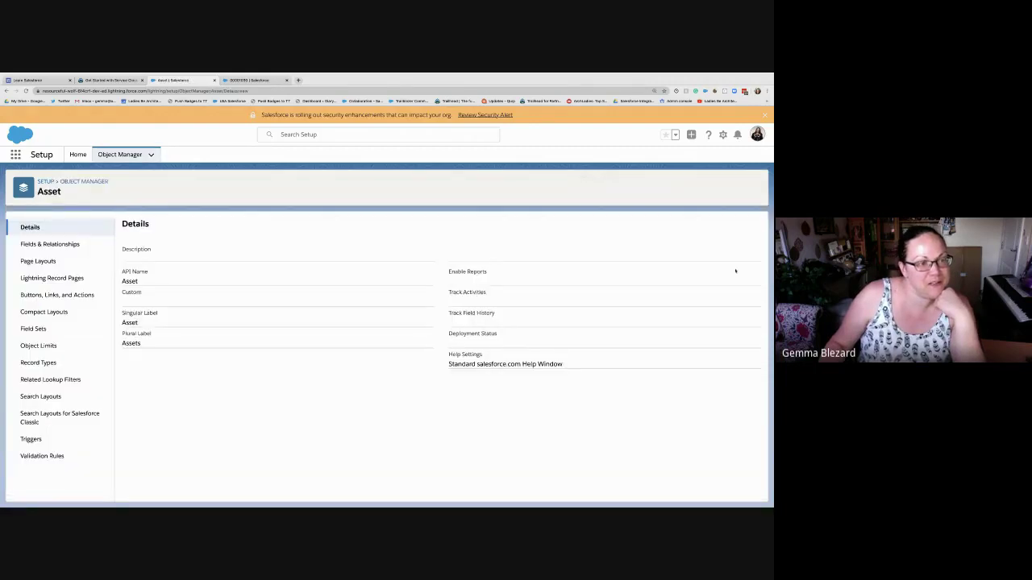
click(38, 261)
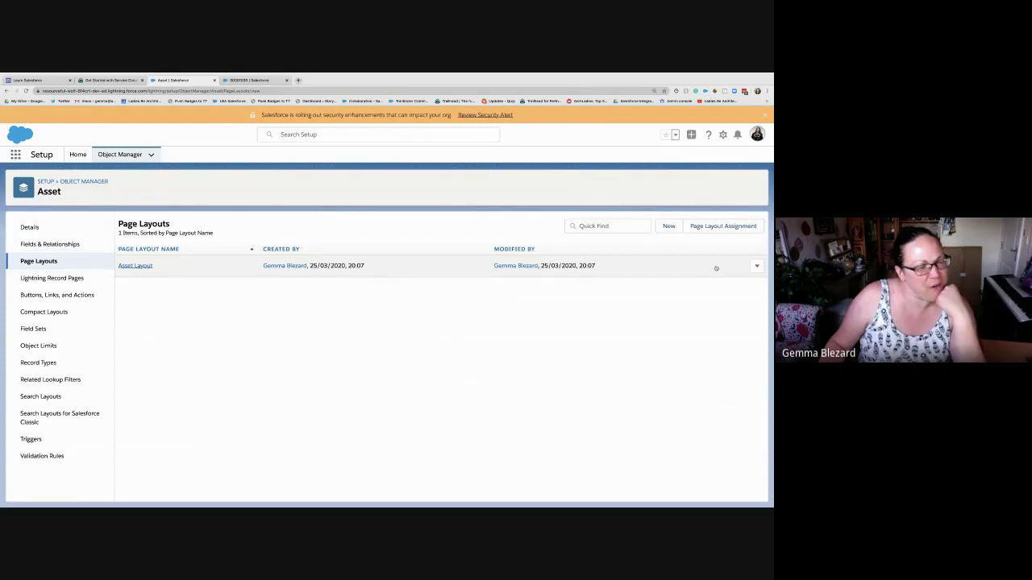
click(715, 267)
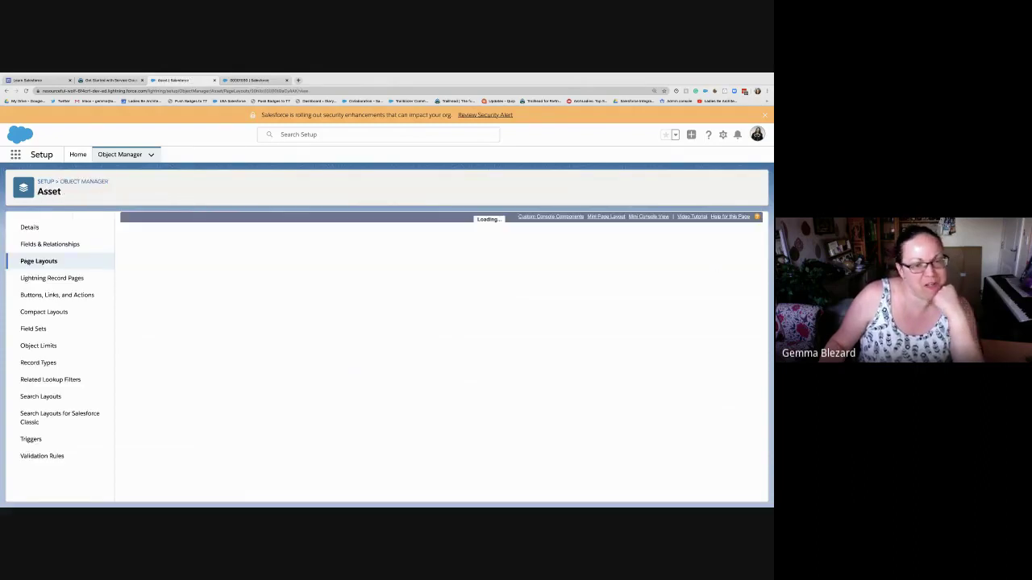
- Add the Entitlements related list between Cases and Open Activities on the asset layout and save, overwriting users' related list customizations
scroll(129, 394, down, 3)
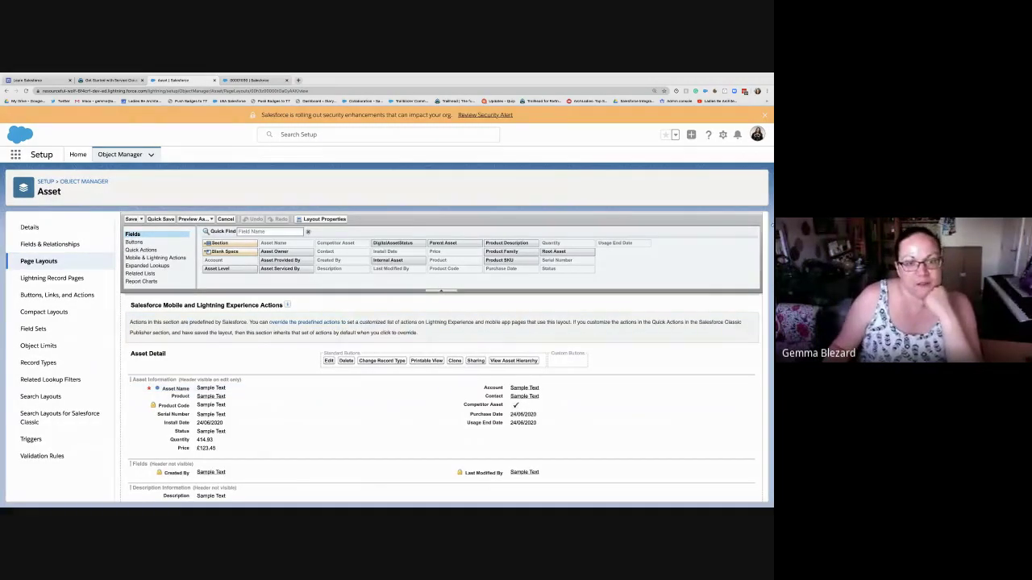
click(142, 274)
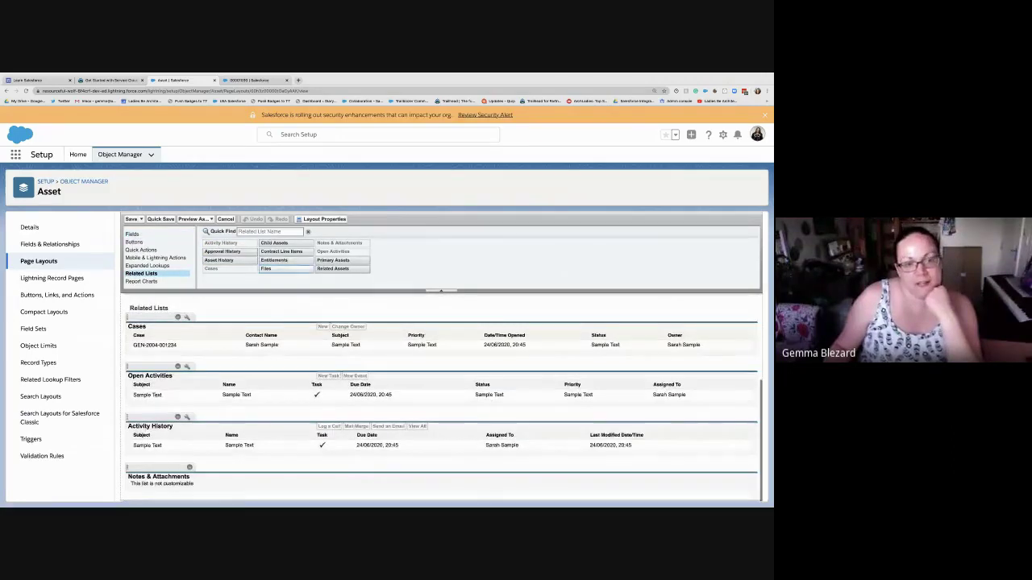
drag(274, 260, 299, 371)
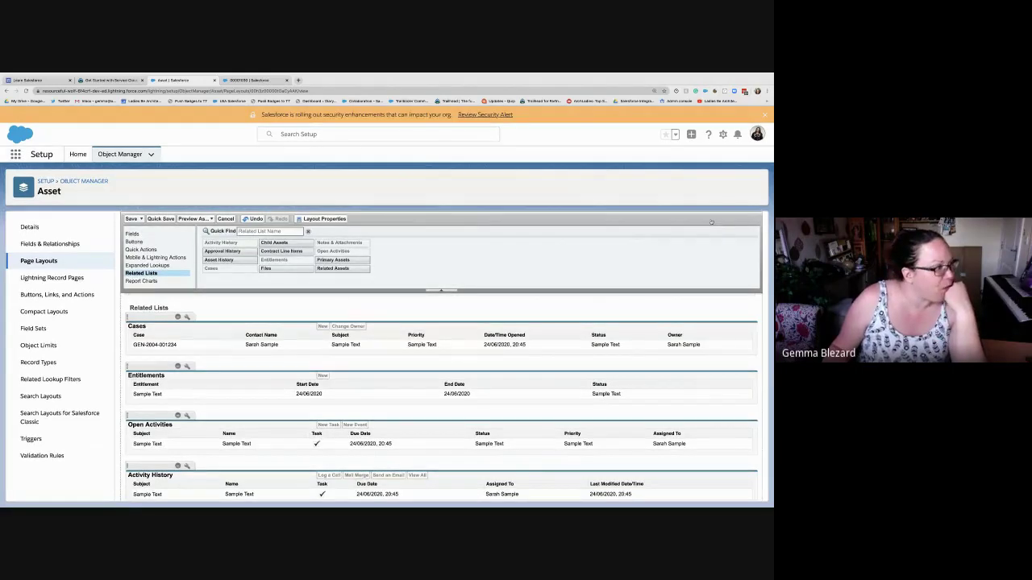
click(131, 219)
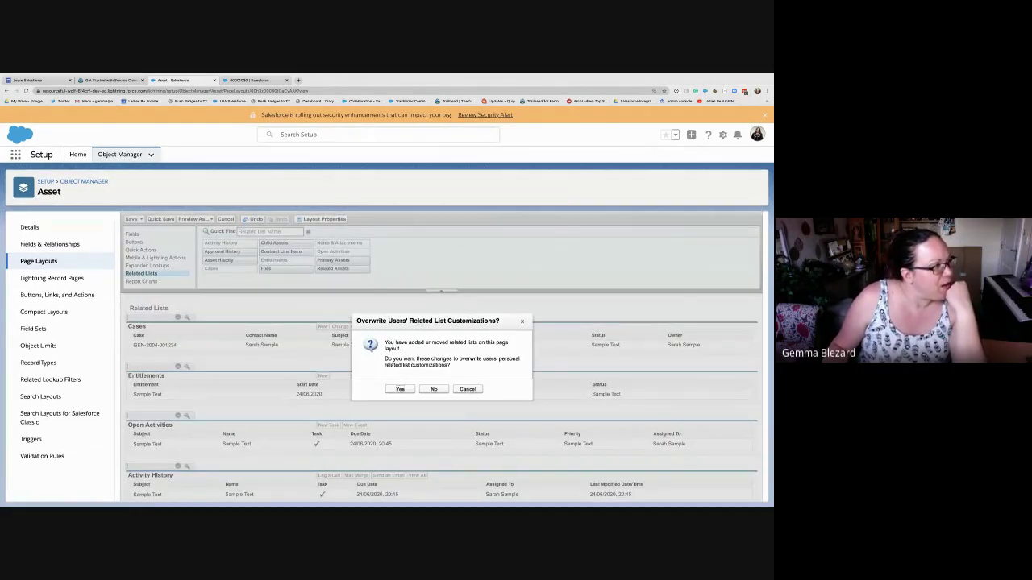
click(400, 389)
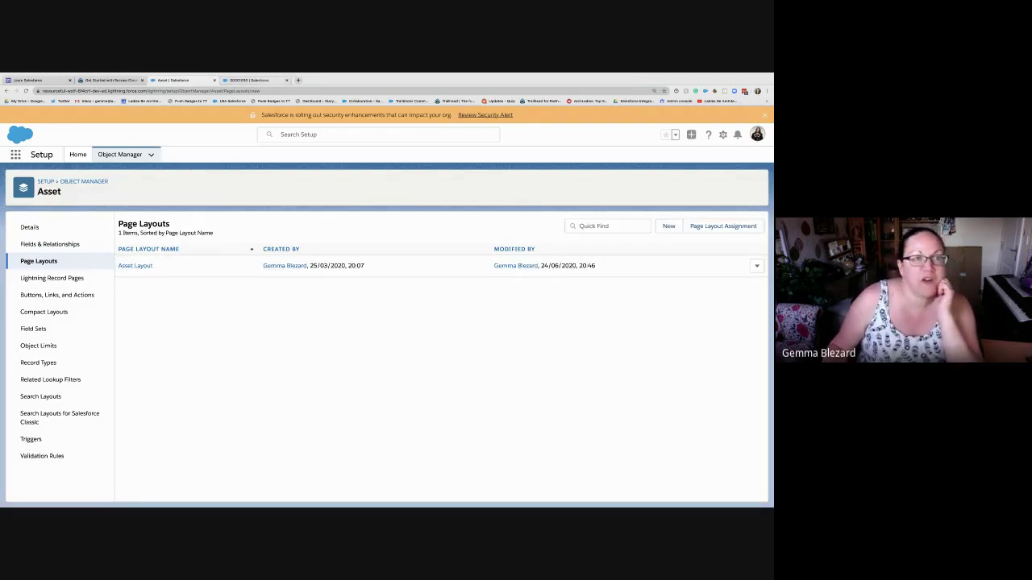
- Switch to the Ursa Major Solar service console and find and open the Entitlements item
click(250, 80)
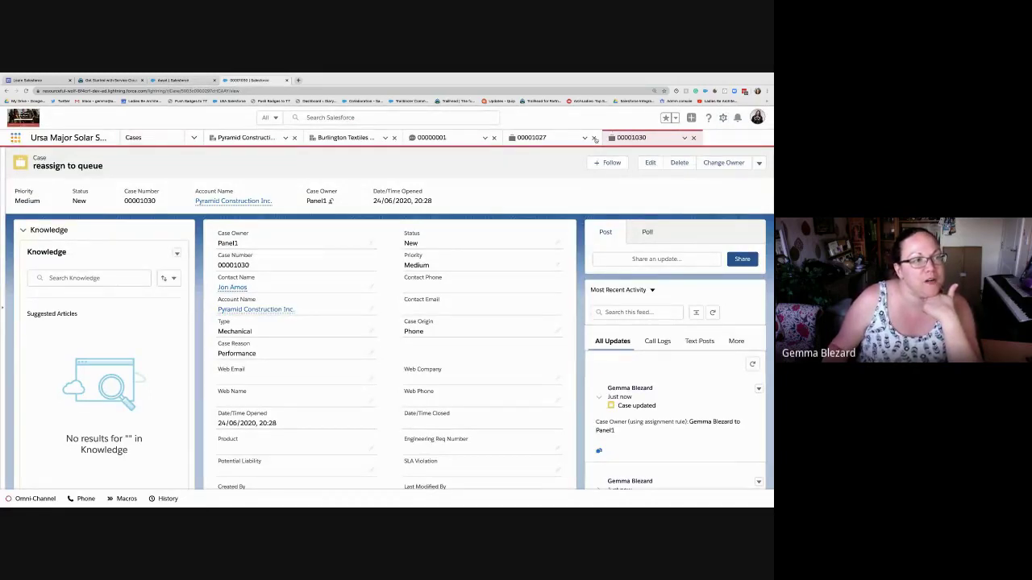
click(15, 138)
text(entitl)
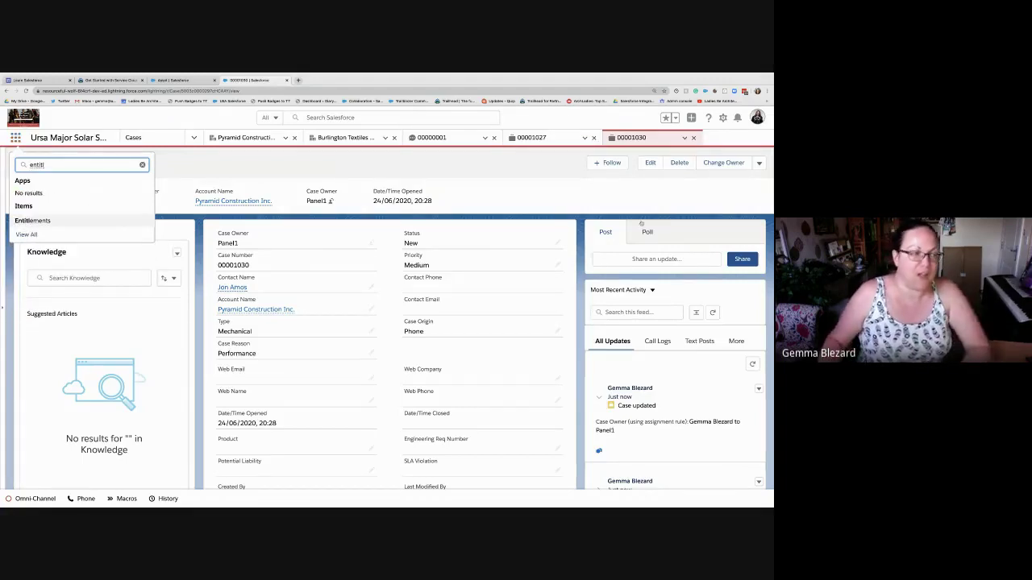
key(Down)
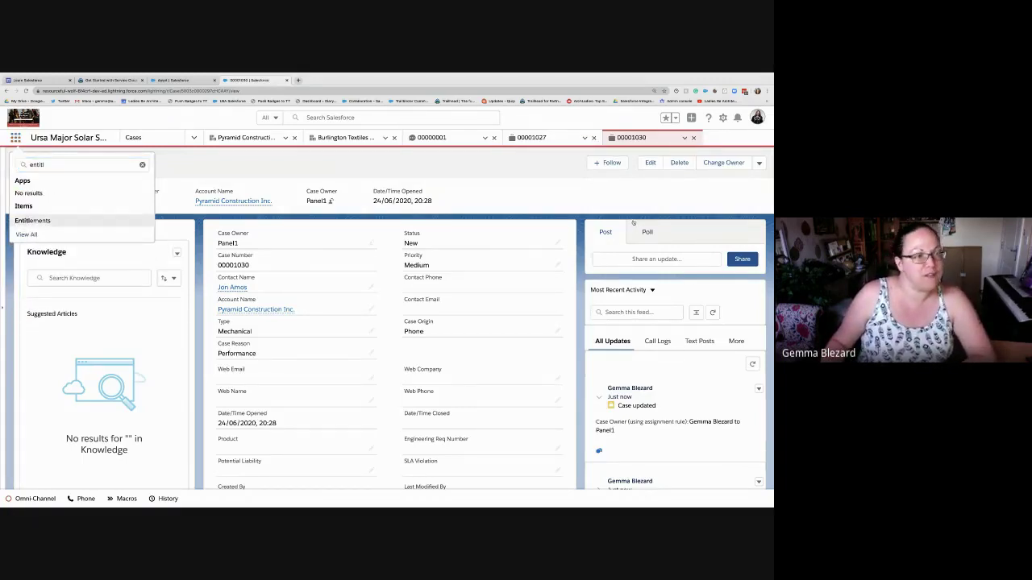
key(Return)
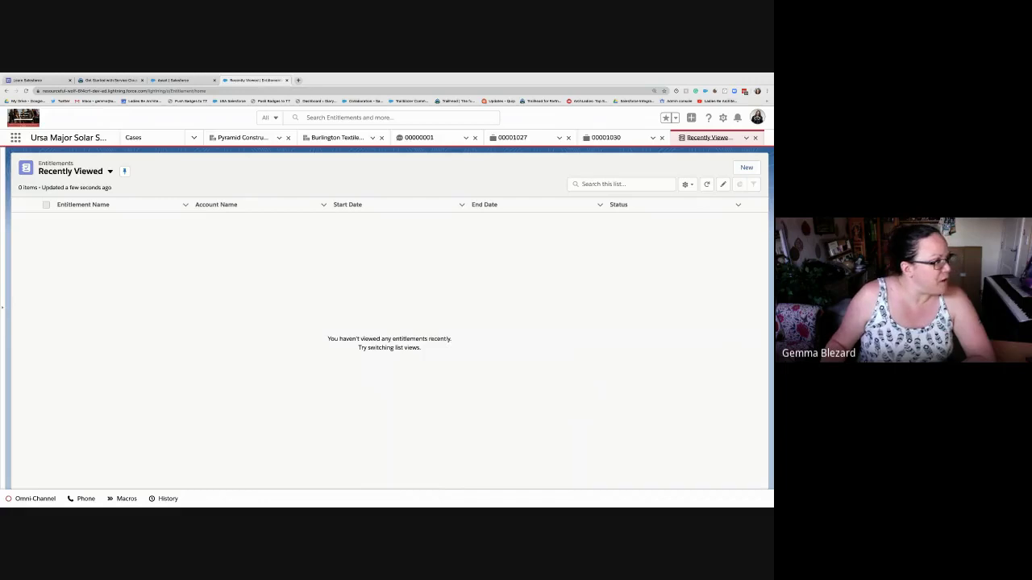
- Start a new entitlement and name it Standard Phone Support
click(747, 168)
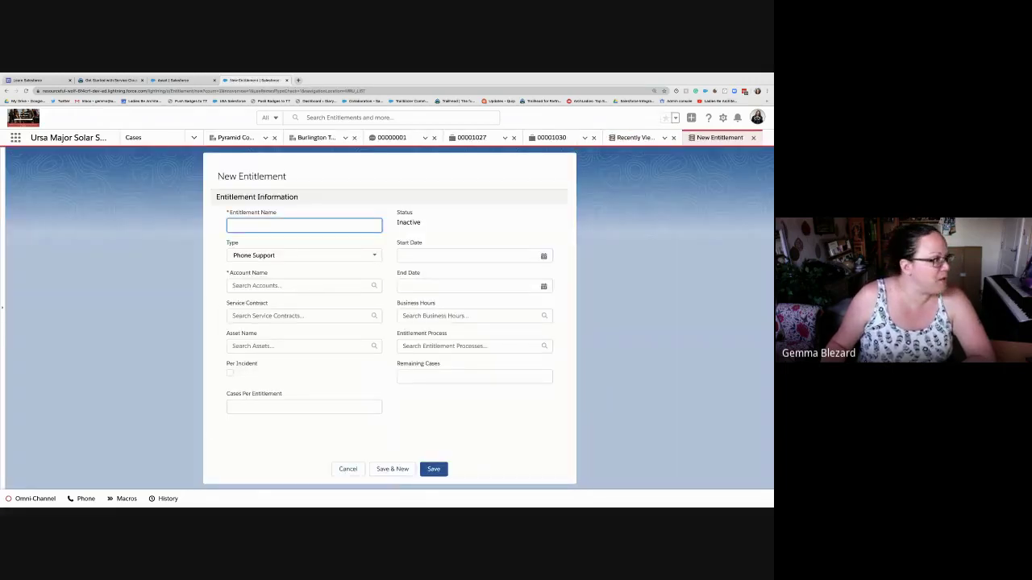
text(Stand)
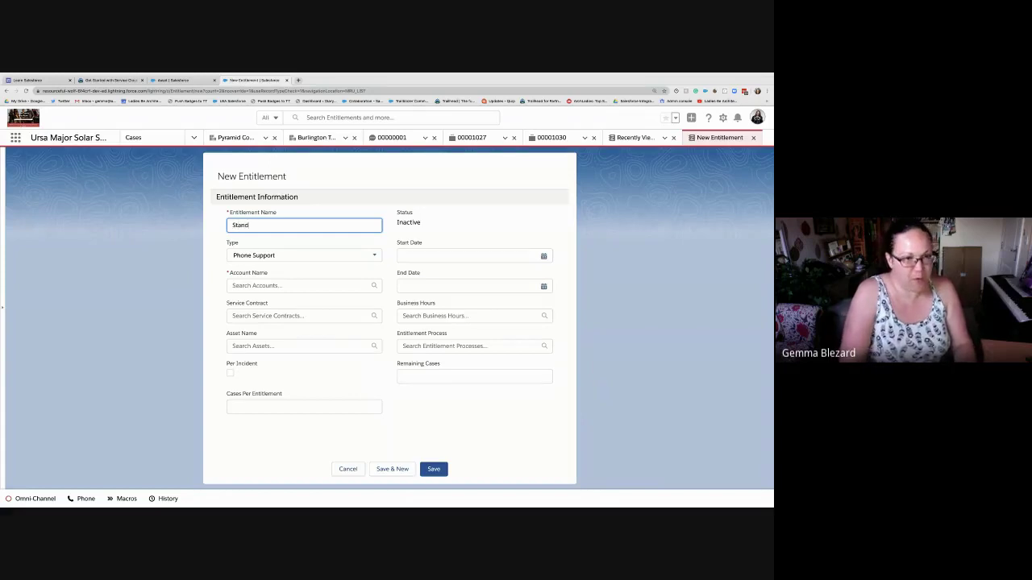
text(ard Phone S)
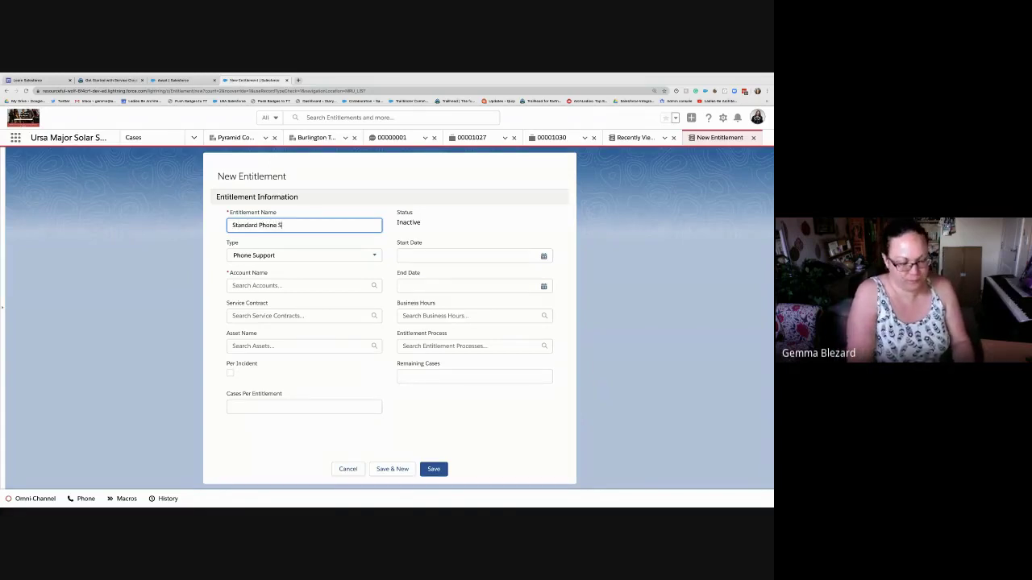
text(upport)
key(Tab)
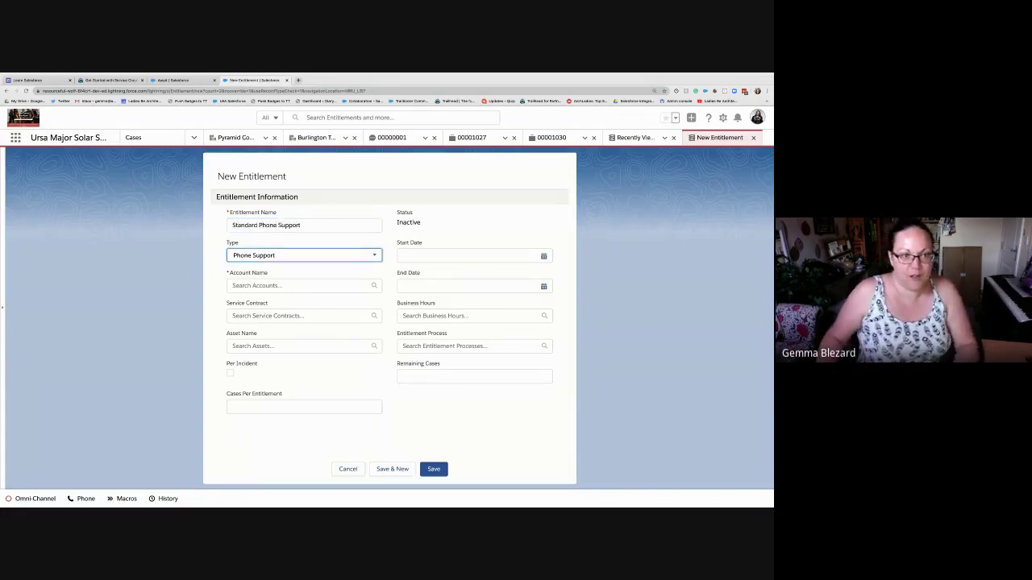
- Set the new entitlement's type to Phone Support
key(Down)
key(Down)
key(Down)
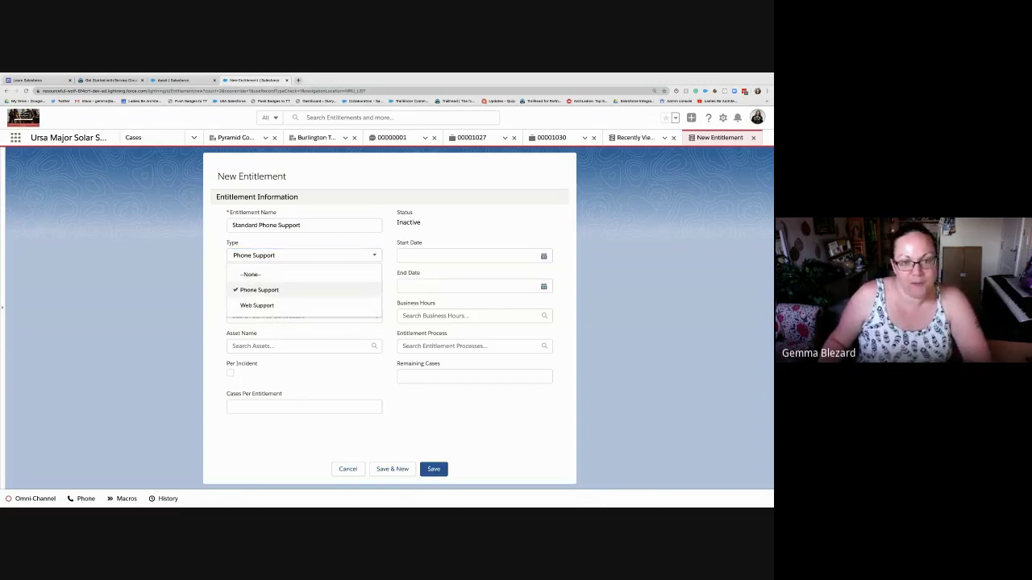
key(Return)
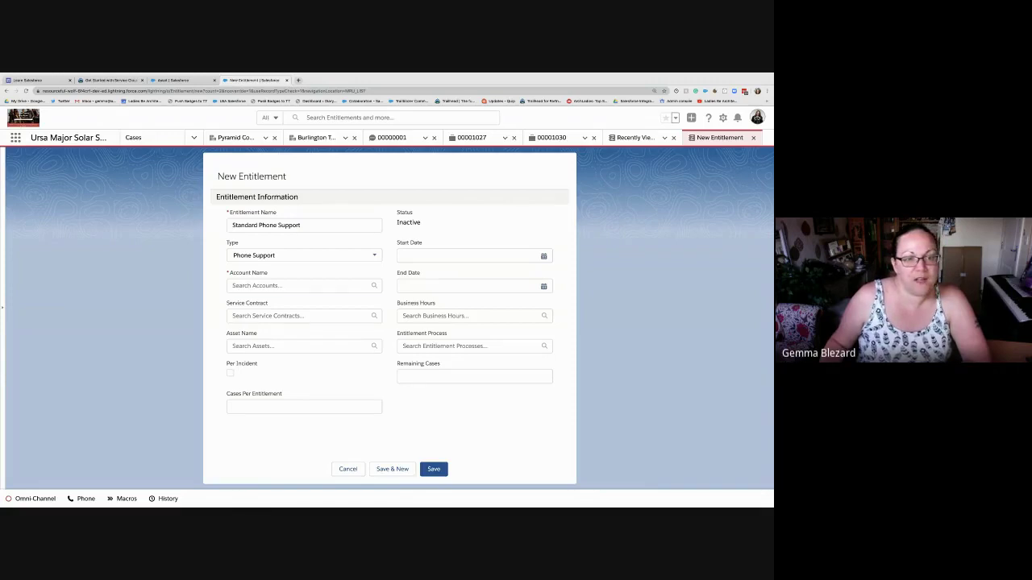
- Look up Dream in the entitlement's account name, start a new account named DreamHouse Realty and try to save it
key(Tab)
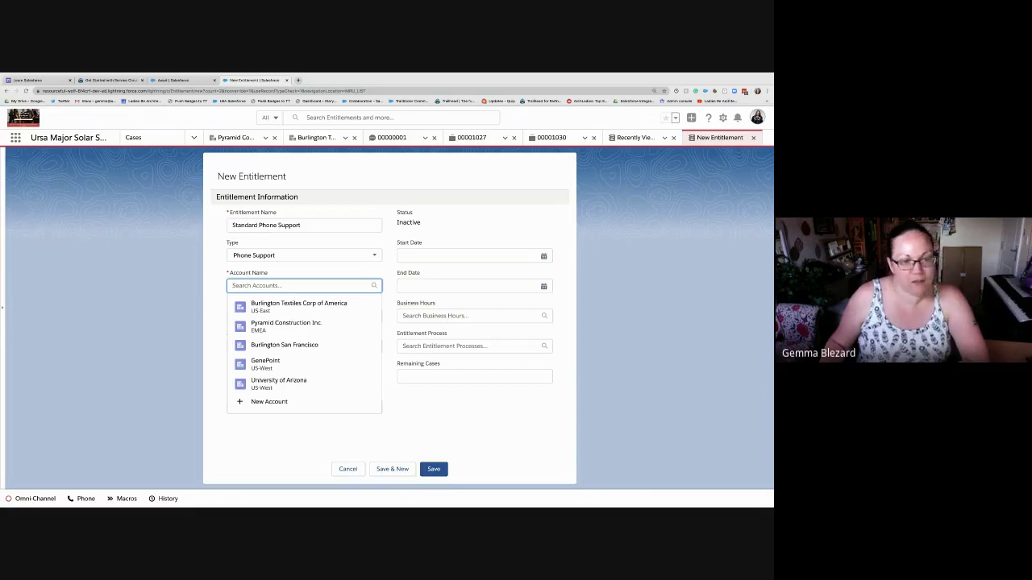
text(Dream)
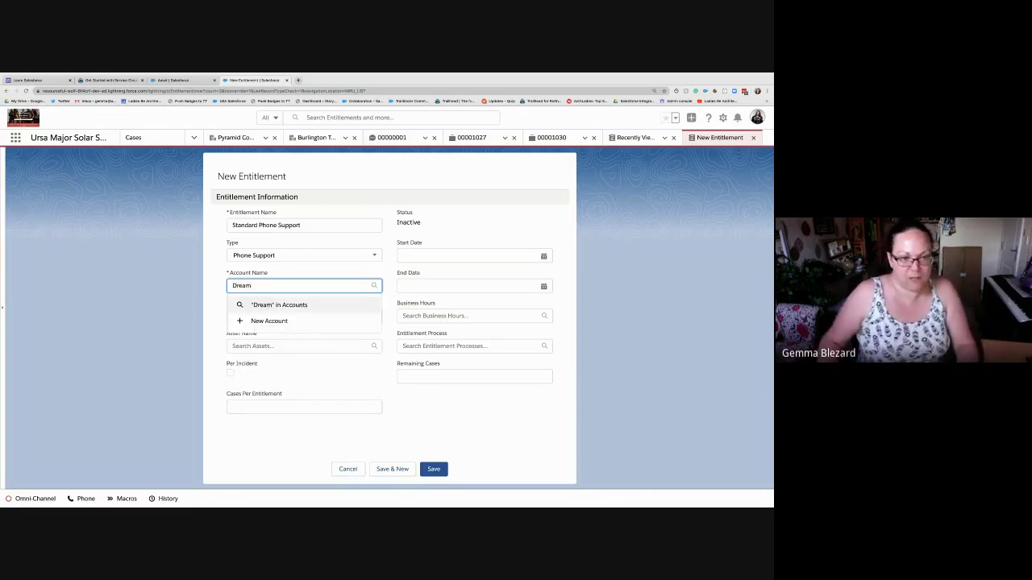
click(269, 321)
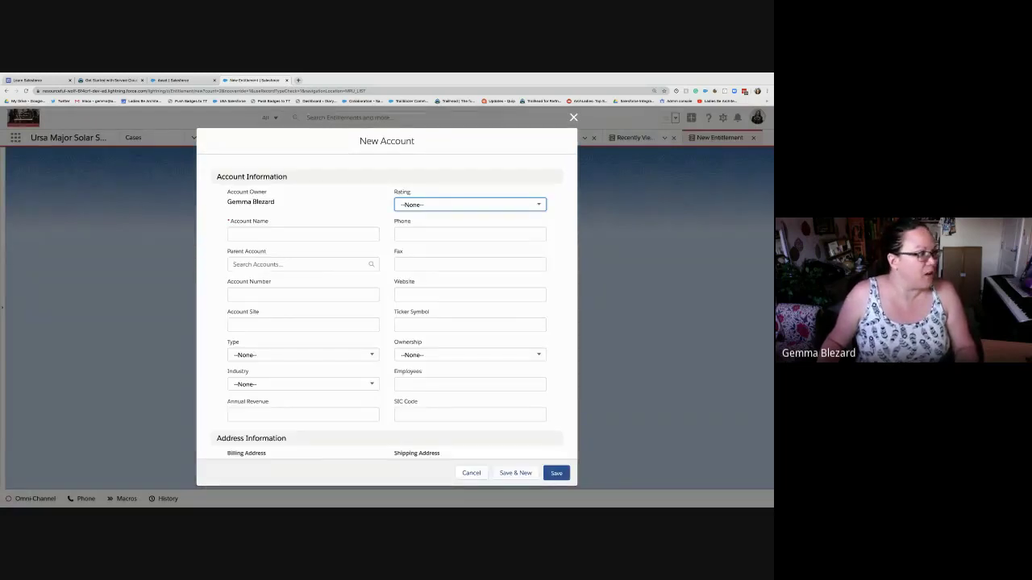
click(276, 234)
text(Dream)
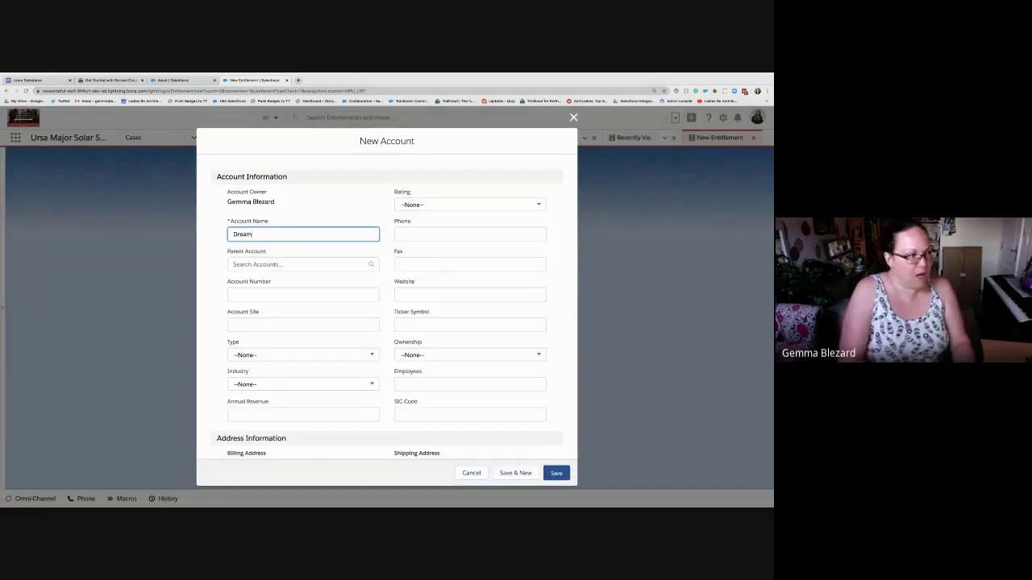
text(House Realty)
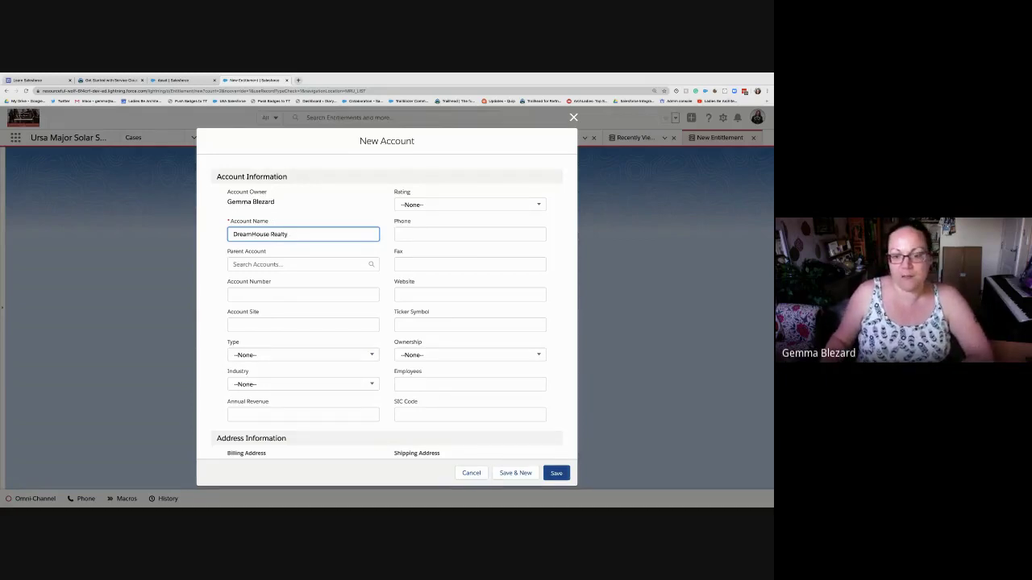
click(557, 473)
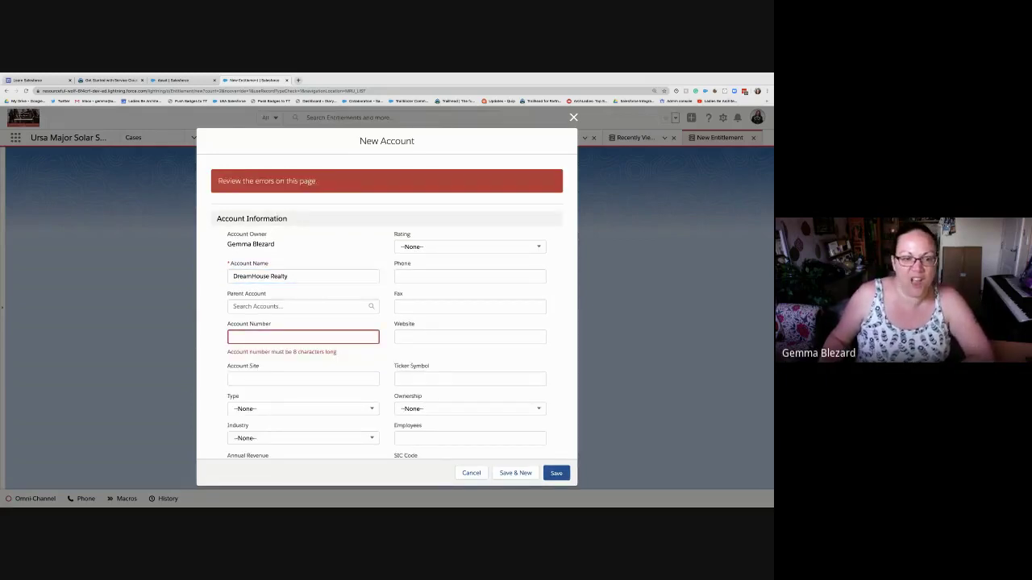
- Enter an eight-character account number for DreamHouse Realty and save the account
click(304, 337)
text(123)
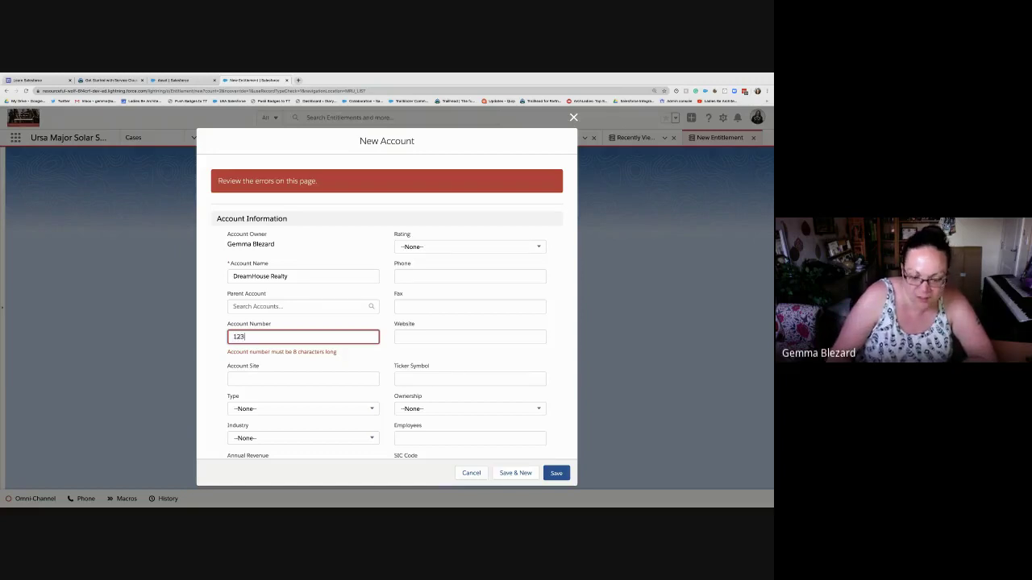
text(45678)
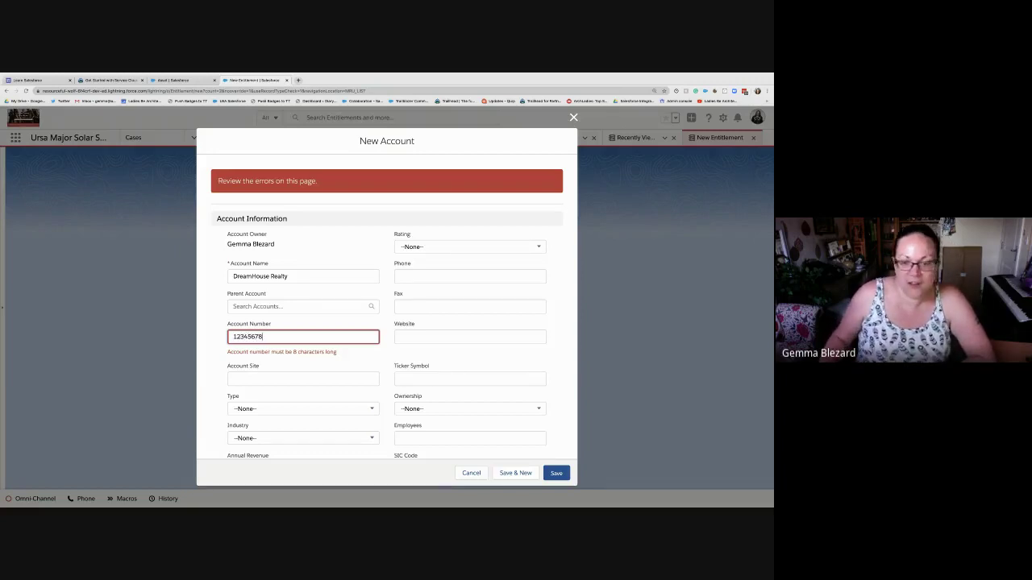
click(557, 473)
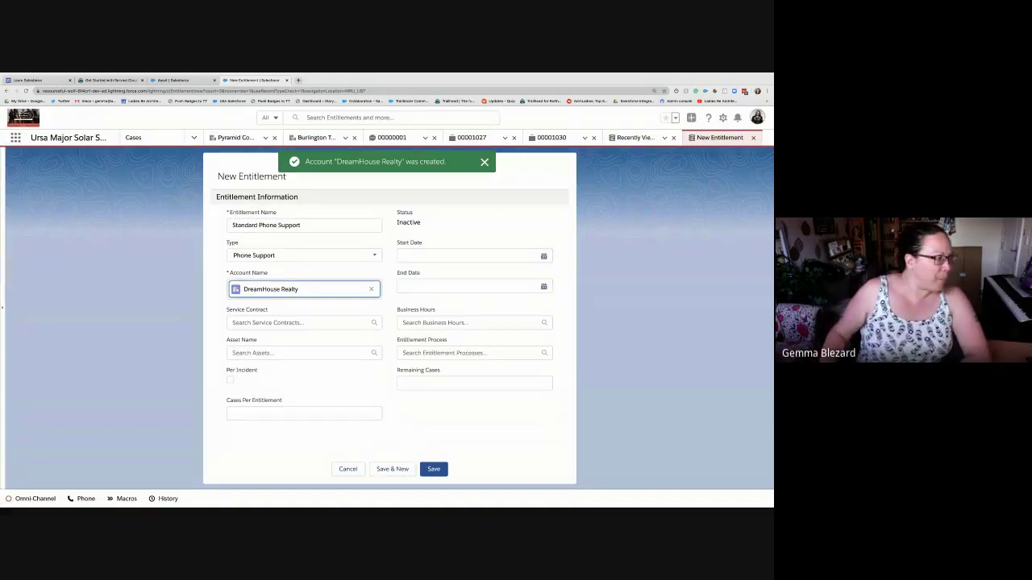
- Set the entitlement's start date to 24/06/2020 and end date to 24/06/2021, and save the entitlement
click(468, 256)
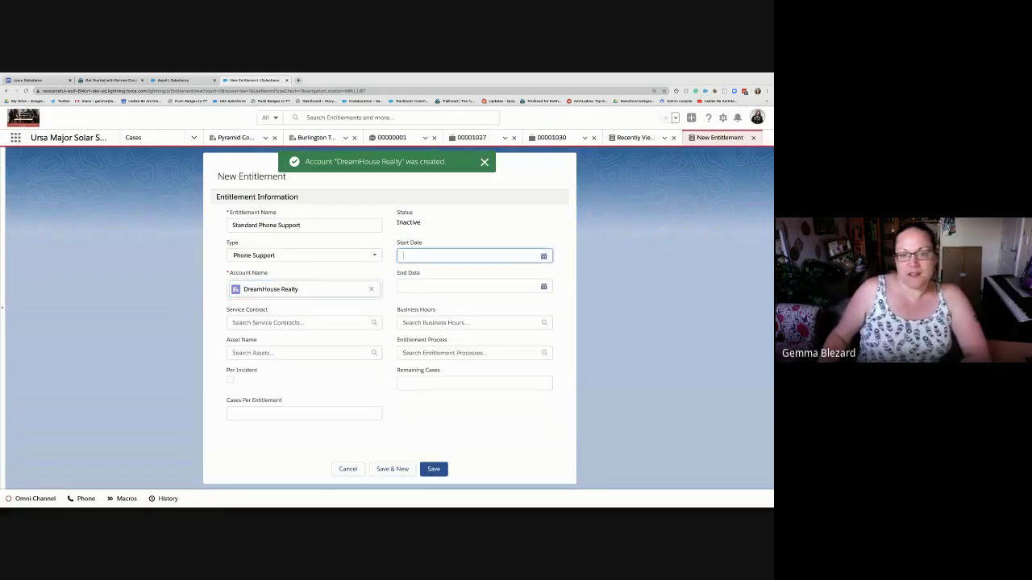
click(461, 414)
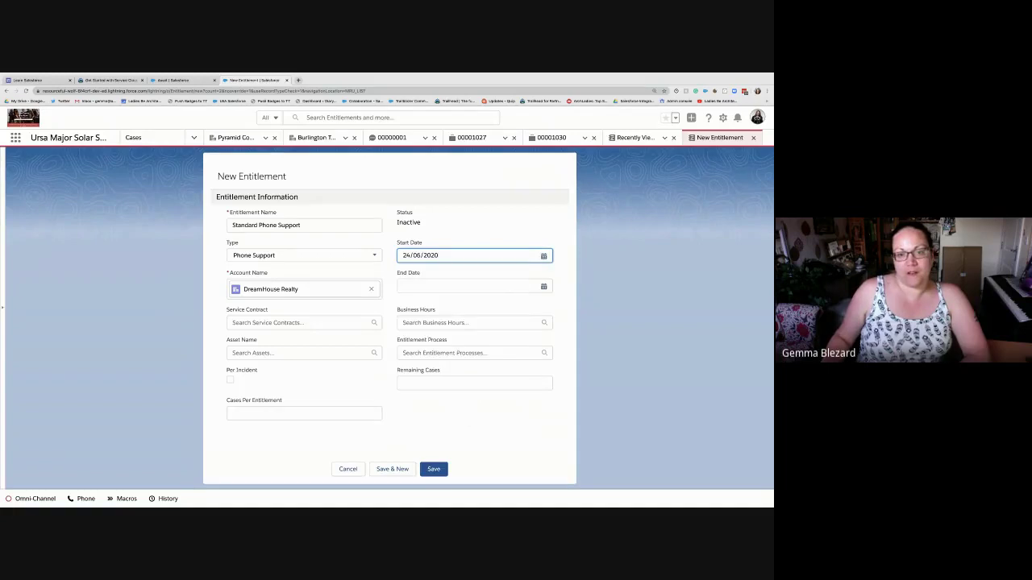
click(468, 286)
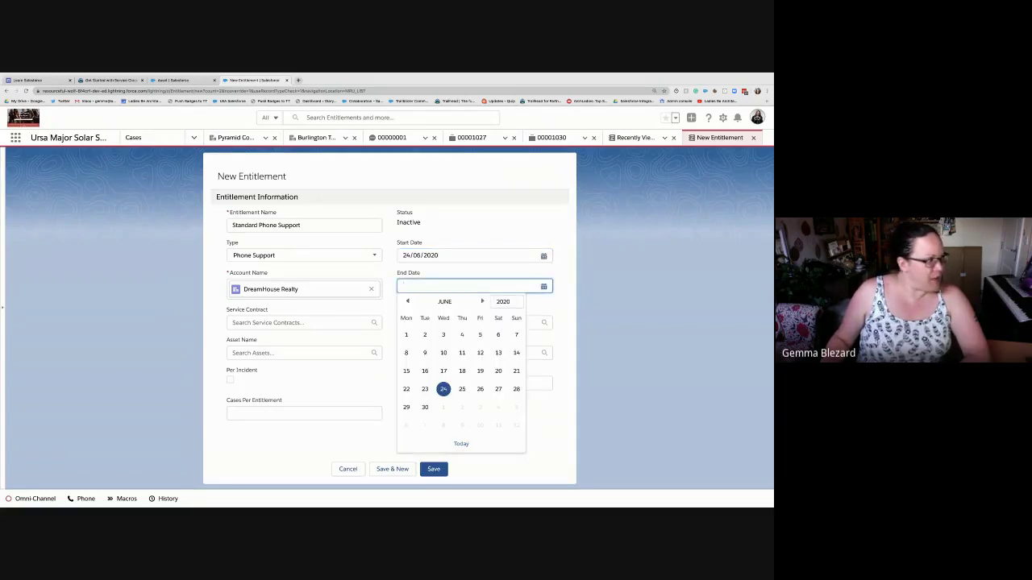
text(24/06/2021)
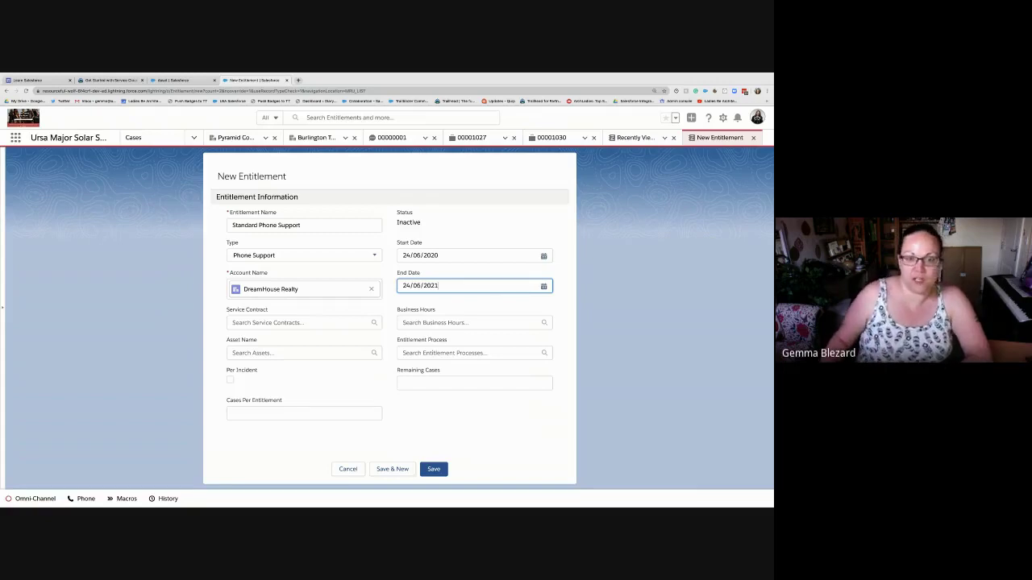
key(Tab)
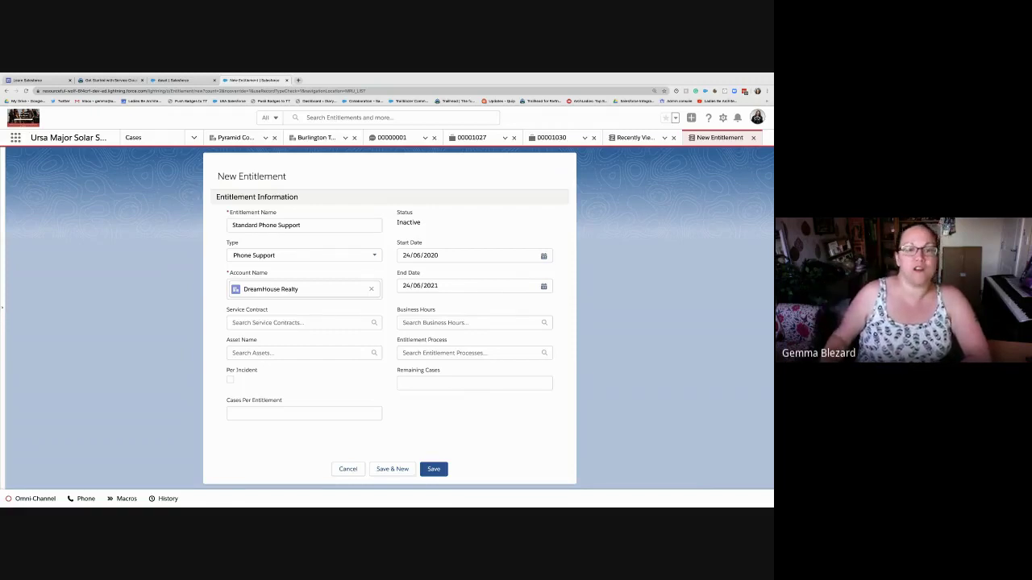
click(303, 413)
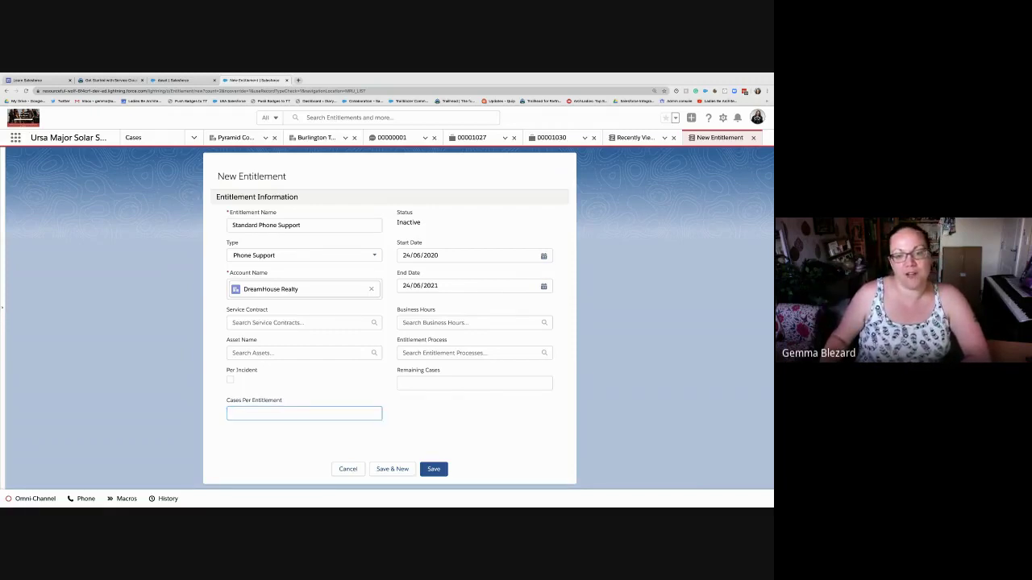
click(434, 469)
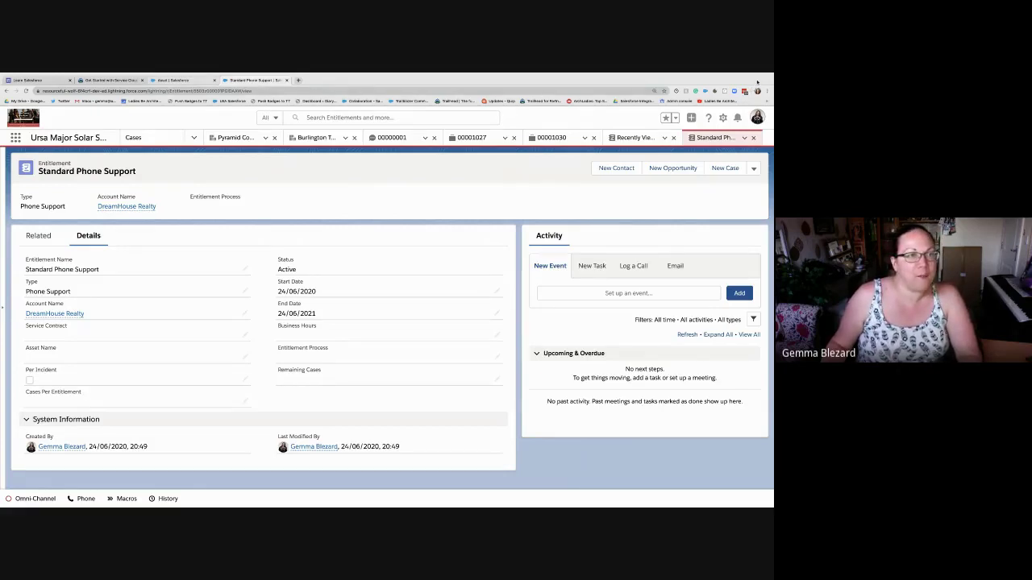
- Search Setup for entitlement, open Entitlement Templates and try to start a new template
click(179, 81)
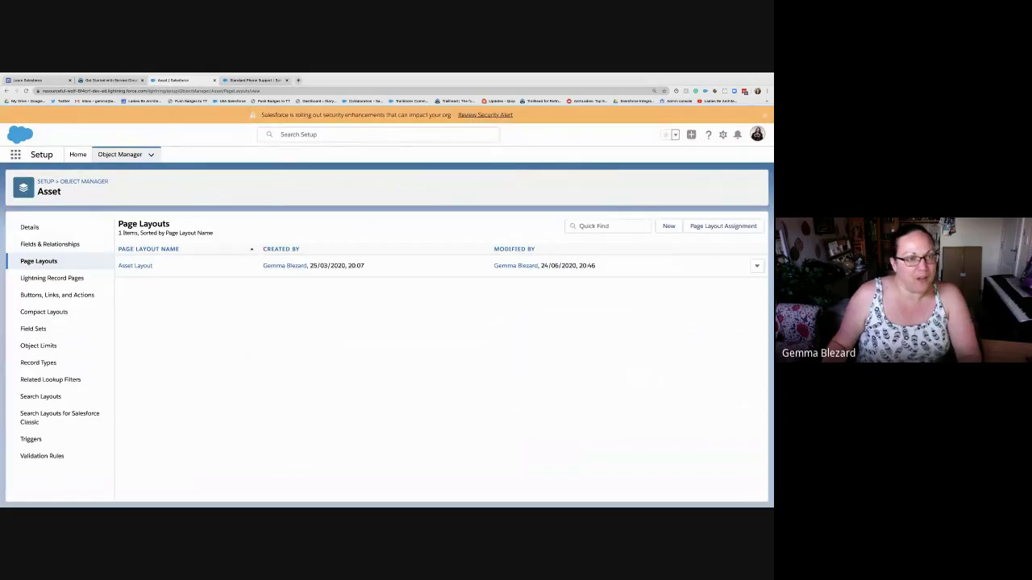
click(378, 134)
text(entitle)
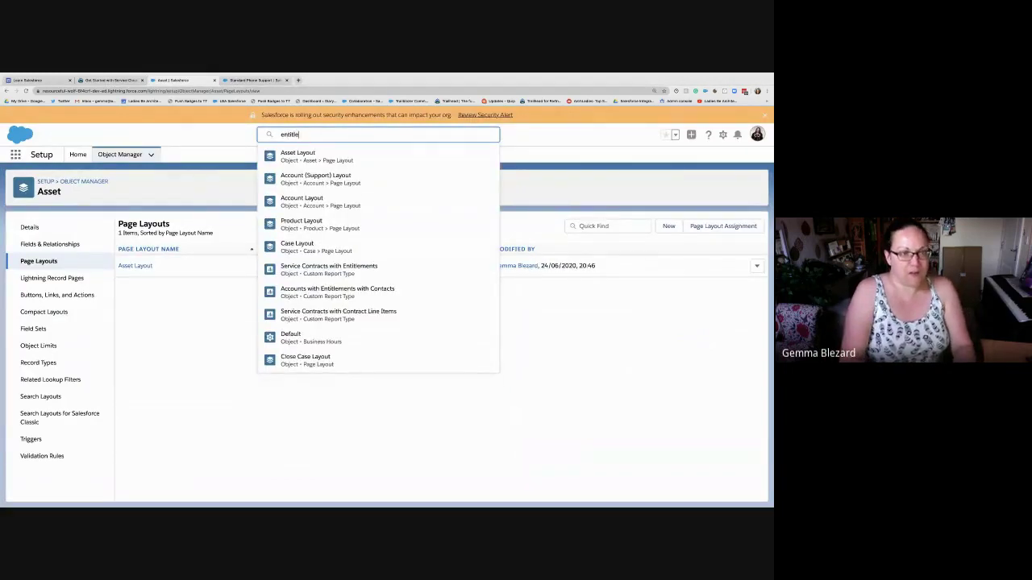
text(ment)
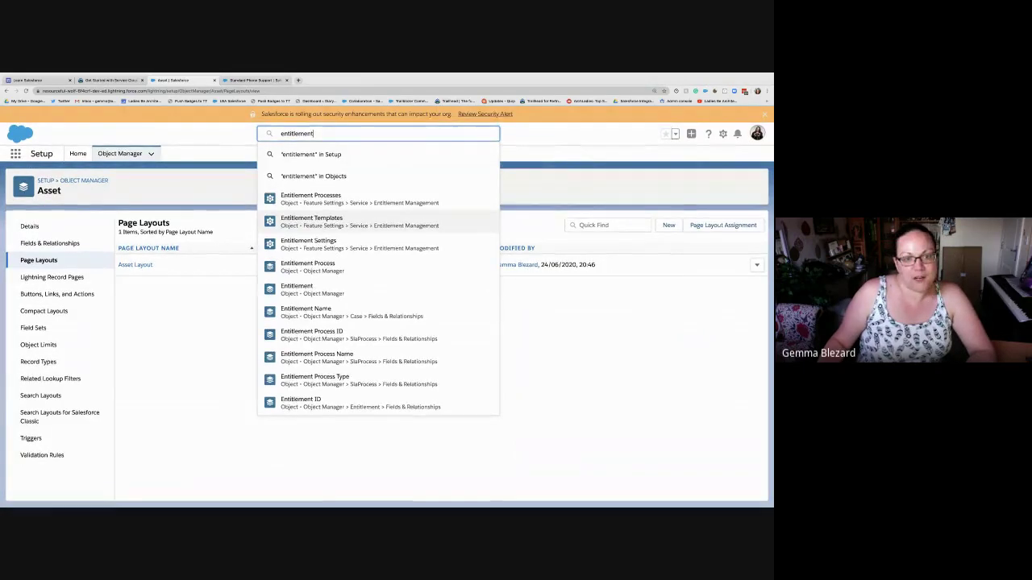
click(311, 221)
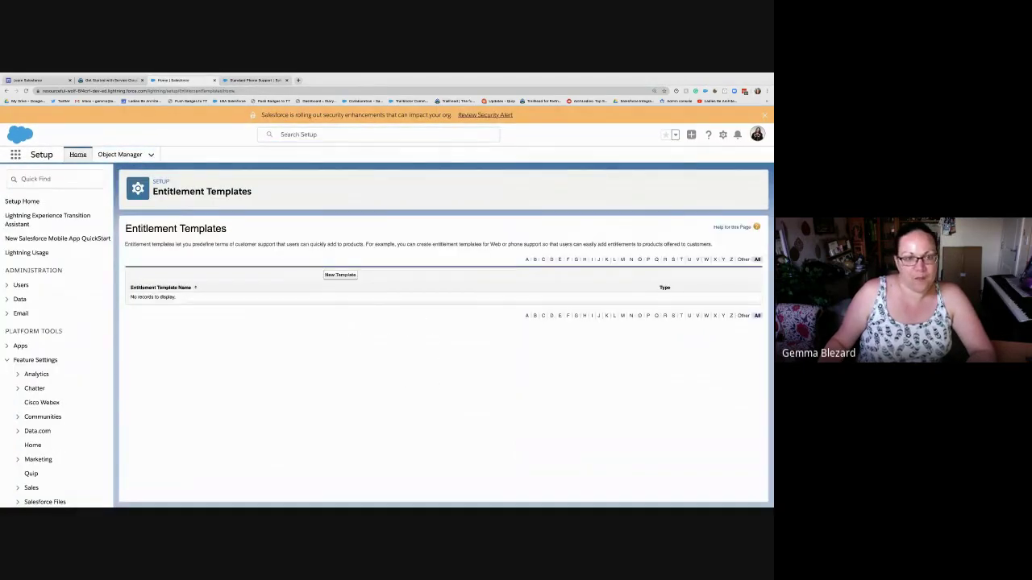
click(339, 274)
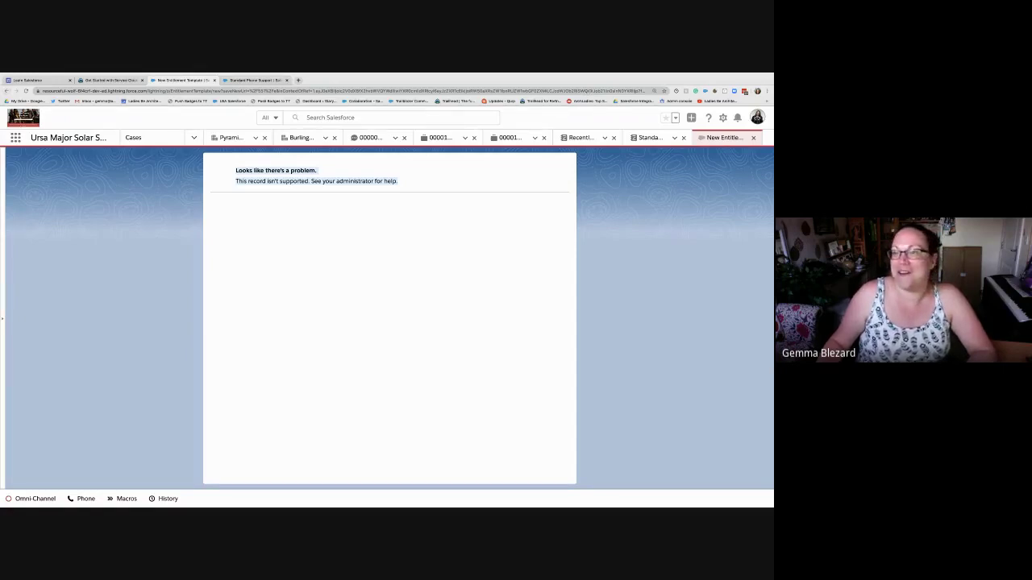
- Switch to Salesforce Classic and find and open Entitlement Templates in Setup
click(757, 117)
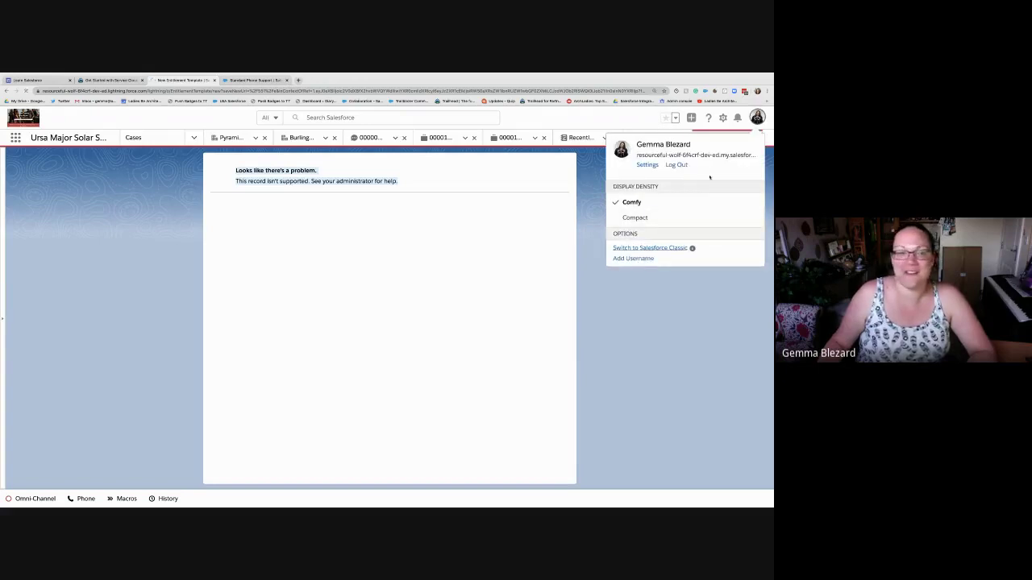
click(650, 247)
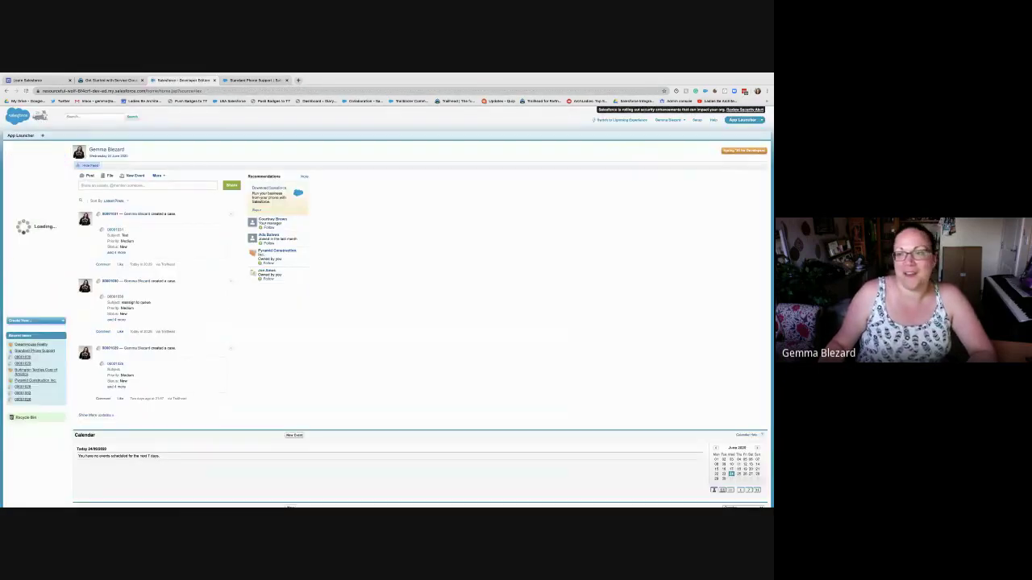
click(697, 120)
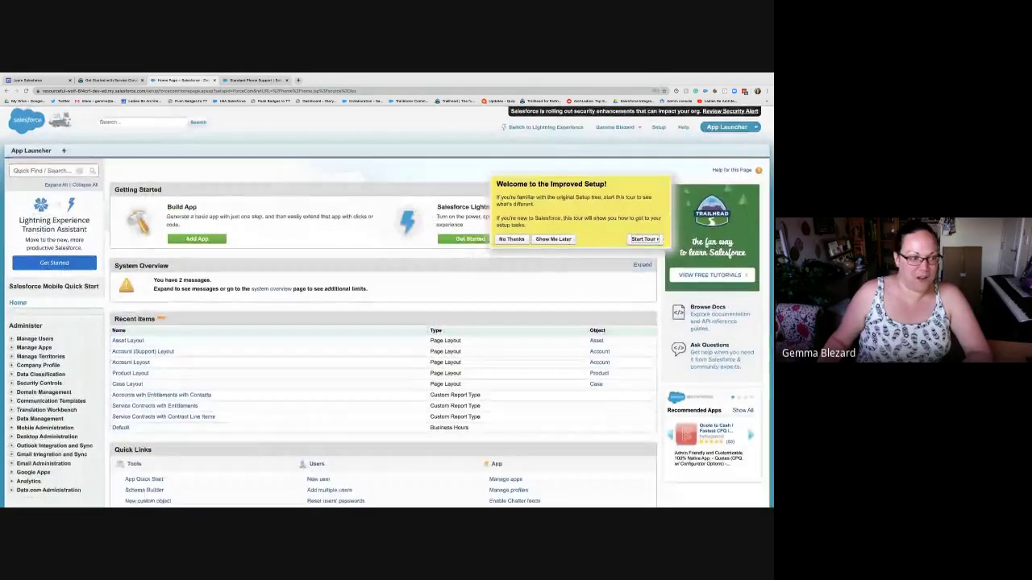
text(entitlem)
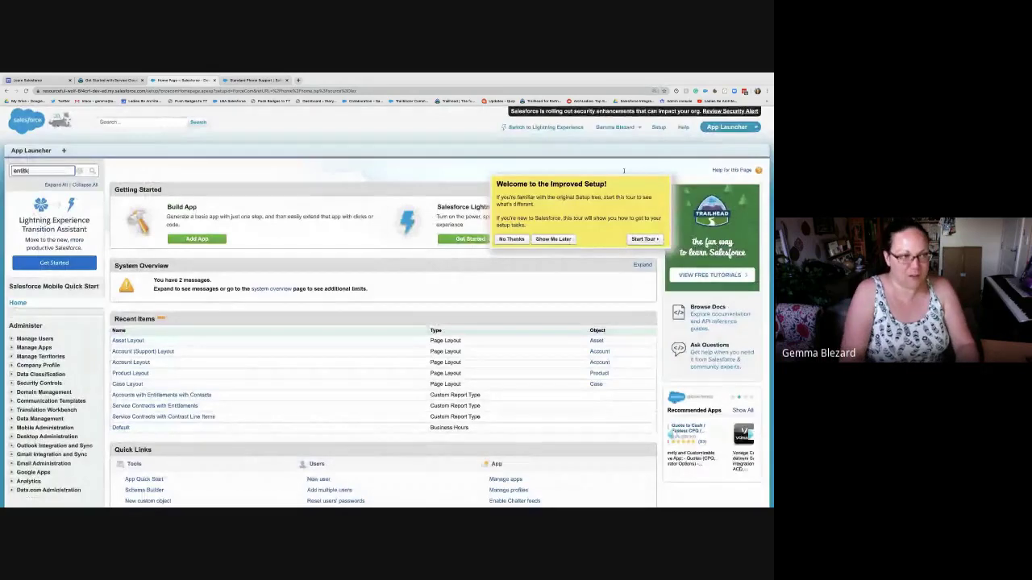
text(ent)
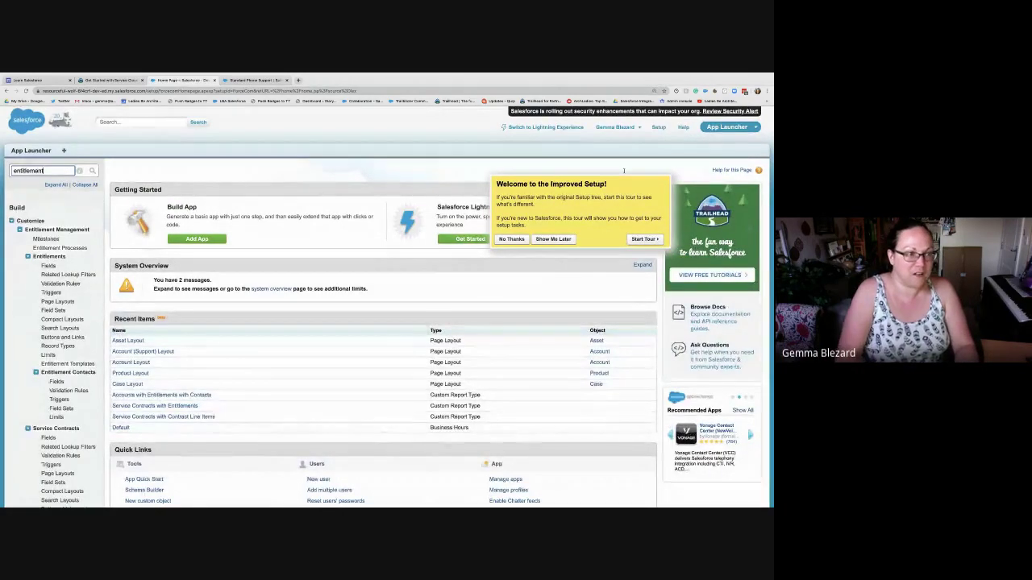
scroll(685, 350, down, 1)
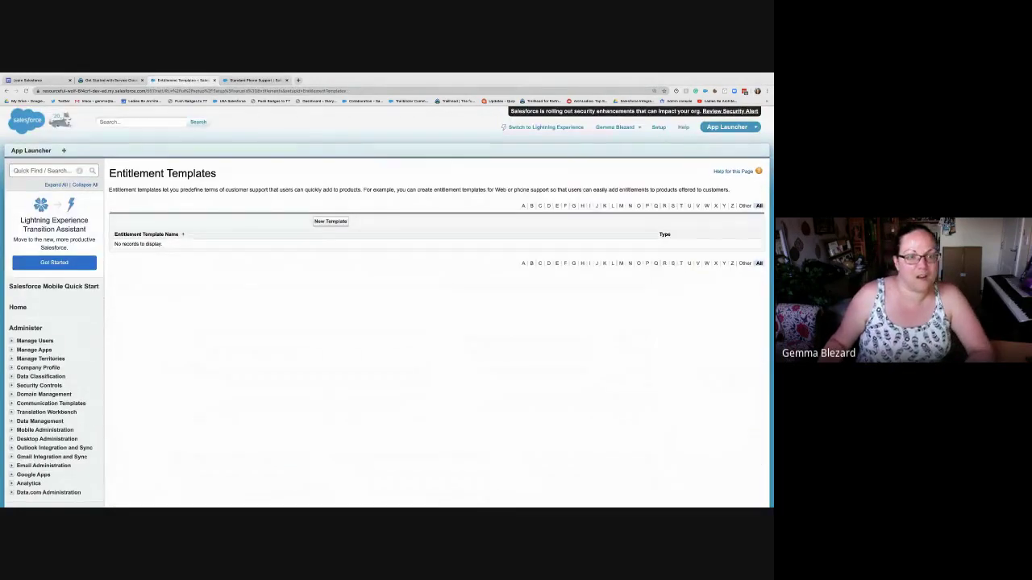
- Create and save an entitlement template named Phone Support with a term of 365 days
click(331, 220)
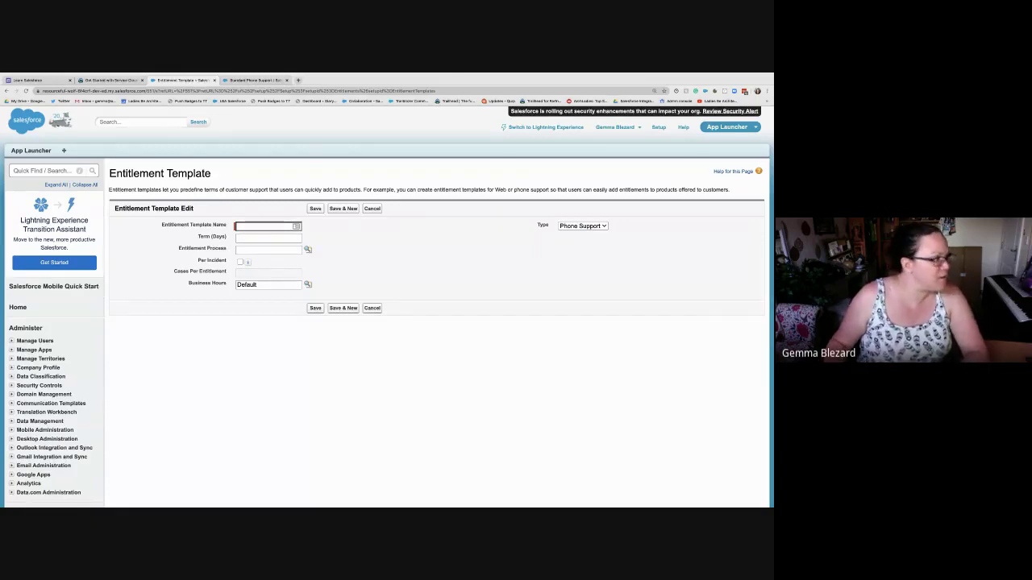
scroll(387, 307, down, 5)
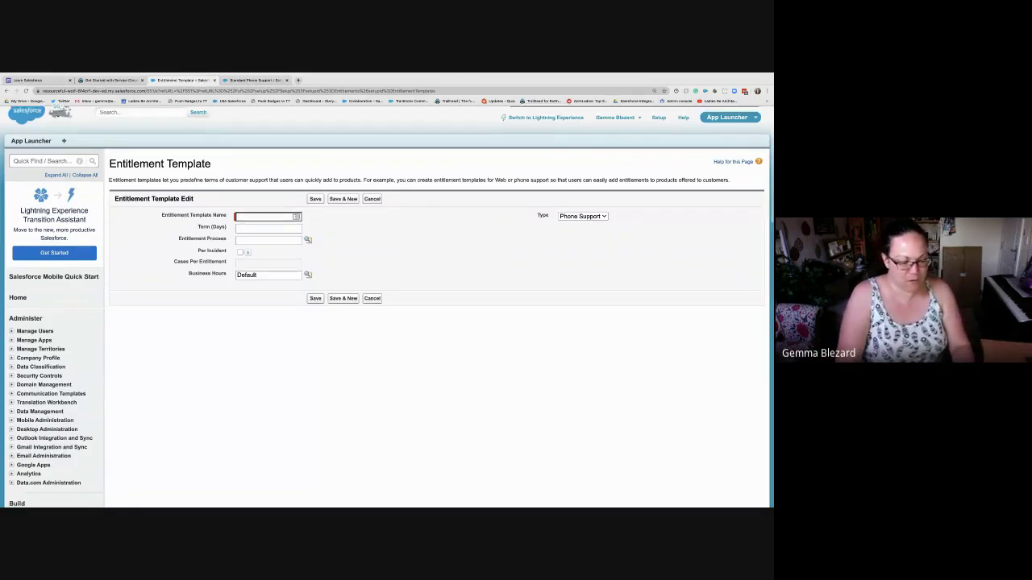
scroll(387, 306, up, 5)
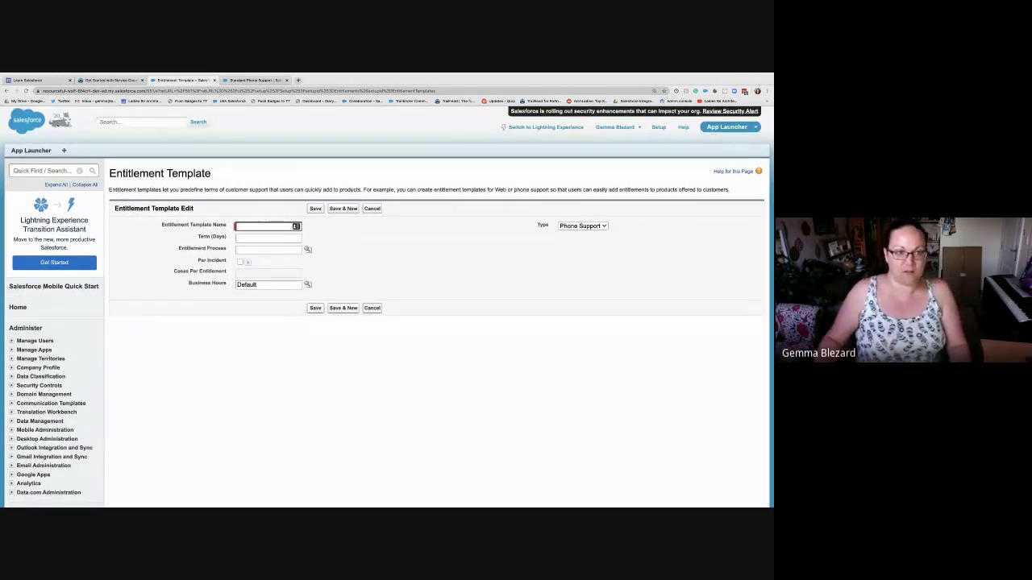
text(hone )
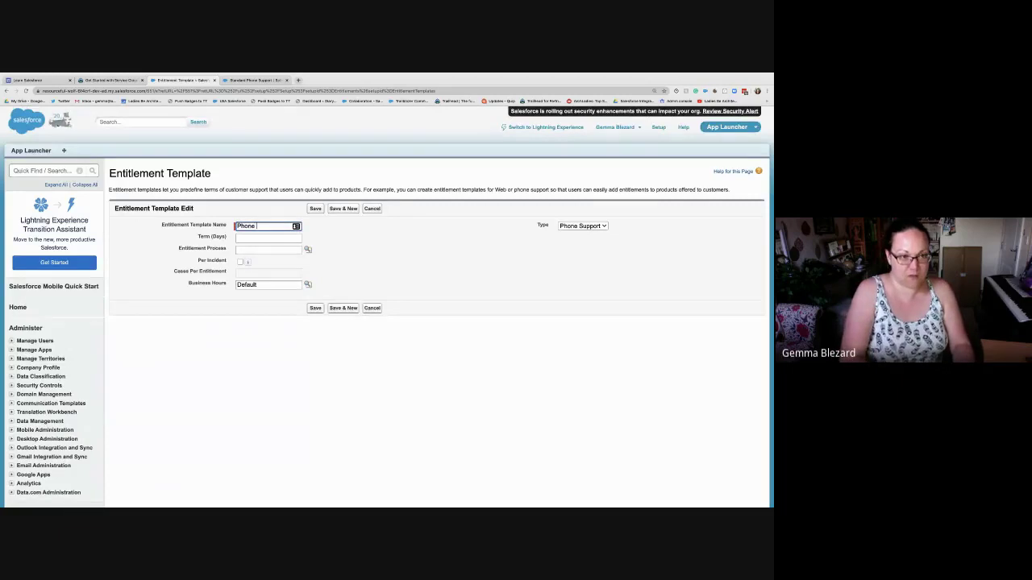
text(Support)
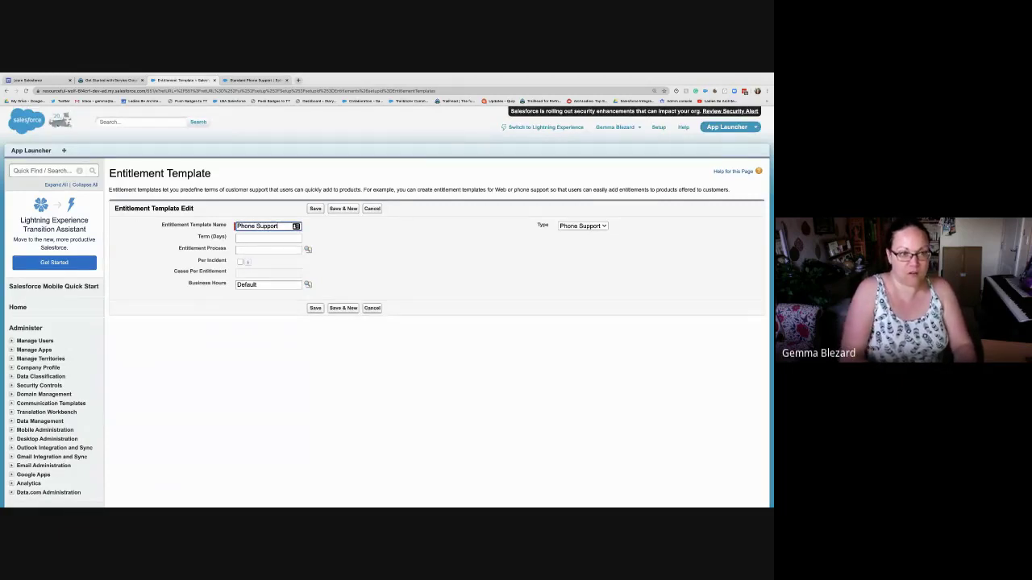
key(Tab)
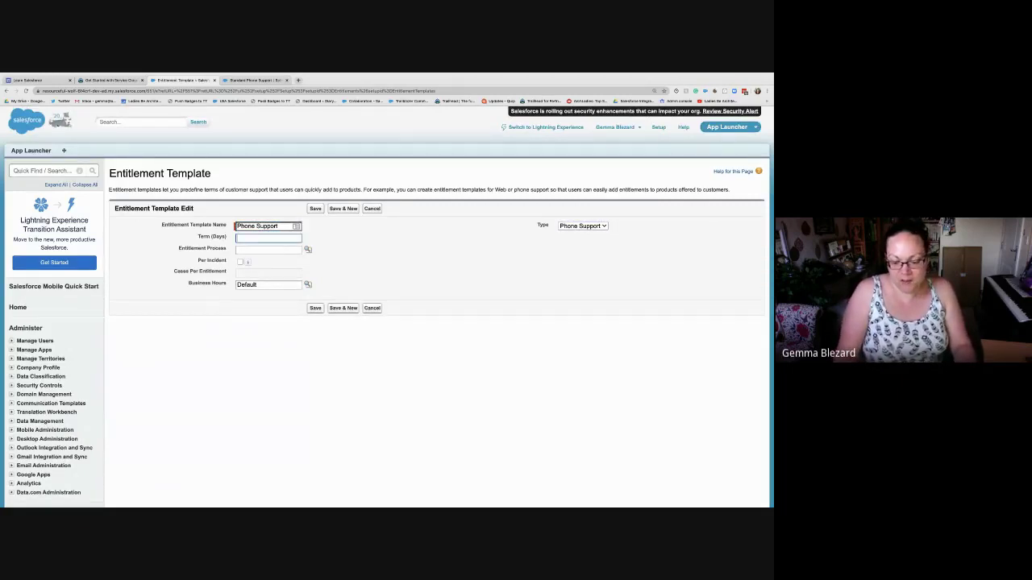
text(365)
key(Tab)
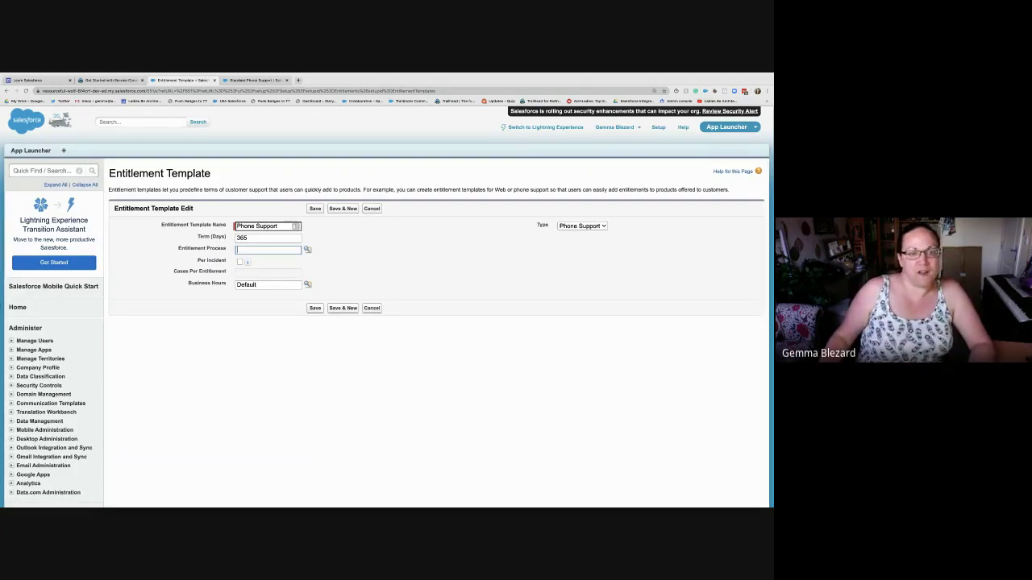
key(Return)
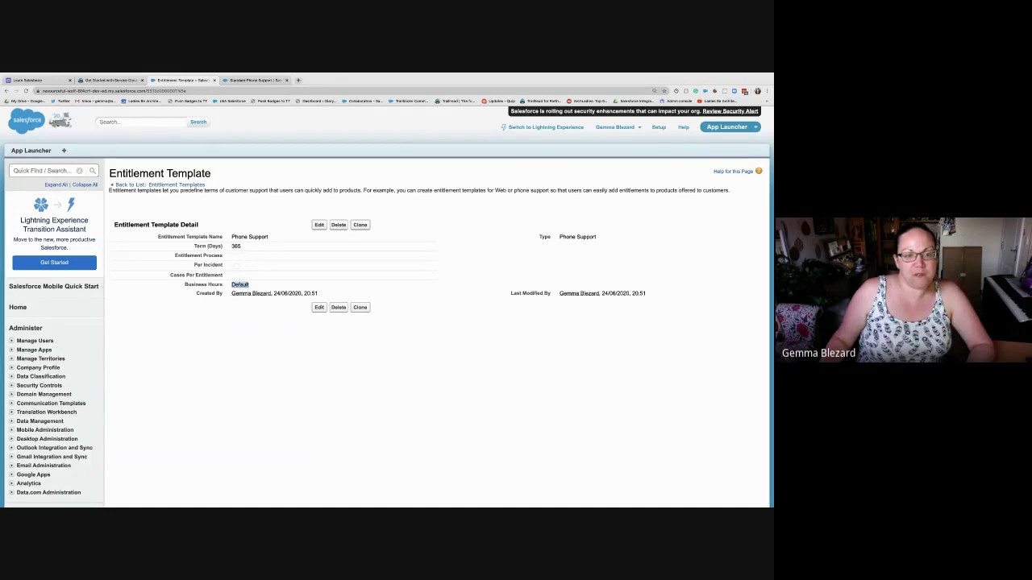
- Open the template's Default business hours and review the daily support hours and time zone
click(254, 289)
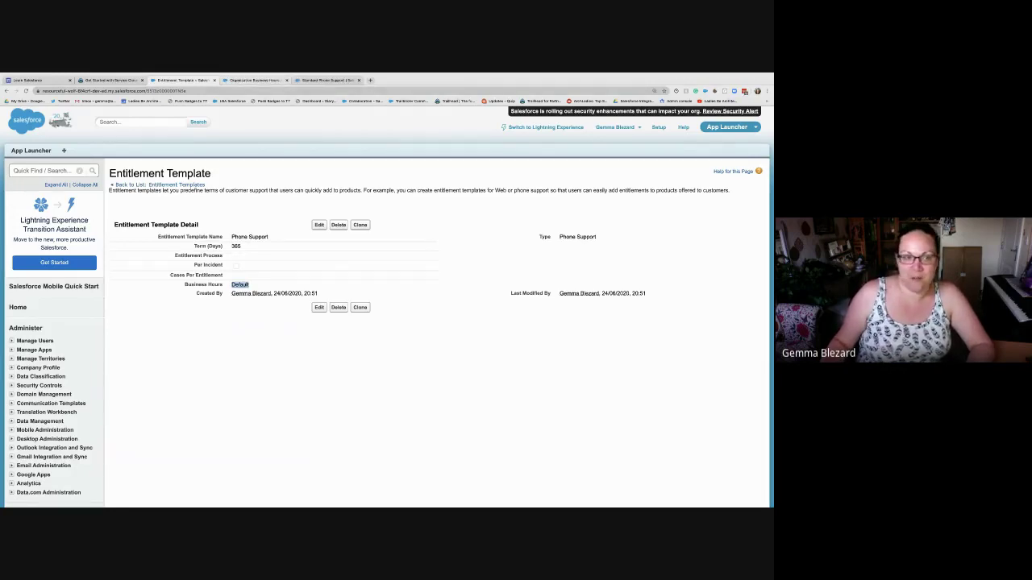
click(255, 81)
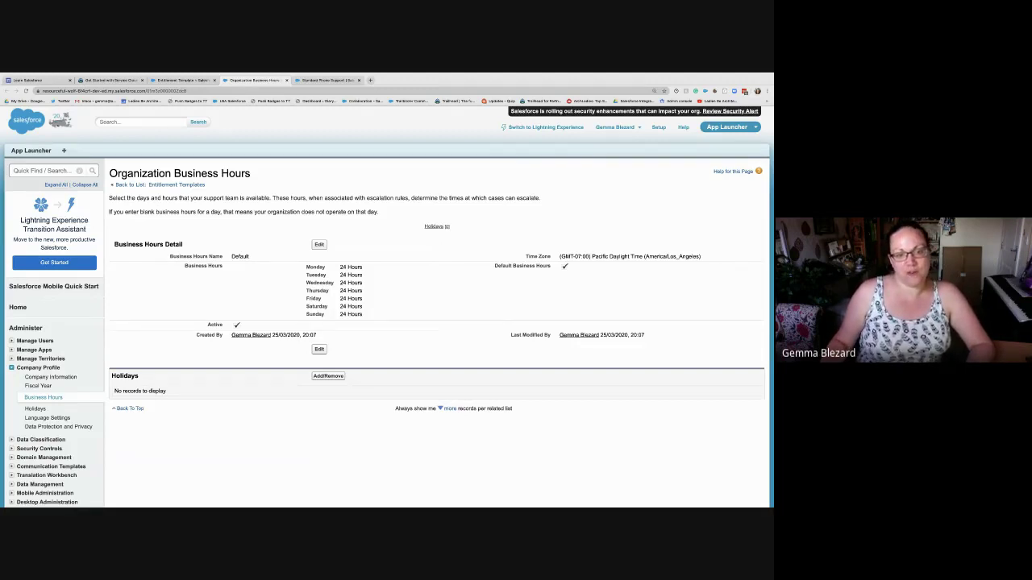
drag(306, 267, 363, 315)
scroll(440, 323, down, 1)
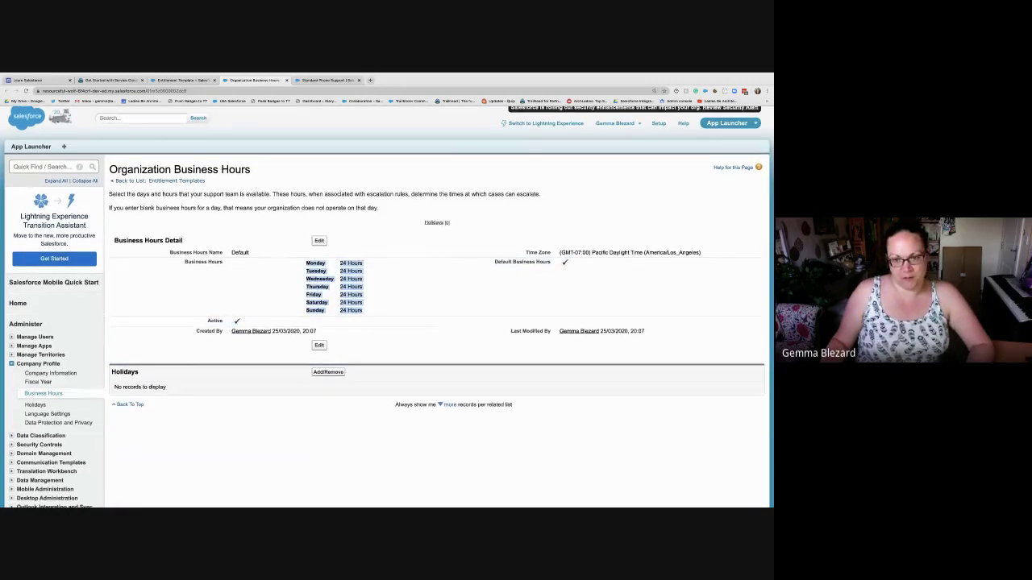
drag(559, 253, 700, 253)
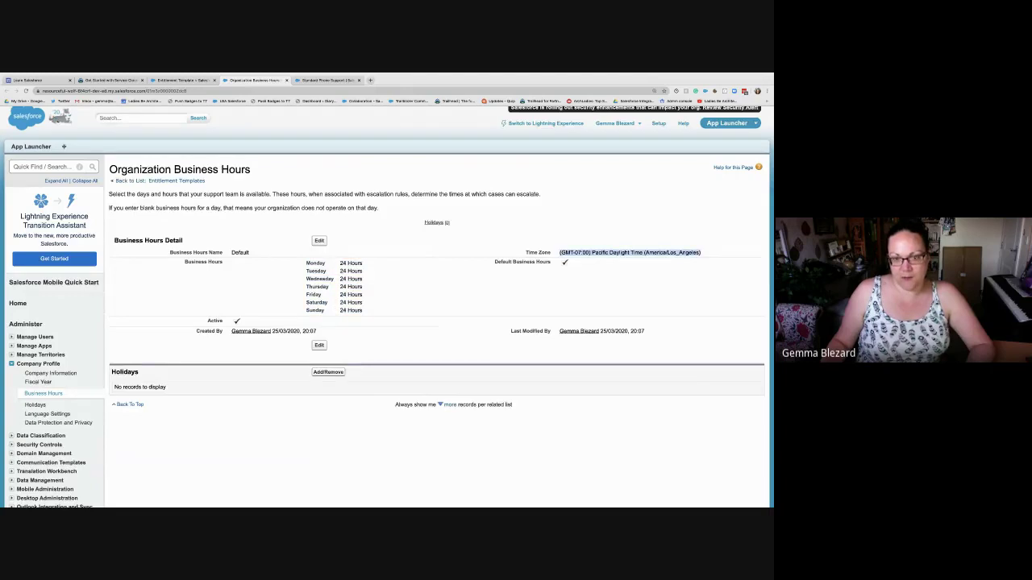
click(645, 275)
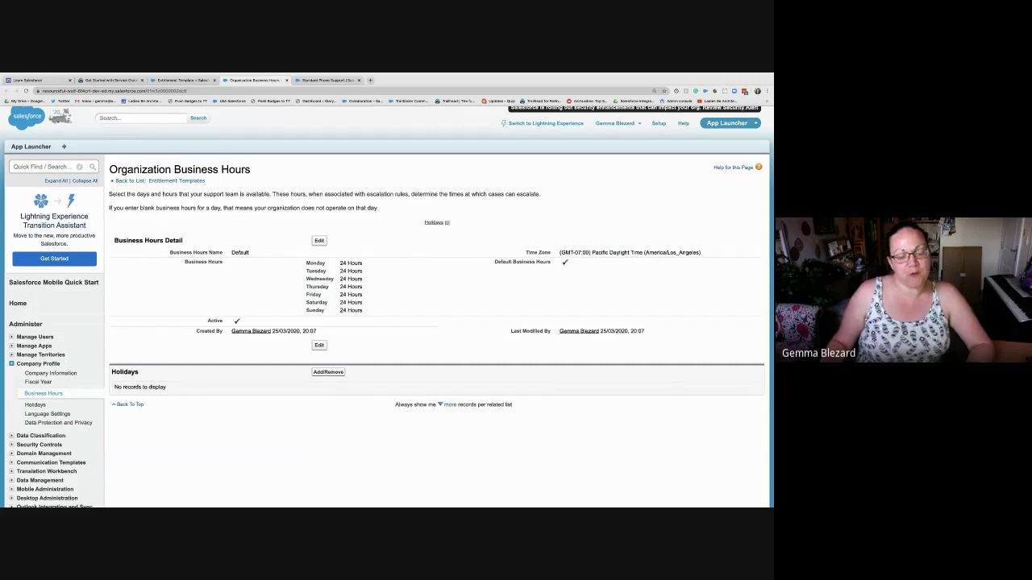
- Start a new holiday for the Default business hours and name it xmas 2020
click(328, 372)
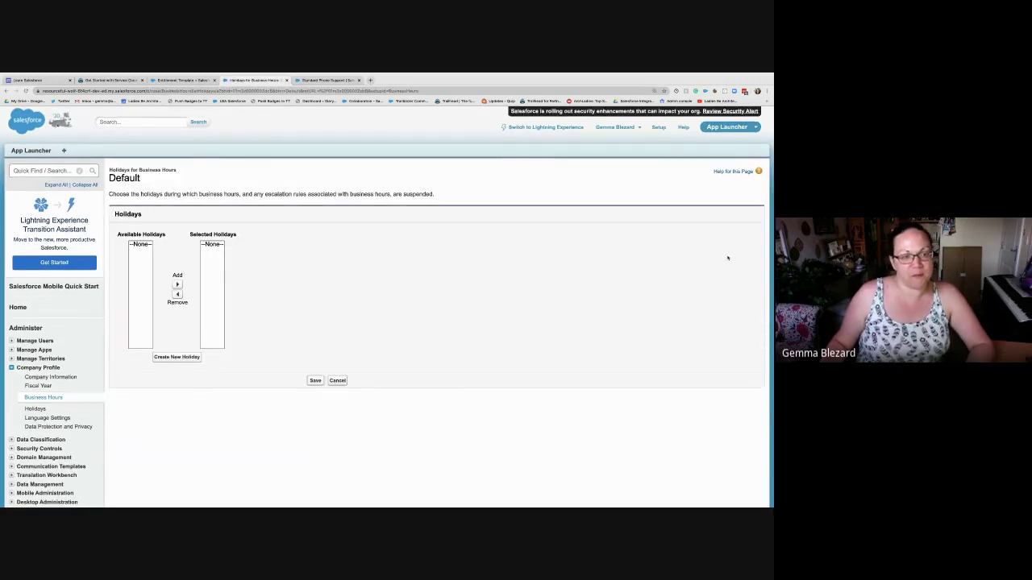
click(177, 357)
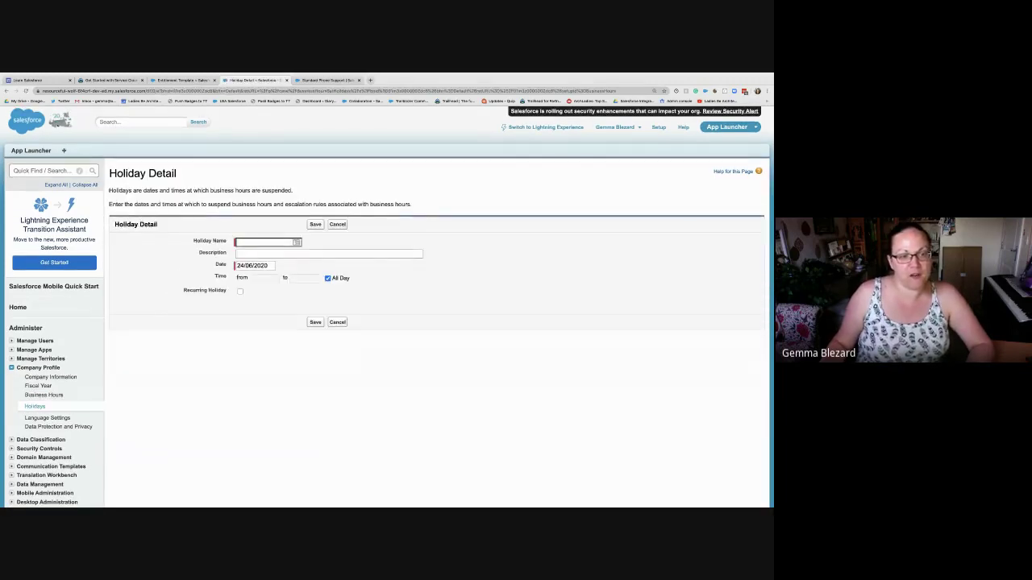
text(xma)
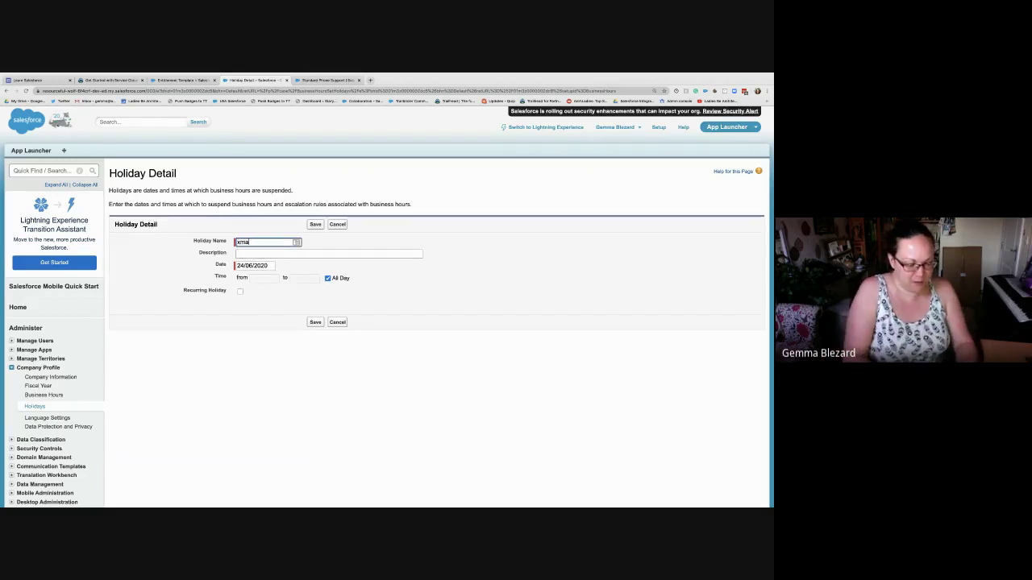
text(s 2020)
key(Tab)
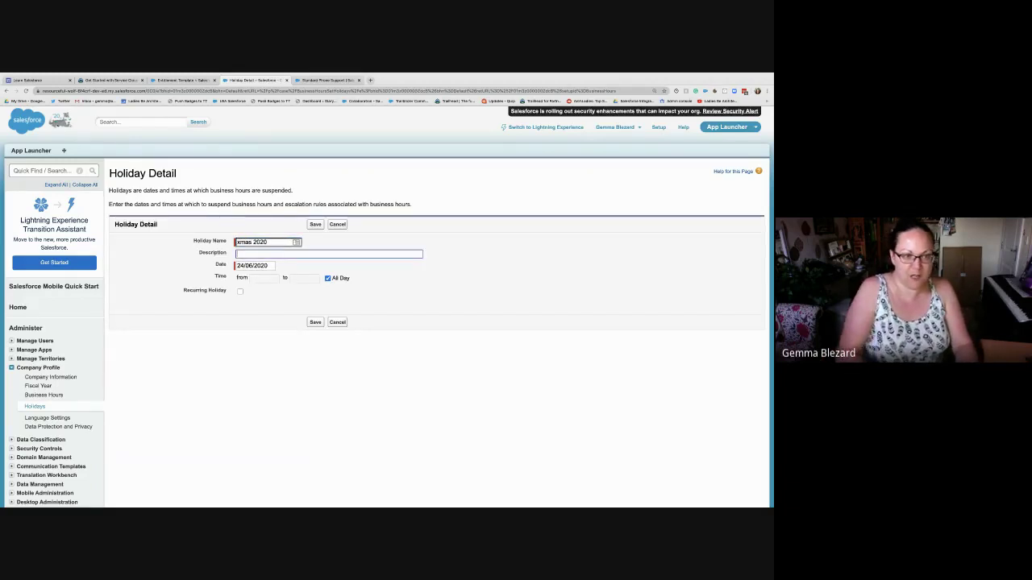
- Set the holiday's date to 25/12/2020
key(Tab)
click(294, 279)
click(293, 279)
click(294, 279)
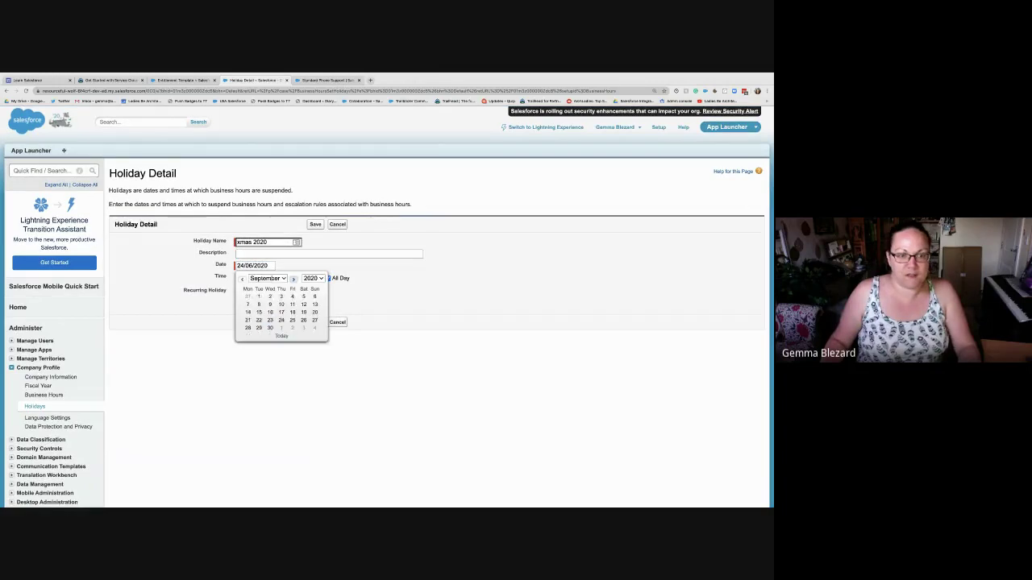
click(294, 279)
click(294, 279)
click(294, 279)
scroll(293, 279, down, 1)
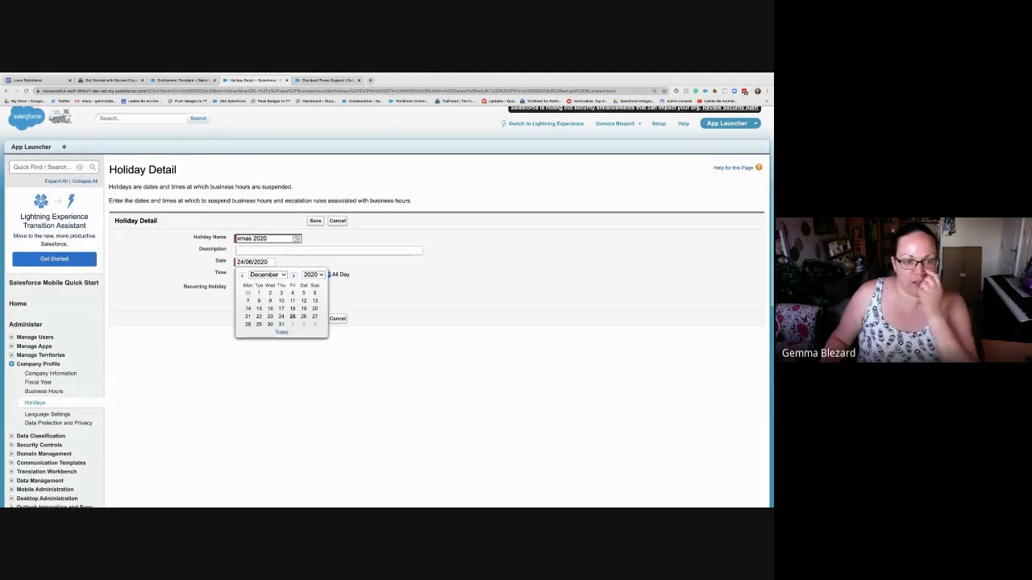
click(292, 316)
- Make the holiday recur yearly, save it, and save the holiday selection for the Default business hours
click(240, 287)
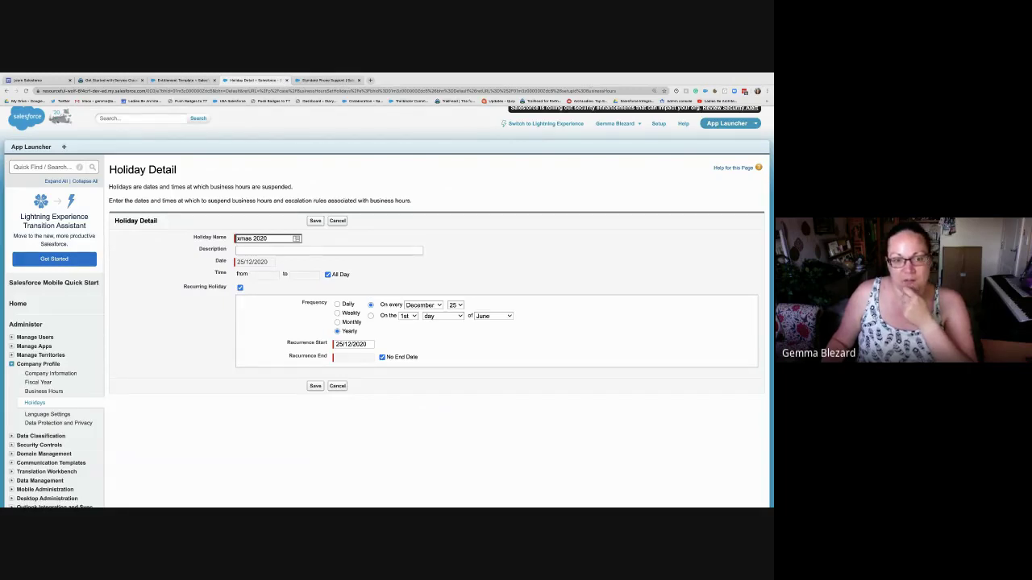
click(315, 386)
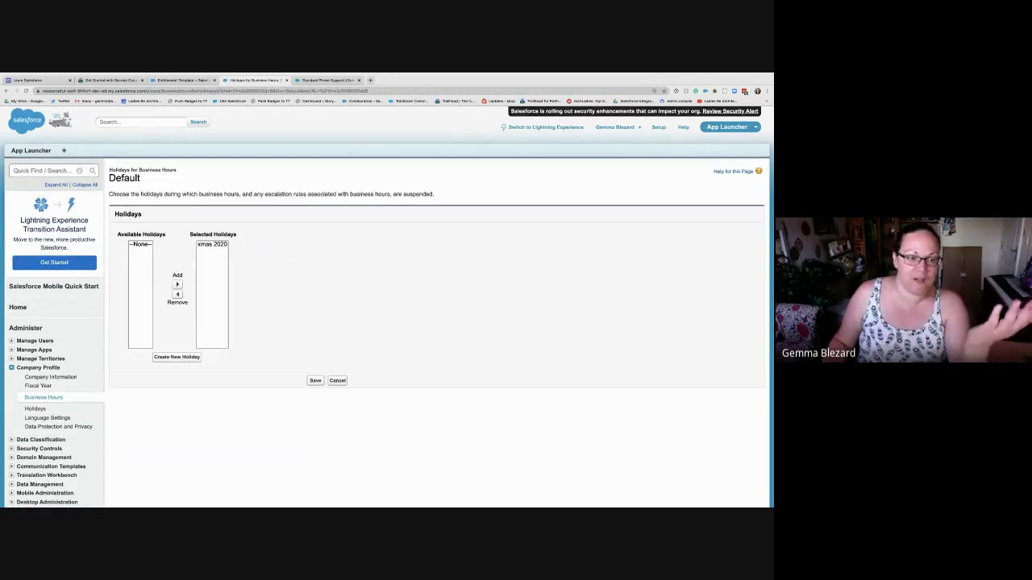
click(315, 381)
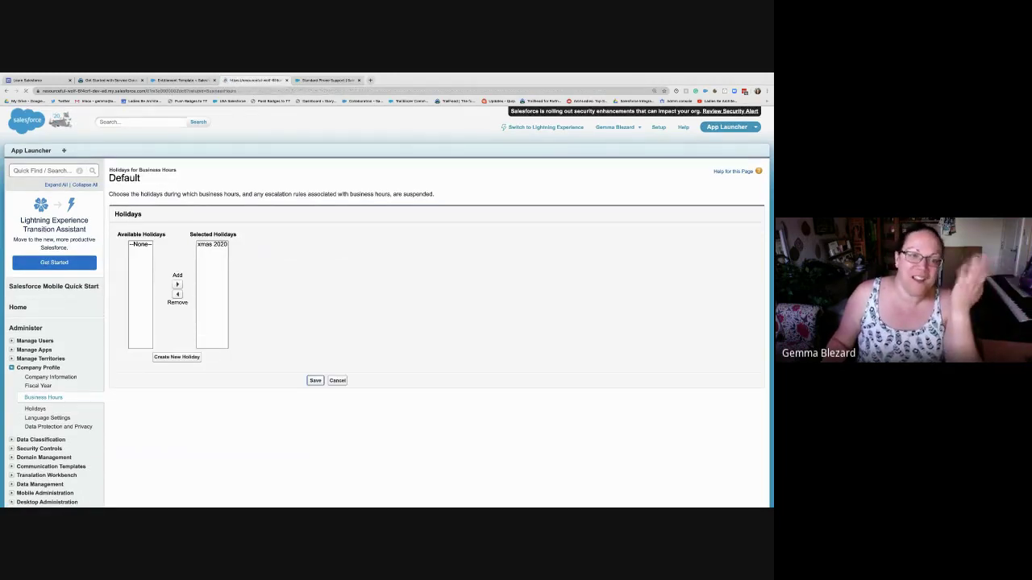
- Remove the xmas 2020 holiday from the Default business hours and save the selection
scroll(435, 307, down, 1)
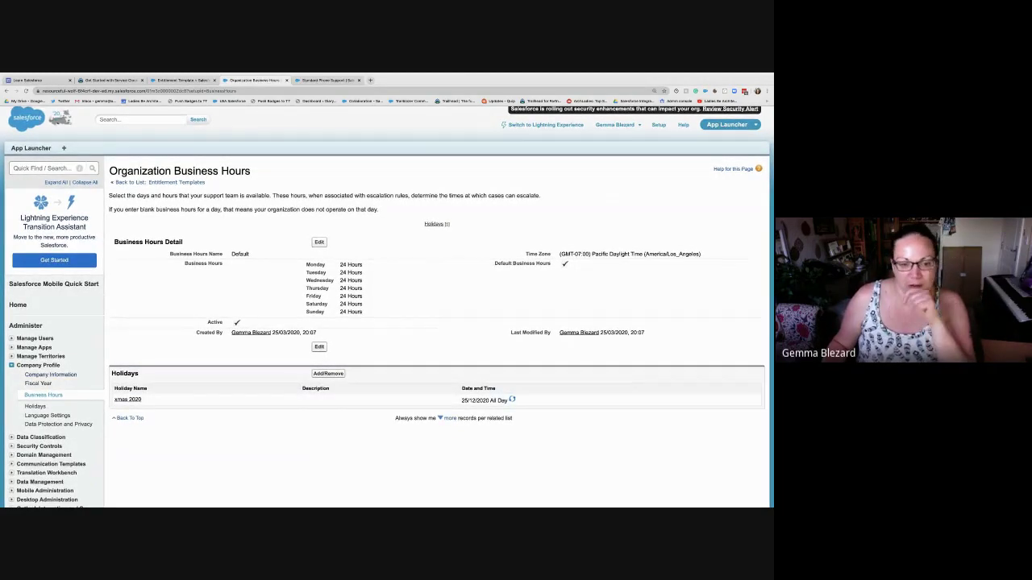
click(328, 373)
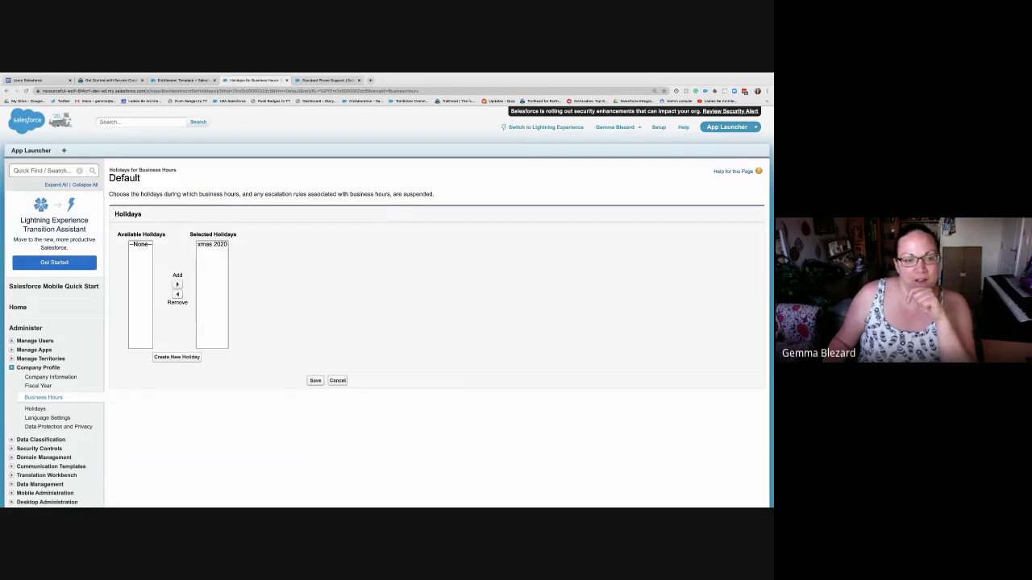
click(212, 243)
click(178, 294)
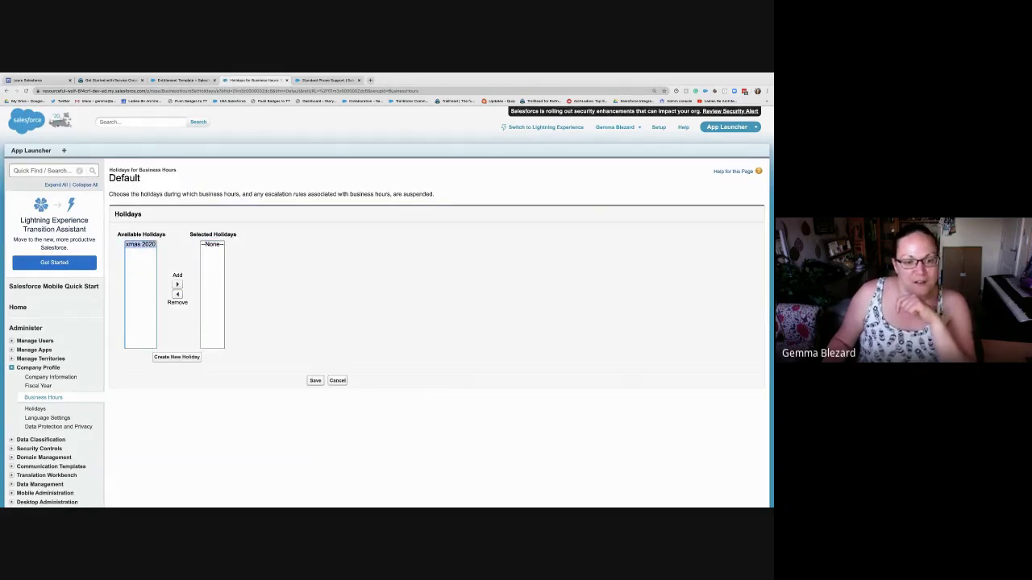
click(316, 380)
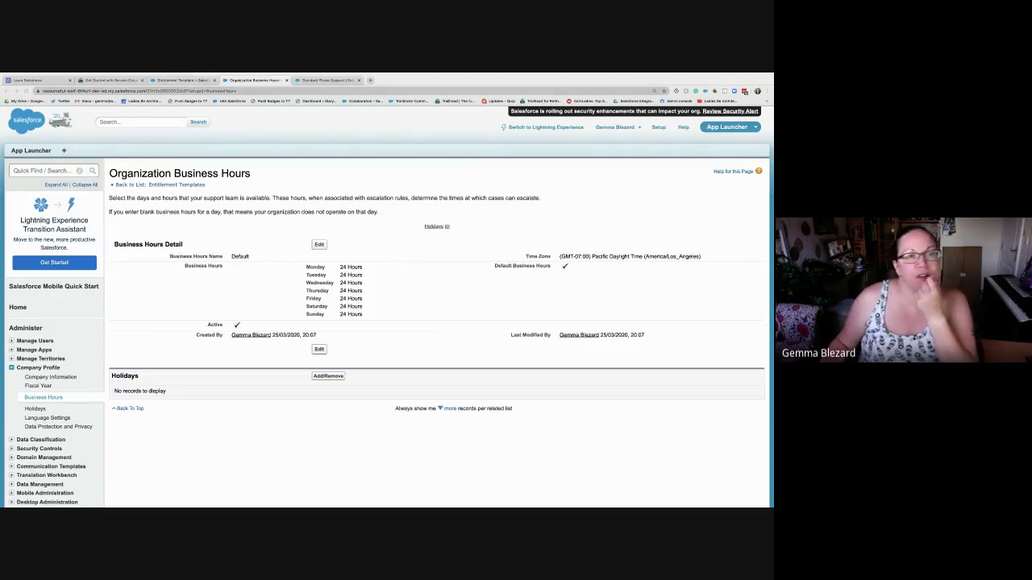
- Return to the Lightning Experience console and find and open the Products list
click(328, 81)
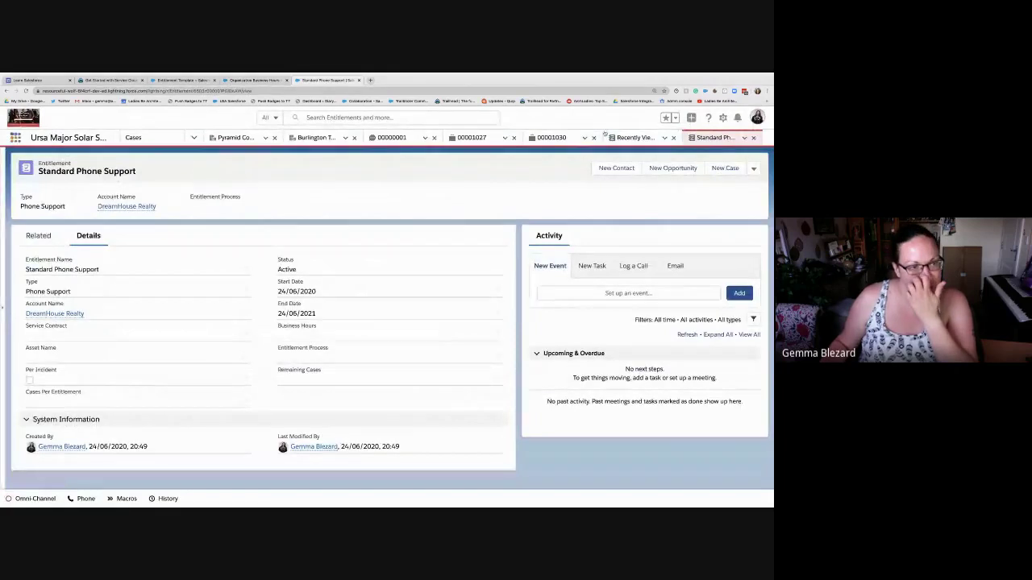
click(16, 139)
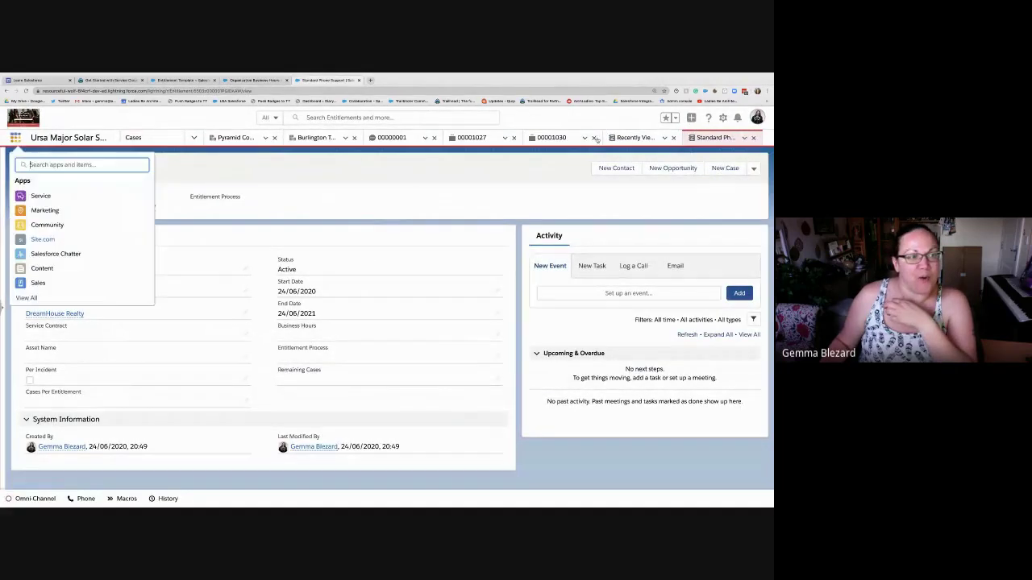
text(product)
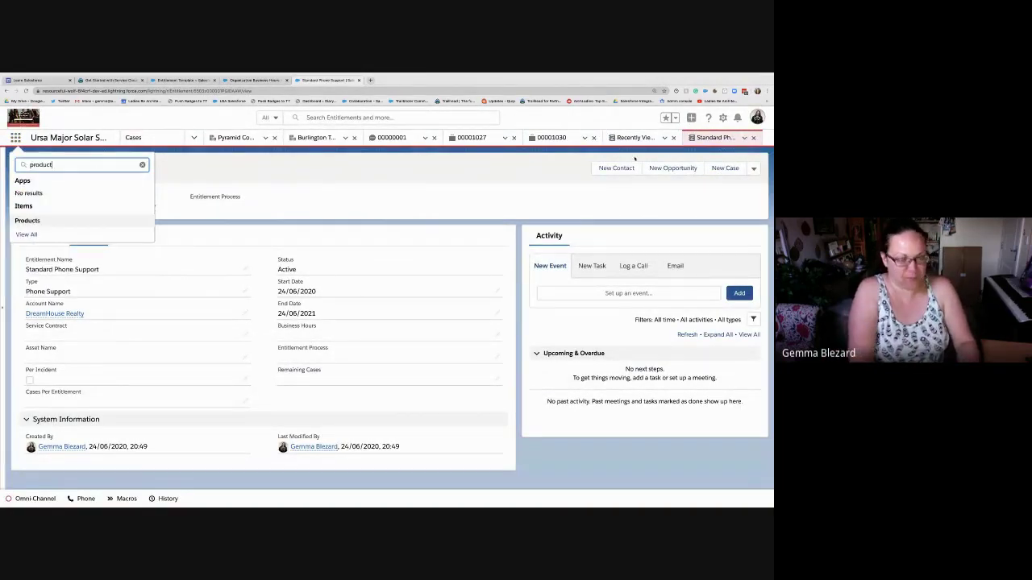
key(Return)
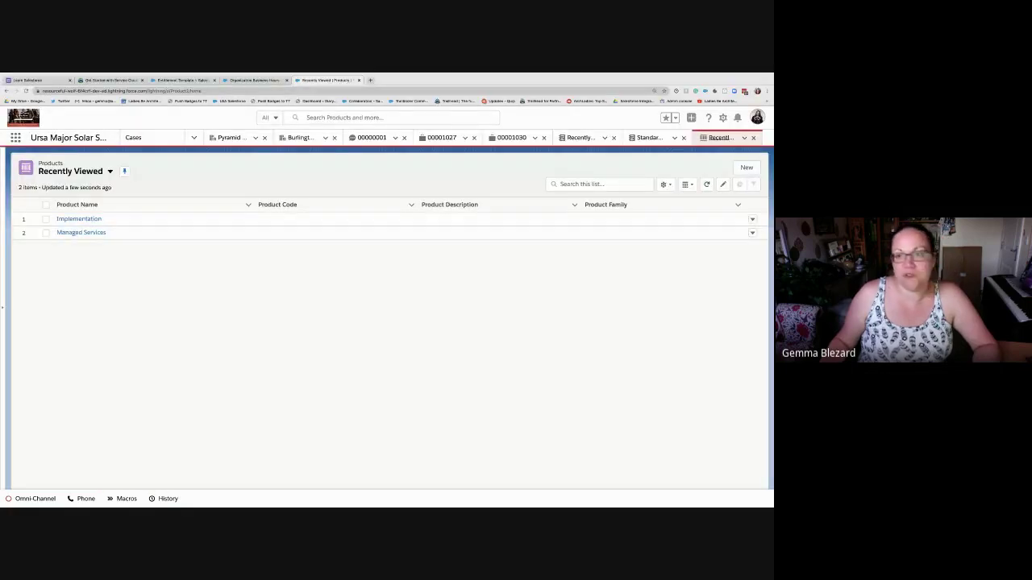
- Create and save an active product named Solar Panel with product code 9876
click(747, 167)
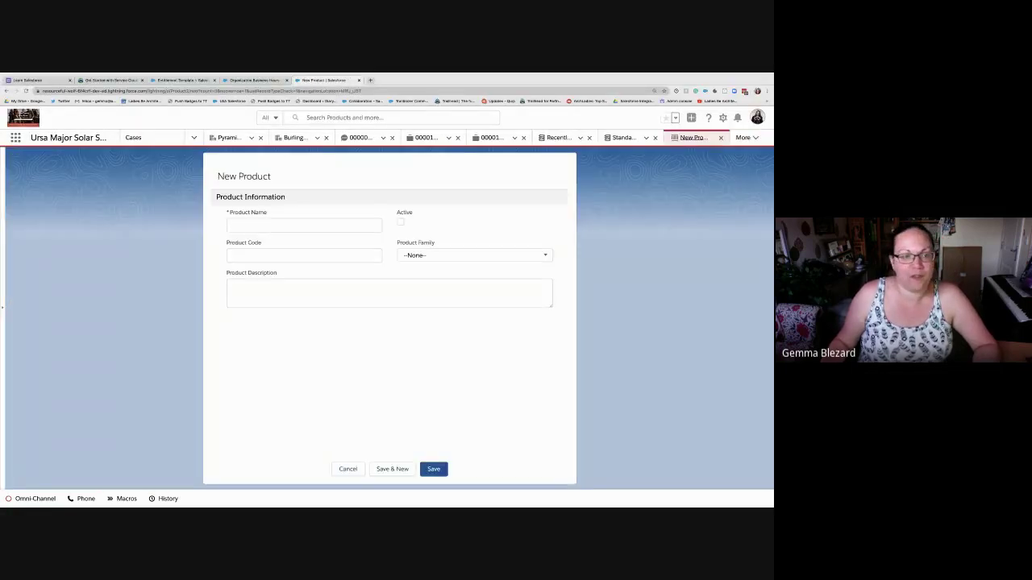
text(Solar Panel)
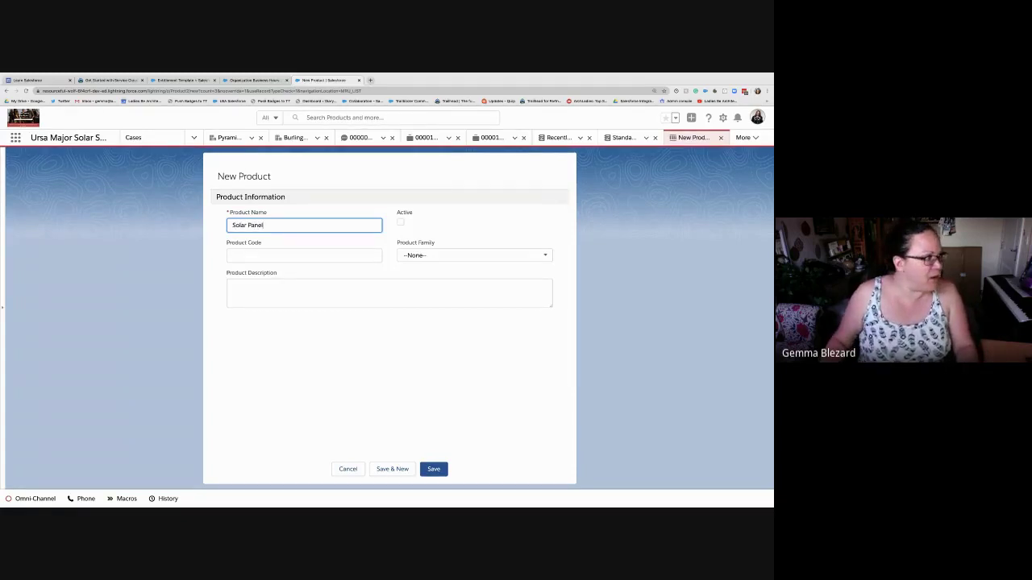
key(Tab)
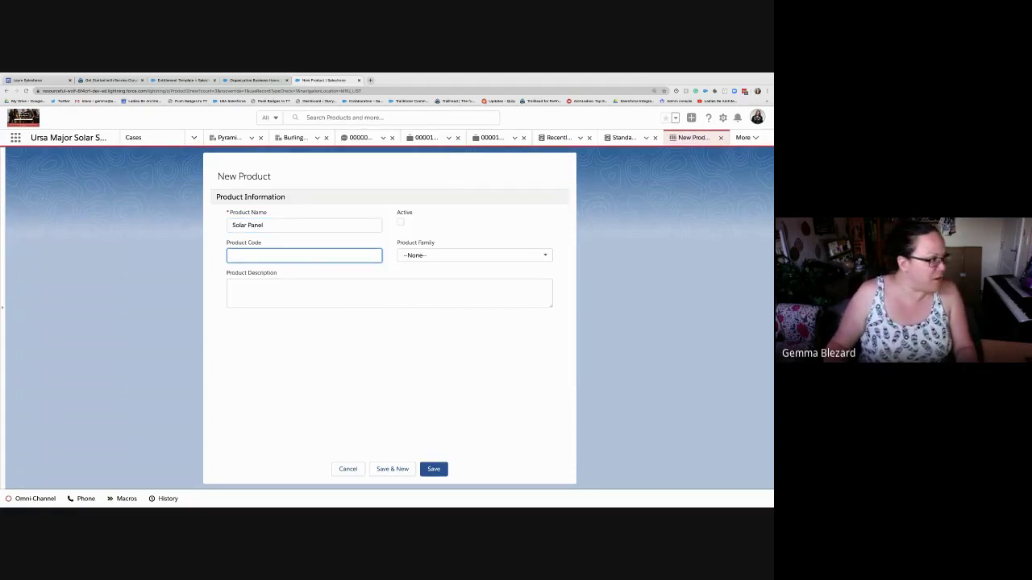
text(9876)
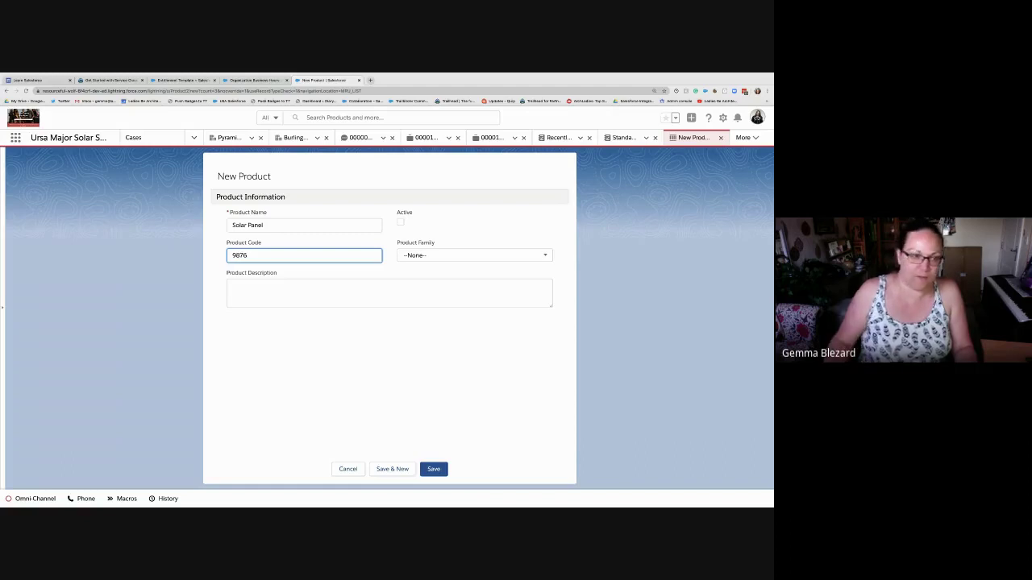
click(400, 222)
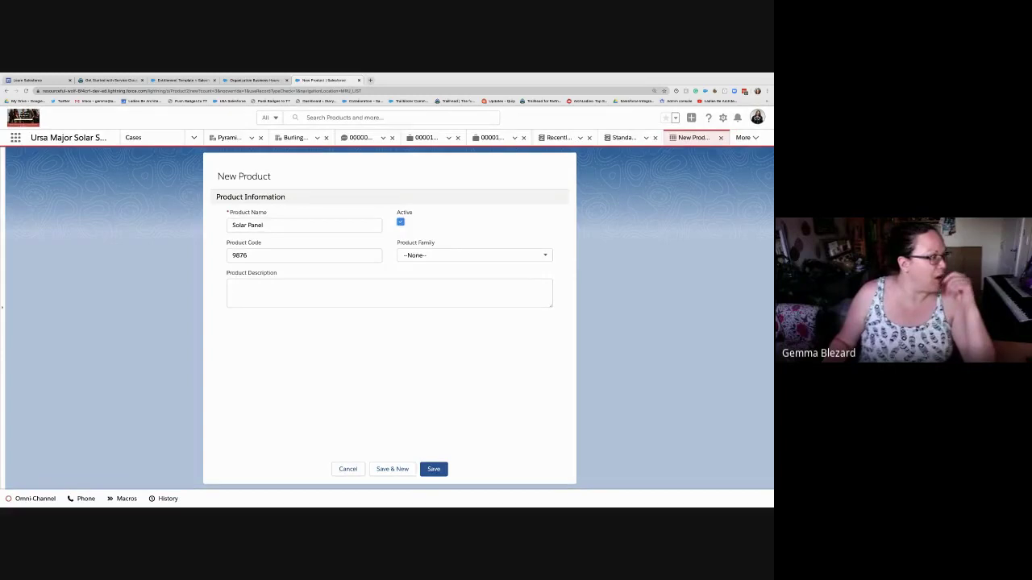
click(434, 469)
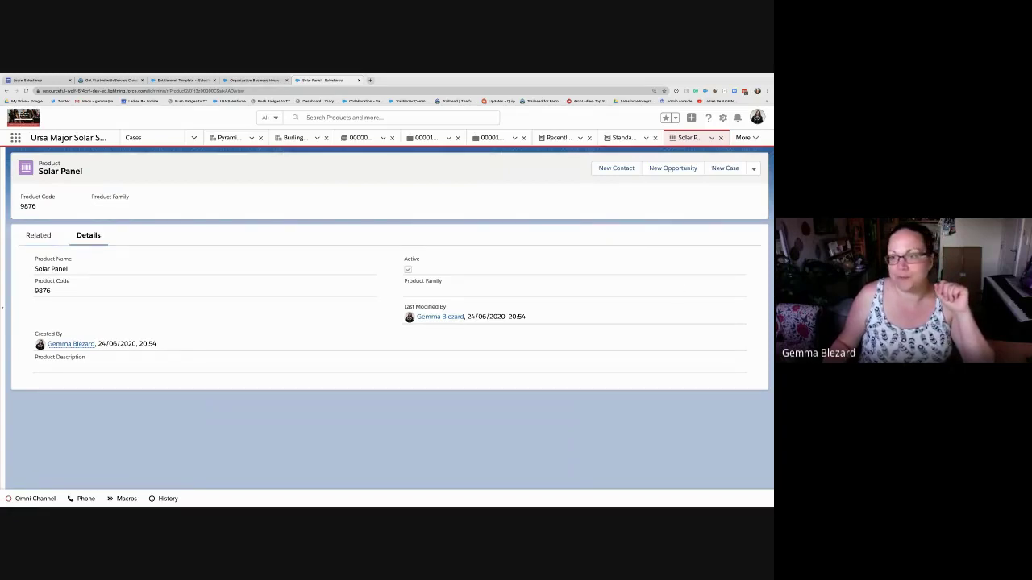
- Switch to Salesforce Classic and add the Phone Support entitlement template to the Solar Panel product
click(758, 118)
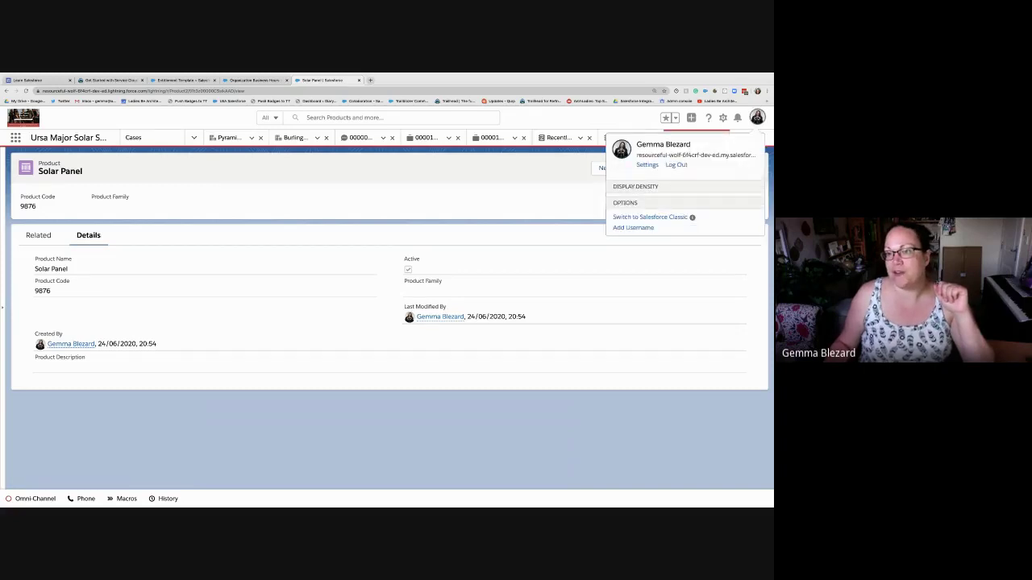
click(649, 248)
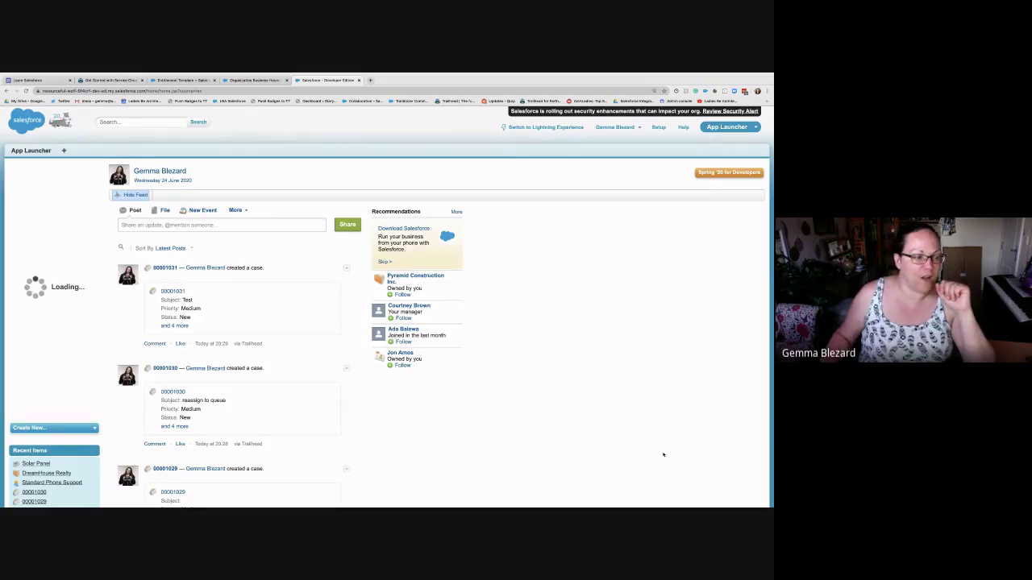
scroll(662, 451, down, 3)
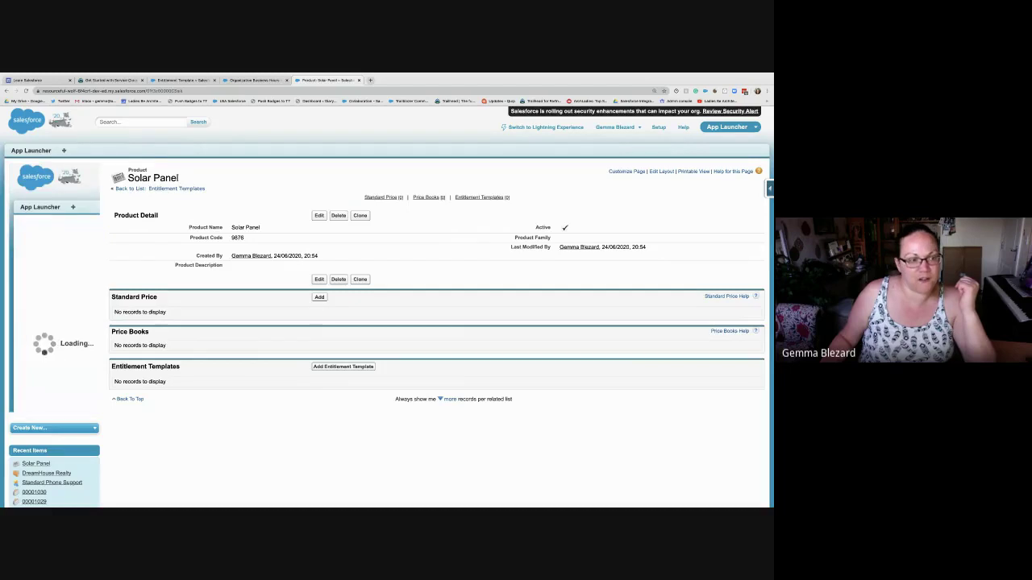
click(343, 366)
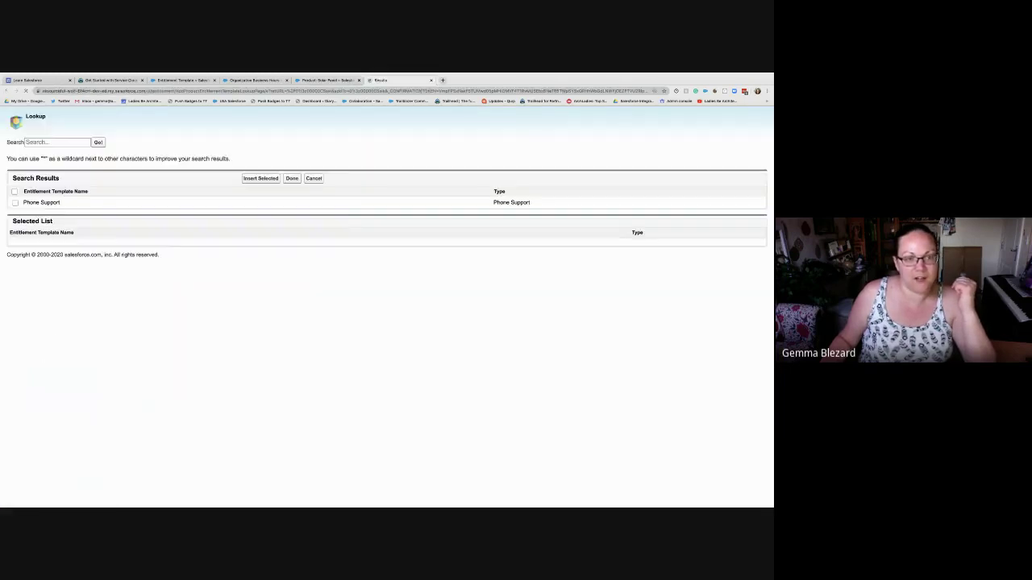
click(596, 206)
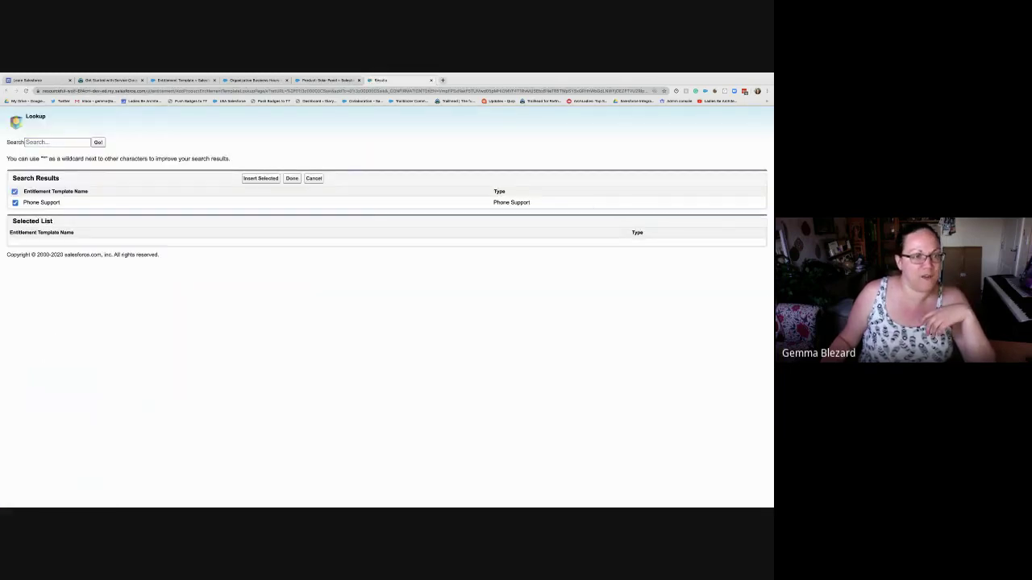
click(260, 178)
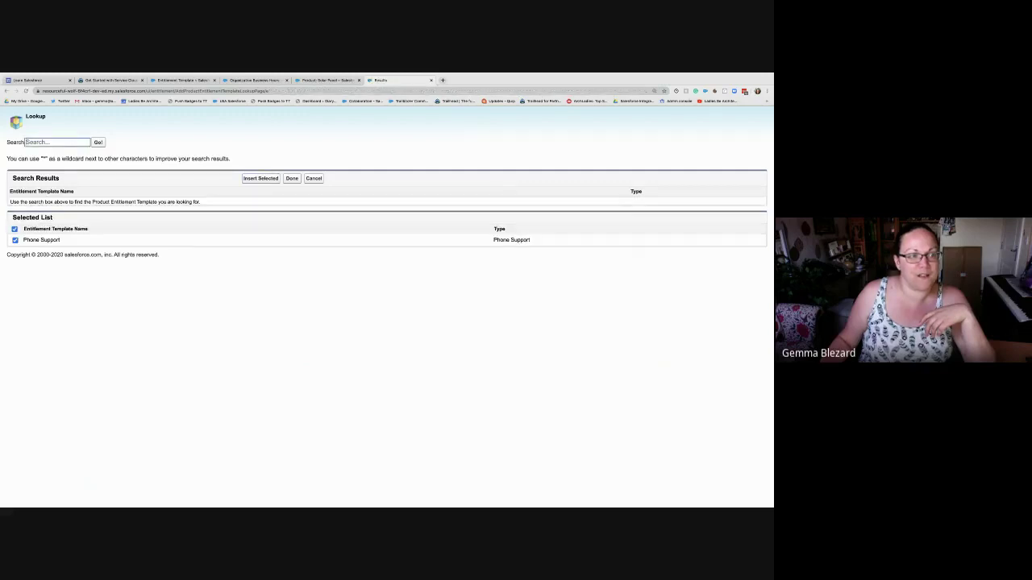
click(292, 178)
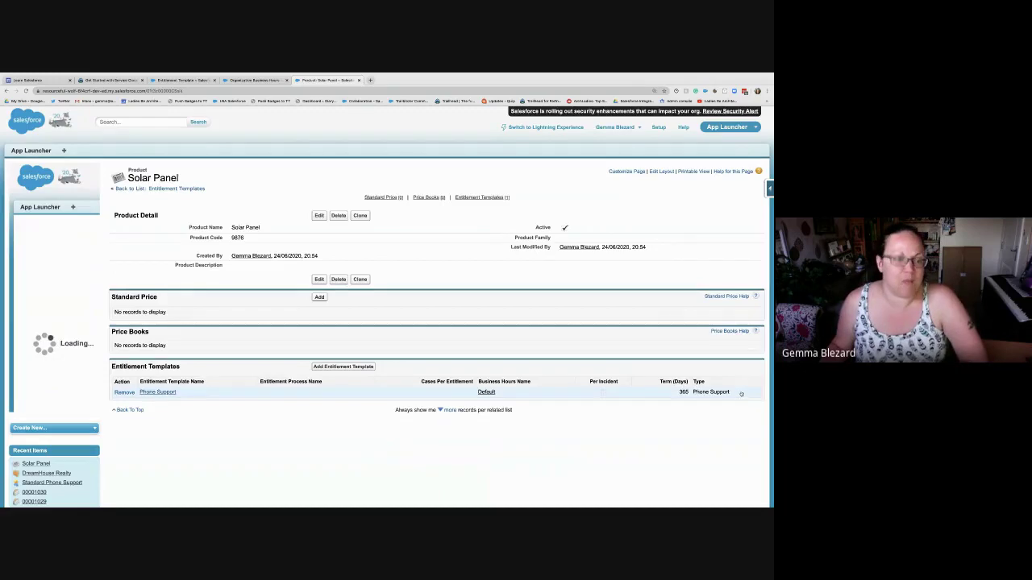
- Return to Lightning Experience and find and open the Assets list
scroll(593, 341, down, 1)
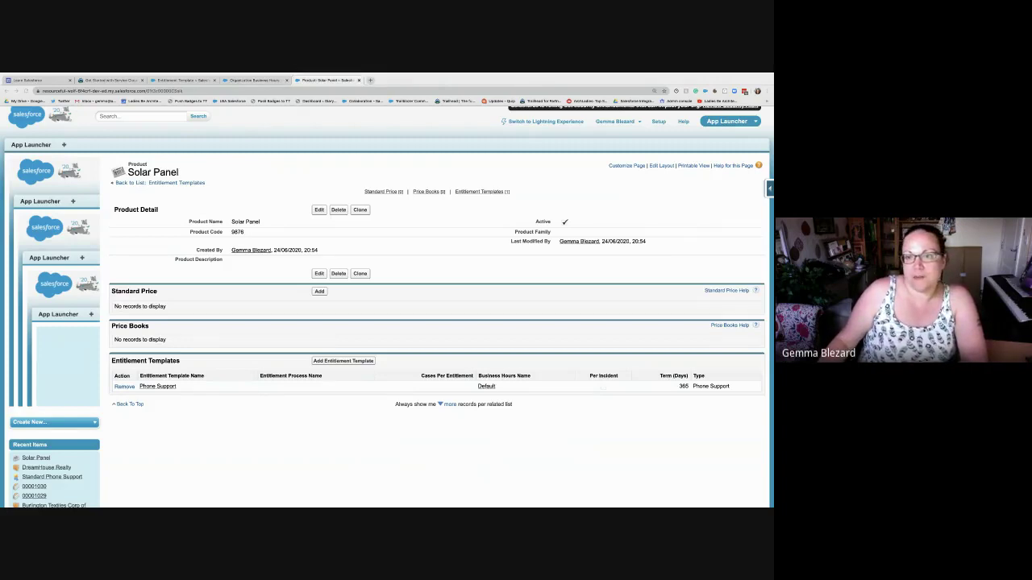
click(545, 122)
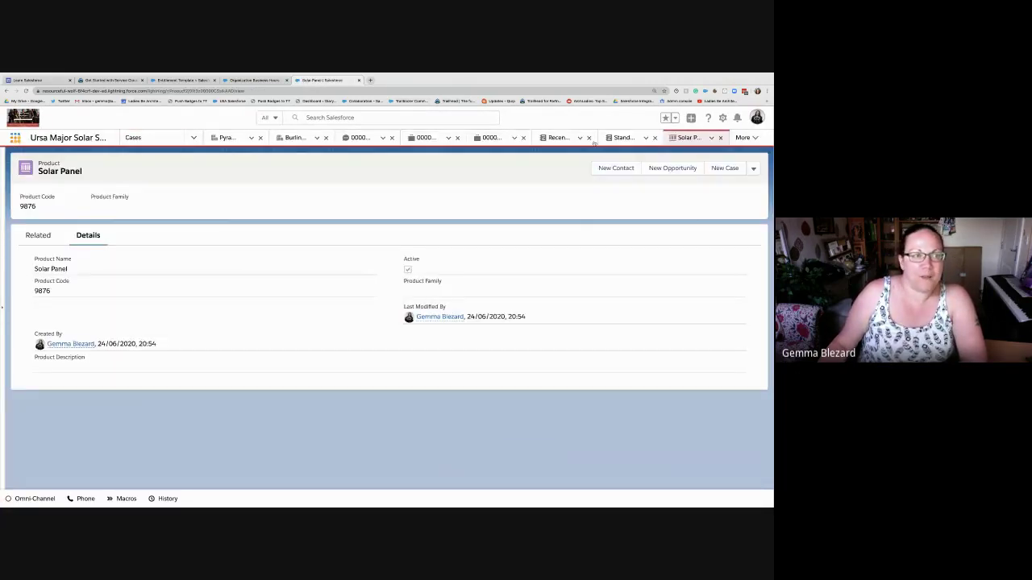
click(16, 138)
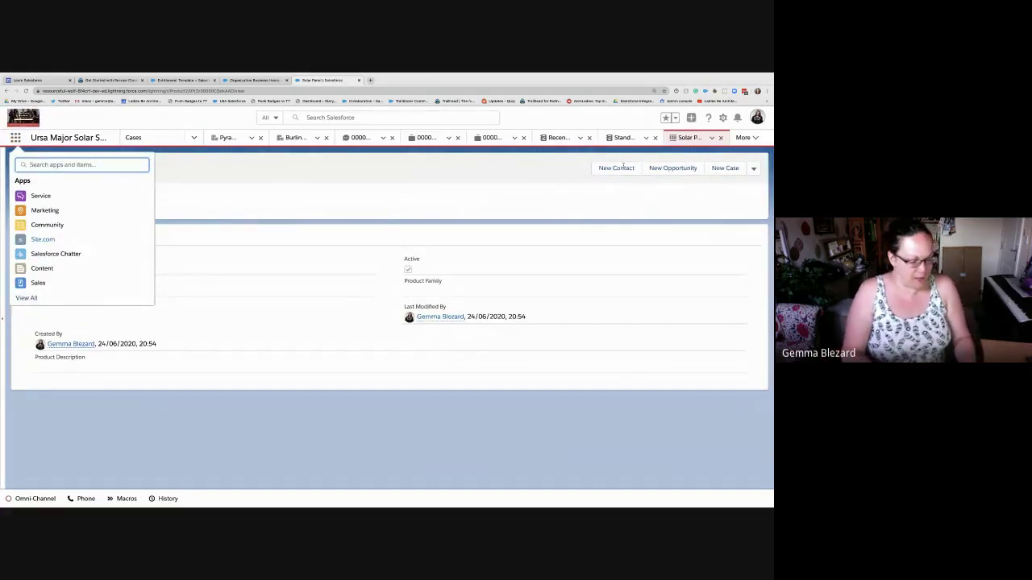
text(asset)
key(Down)
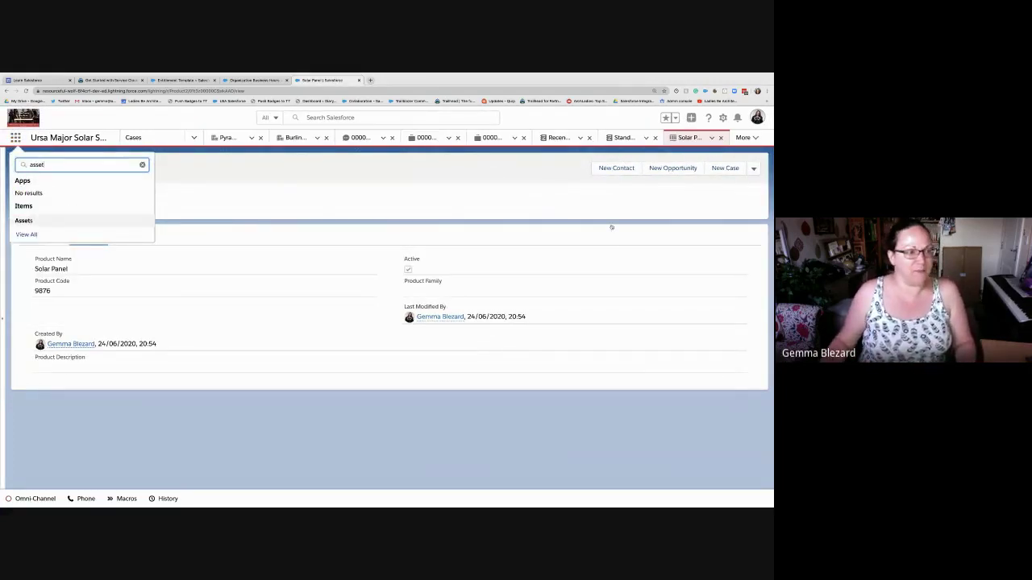
key(Return)
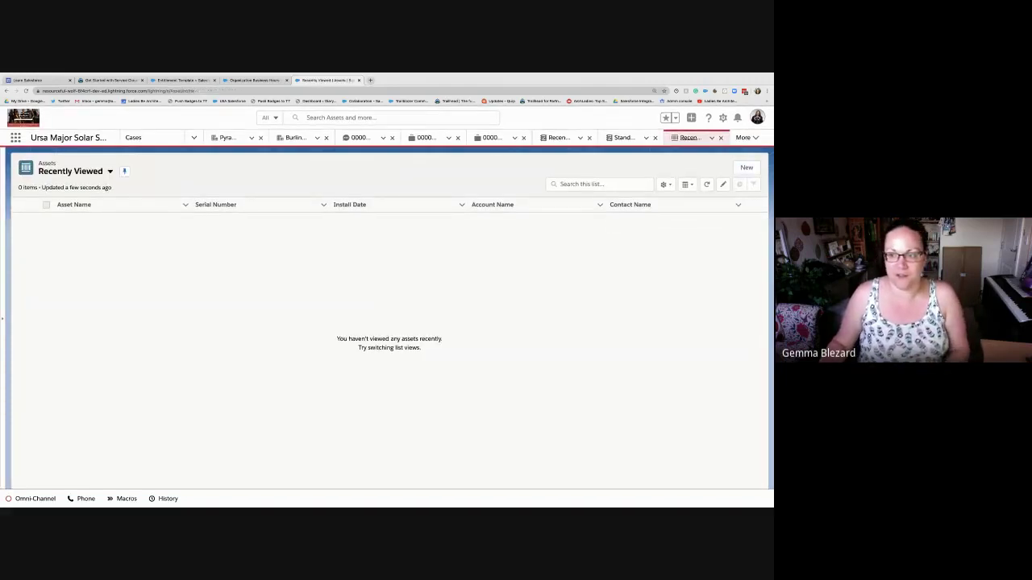
- Start a new asset and name it DreamHouse Realty Solar Panel
click(746, 168)
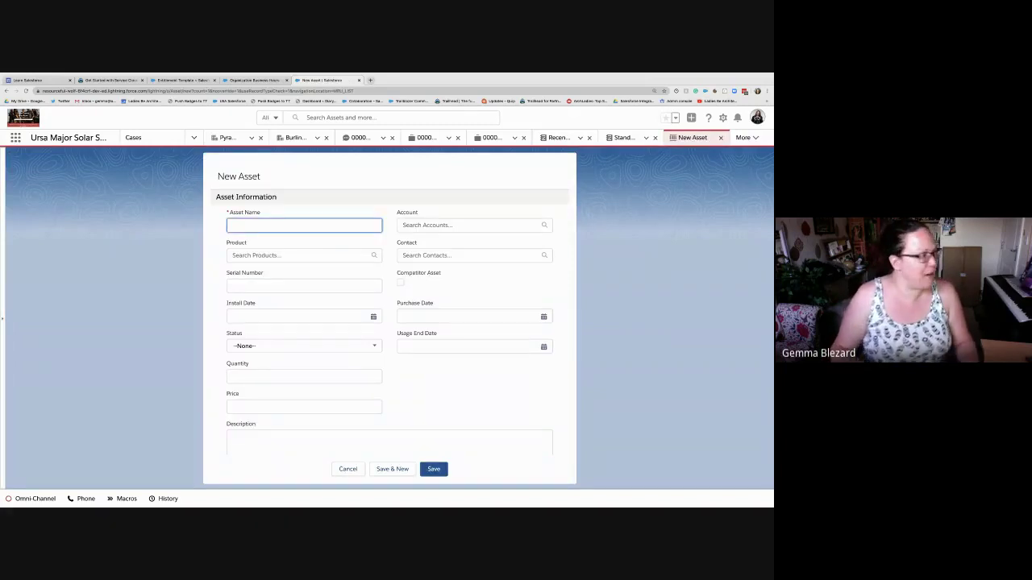
text(DreamH)
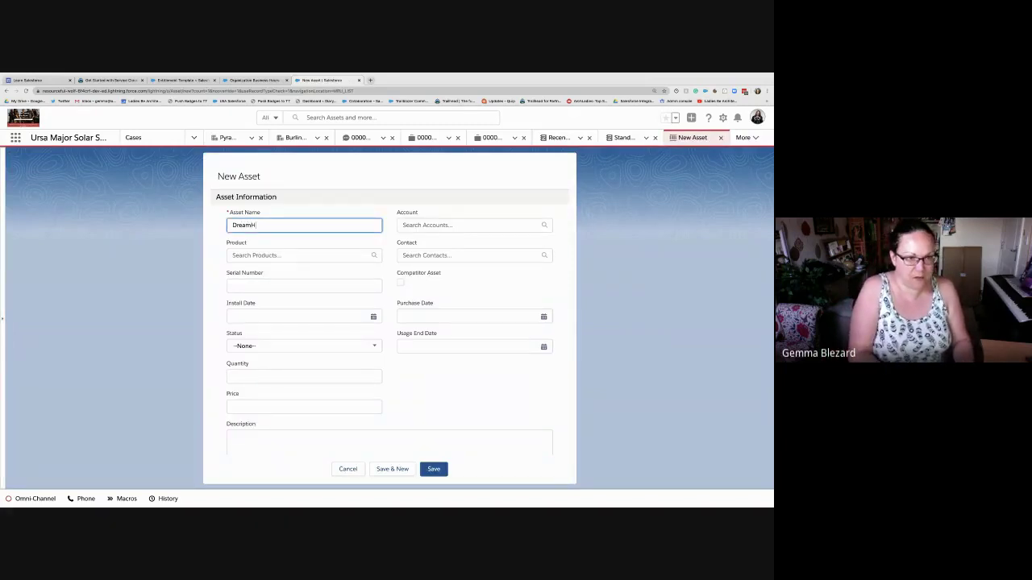
text(ouse Sol)
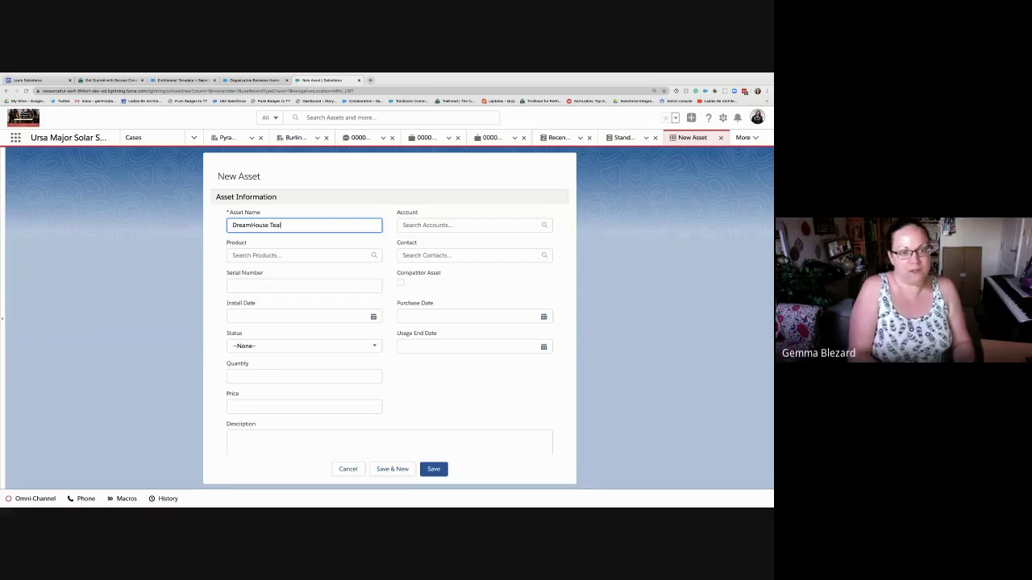
key(BackSpace)
key(BackSpace)
key(BackSpace)
text(Realty)
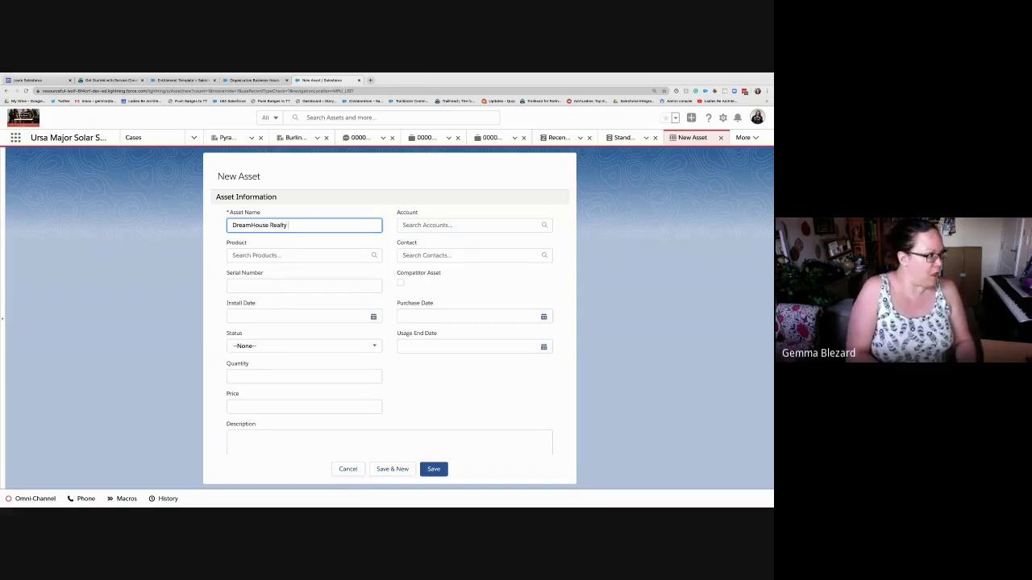
text( Solar Panel)
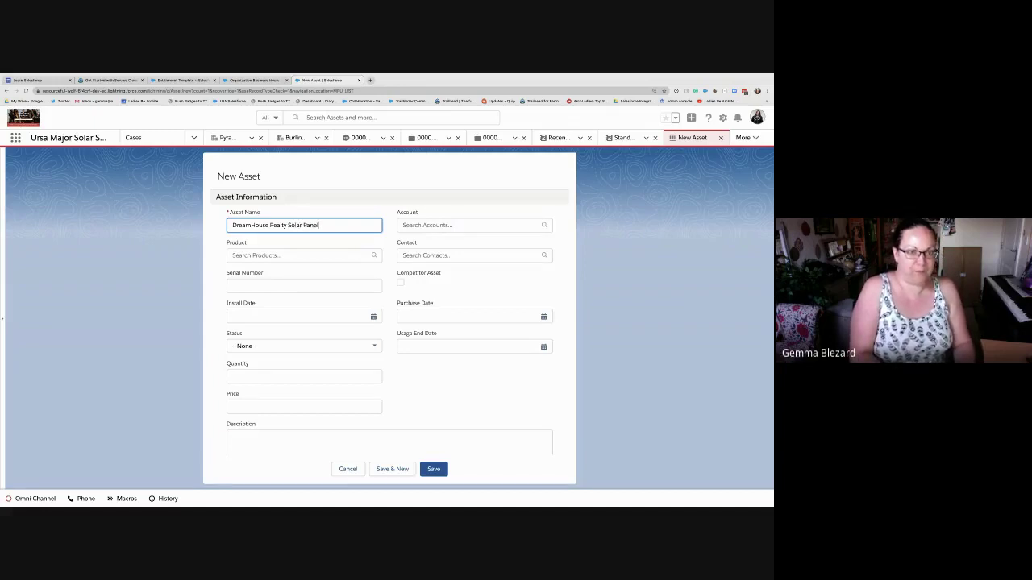
- Link the new asset to the Solar Panel product and the DreamHouse Realty account
key(Tab)
key(Tab)
key(Down)
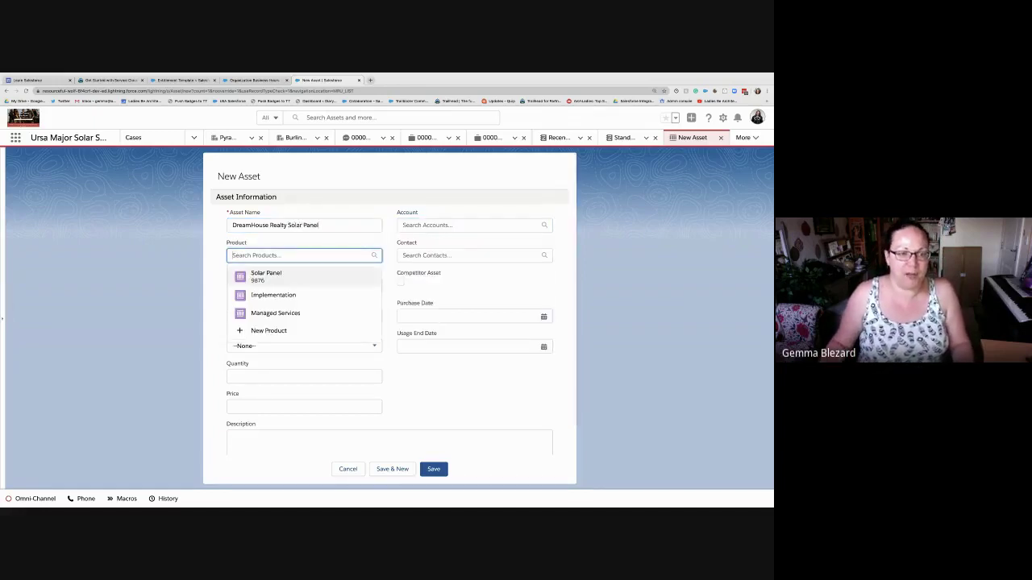
key(Return)
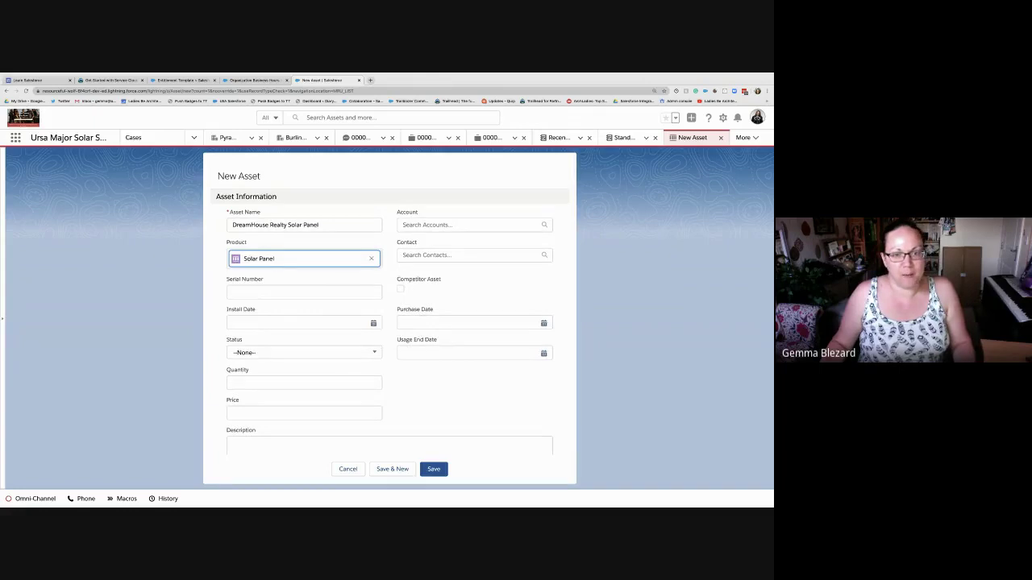
click(467, 225)
click(442, 246)
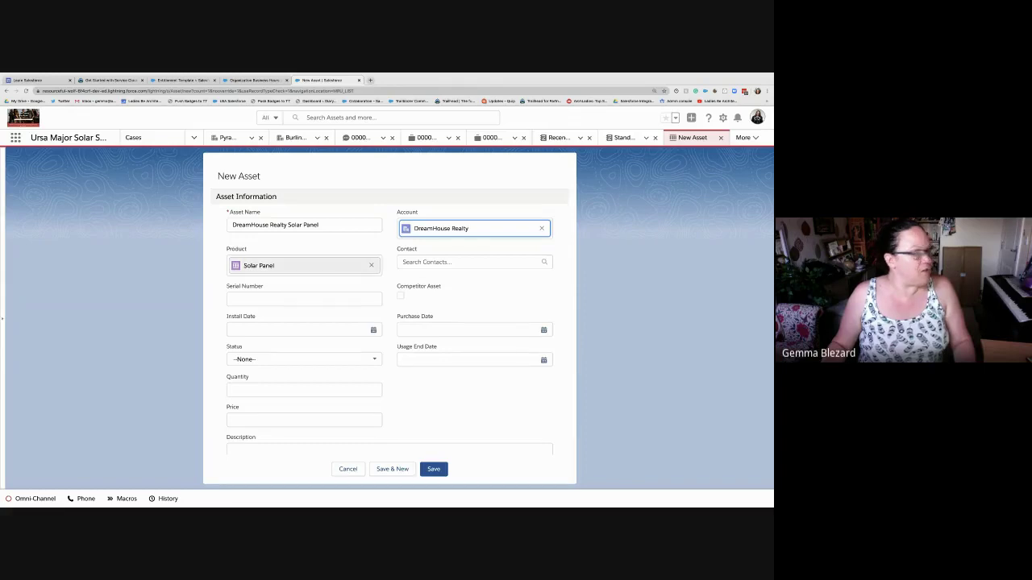
- Set the asset's install date to 24/06/2020 and its status to Installed, and save the asset
click(373, 330)
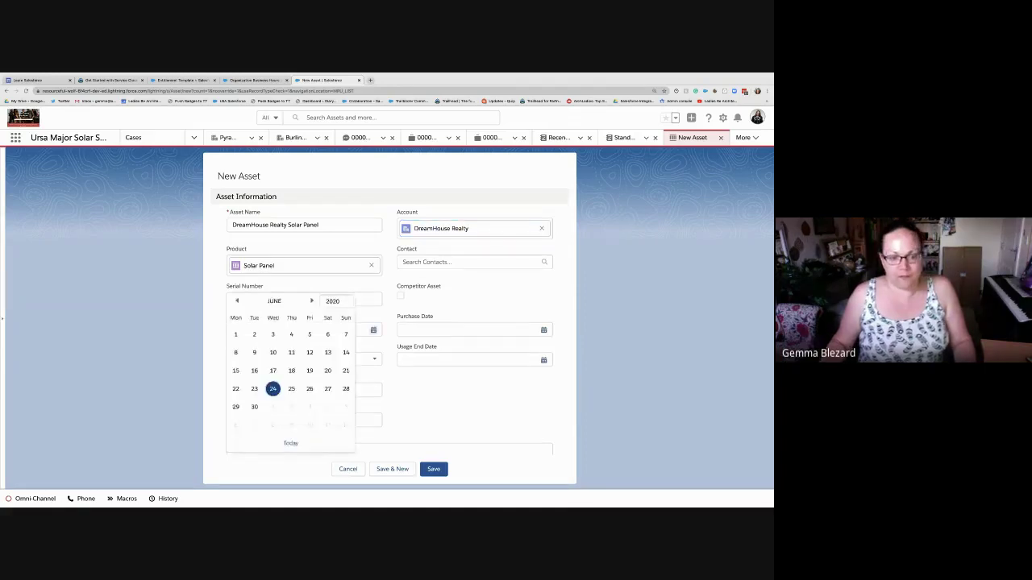
click(274, 389)
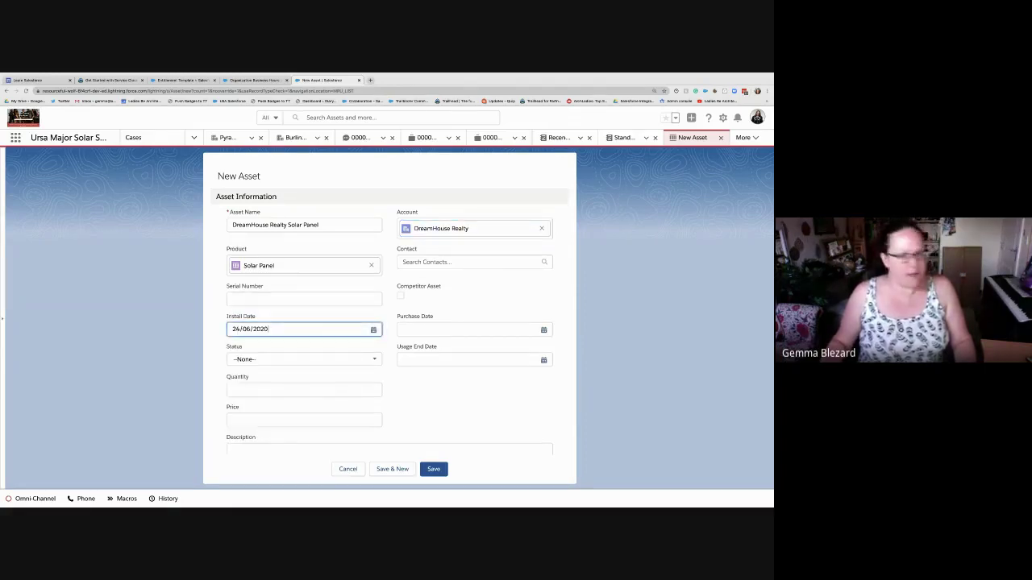
click(304, 359)
click(252, 395)
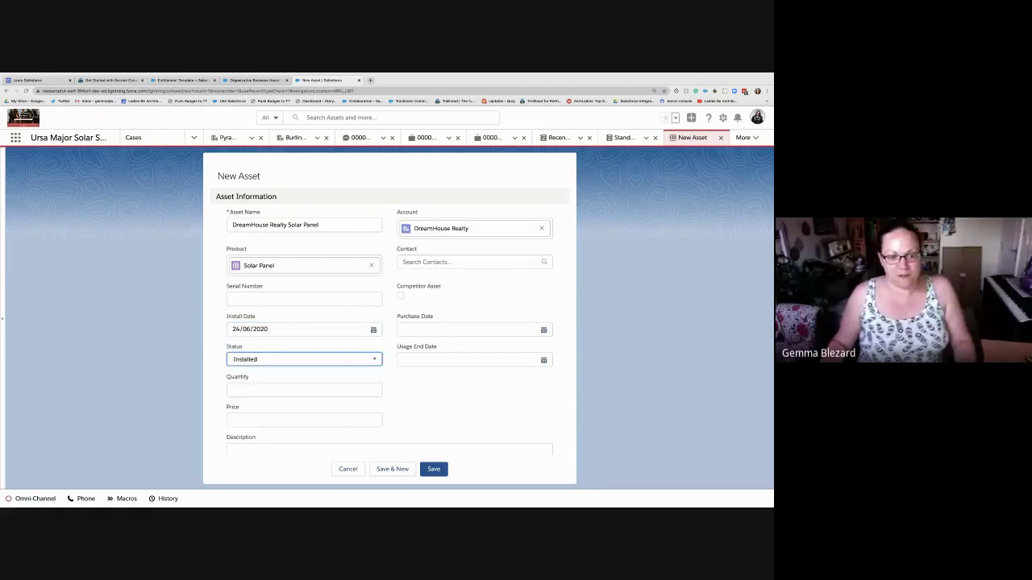
click(433, 469)
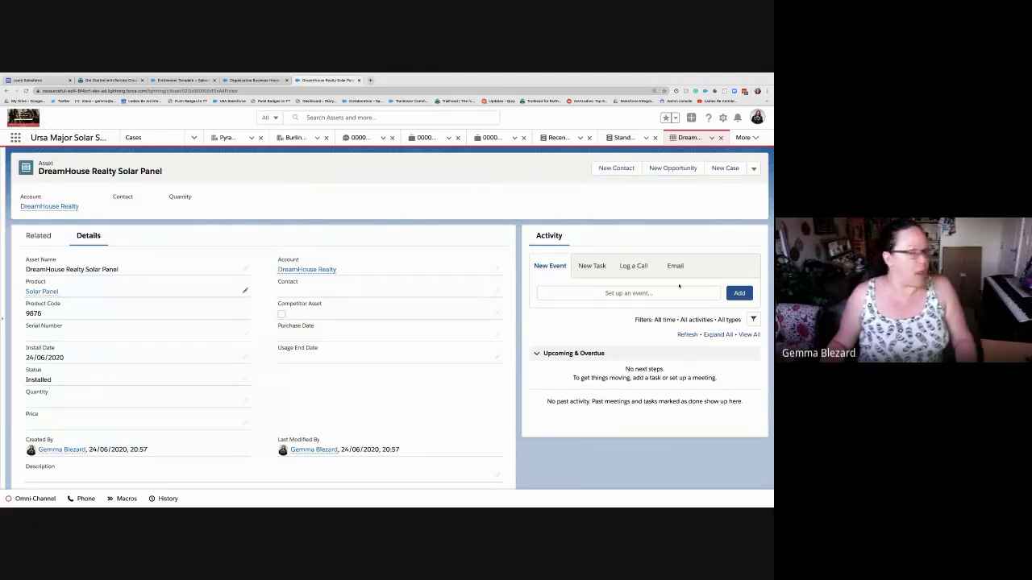
- Check the new asset's related entitlements and open the Phone Support entitlement to examine its dates and business hours
click(39, 236)
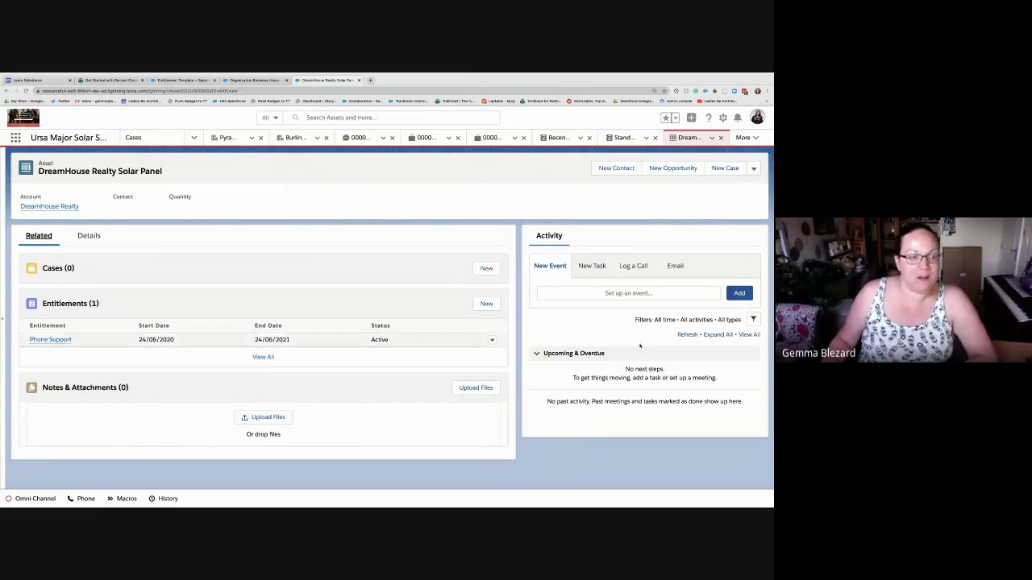
click(89, 236)
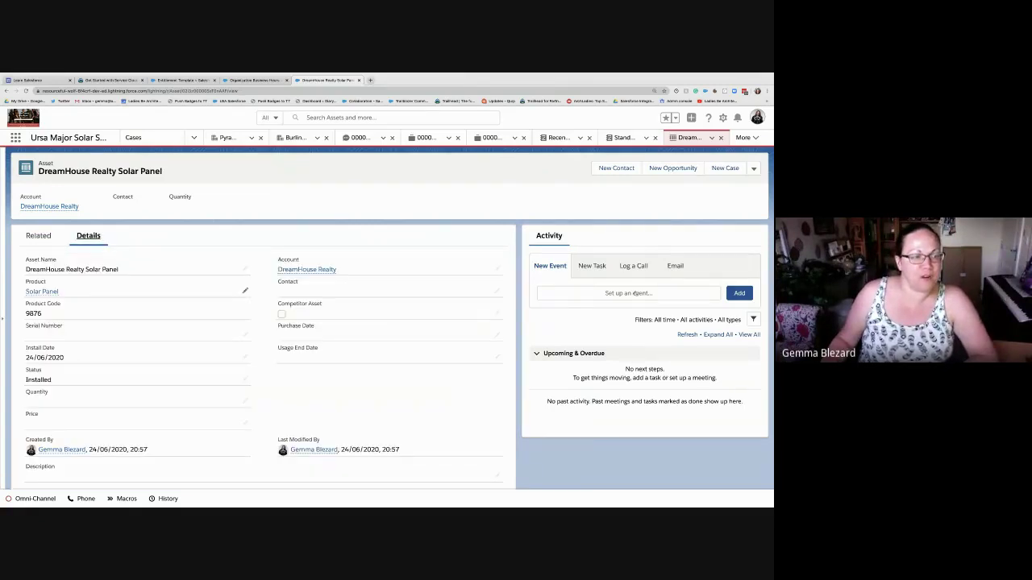
click(38, 237)
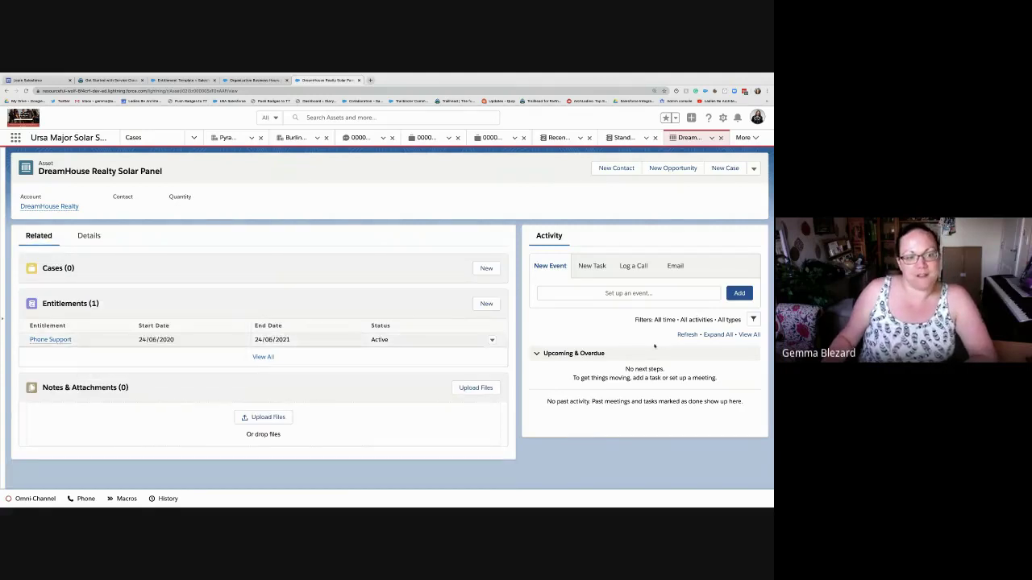
click(50, 339)
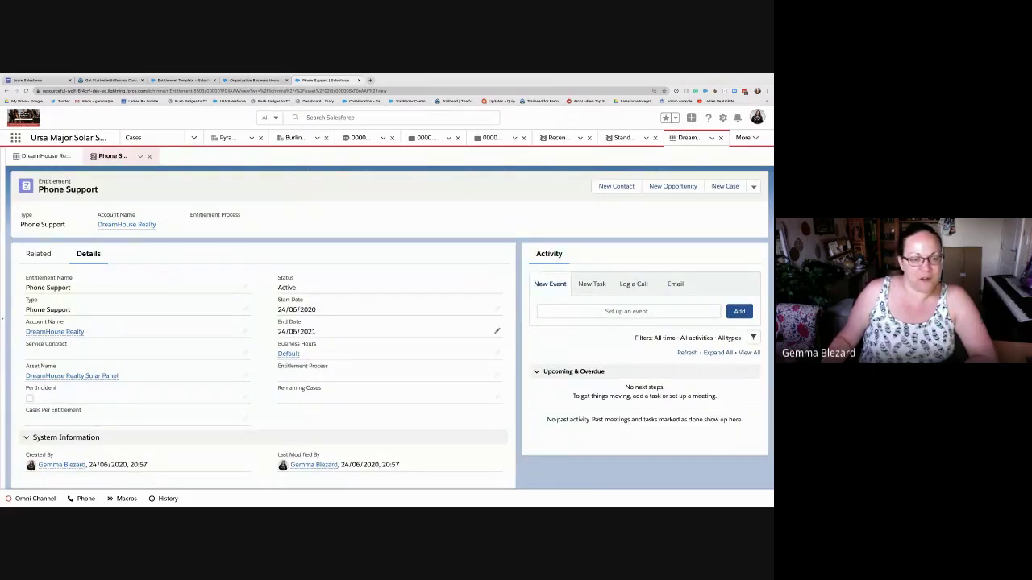
mouse_move(288, 354)
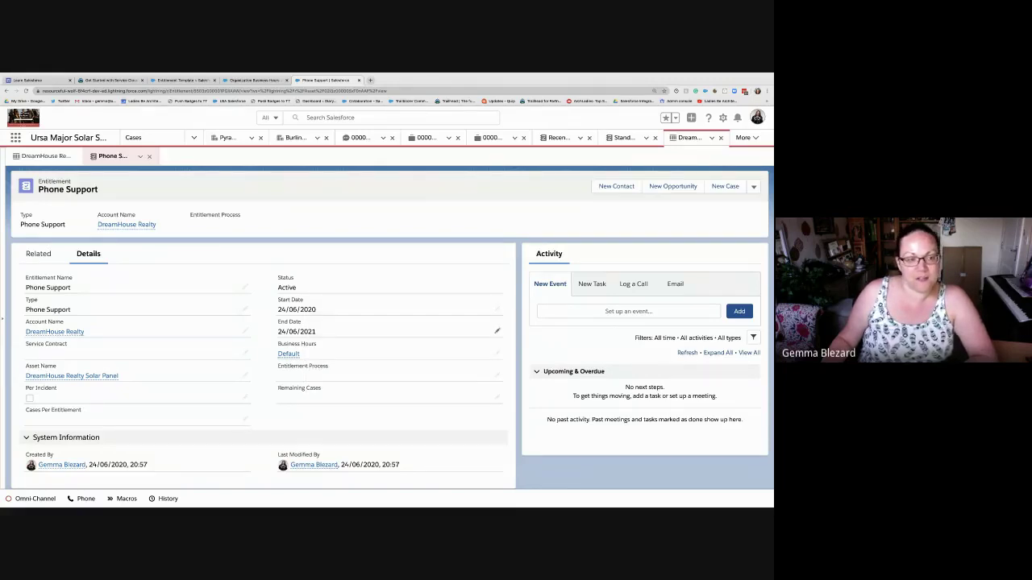
- Return from the Phone Support entitlement to the DreamHouse Realty Solar Panel asset and open its DreamHouse Realty account
scroll(640, 396, down, 1)
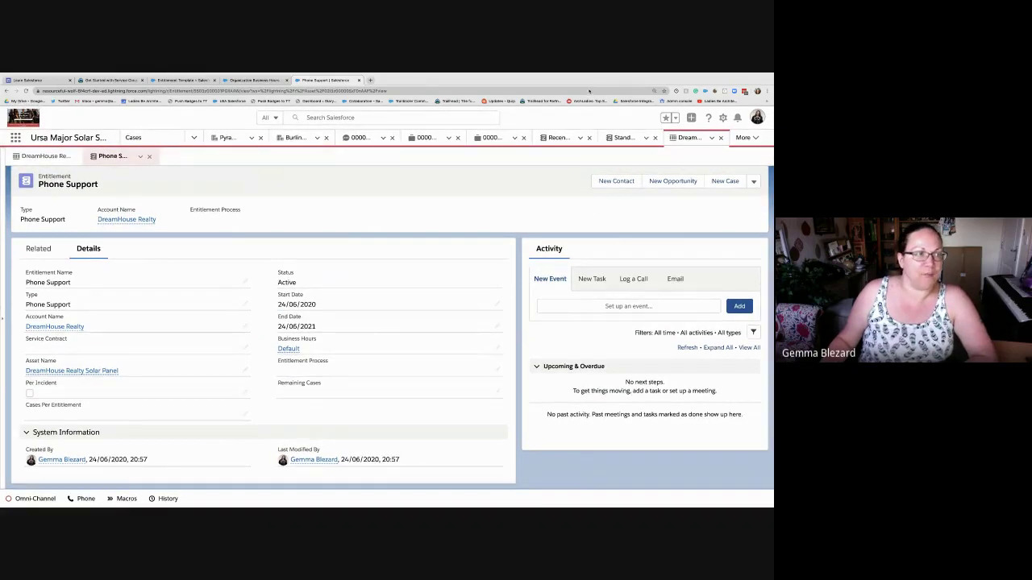
click(45, 155)
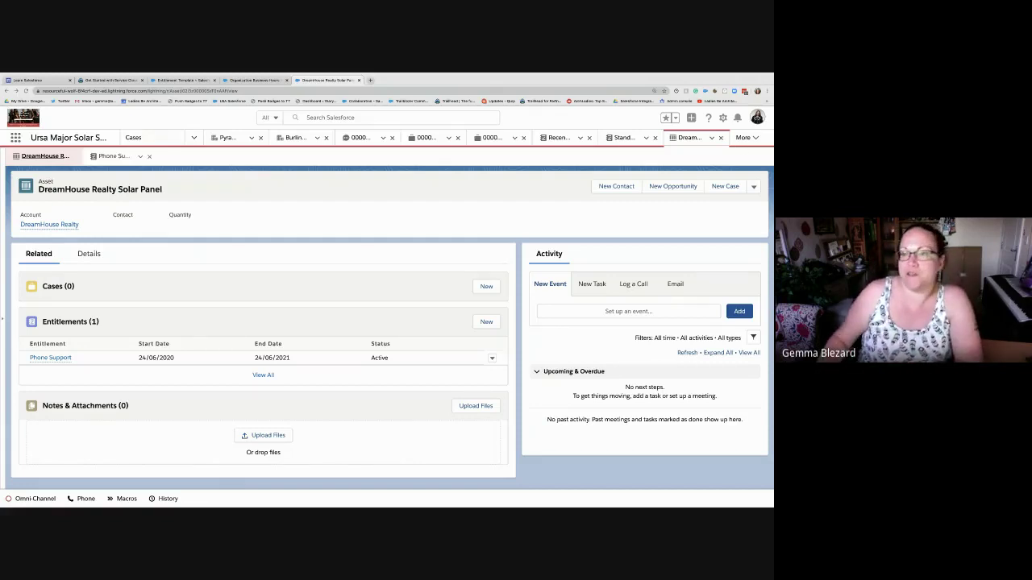
click(49, 224)
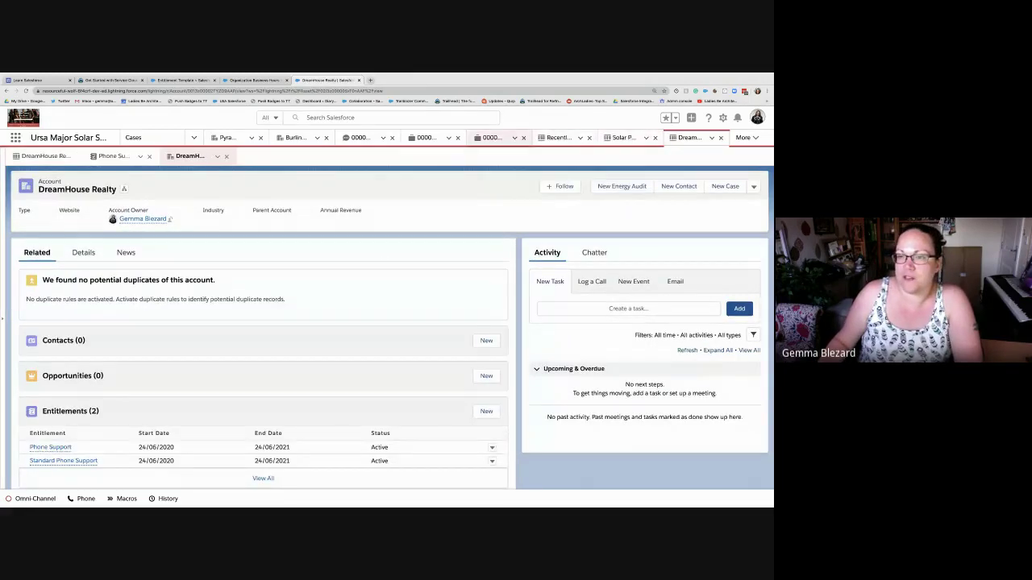
- Close all other open records and lists in the console, keeping only the DreamHouse Realty workspace
click(545, 138)
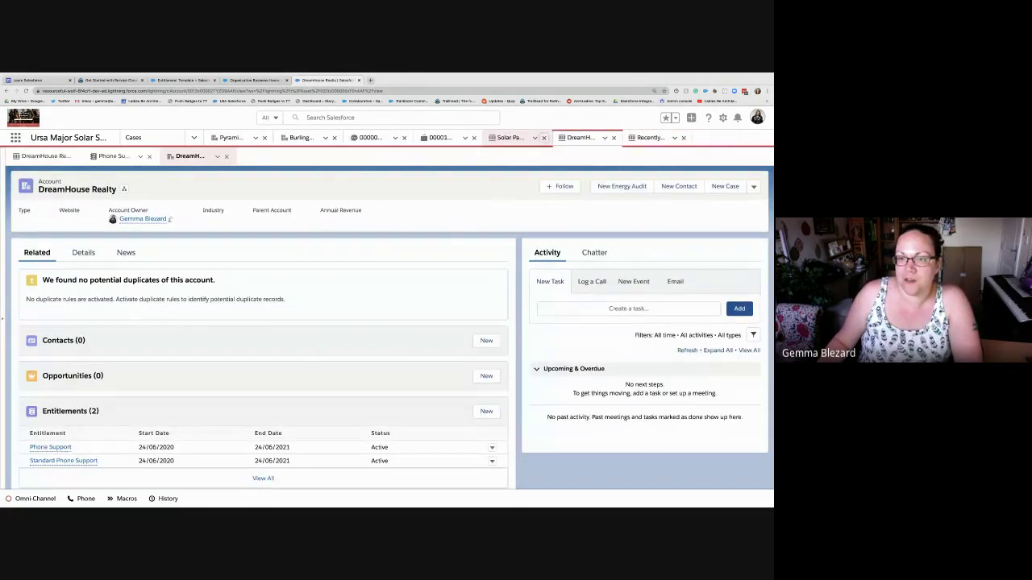
click(544, 137)
click(475, 138)
click(475, 138)
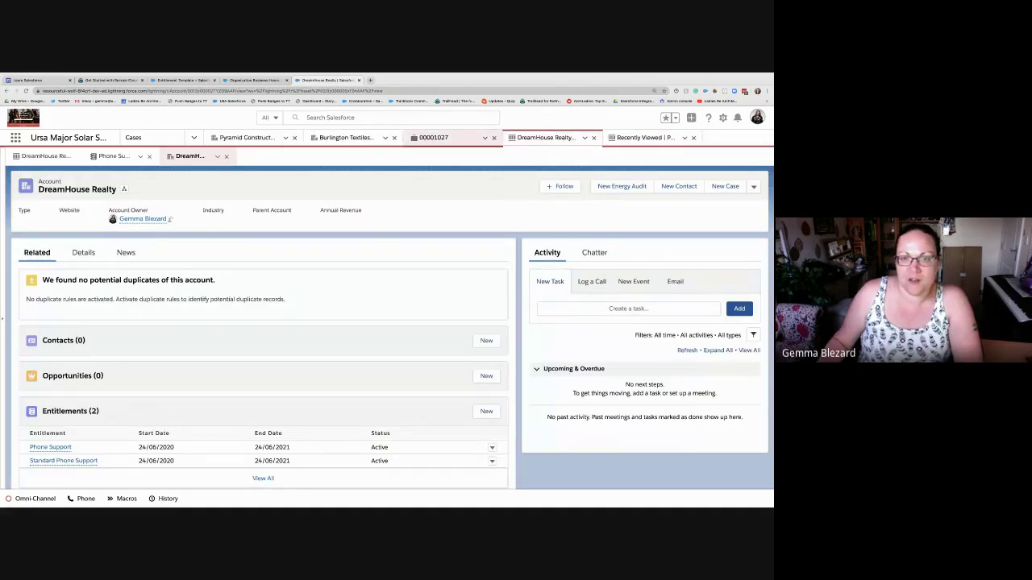
click(394, 137)
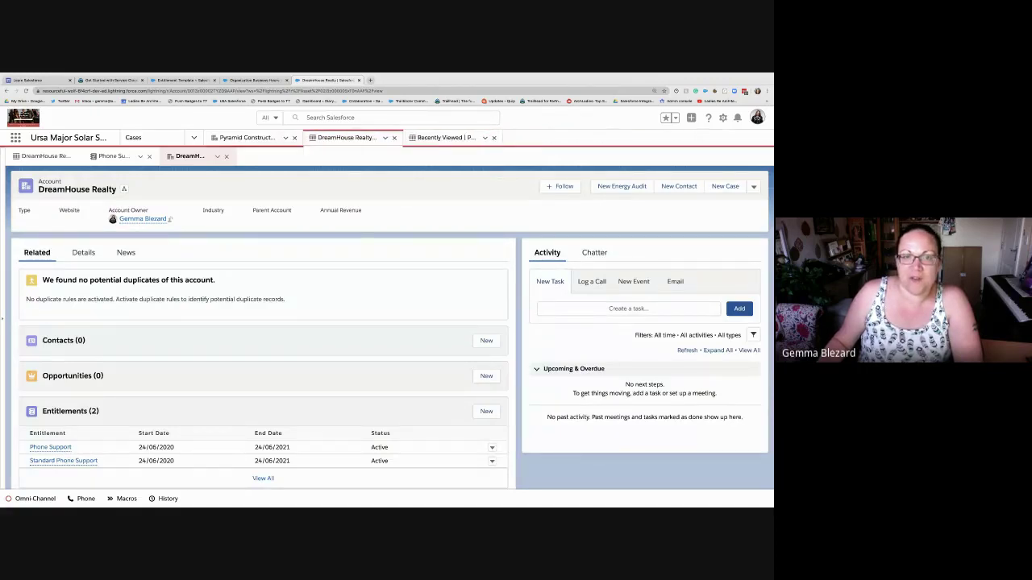
click(294, 138)
click(394, 138)
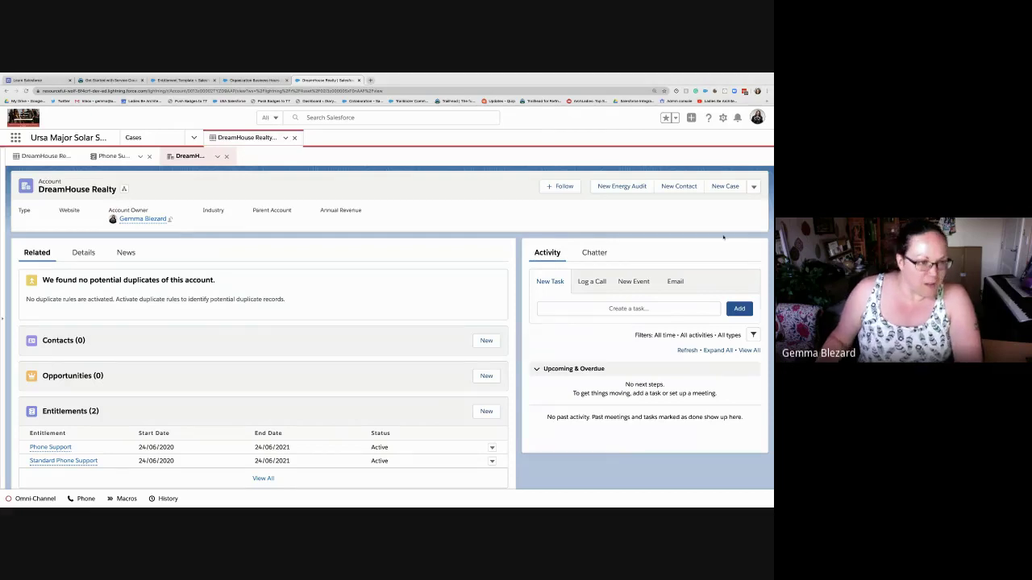
- Examine the entitlements listed on the DreamHouse Realty account, comparing Phone Support with Standard Phone Support
scroll(391, 322, down, 2)
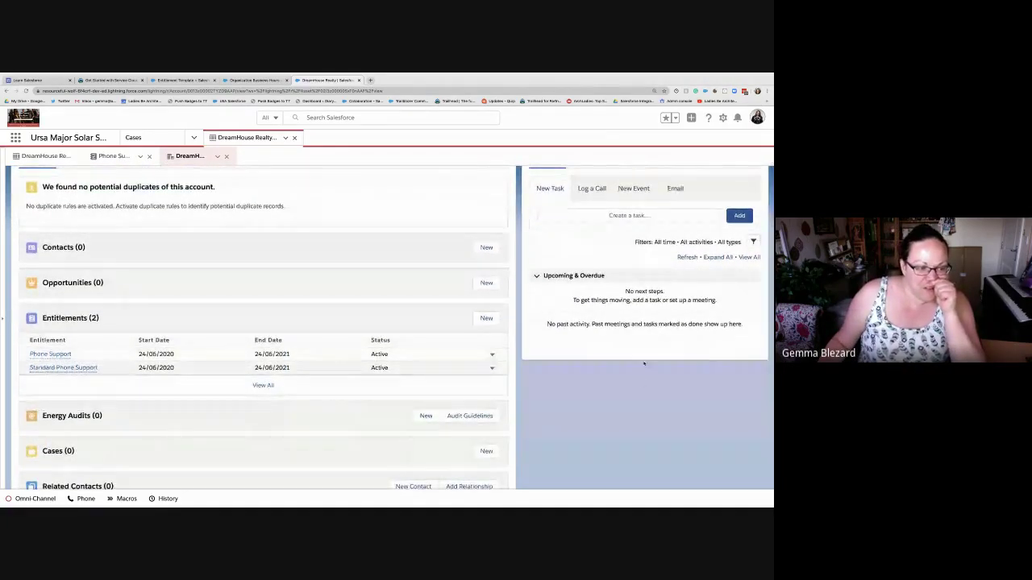
mouse_move(68, 369)
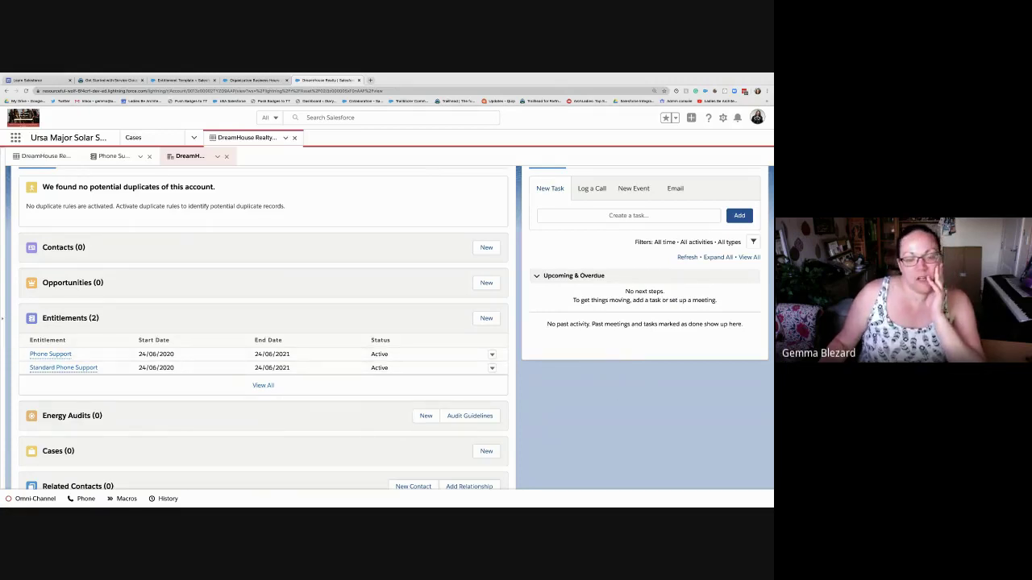
scroll(386, 322, up, 3)
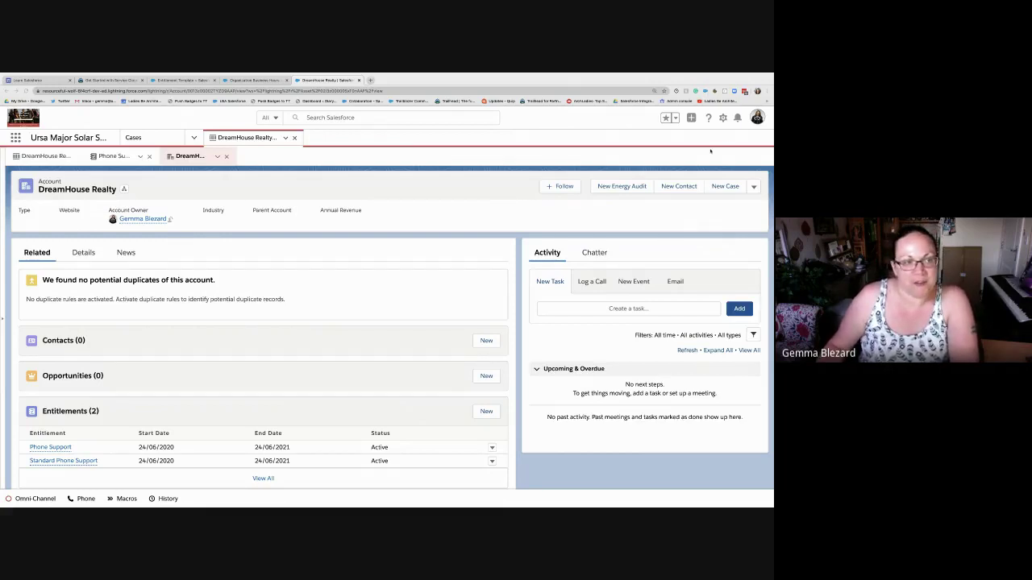
- Go to the Products list and start a new product named Solar Battery
click(16, 138)
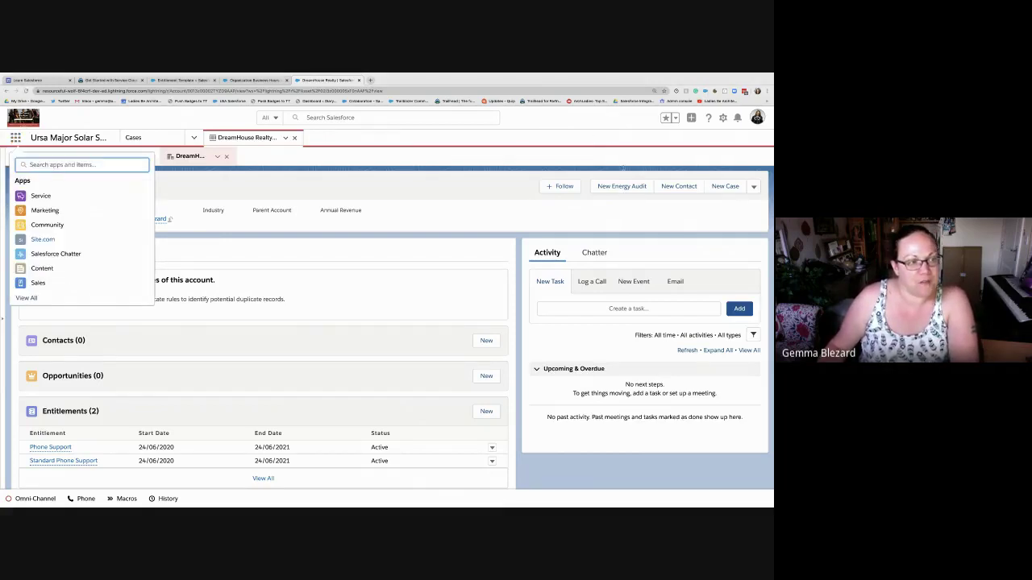
text(products)
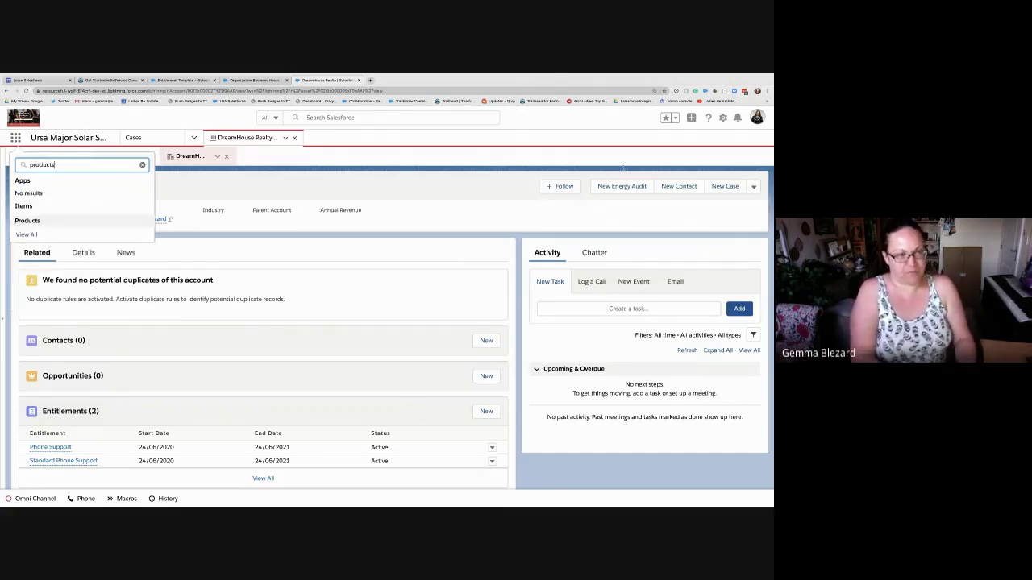
key(Return)
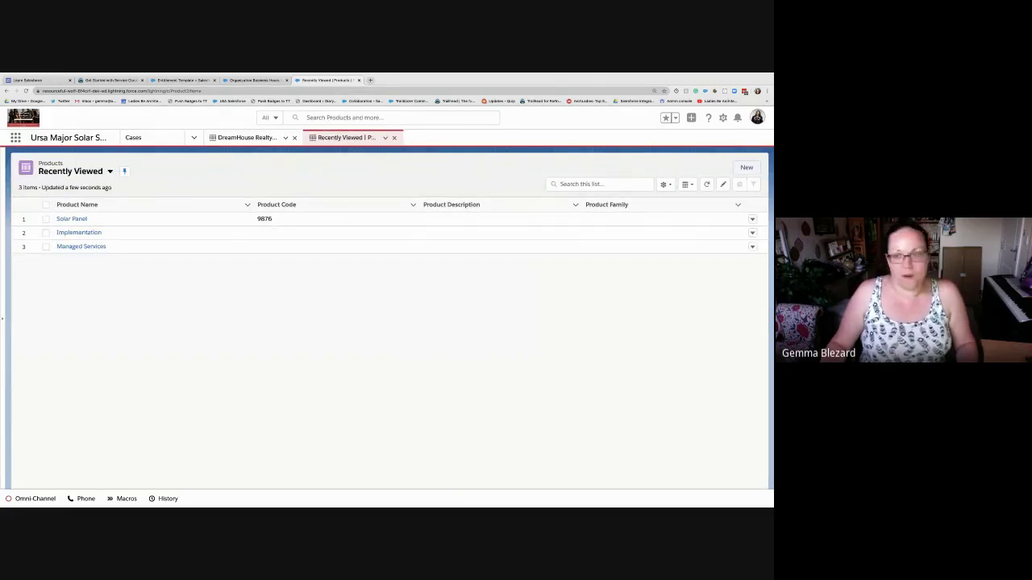
click(746, 167)
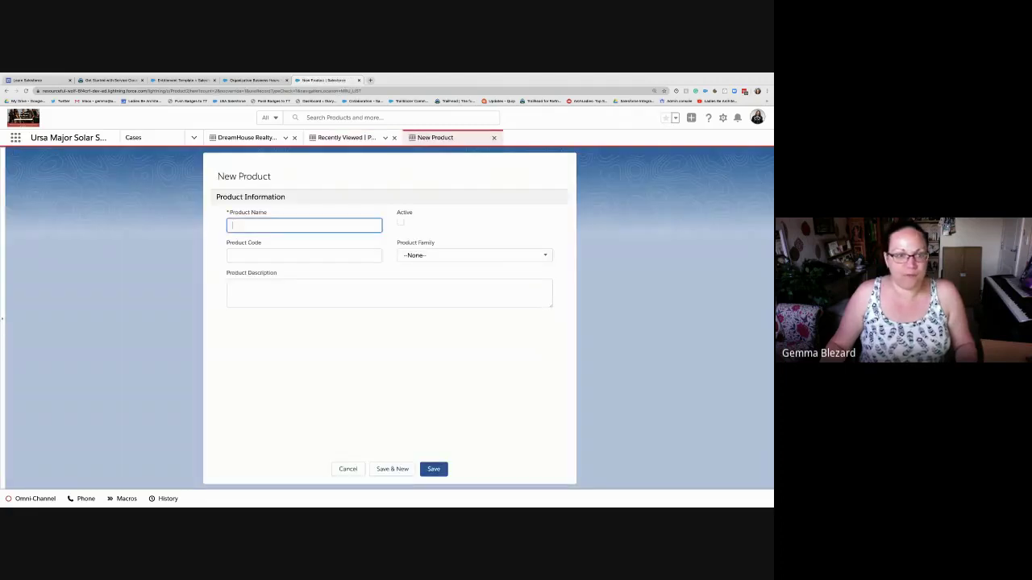
text(Solar )
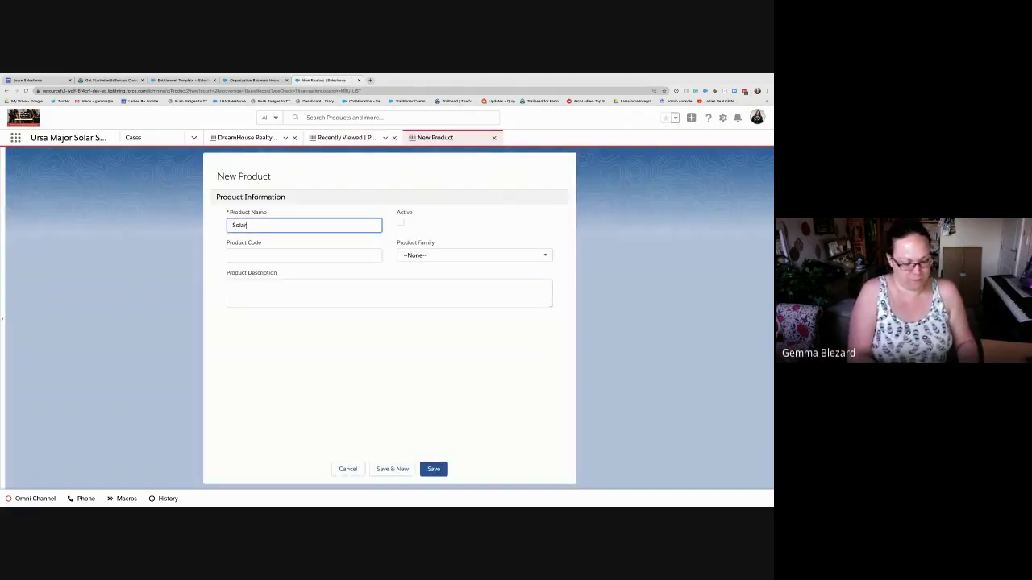
text(Battery)
- Mark the new product as active, set its product code to 6789, and save it
key(Tab)
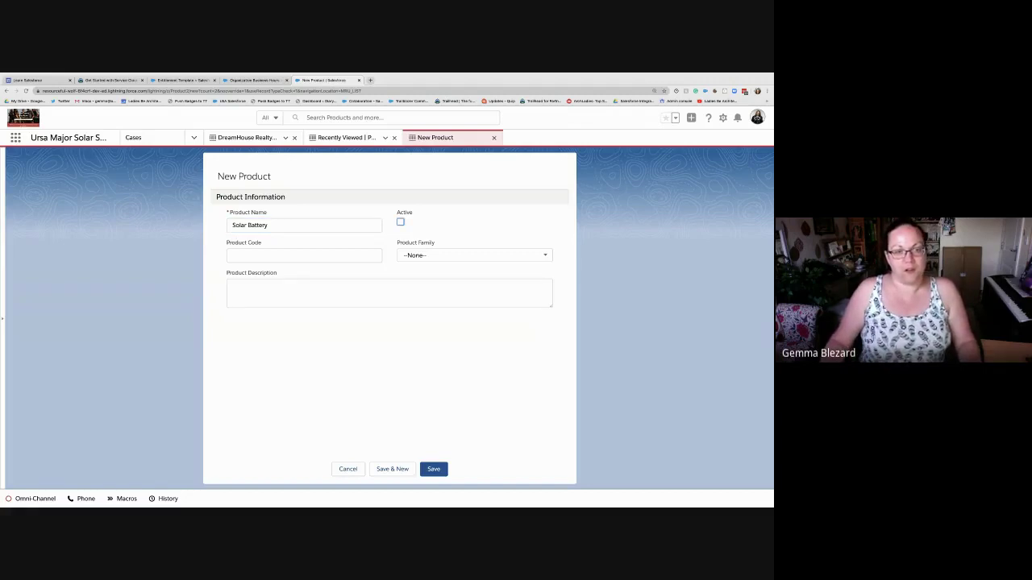
key(space)
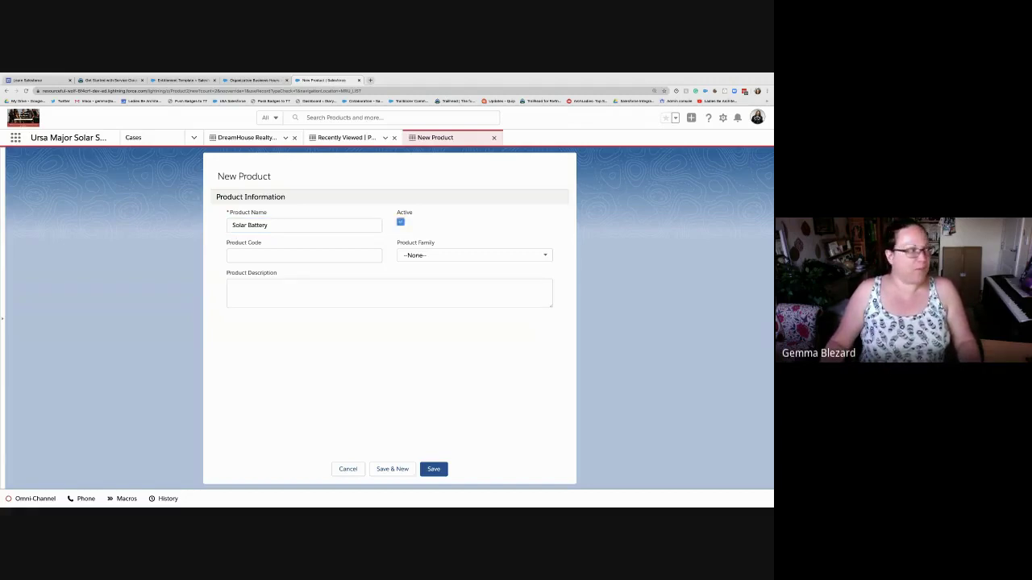
key(Tab)
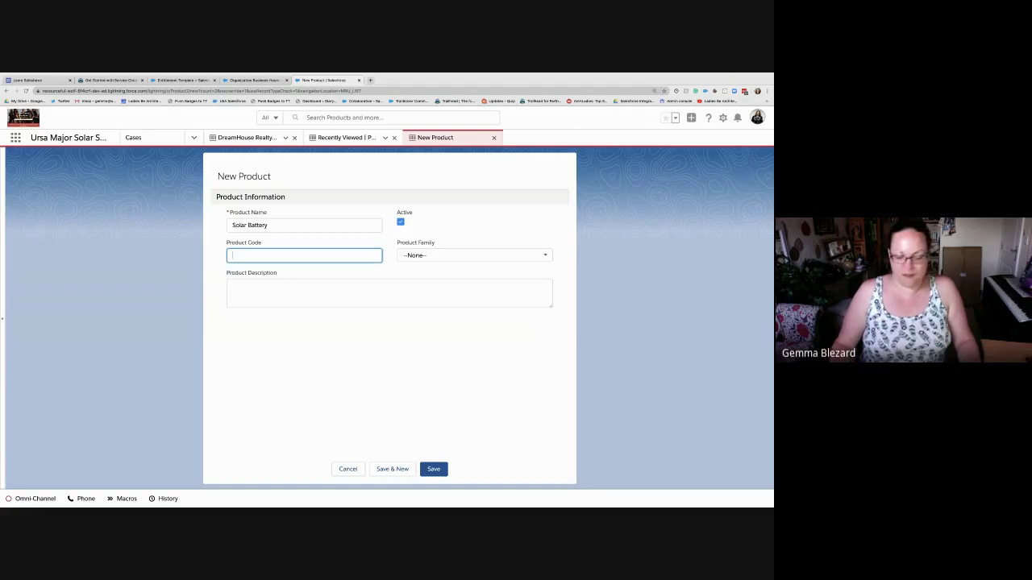
text(6789)
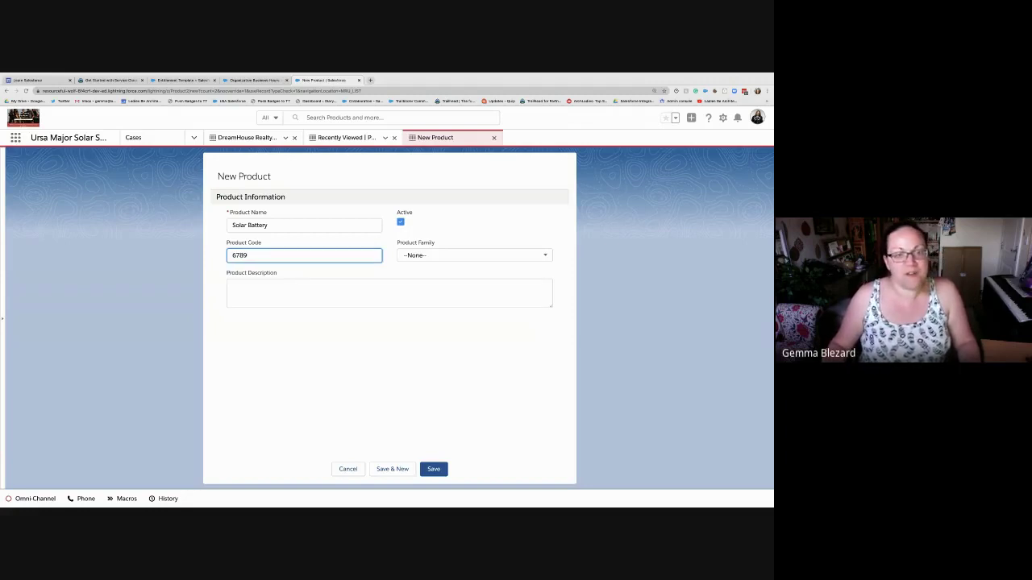
key(Tab)
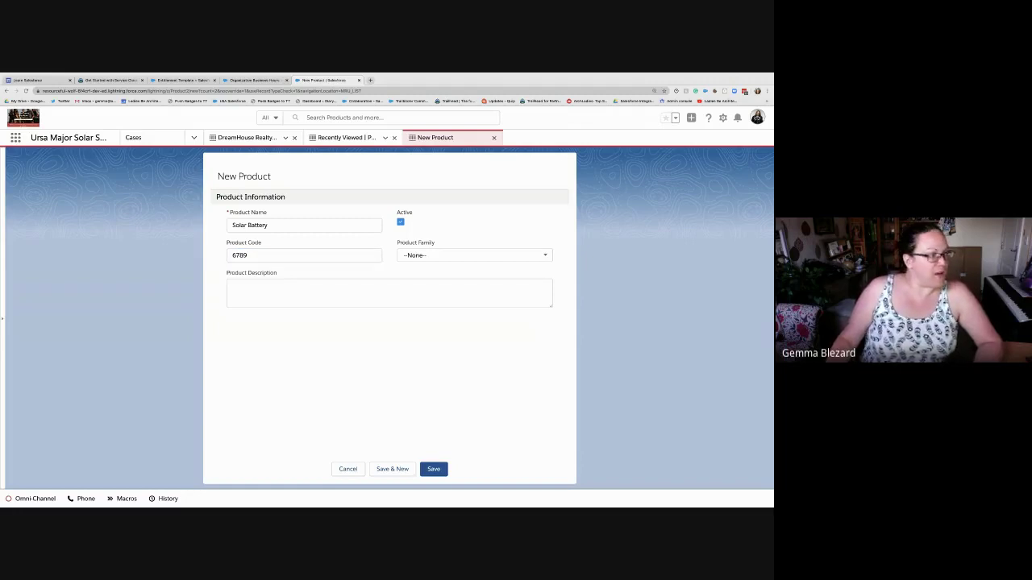
click(434, 469)
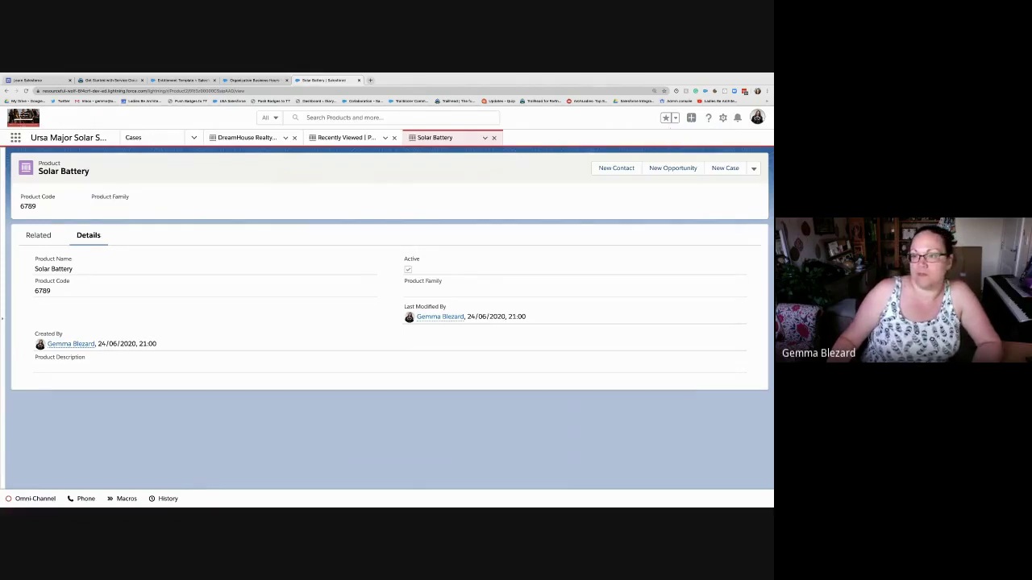
- Switch to Salesforce Classic and open the Solar Battery product from the recent items
click(757, 118)
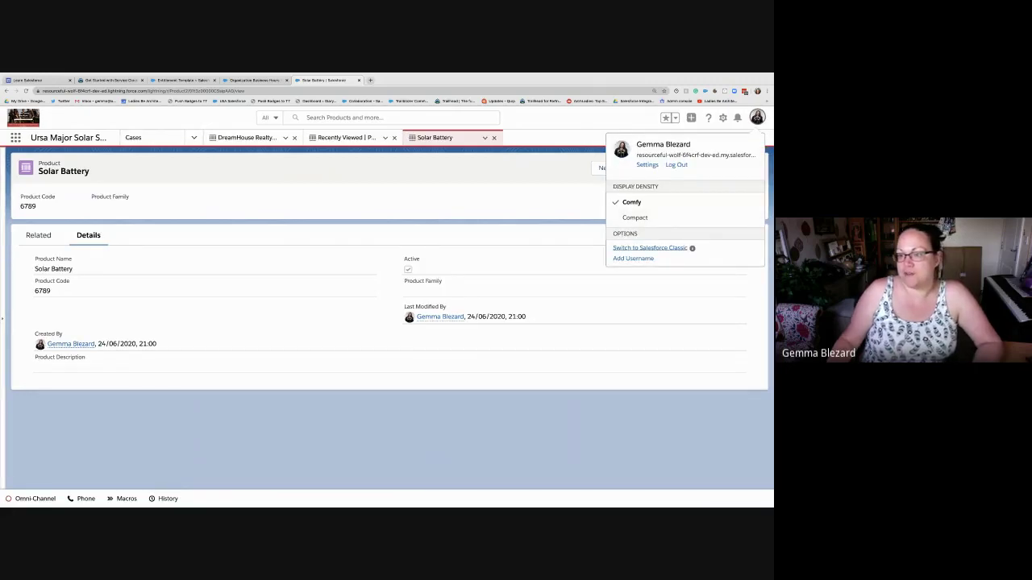
click(649, 248)
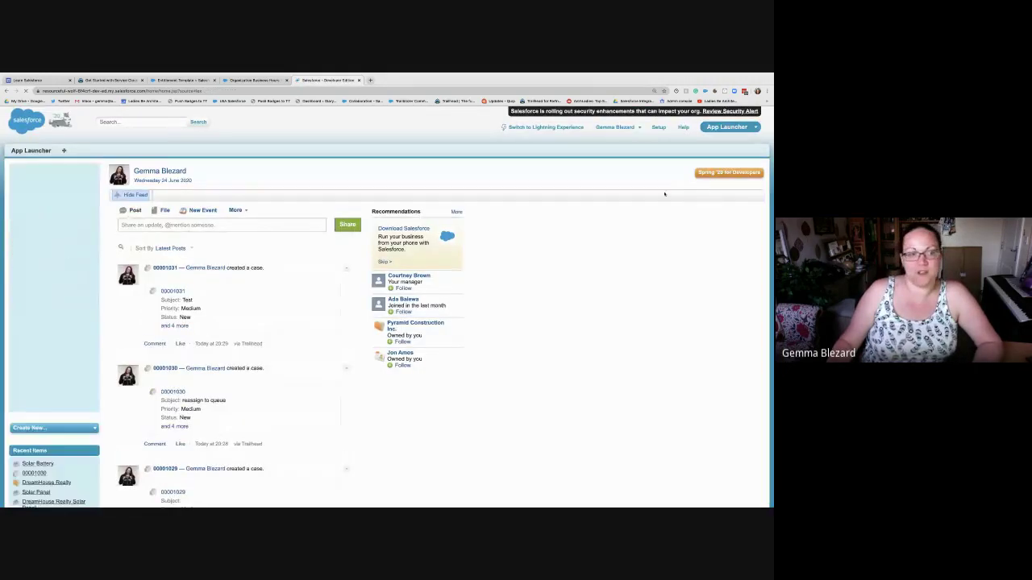
scroll(732, 359, down, 2)
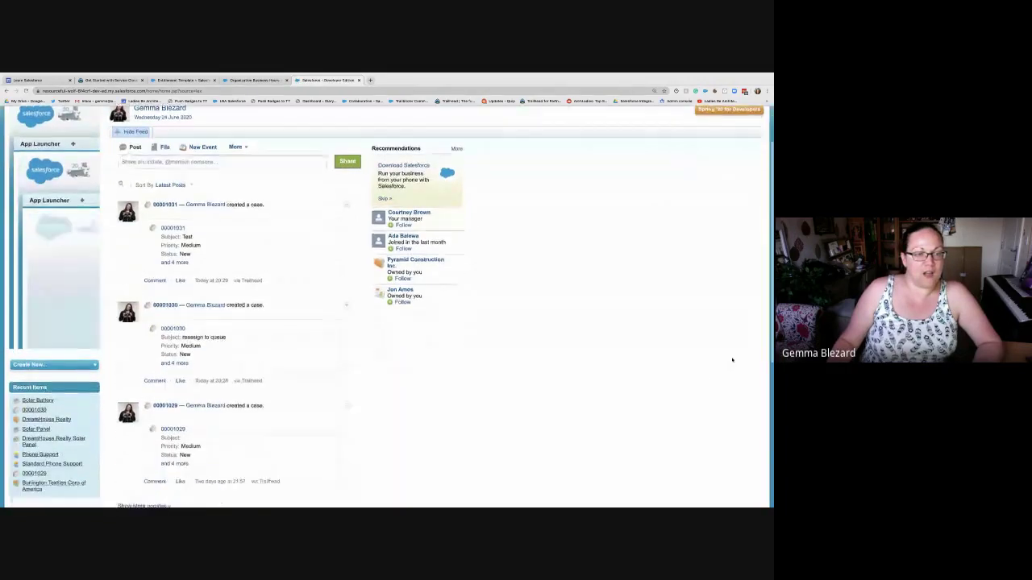
scroll(732, 359, down, 4)
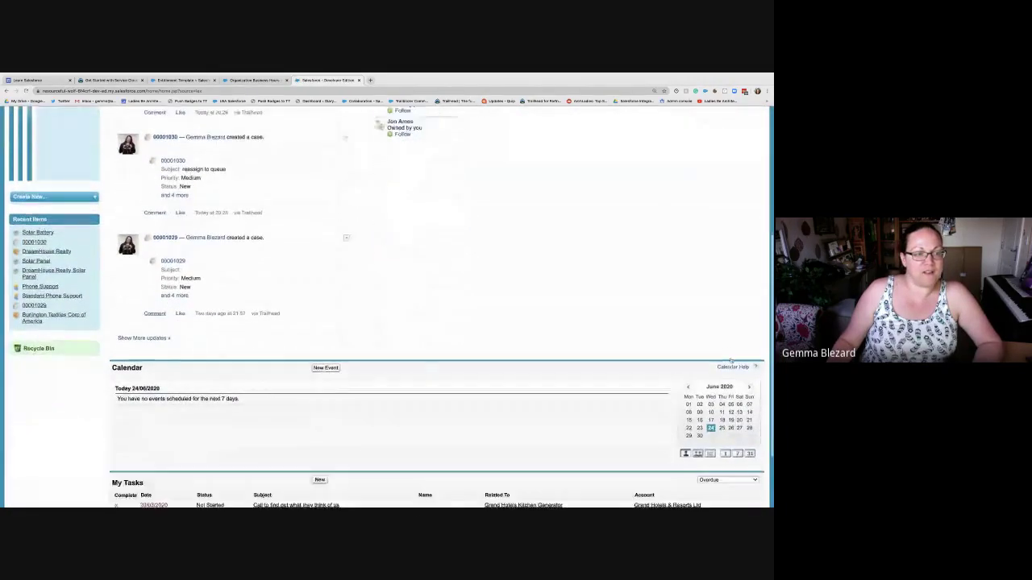
click(38, 222)
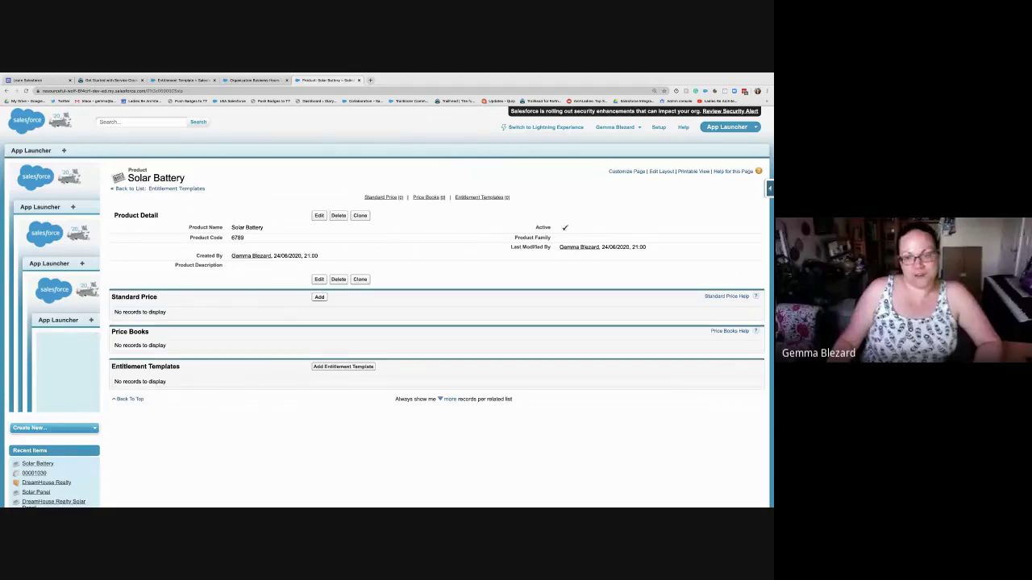
- Add the Phone Support entitlement template to the Solar Battery product and open the template's details
scroll(386, 322, down, 1)
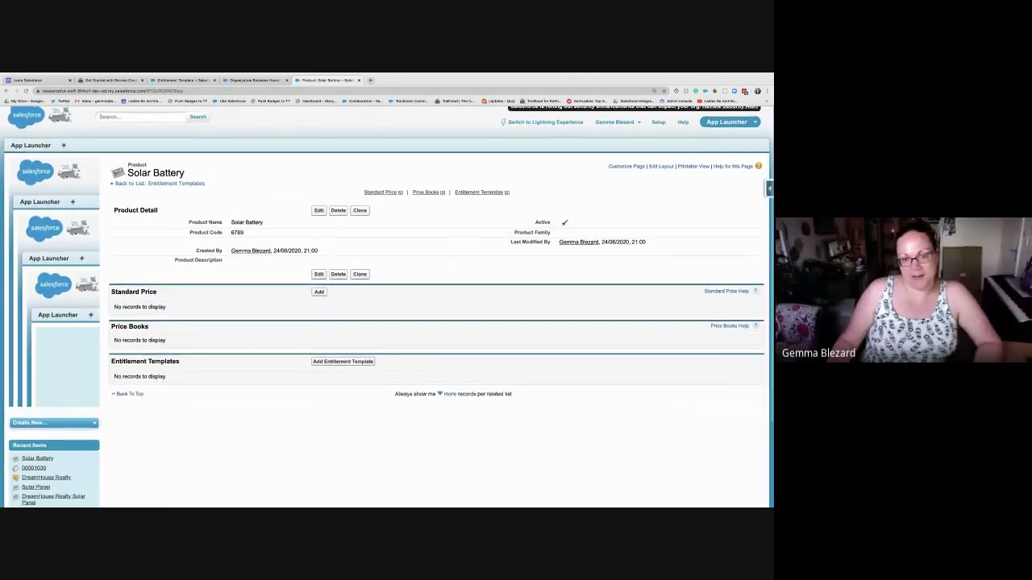
click(343, 361)
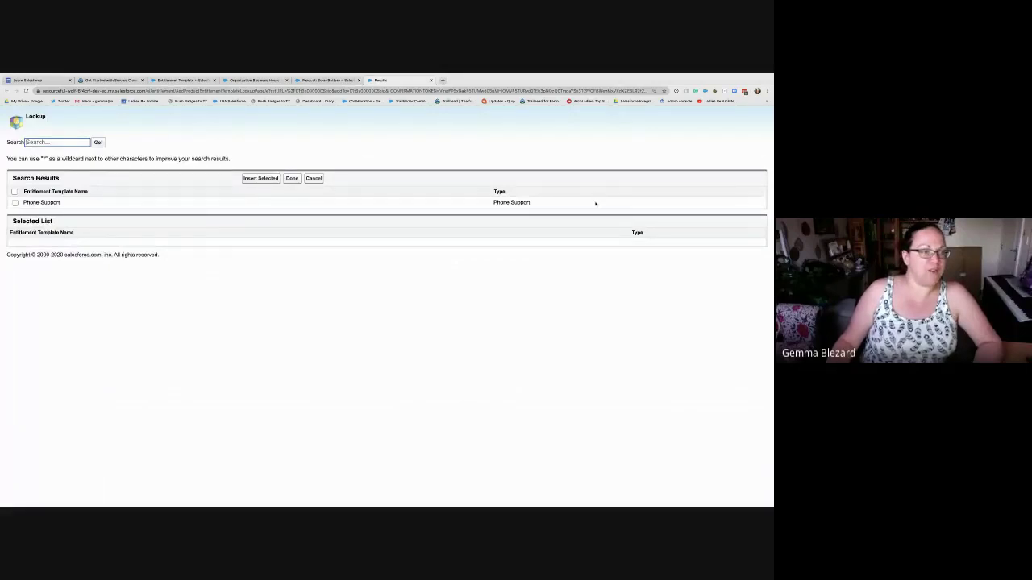
click(597, 204)
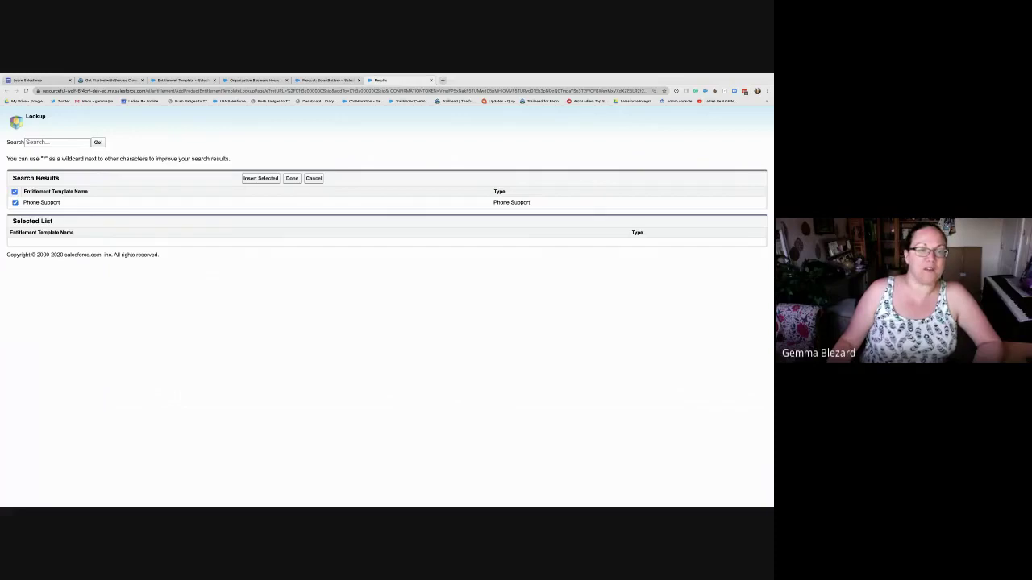
click(261, 178)
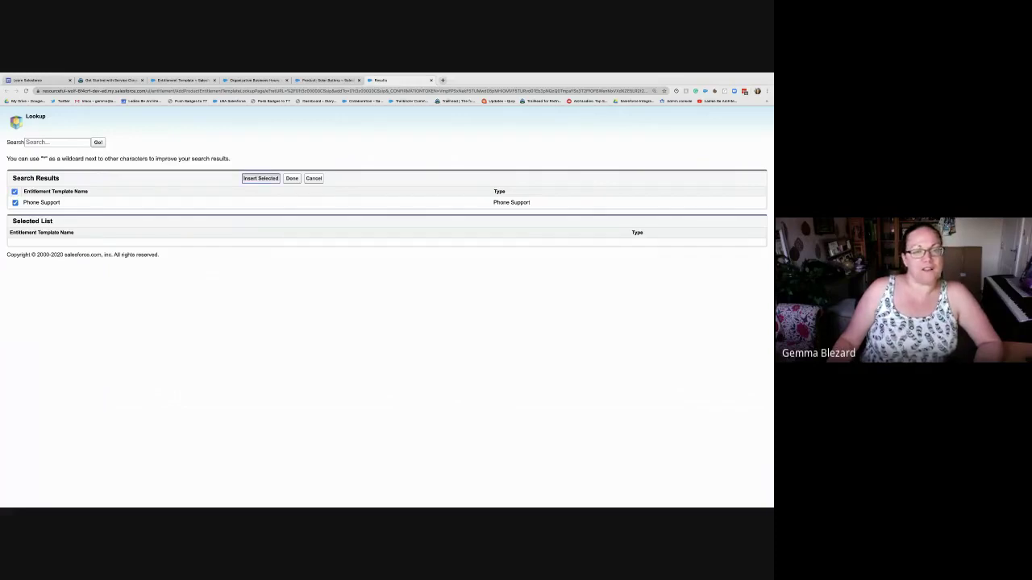
click(292, 178)
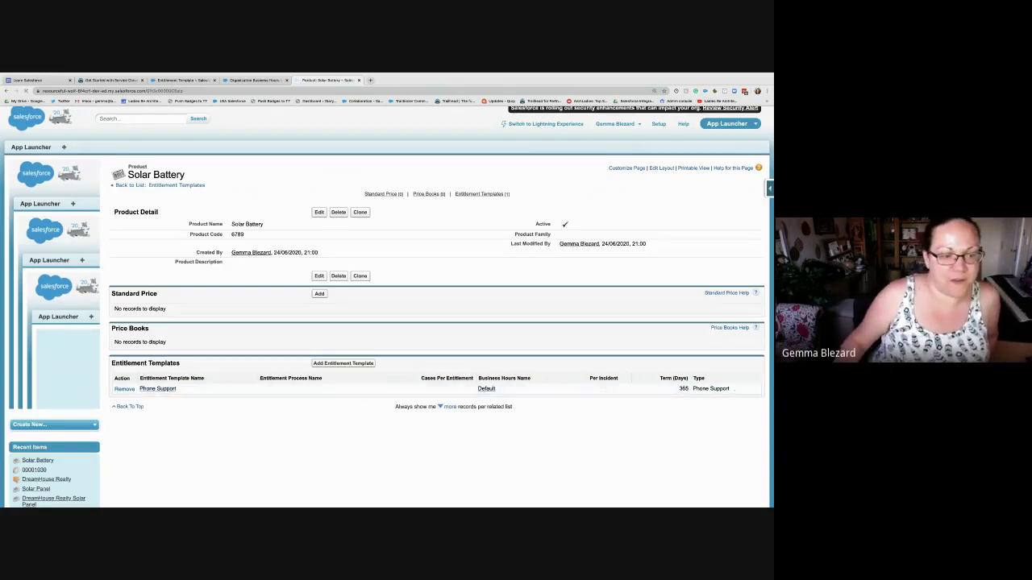
click(157, 389)
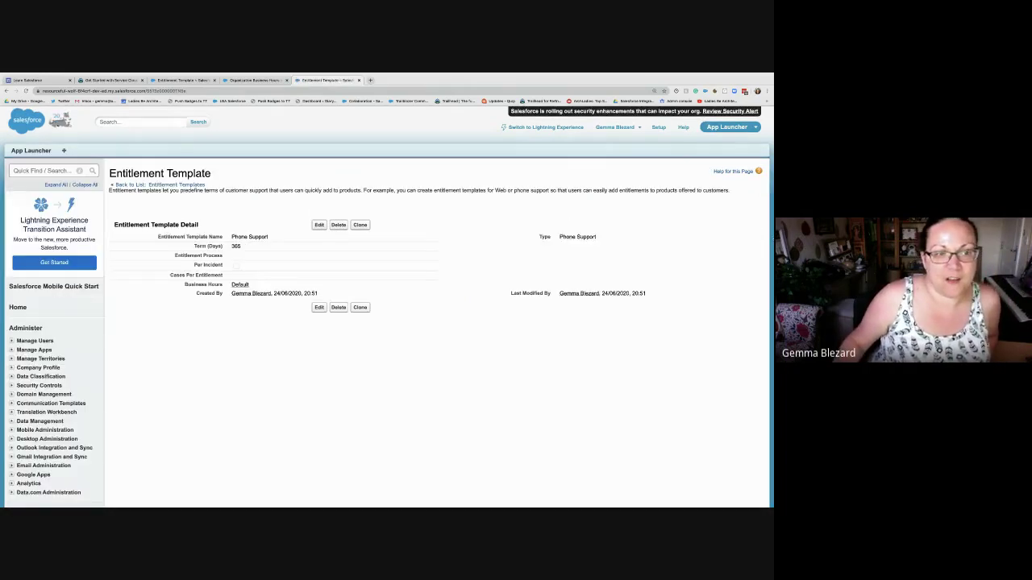
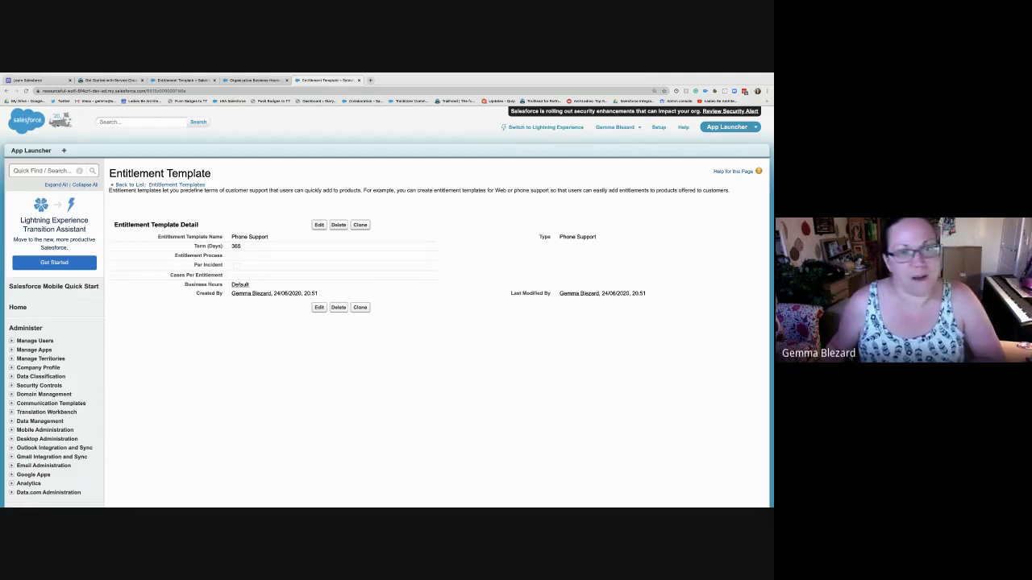
- Return the Solar Battery product to Lightning Experience and bring up the already open Organization Business Hours page
click(546, 128)
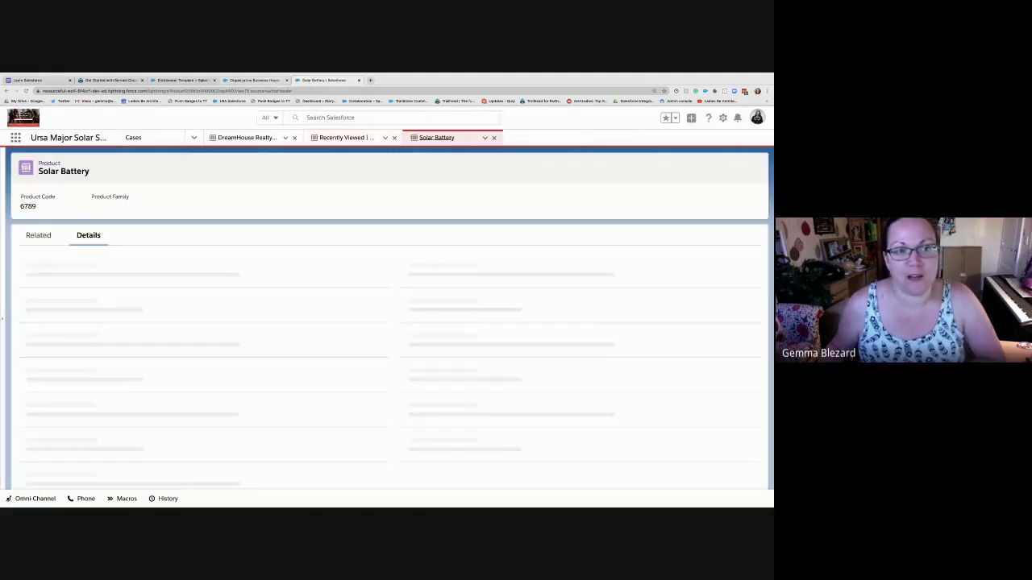
click(255, 81)
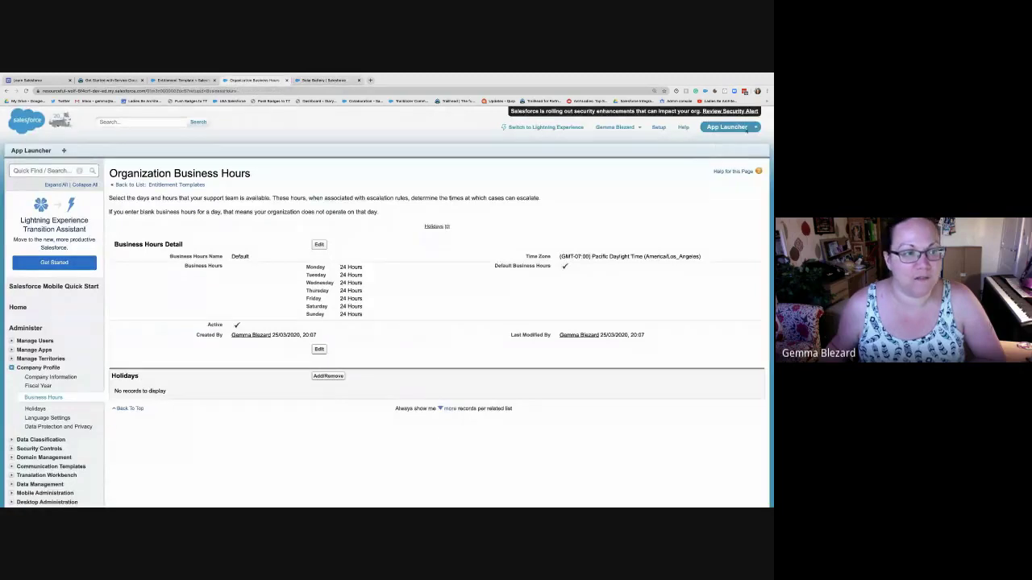
- Close the Organization Business Hours and Entitlement Template pages, and open Salesforce Setup from the Solar Battery product
click(287, 80)
click(182, 81)
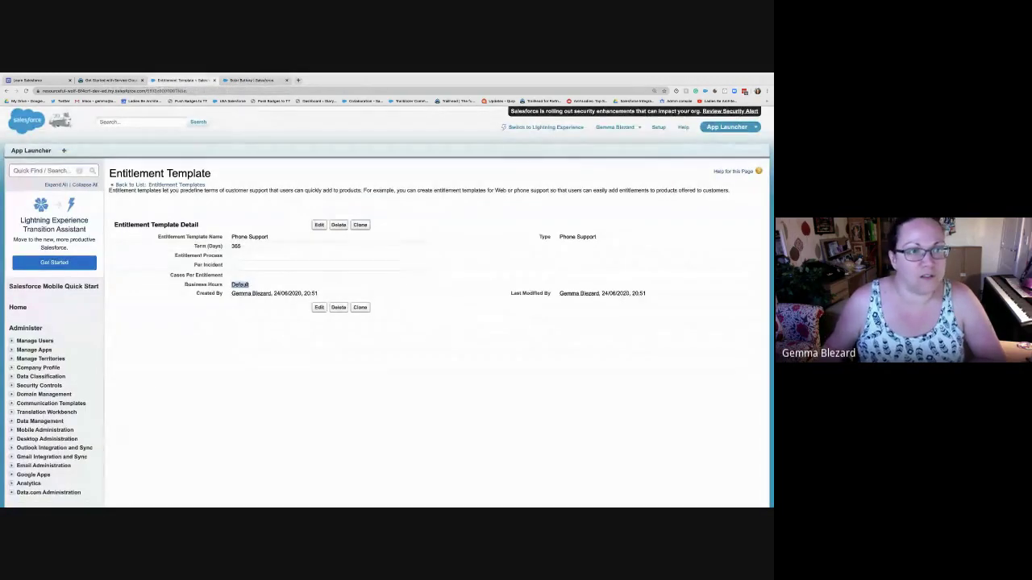
click(214, 80)
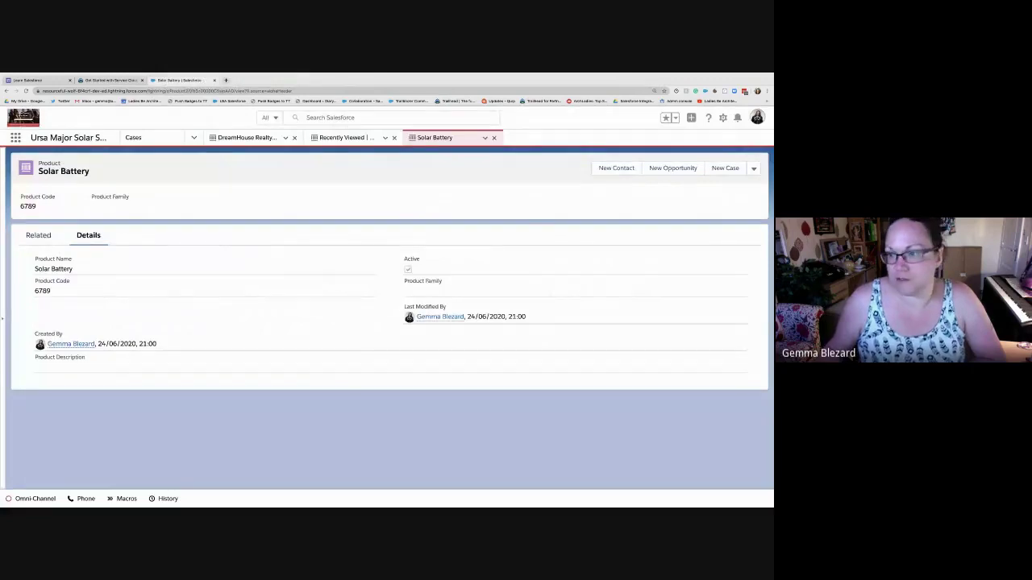
click(723, 118)
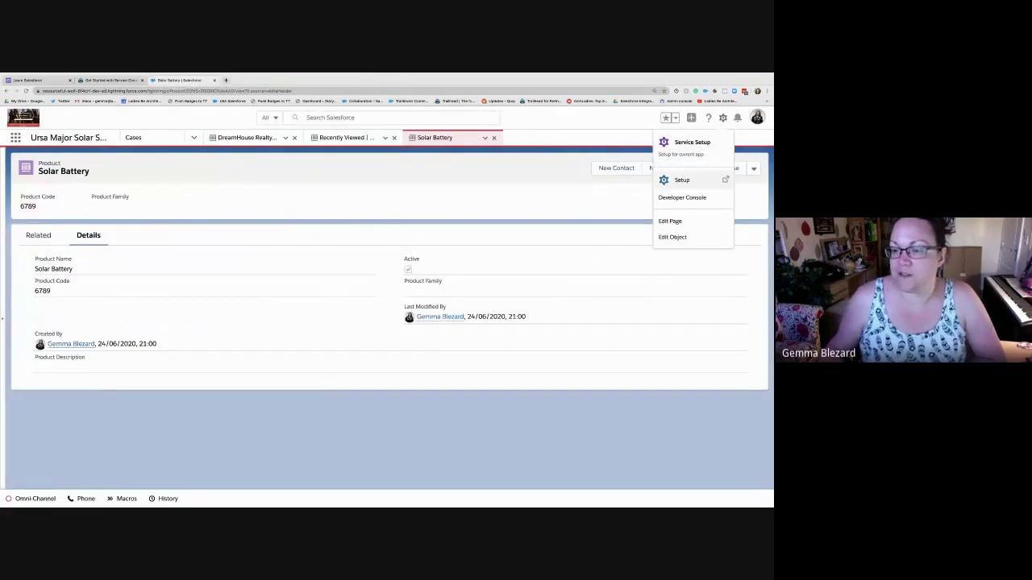
click(725, 180)
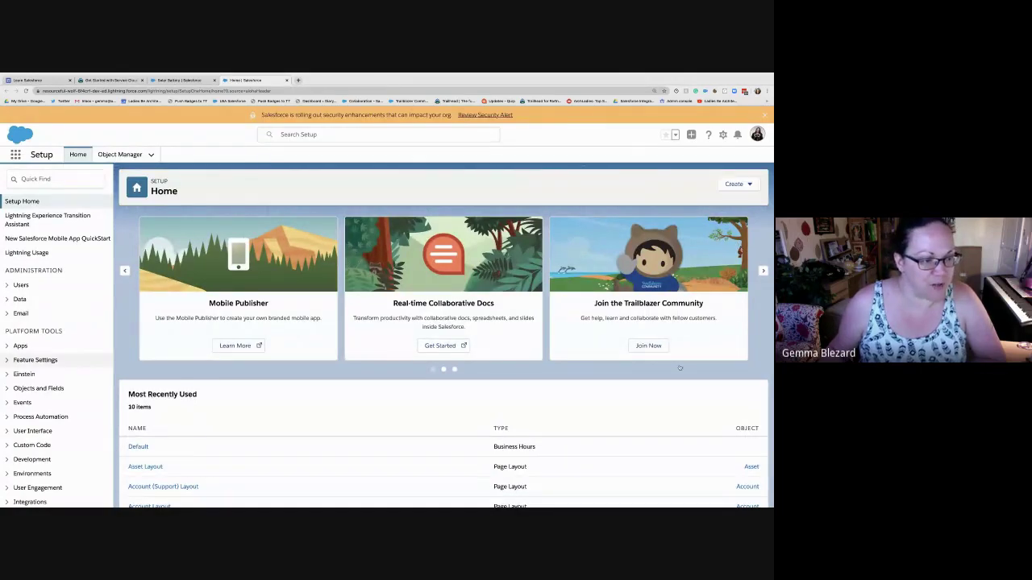
- Browse the Setup tree through Feature Settings, Service and Entitlement Management to open the Milestones page
scroll(56, 346, down, 2)
scroll(57, 346, down, 2)
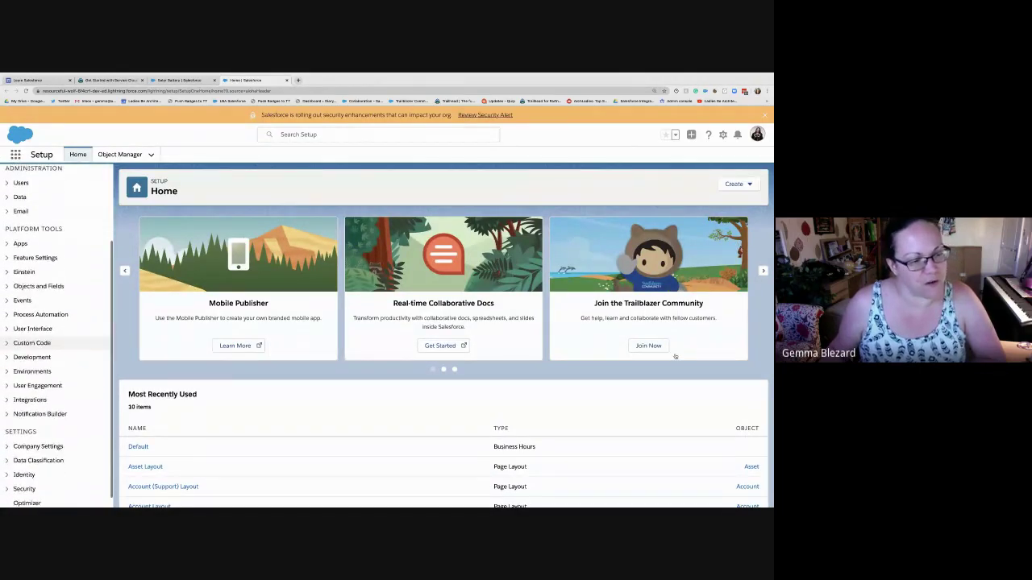
scroll(57, 386, up, 3)
scroll(56, 428, down, 2)
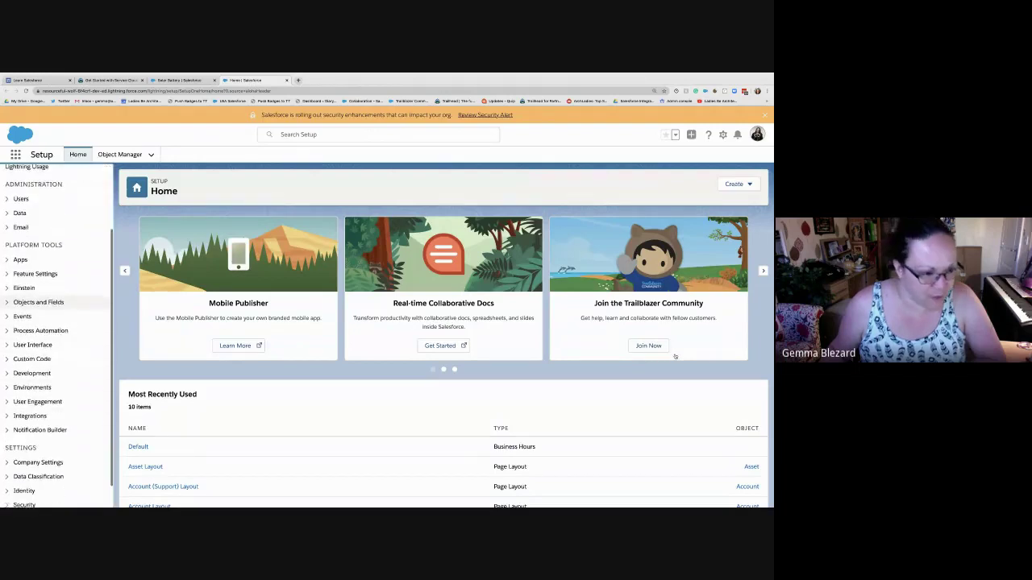
click(35, 246)
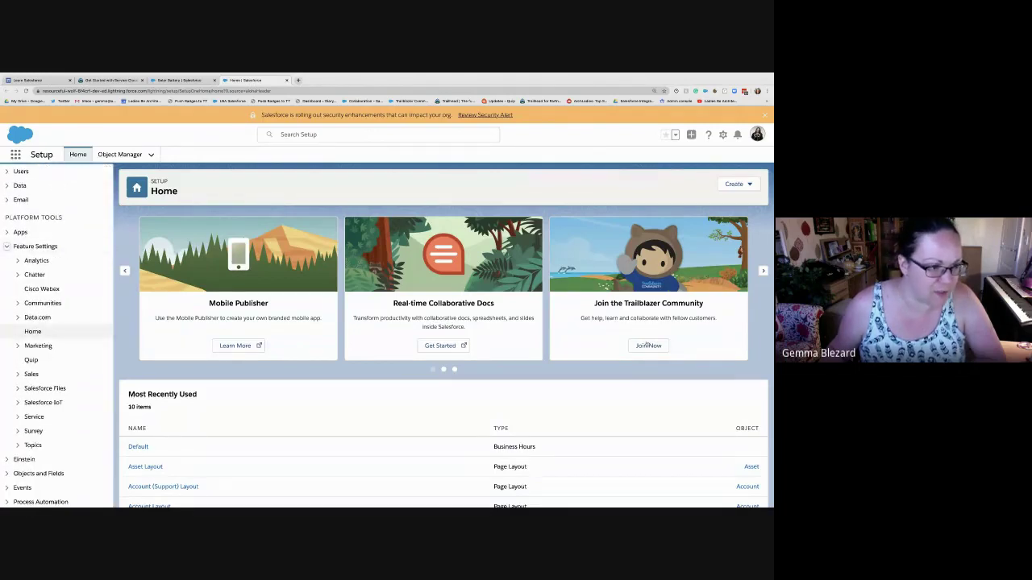
scroll(32, 323, down, 1)
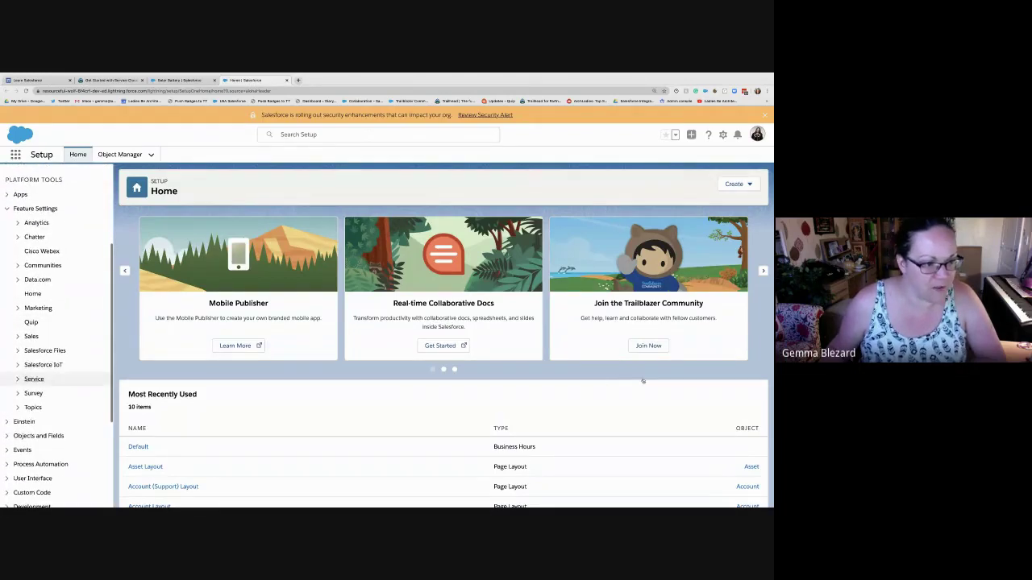
click(34, 379)
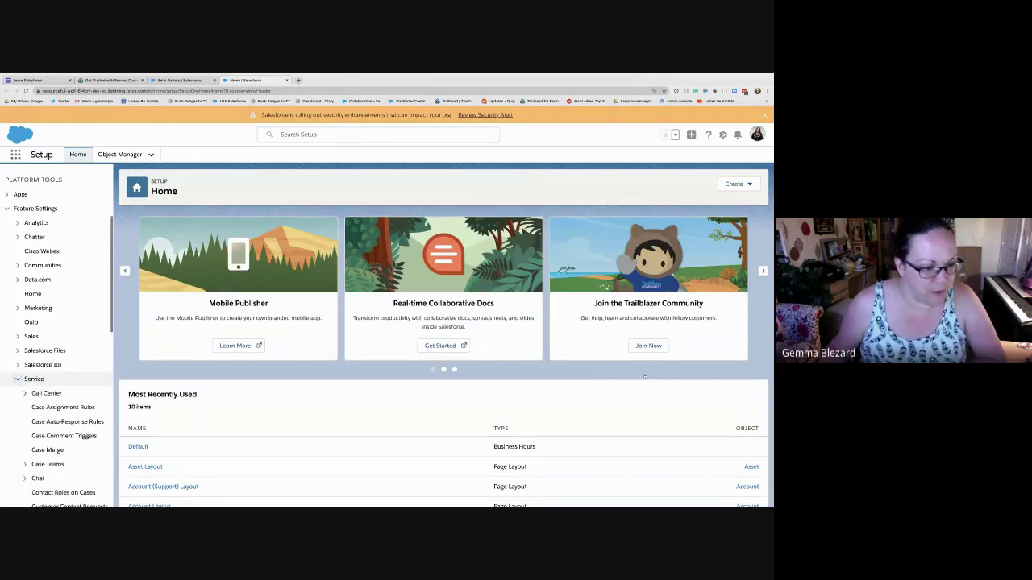
scroll(65, 353, down, 2)
scroll(57, 338, down, 2)
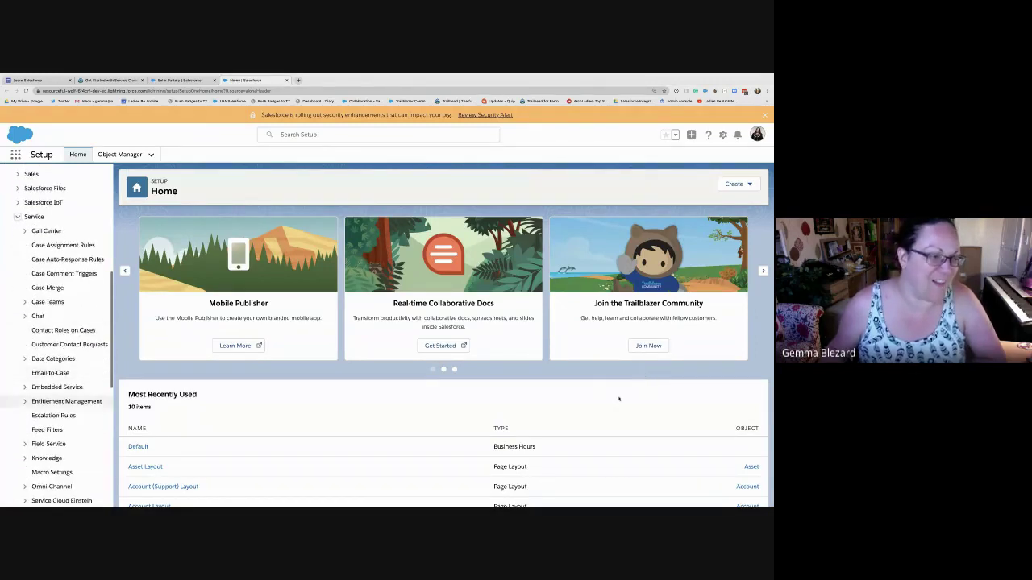
click(25, 401)
scroll(56, 387, down, 2)
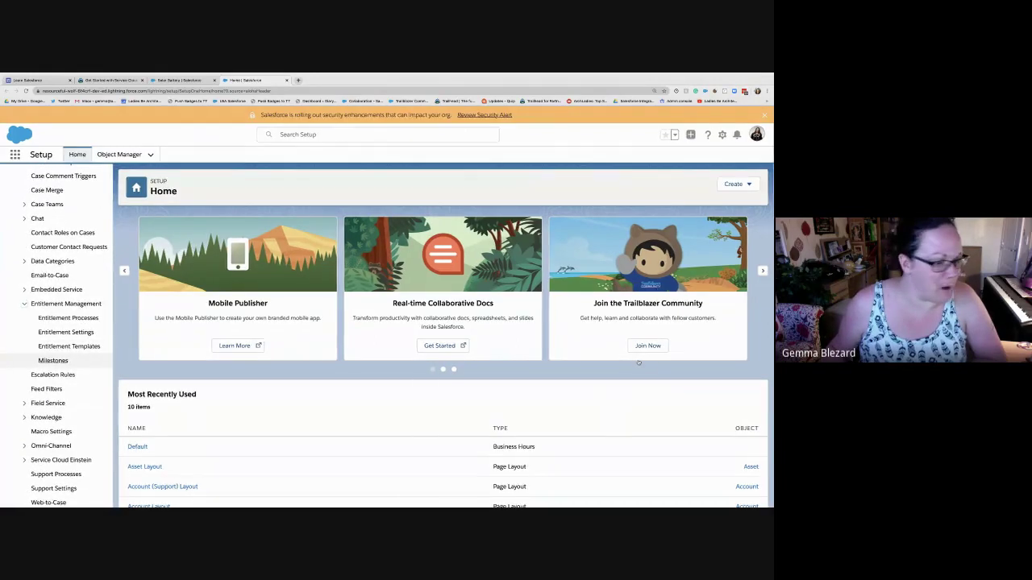
click(54, 361)
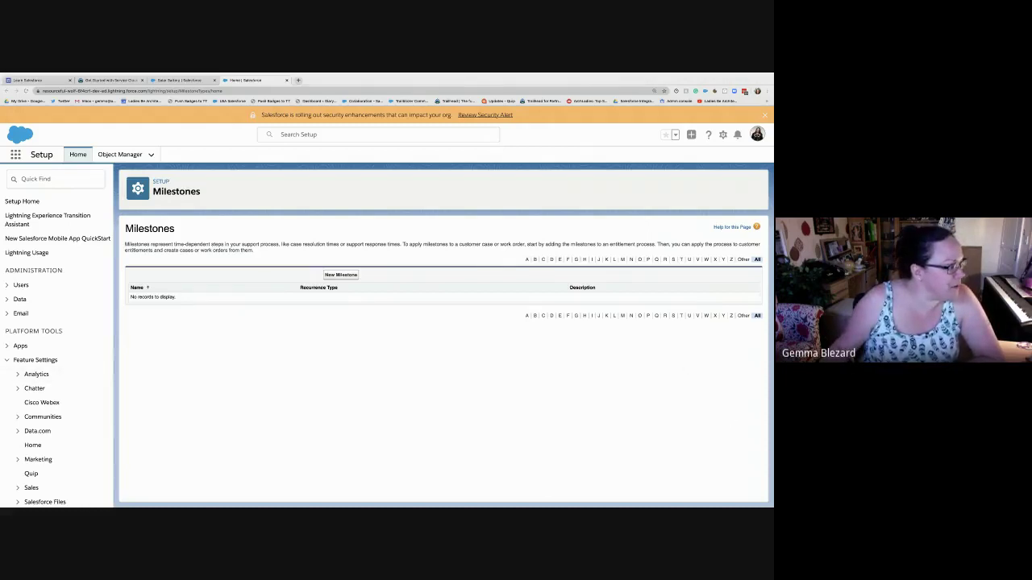
- Start a new milestone and name it Resolution Time
click(340, 274)
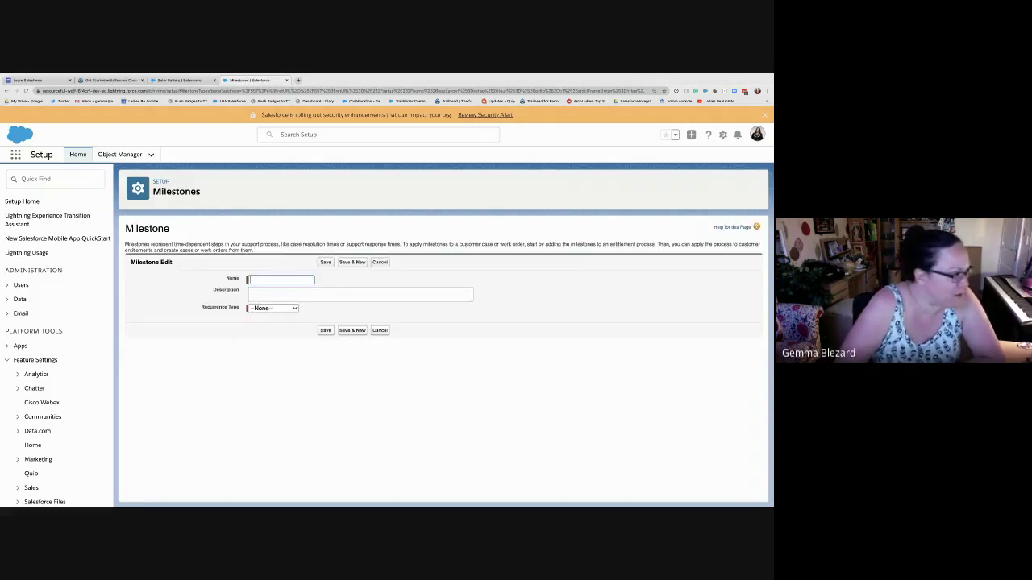
text(Re)
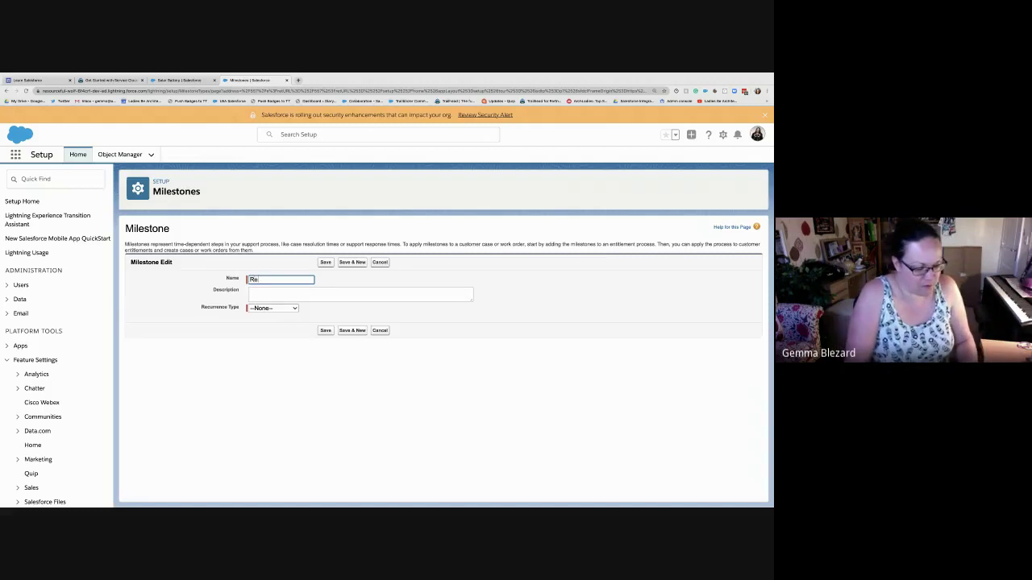
text(solution T)
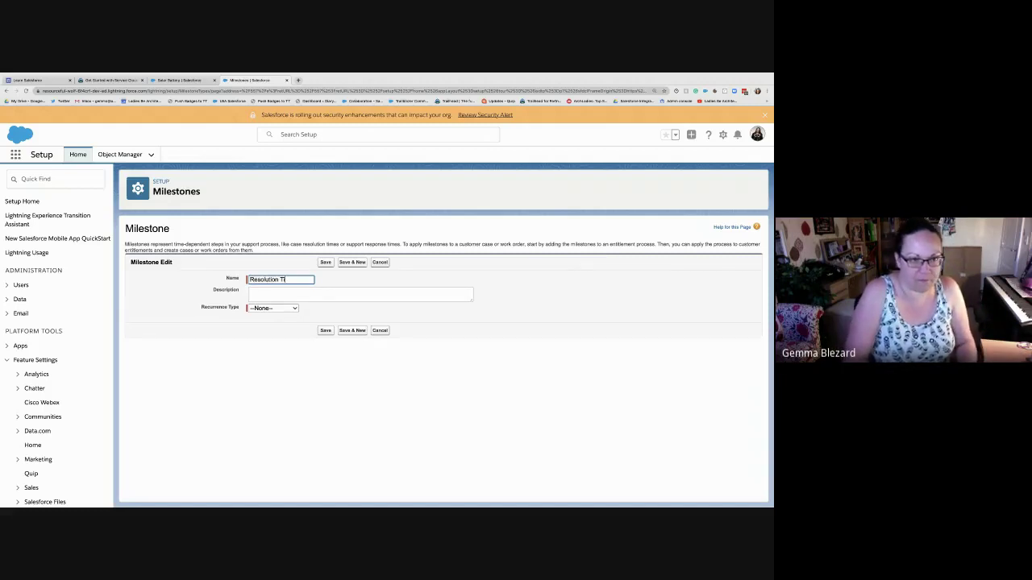
text(ime)
key(BackSpace)
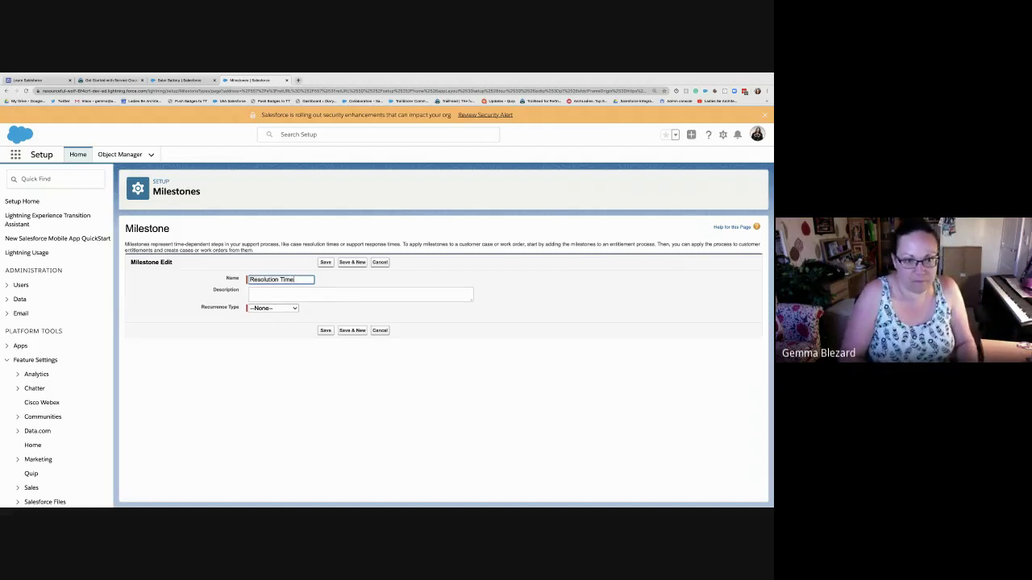
key(Tab)
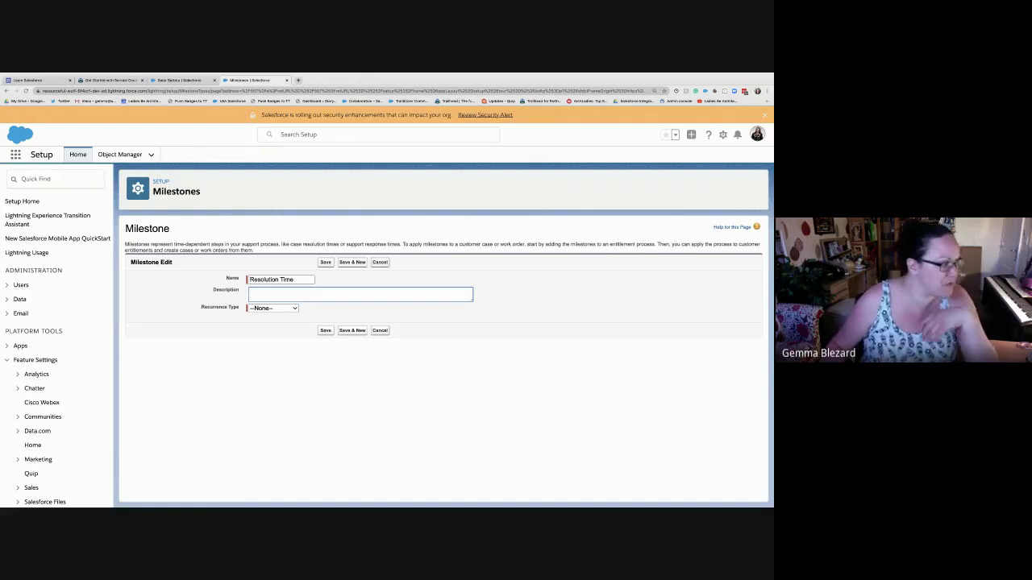
- Give the milestone the description "The time given to resolve a customer's issue" and the recurrence type No Recurrence, and save it
text(The ti)
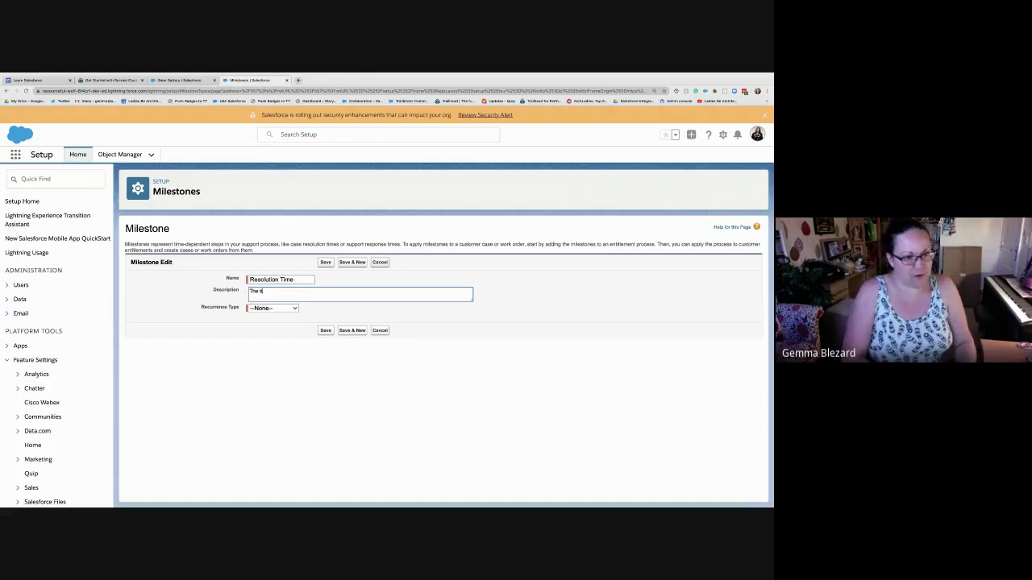
text(me given to reso)
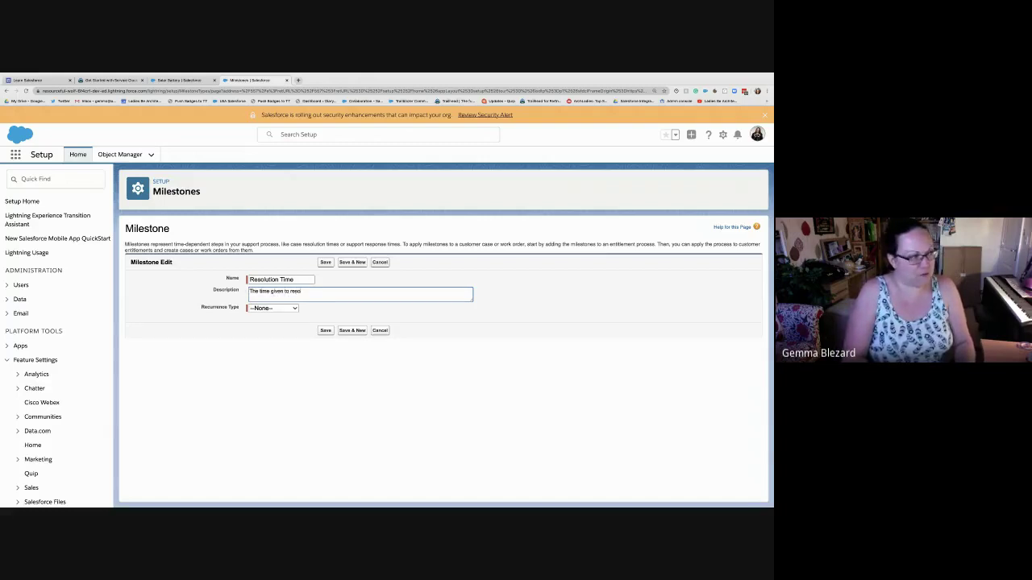
text(lve a cus)
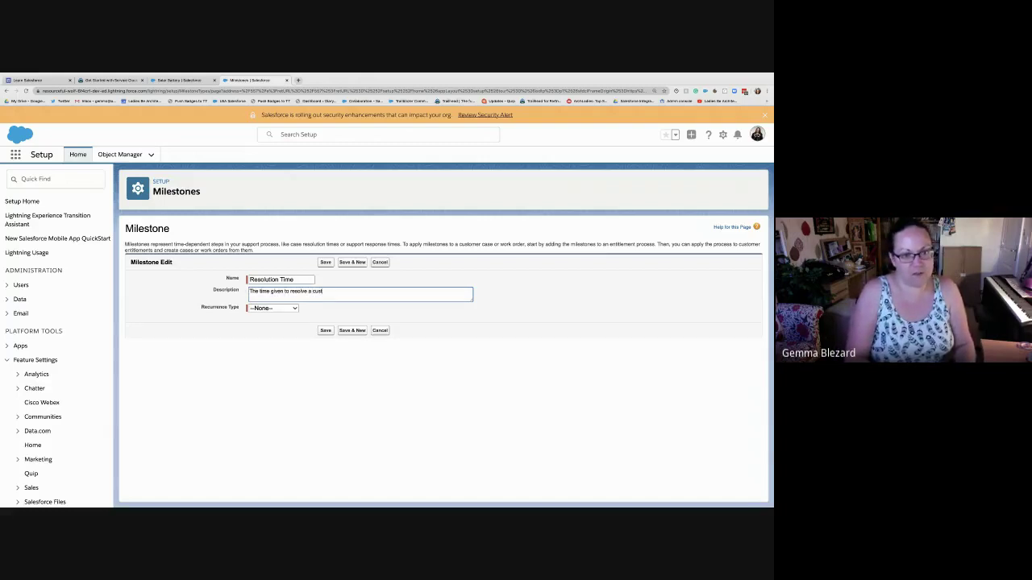
text(to)
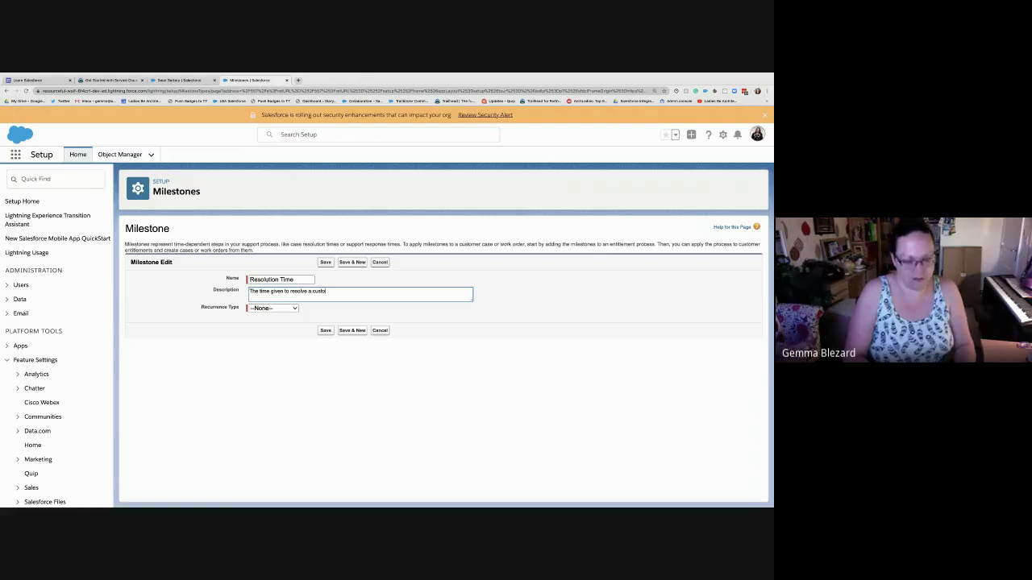
text(mermer's issue)
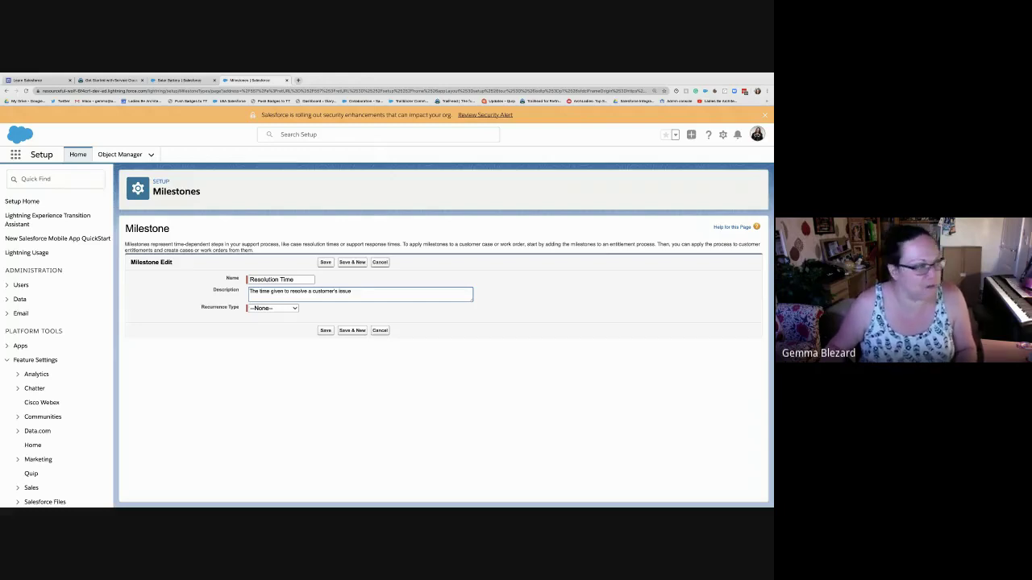
key(Tab)
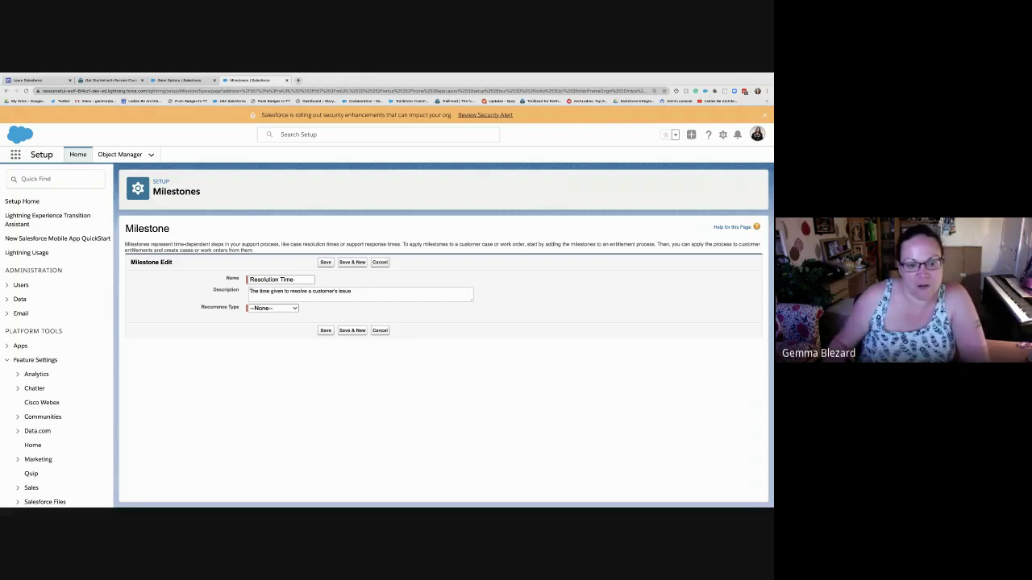
click(273, 318)
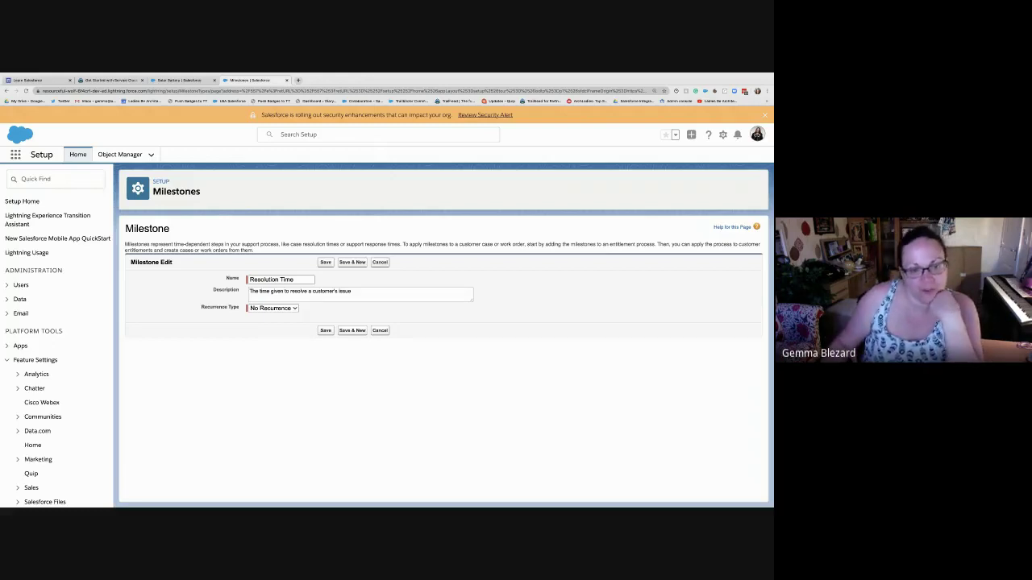
click(325, 262)
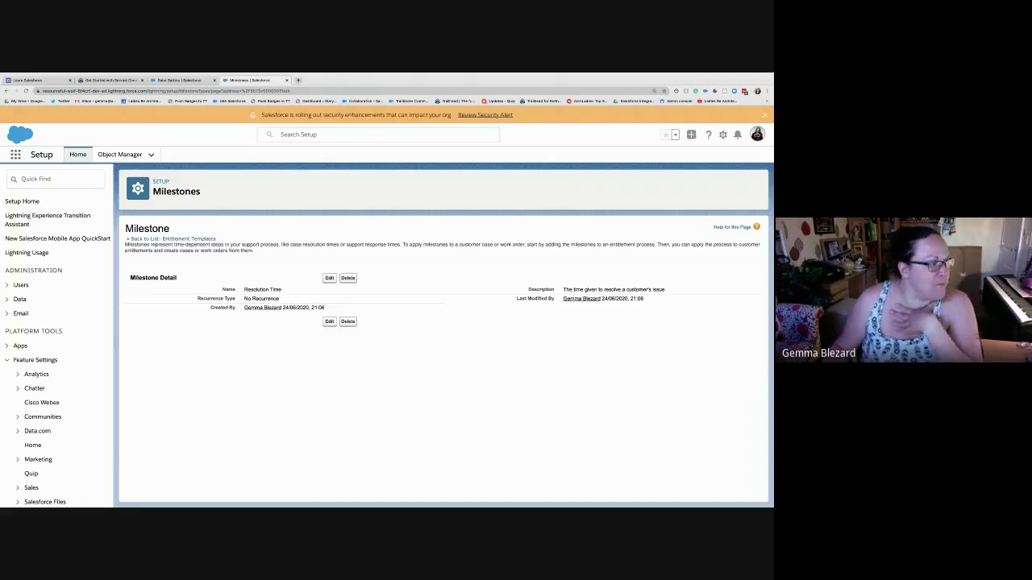
- Search Setup for "milestone" and open the Milestones list
click(56, 180)
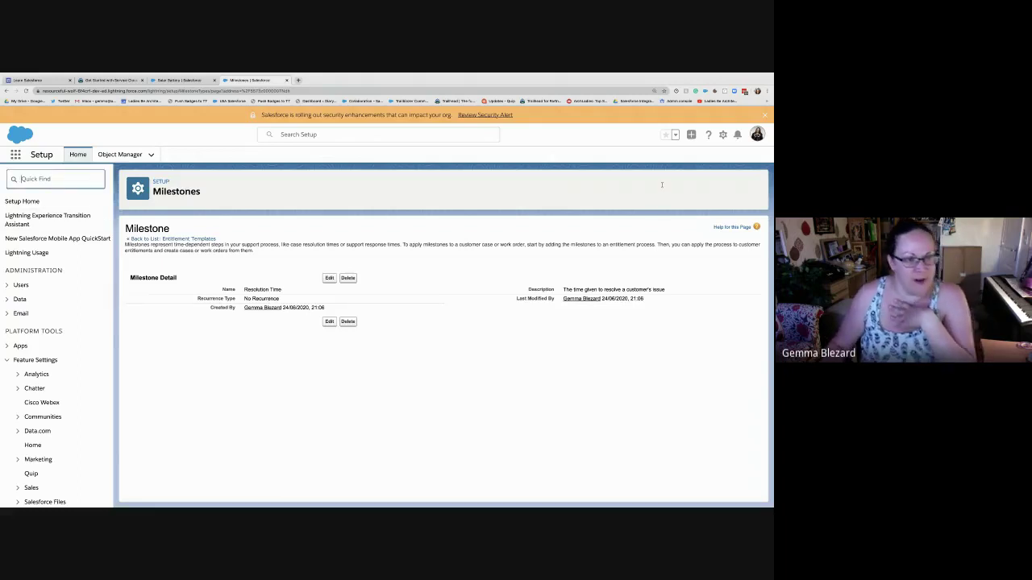
text(milestone)
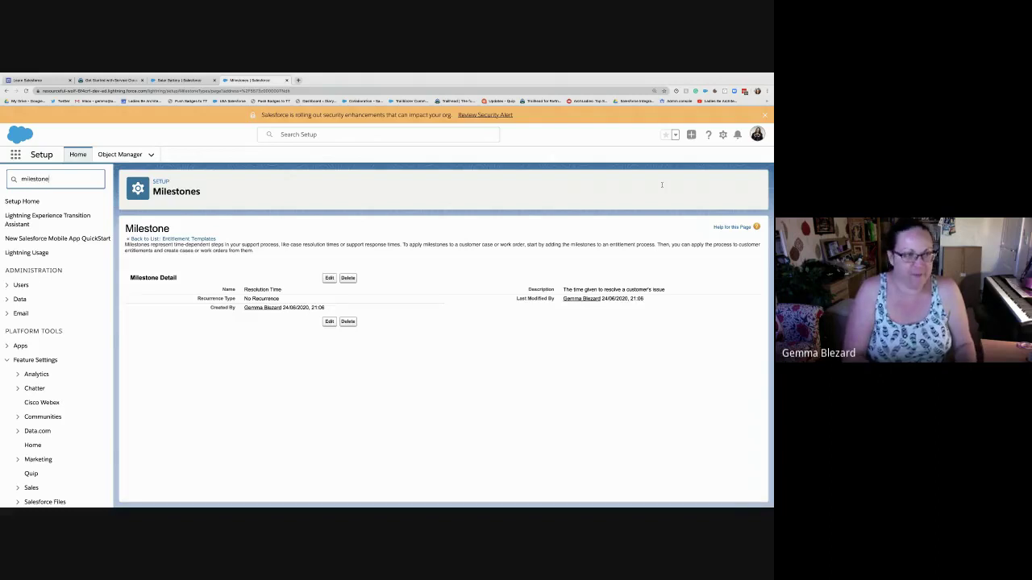
click(53, 244)
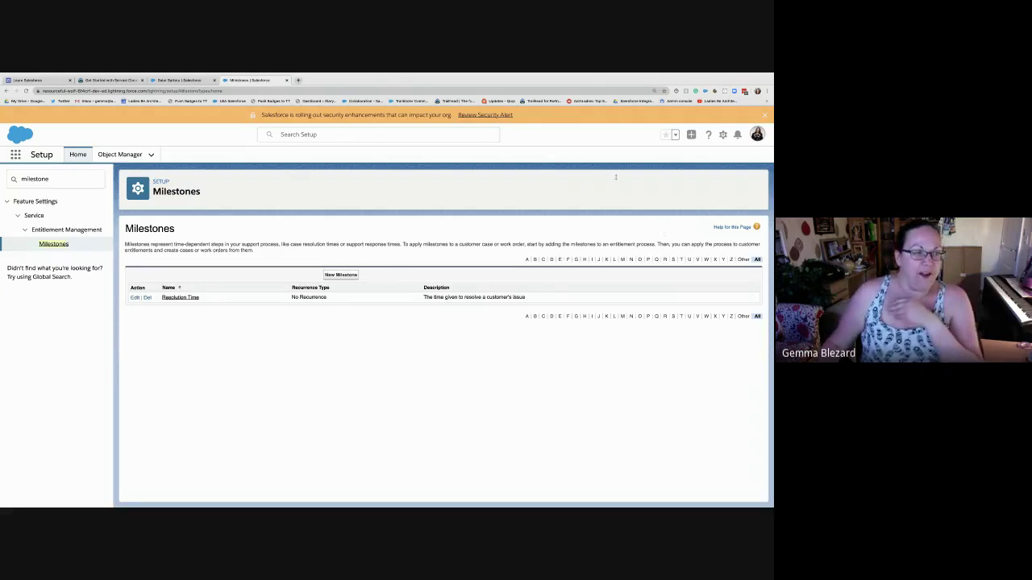
- Search Setup for the entitlement settings and open the Entitlement Processes page
double_click(35, 178)
text(entit)
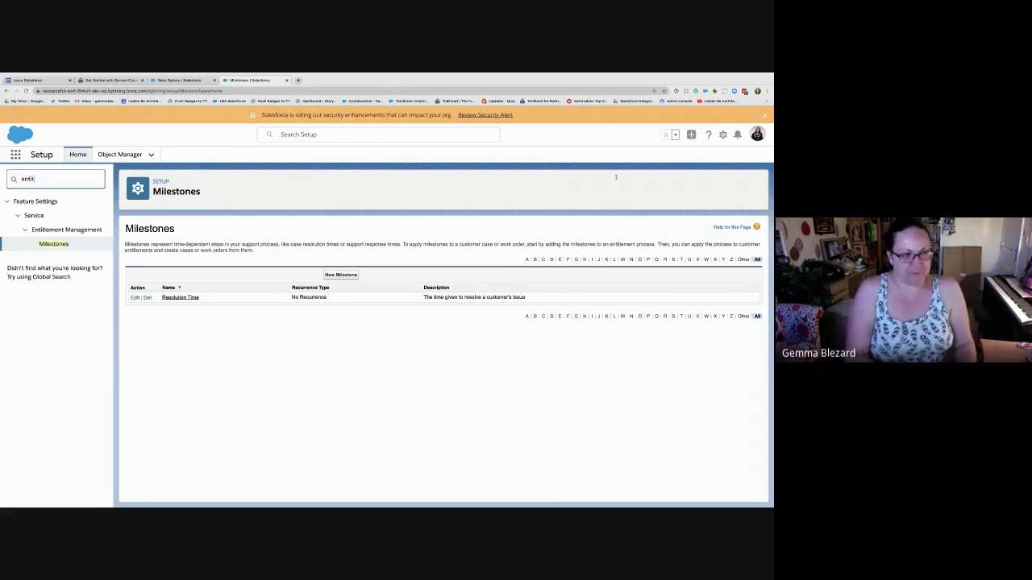
text(lement)
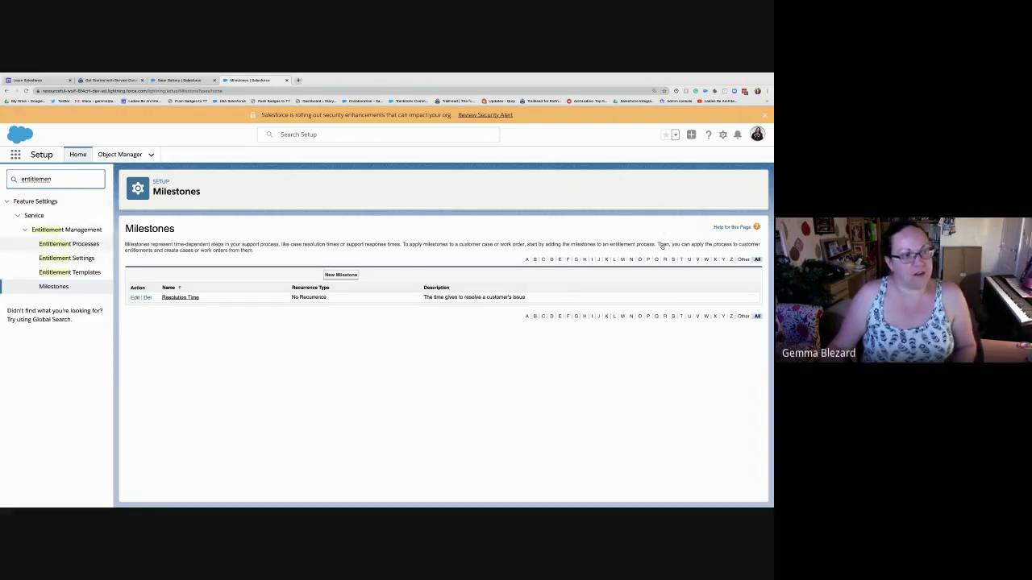
click(69, 244)
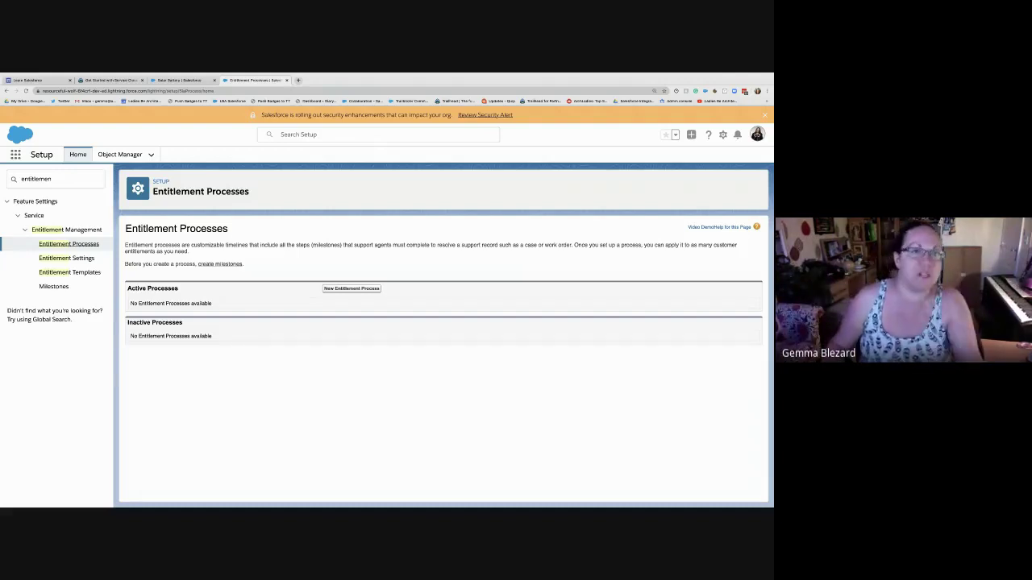
- Start a new entitlement process of type Case and name it Standard Support
click(352, 289)
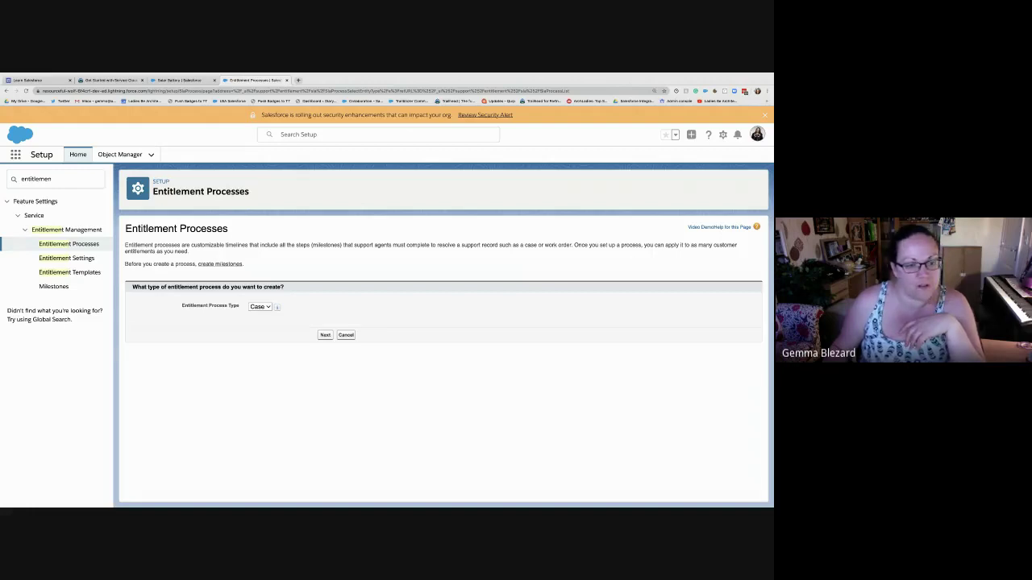
click(325, 335)
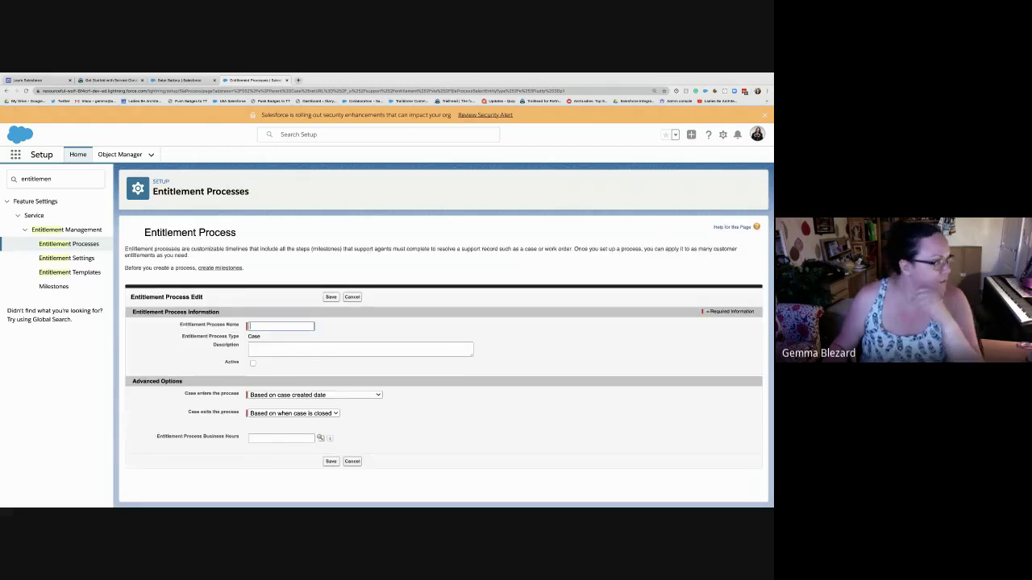
text(Standard )
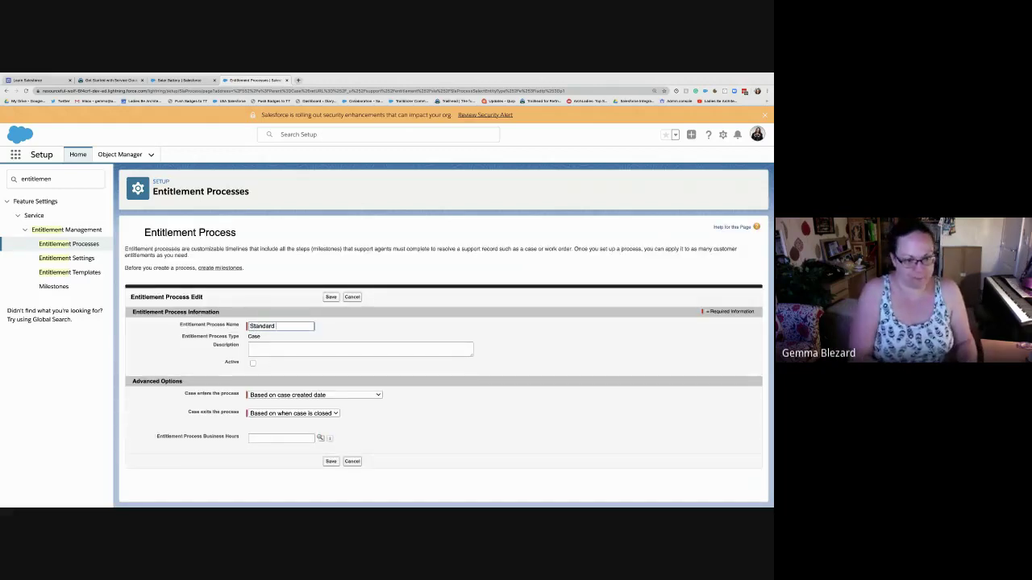
text(Support)
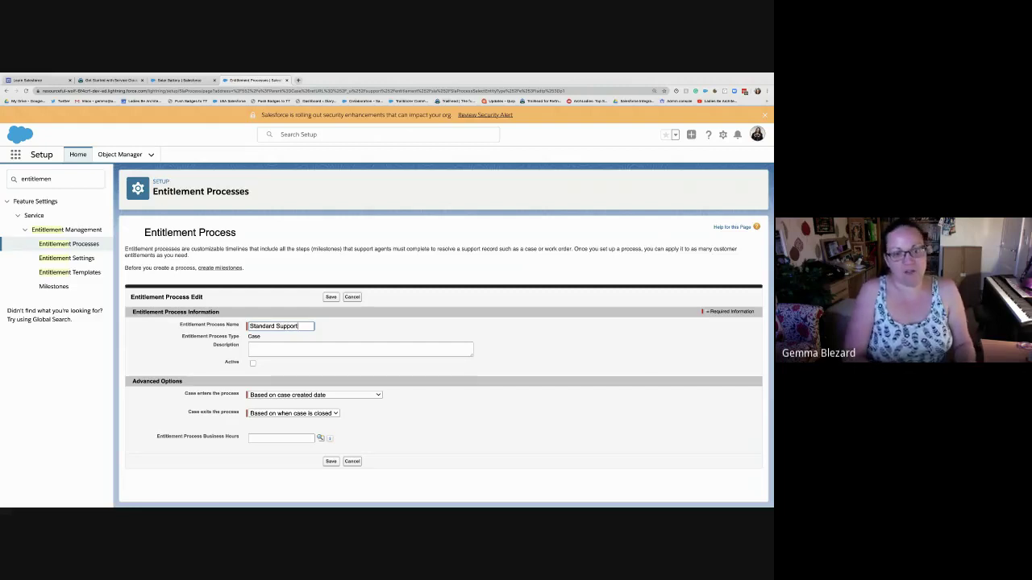
- Give the Standard Support process the description "The default support process for customers"
key(Tab)
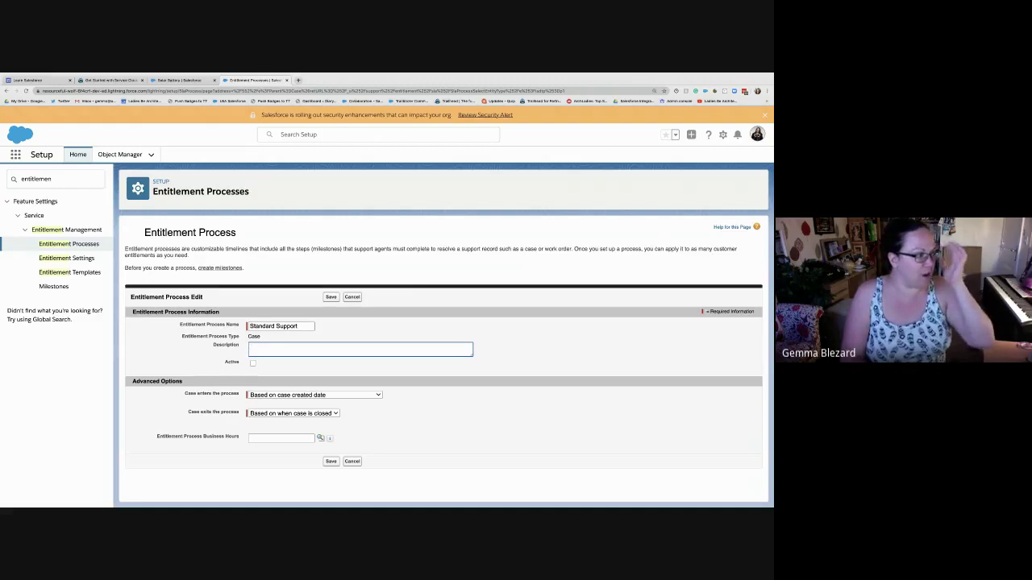
text(The defa)
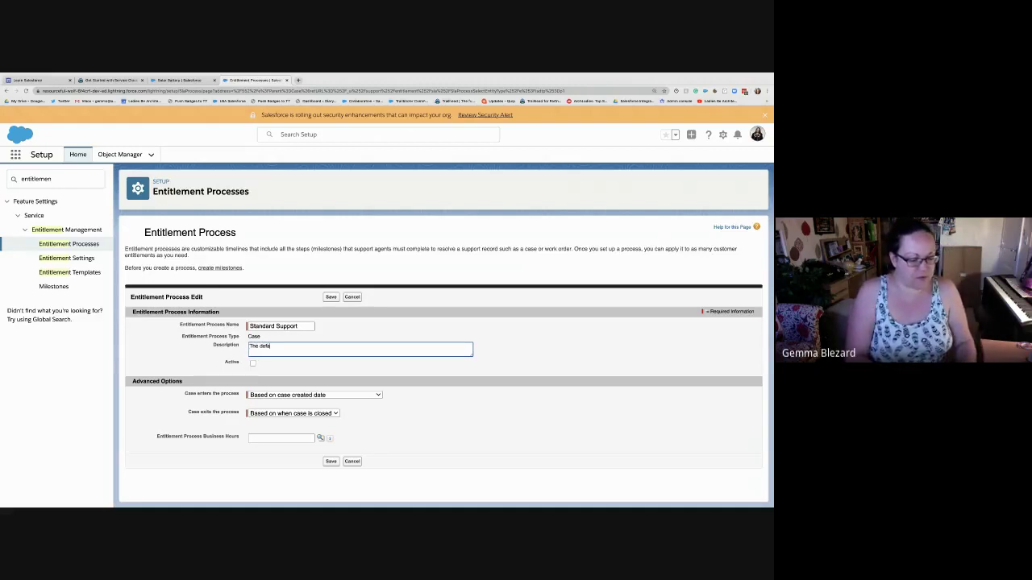
text(ult support proc)
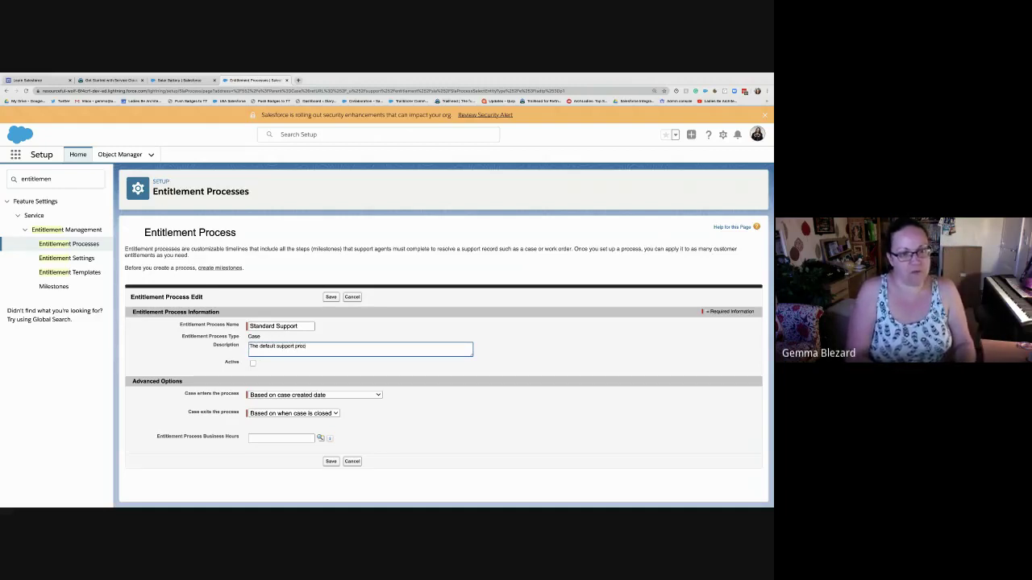
text(ess for customers)
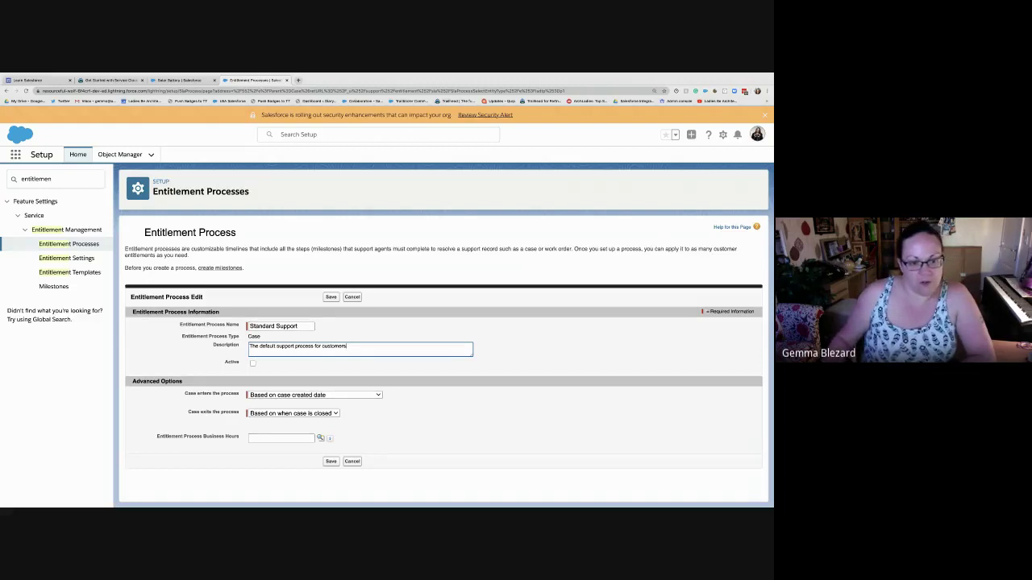
- Set the entitlement process business hours to Default and save the process with its case entry and exit options as they are
click(281, 438)
key(Tab)
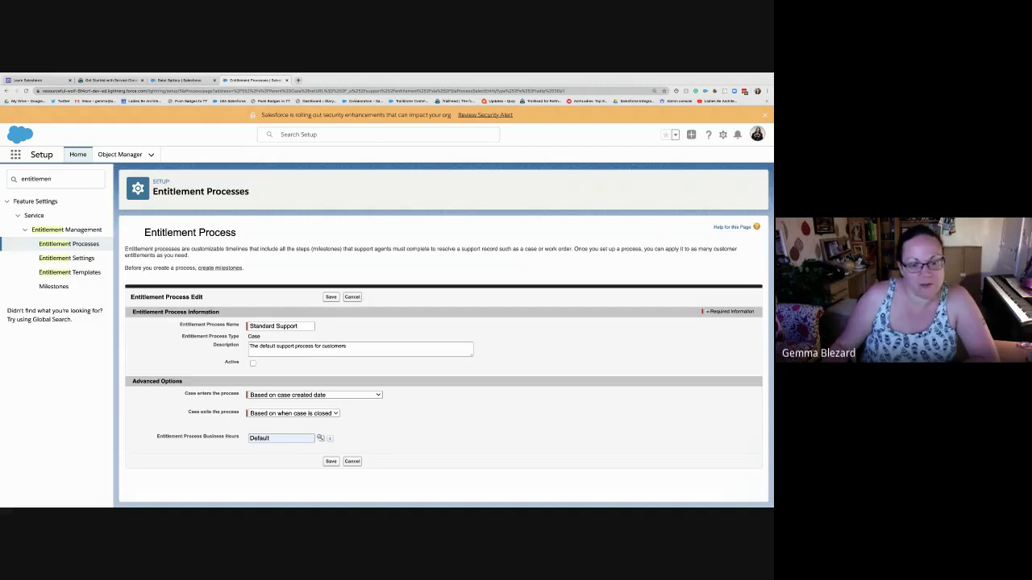
click(315, 395)
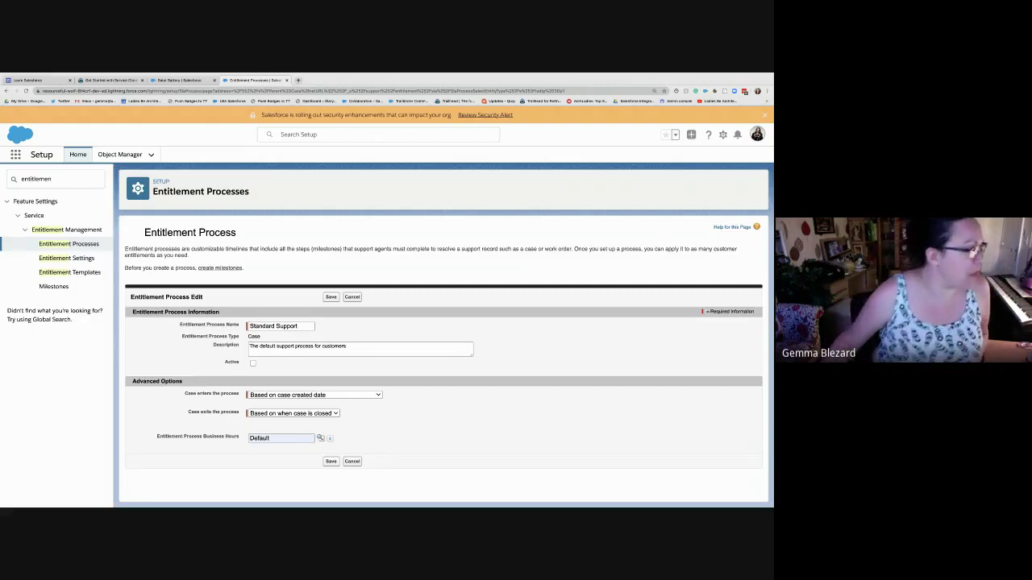
click(293, 413)
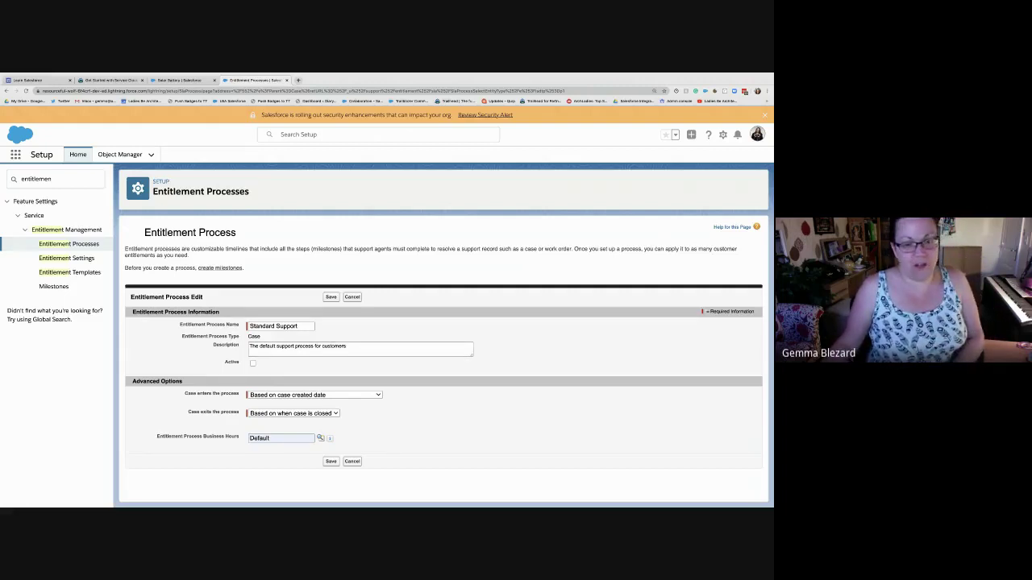
click(330, 461)
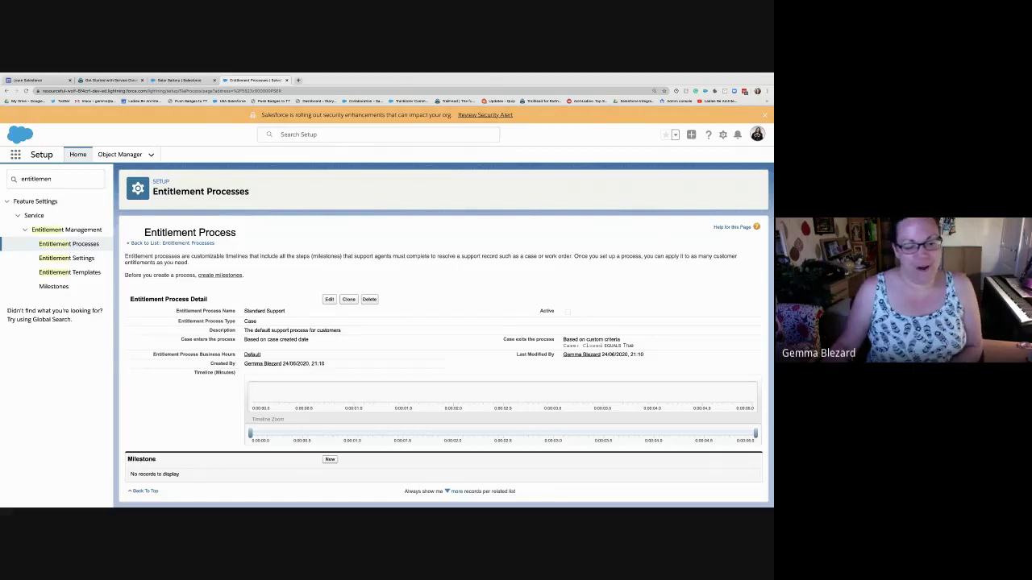
- Add a Resolution Time milestone to the Standard Support process with a 960-minute time trigger, Default business hours and order 1
click(329, 458)
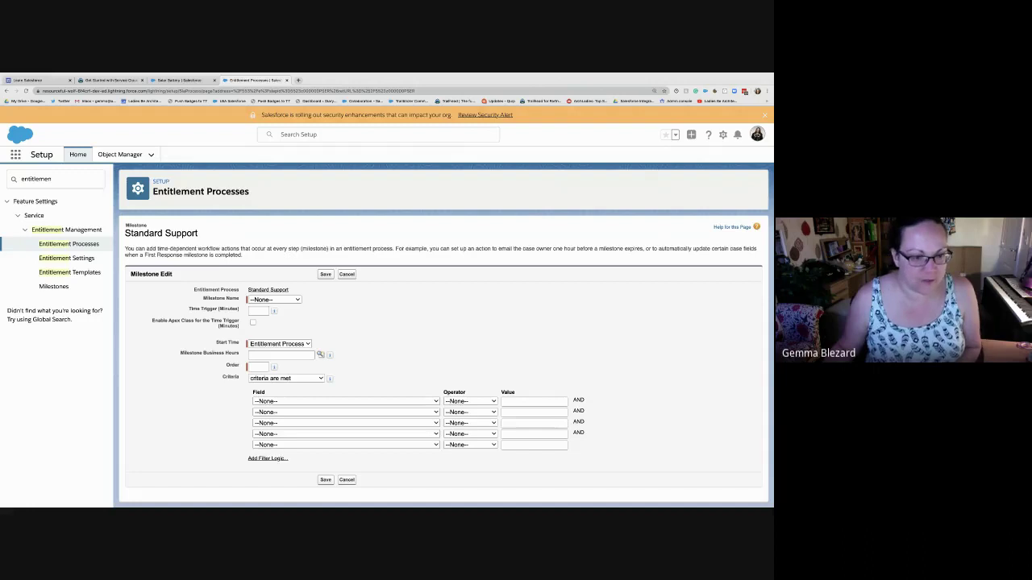
click(274, 309)
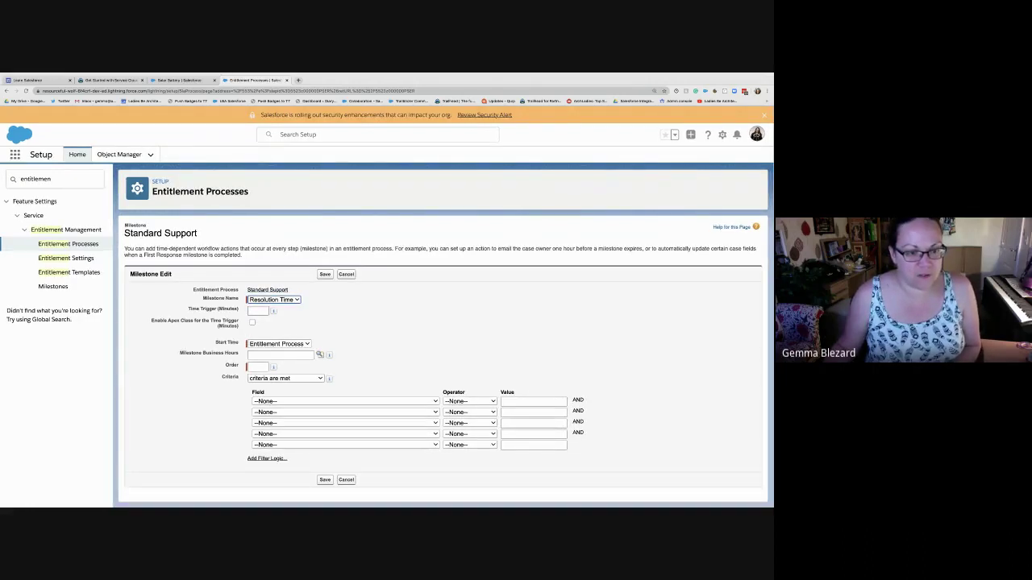
click(258, 311)
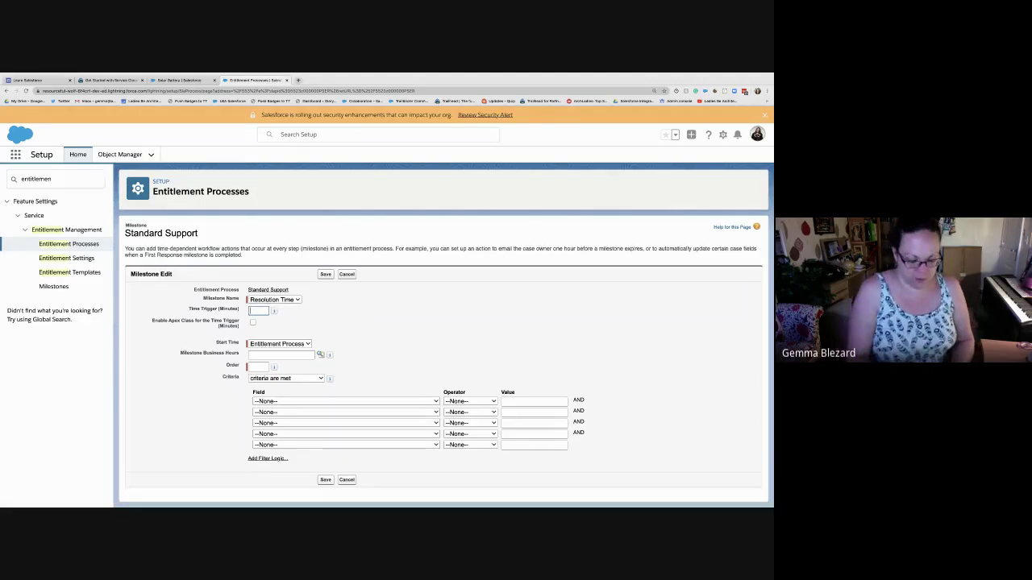
text(960)
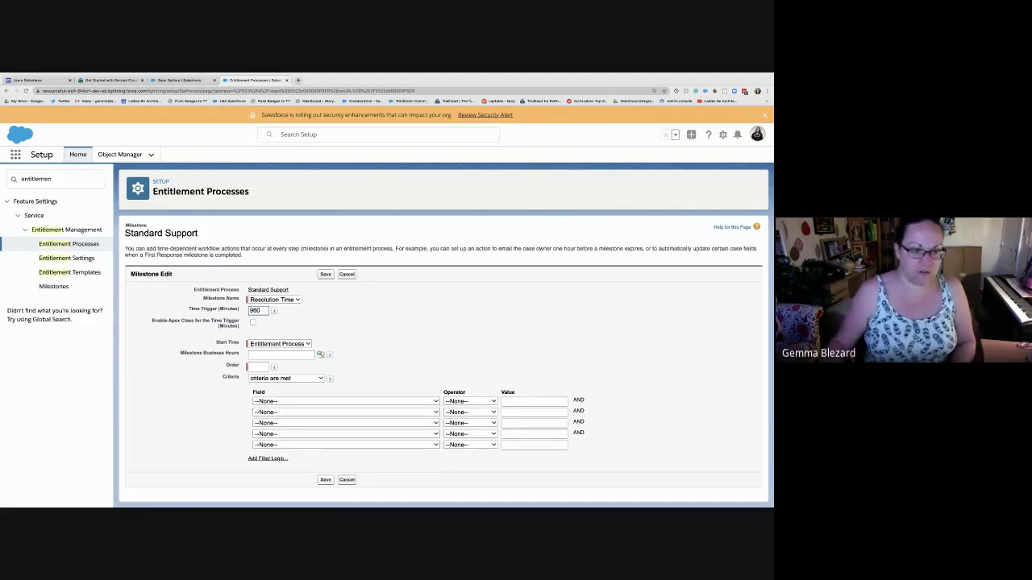
click(281, 355)
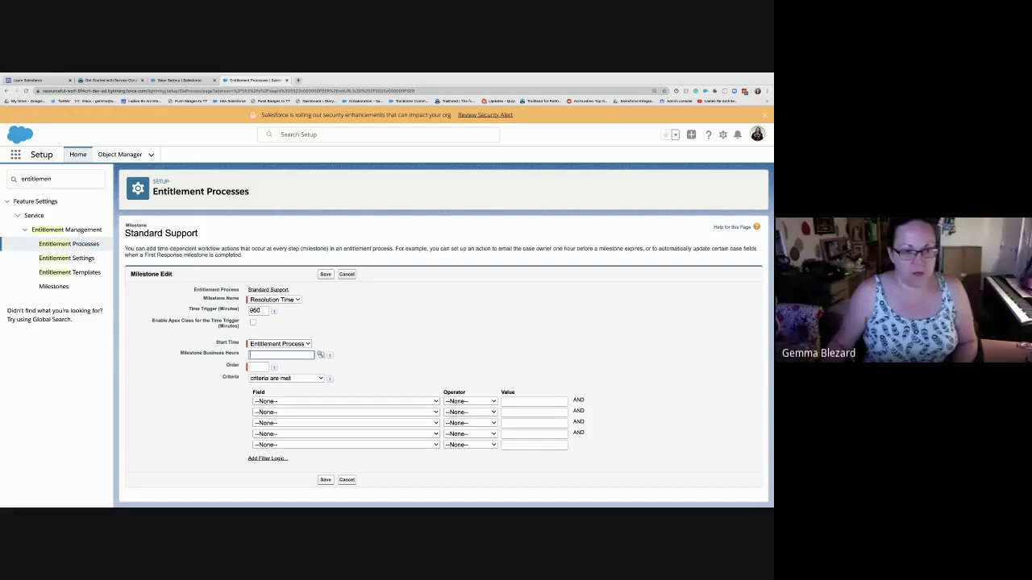
click(278, 367)
mouse_move(330, 356)
click(258, 368)
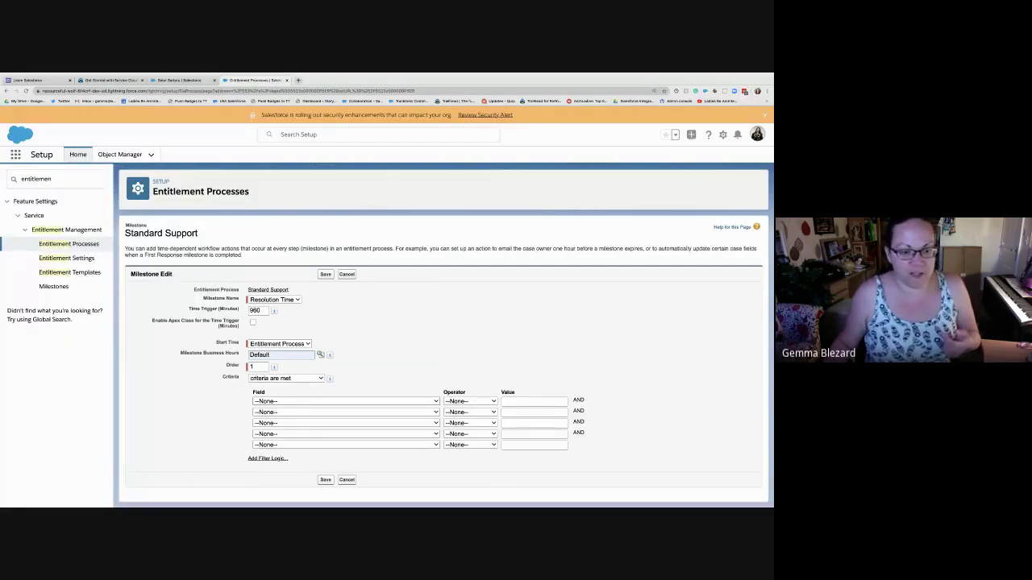
- Set the milestone criteria to Case: Priority equals High and save the milestone
click(345, 402)
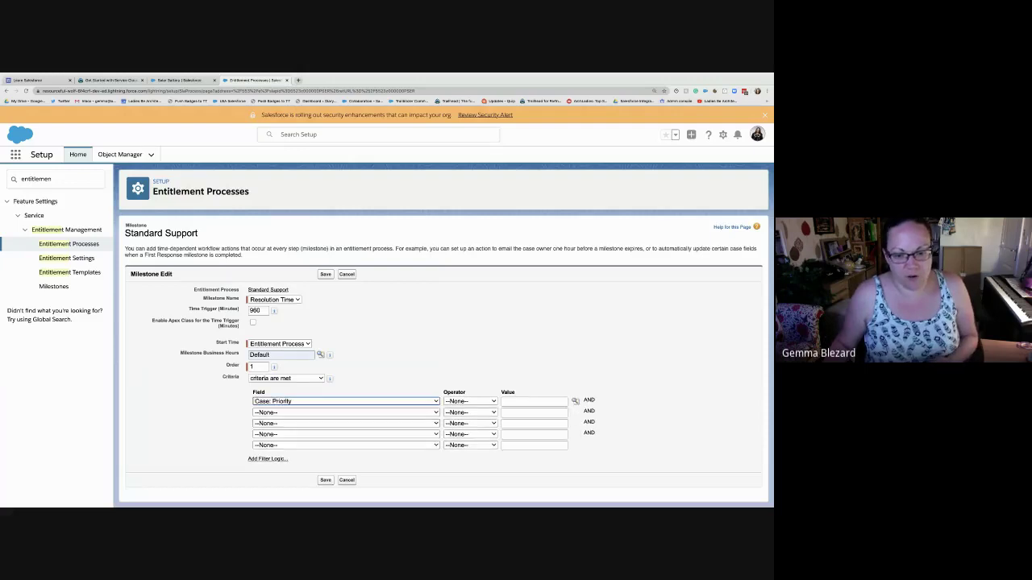
click(575, 401)
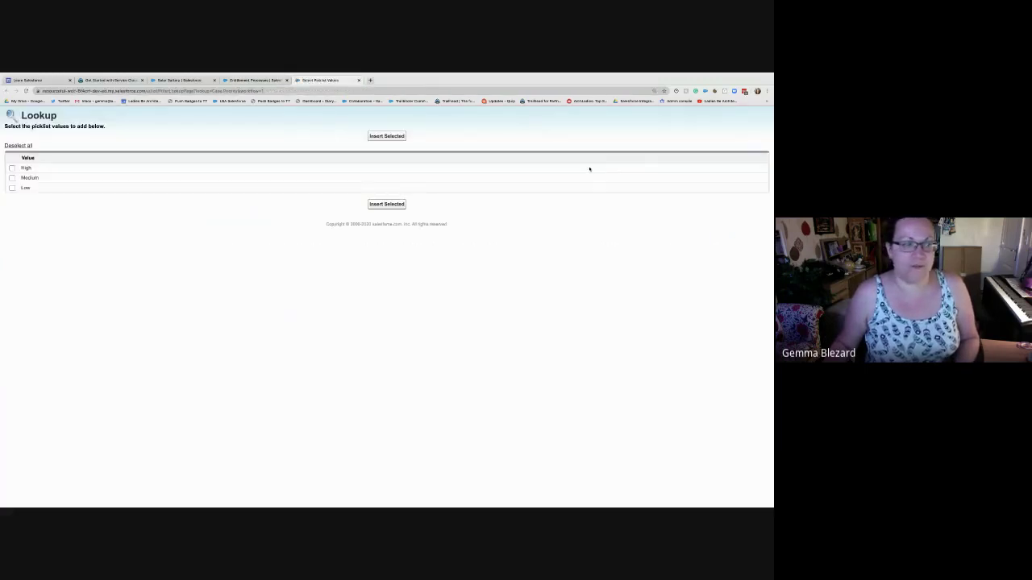
click(13, 167)
click(386, 135)
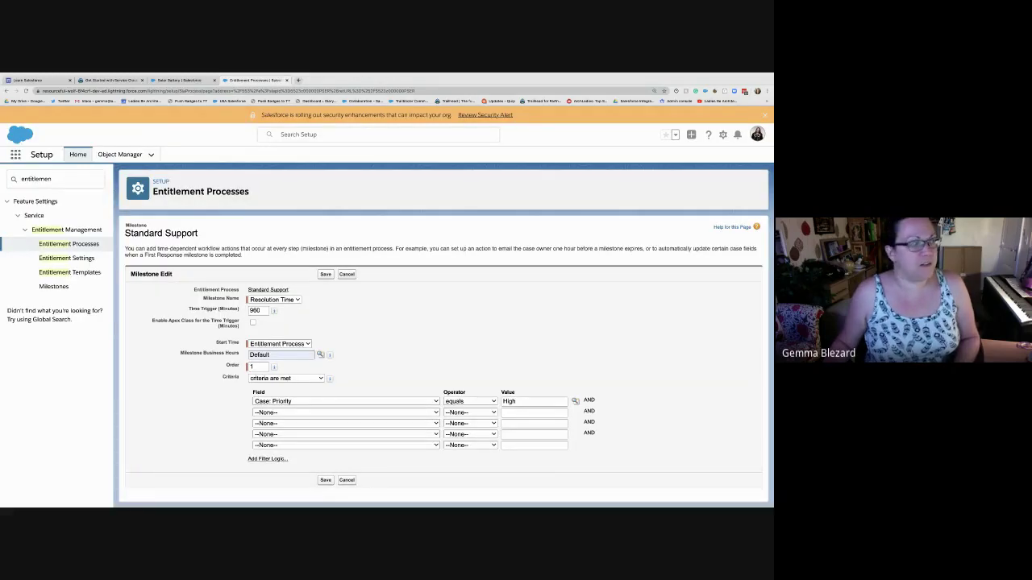
double_click(256, 311)
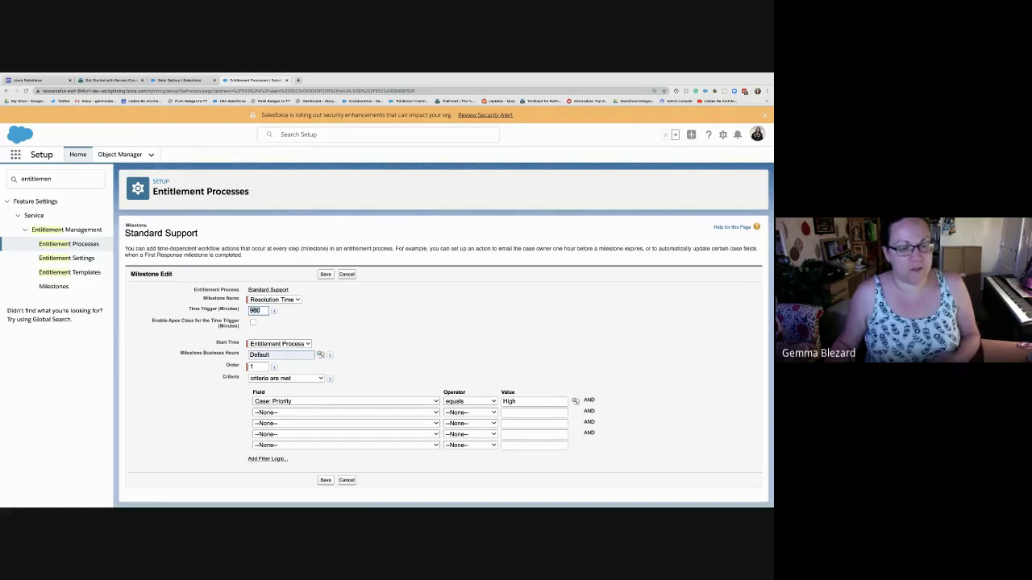
click(261, 311)
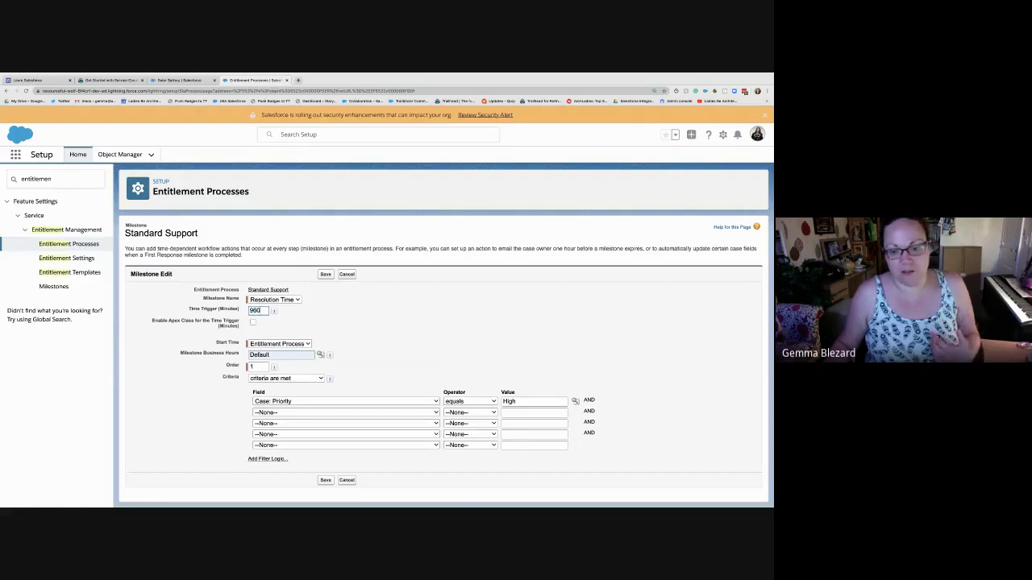
click(534, 401)
click(516, 469)
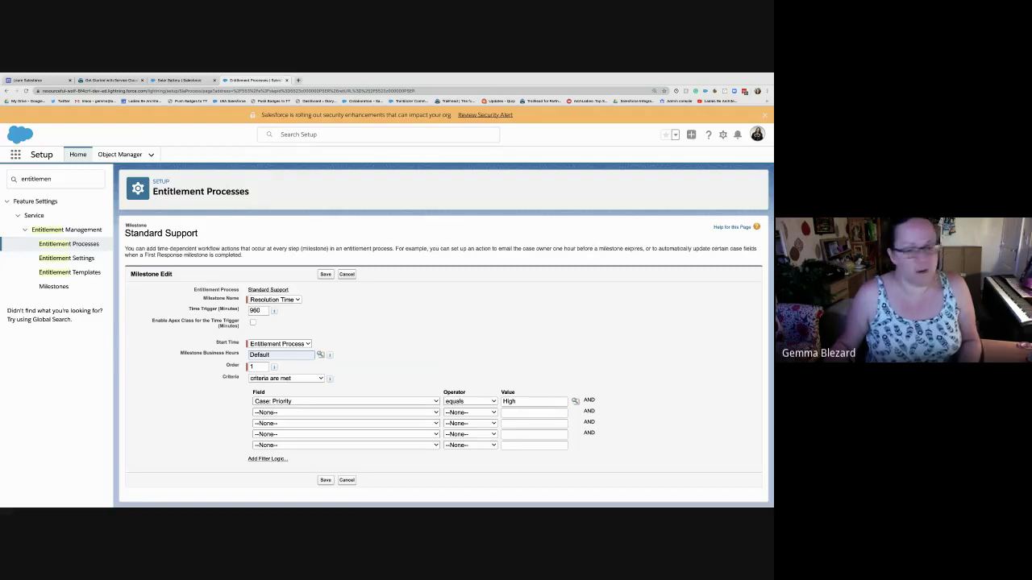
click(326, 480)
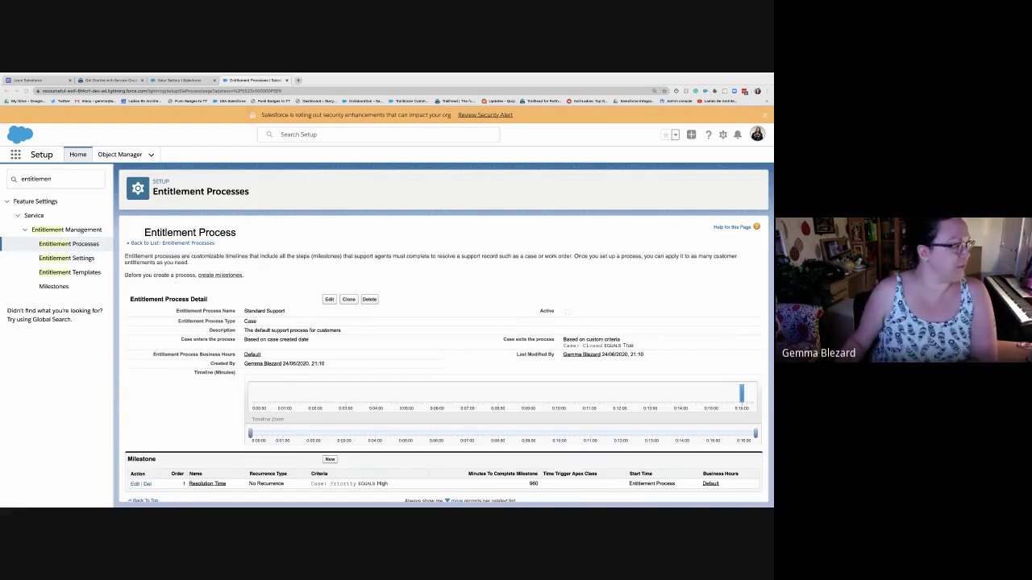
- Add a second Resolution Time milestone to the process with a 1920-minute time trigger, Default business hours and order 2
scroll(443, 361, down, 1)
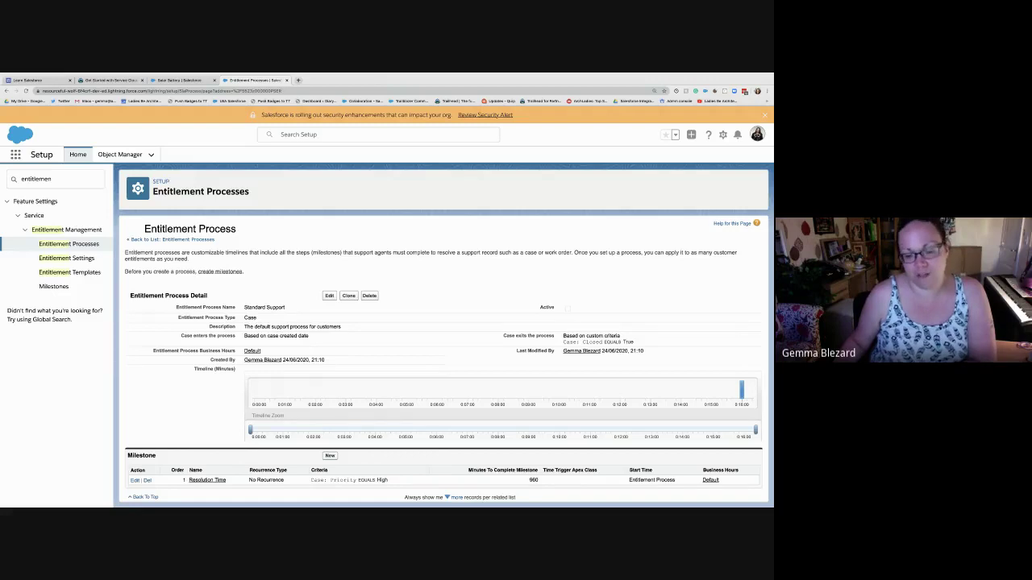
click(330, 455)
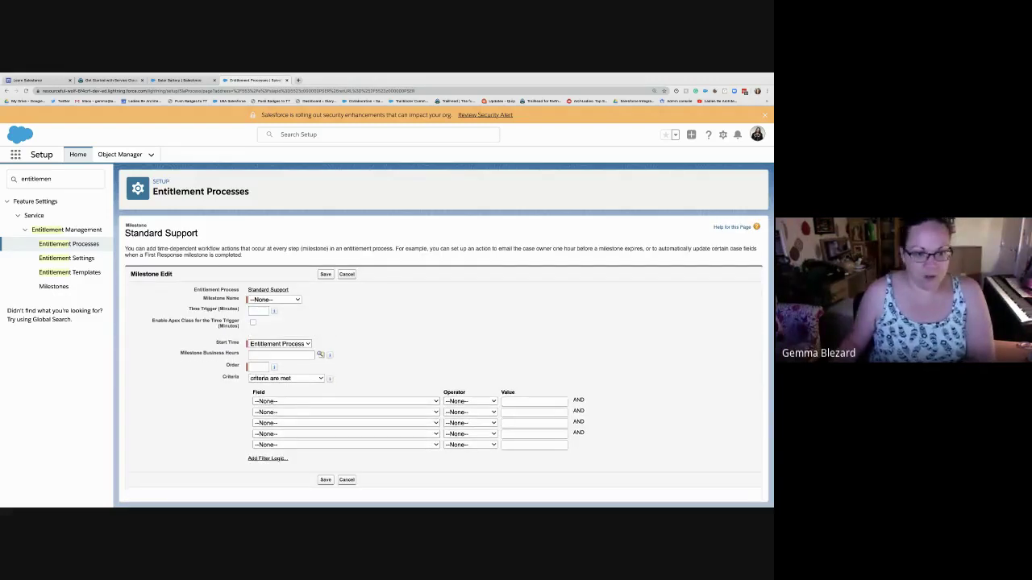
click(274, 318)
click(258, 311)
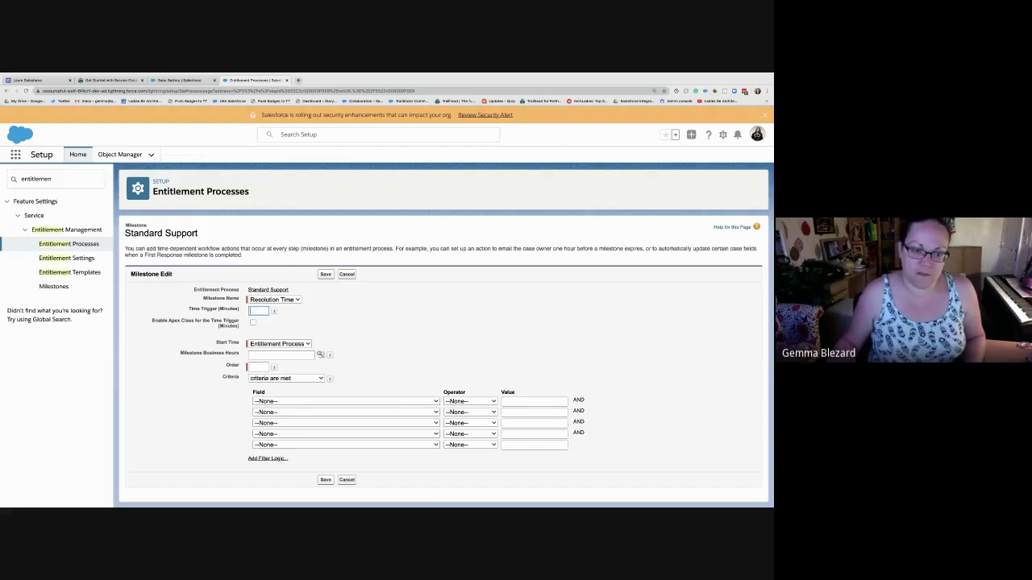
text(1920)
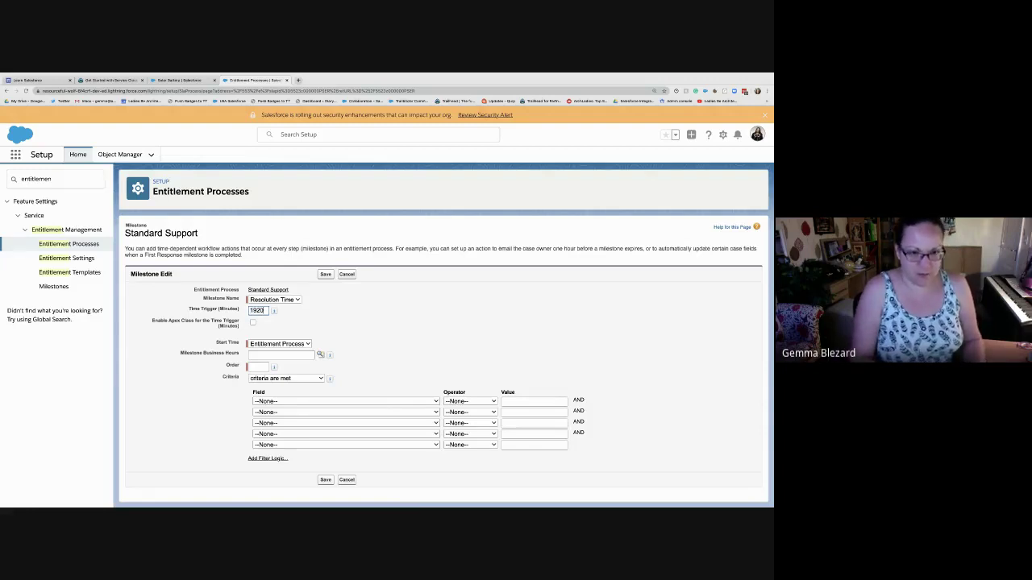
key(Tab)
key(Tab)
key(Tab)
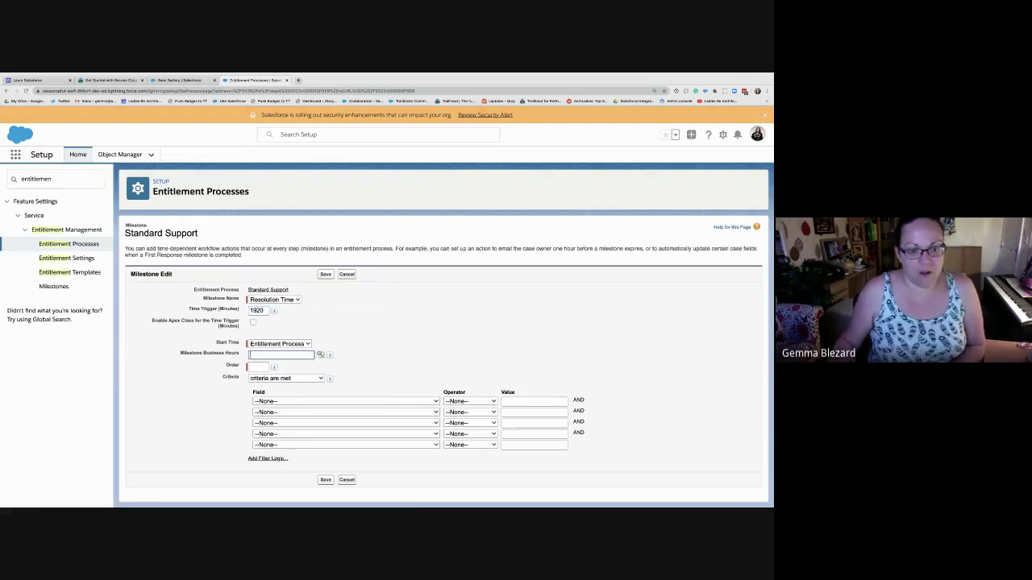
key(Down)
key(Down)
key(Tab)
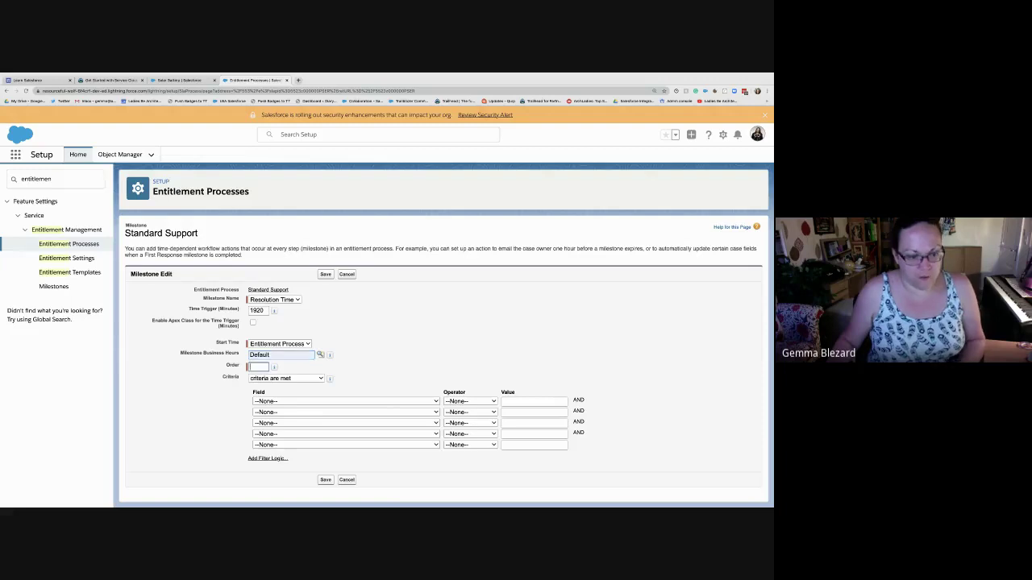
text(2)
key(Tab)
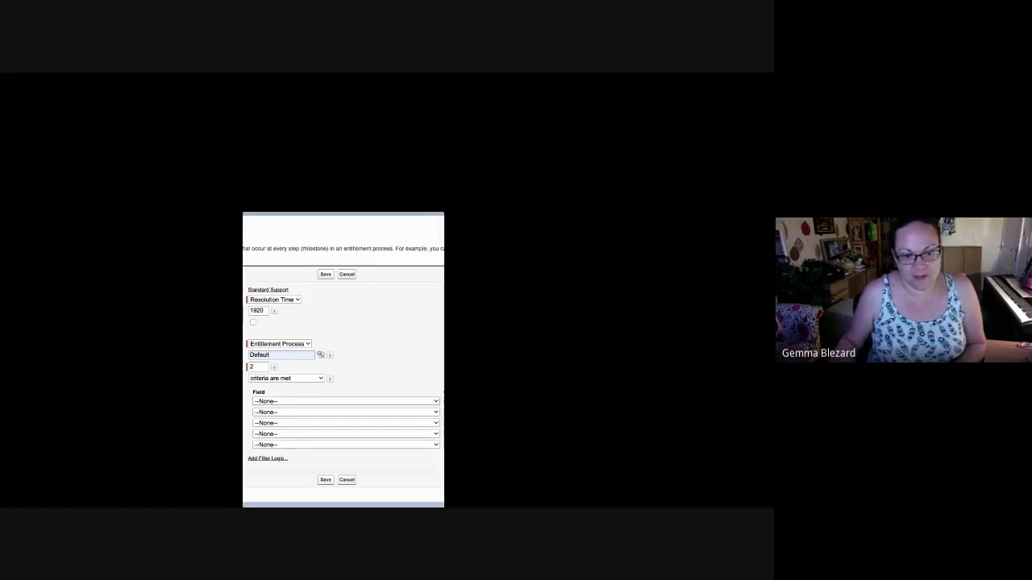
- Set the second milestone's criteria to Case: Priority equals Medium, Low and save the milestone
key(Return)
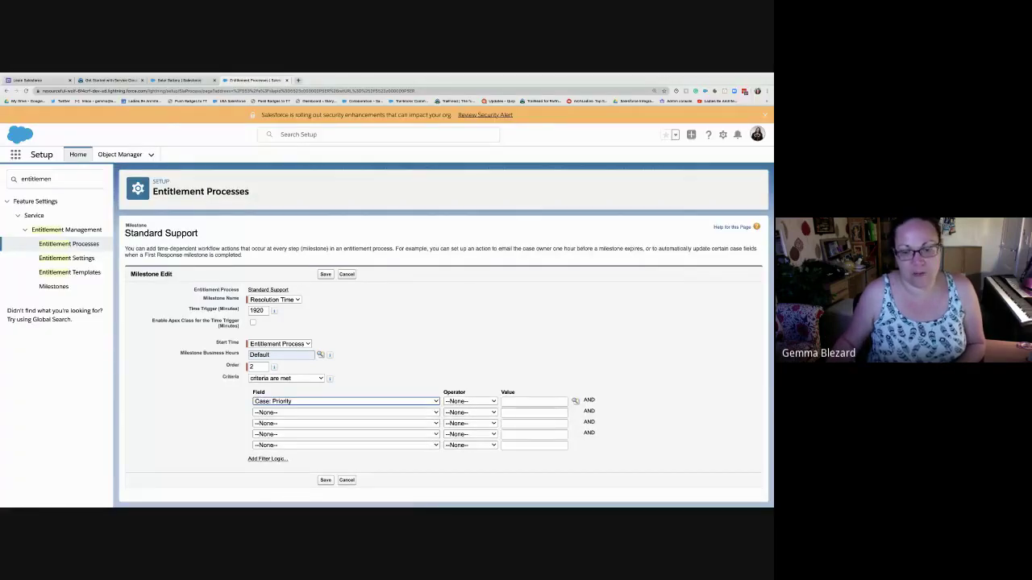
click(470, 408)
click(575, 401)
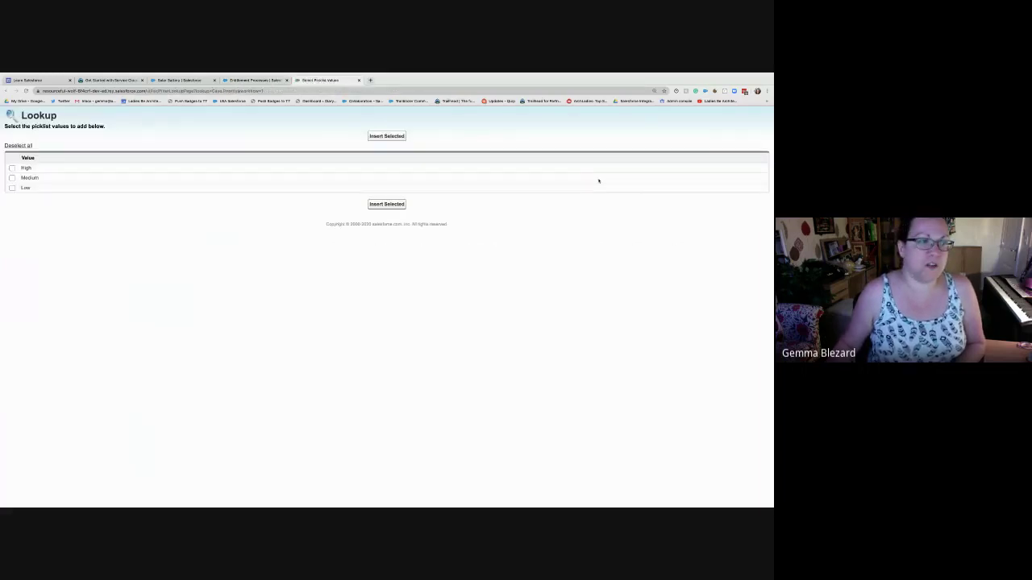
click(598, 180)
click(592, 189)
click(386, 135)
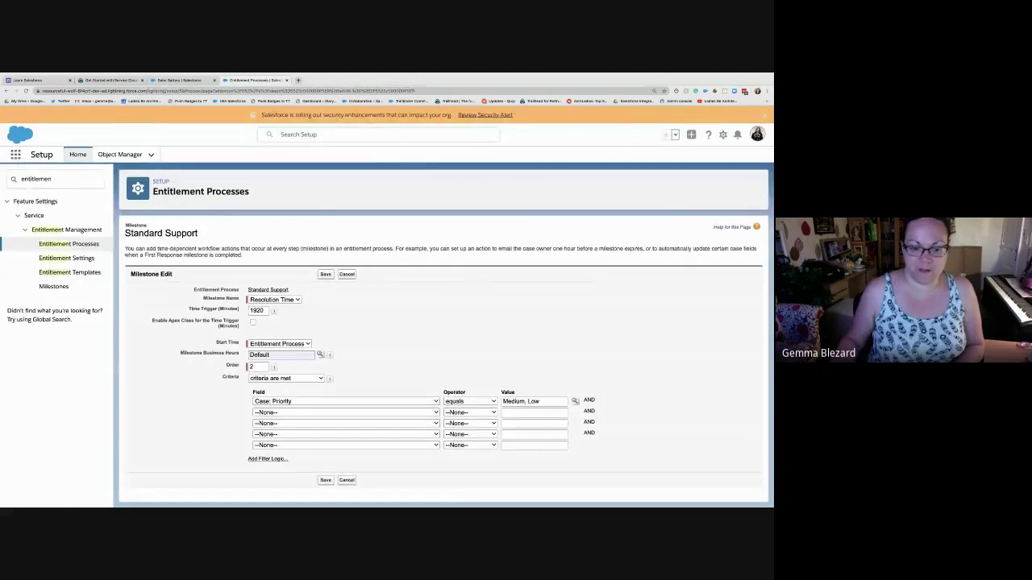
click(326, 480)
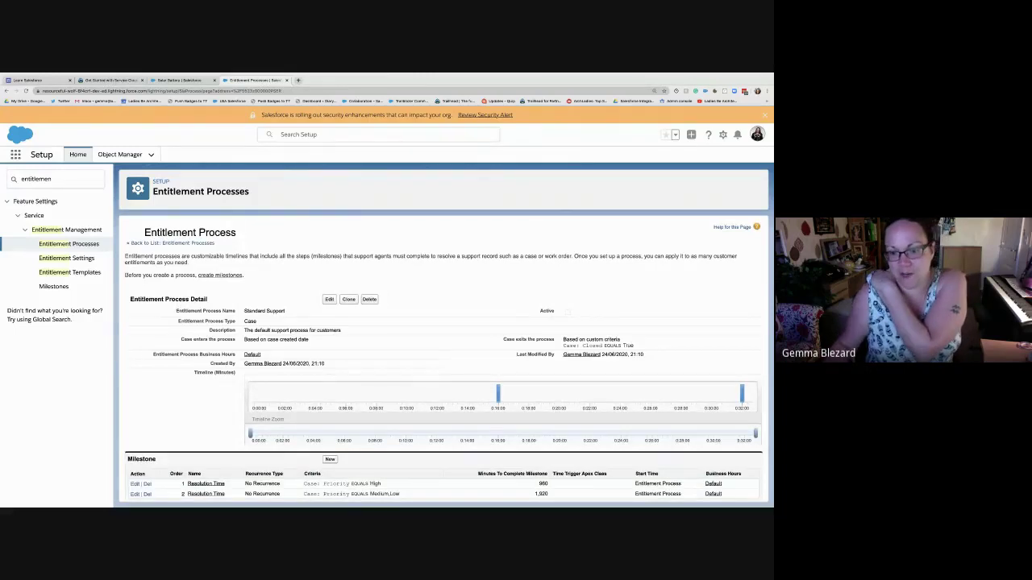
mouse_move(497, 395)
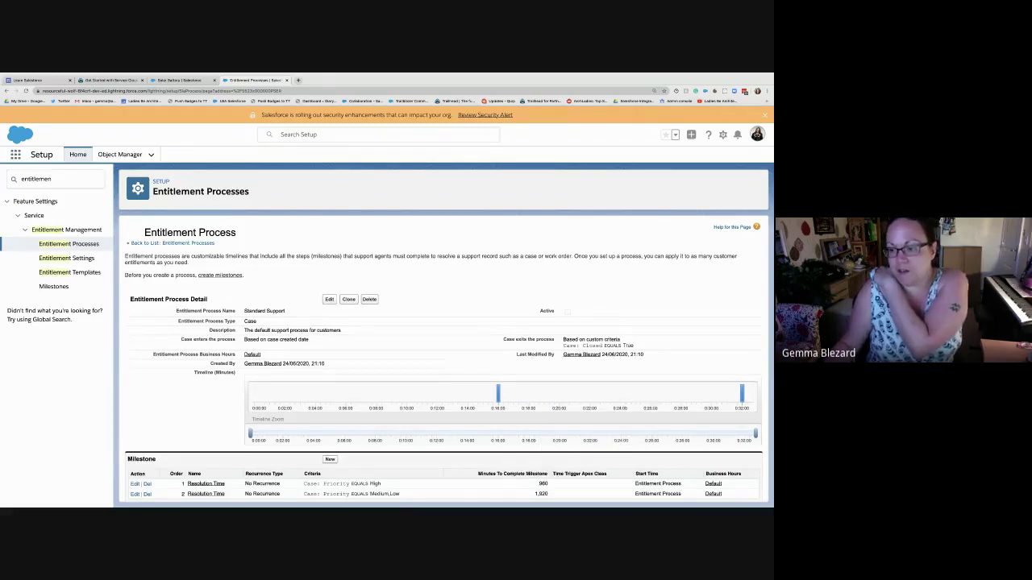
mouse_move(742, 393)
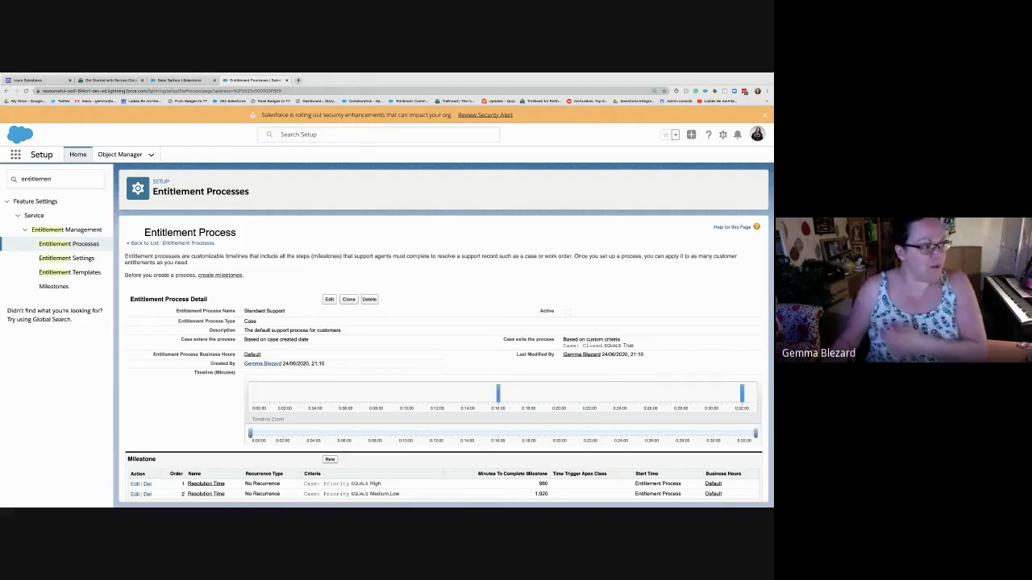
scroll(444, 363, down, 1)
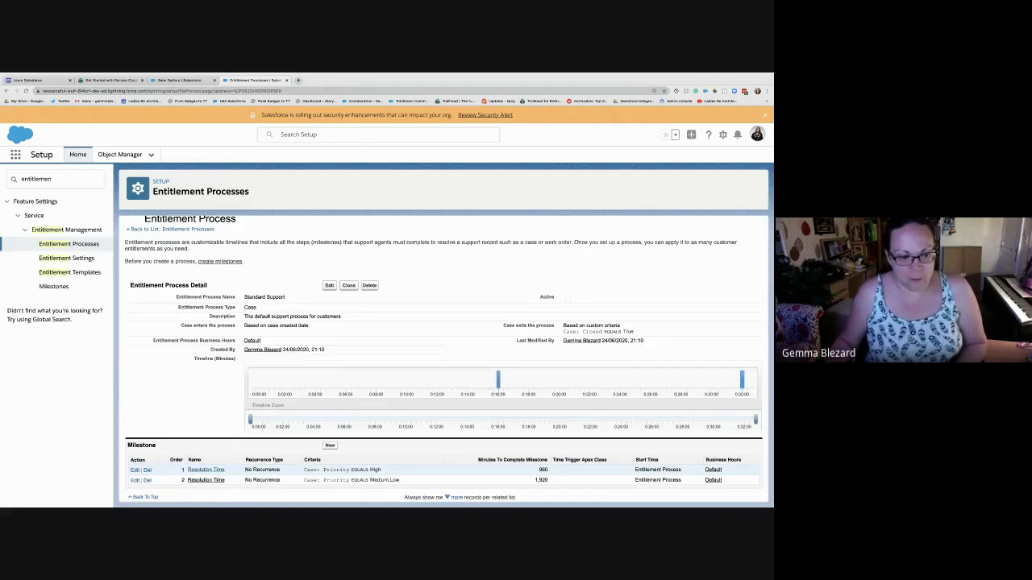
- Add a warning action time trigger of 2 hours before Resolution Time to the High-priority milestone
click(207, 470)
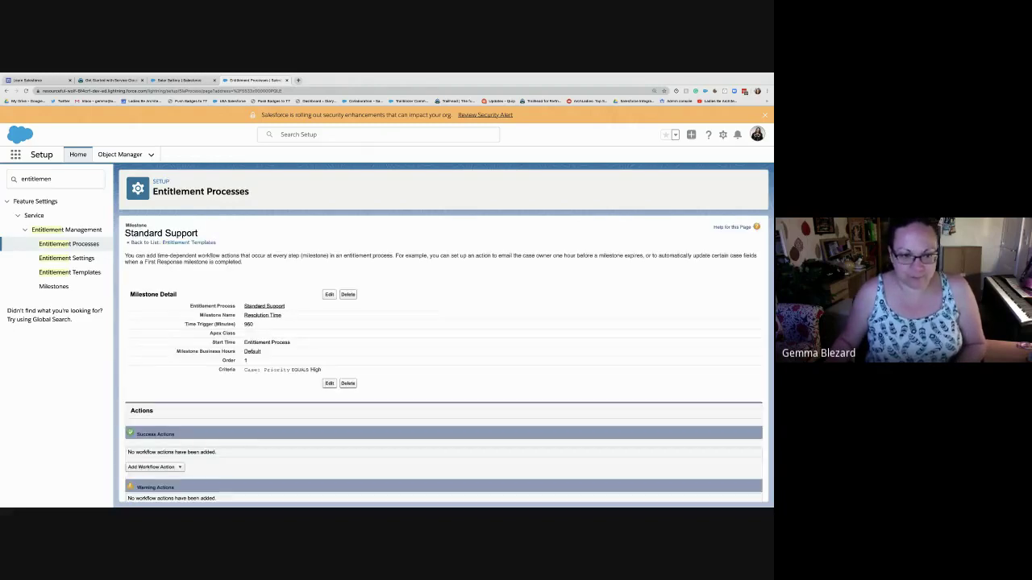
scroll(443, 363, down, 2)
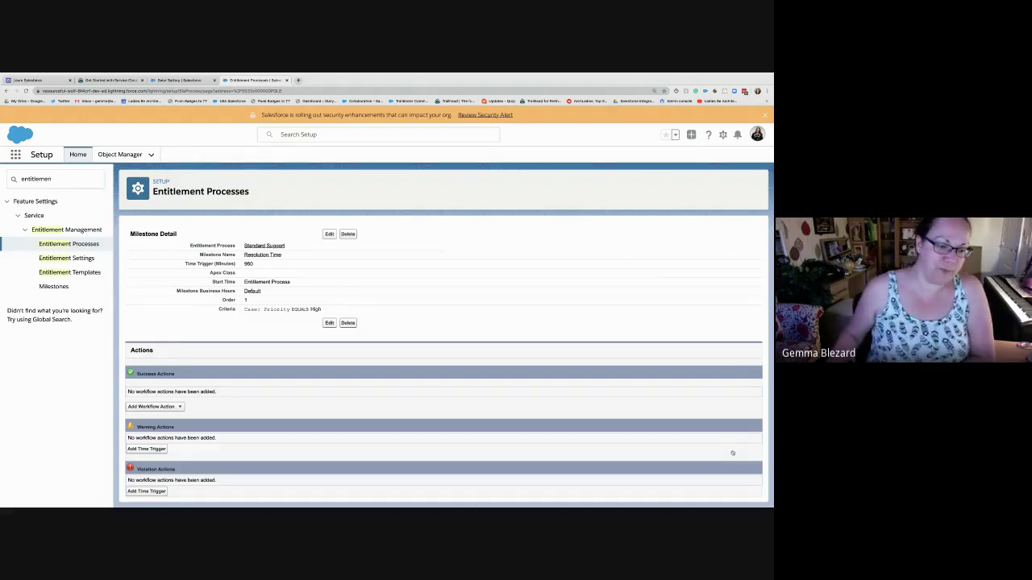
click(145, 449)
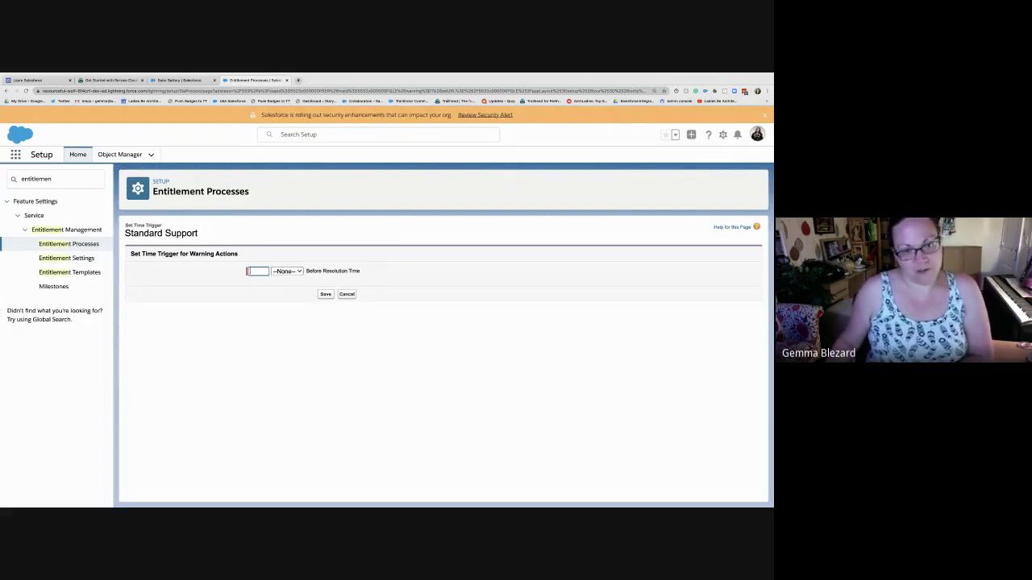
text(2)
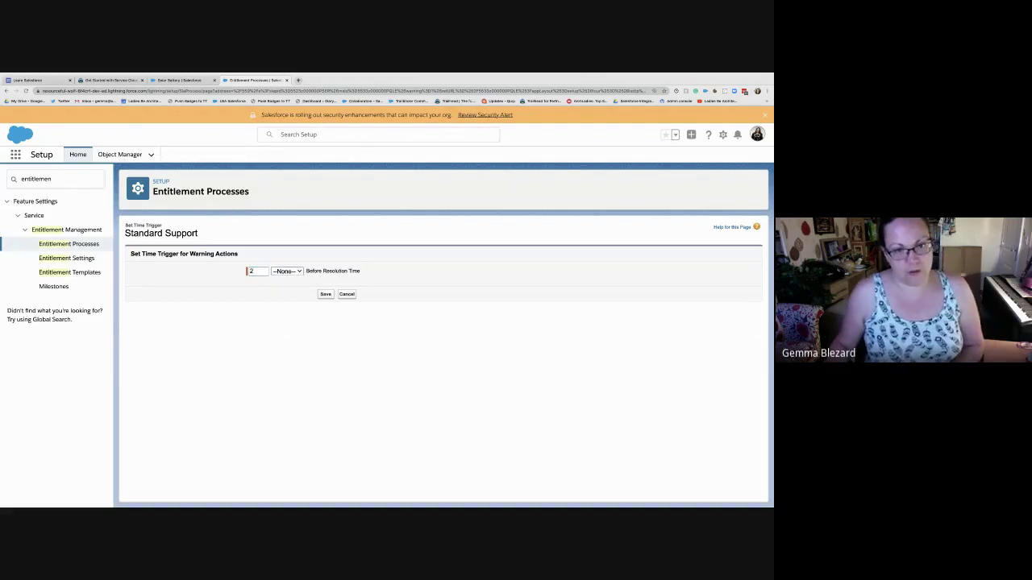
text(h)
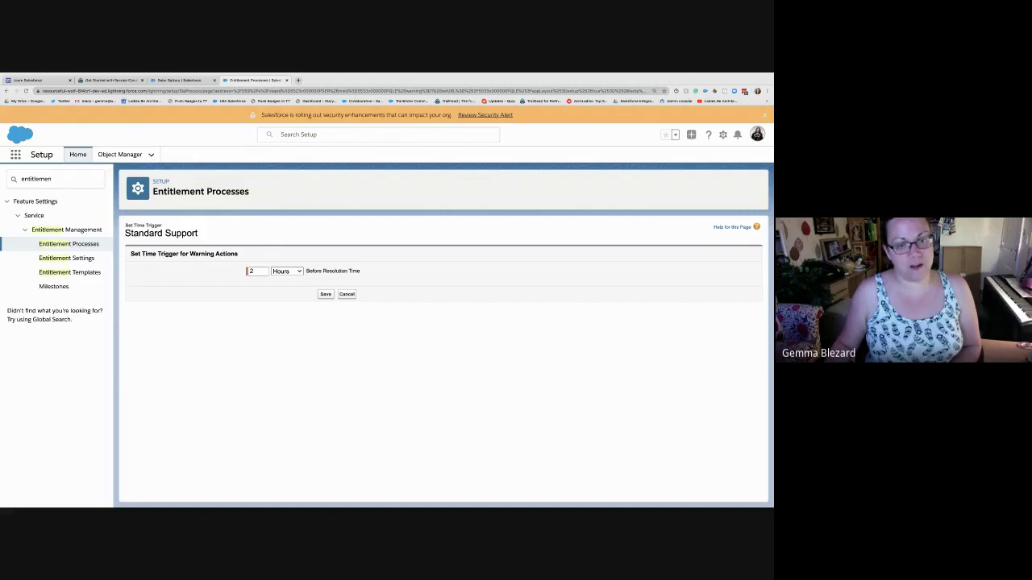
click(325, 295)
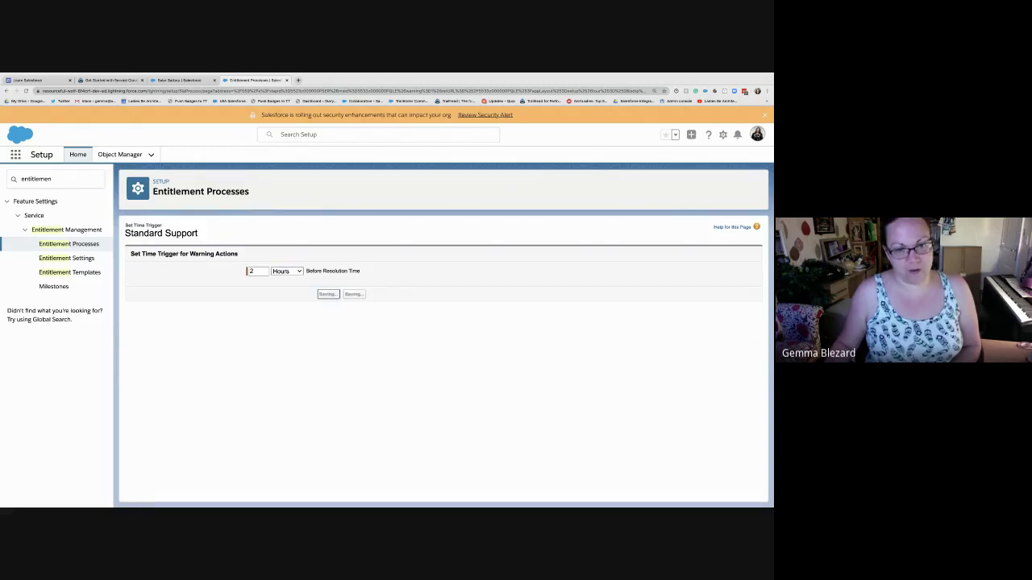
- Start a new email alert under the 2-hour warning trigger with the description "2 hour warning before milestone expires"
scroll(443, 359, down, 2)
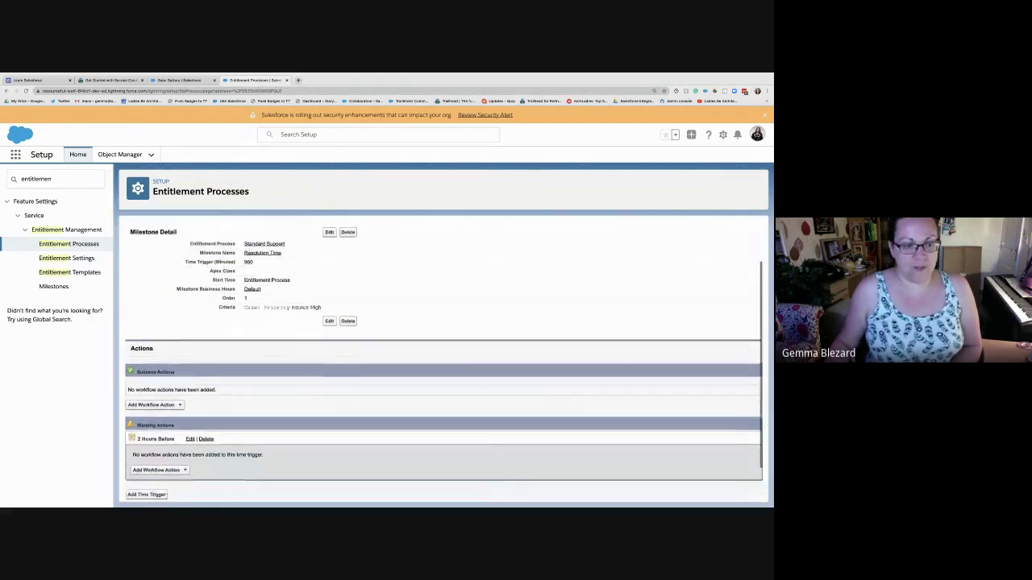
scroll(443, 360, down, 1)
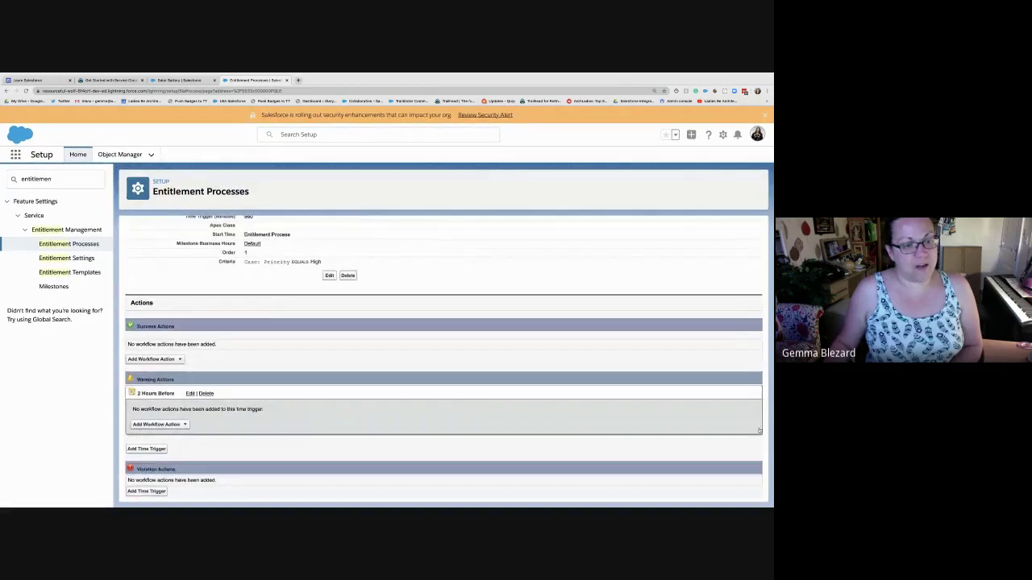
click(160, 424)
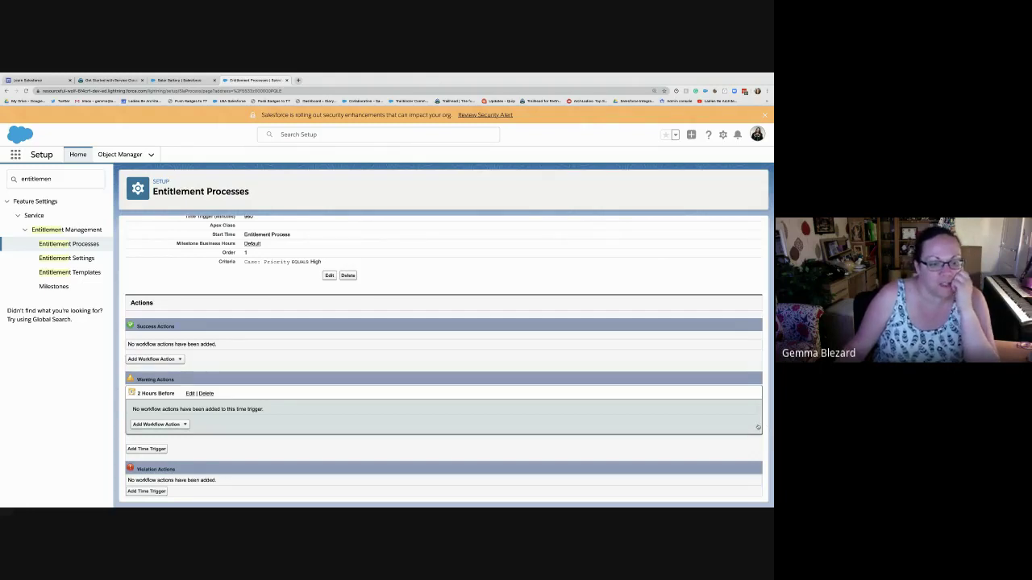
click(159, 424)
click(154, 445)
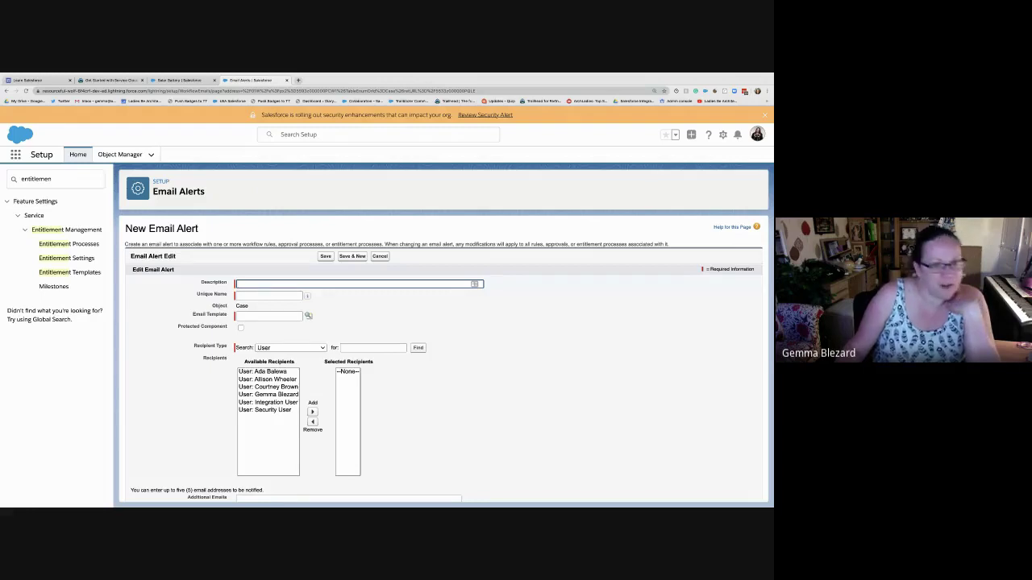
text(hour)
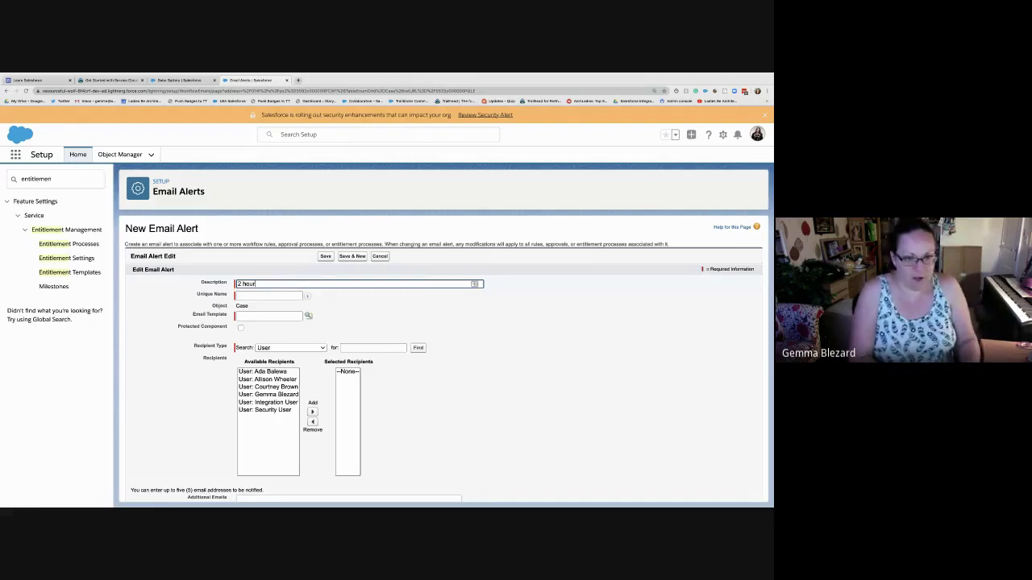
text( warning bef)
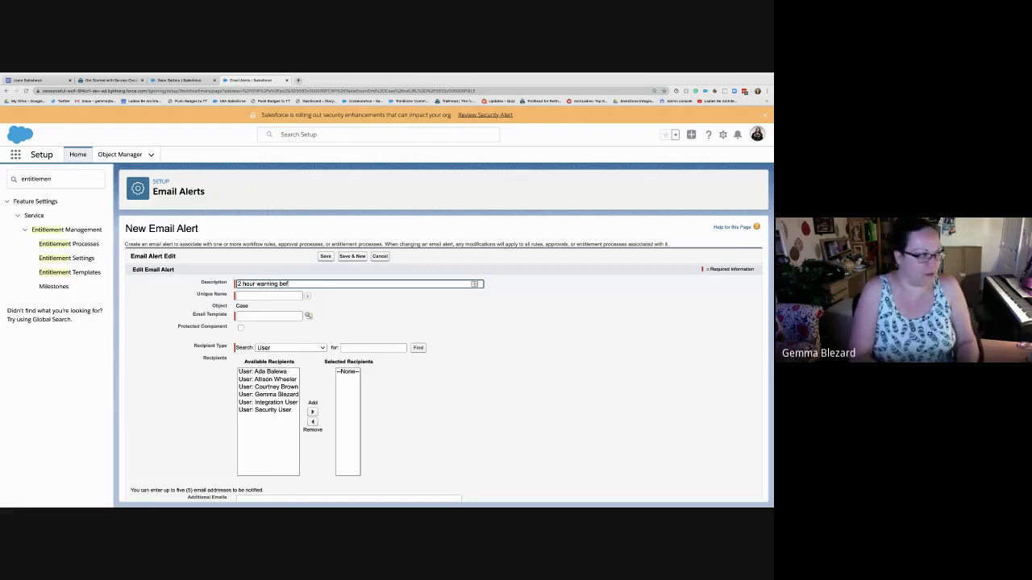
text(ore milestone expires)
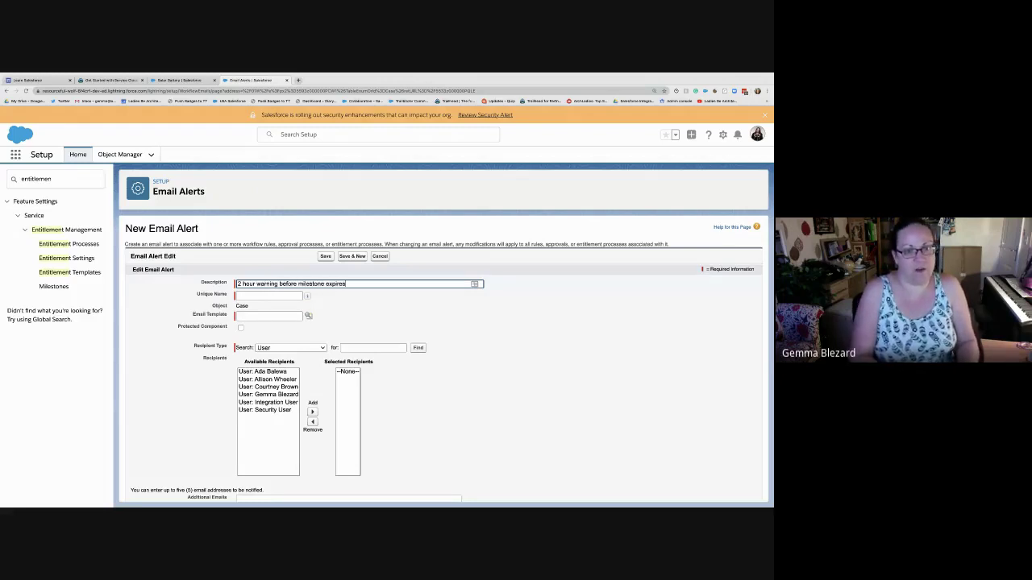
key(Tab)
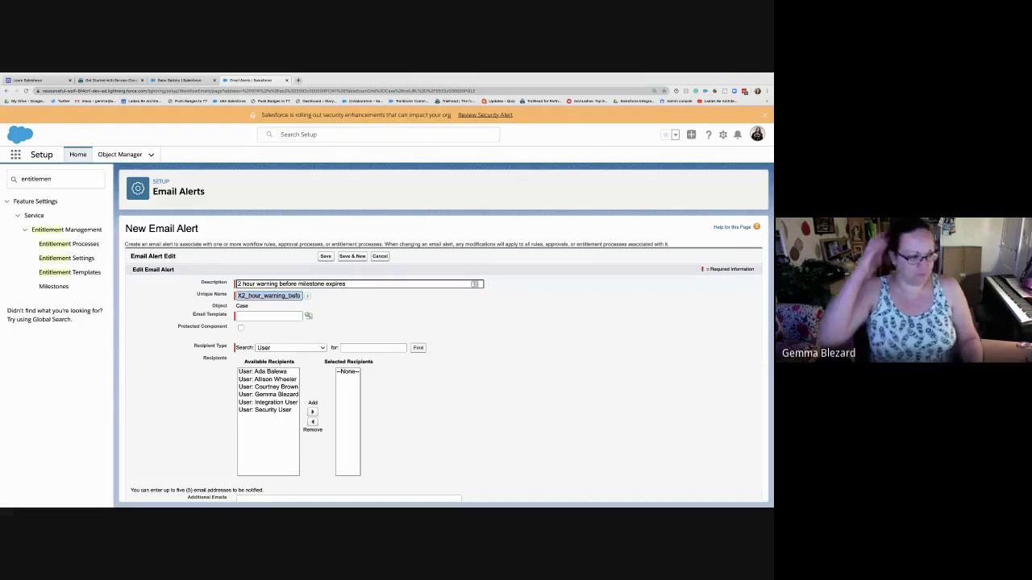
key(Tab)
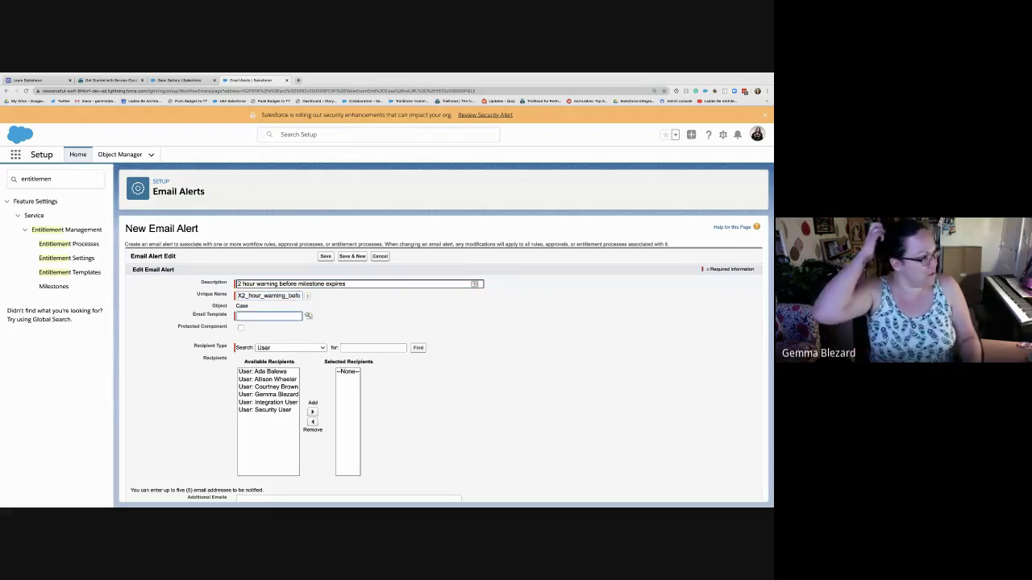
- Look up and assign the "Support: Case Response" email template to the alert
scroll(443, 358, down, 1)
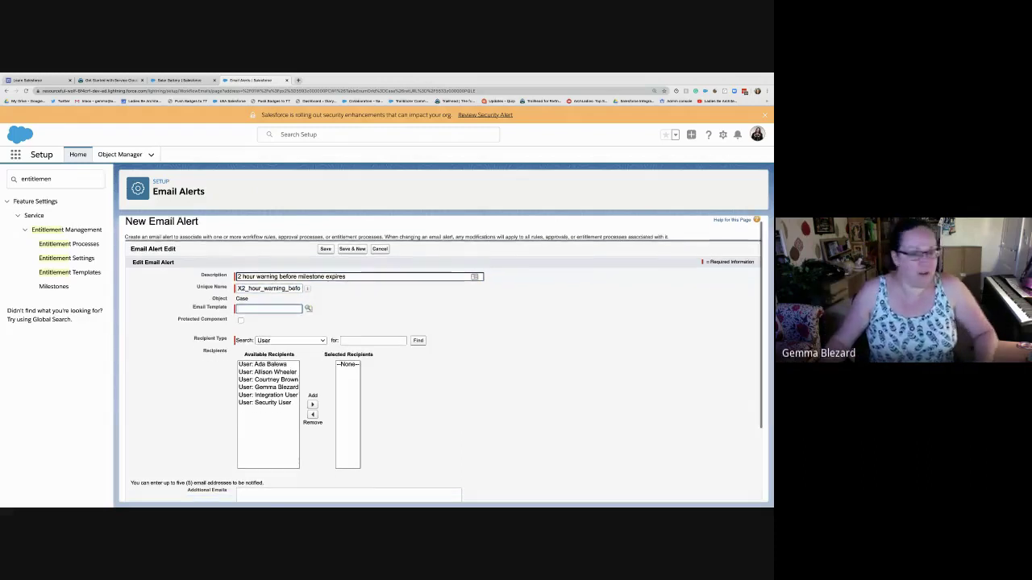
click(308, 308)
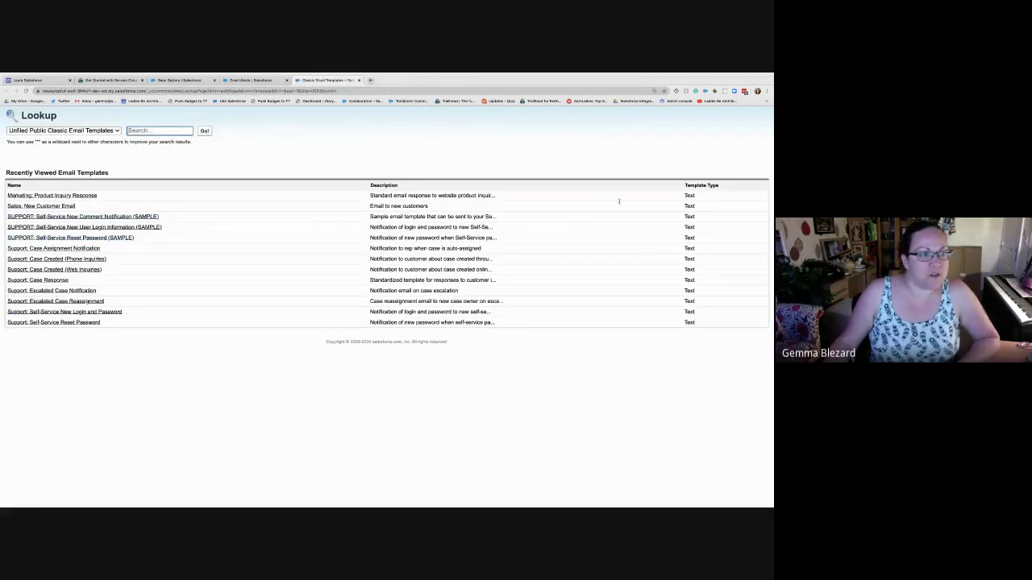
click(693, 134)
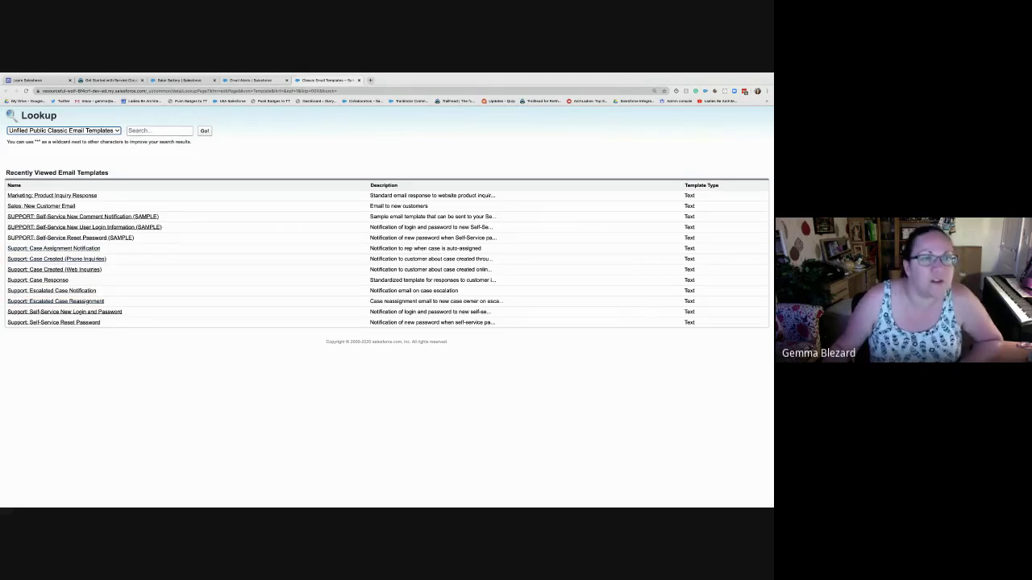
click(359, 81)
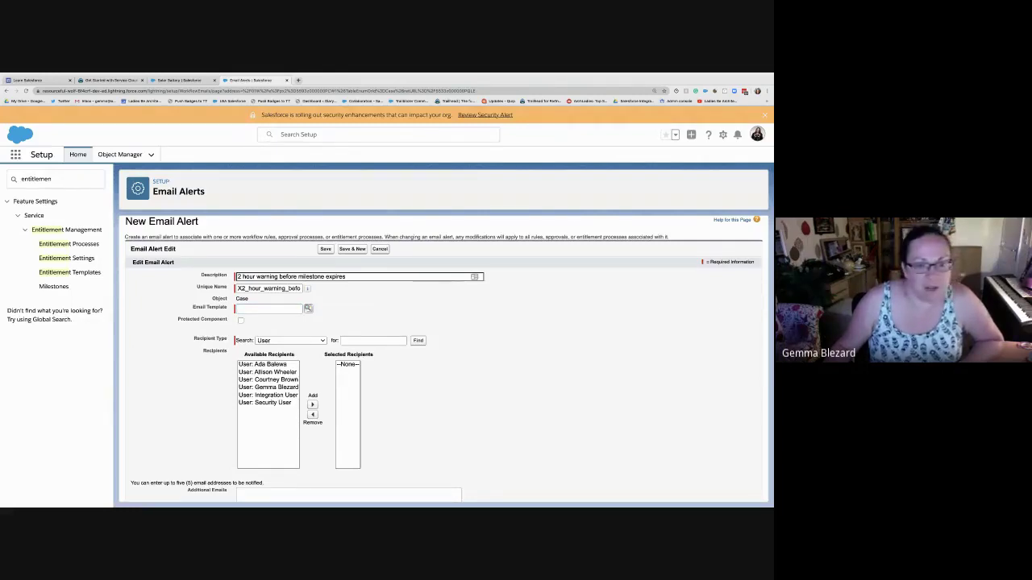
click(308, 308)
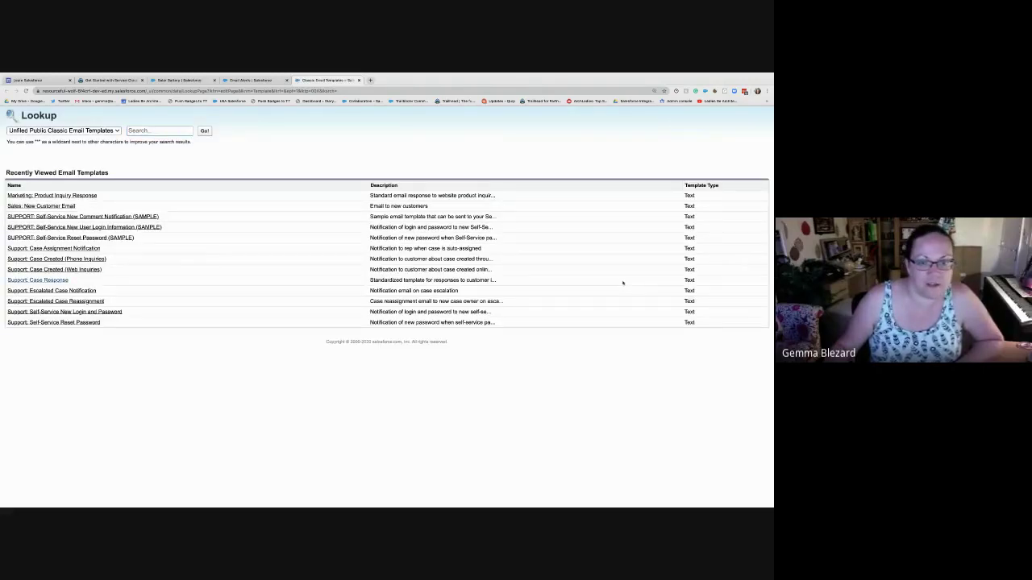
click(38, 280)
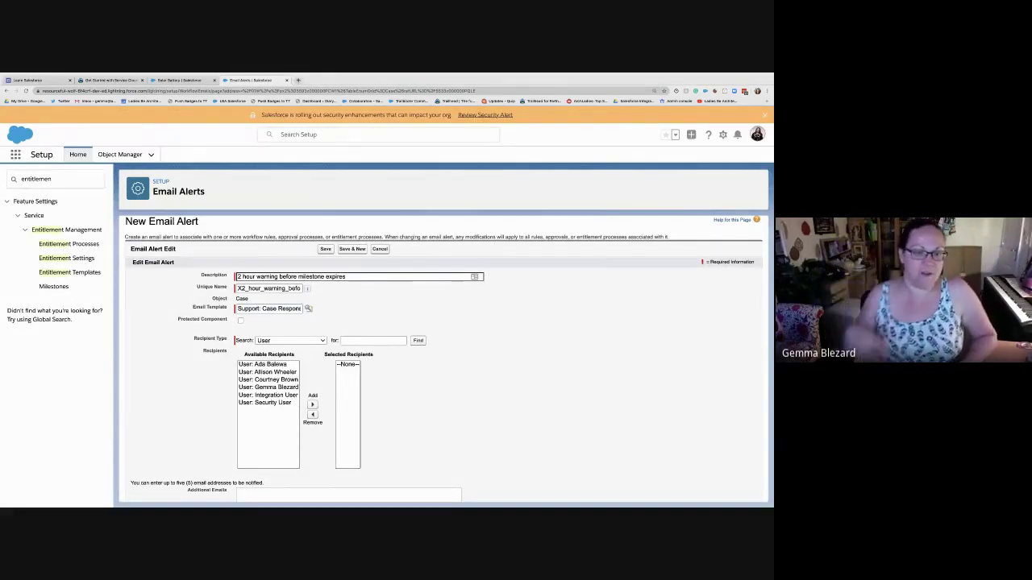
- Add the Case Owner as the alert's recipient using the Owner recipient type, and save the email alert
scroll(443, 359, down, 1)
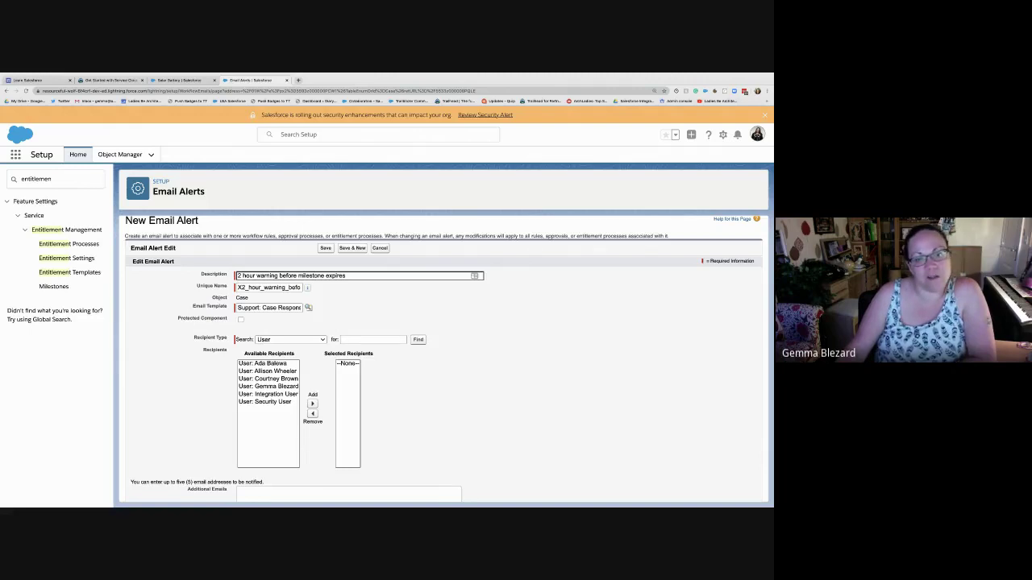
scroll(443, 355, down, 1)
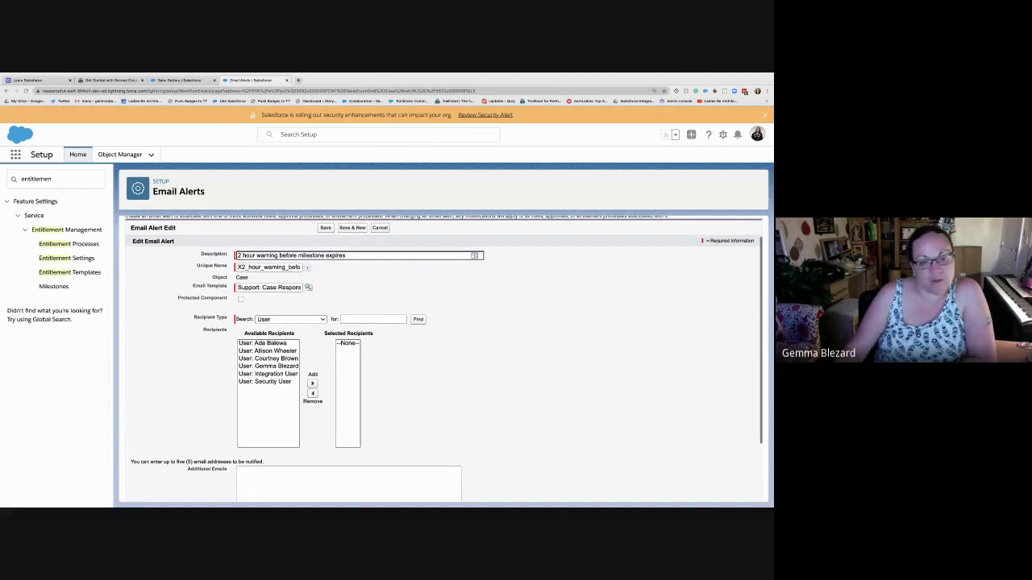
scroll(443, 355, down, 1)
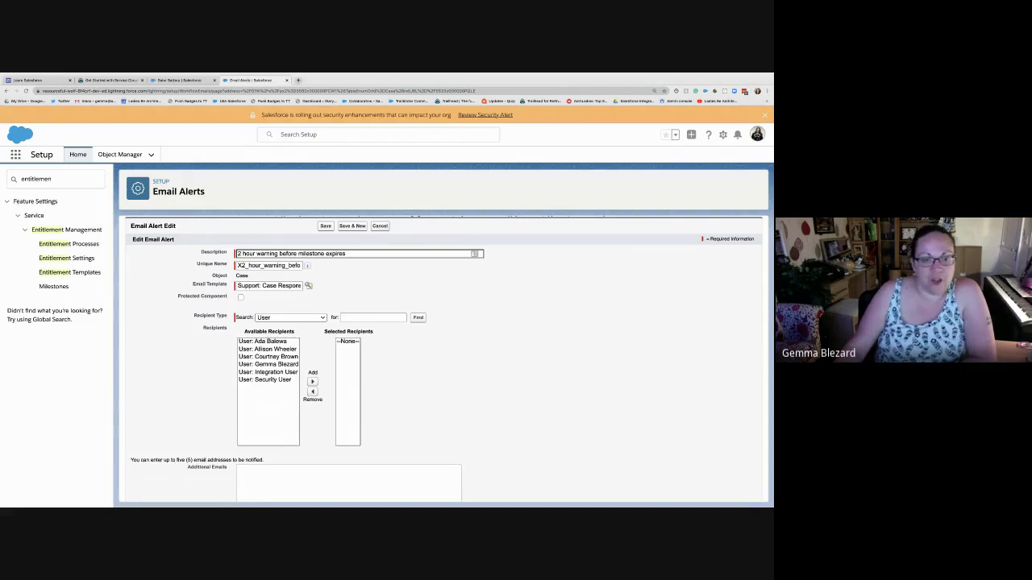
click(290, 317)
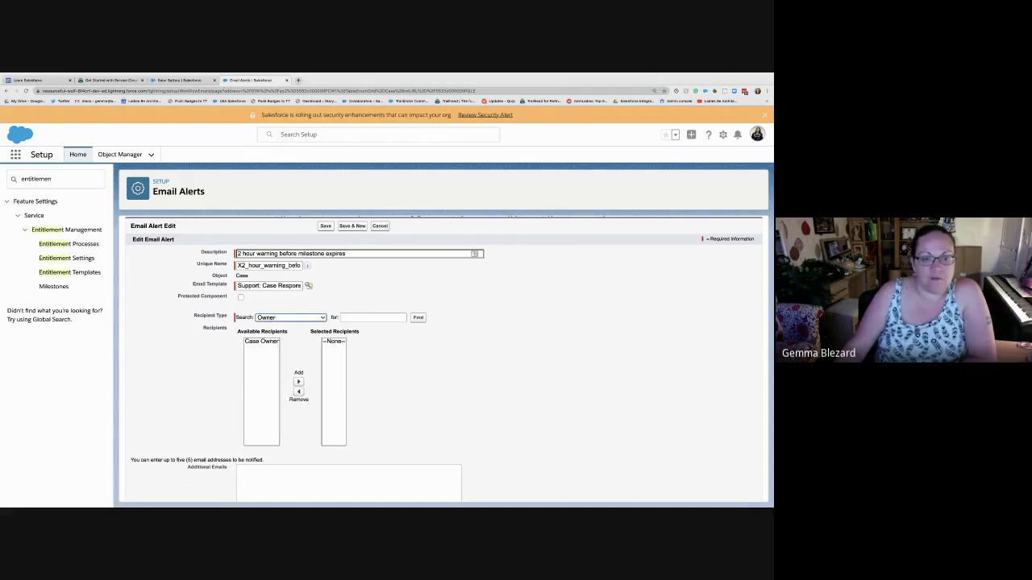
click(261, 342)
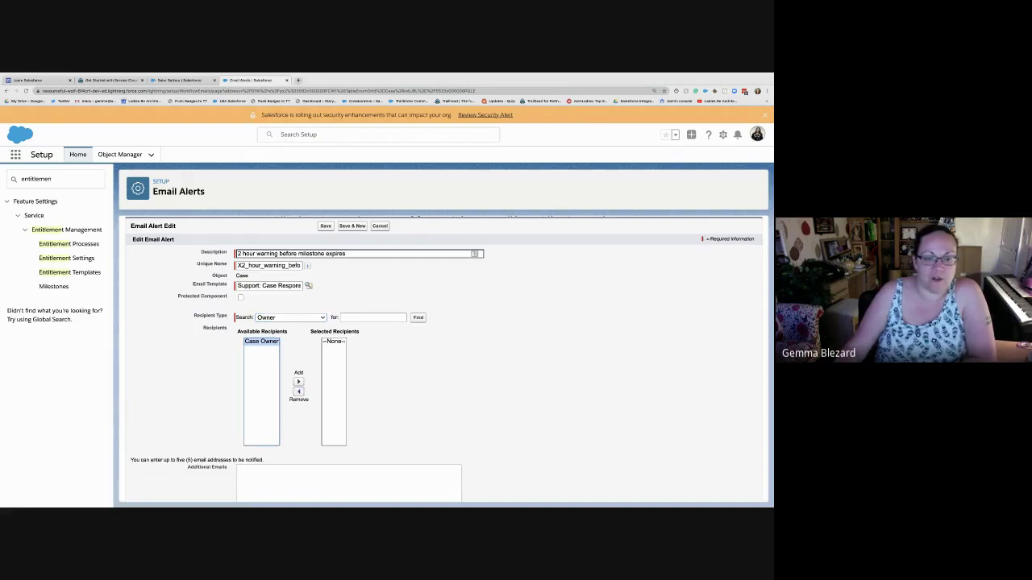
click(298, 382)
scroll(444, 360, up, 1)
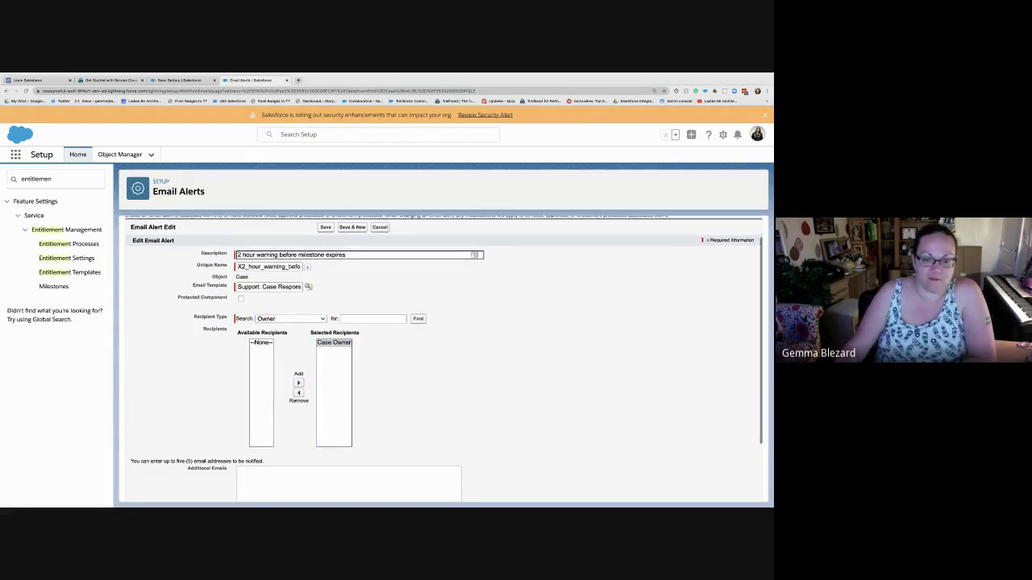
scroll(443, 360, down, 3)
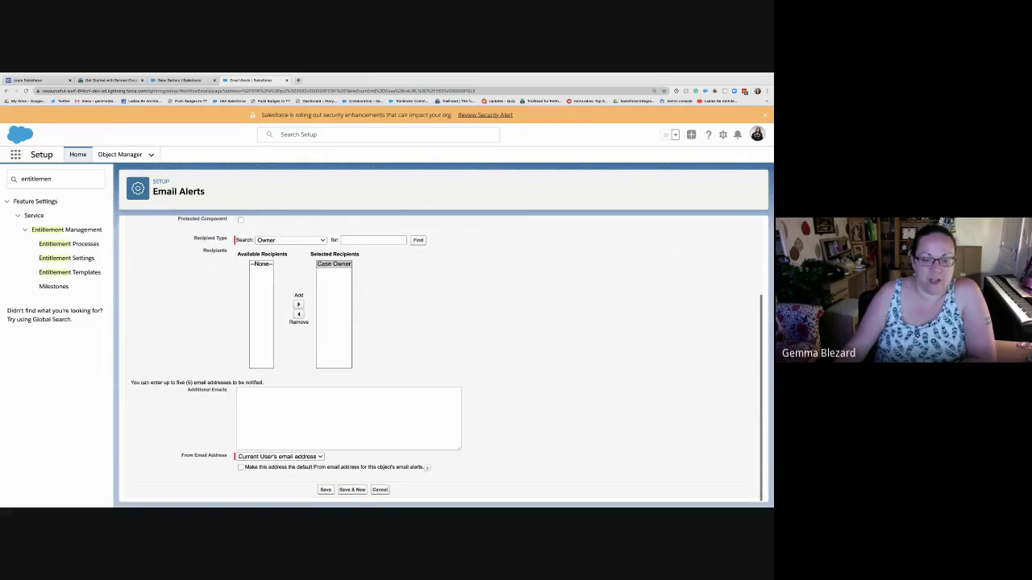
scroll(444, 359, up, 2)
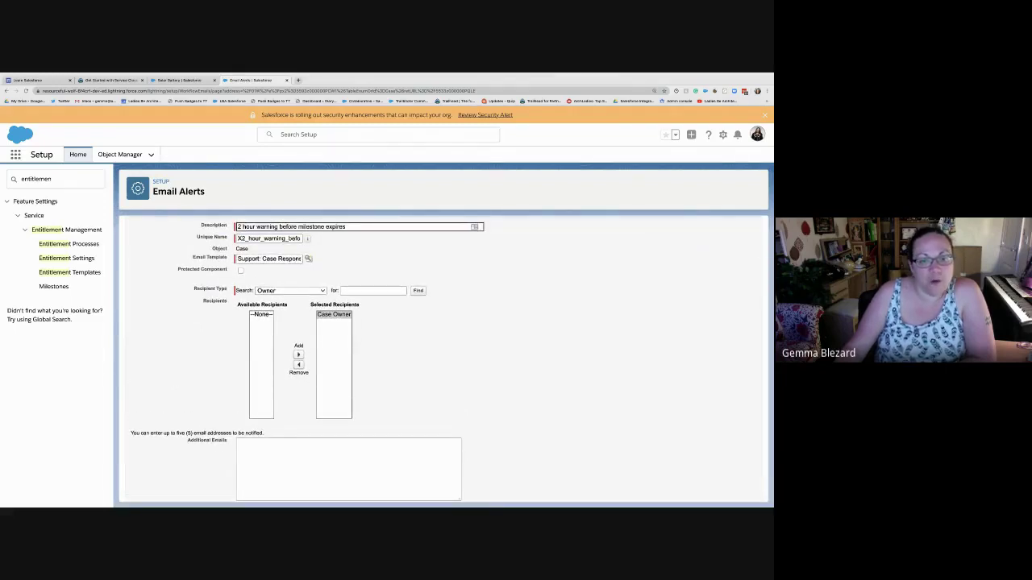
scroll(444, 359, down, 2)
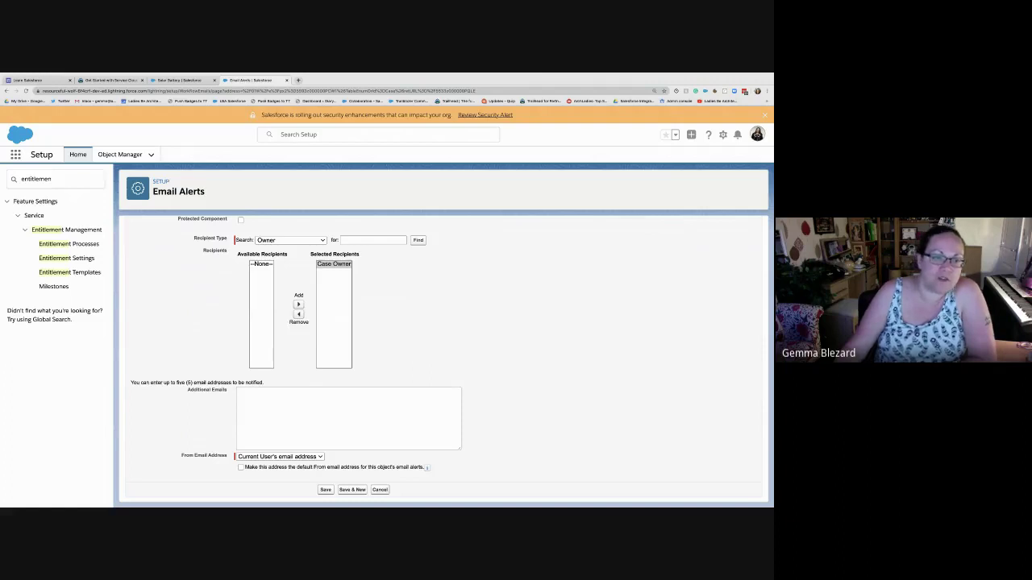
scroll(443, 360, up, 1)
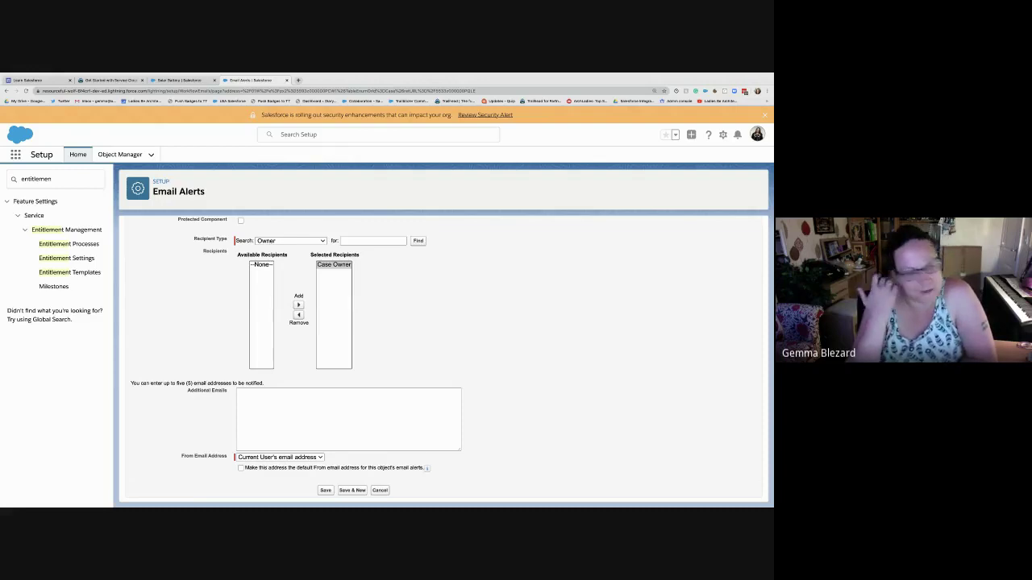
scroll(443, 359, down, 1)
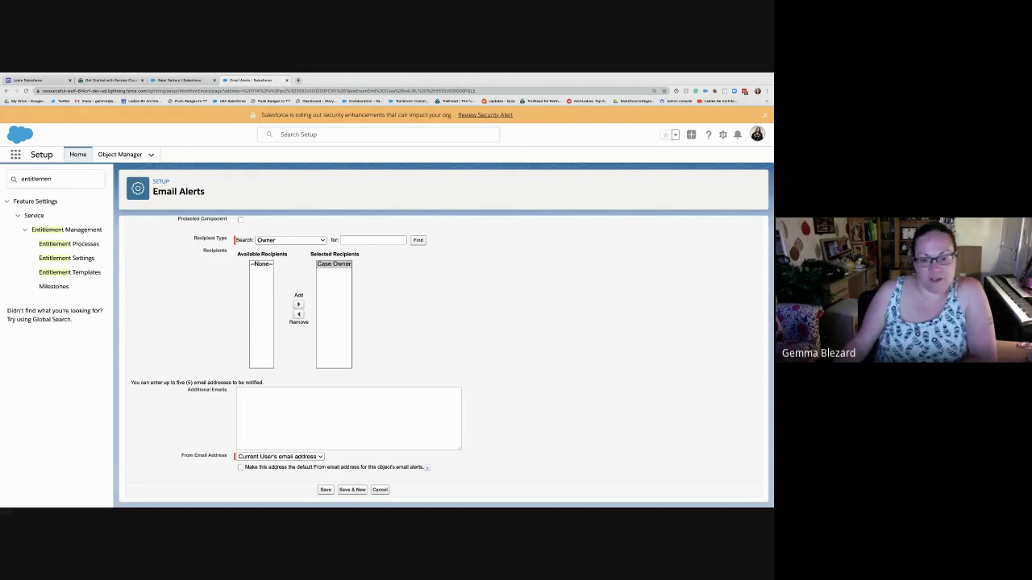
click(325, 489)
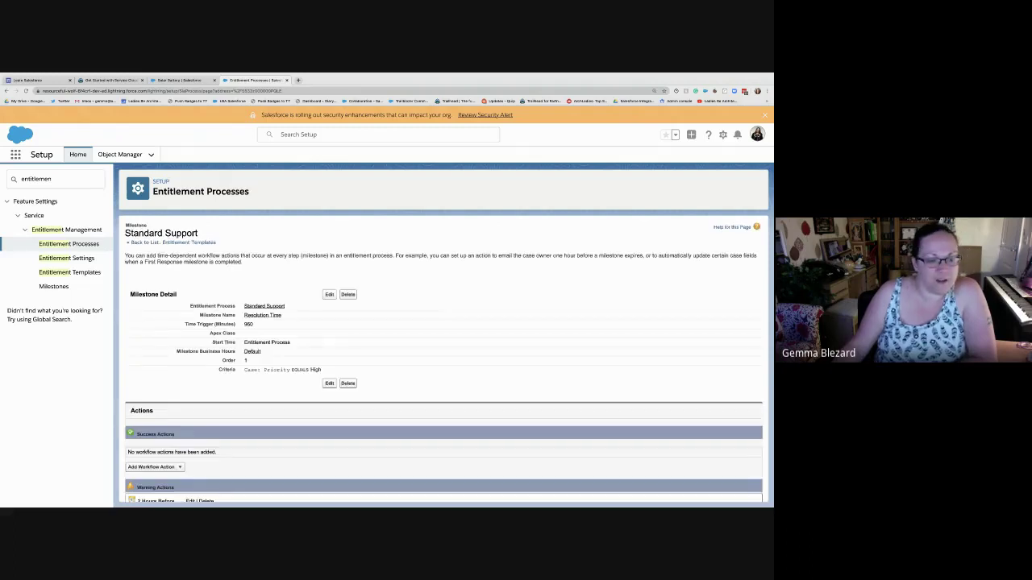
- Review the milestone's criteria and warning actions, and return to the Standard Support entitlement process
scroll(444, 363, down, 2)
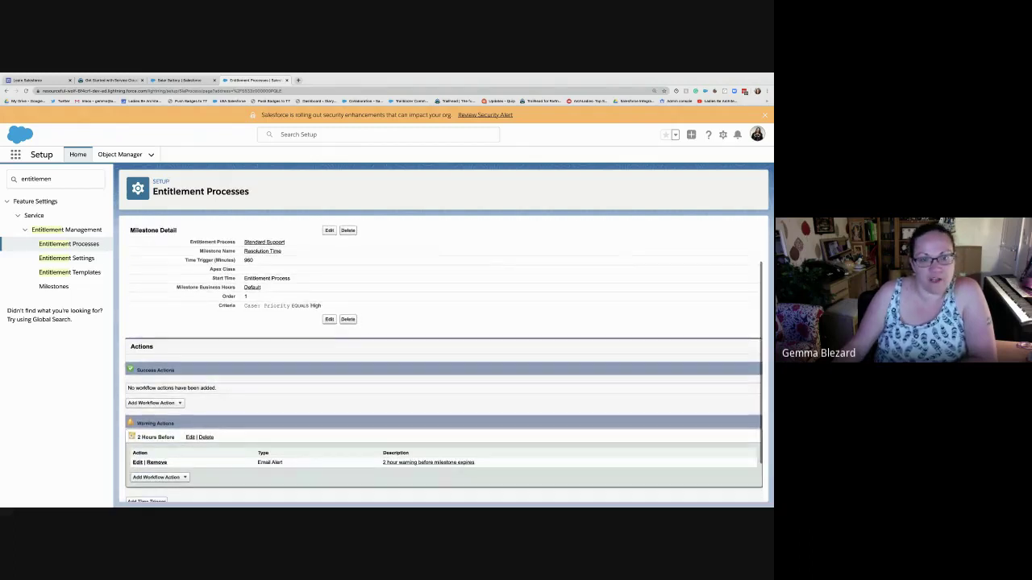
drag(322, 305, 251, 305)
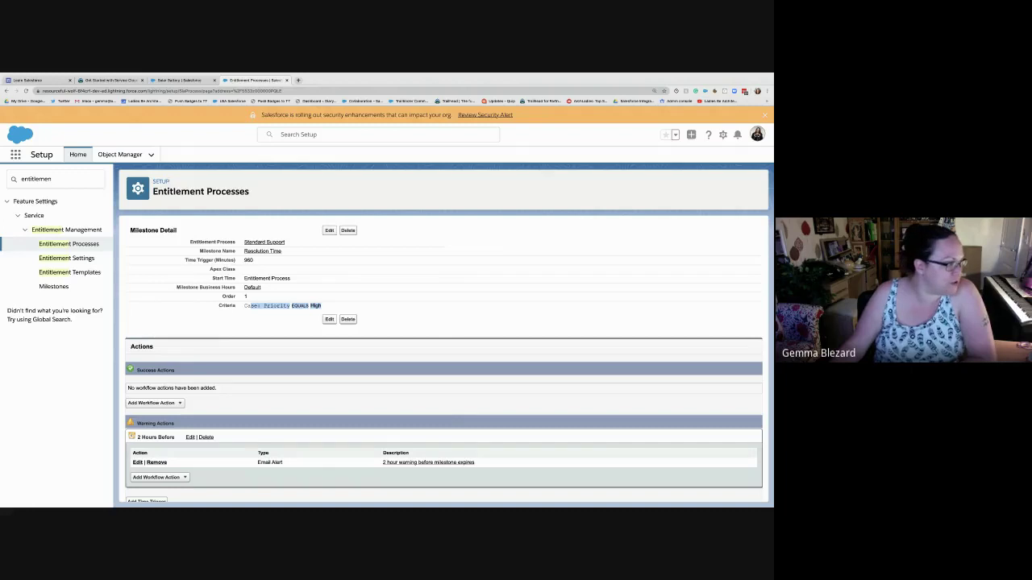
click(282, 306)
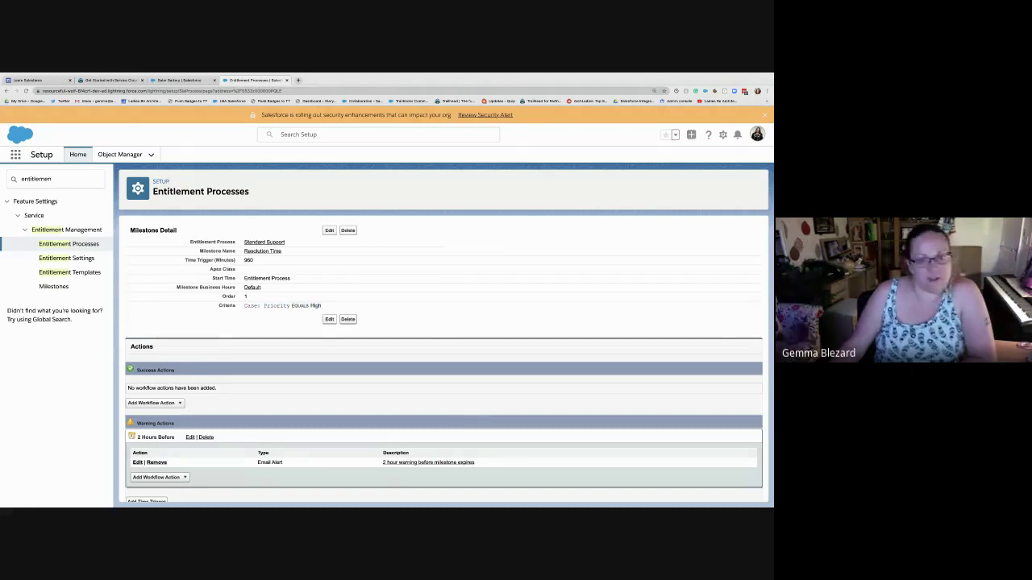
scroll(443, 363, up, 1)
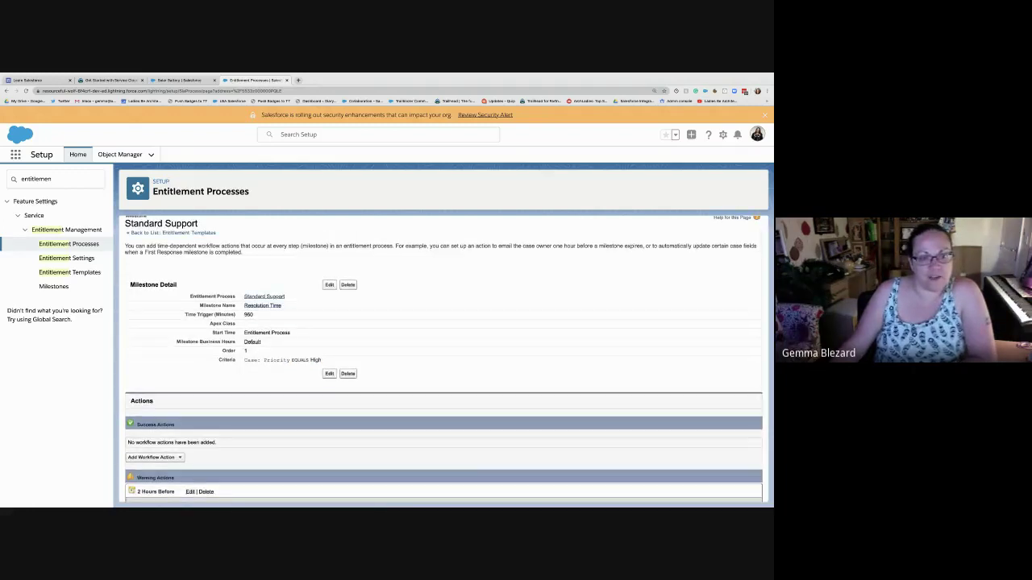
click(264, 296)
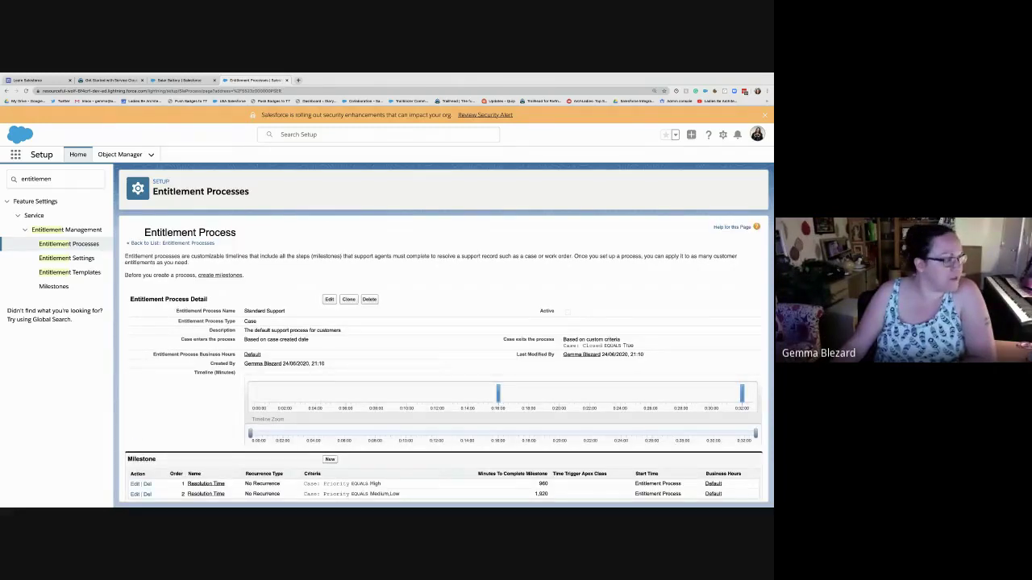
- Activate the Standard Support entitlement process and save it
click(329, 299)
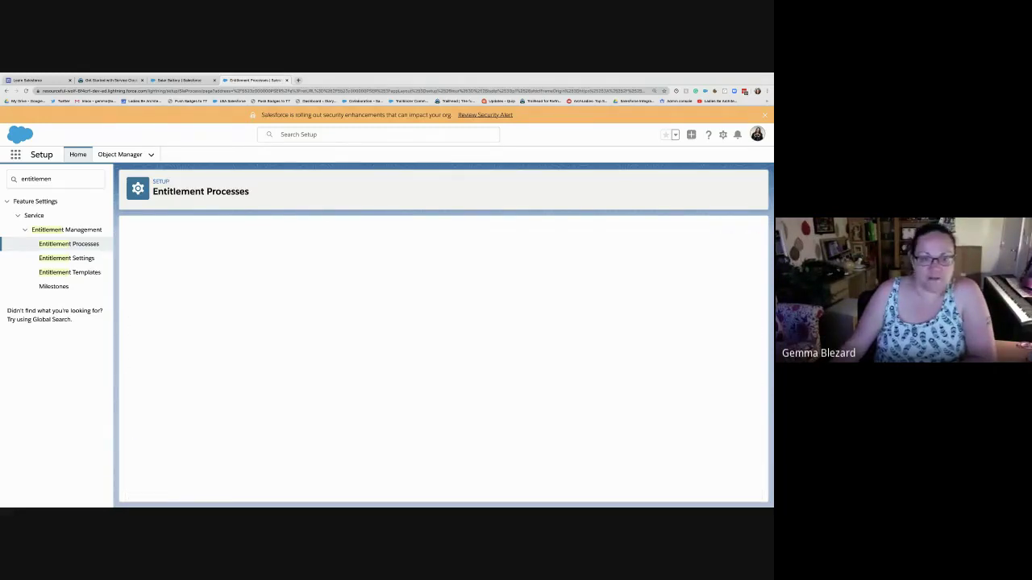
click(252, 364)
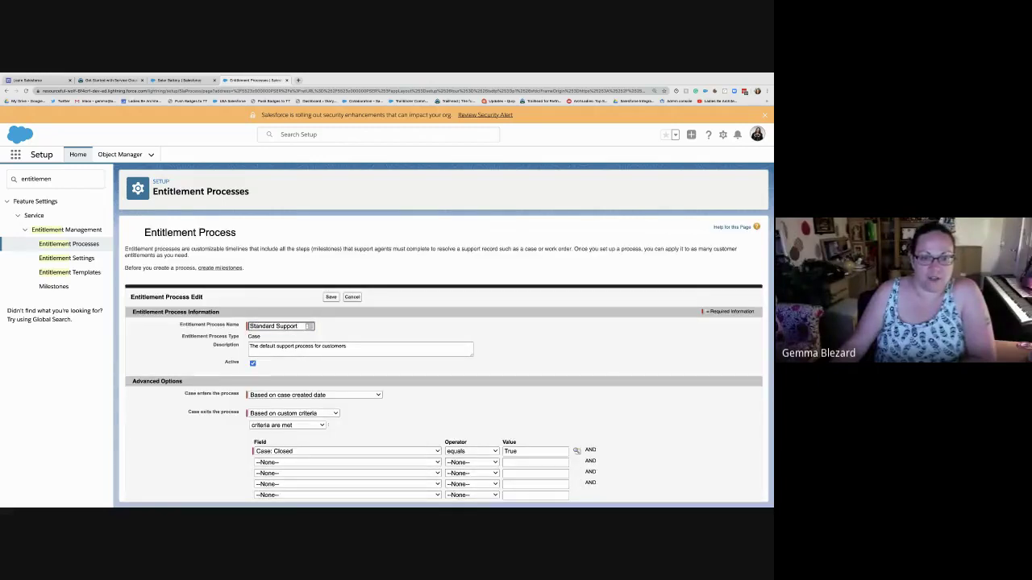
click(330, 296)
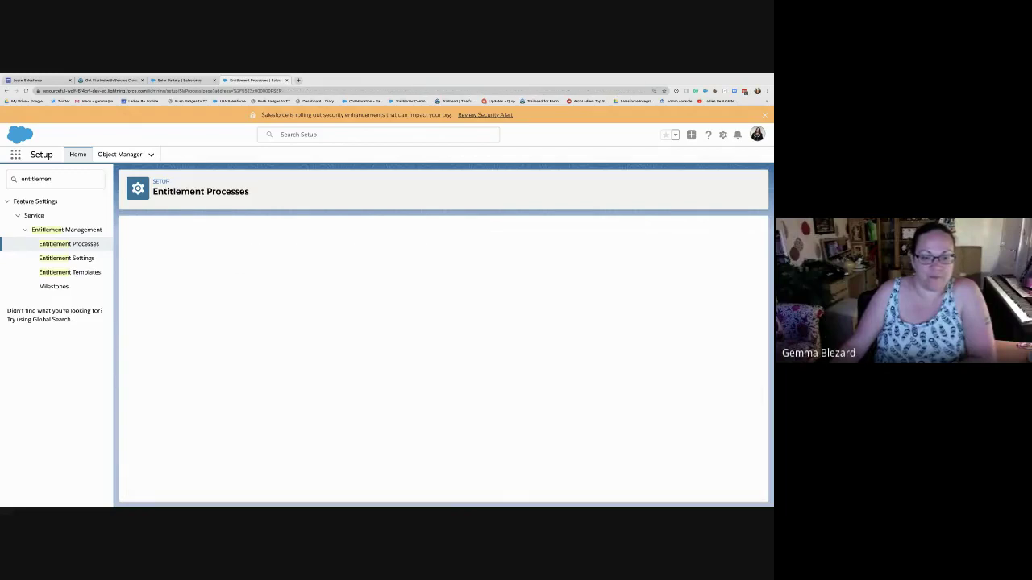
scroll(444, 359, down, 1)
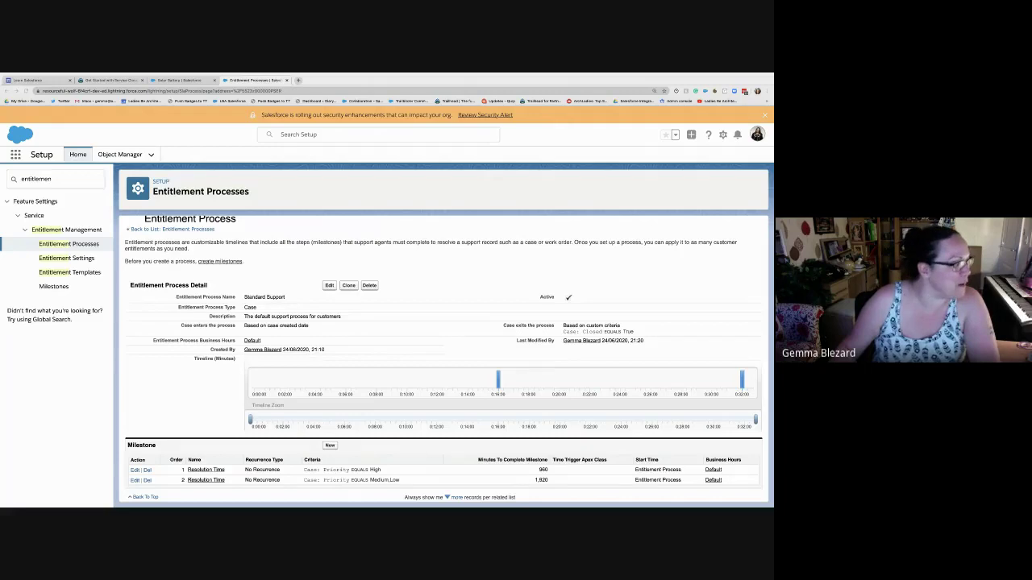
- Find Entitlements in the Ursa Major Solar app and open the Standard Phone Support entitlement record
click(179, 80)
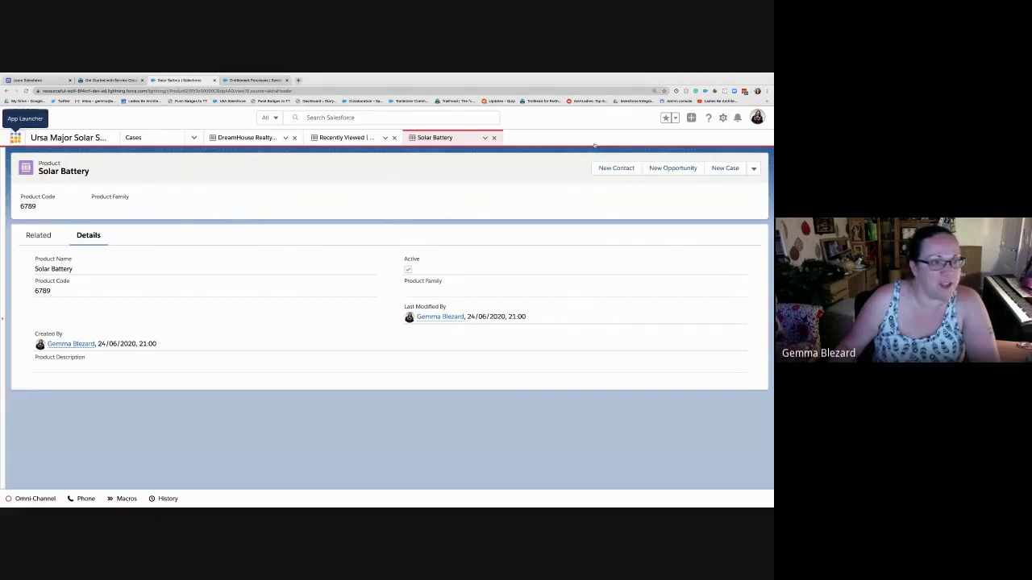
click(16, 137)
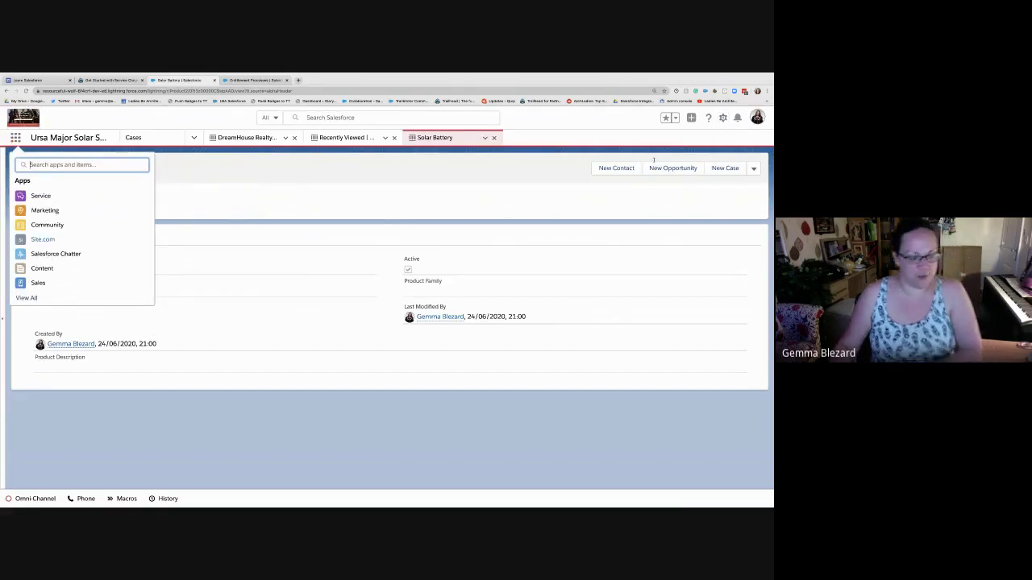
text(entitl)
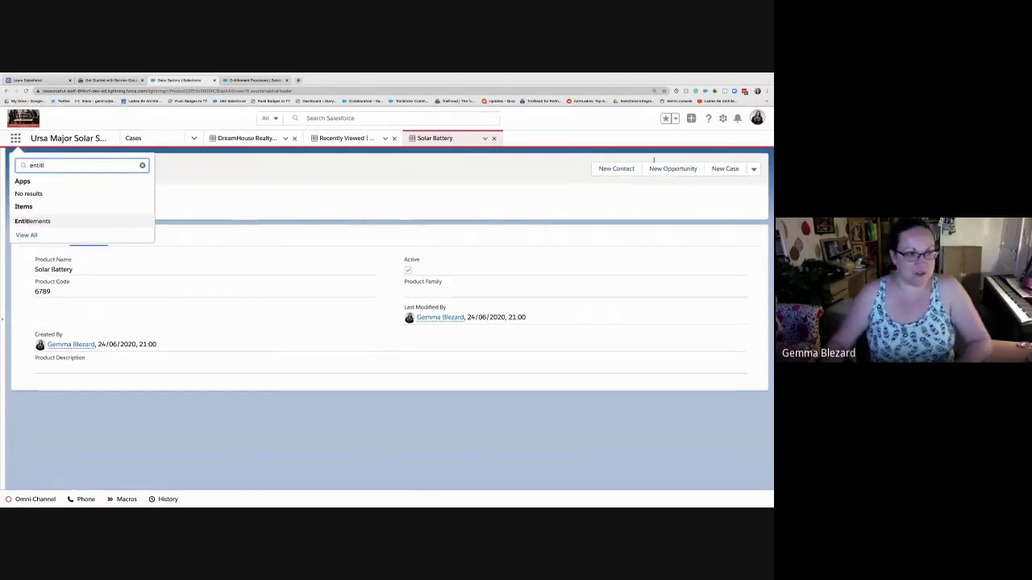
key(Down)
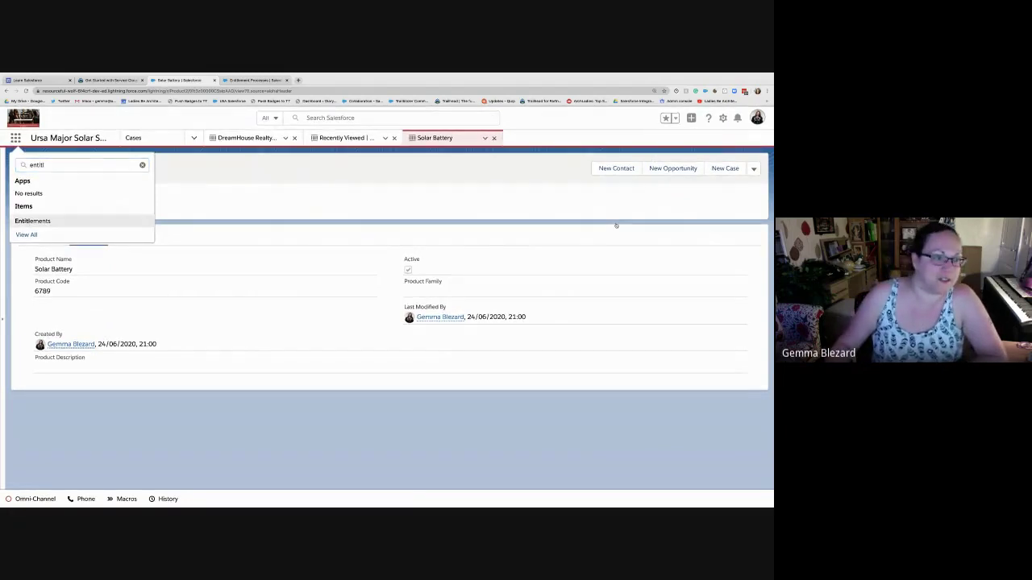
key(Return)
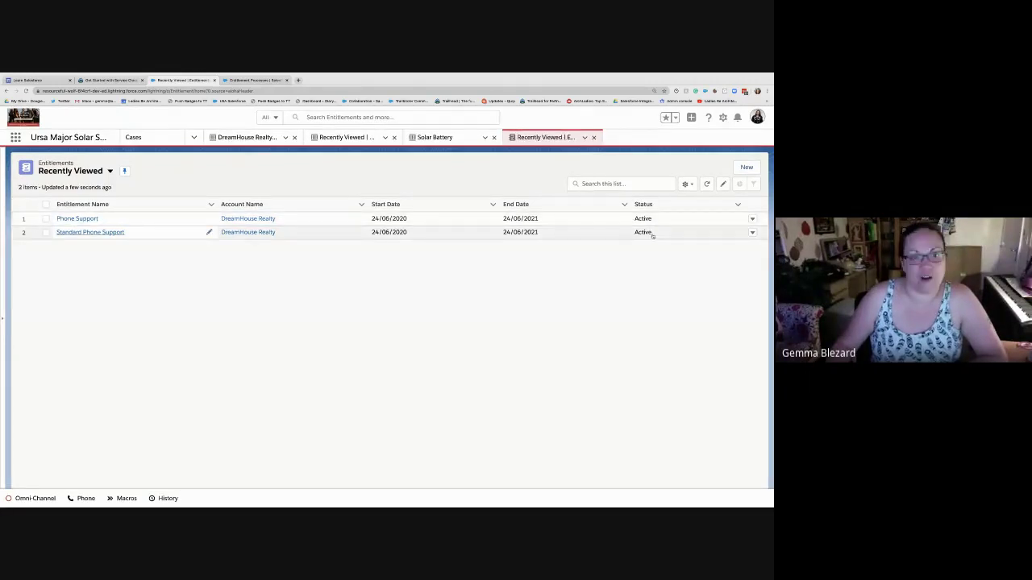
click(90, 232)
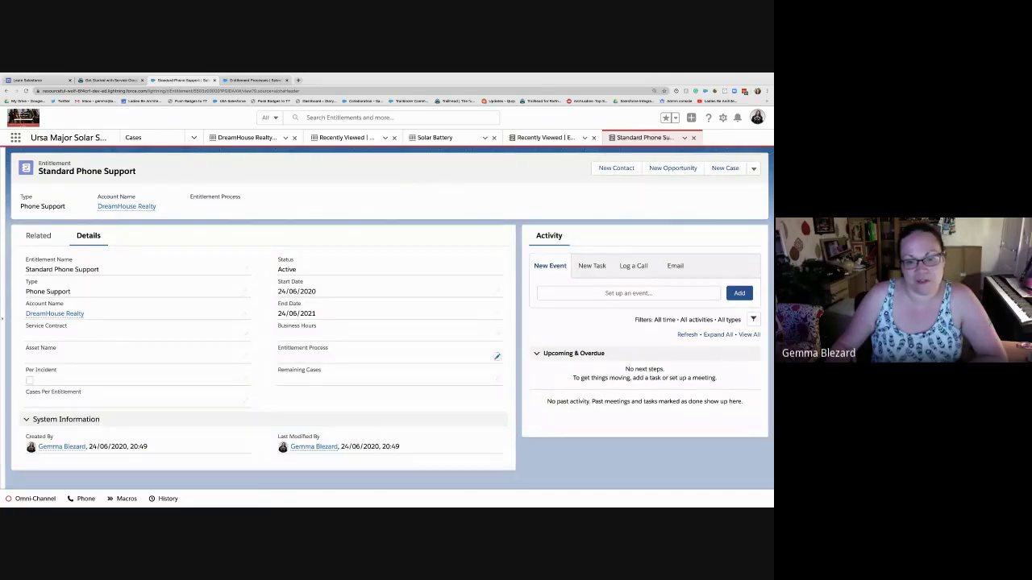
- Set the Standard Phone Support entitlement's Entitlement Process to Standard Support and save the record
click(497, 356)
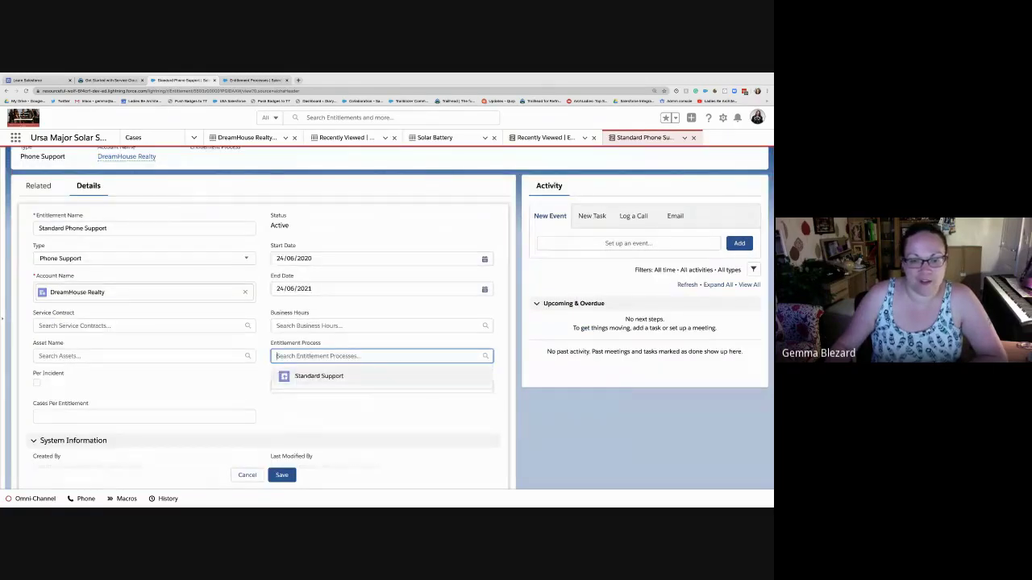
click(318, 376)
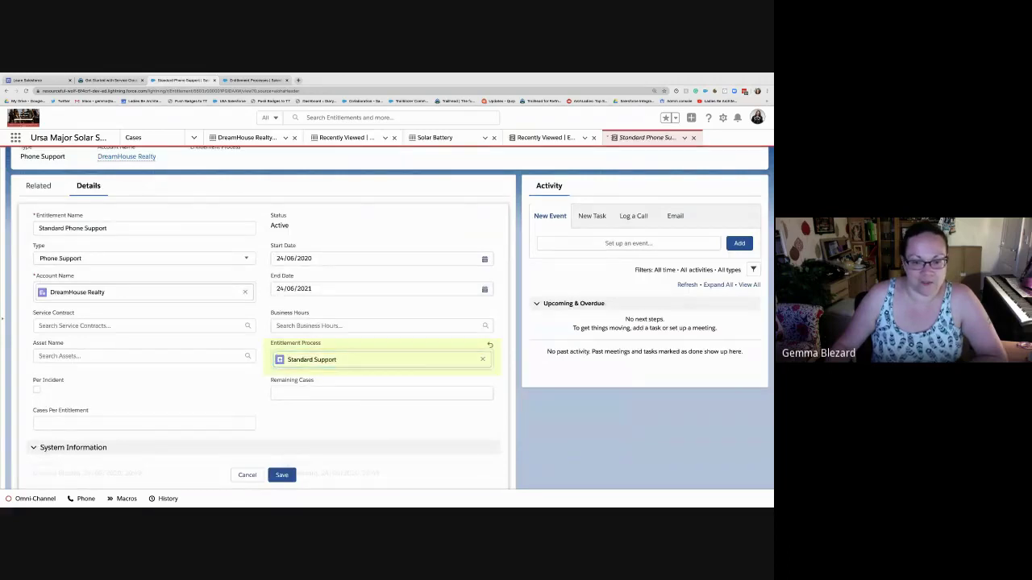
scroll(387, 322, up, 1)
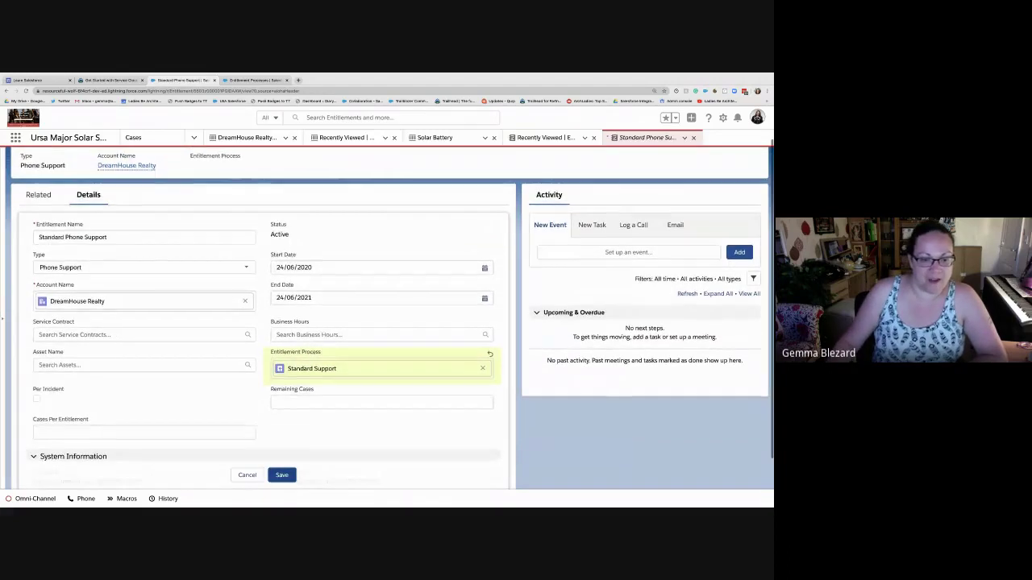
click(282, 475)
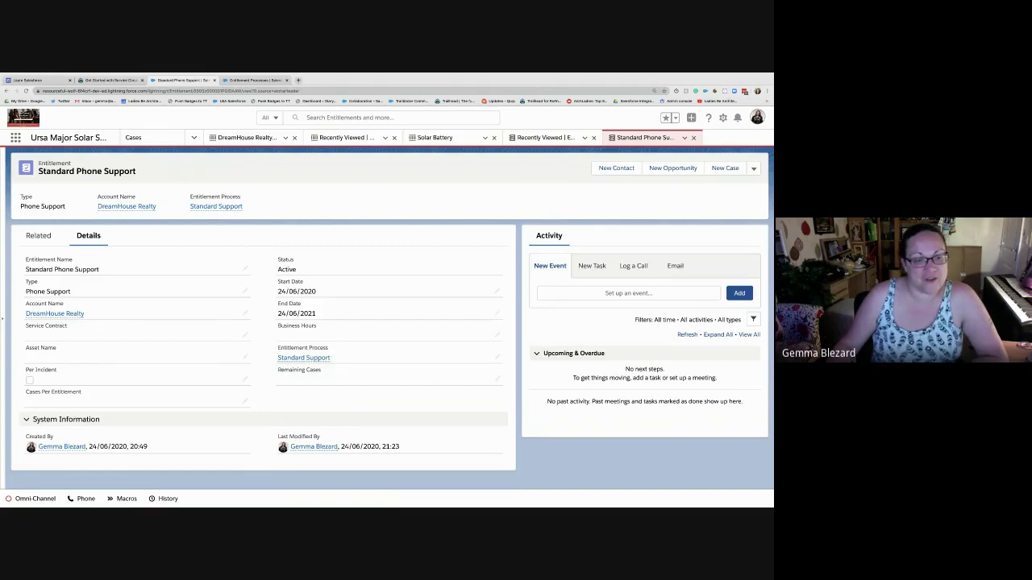
click(39, 235)
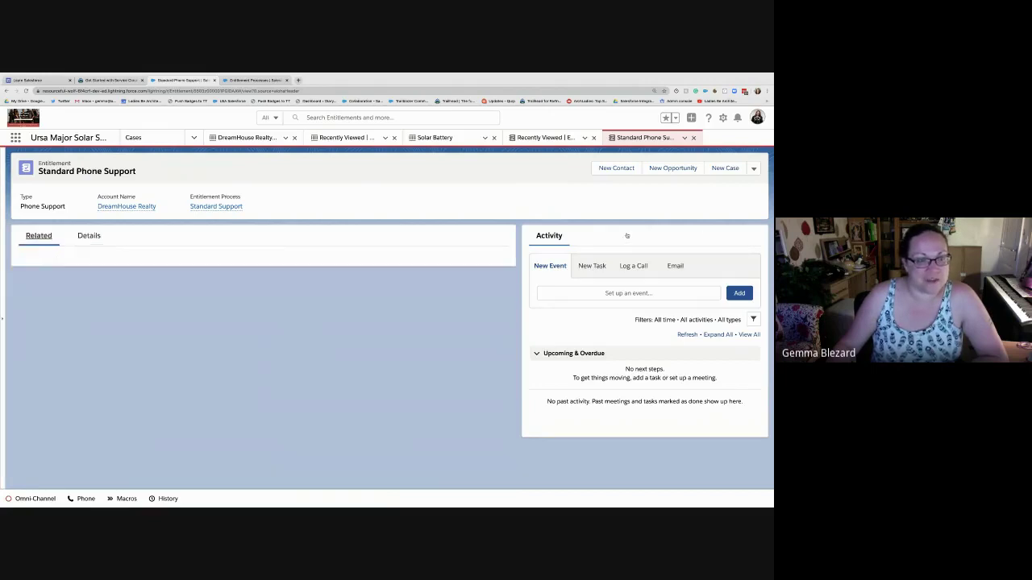
click(486, 268)
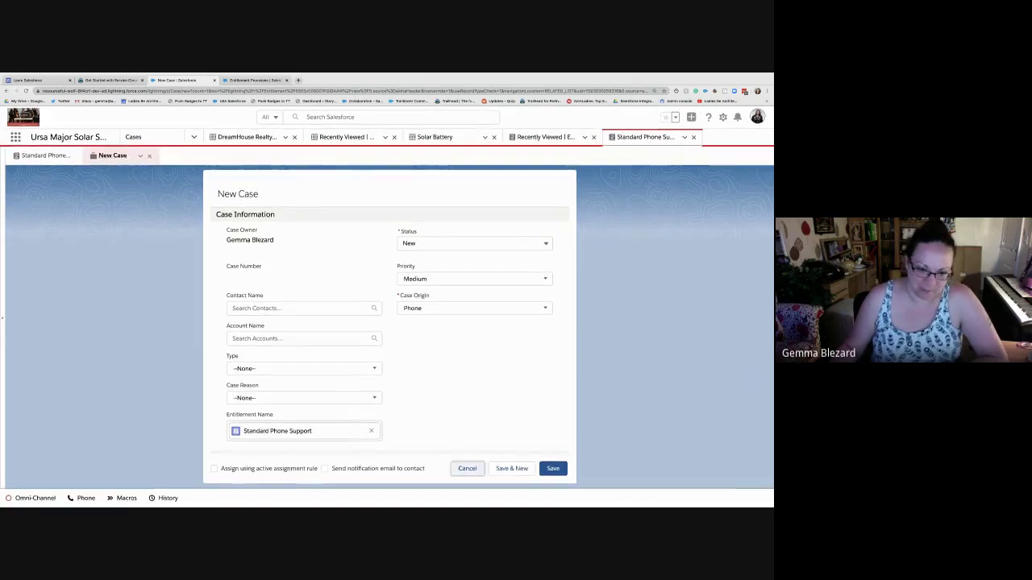
click(468, 469)
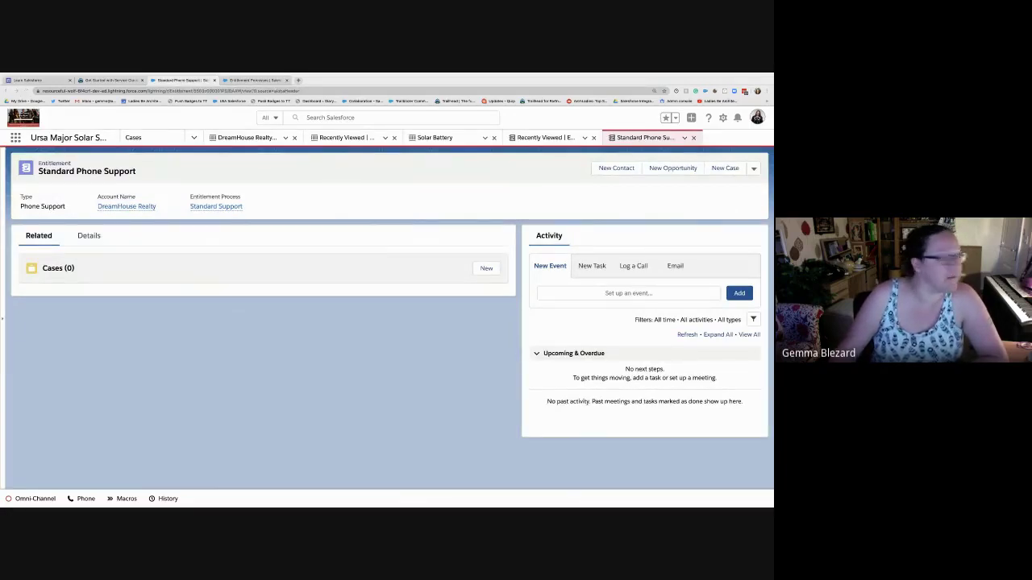
- Bring up the Trailhead Set Up Milestones unit and read the instructions and Apex sample for creating a case trigger for entitlements
drag(339, 74, 327, 81)
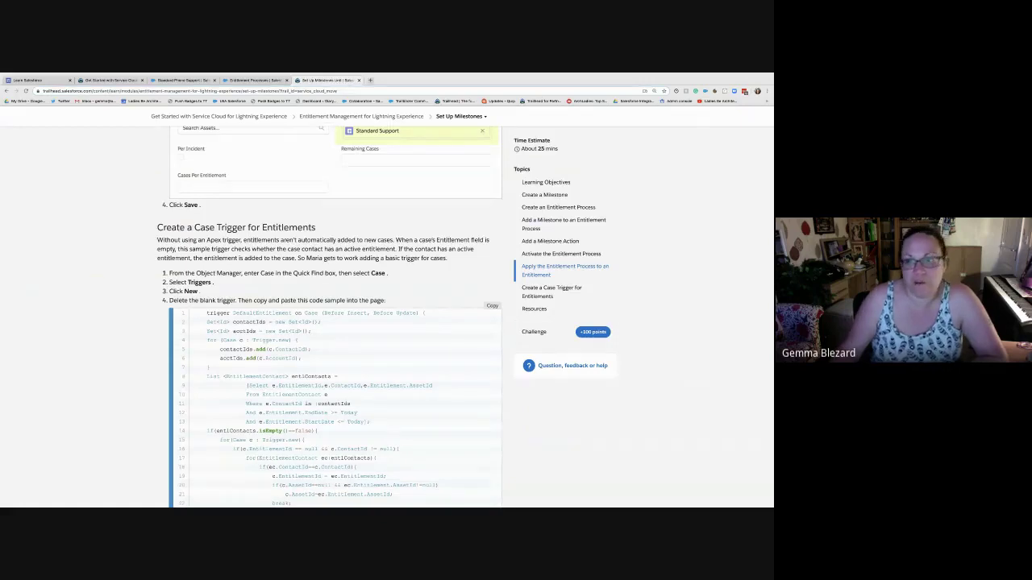
scroll(335, 317, up, 1)
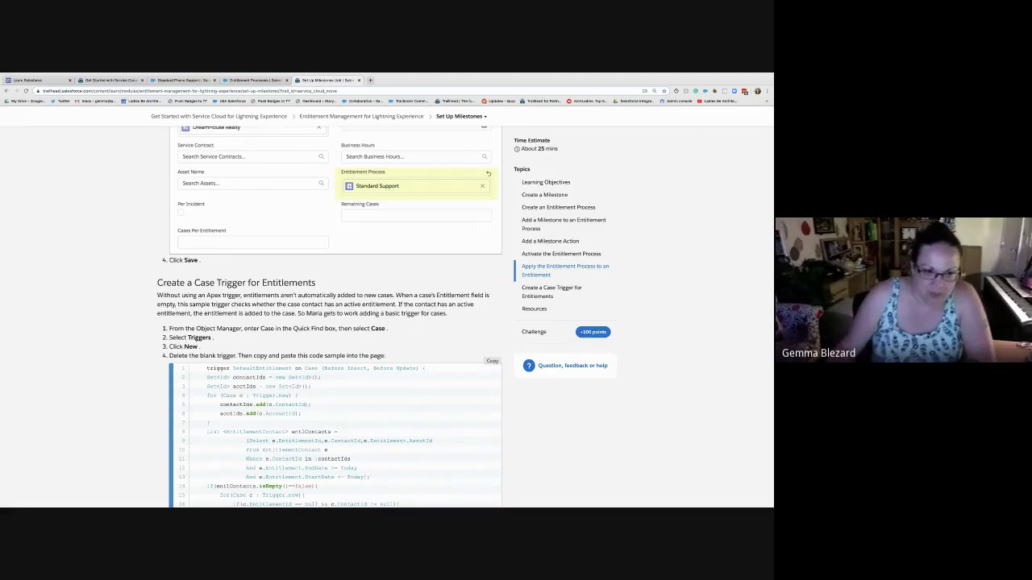
scroll(329, 323, down, 5)
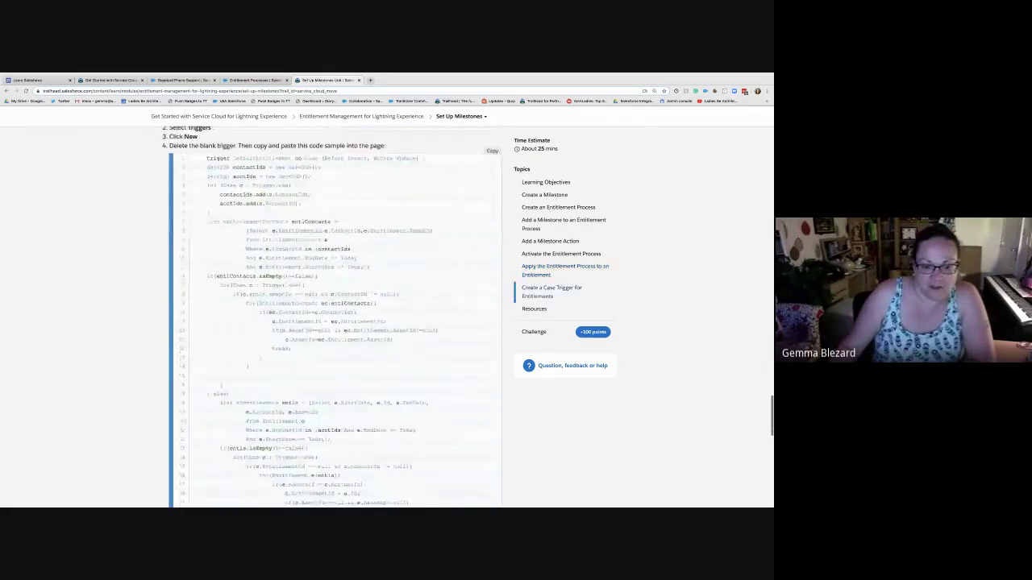
scroll(329, 323, up, 3)
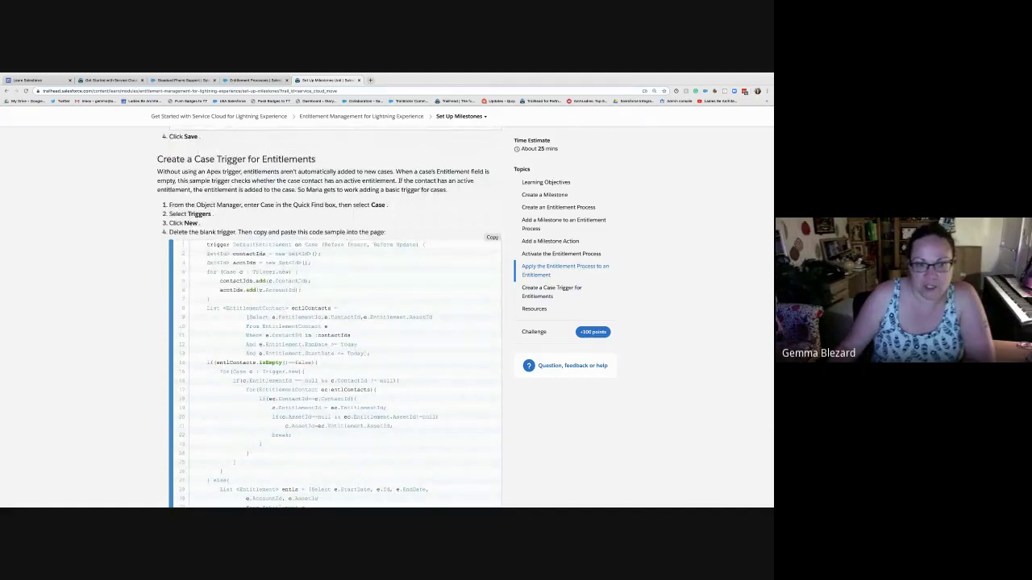
scroll(329, 323, down, 1)
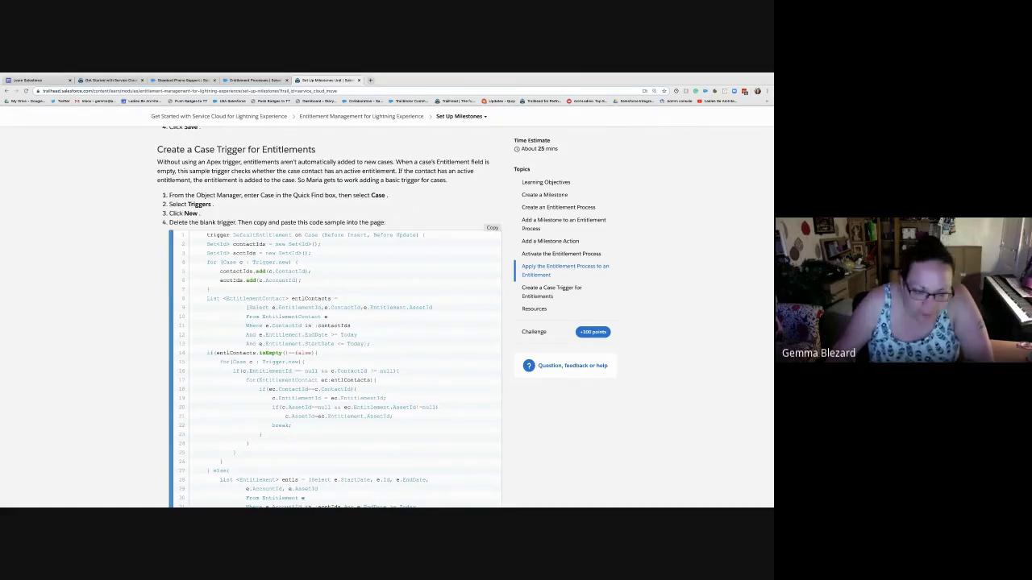
scroll(329, 323, down, 5)
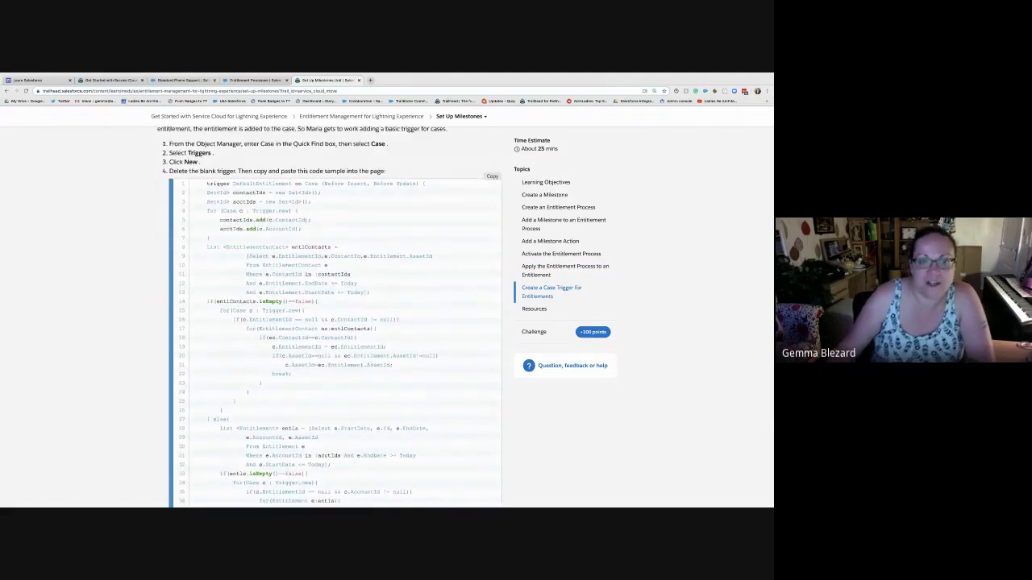
scroll(329, 322, up, 1)
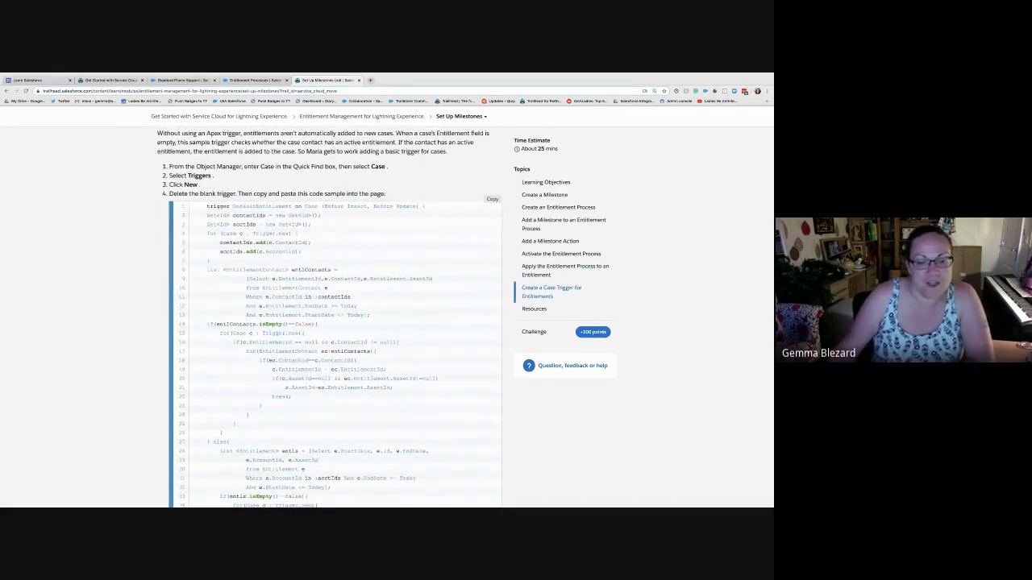
scroll(329, 322, down, 5)
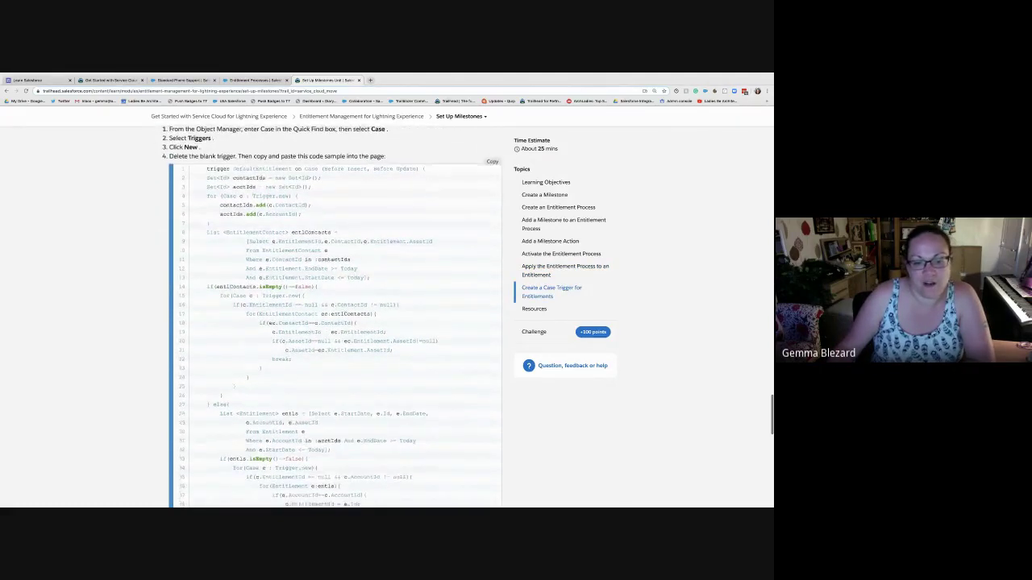
scroll(329, 322, up, 4)
scroll(329, 323, down, 2)
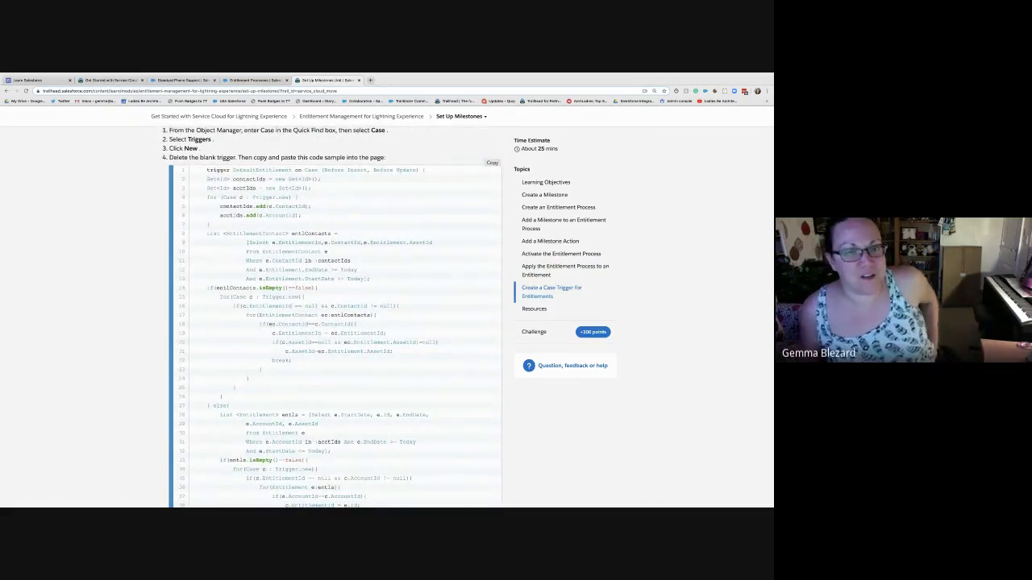
scroll(329, 314, up, 5)
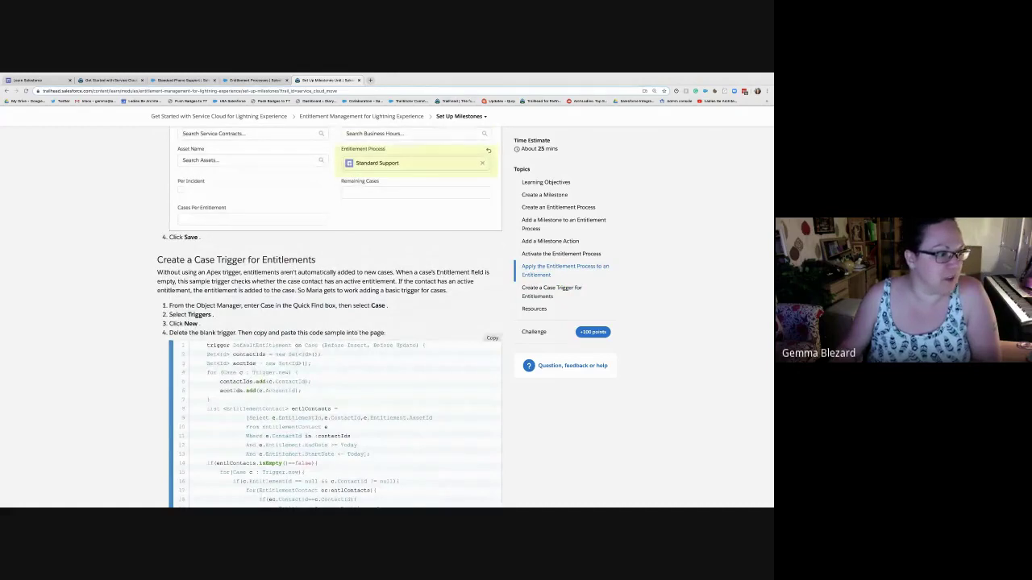
scroll(329, 314, down, 1)
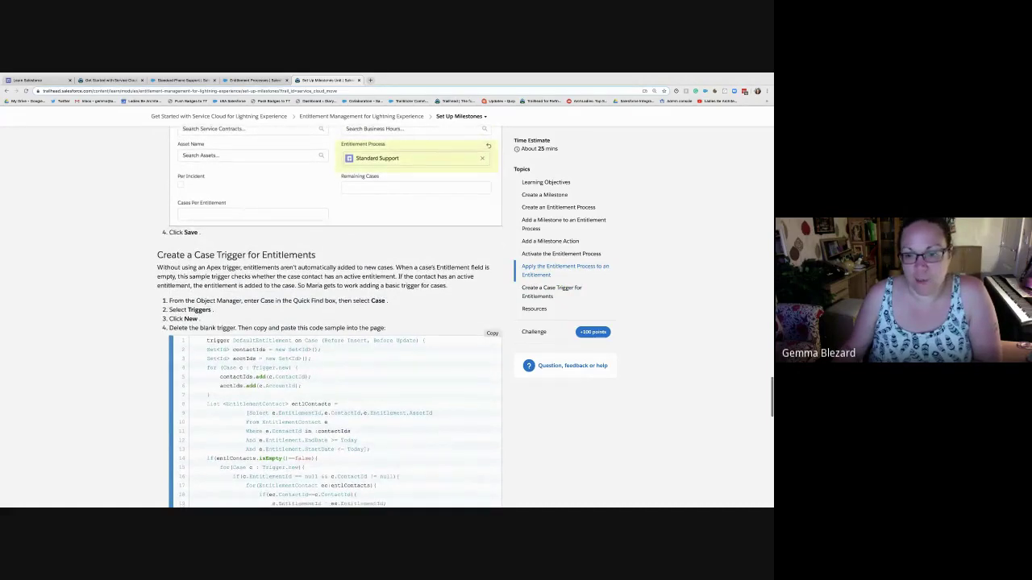
- Select the Set Up Milestones unit's web address and copy the DefaultEntitlement case trigger code sample
click(492, 334)
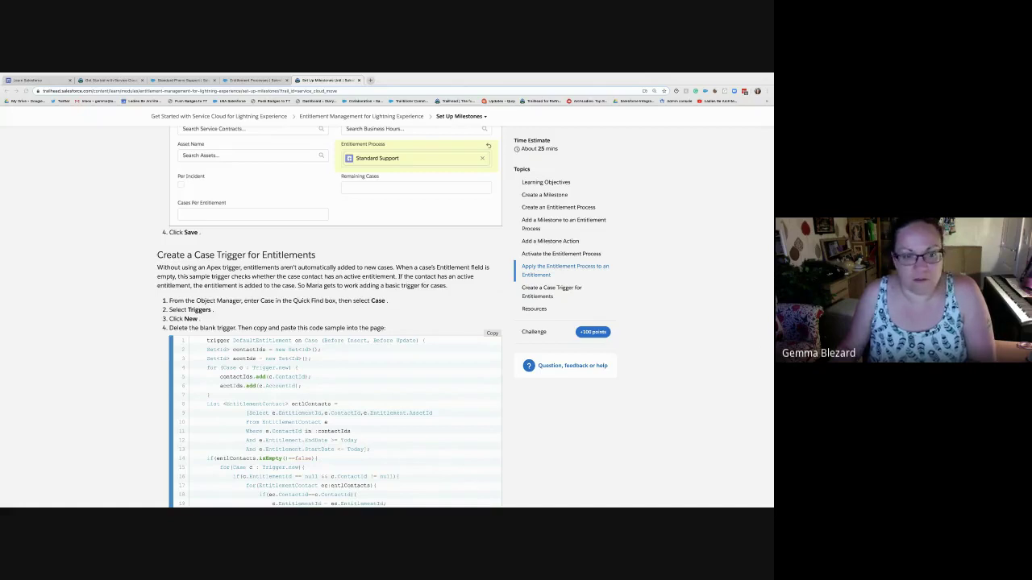
scroll(329, 319, down, 5)
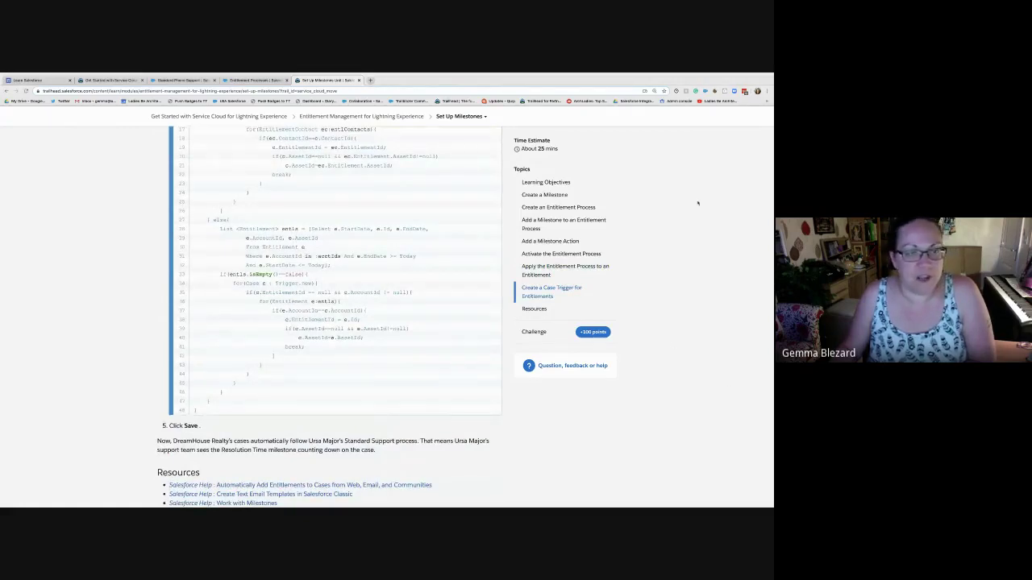
click(266, 91)
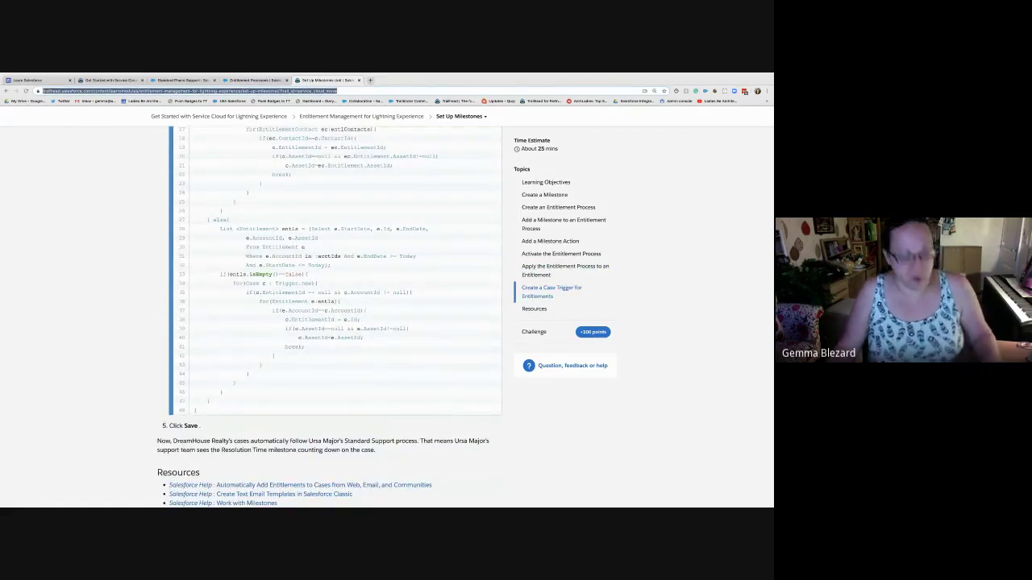
key(super+Tab)
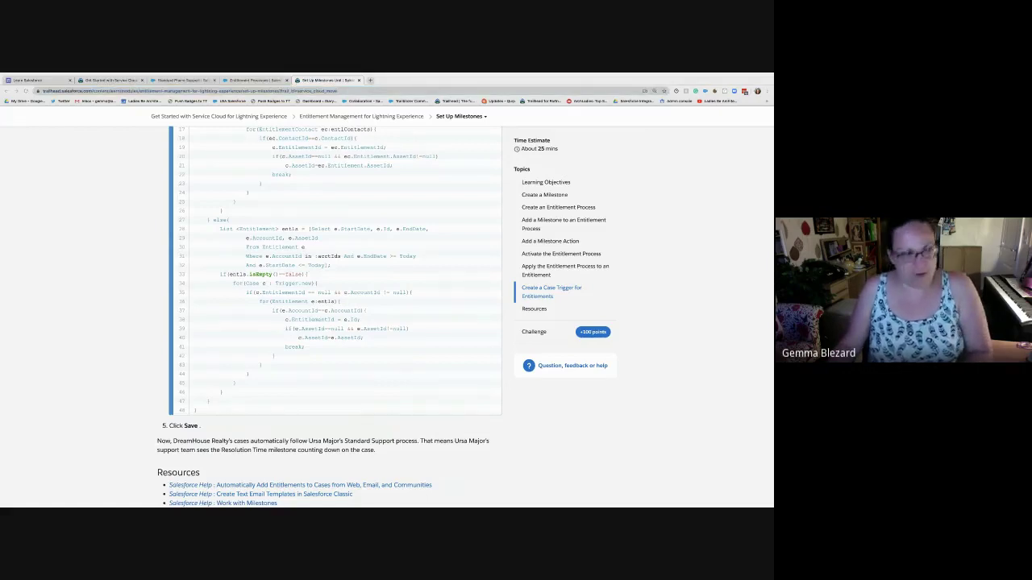
scroll(329, 315, up, 5)
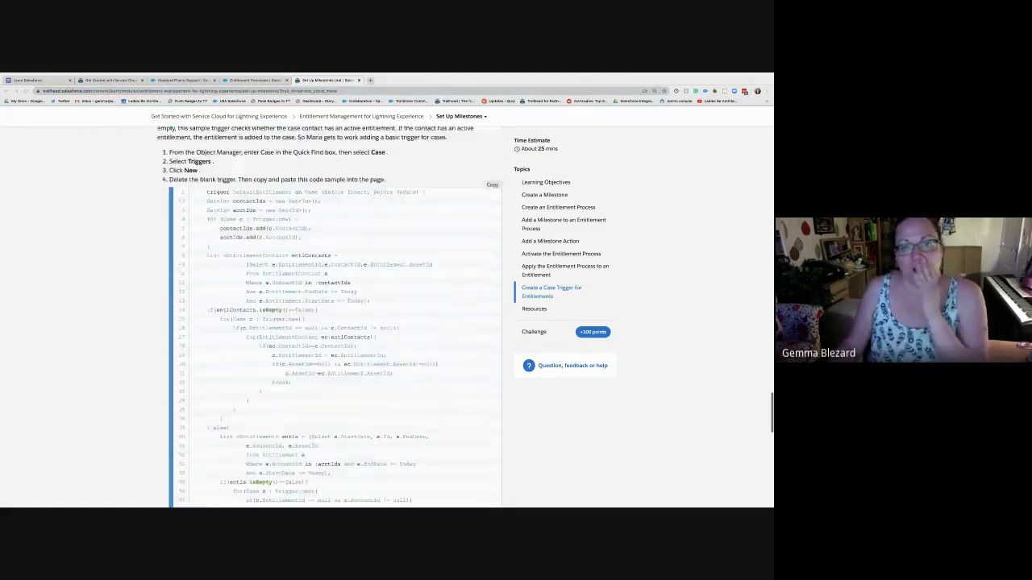
key(super+Tab)
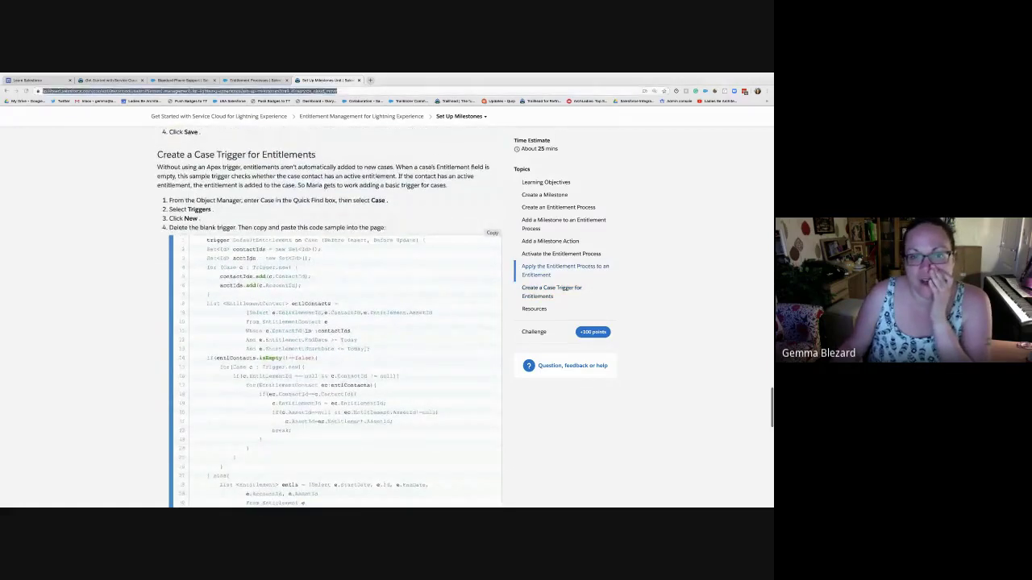
click(492, 230)
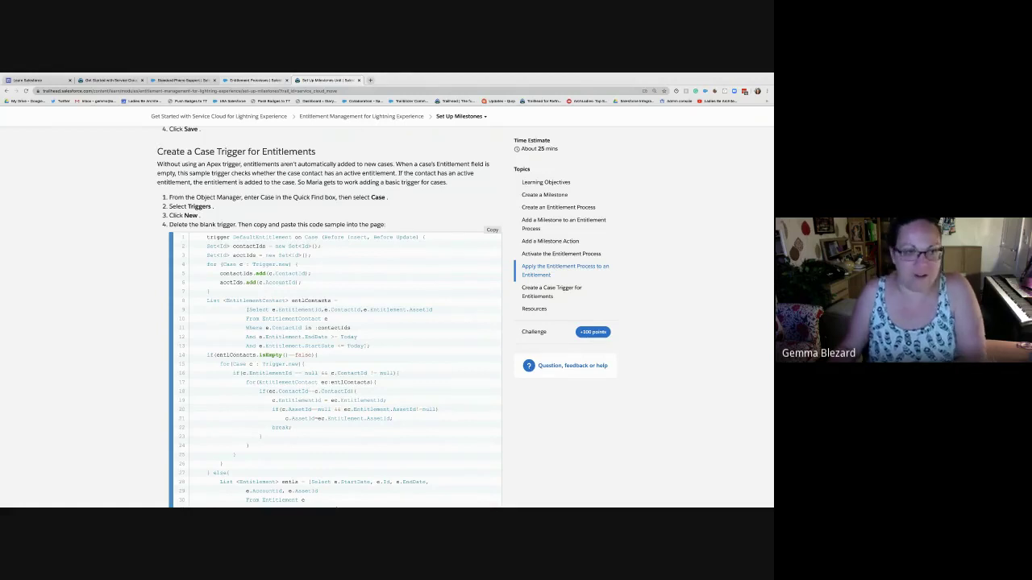
- In Salesforce Setup, find the Case object in the Object Manager and start a new Apex trigger for it
key(ctrl+shift+Tab)
click(120, 155)
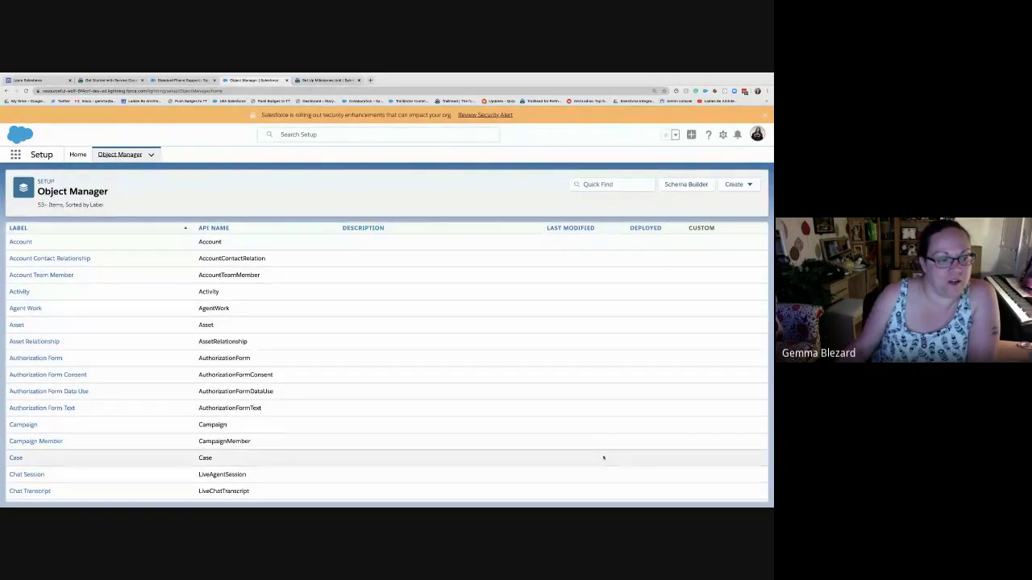
click(602, 457)
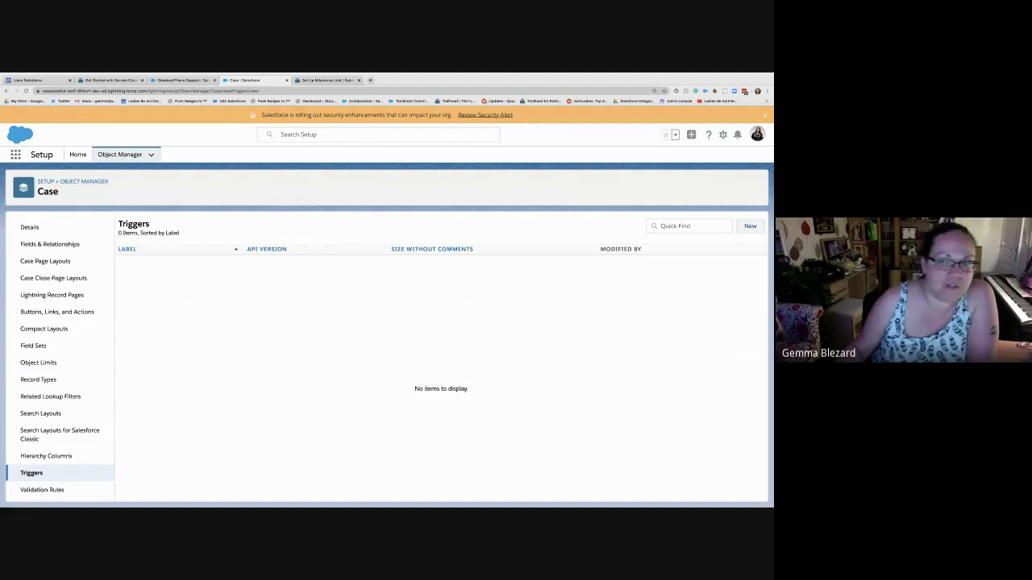
click(750, 227)
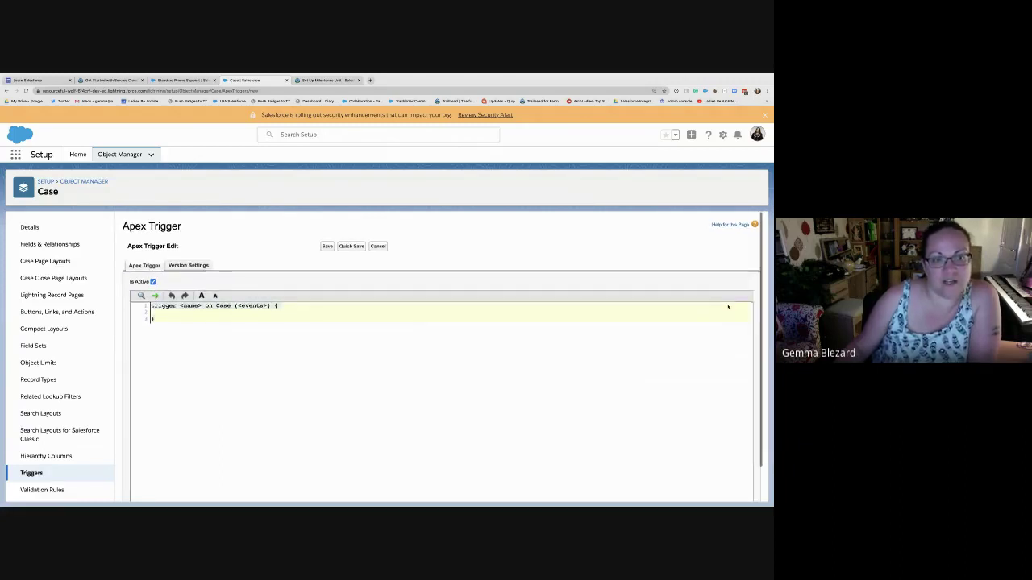
- Replace the blank trigger with the copied DefaultEntitlement code sample, check the code through to its end and save the trigger
key(ctrl+a)
key(BackSpace)
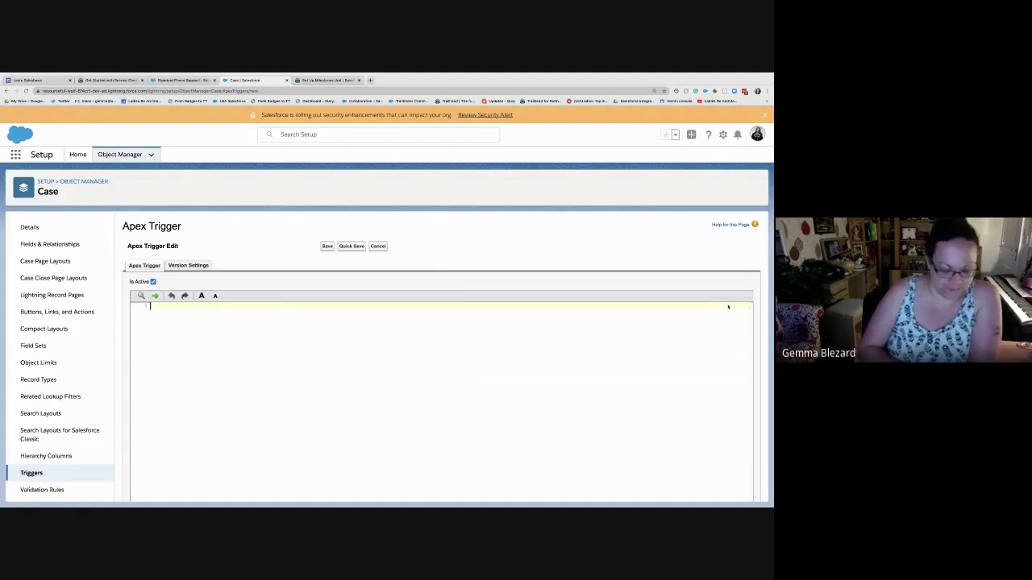
key(ctrl+v)
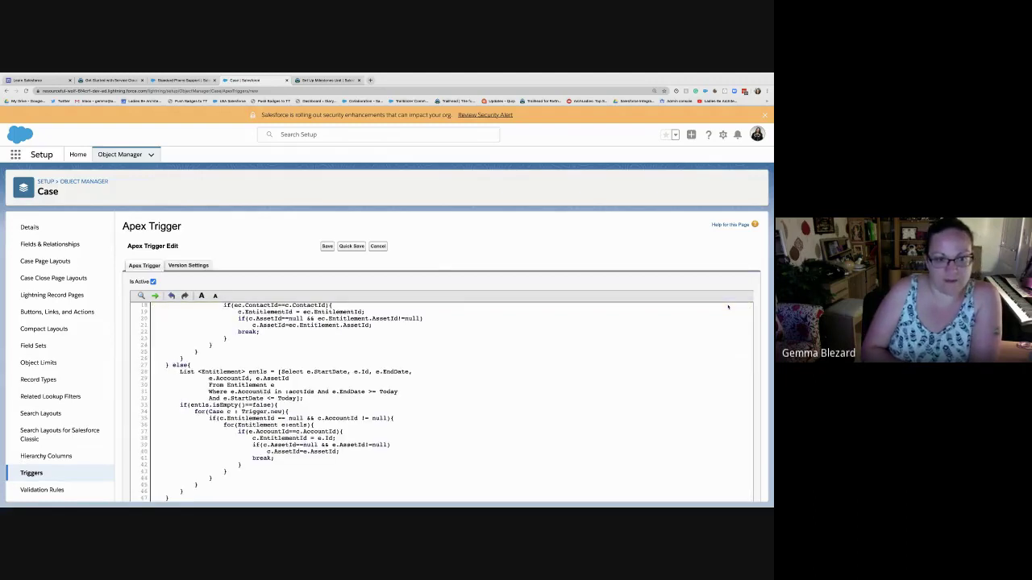
scroll(441, 399, up, 6)
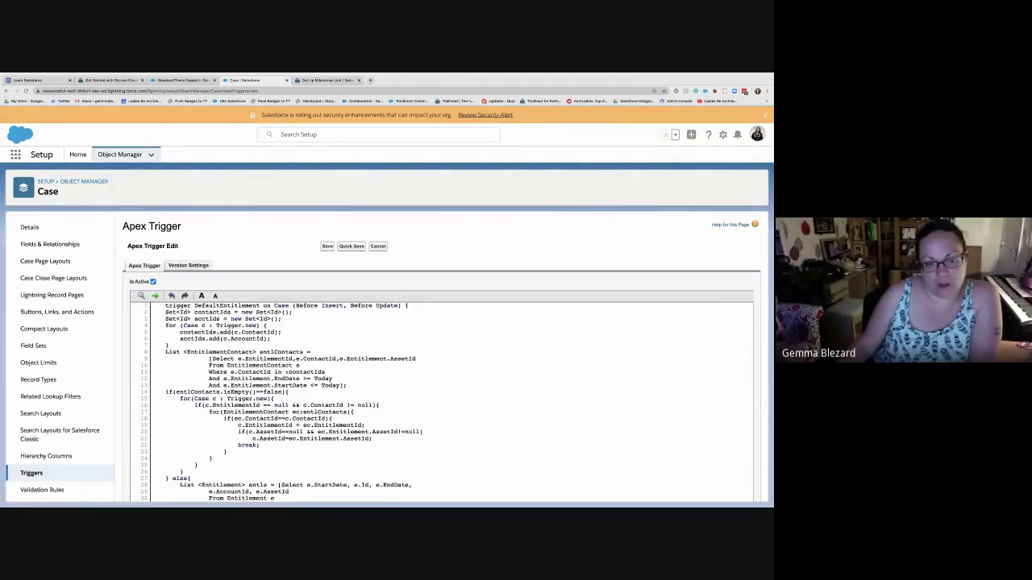
scroll(443, 387, down, 10)
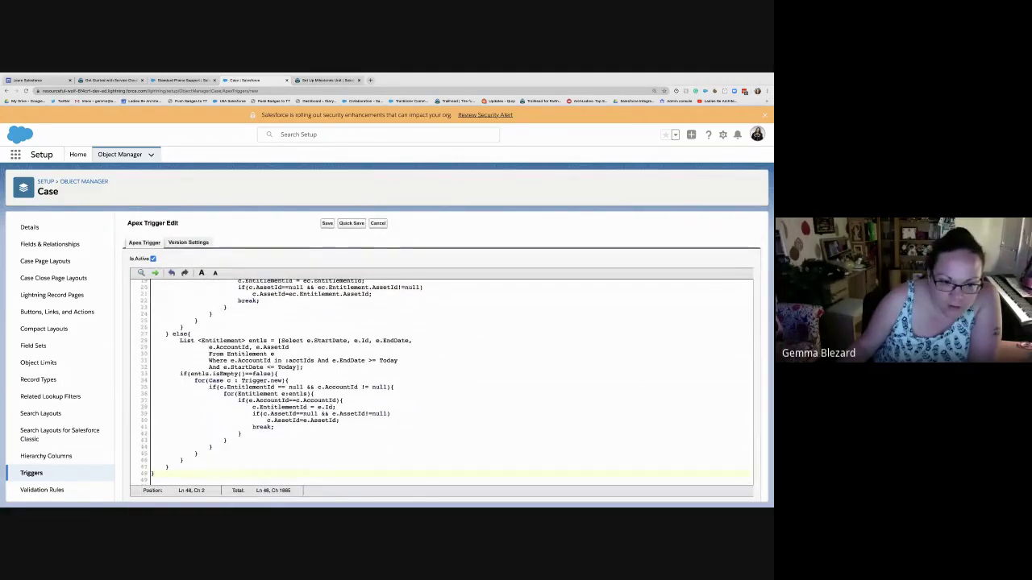
click(328, 223)
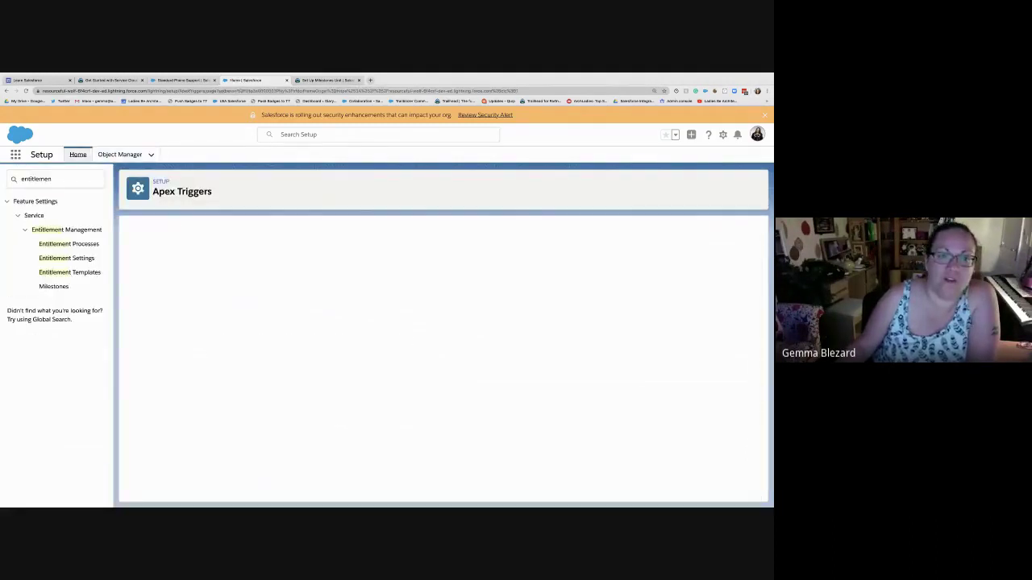
- Examine the saved DefaultEntitlement trigger's code, focusing on the query that selects from EntitlementContact
scroll(443, 358, down, 5)
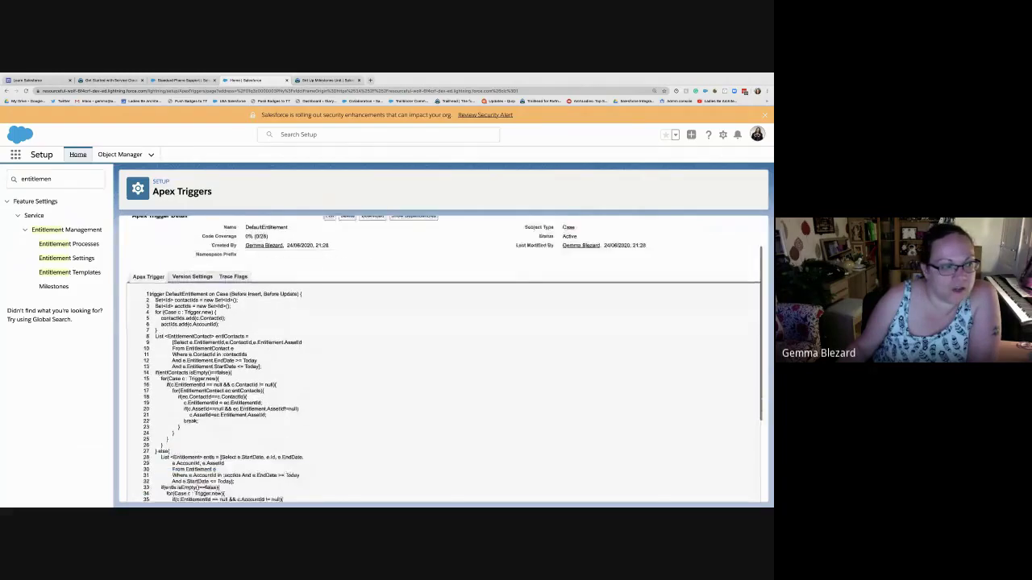
scroll(443, 359, down, 1)
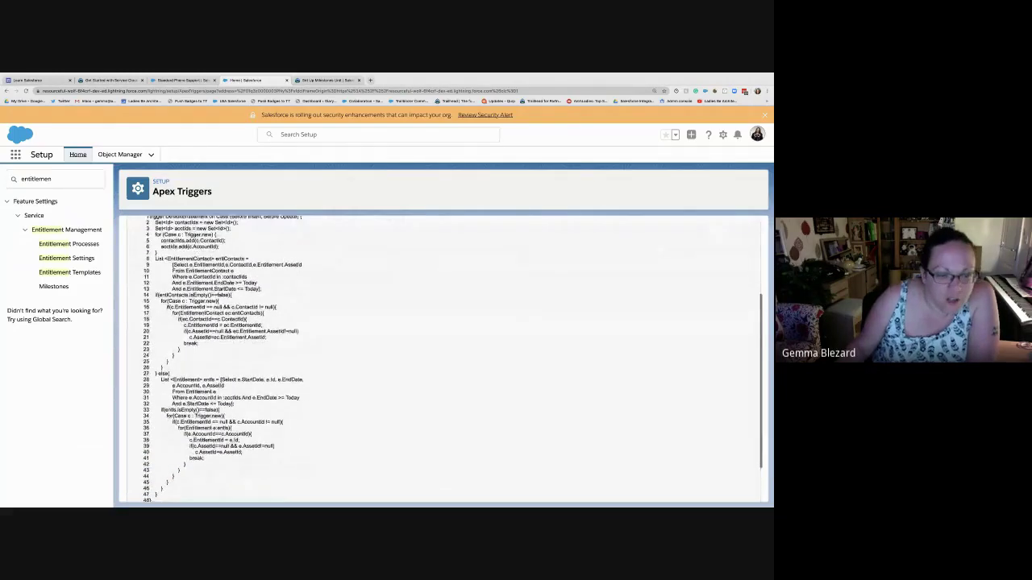
scroll(443, 358, up, 1)
scroll(443, 359, up, 1)
scroll(444, 358, up, 1)
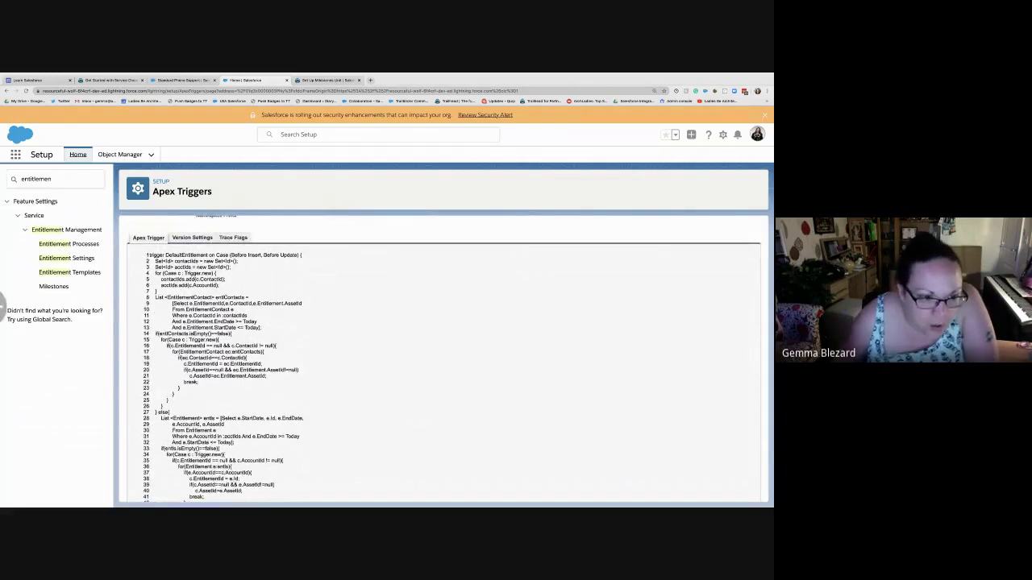
scroll(444, 359, up, 1)
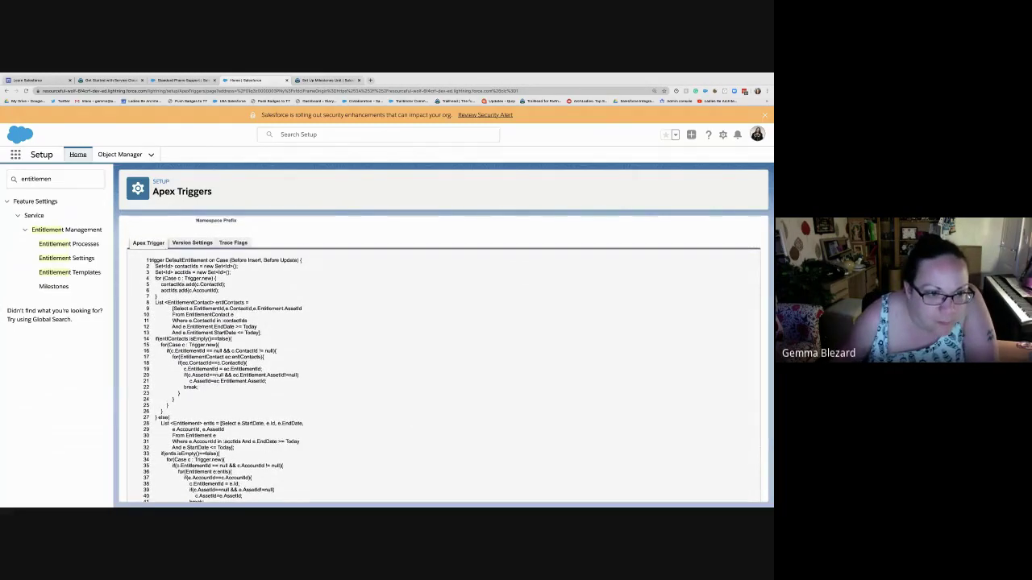
scroll(443, 359, down, 1)
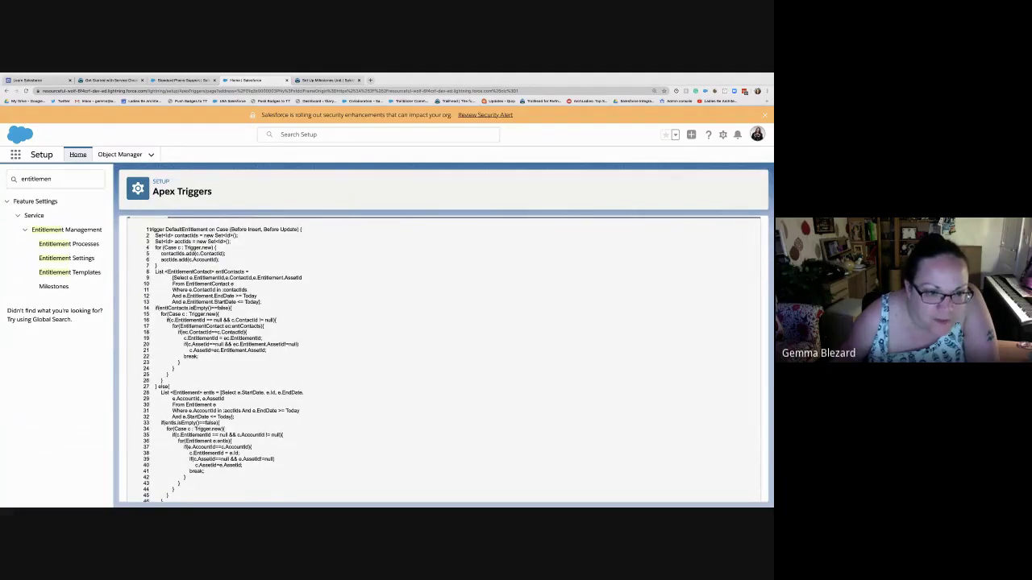
scroll(207, 283, down, 1)
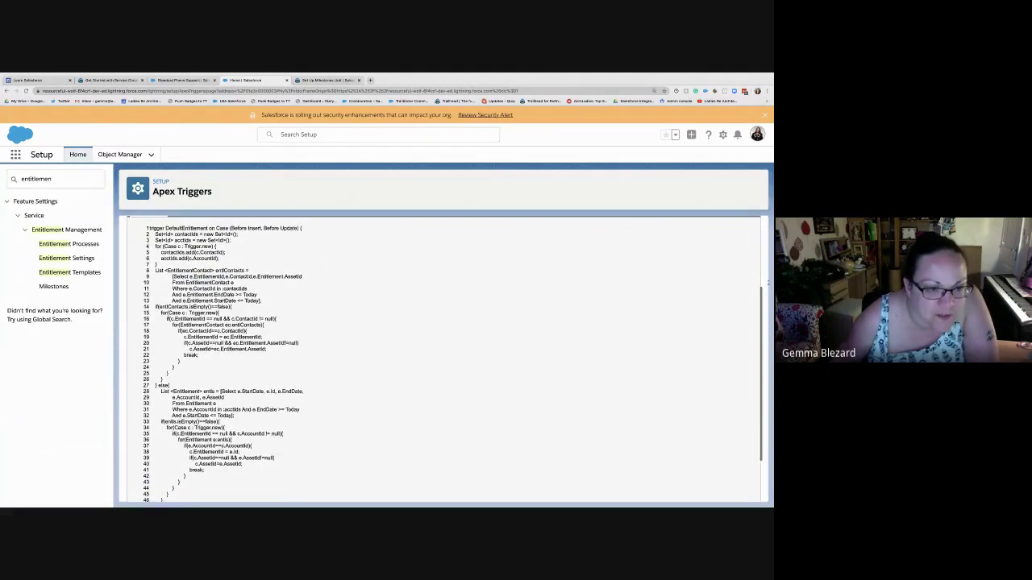
double_click(207, 283)
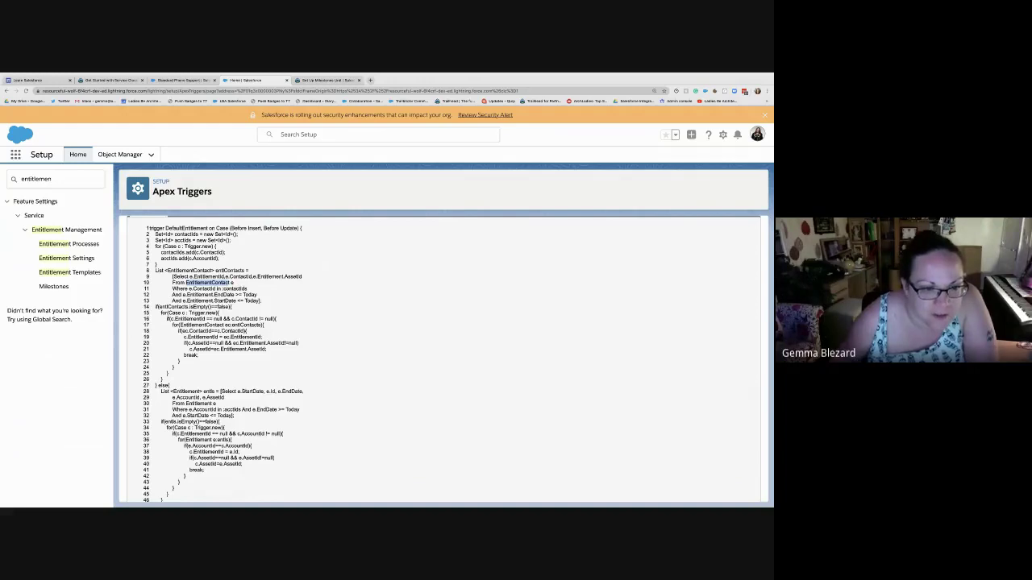
click(219, 283)
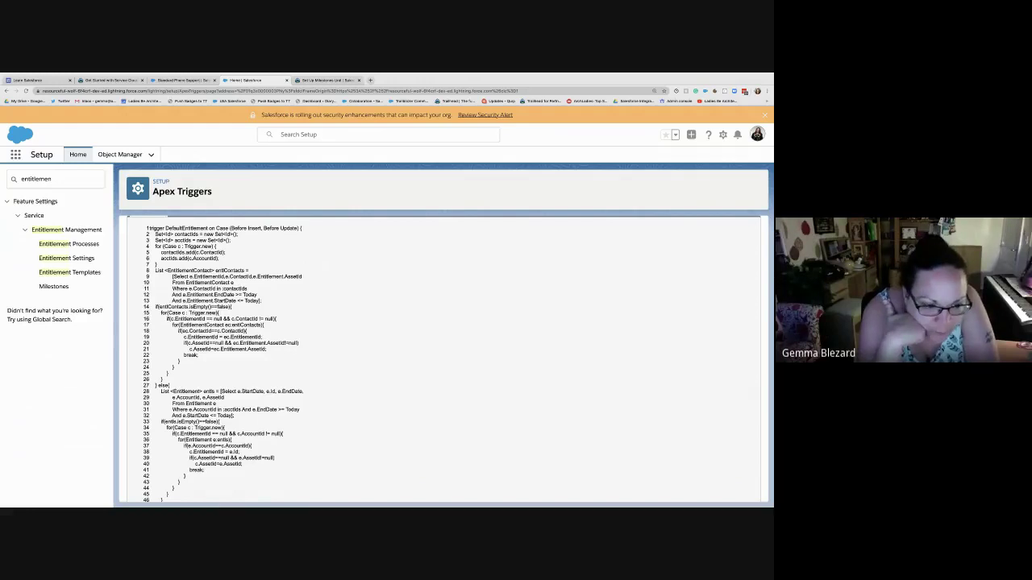
- Read the trigger's remaining code, focusing on the AccountId comparison in the else branch, and return to the trigger details
scroll(443, 359, down, 2)
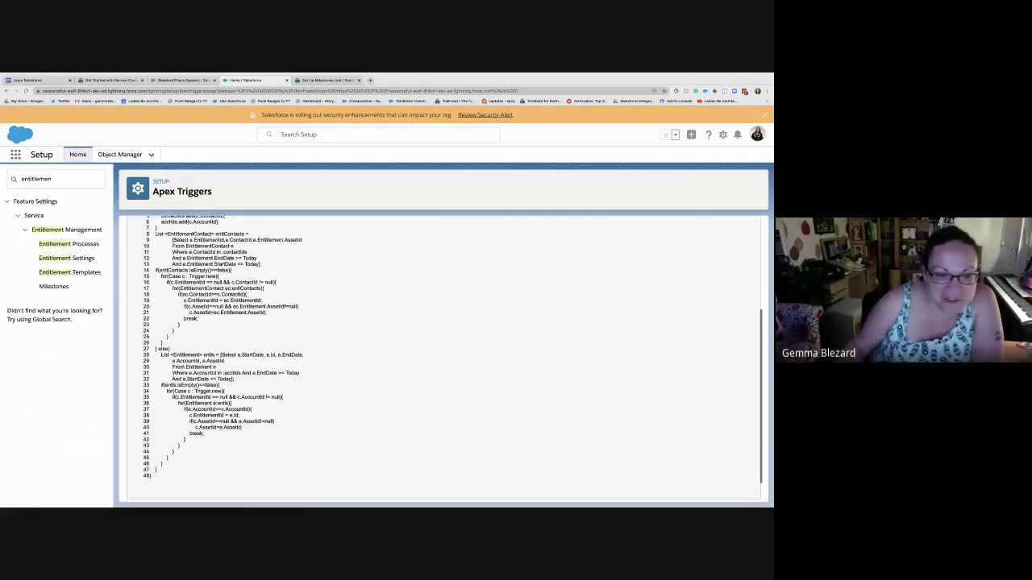
scroll(443, 358, down, 2)
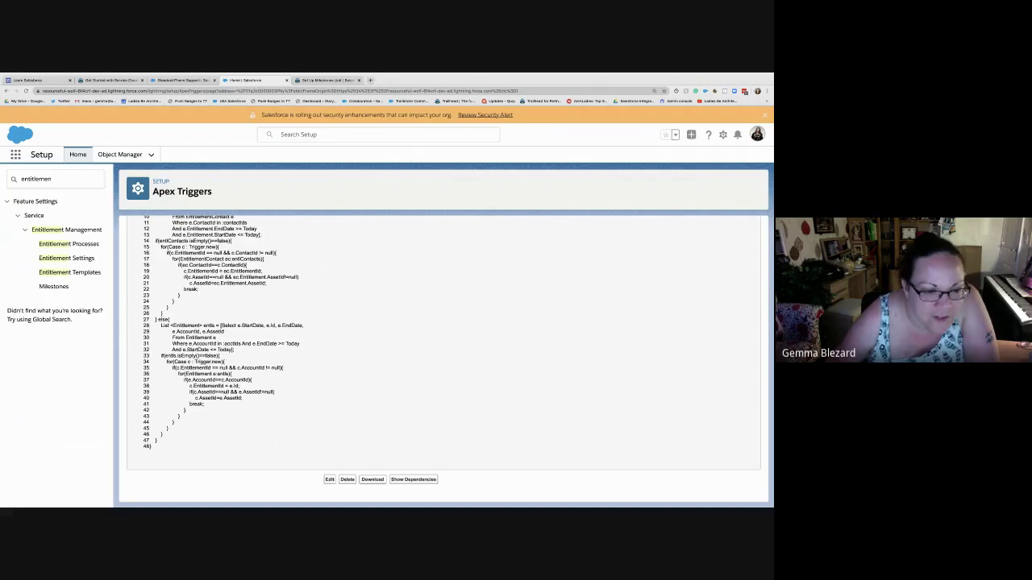
scroll(443, 358, up, 2)
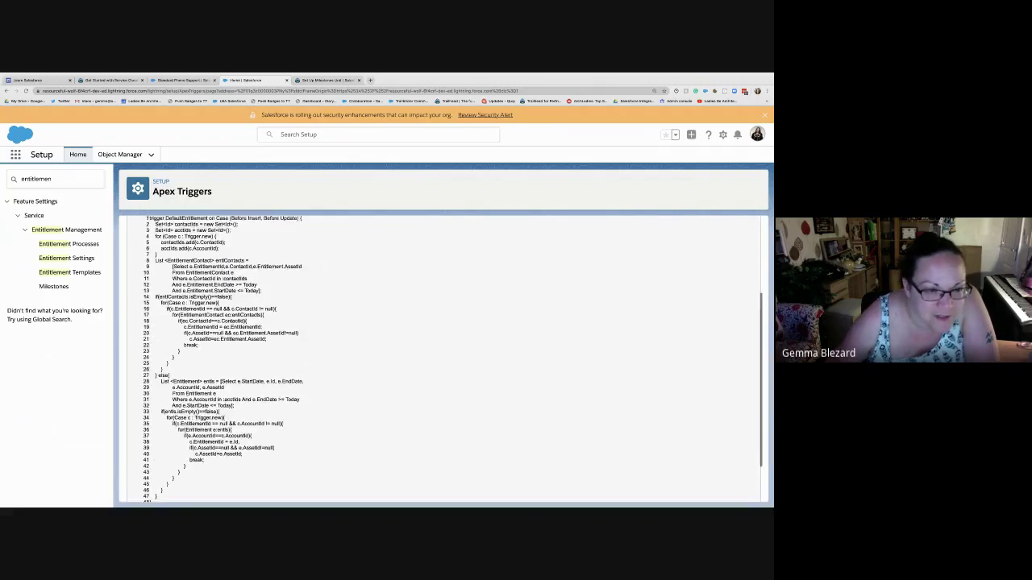
scroll(443, 358, down, 2)
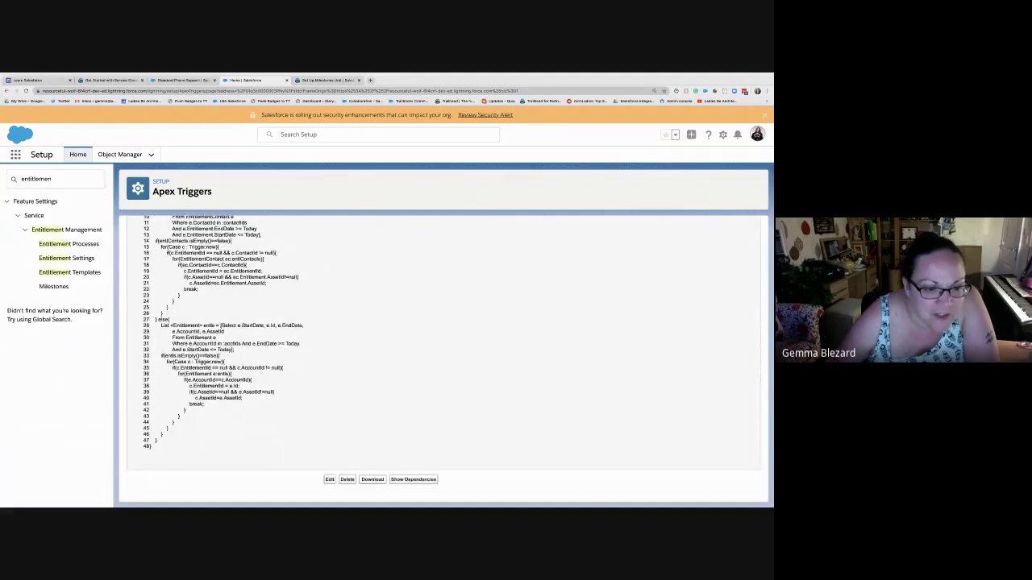
double_click(238, 380)
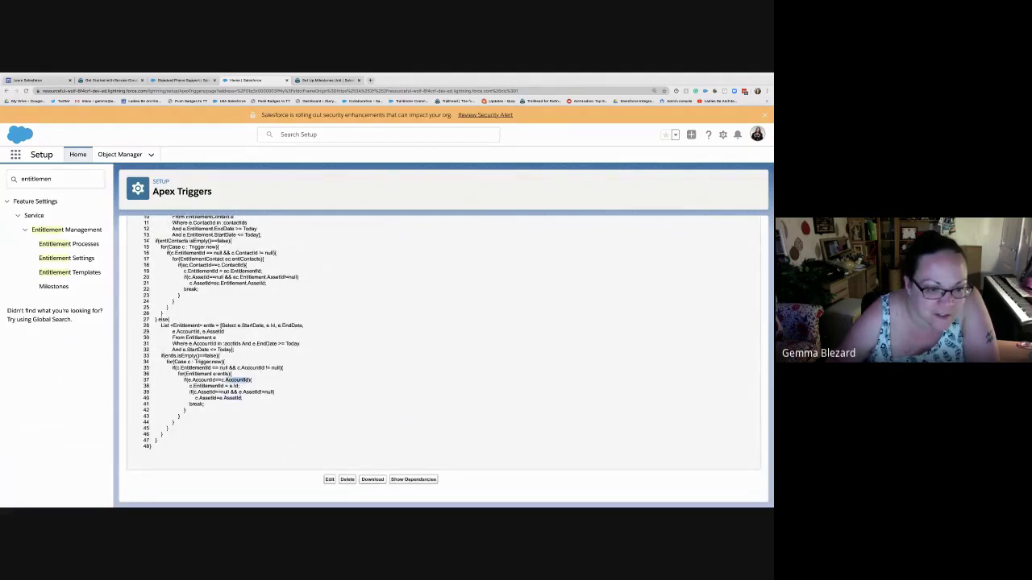
click(240, 380)
scroll(240, 381, up, 1)
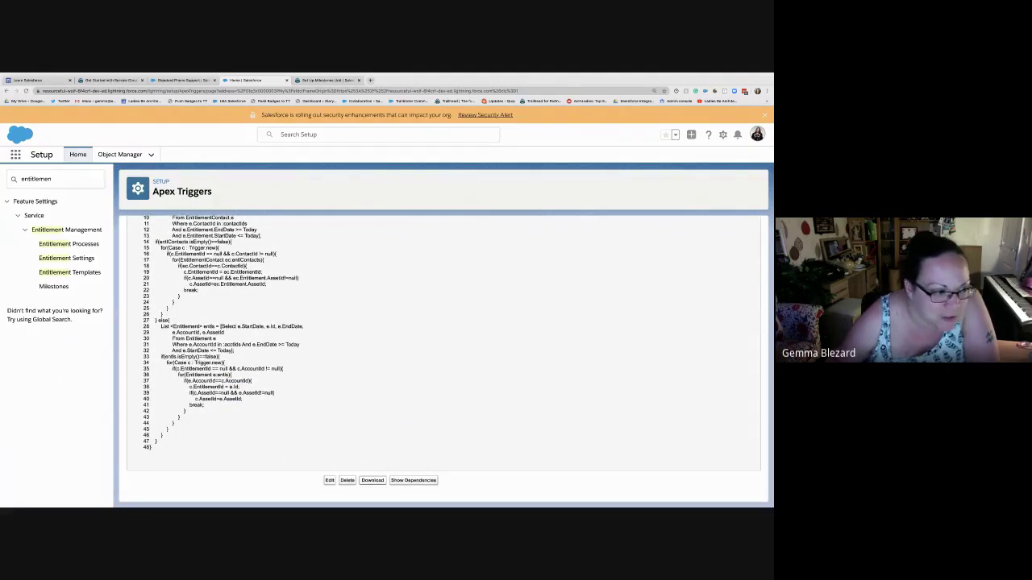
scroll(444, 358, up, 5)
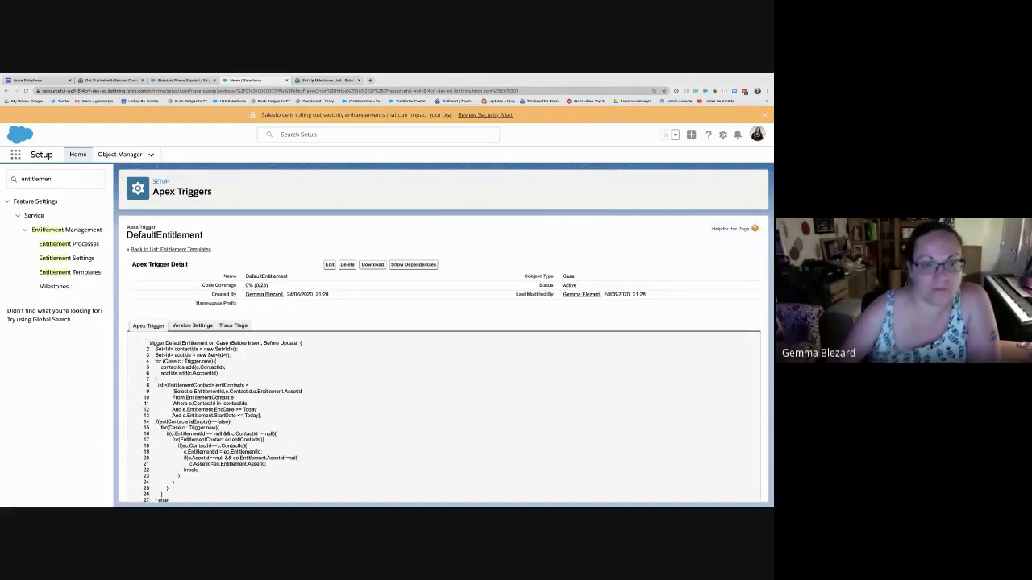
- Switch to the Trailhead Set Up Milestones unit and read its closing notes and both quiz questions
click(183, 80)
click(249, 81)
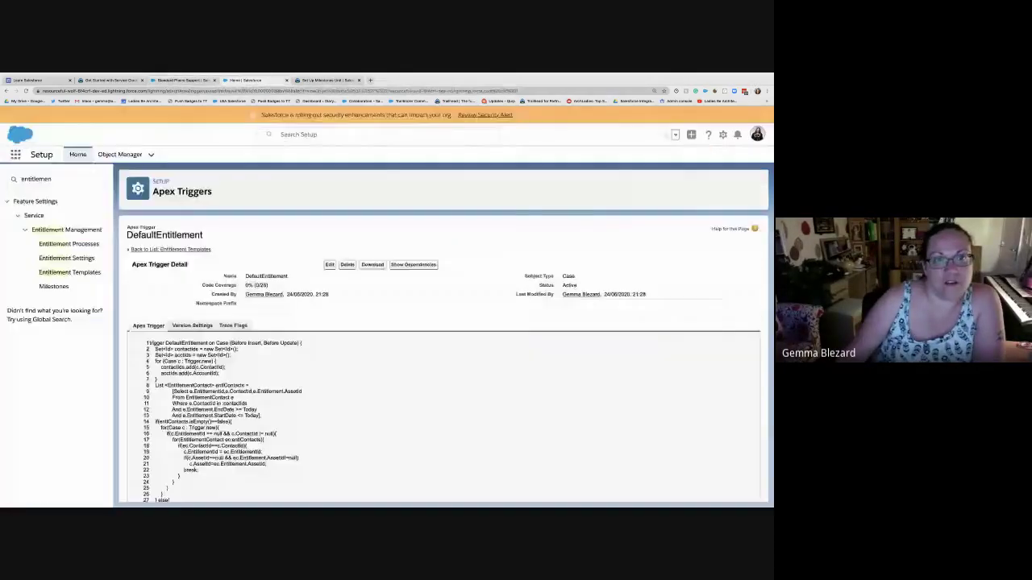
click(327, 81)
scroll(329, 315, down, 5)
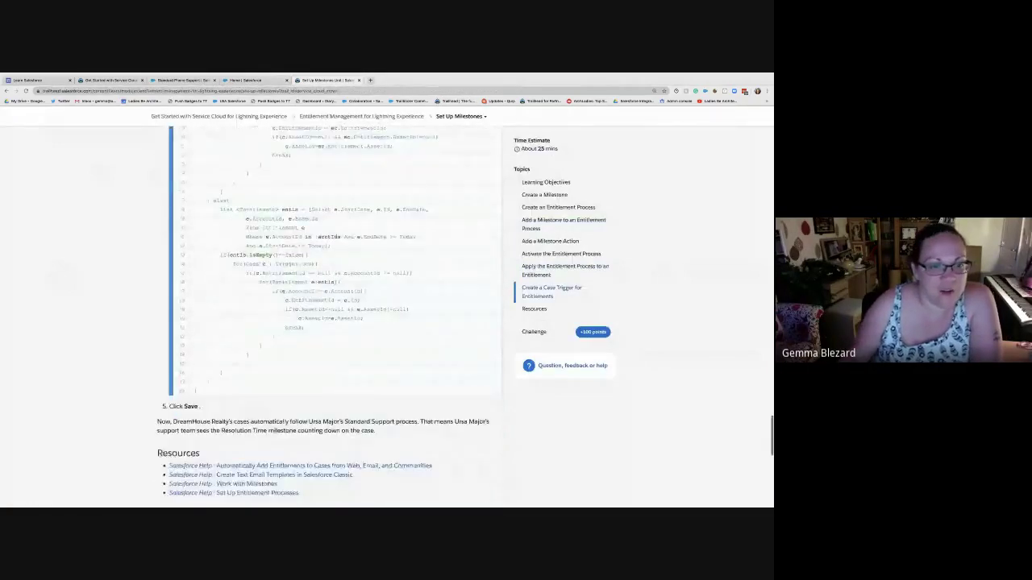
scroll(329, 323, down, 5)
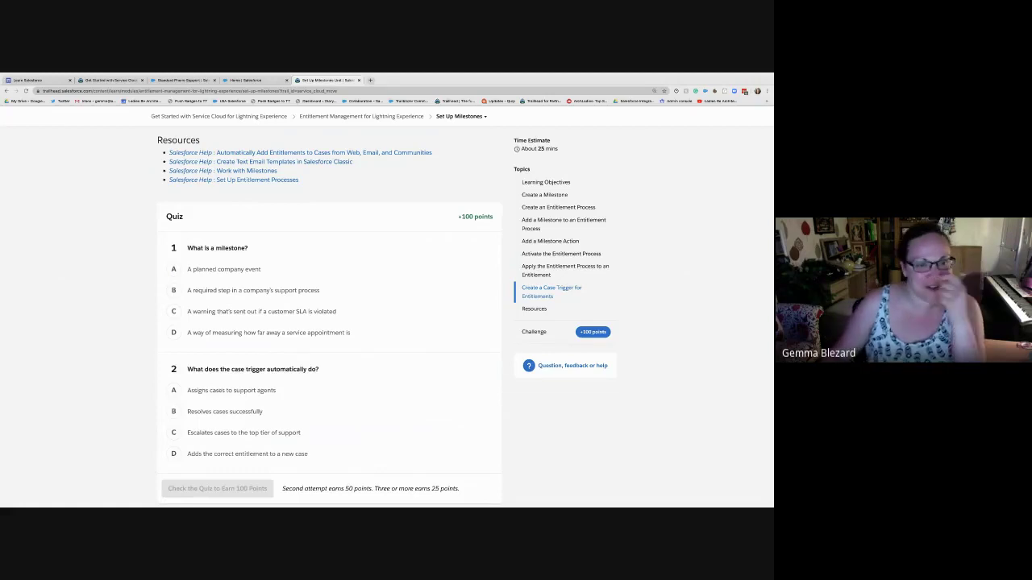
scroll(767, 115, down, 1)
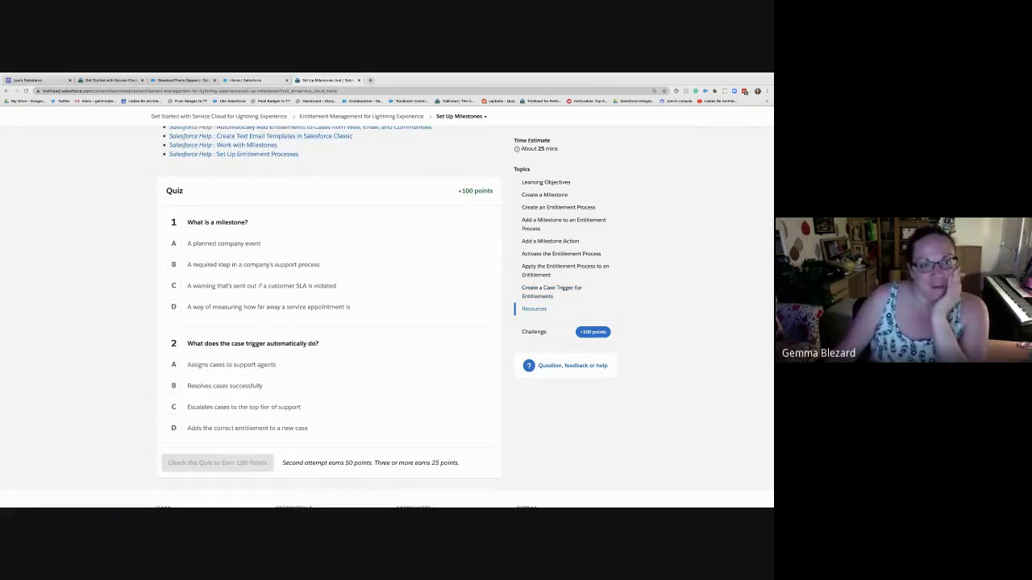
click(255, 81)
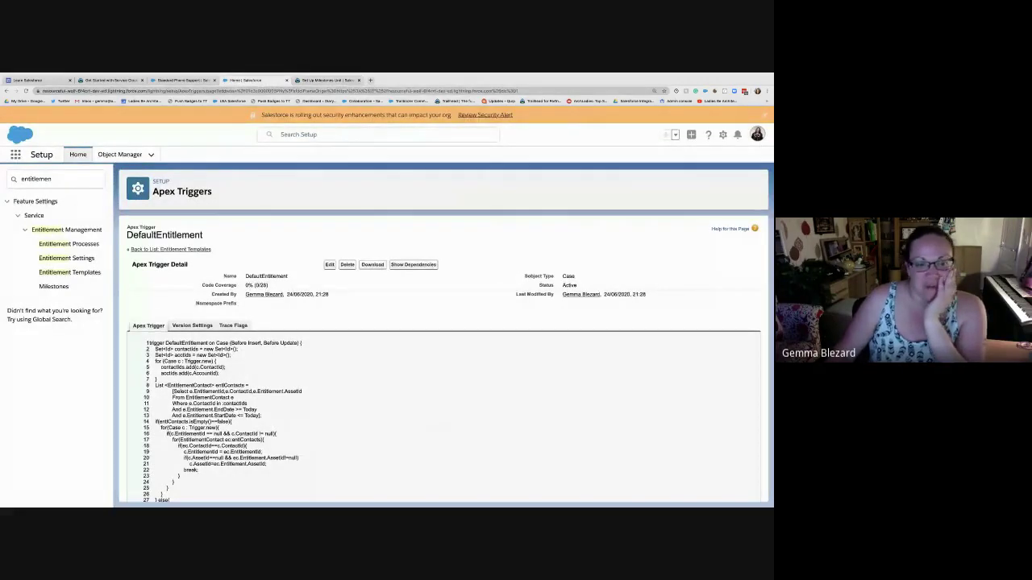
click(326, 80)
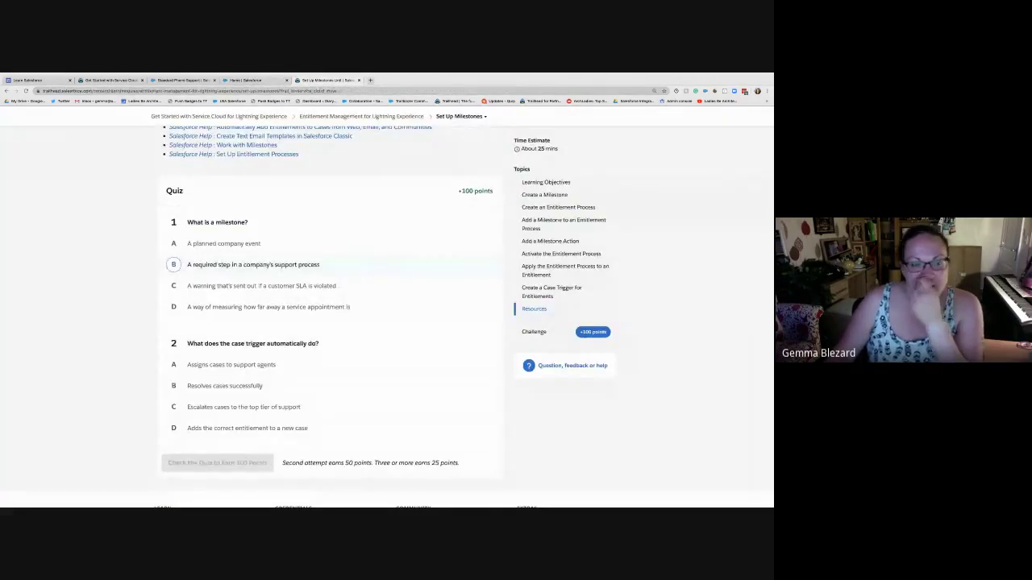
scroll(241, 262, up, 3)
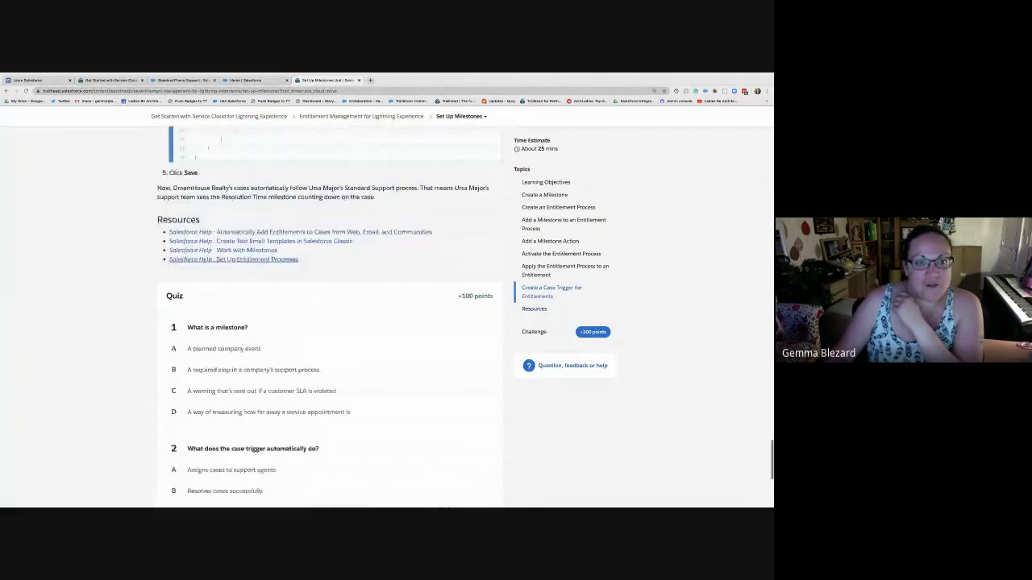
scroll(242, 262, down, 3)
scroll(174, 262, down, 2)
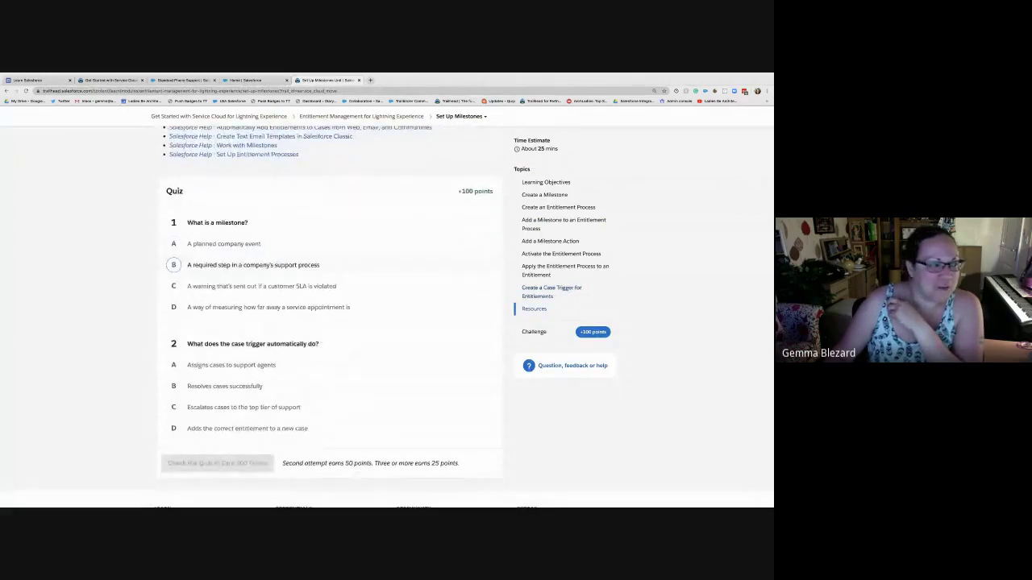
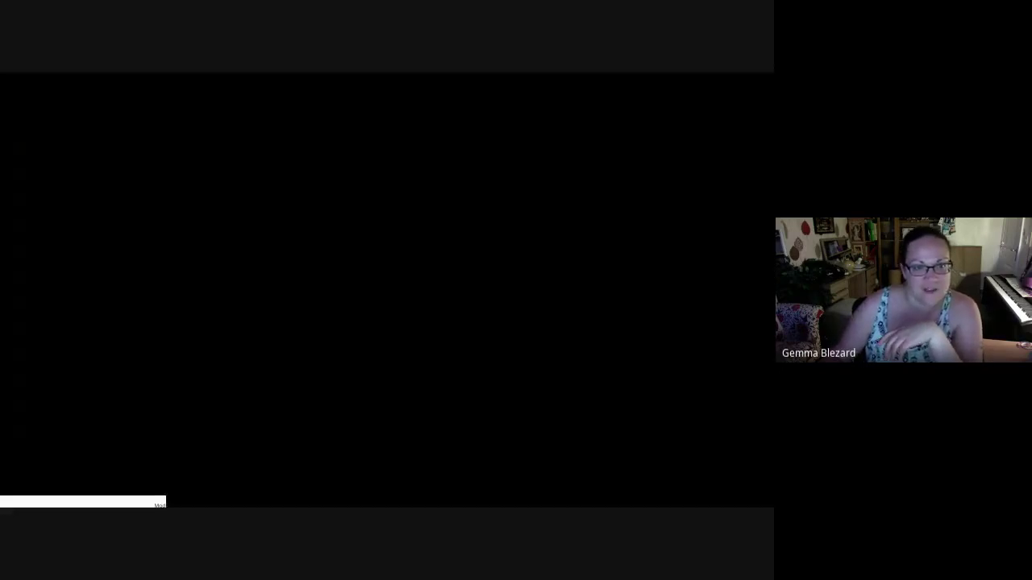
- Answer the quiz with "A required step in a company's support process" and "Adds the correct entitlement to a new case", submit it and open the next unit
click(242, 220)
click(242, 384)
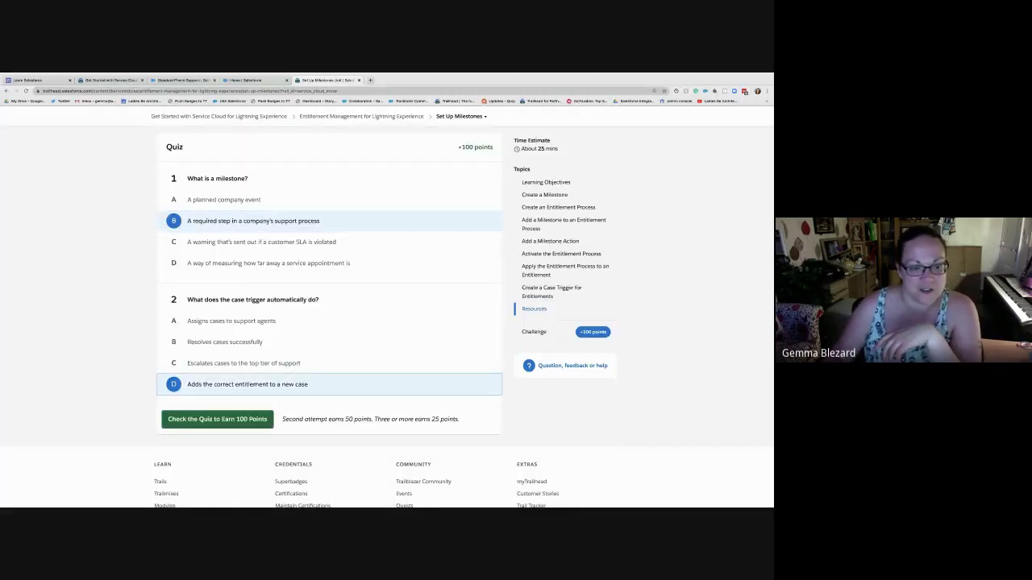
click(217, 419)
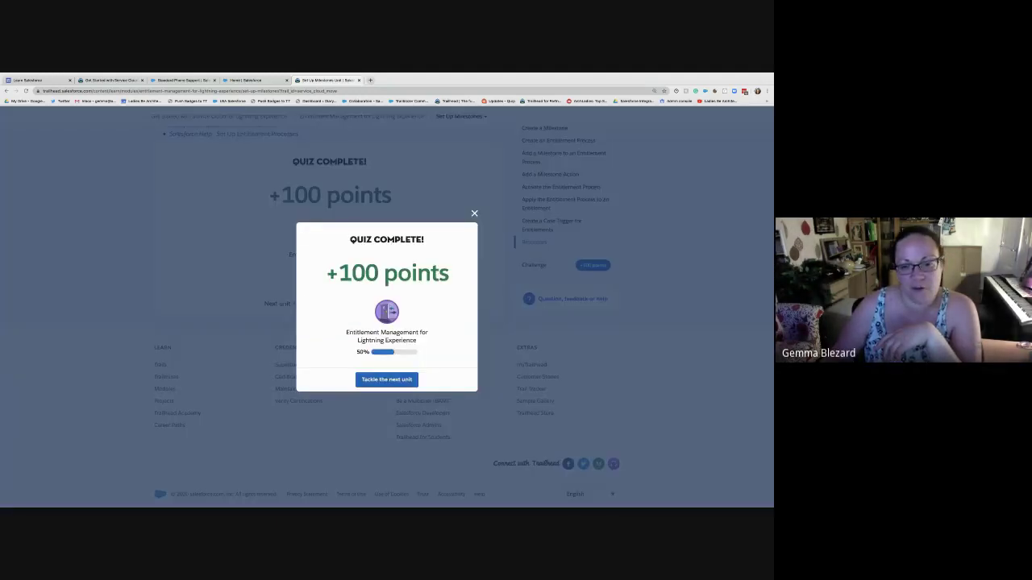
click(386, 379)
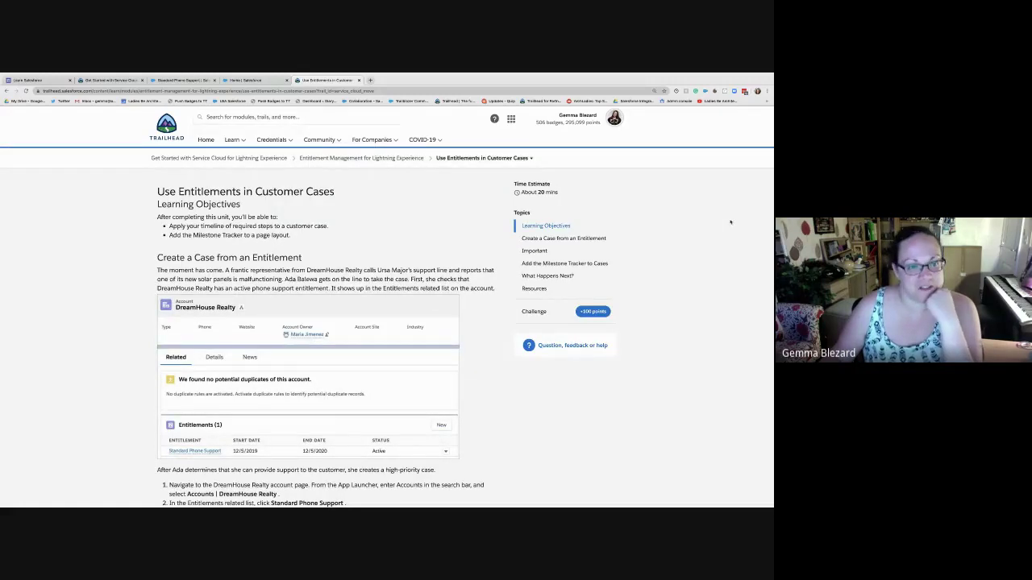
- Read the opening of the Create a Case from an Entitlement section and close the unit page
scroll(387, 323, down, 2)
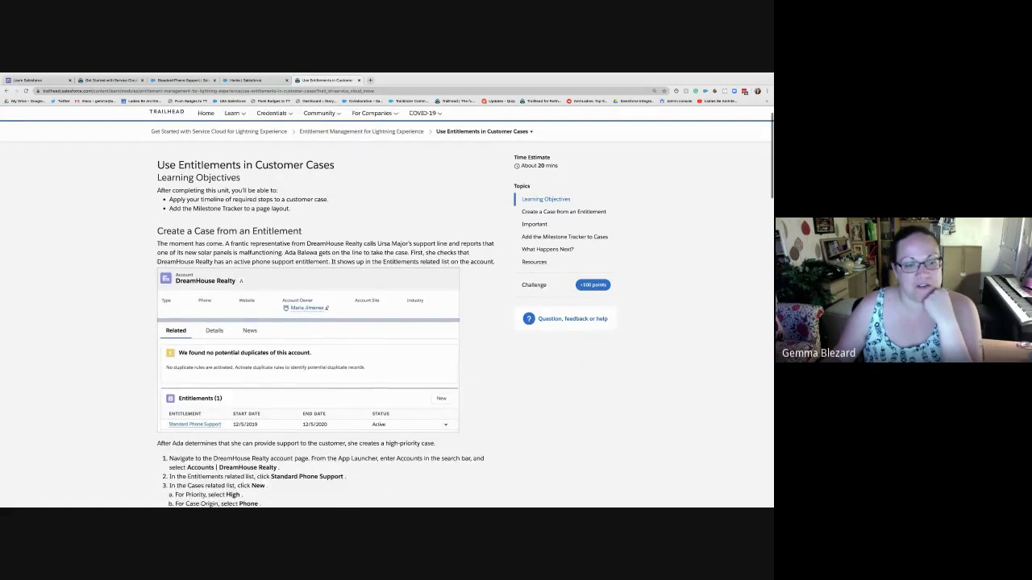
scroll(387, 323, up, 1)
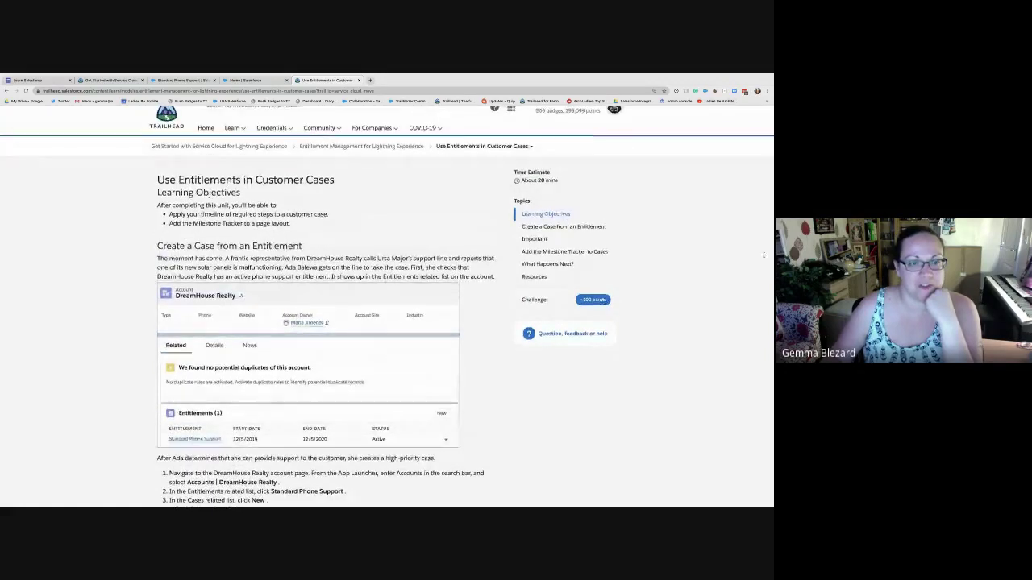
drag(157, 259, 362, 258)
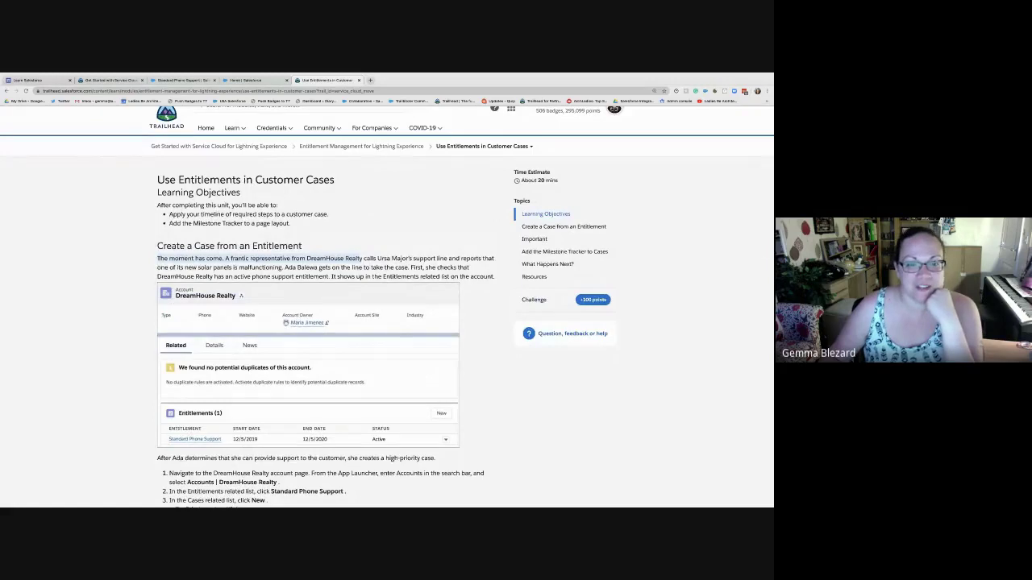
scroll(362, 259, up, 1)
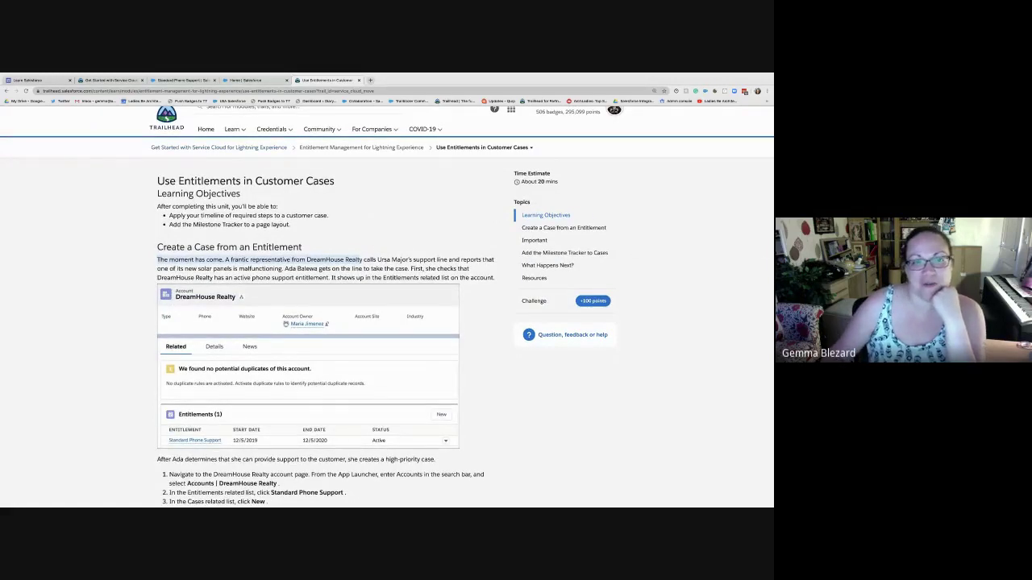
key(ctrl+w)
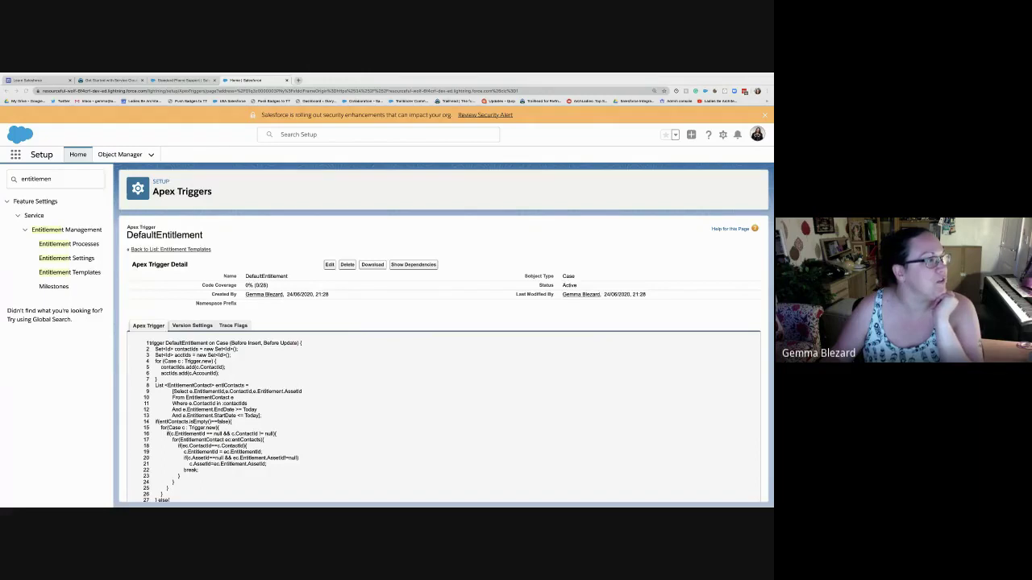
- Switch to the Ursa Major Solar console, close the Standard Phone Support entitlement and open the DreamHouse Realty account's related lists
click(183, 80)
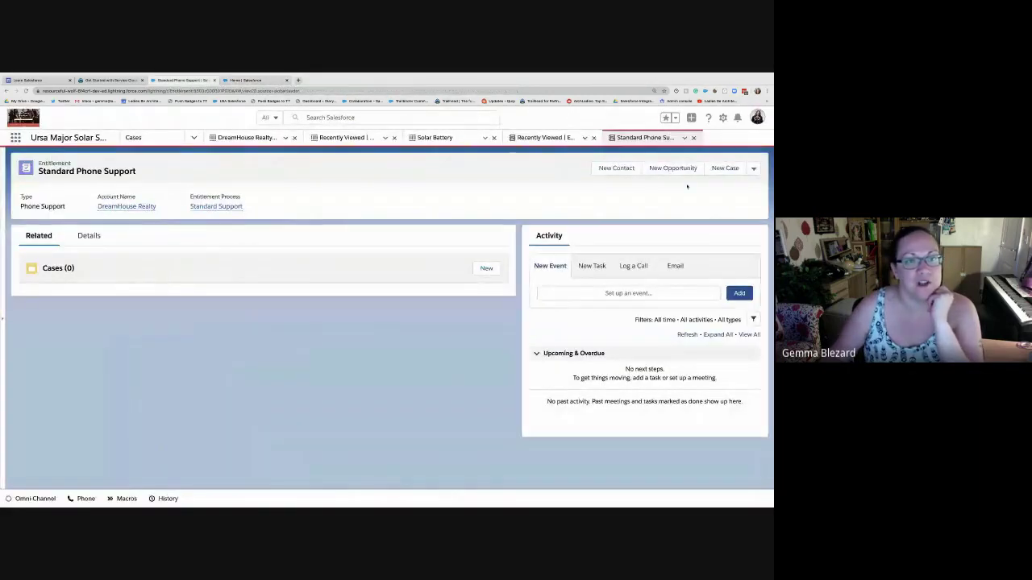
click(693, 137)
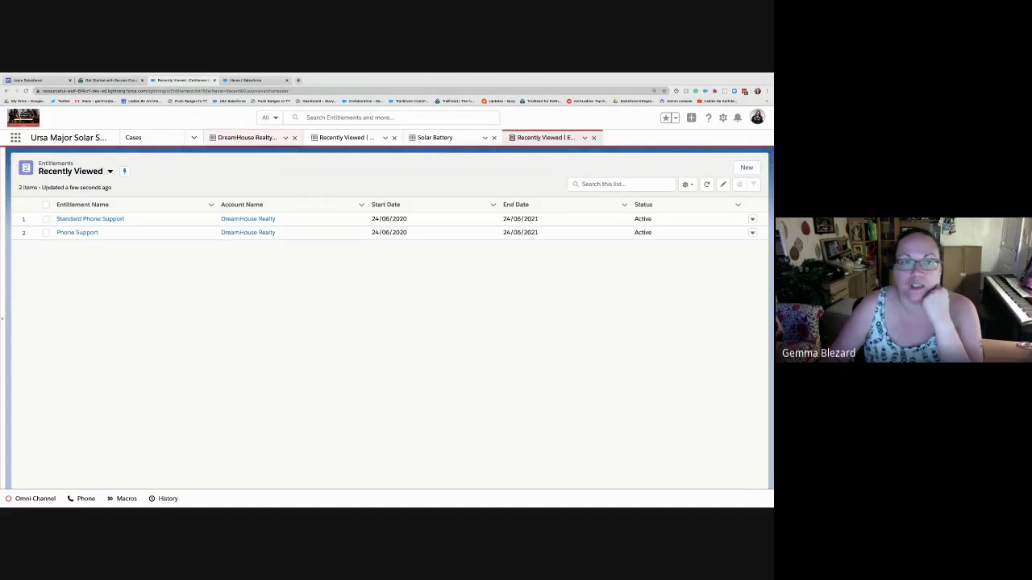
click(246, 137)
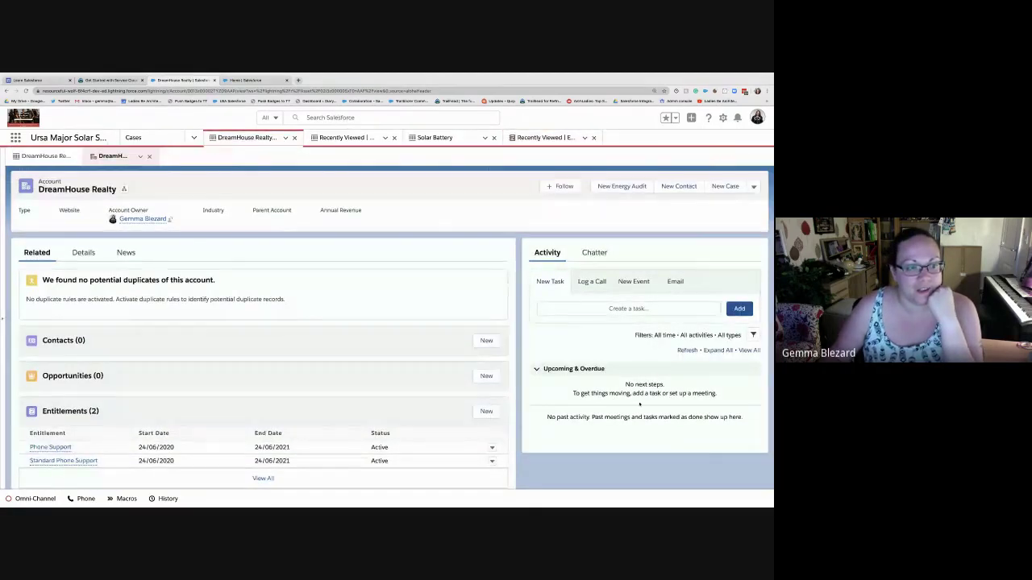
scroll(645, 379, down, 3)
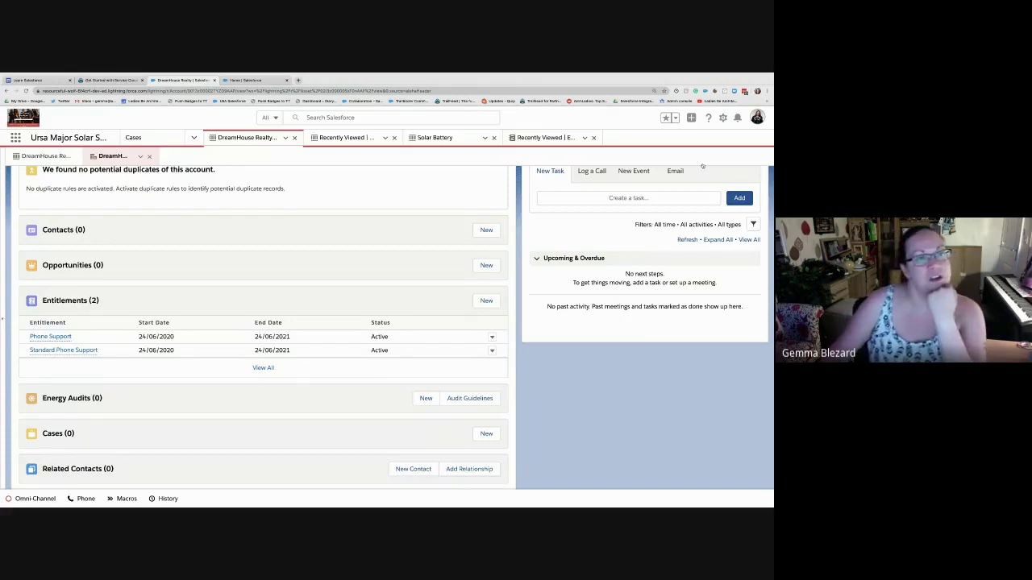
- Start a new case from the DreamHouse Realty account's Cases related list and set its priority to High
click(45, 156)
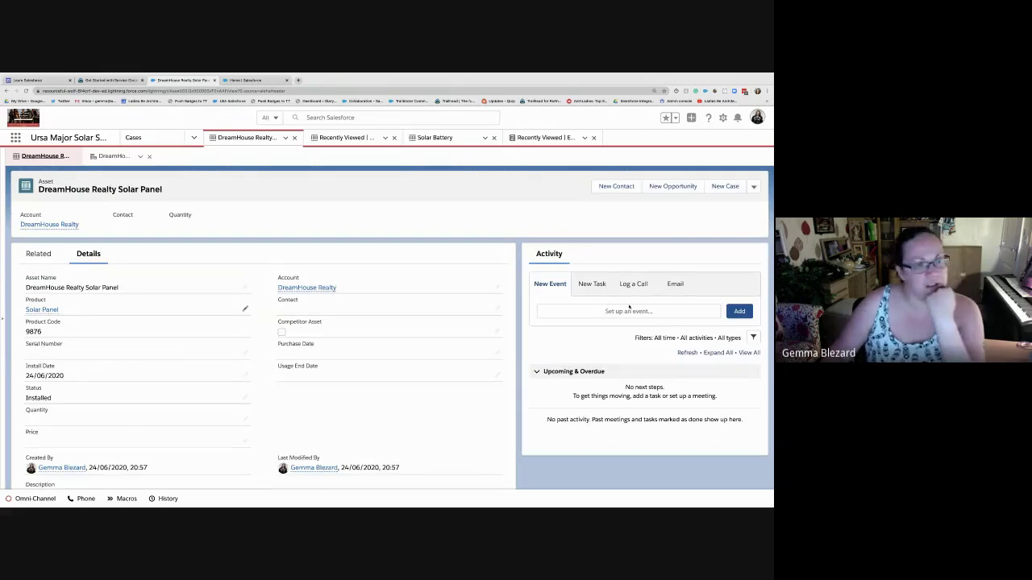
click(114, 156)
scroll(752, 286, up, 2)
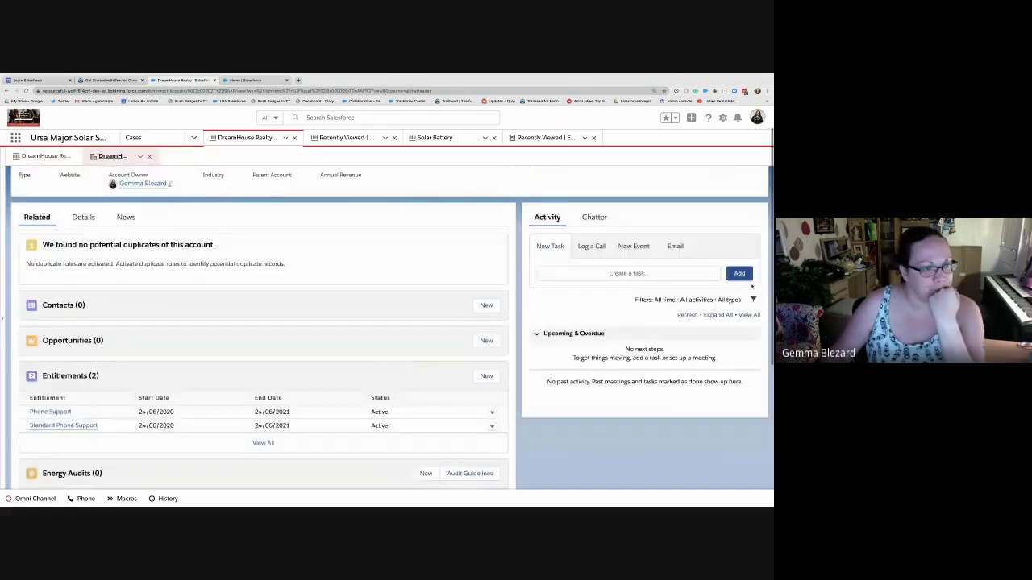
scroll(752, 286, up, 1)
scroll(744, 436, down, 5)
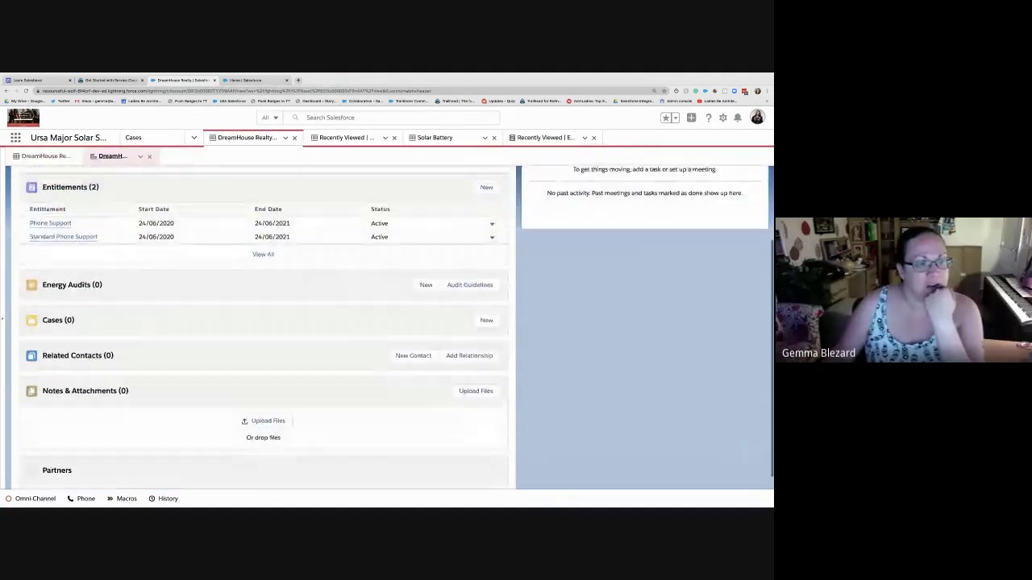
click(486, 329)
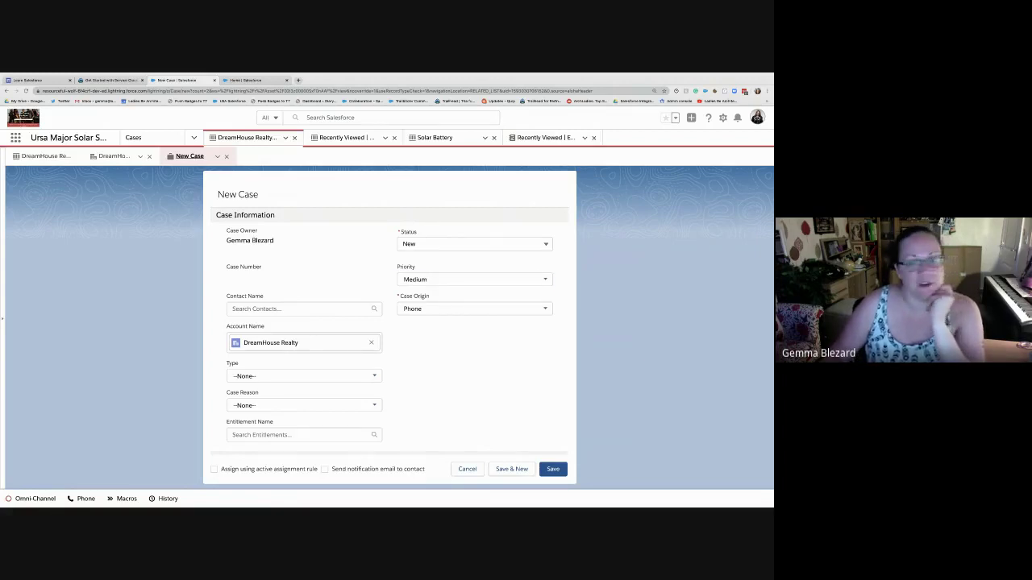
click(474, 280)
click(418, 313)
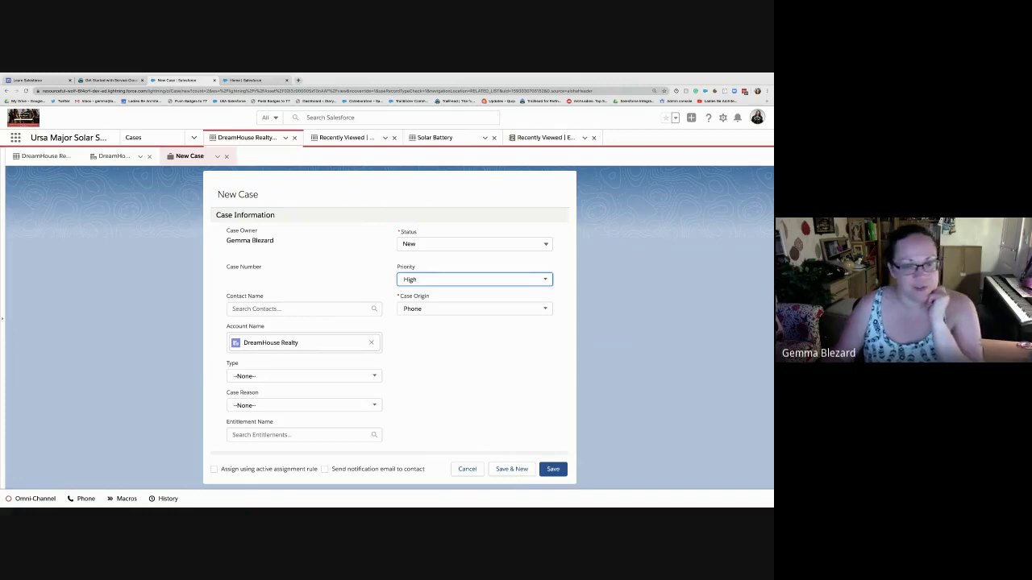
- Enter "Malfunctioning Solar Panel" as the new case's subject
scroll(393, 315, down, 1)
scroll(390, 314, down, 3)
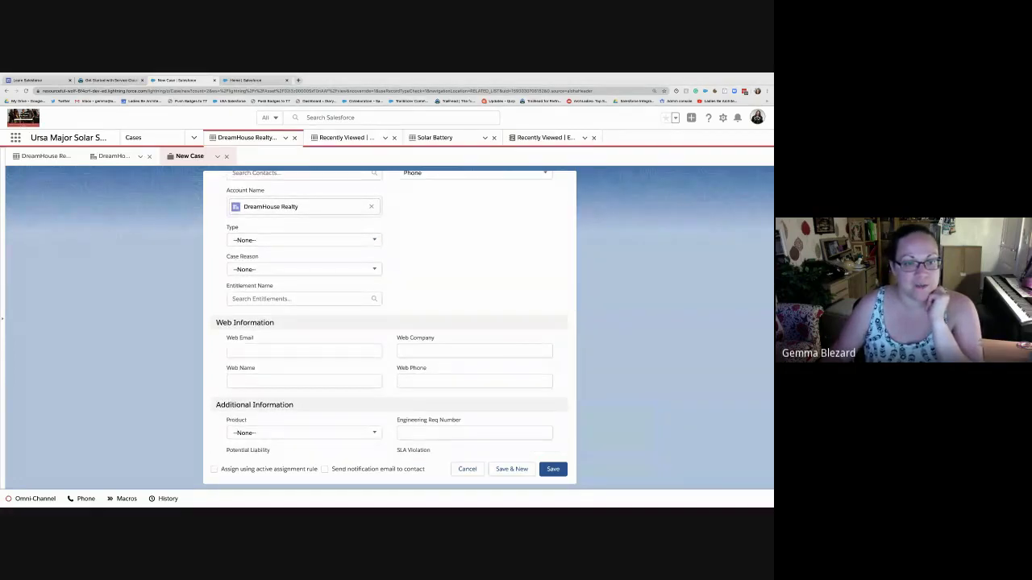
scroll(390, 315, down, 5)
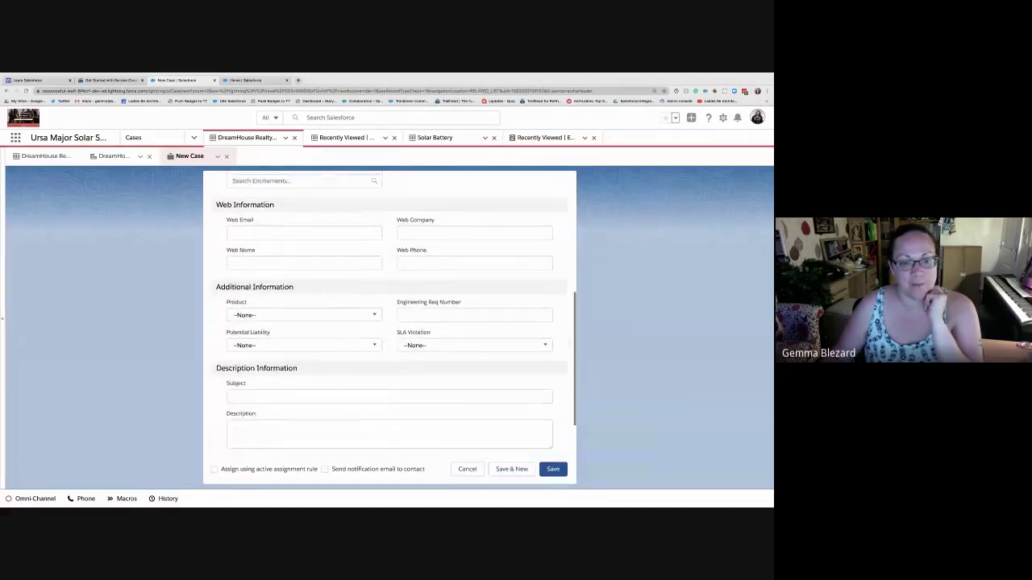
click(389, 336)
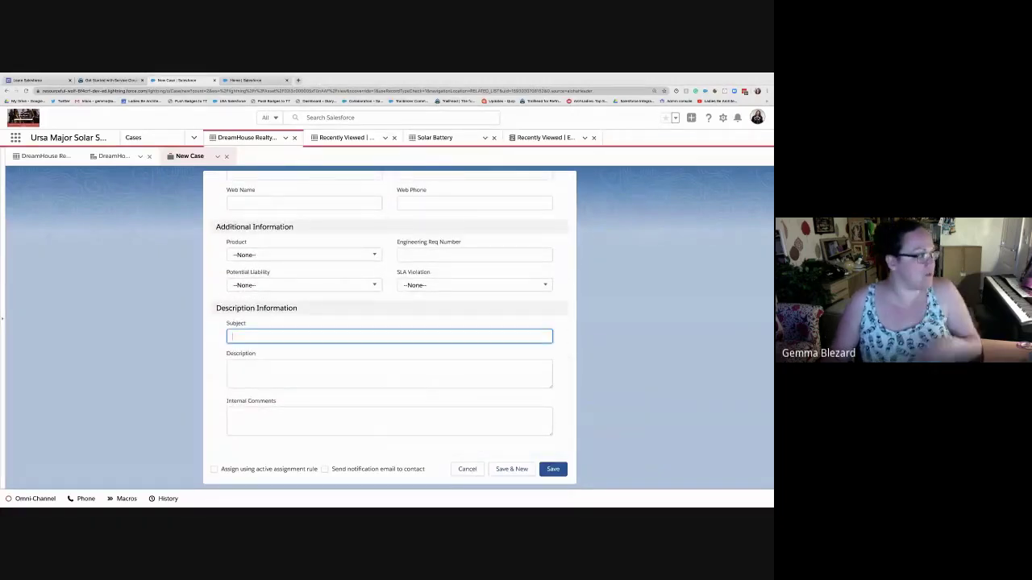
text(Malfuncti)
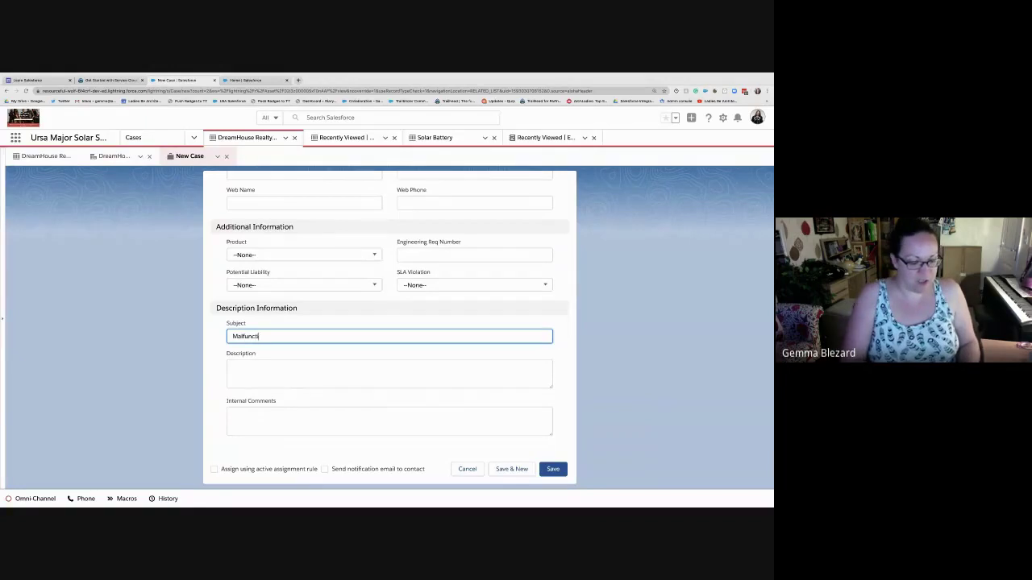
text(oning Sol)
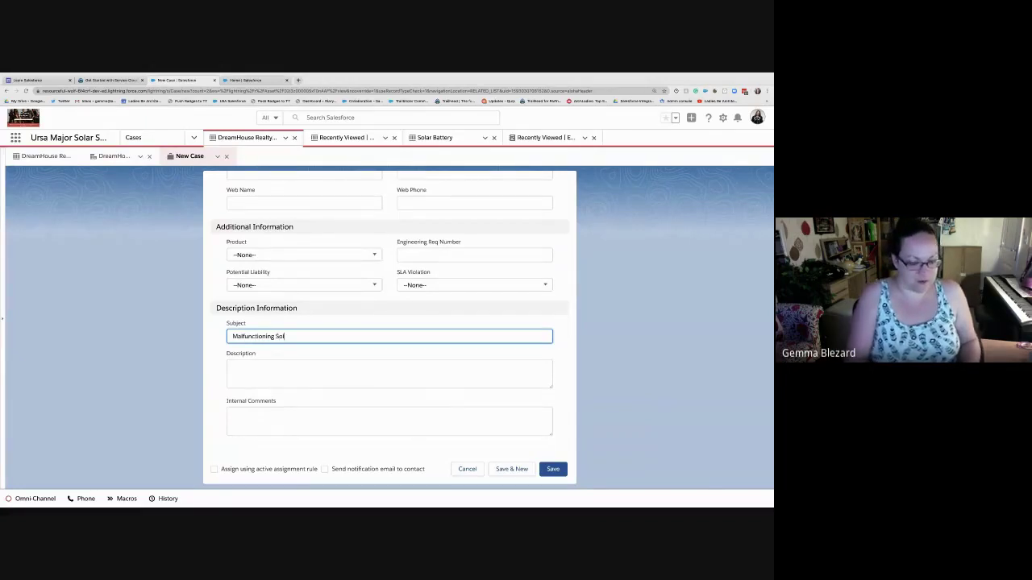
text(ar Panel)
key(Tab)
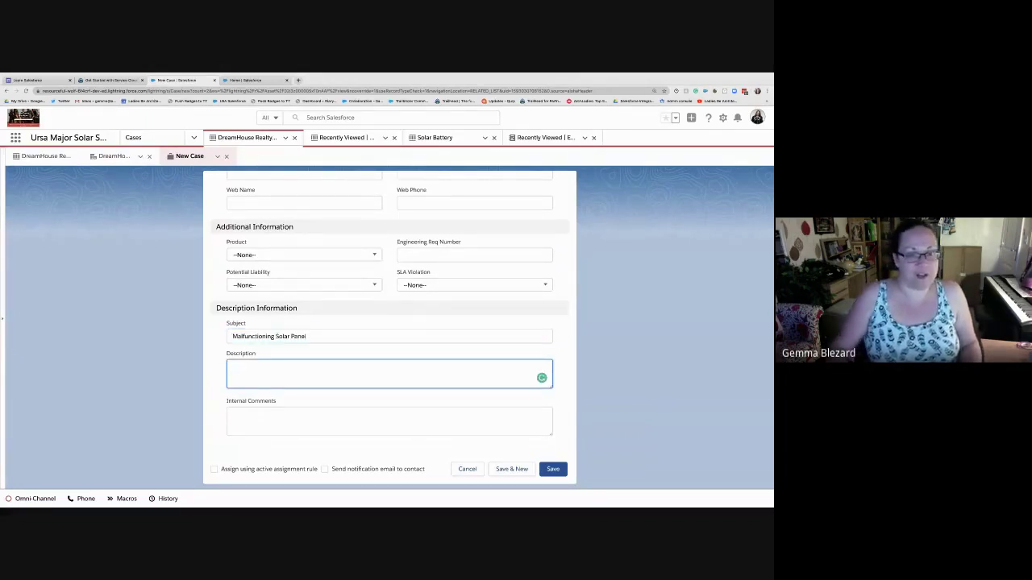
- Describe the case as "New solar panel isn't working as expected" and save it
text(New)
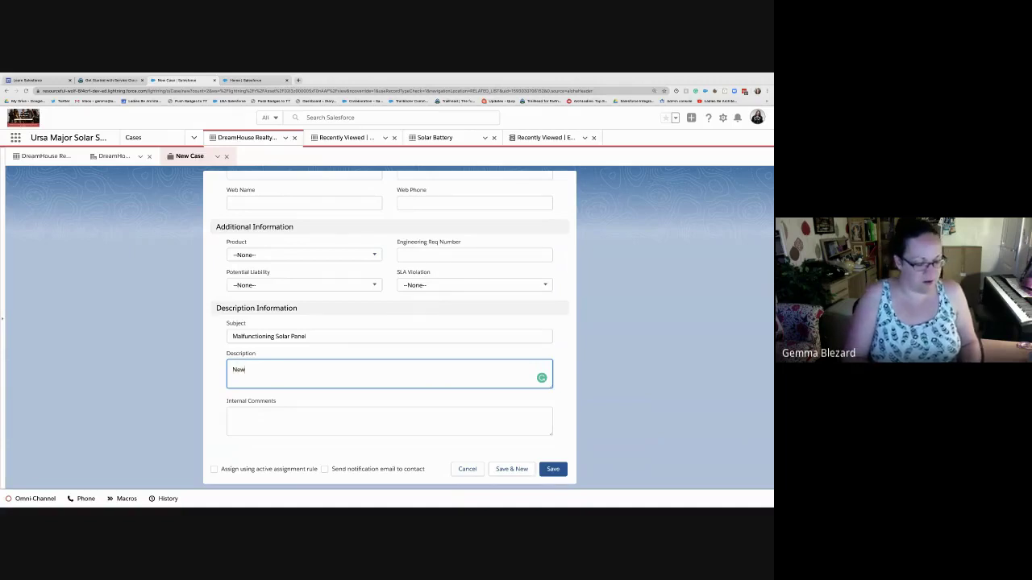
text( solar panel isn't)
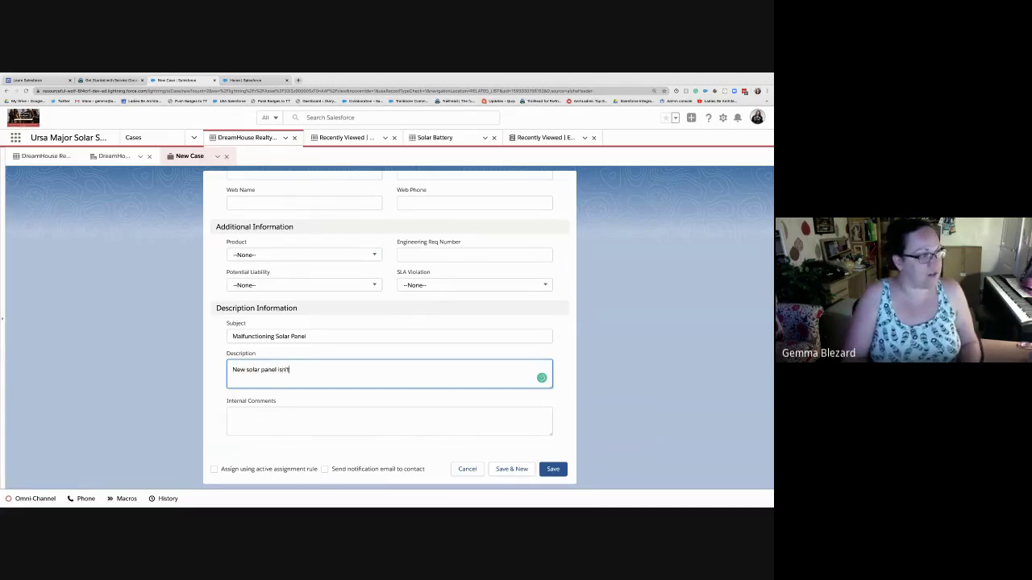
text( working as expected)
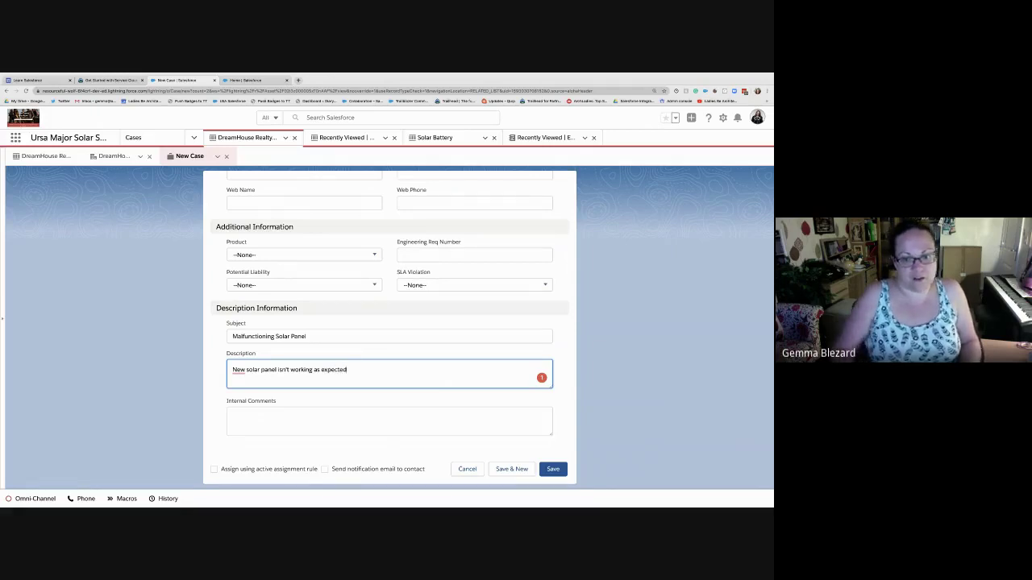
key(Tab)
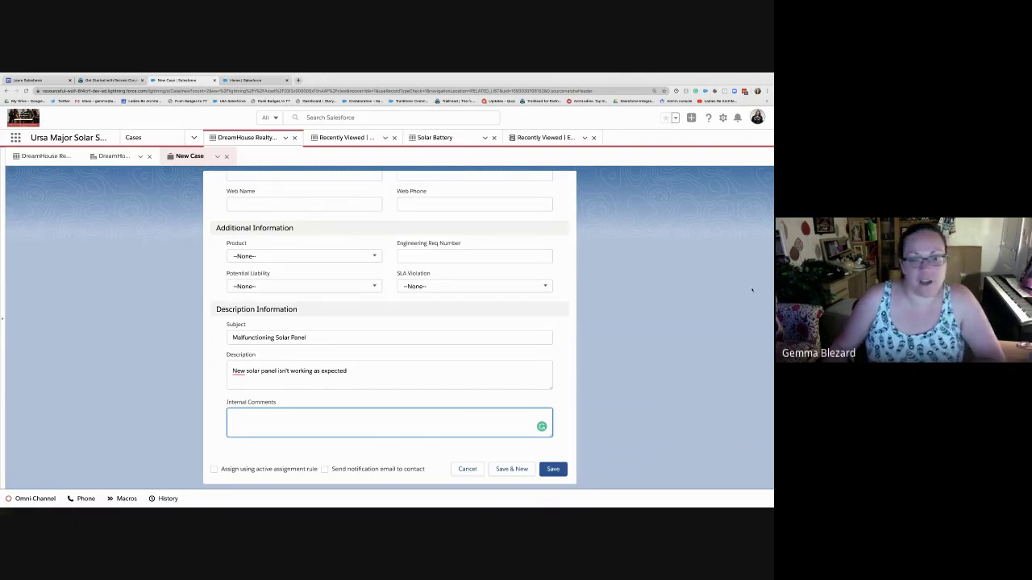
scroll(390, 322, up, 10)
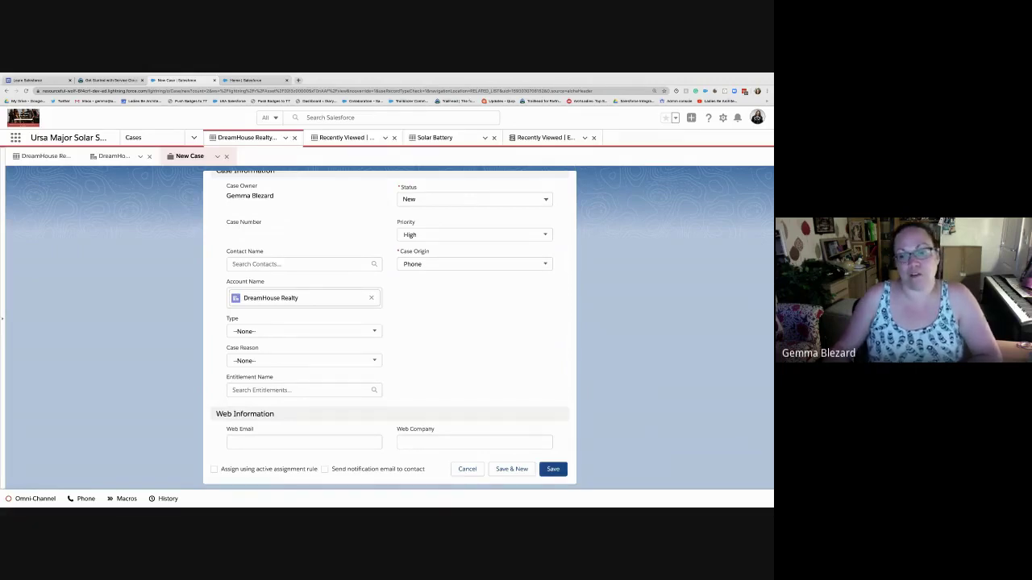
click(553, 469)
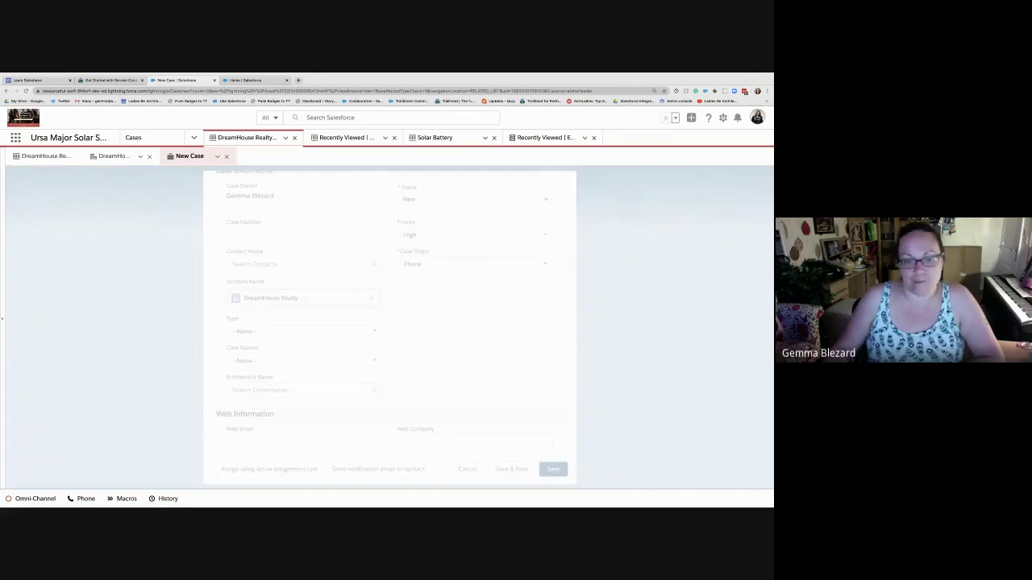
- Examine the saved Malfunctioning Solar Panel case, checking its Entitlement Name, detail fields and related lists
mouse_move(255, 395)
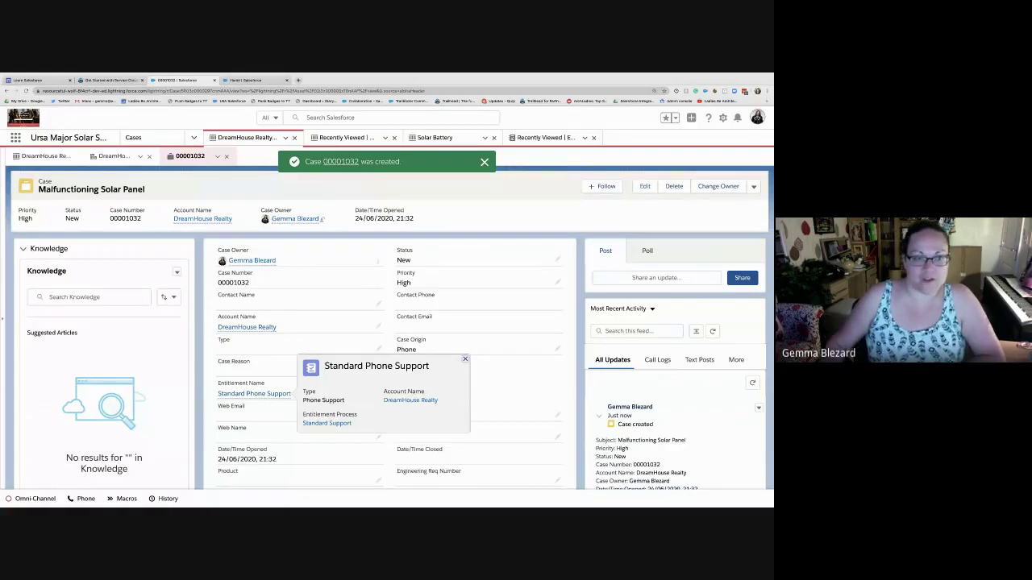
scroll(255, 394, down, 1)
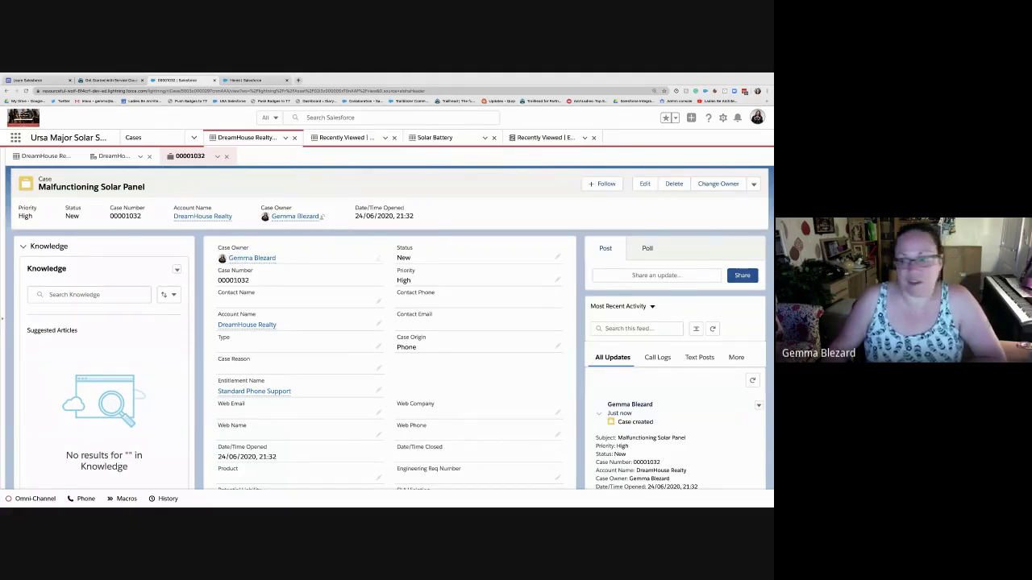
scroll(387, 322, down, 5)
scroll(387, 323, up, 4)
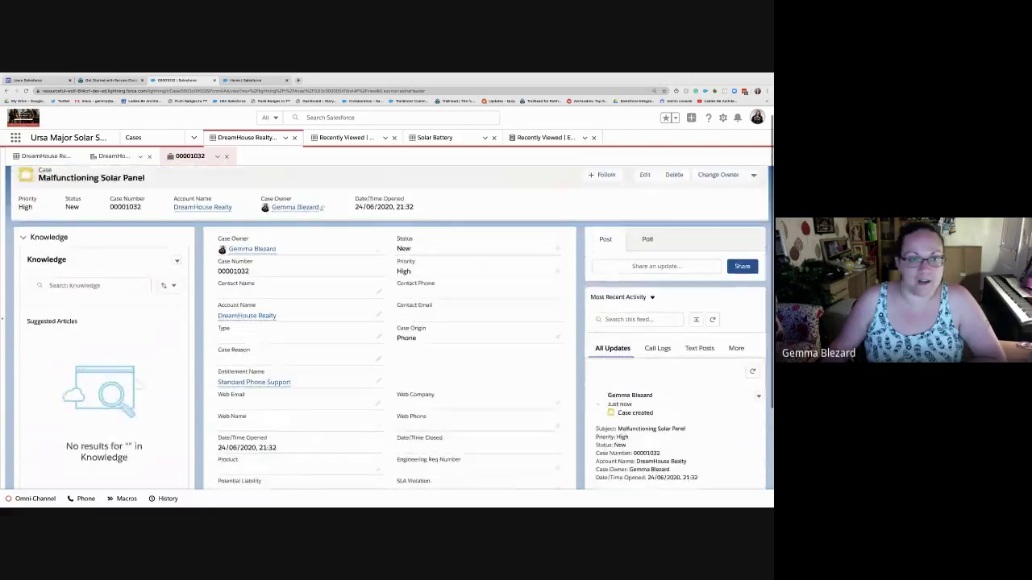
scroll(387, 323, down, 1)
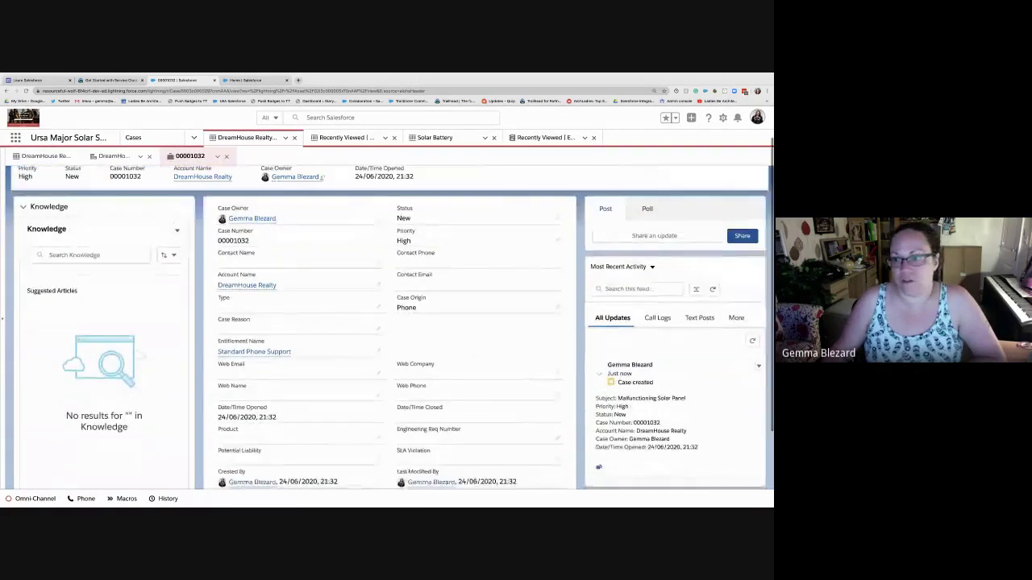
scroll(387, 322, down, 4)
scroll(387, 323, up, 5)
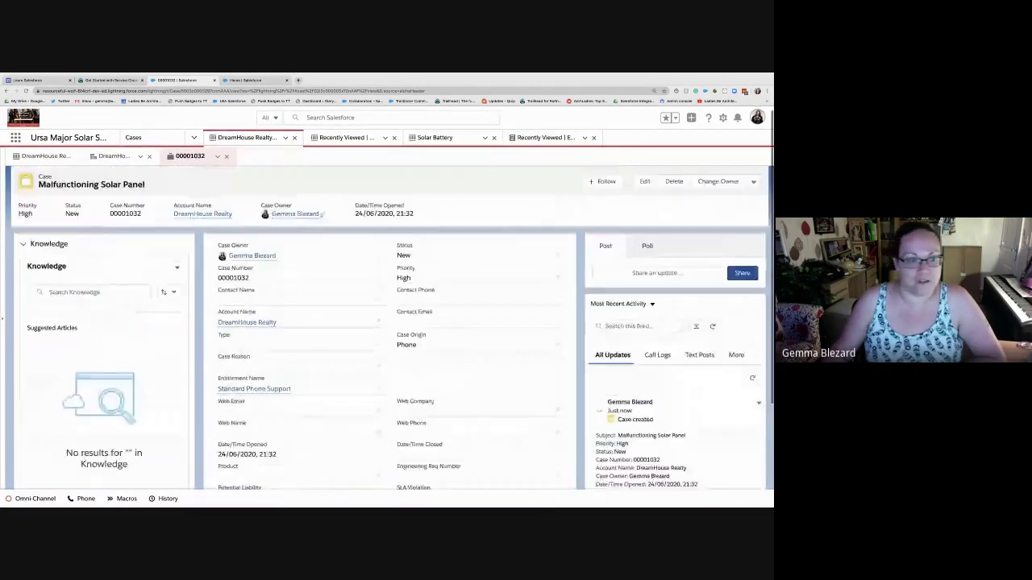
scroll(718, 332, down, 3)
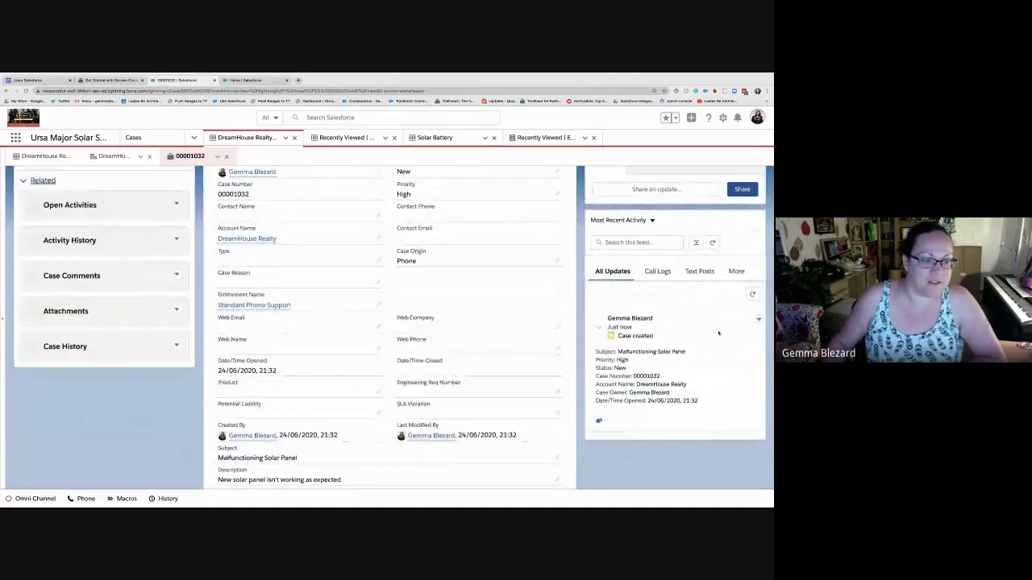
scroll(710, 335, down, 5)
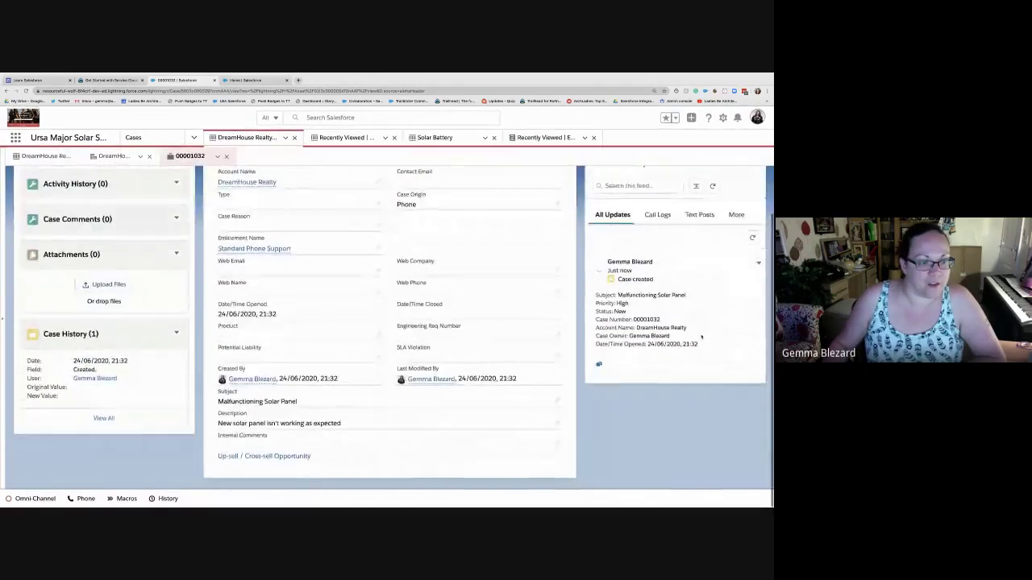
- Open the Malfunctioning Solar Panel case's record page for editing in Lightning App Builder
scroll(702, 337, up, 4)
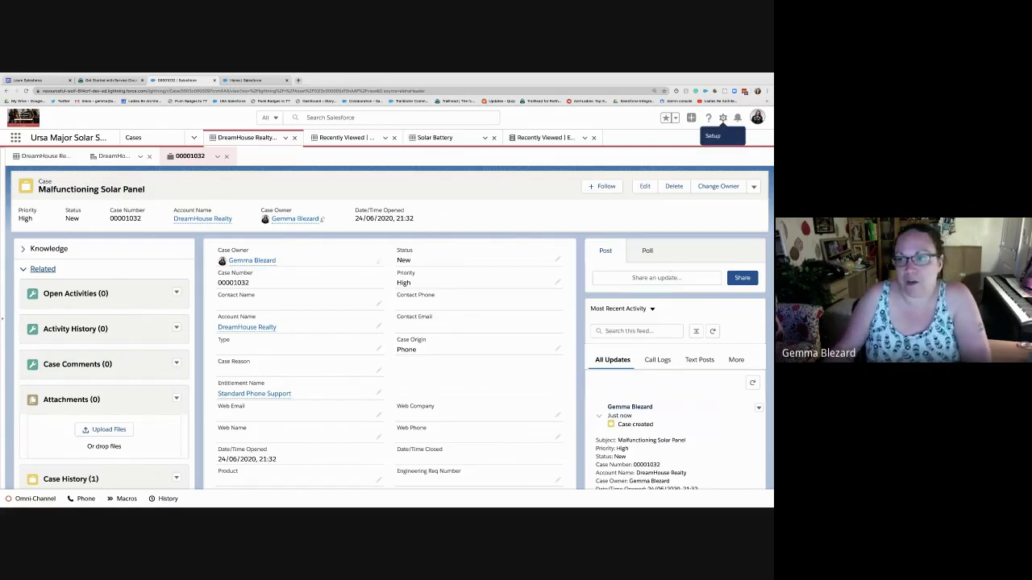
click(723, 118)
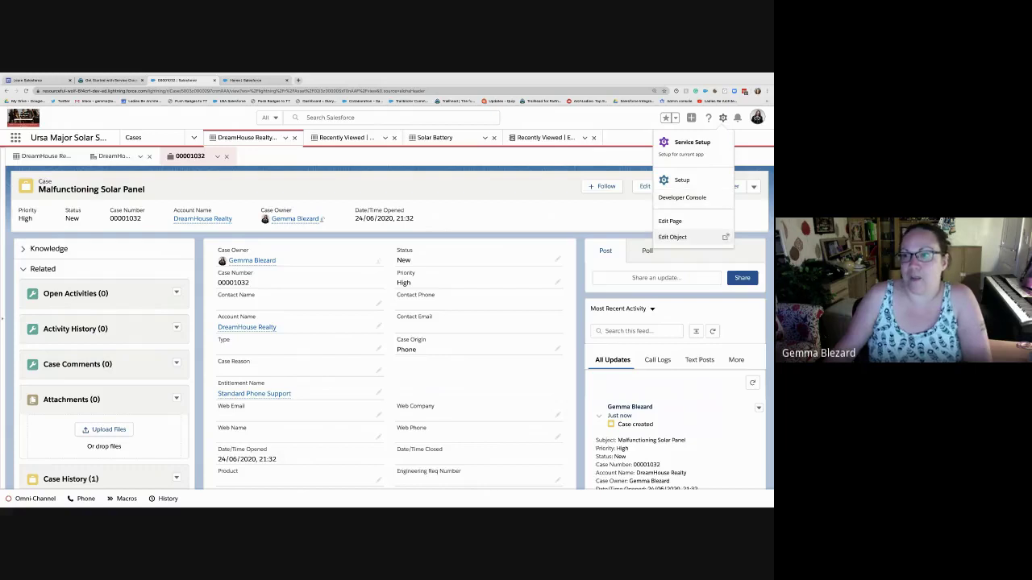
scroll(673, 223, down, 1)
click(670, 222)
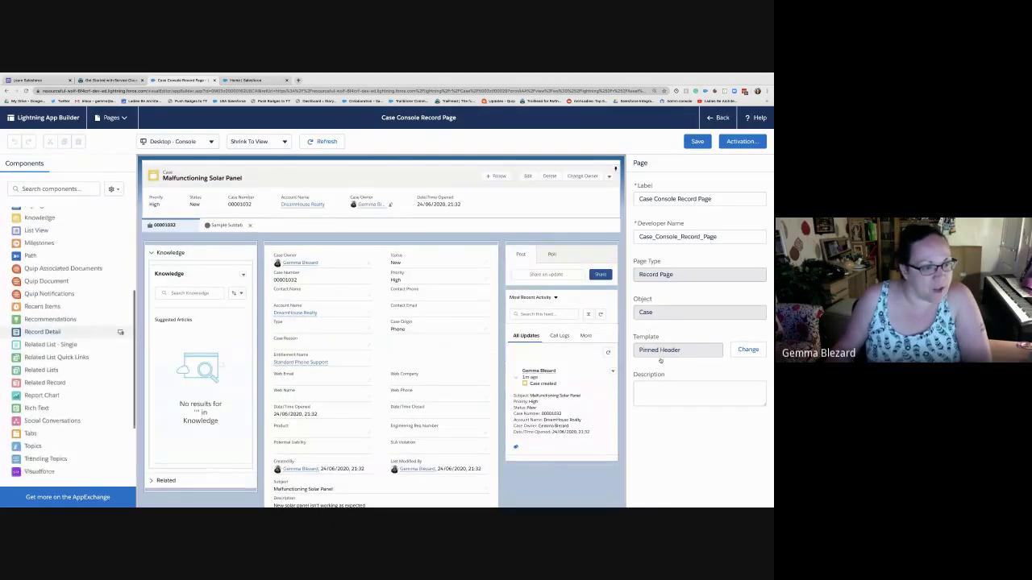
- Add the Milestones component to the Case Console Record Page, beneath the record details in the middle column
scroll(68, 341, up, 1)
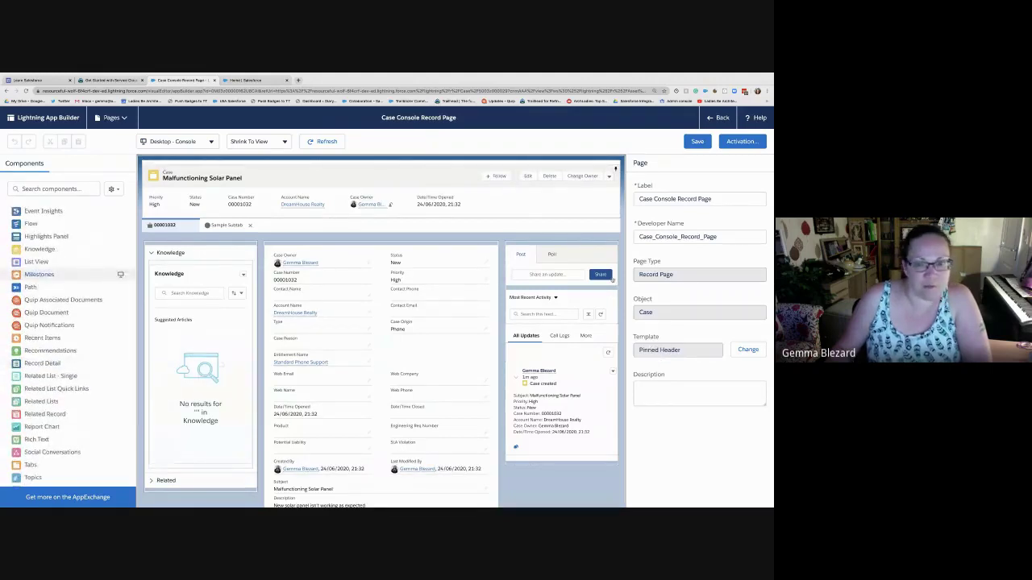
scroll(68, 272, down, 1)
scroll(68, 276, down, 1)
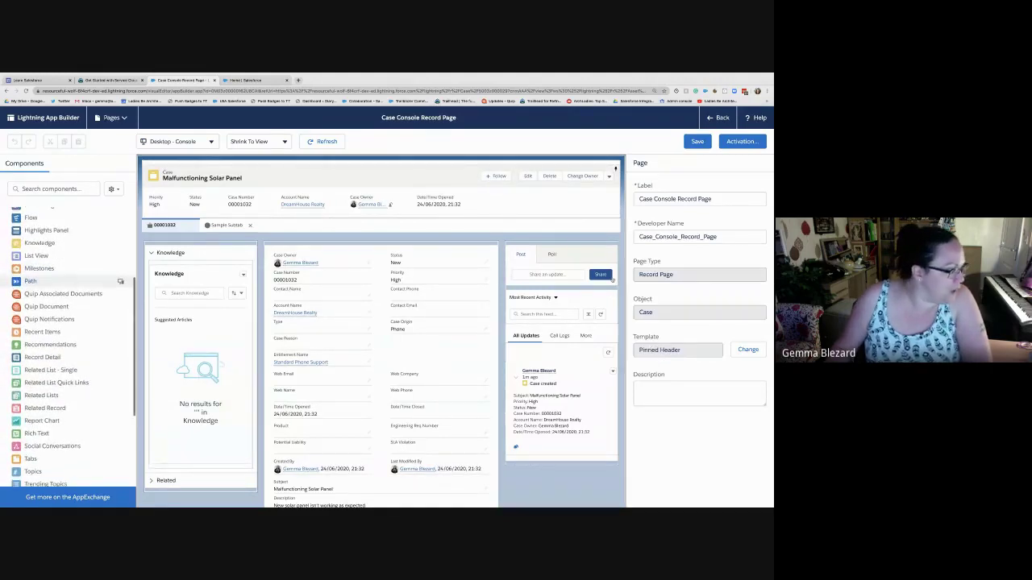
scroll(68, 281, up, 1)
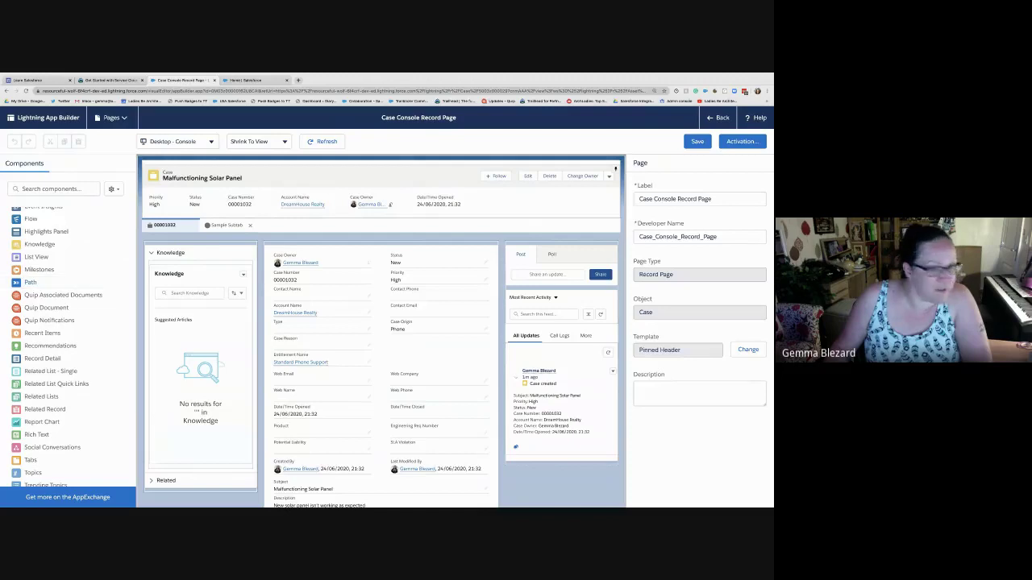
scroll(68, 323, down, 1)
scroll(380, 330, down, 1)
scroll(381, 331, up, 1)
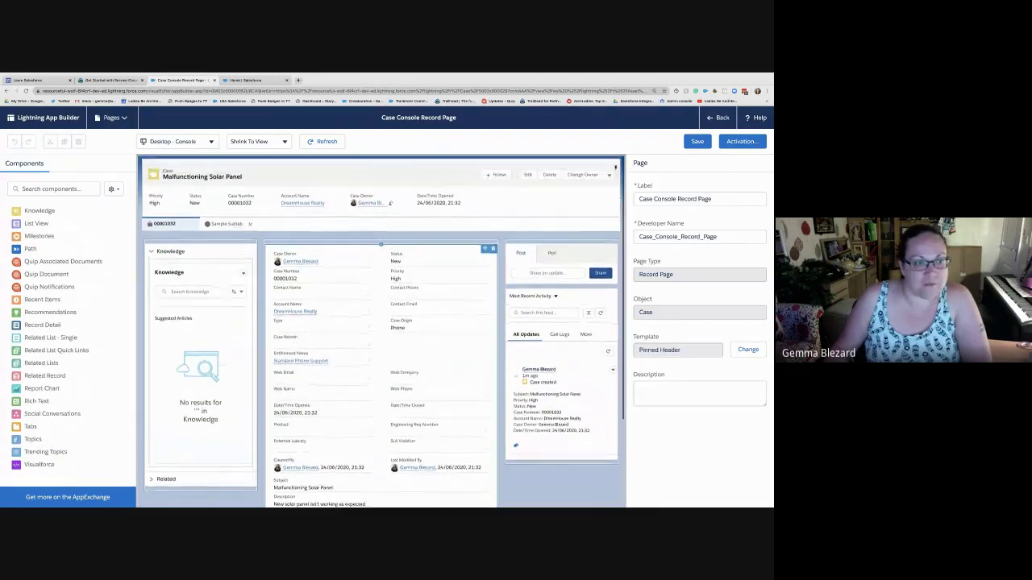
scroll(381, 330, down, 1)
scroll(381, 330, down, 2)
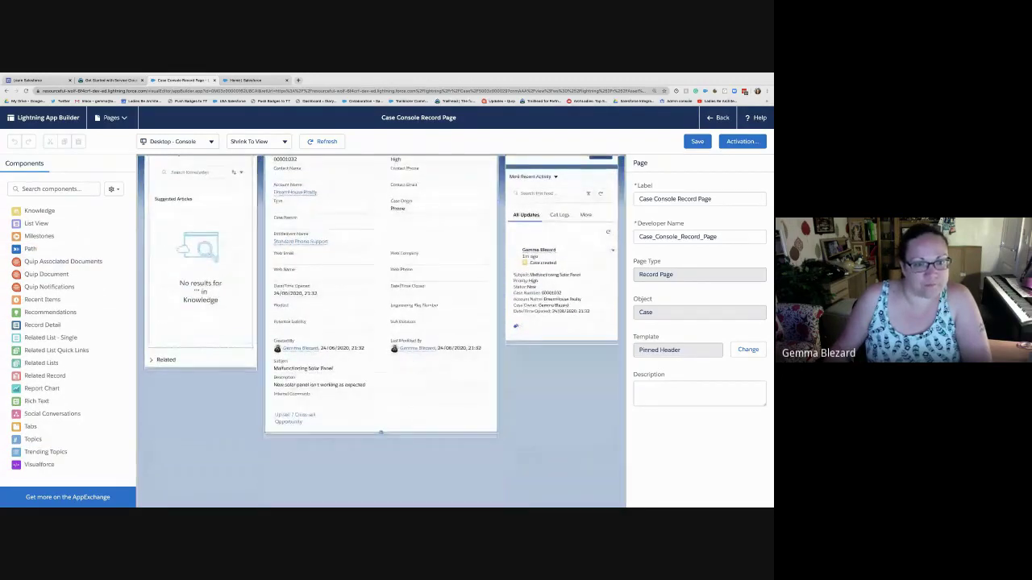
scroll(380, 331, up, 3)
scroll(381, 330, down, 3)
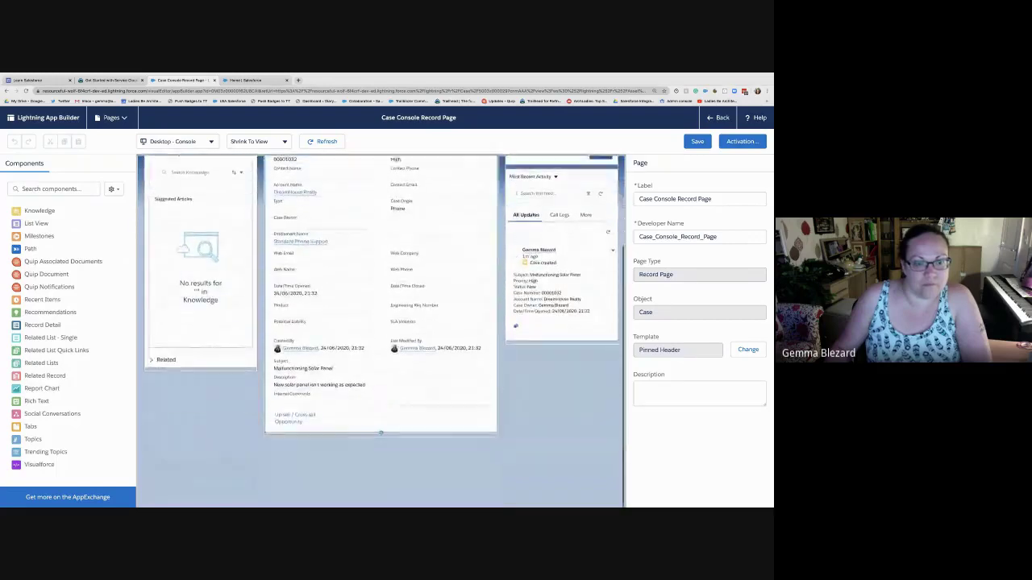
drag(48, 235, 381, 437)
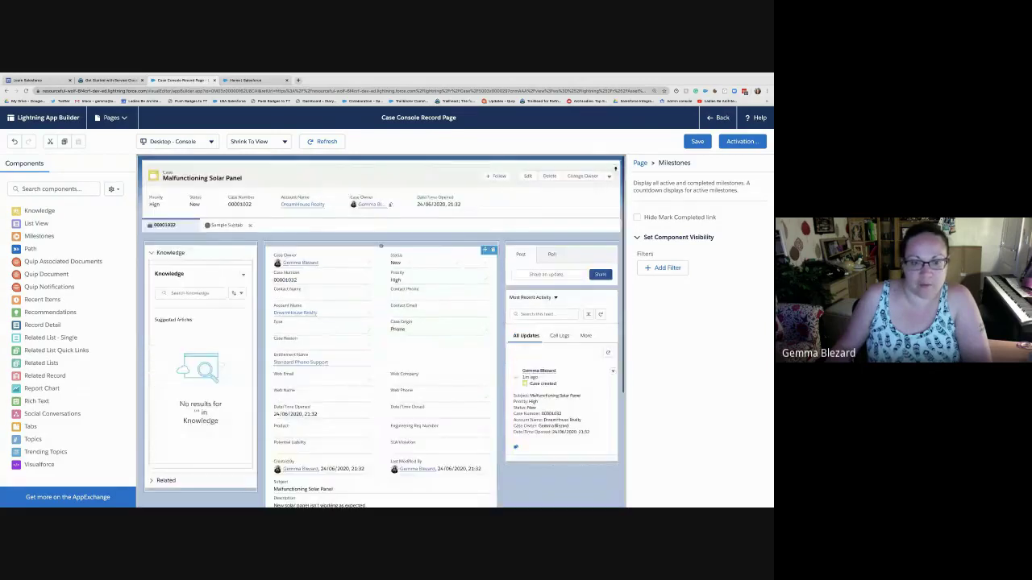
- Move the Milestones component from below the case details to the place directly above the Post and Poll publisher
scroll(380, 363, down, 1)
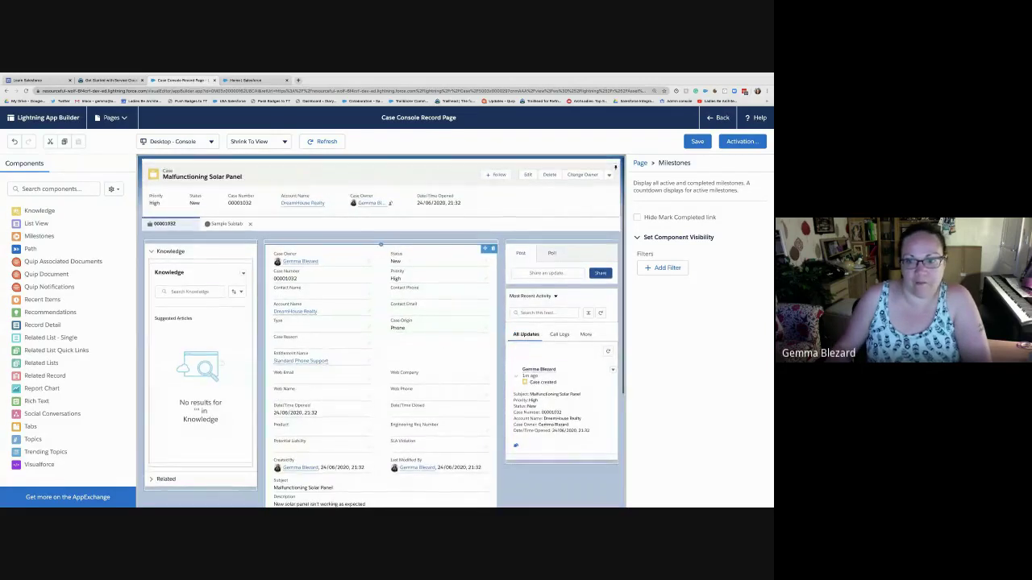
scroll(381, 362, down, 1)
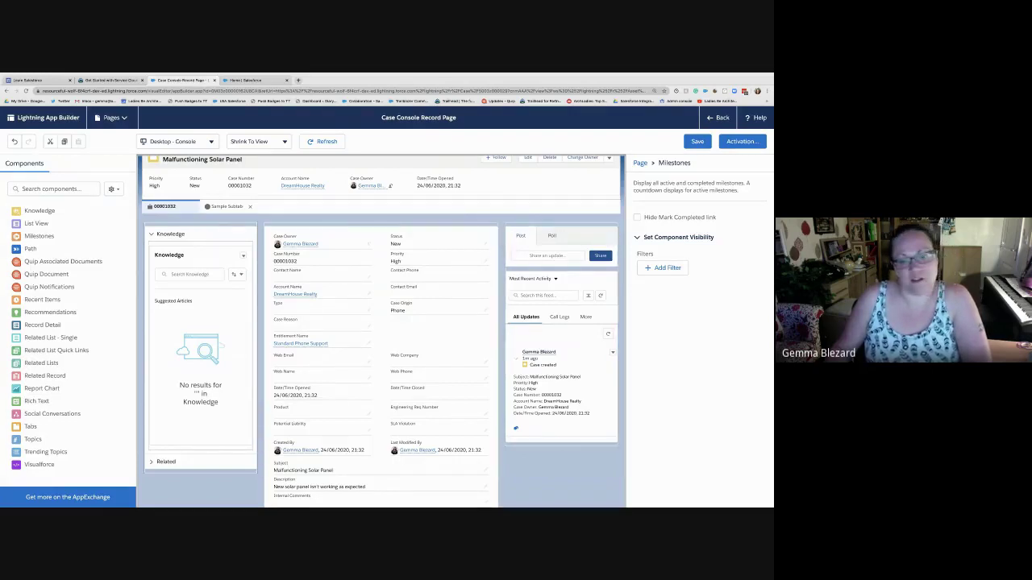
scroll(380, 331, down, 2)
scroll(403, 472, down, 2)
drag(403, 471, 529, 200)
scroll(468, 266, up, 4)
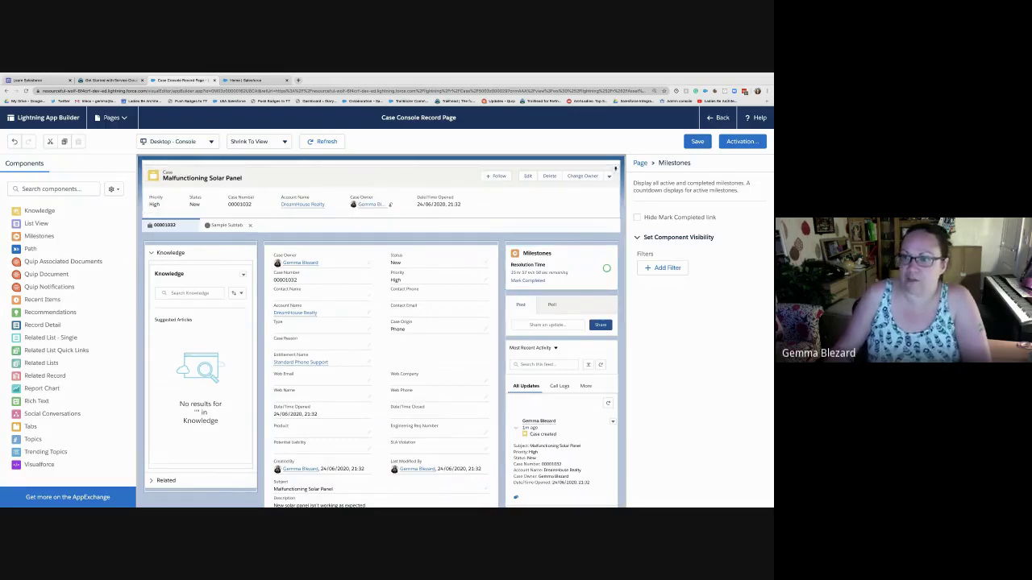
- Try Hide Mark Completed link on Milestones but leave it off, then save the page and return to the case
click(637, 217)
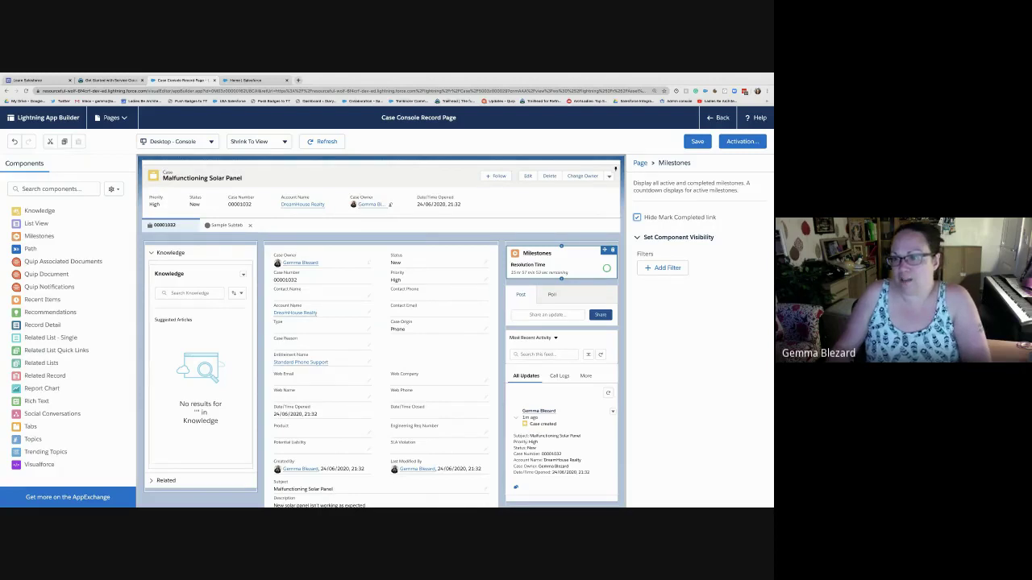
click(637, 218)
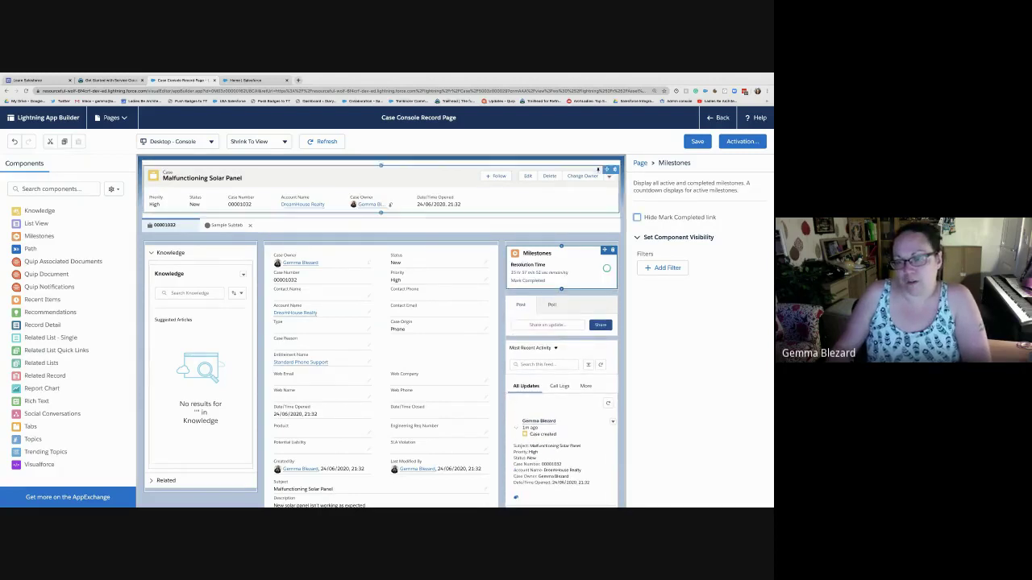
click(698, 142)
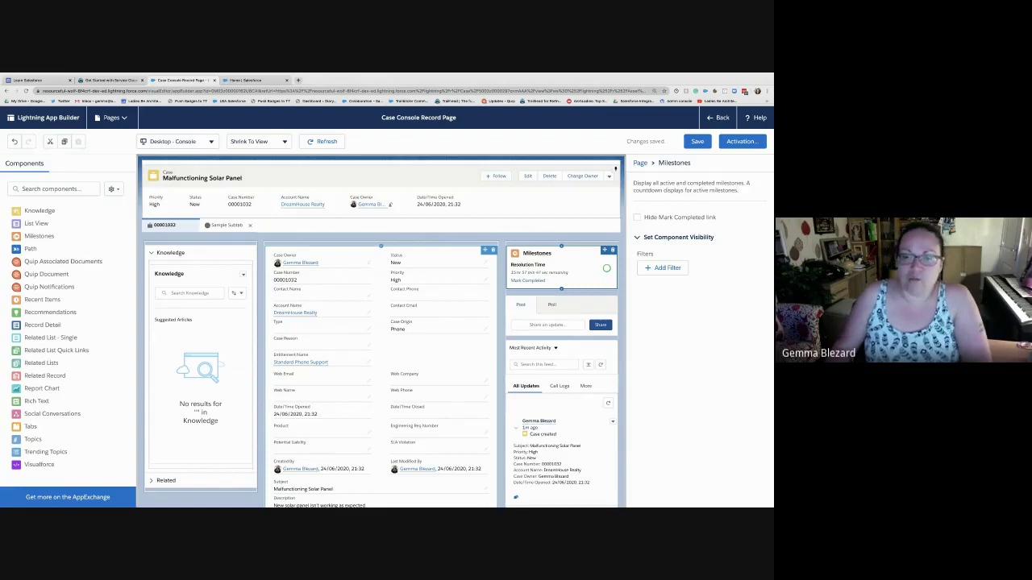
click(718, 118)
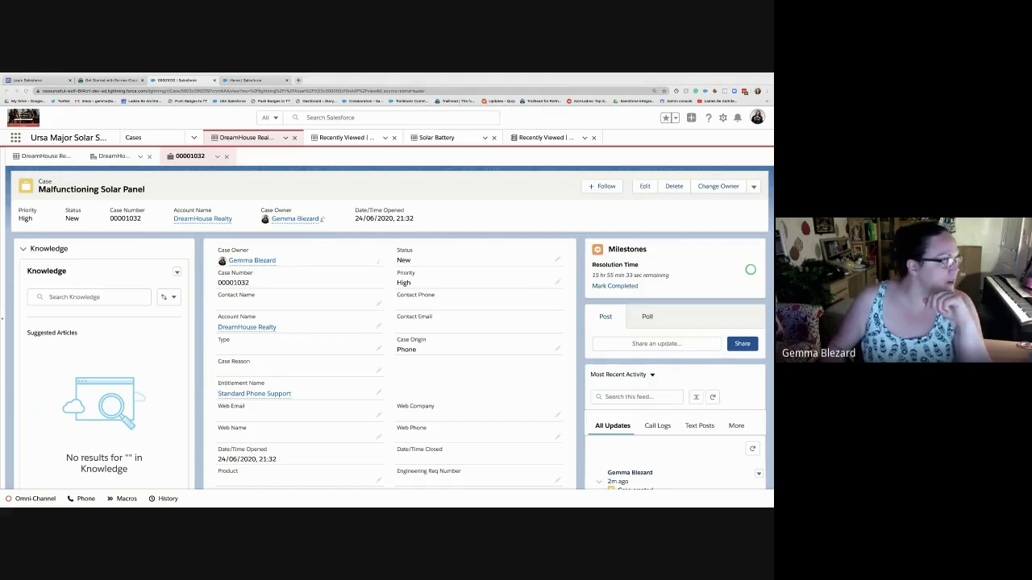
- Answer the Use Entitlements in Customer Cases quiz on Trailhead with "A and B" for question 1 and "Enable entitlement versioning" for question 2
drag(250, 100, 233, 81)
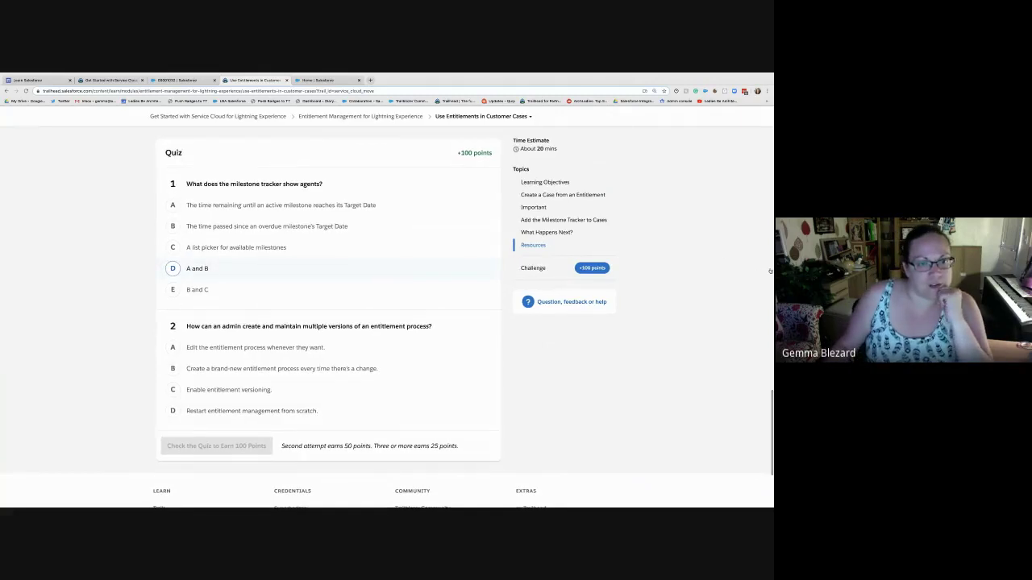
click(198, 269)
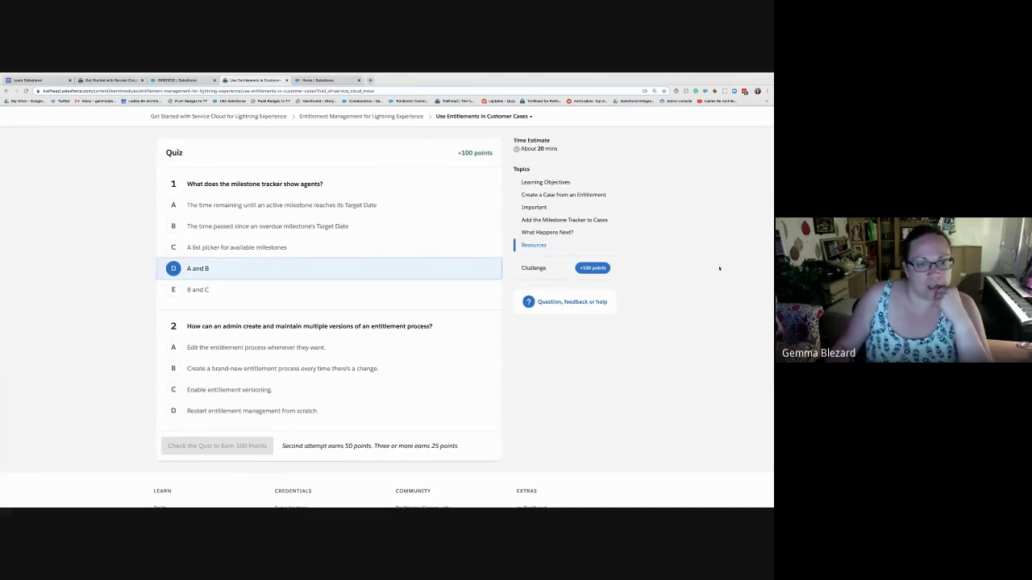
scroll(717, 269, down, 1)
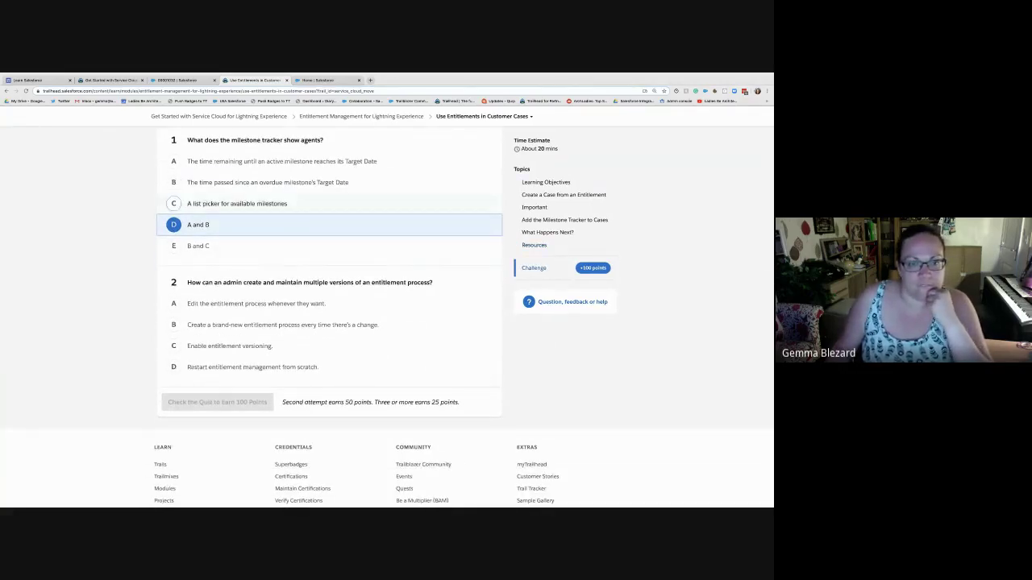
scroll(354, 183, up, 1)
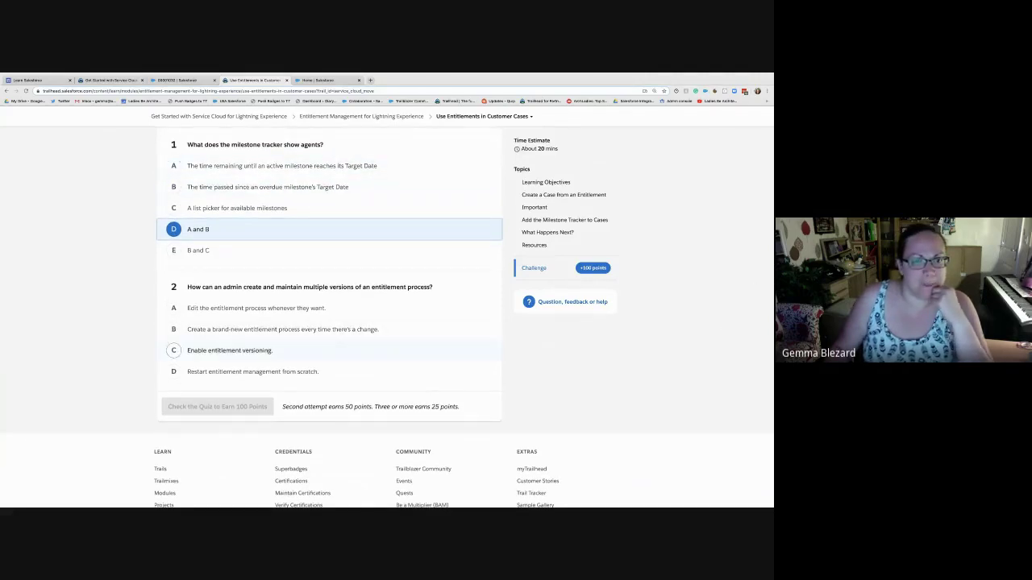
scroll(226, 348, down, 1)
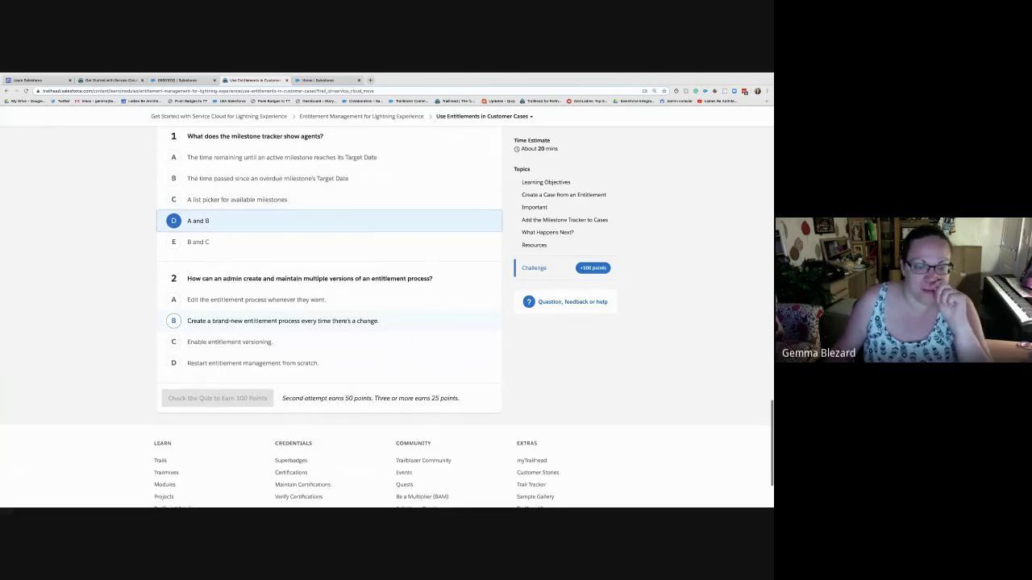
scroll(226, 323, up, 1)
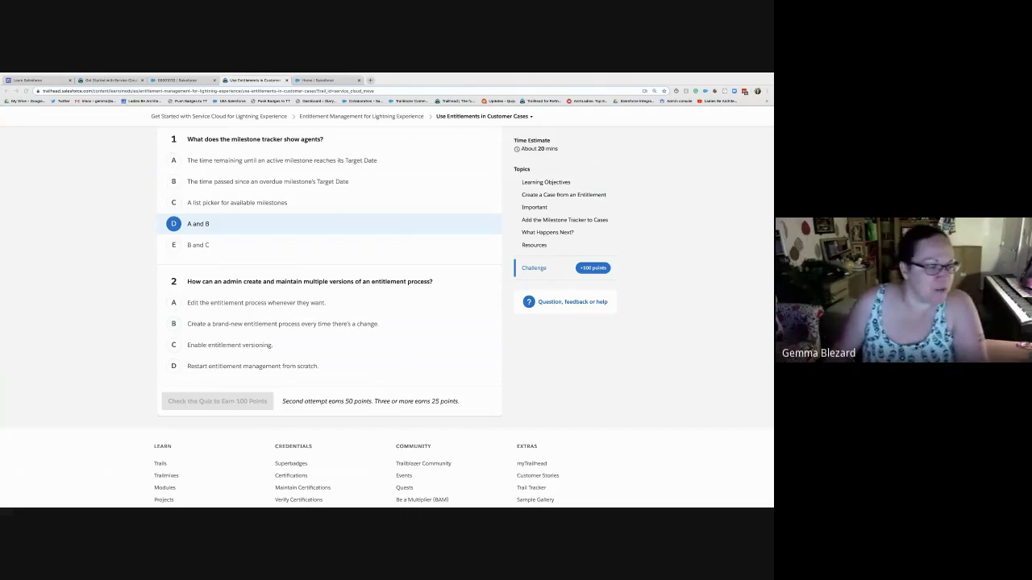
click(179, 80)
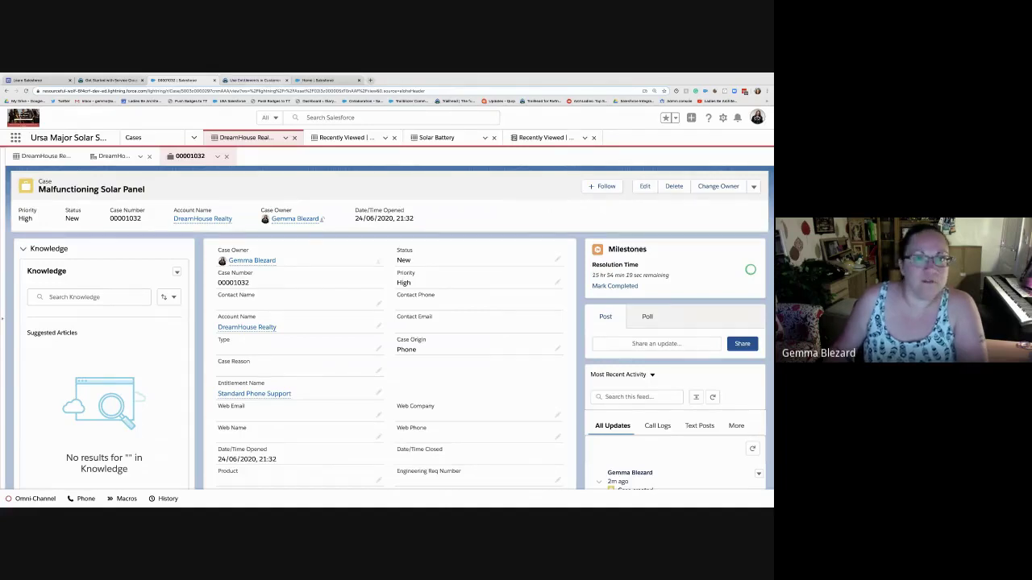
key(ctrl+Tab)
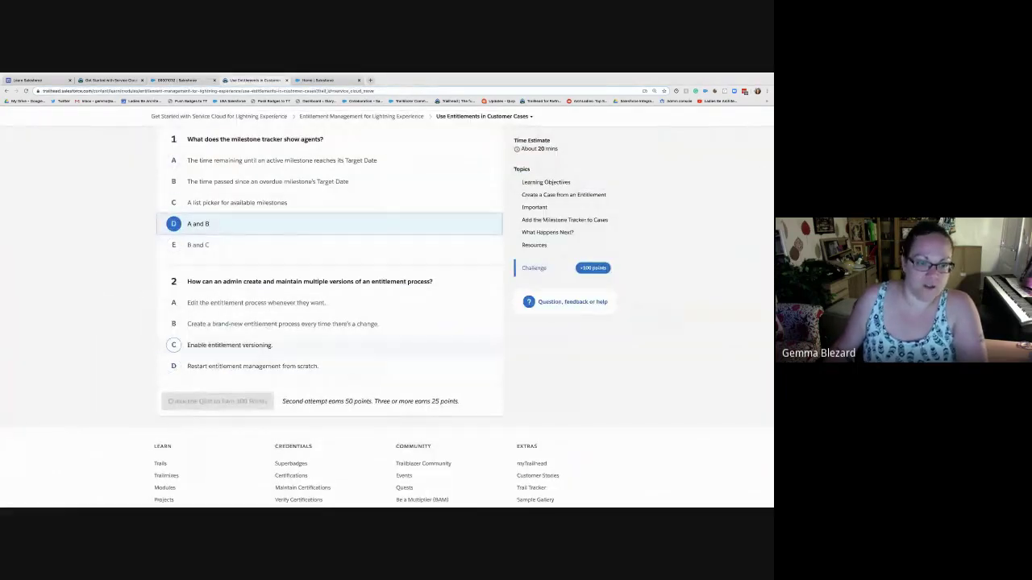
click(230, 345)
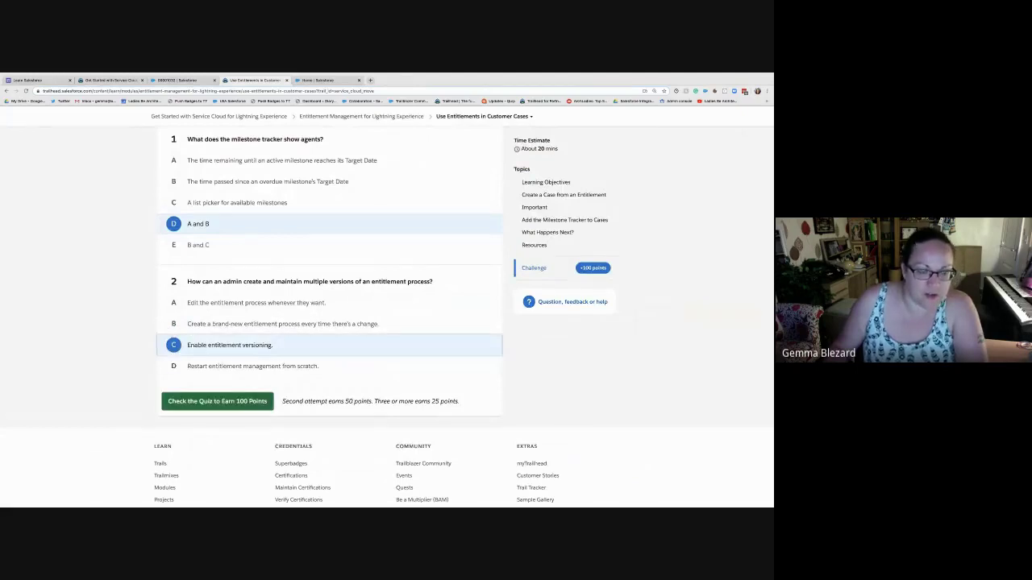
- Submit the quiz for checking and continue to the next unit, Use Entitlements with Work Orders
click(217, 405)
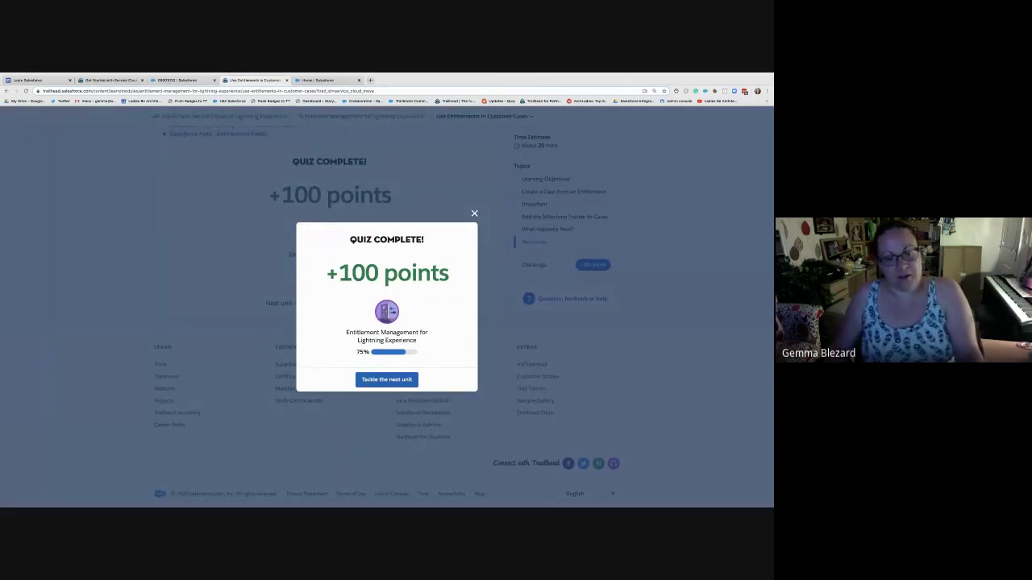
click(387, 380)
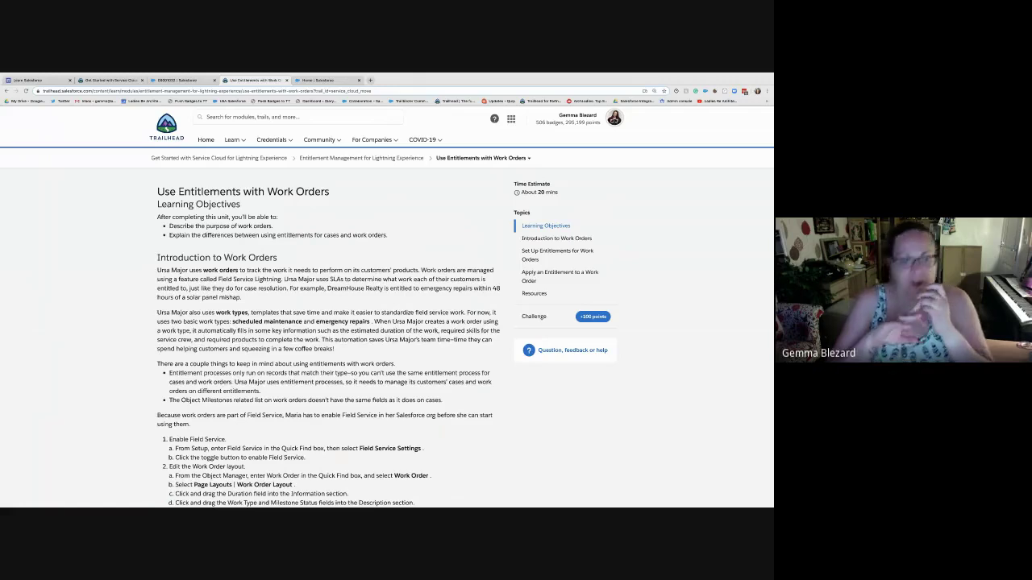
key(super+w)
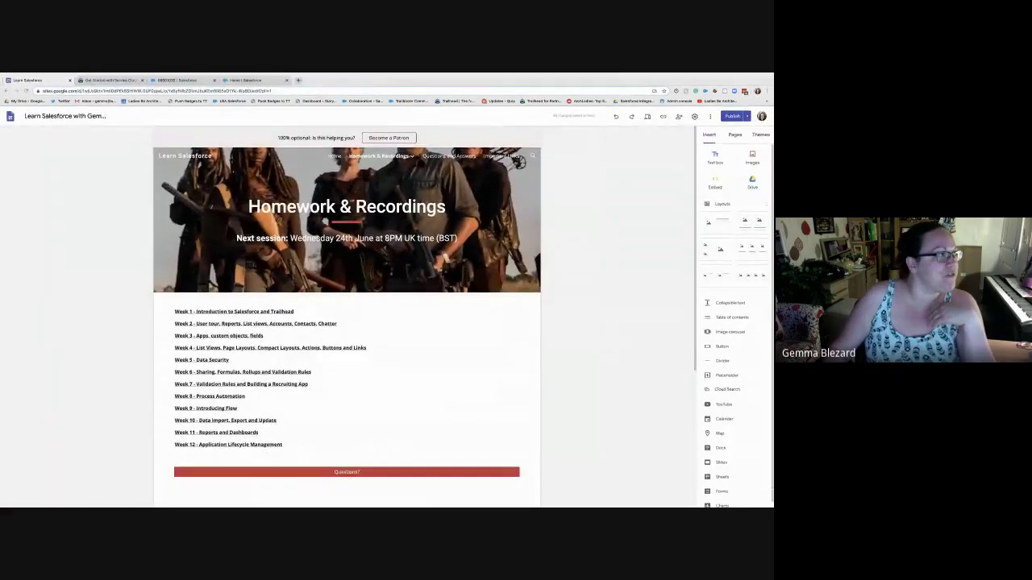
- Find Field Service Settings in Salesforce Setup and enable Field Service Lightning
click(248, 80)
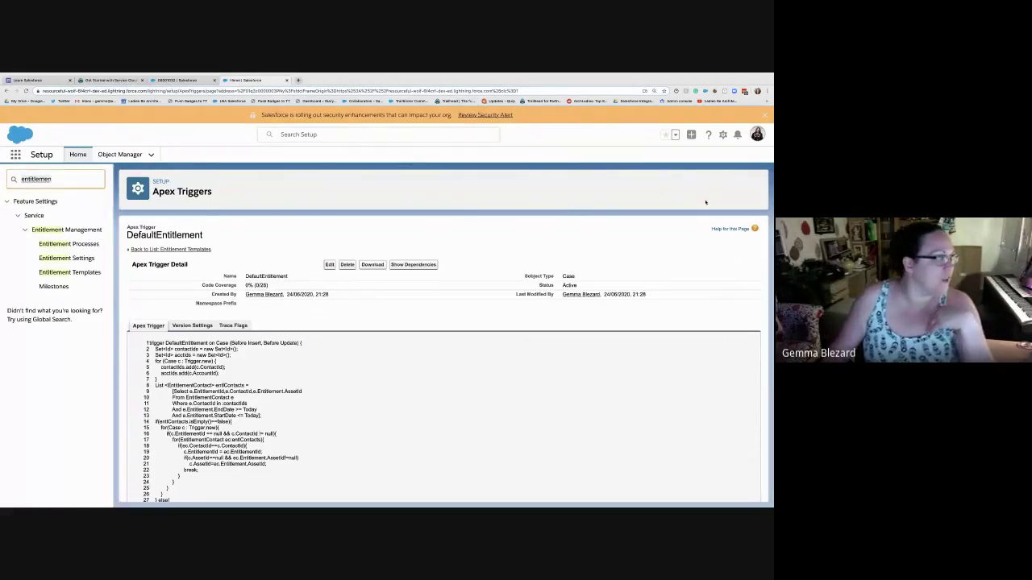
text(field ser)
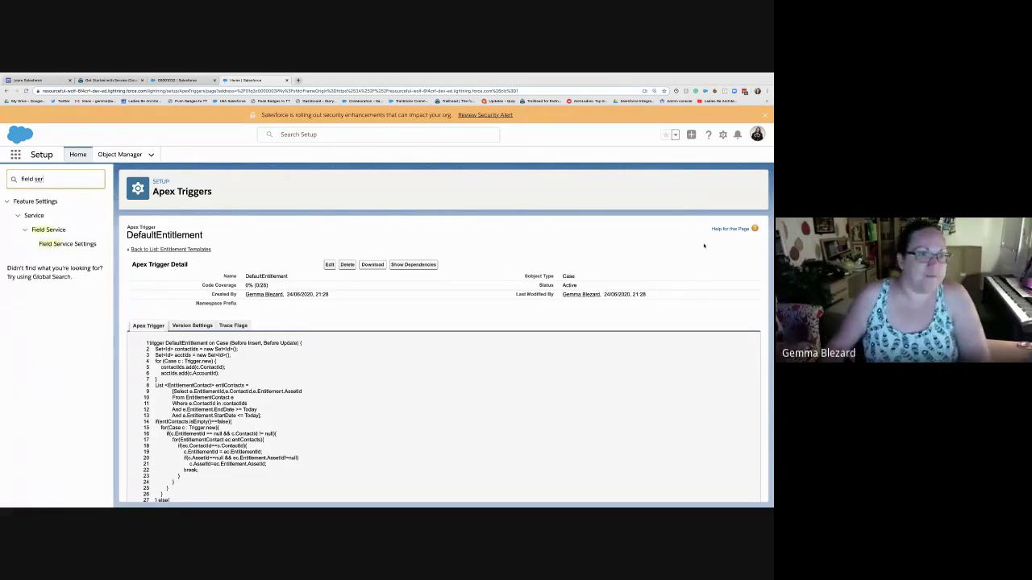
click(67, 244)
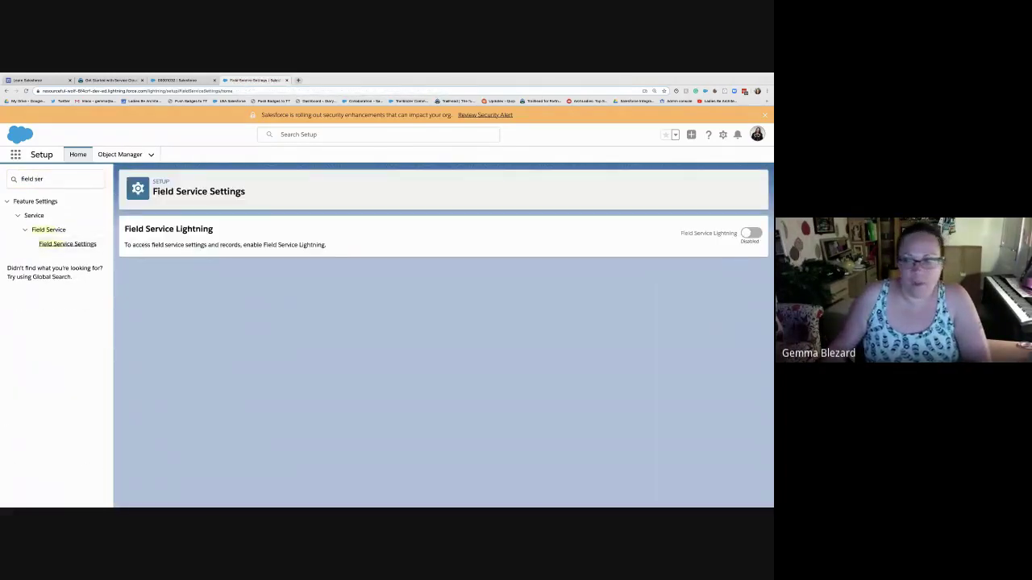
click(751, 233)
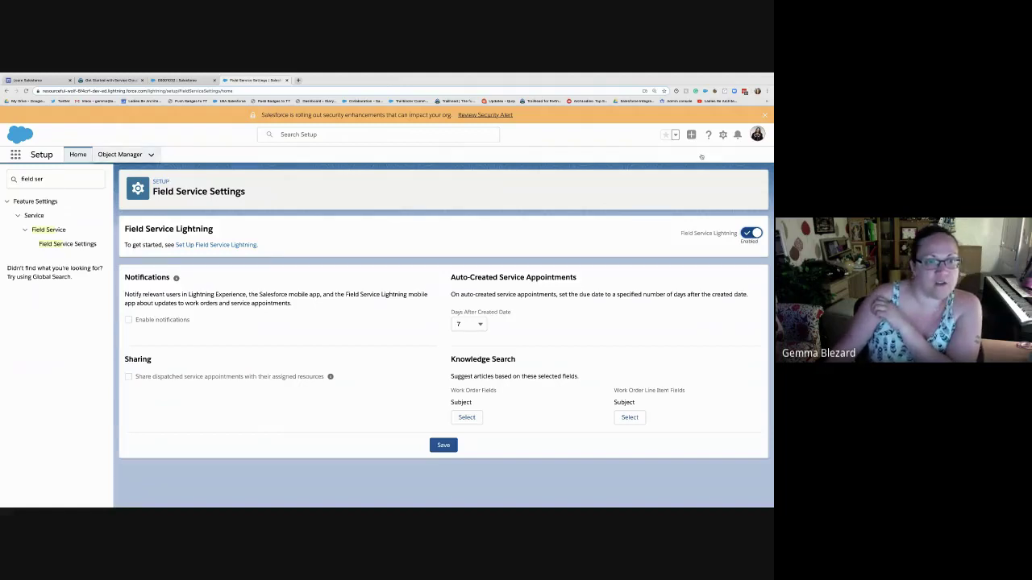
- Find the Work Order object in Object Manager and open its Work Order Layout page layout for editing
click(120, 154)
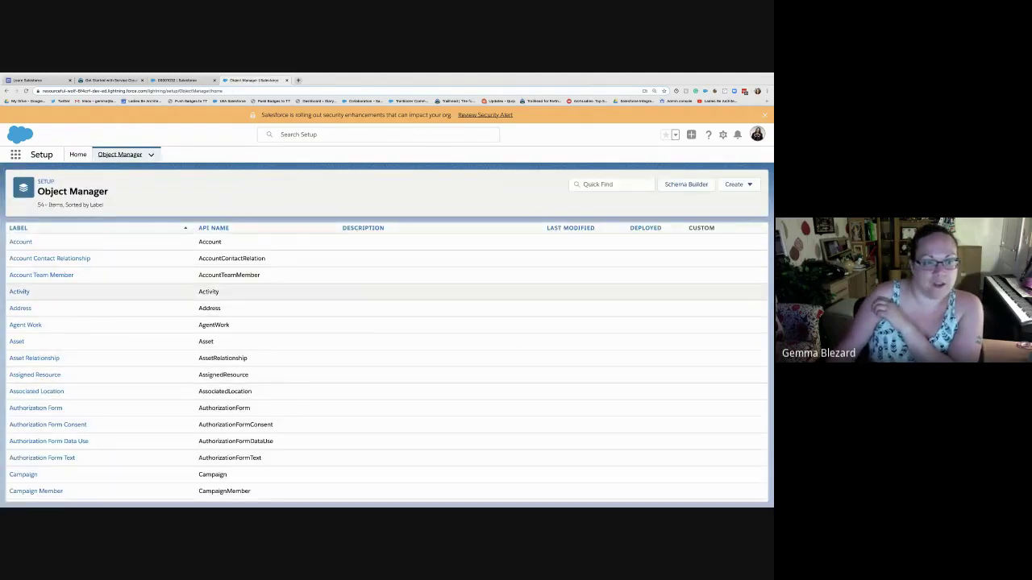
click(612, 185)
text(work)
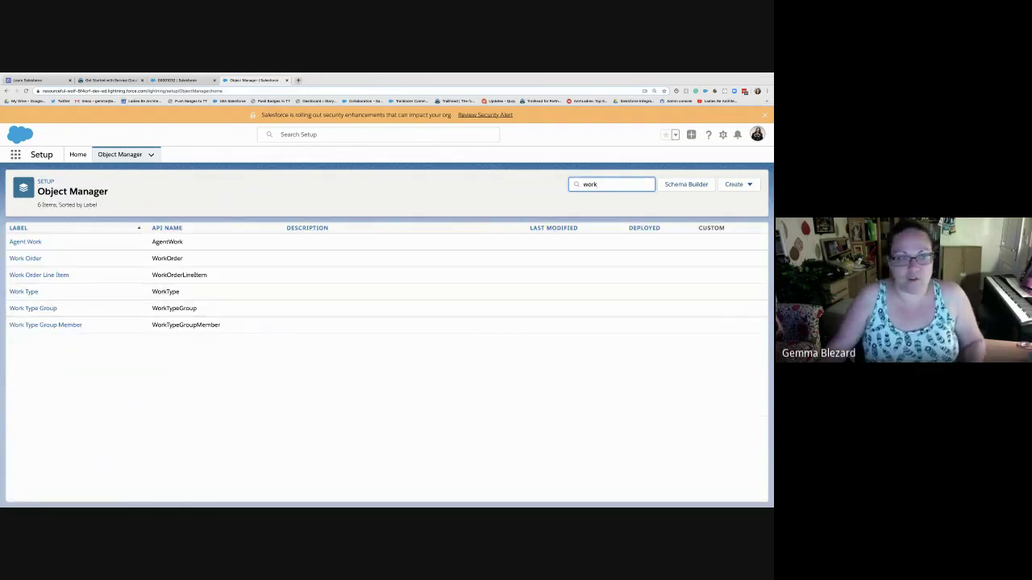
click(614, 261)
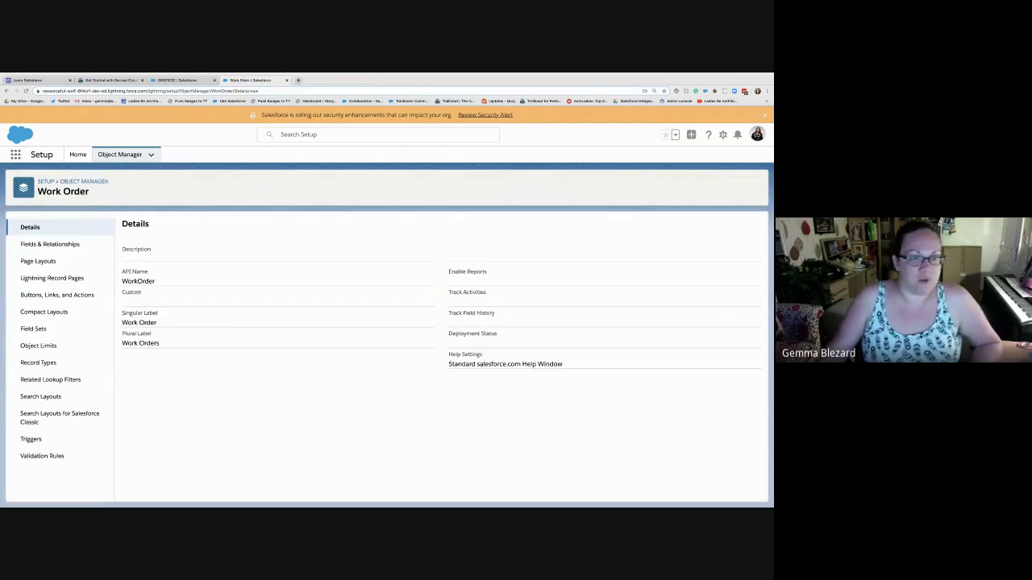
click(38, 261)
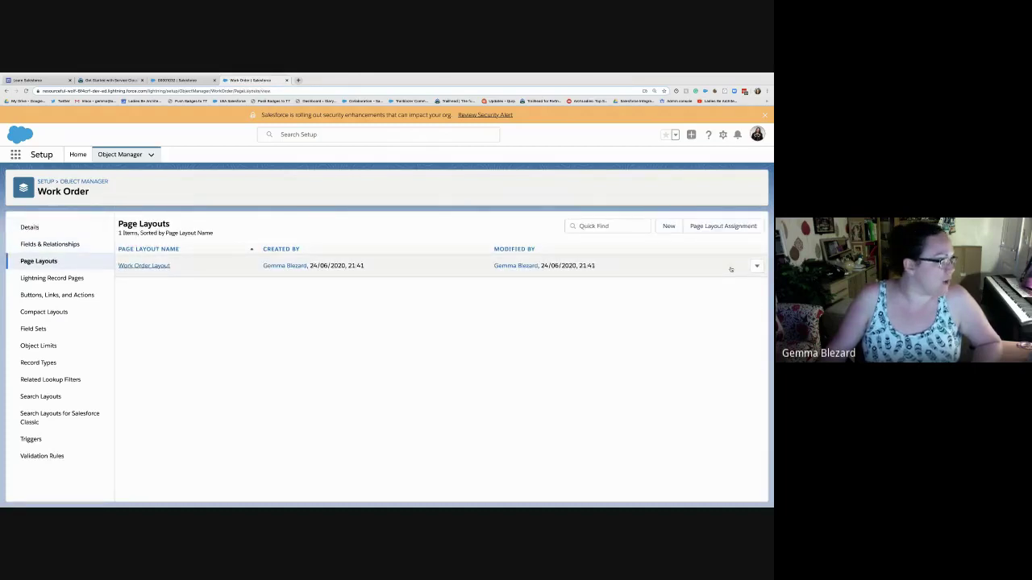
click(731, 270)
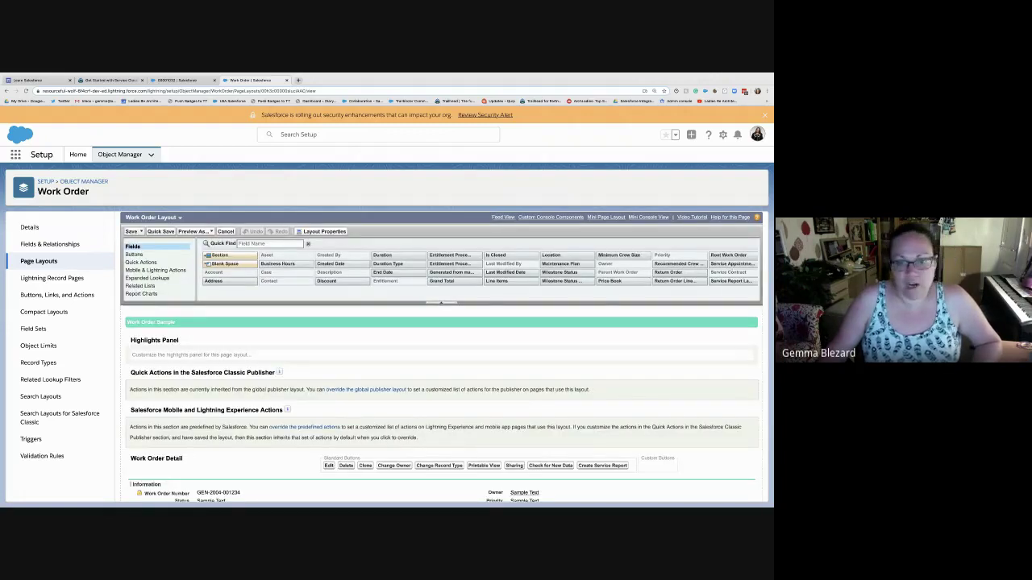
- Add the Duration field below Entitlement in the Information section and Work Type above Subject in the Description section of the layout
drag(390, 255, 480, 441)
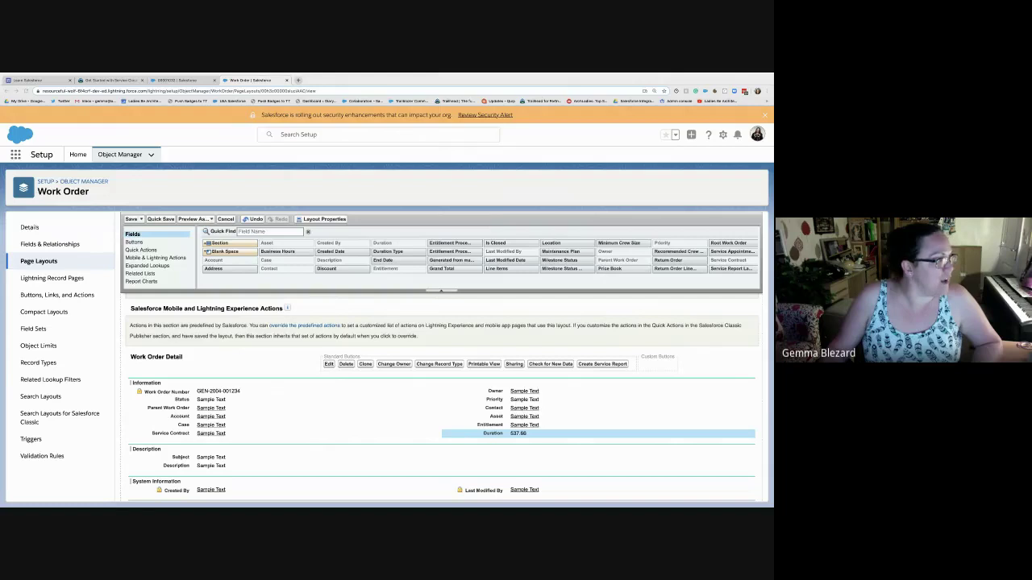
scroll(443, 395, down, 1)
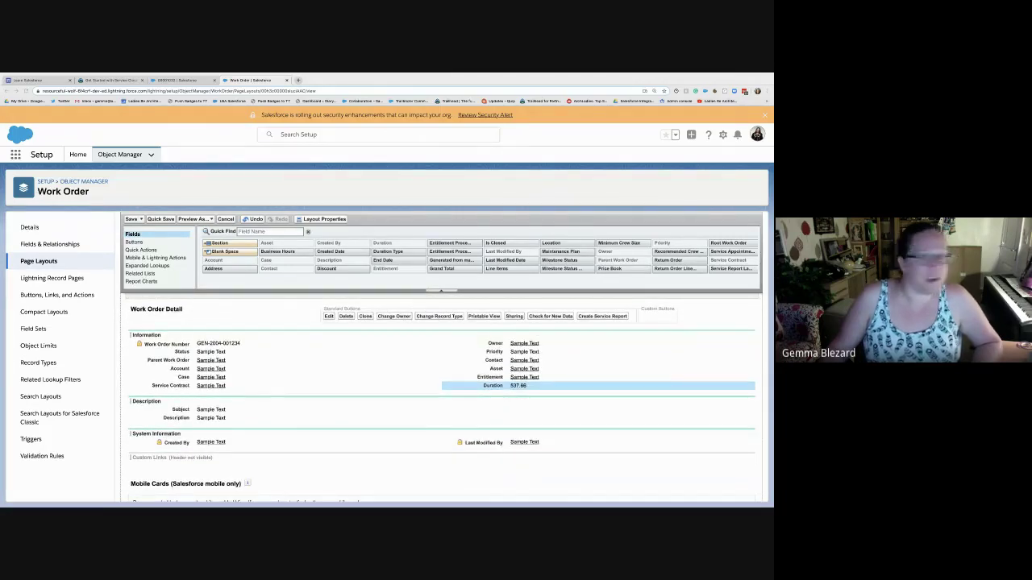
scroll(480, 256, right, 5)
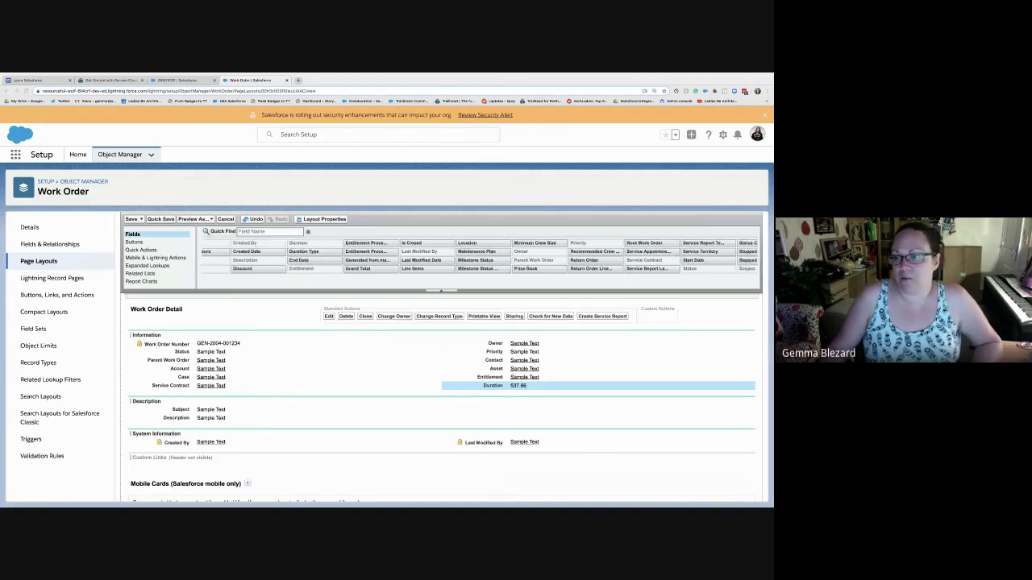
scroll(480, 256, right, 2)
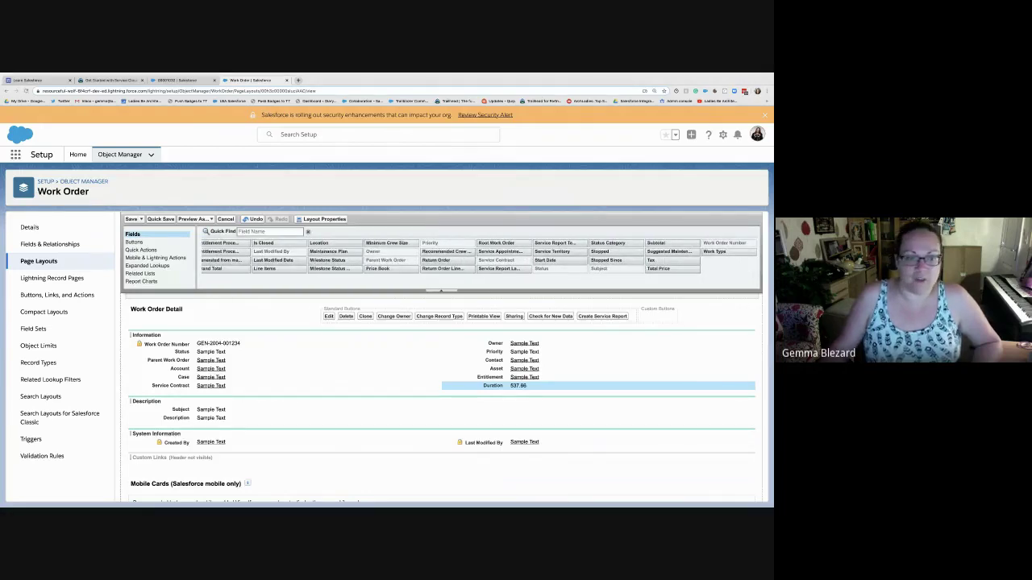
drag(715, 252, 537, 410)
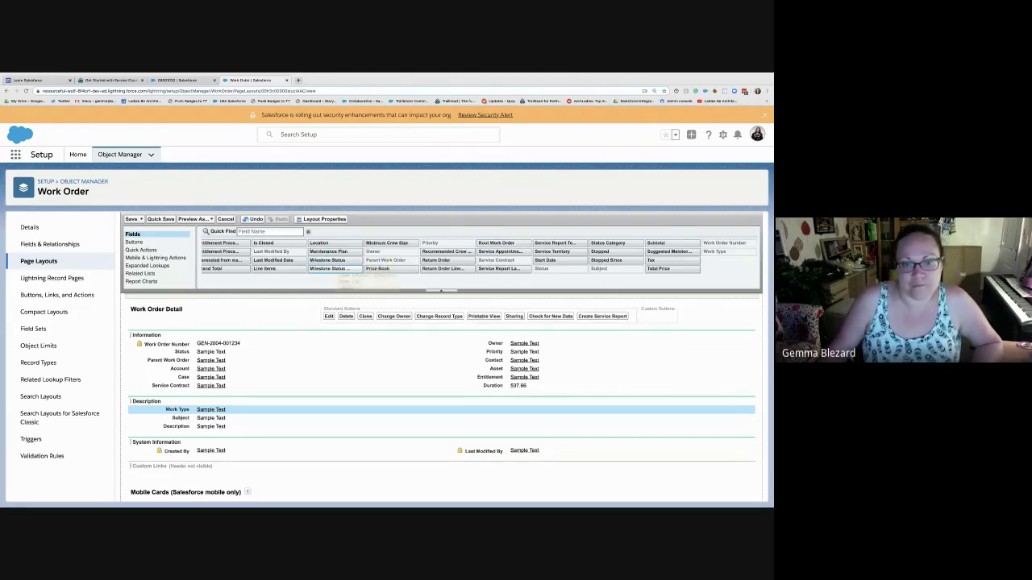
- Add the Milestone Status field between Work Type and Subject in the Description section, and save the page layout
drag(328, 260, 322, 426)
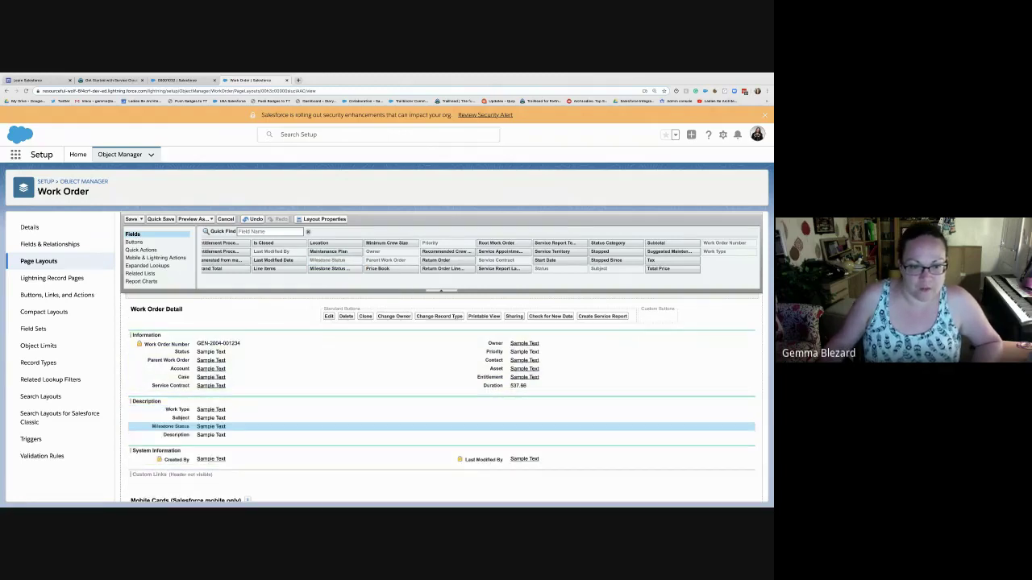
drag(247, 427, 211, 419)
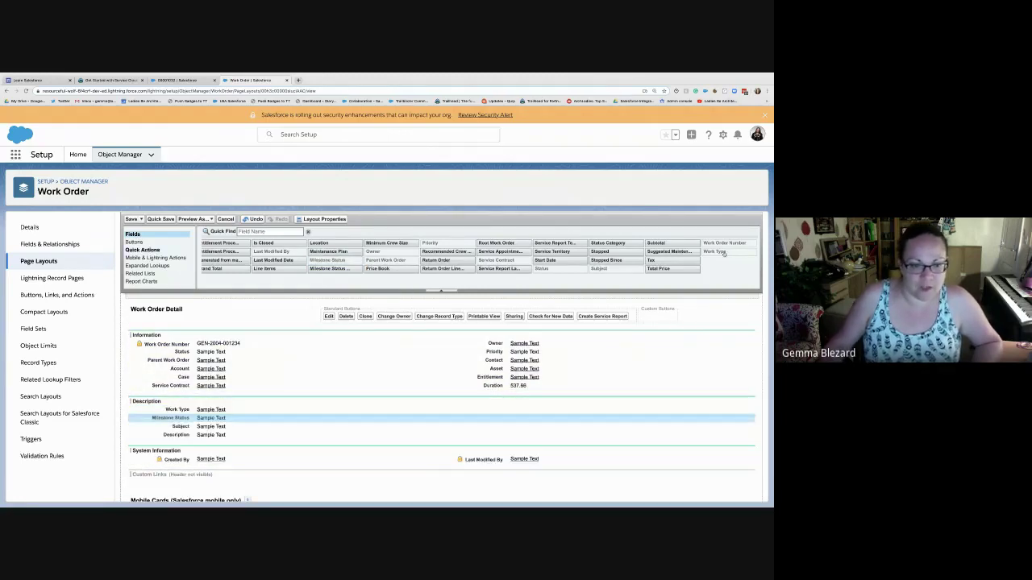
click(161, 220)
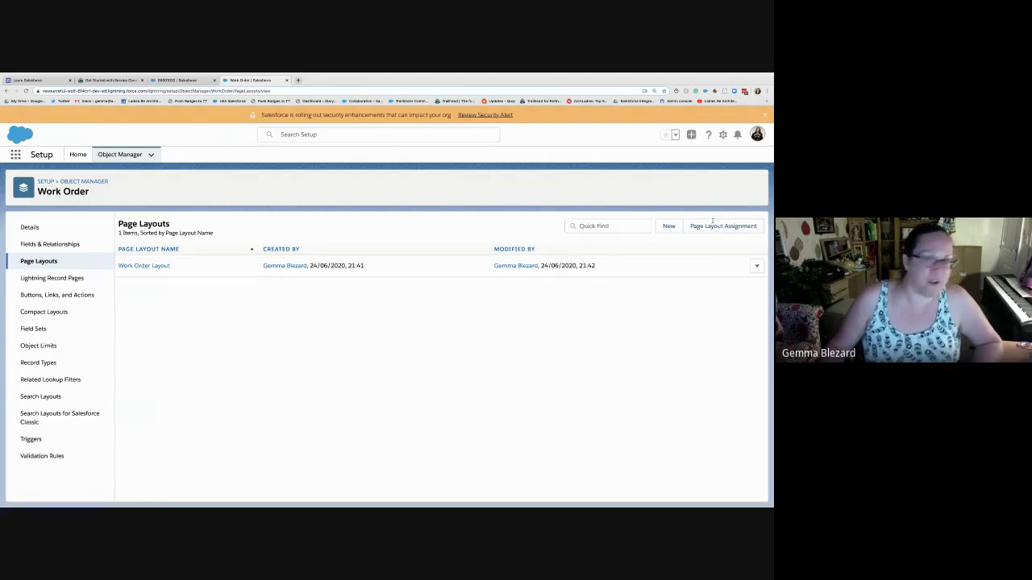
- Return to the Ursa Major Solar service console and open the Work Types list
click(184, 80)
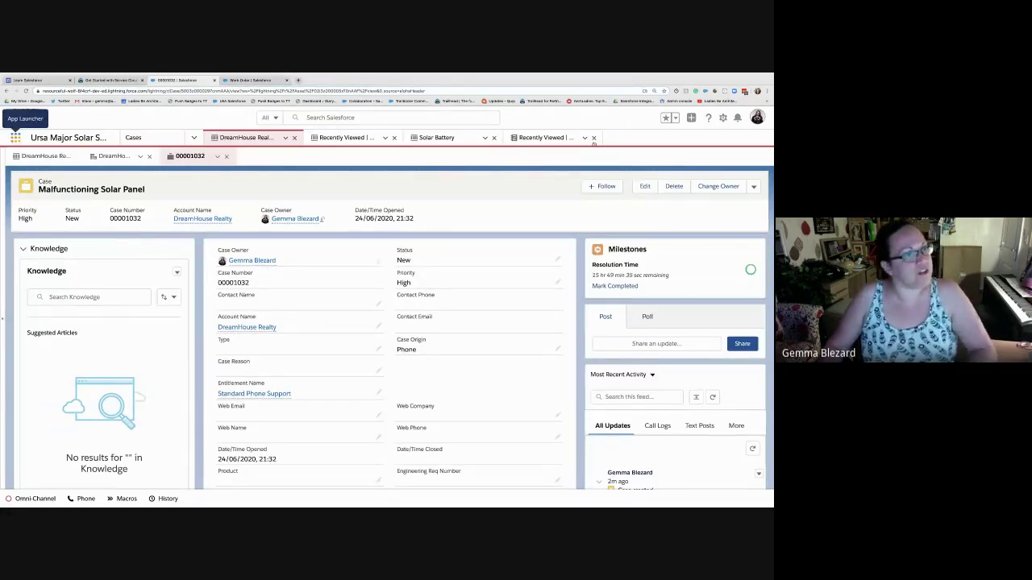
click(16, 138)
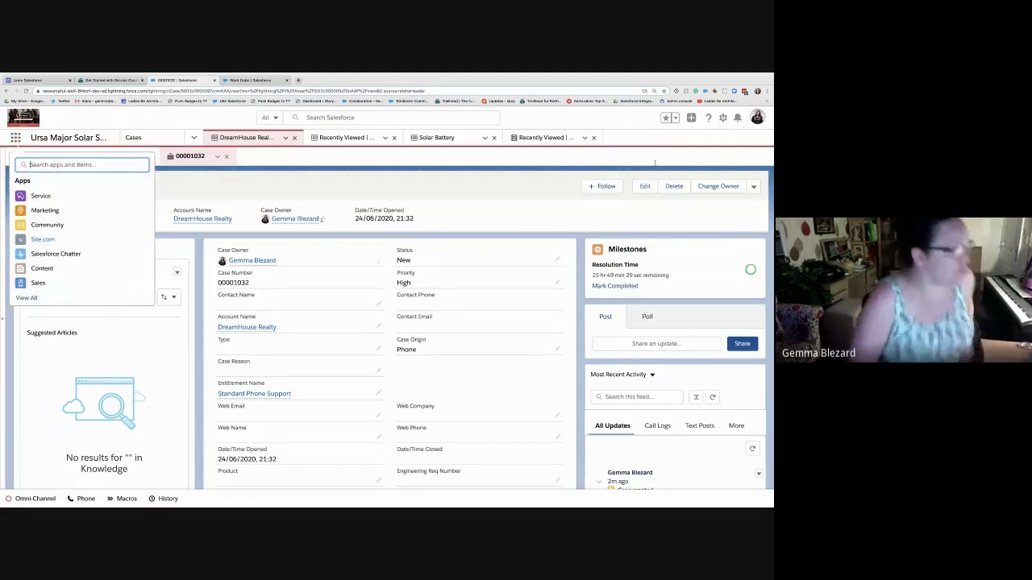
text(work typ)
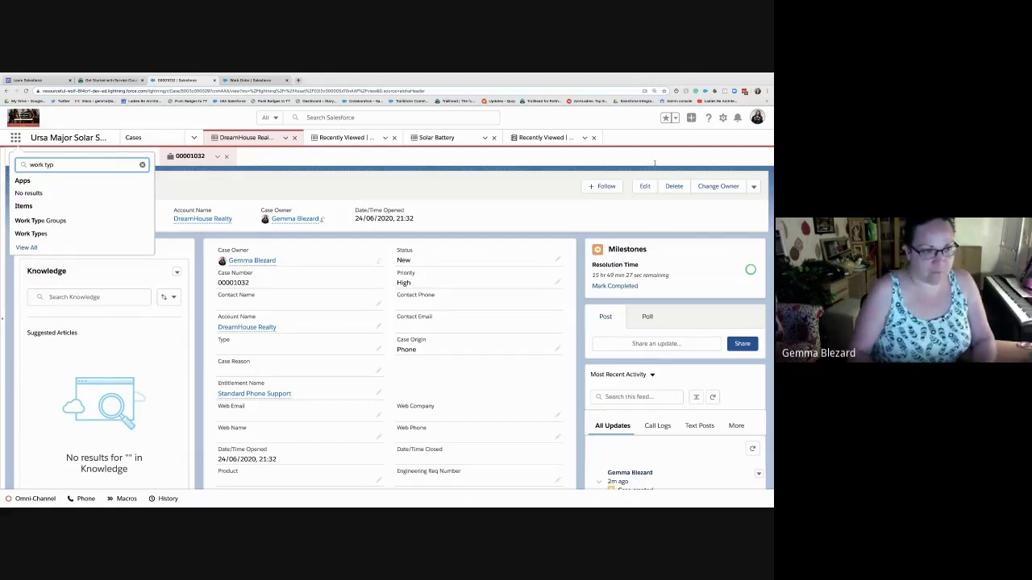
click(31, 234)
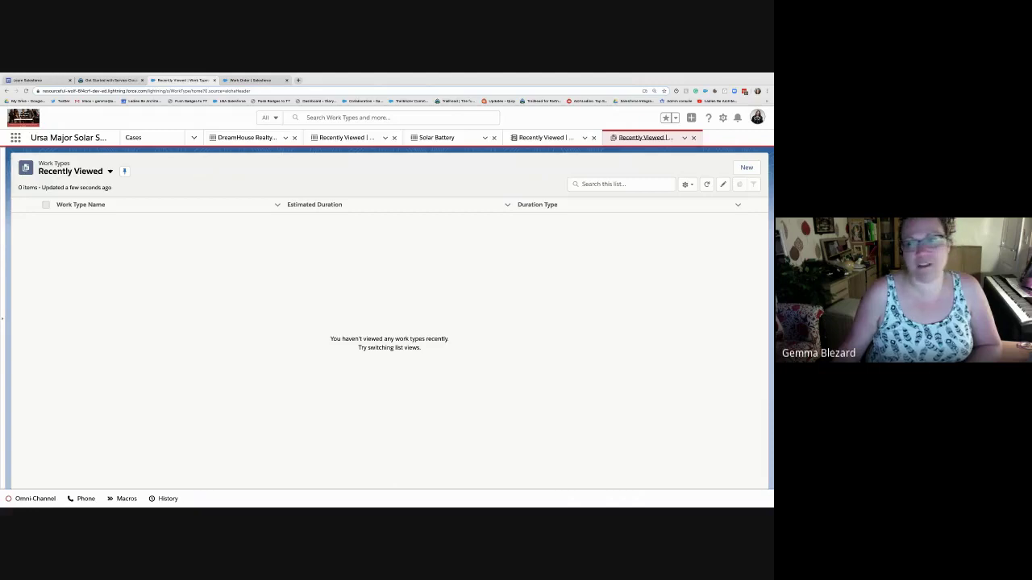
- Create and save a work type named Emergency Repairs with an estimated duration of 4 hours
click(747, 167)
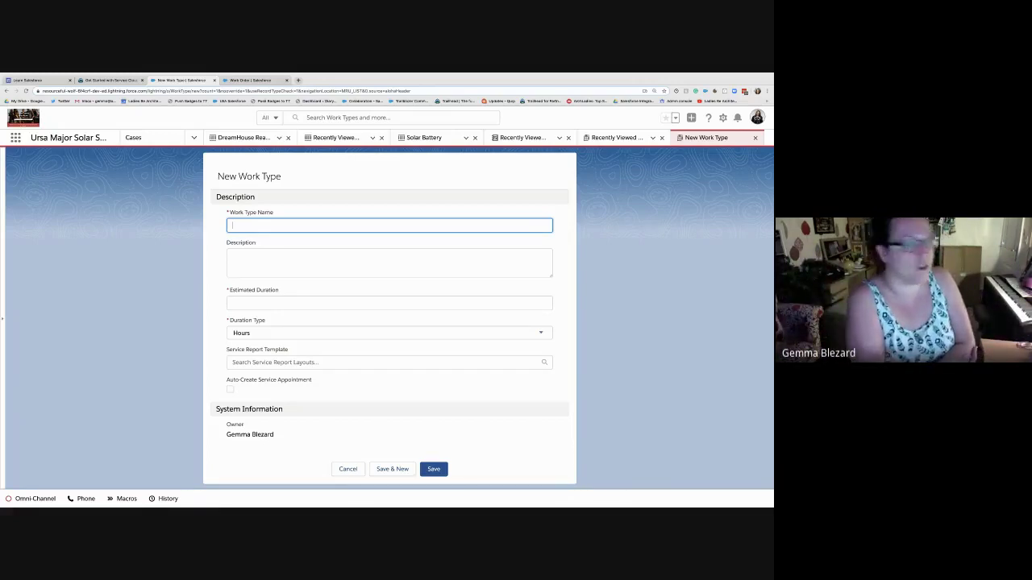
text(Em)
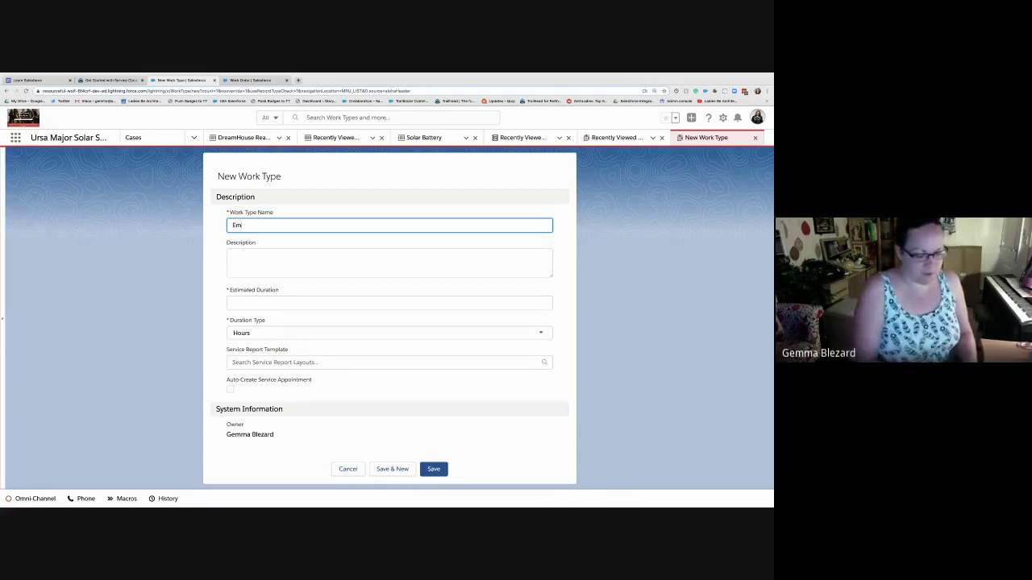
text(ergency Repairs)
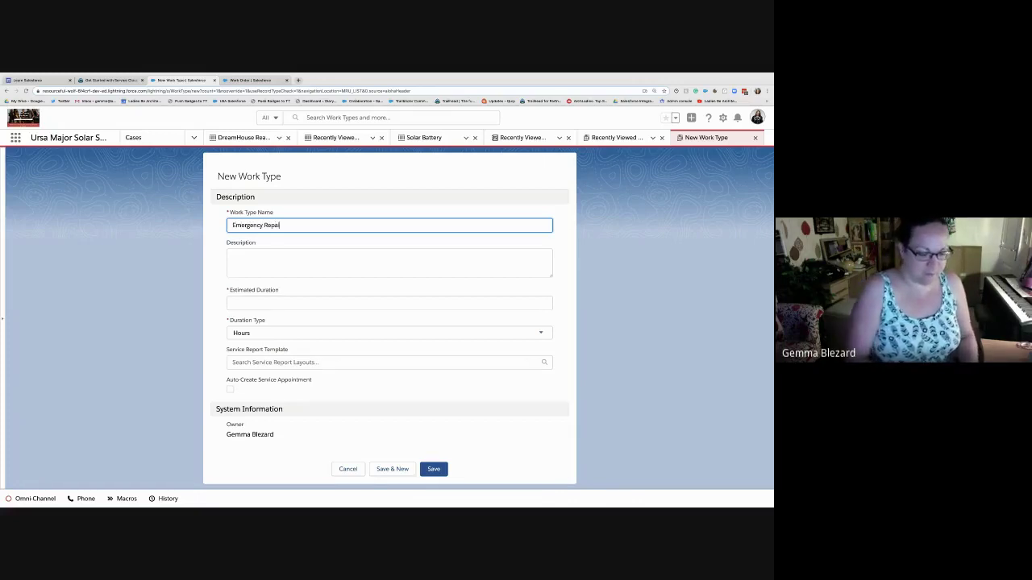
key(Tab)
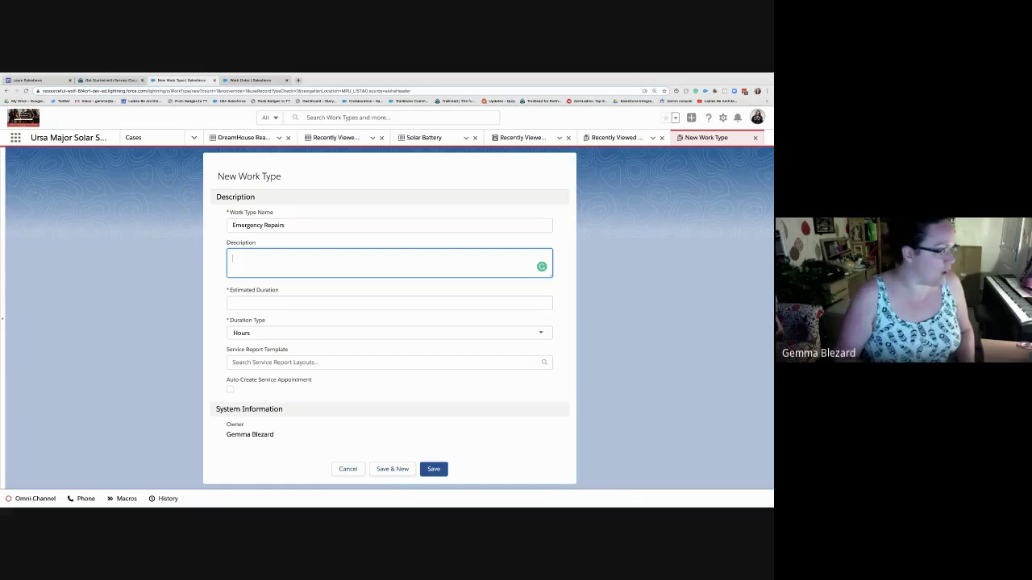
key(Tab)
text(4)
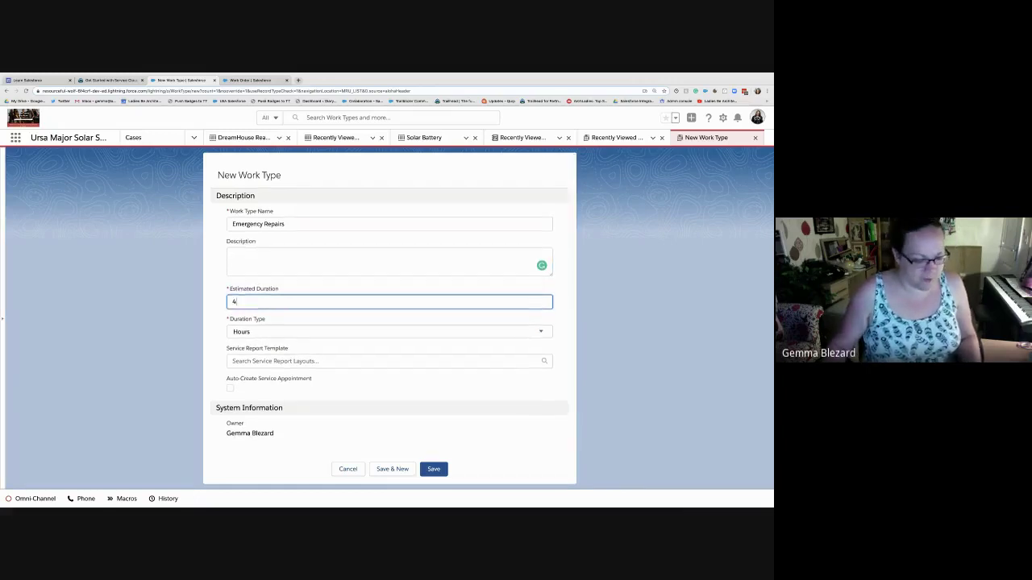
key(Tab)
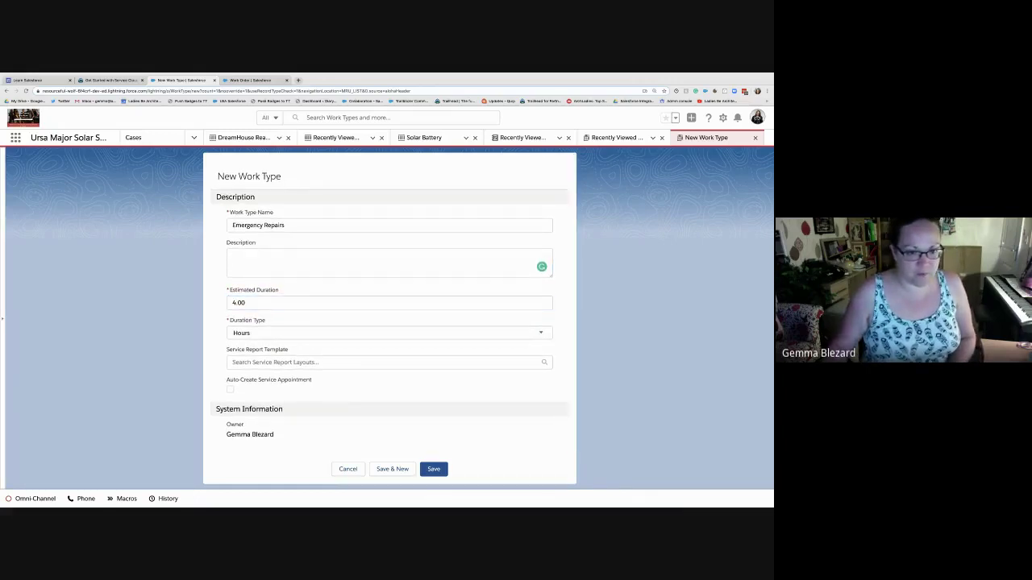
click(434, 470)
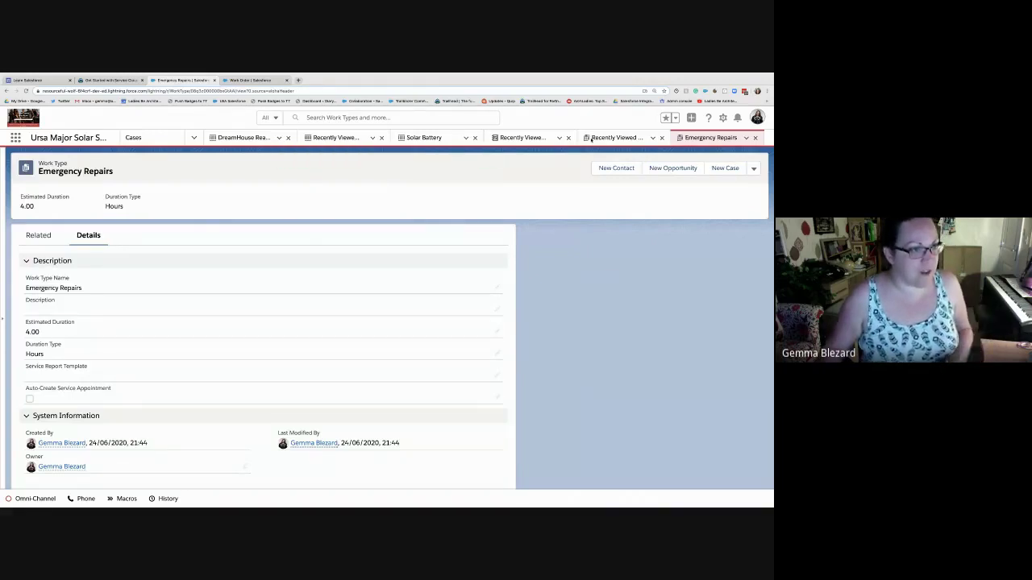
- Find Entitlements among the app items and open the entitlements list
click(15, 138)
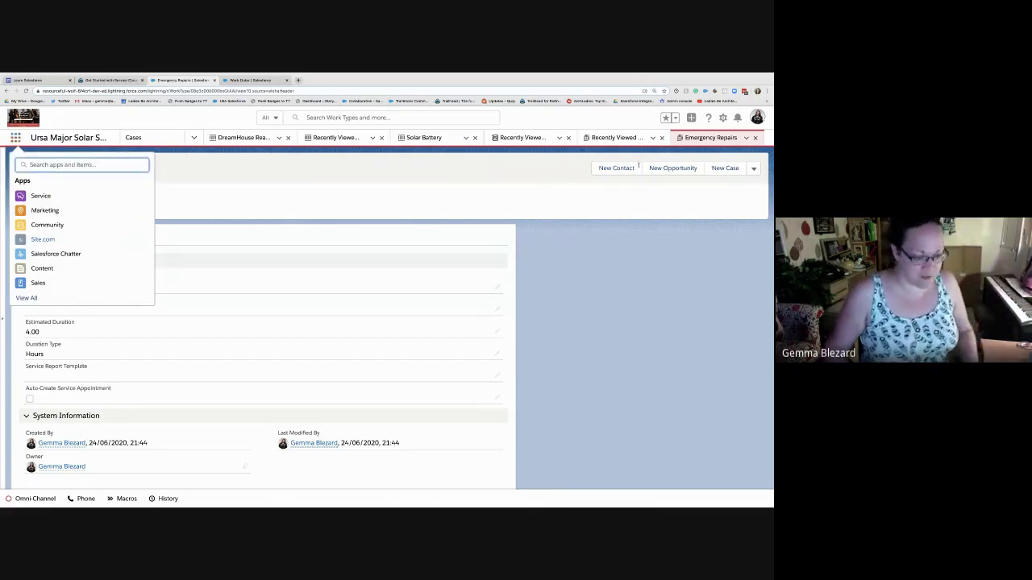
text(entitl)
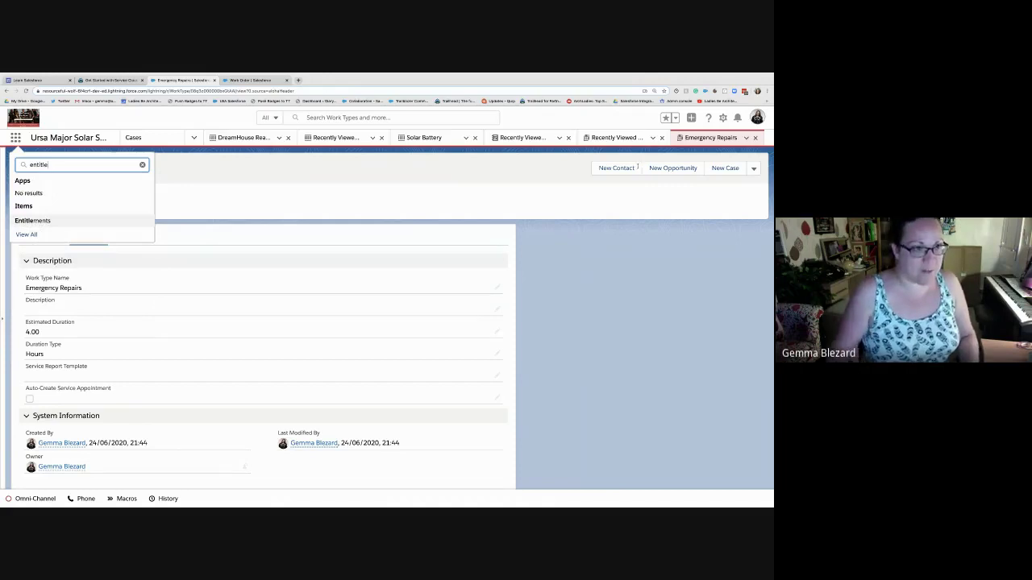
text(e)
key(Return)
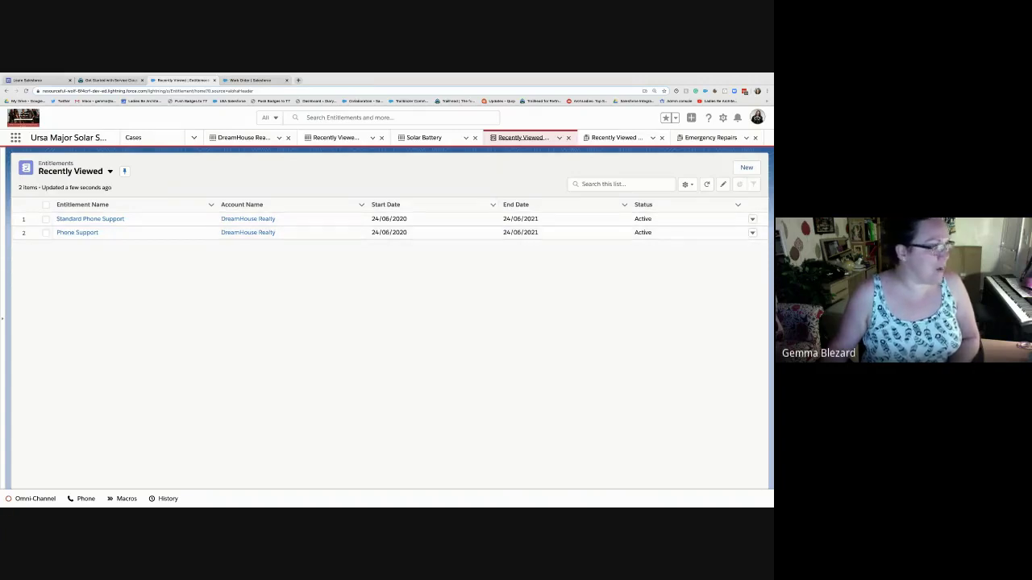
- Start a new entitlement named Emergency Repairs with type --None-- for the DreamHouse Realty account
click(746, 167)
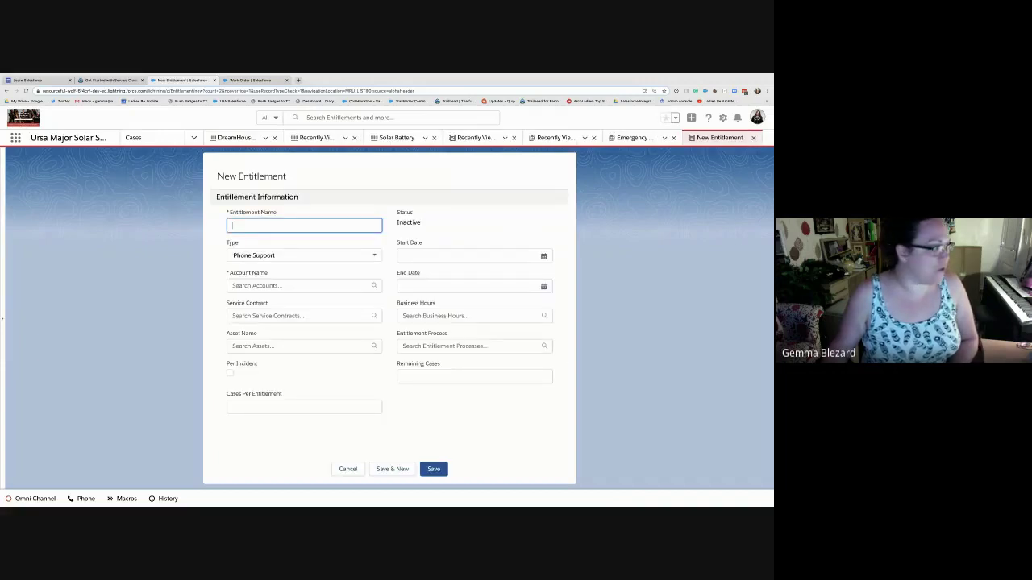
text(E)
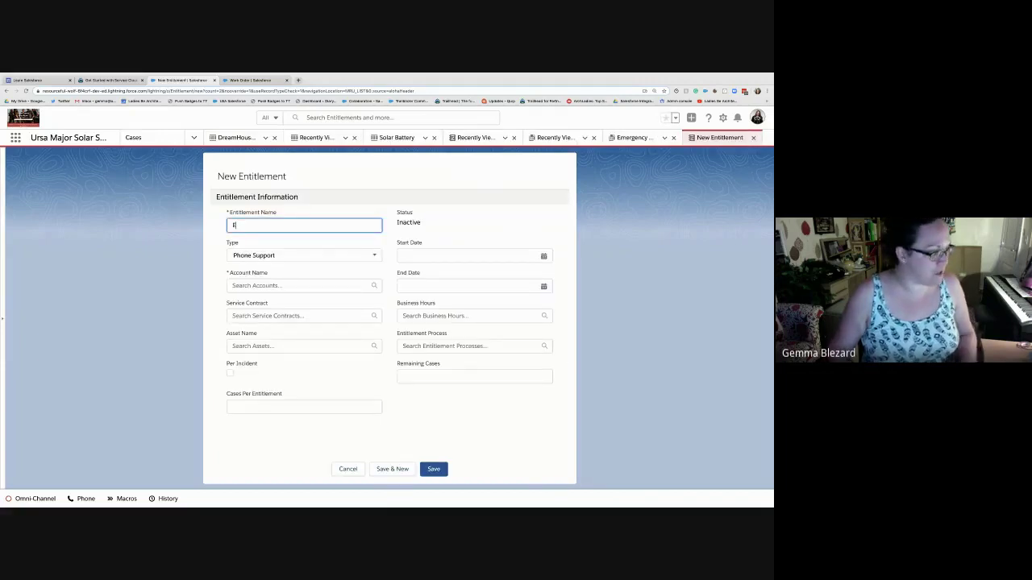
text(a)
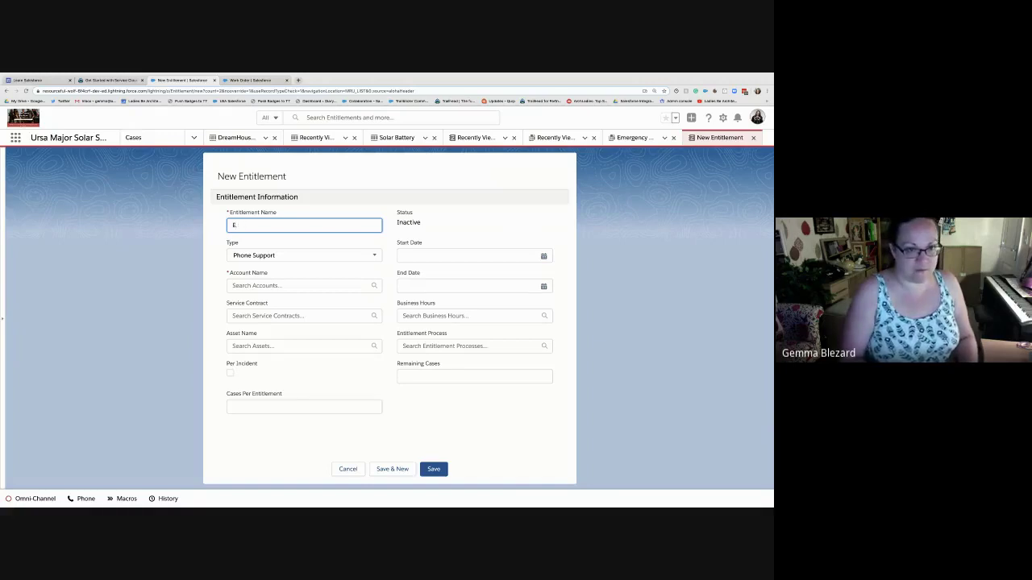
text(mergency Re)
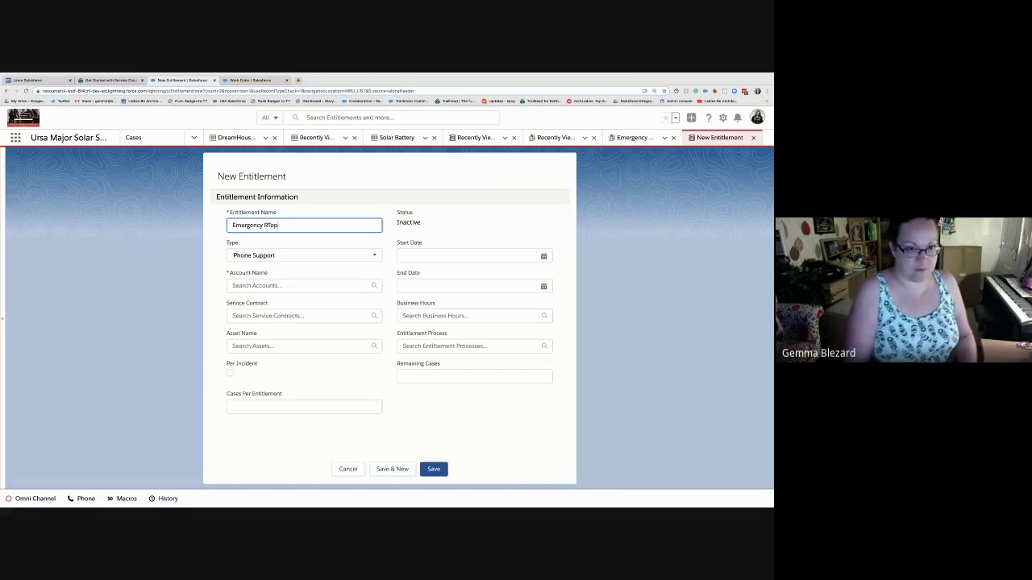
text(pairs)
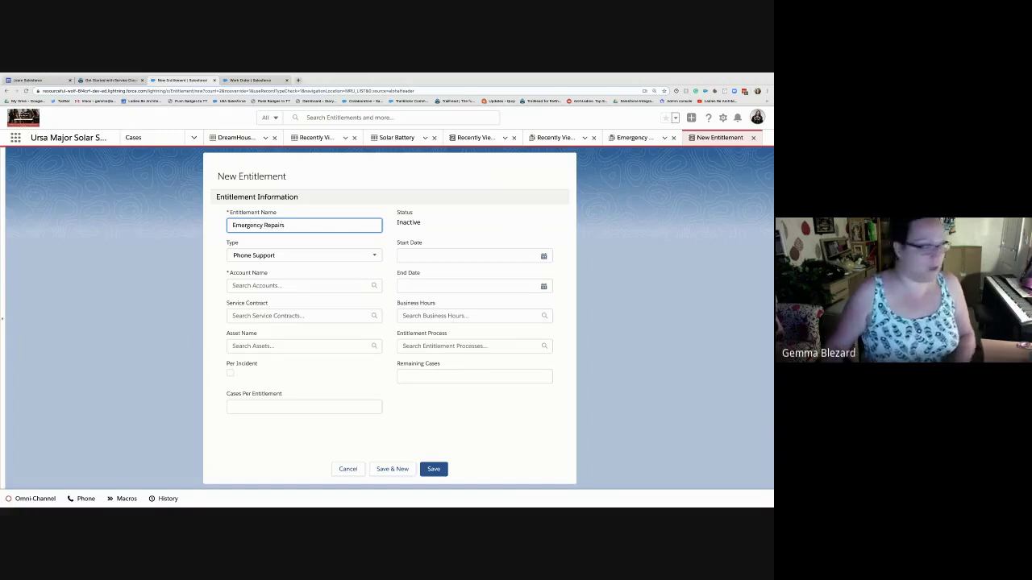
click(304, 255)
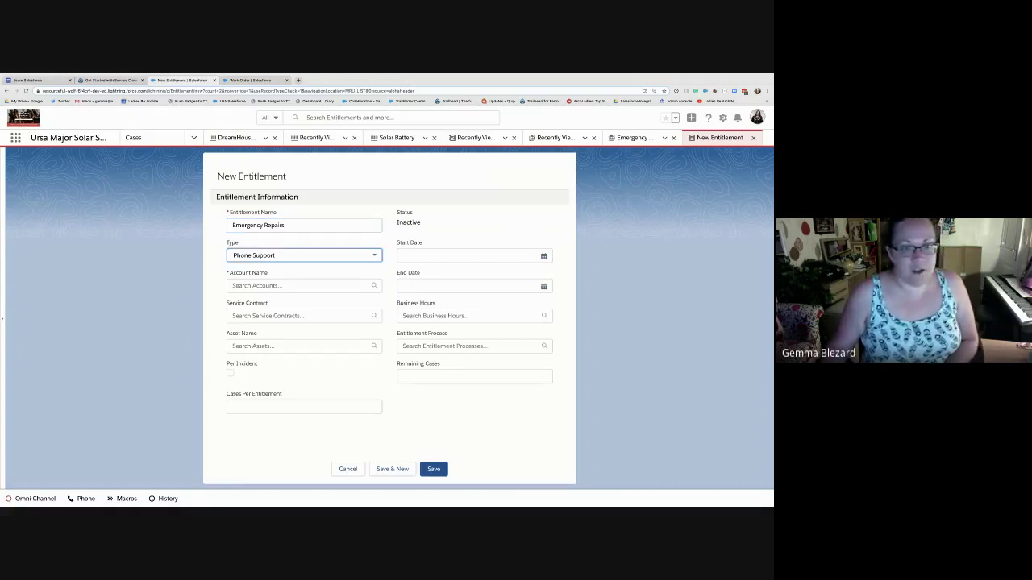
click(251, 275)
key(Tab)
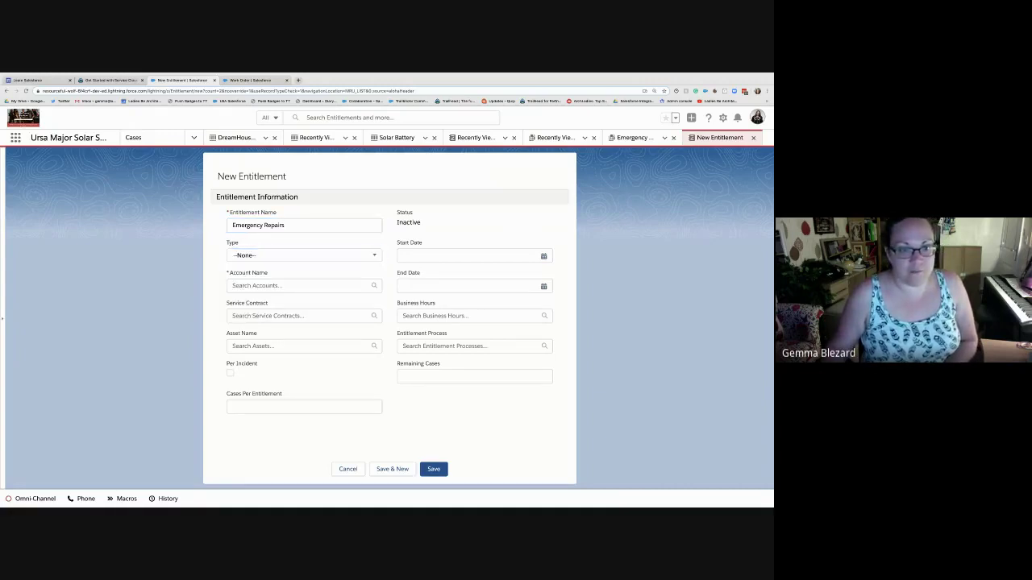
click(298, 286)
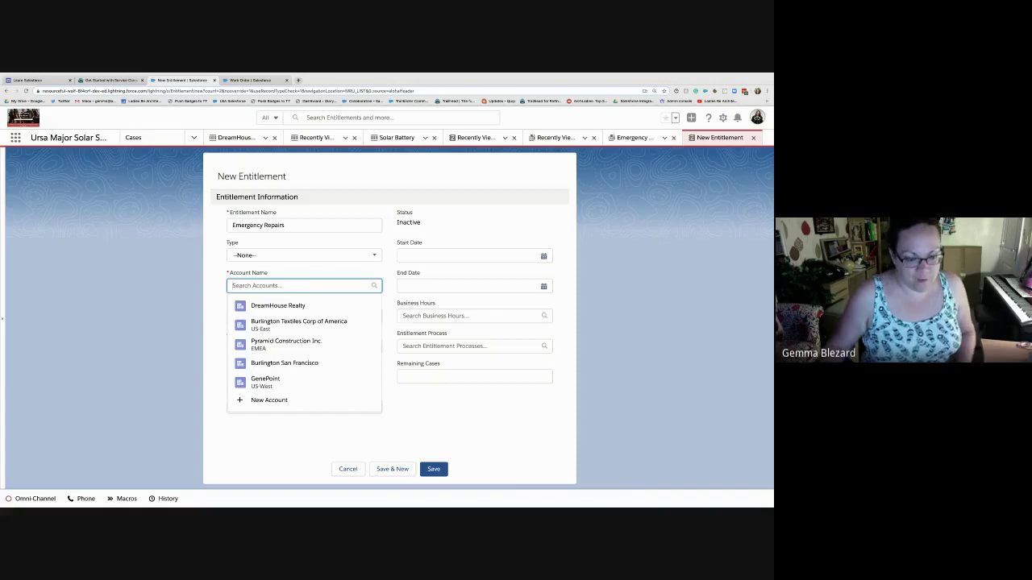
click(278, 306)
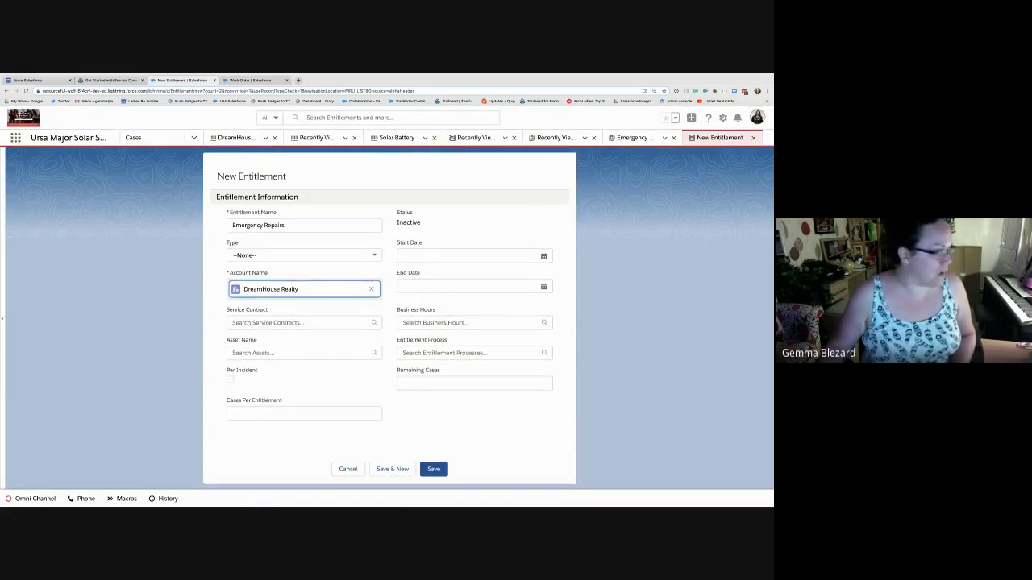
- Set the entitlement's start date to 24/06/2020 and end date to 24/06/2021, and save it
click(467, 256)
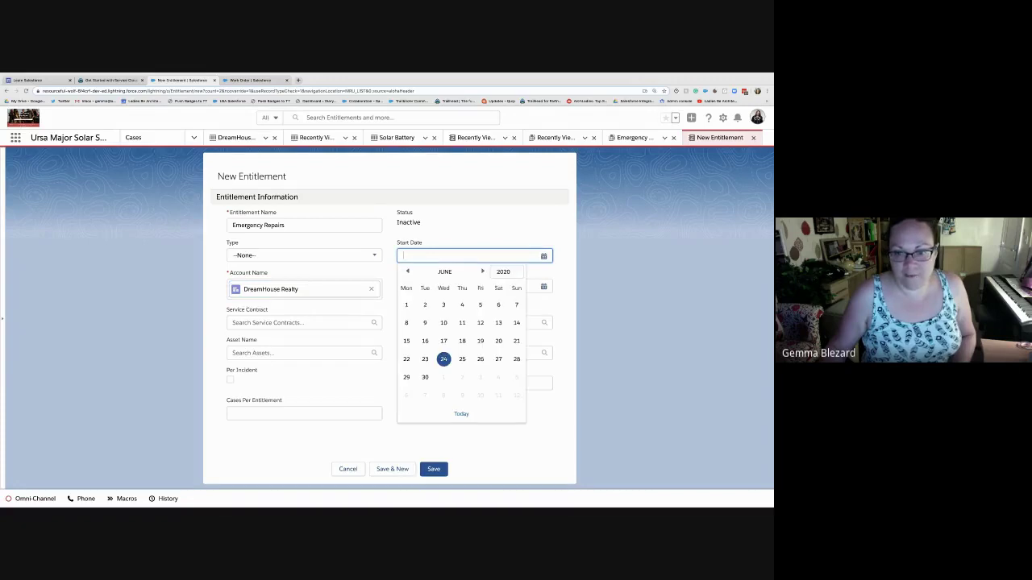
click(461, 414)
click(468, 286)
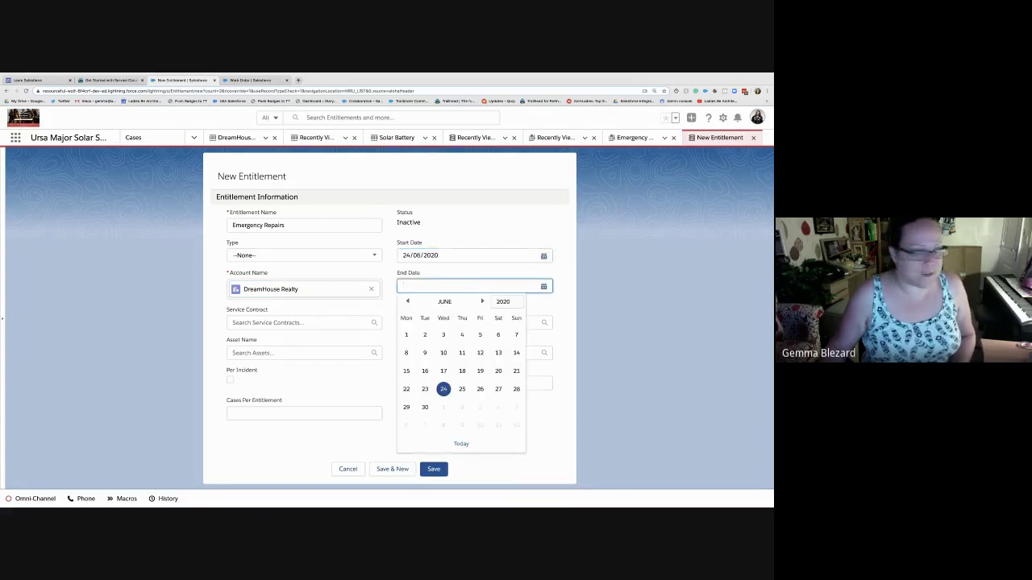
text(24/06/2021)
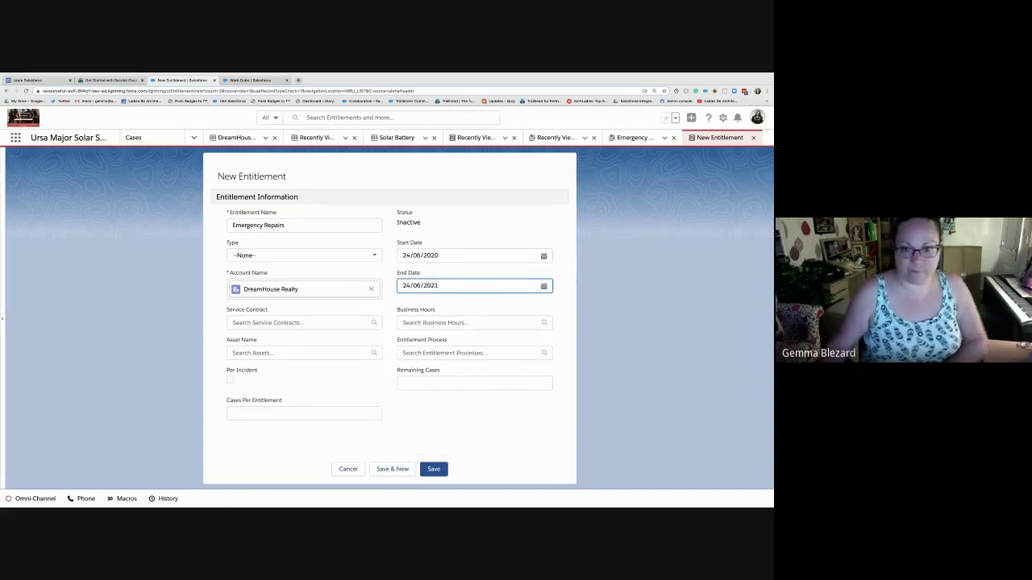
key(Tab)
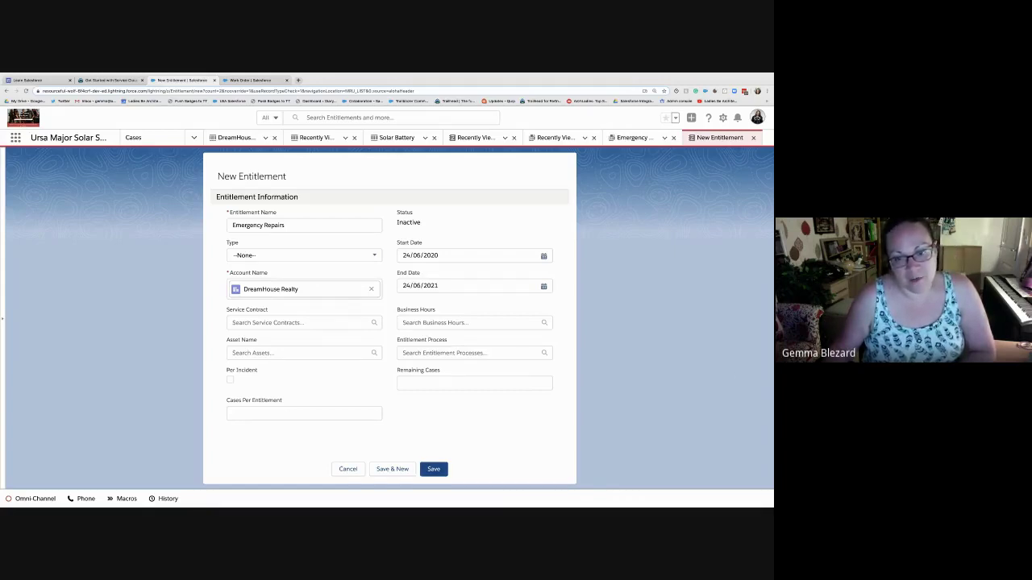
click(433, 468)
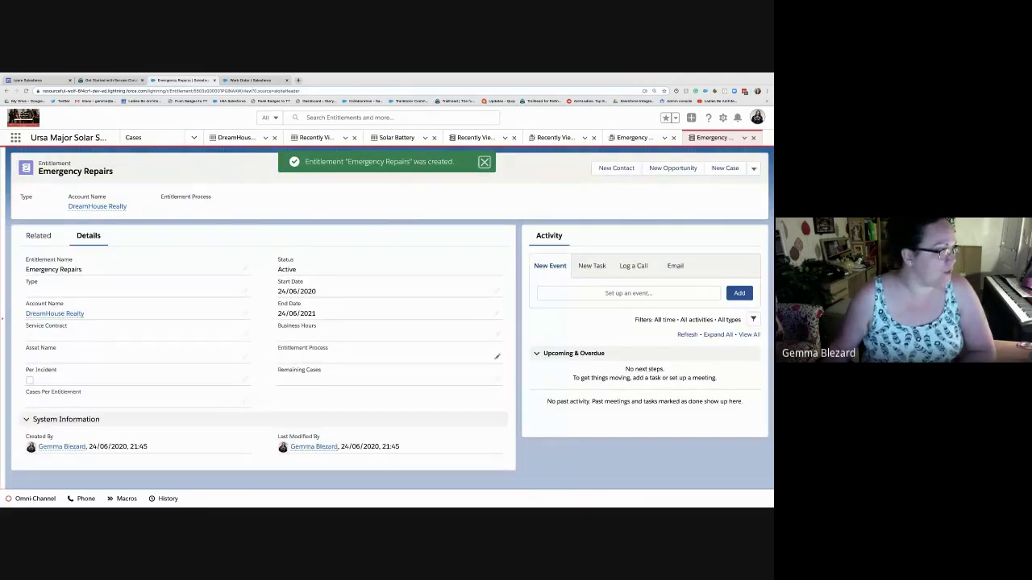
- Return to Setup, find Entitlement Processes by searching for "entitl", and begin a new entitlement process
click(252, 81)
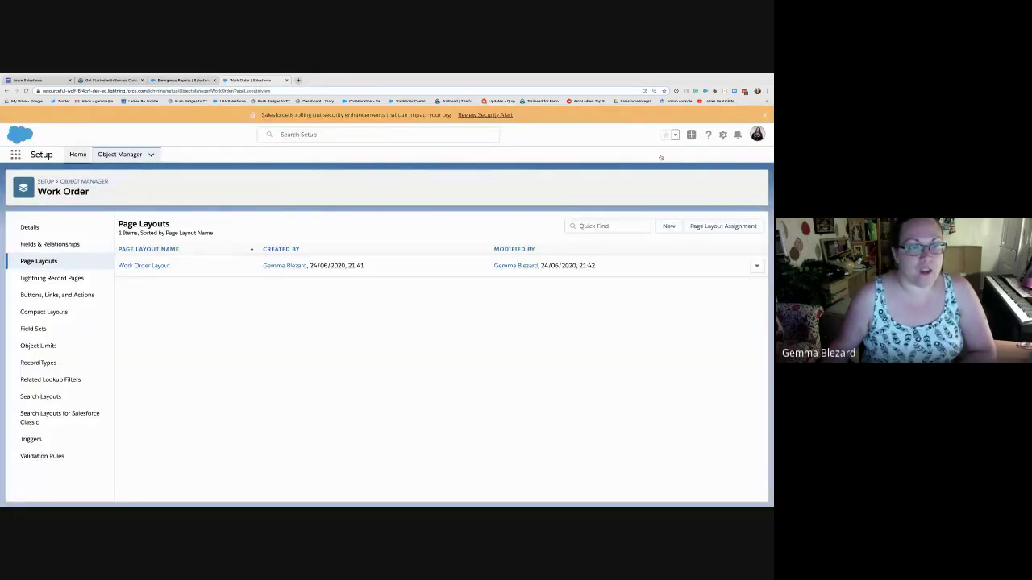
click(78, 155)
drag(50, 180, 20, 178)
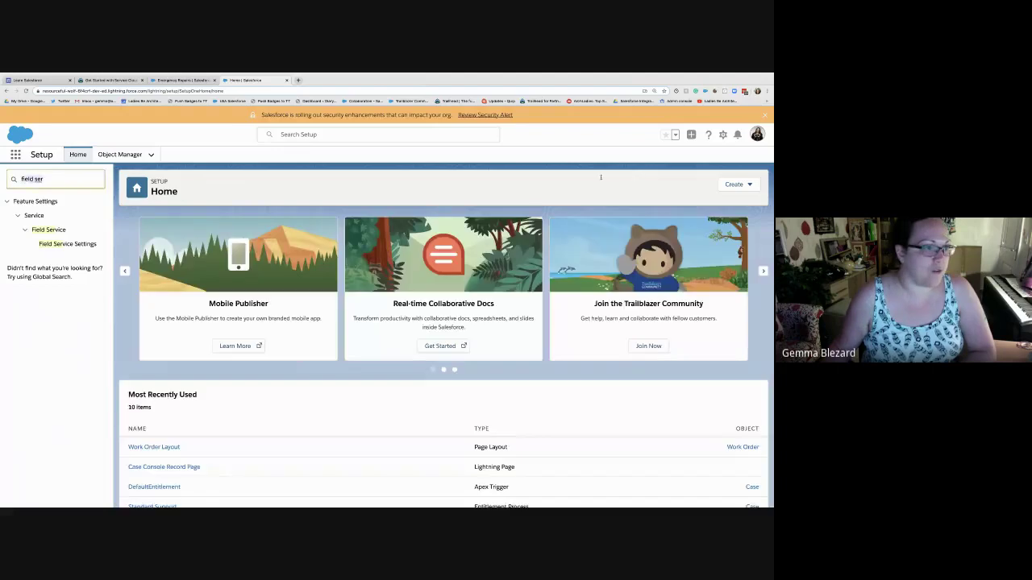
key(BackSpace)
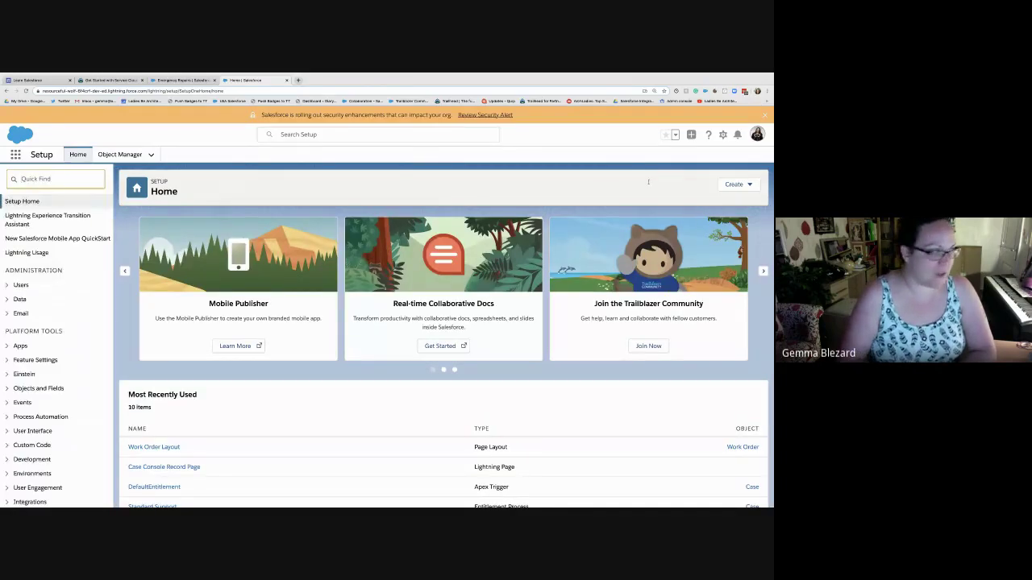
text(entitl)
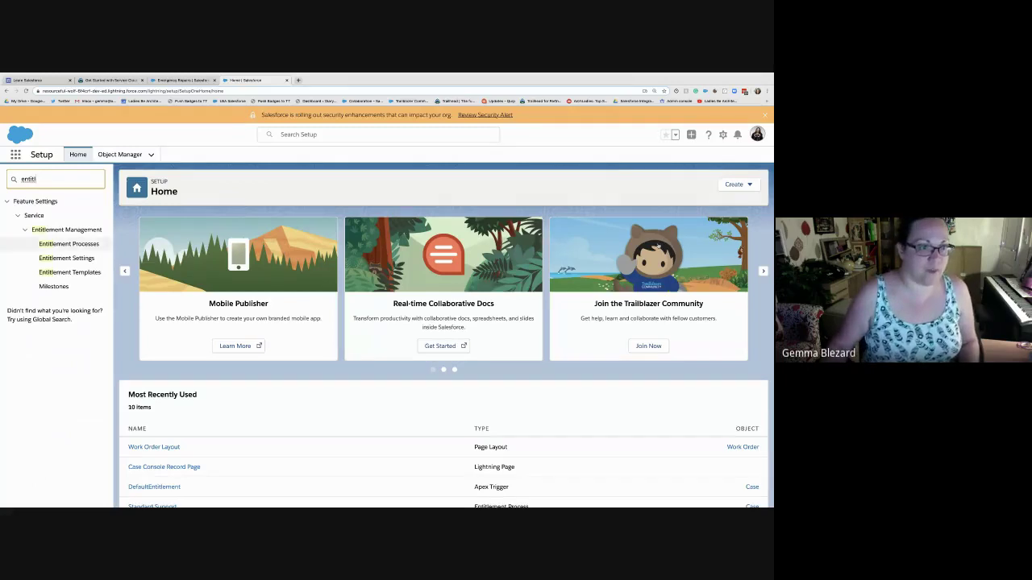
click(68, 243)
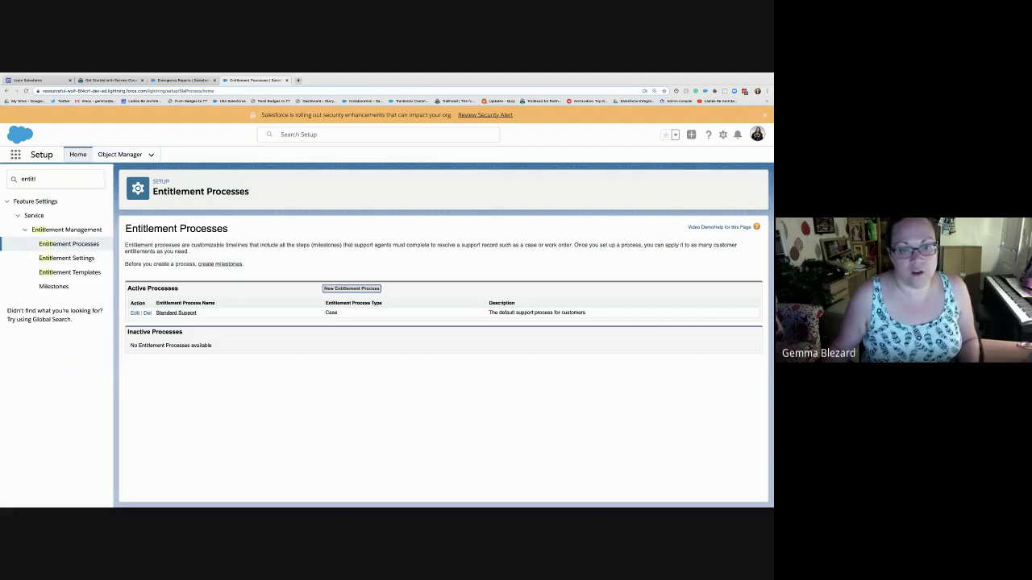
click(351, 288)
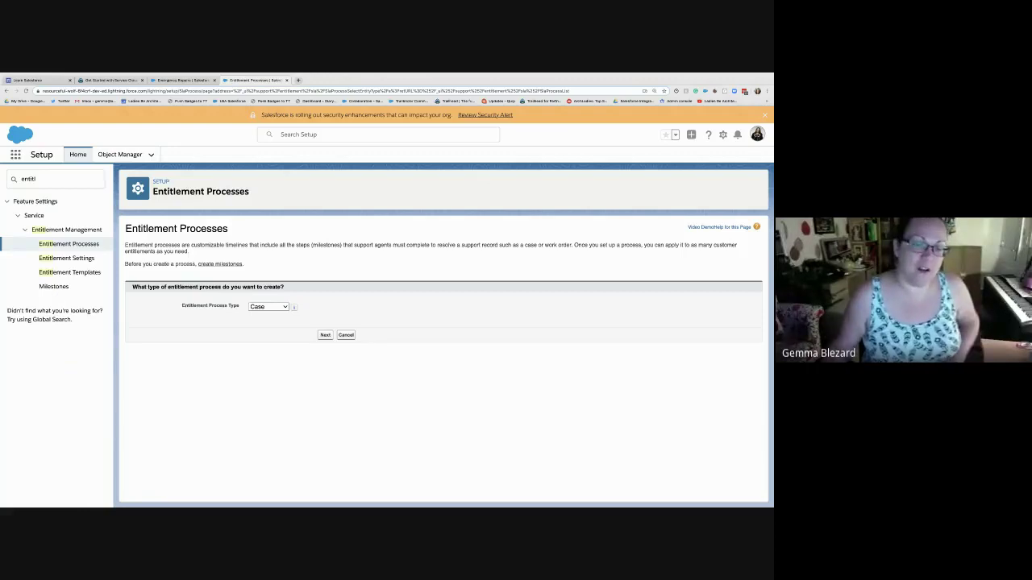
click(269, 315)
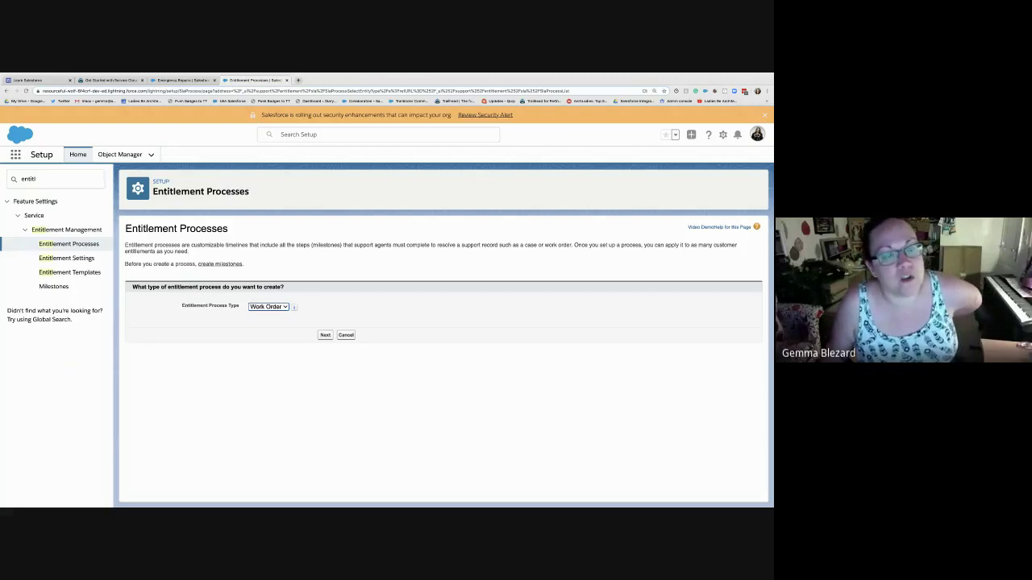
click(325, 336)
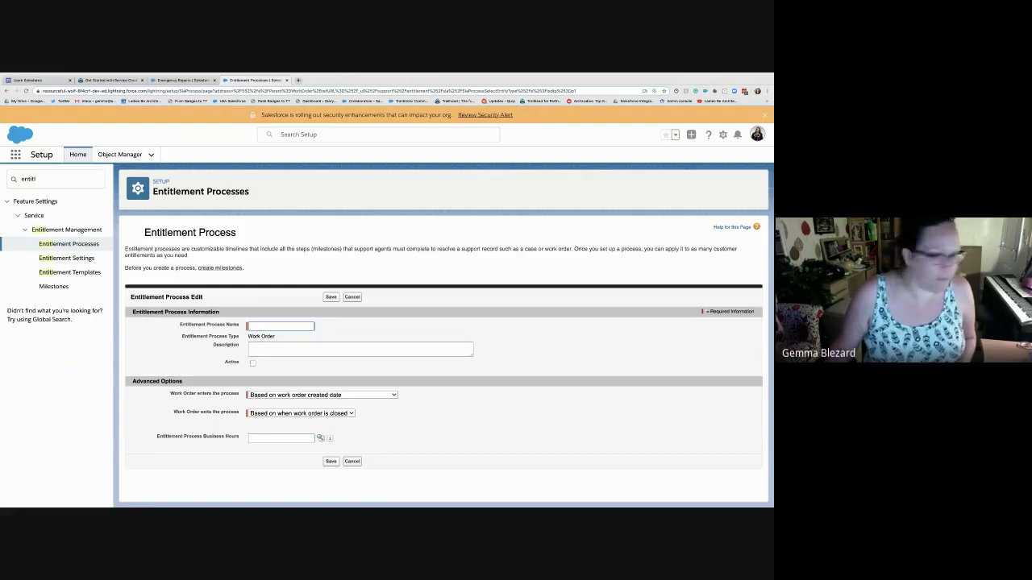
text(Wor)
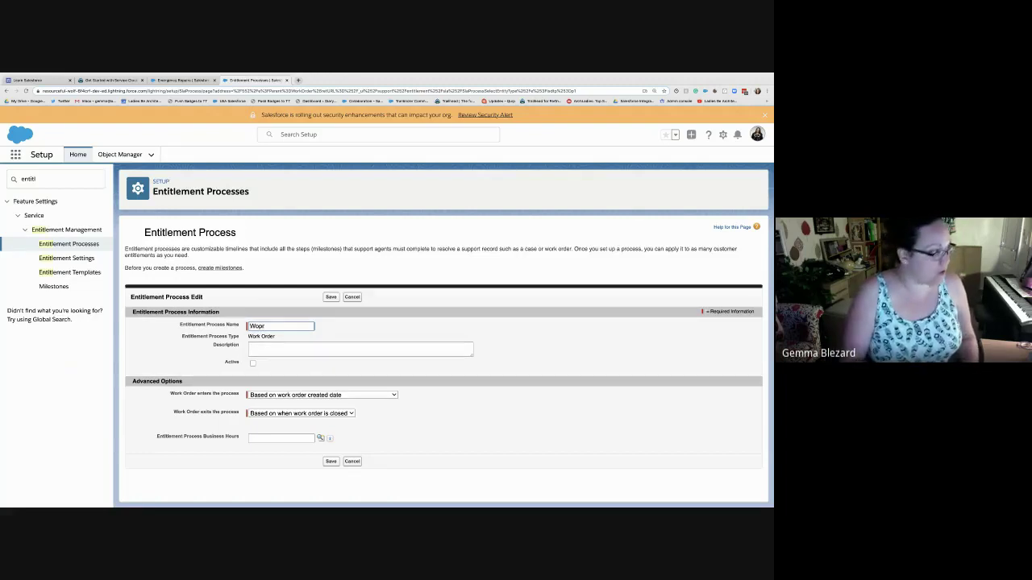
key(BackSpace)
key(BackSpace)
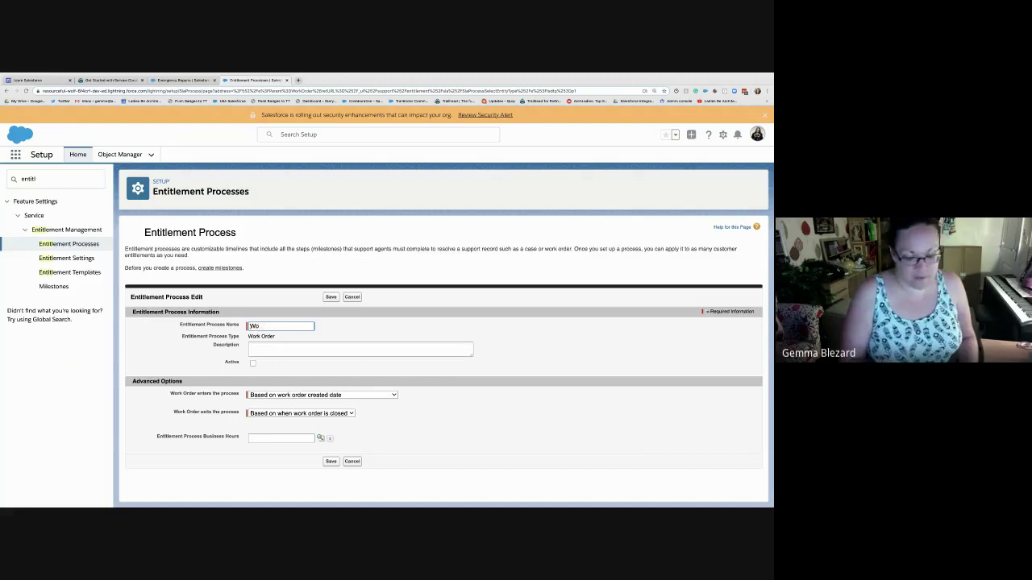
text(Emge)
key(BackSpace)
key(BackSpace)
key(BackSpace)
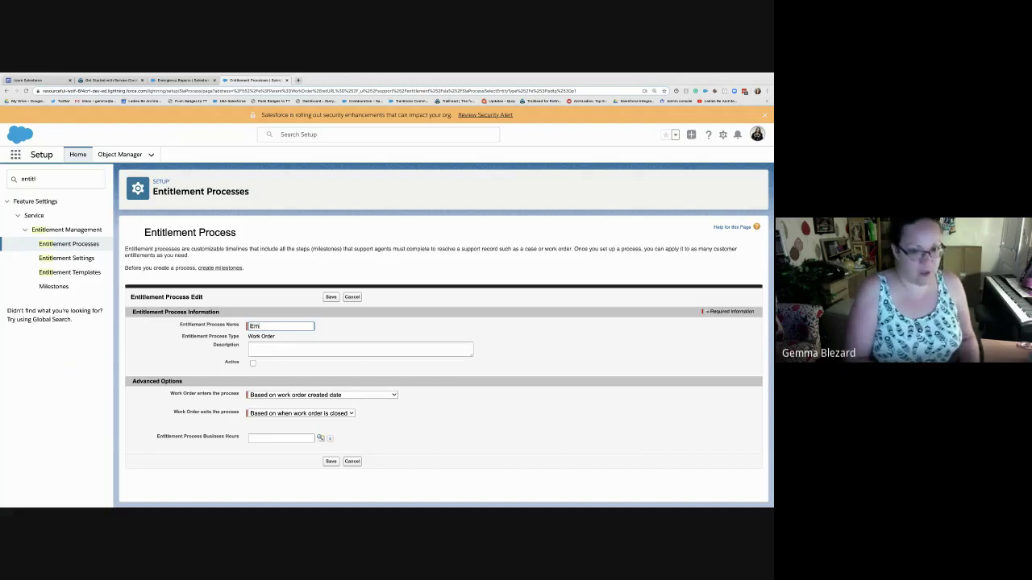
text(mregency)
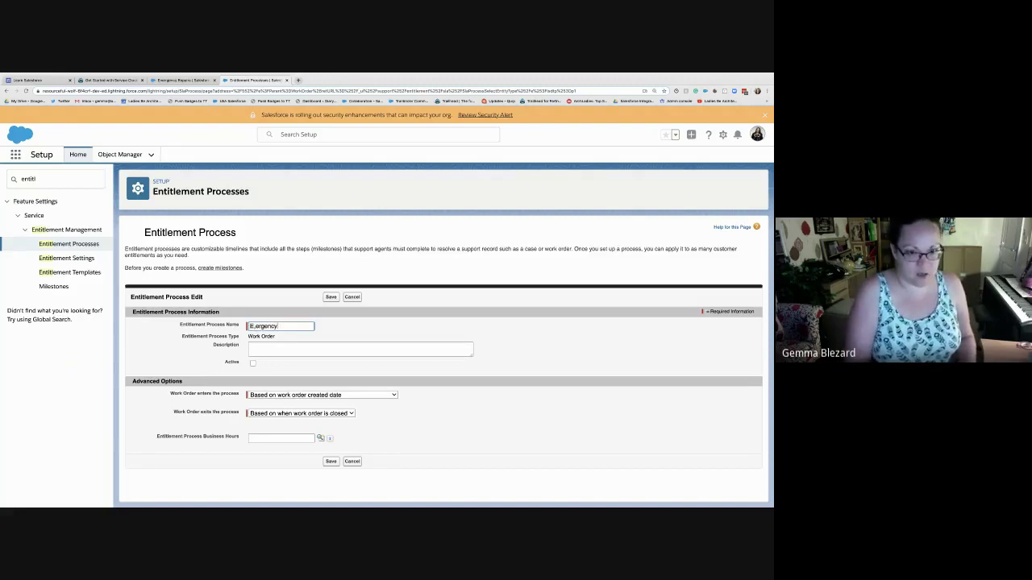
key(BackSpace)
key(BackSpace)
key(BackSpace)
key(BackSpace)
key(BackSpace)
key(BackSpace)
key(BackSpace)
key(BackSpace)
text(merge)
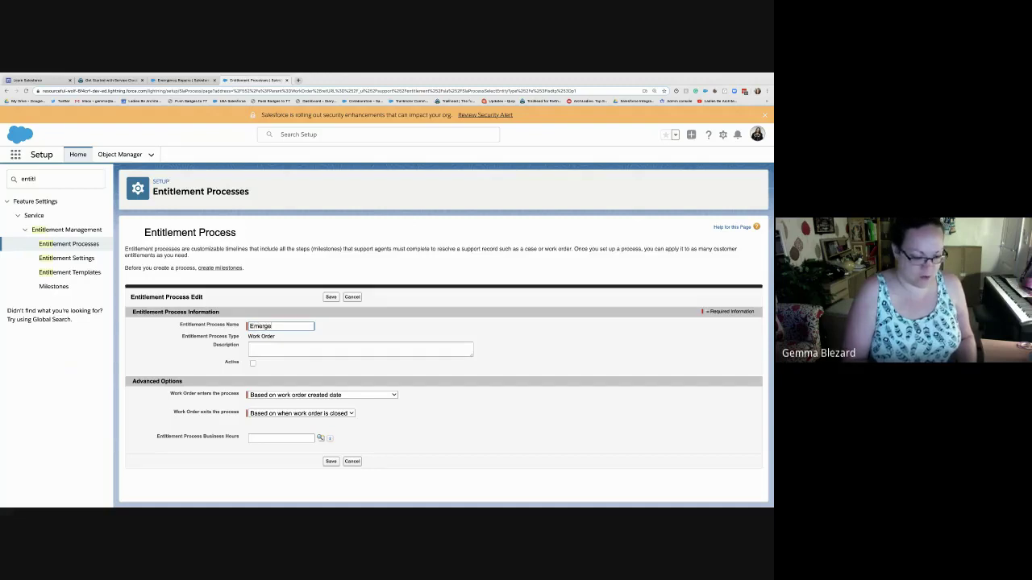
text(ncy Repairs)
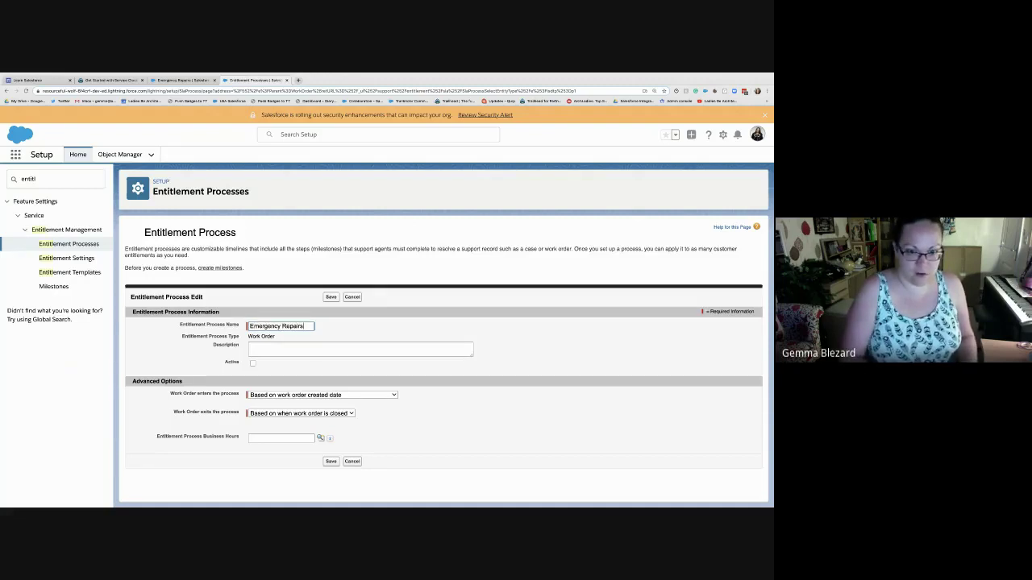
key(Tab)
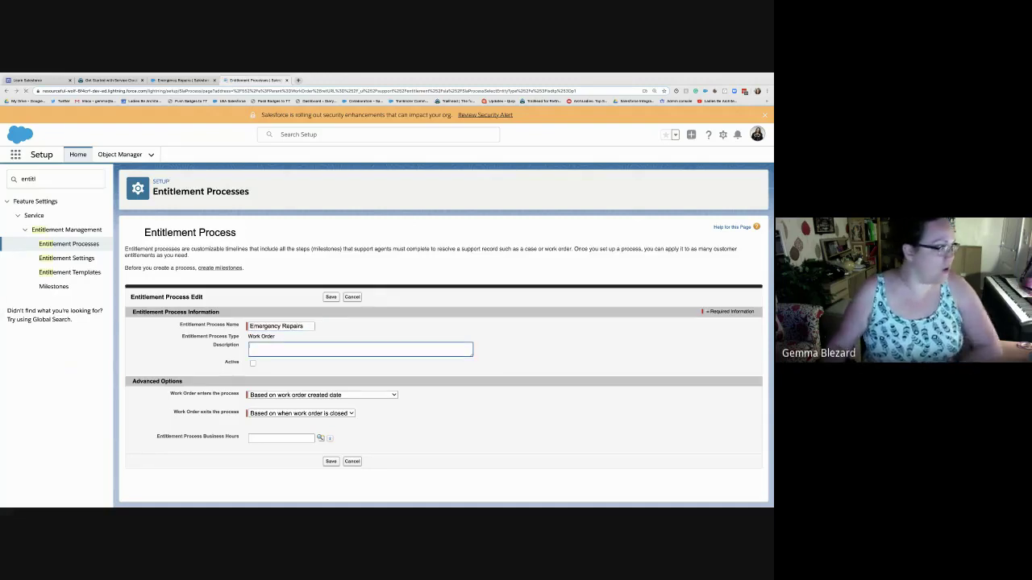
key(Return)
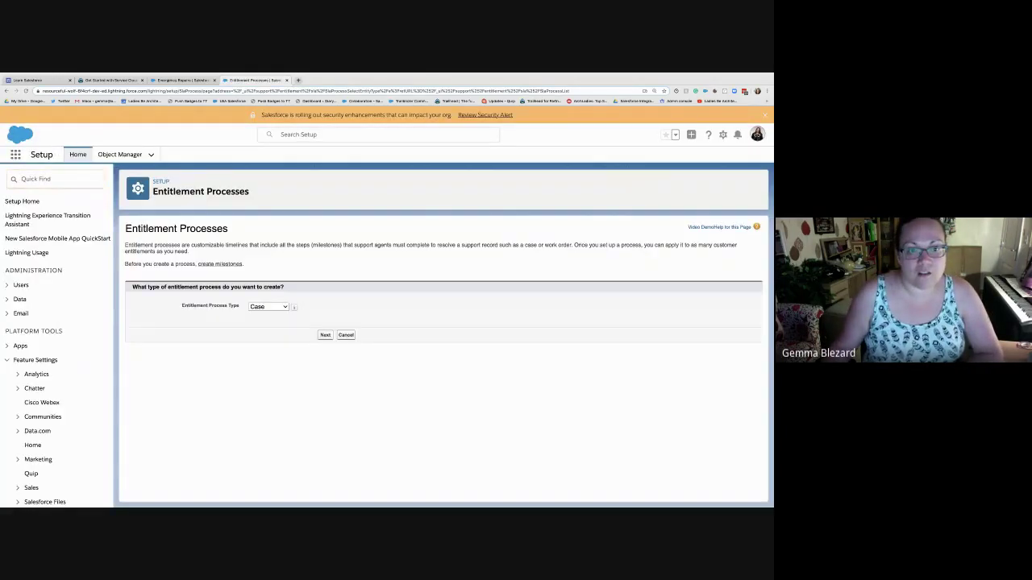
- Choose Work Order as the entitlement process type and name the process Emergency Repairs
click(268, 314)
click(325, 335)
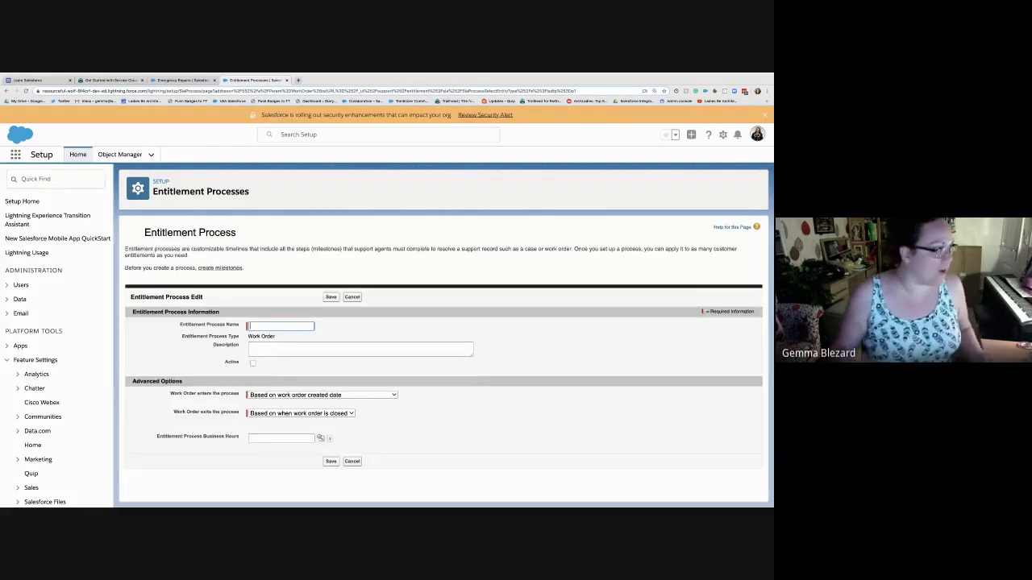
text(Emergenc)
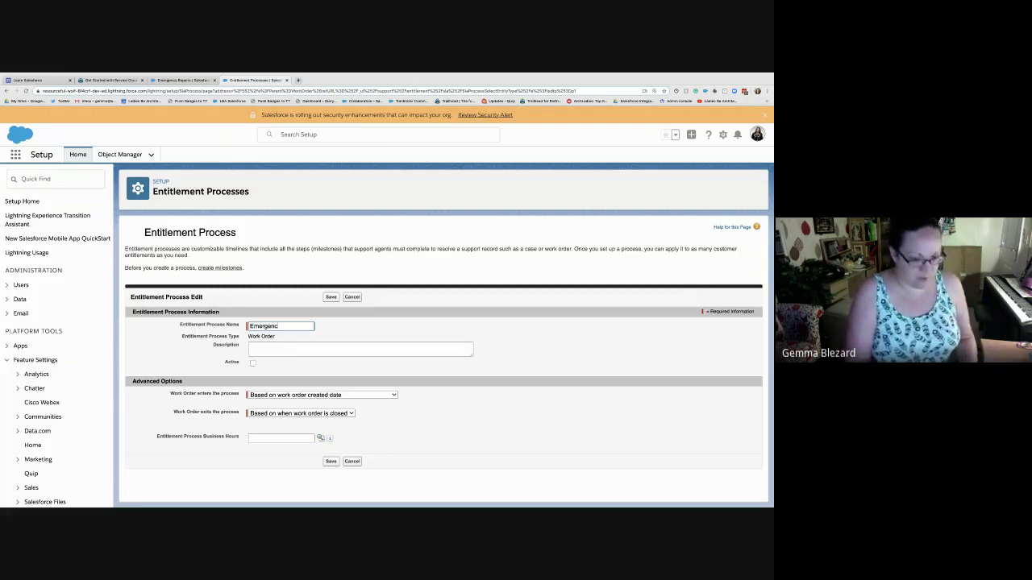
text(y Repairs)
key(Tab)
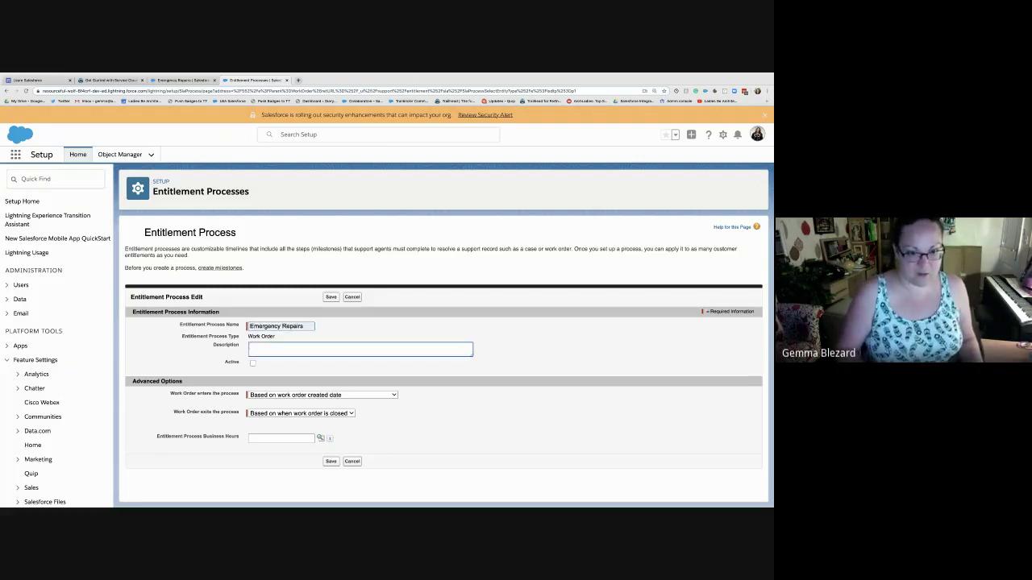
- Mark the entitlement process as active and describe it as "Perform emergency repairs for customers"
click(252, 363)
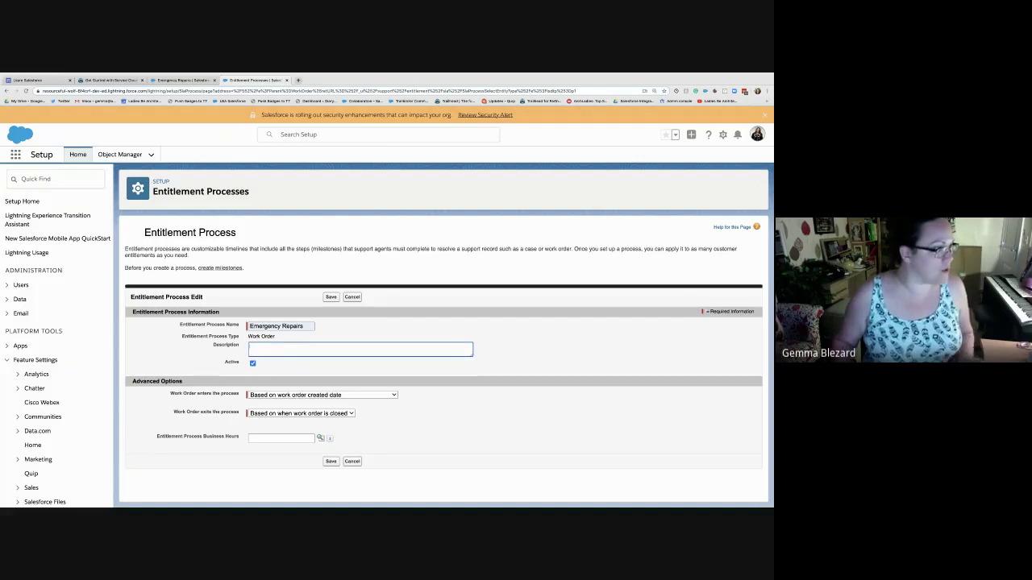
text(Perform eme)
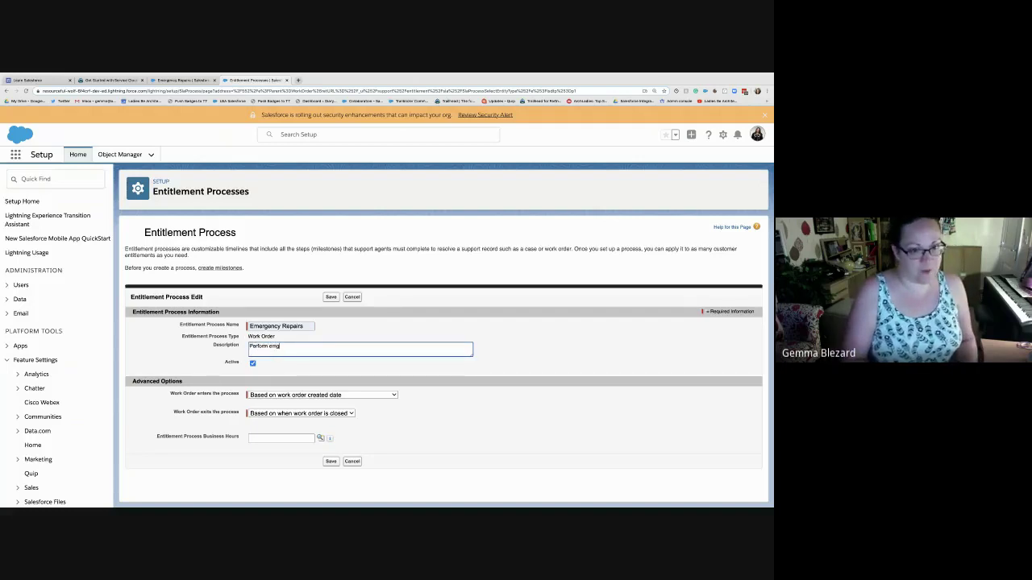
text(rgency repairs for customers)
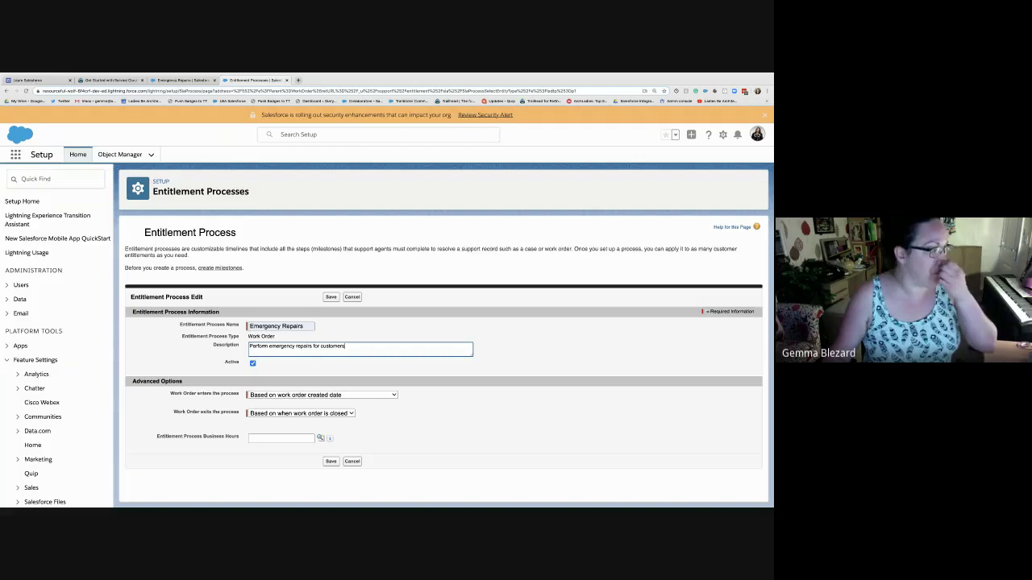
- Set the entitlement process business hours to Default and save the process
click(281, 438)
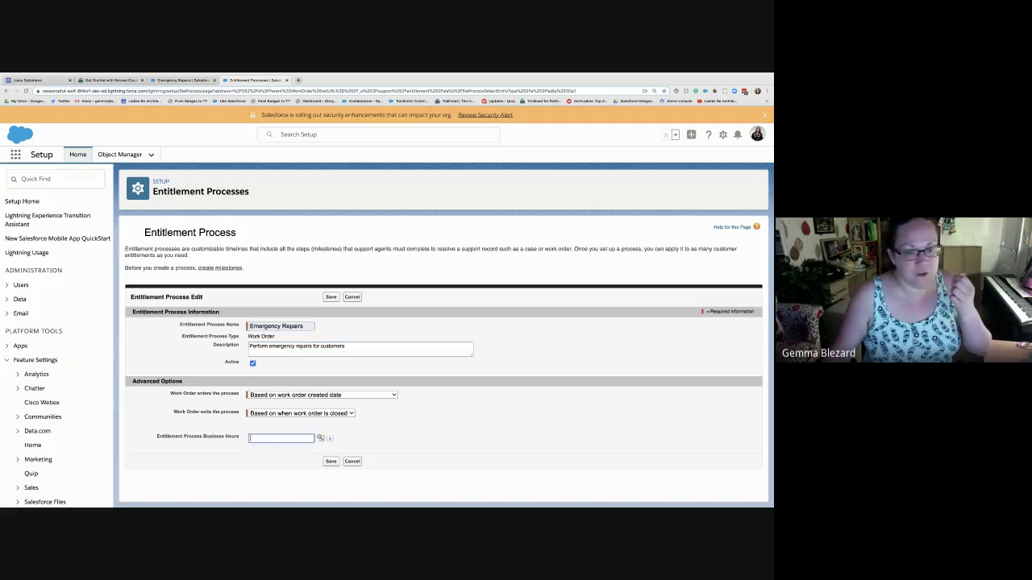
key(Tab)
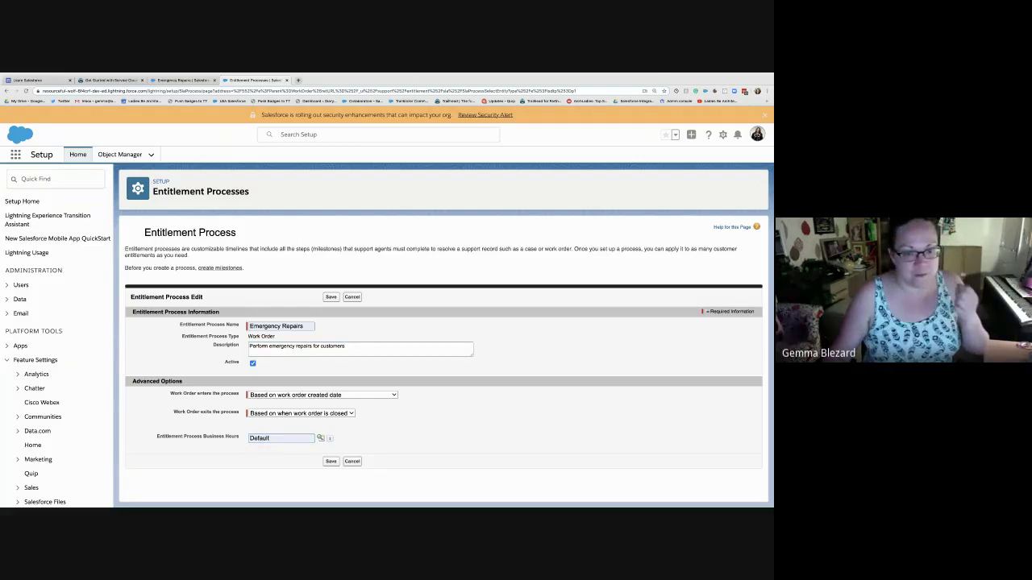
scroll(443, 359, down, 1)
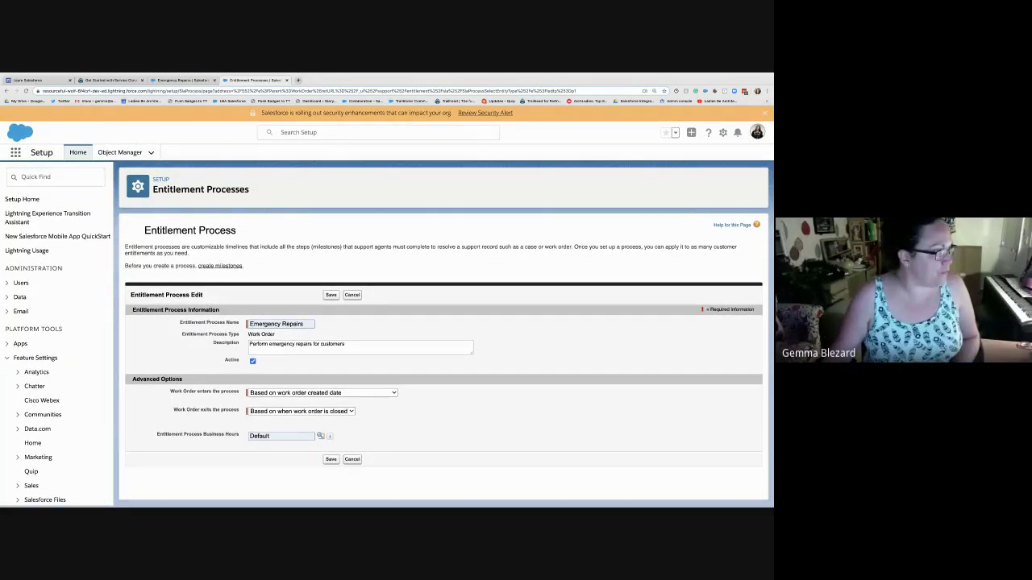
click(331, 459)
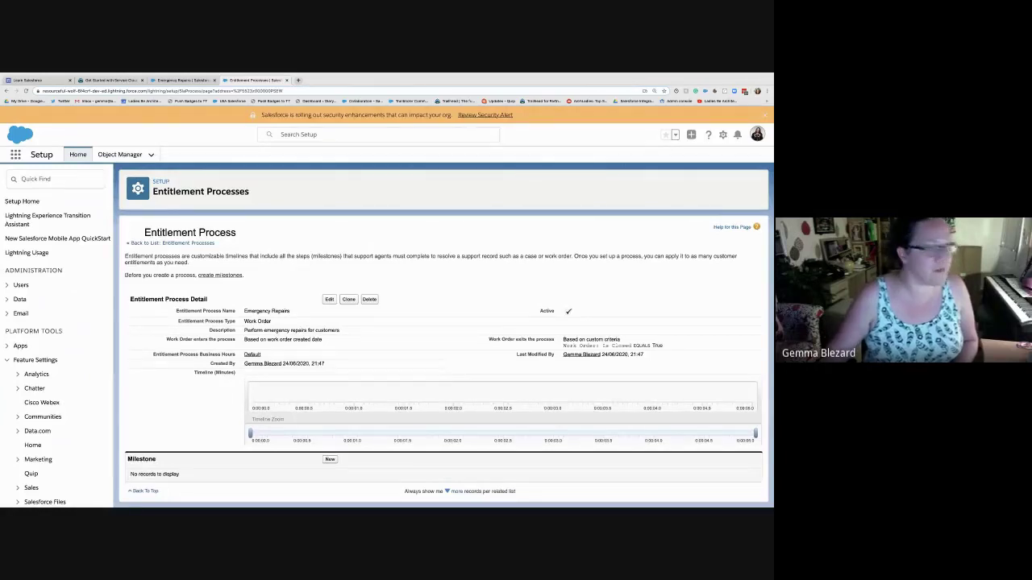
- Return to the Emergency Repairs entitlement, set its entitlement process to Emergency Repairs and save it
key(ctrl+shift+Tab)
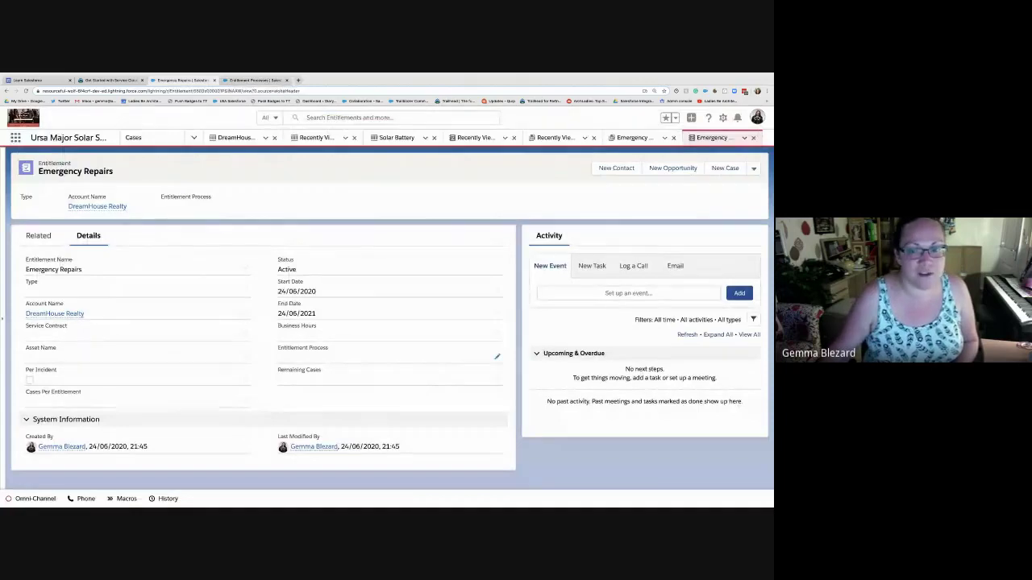
click(496, 360)
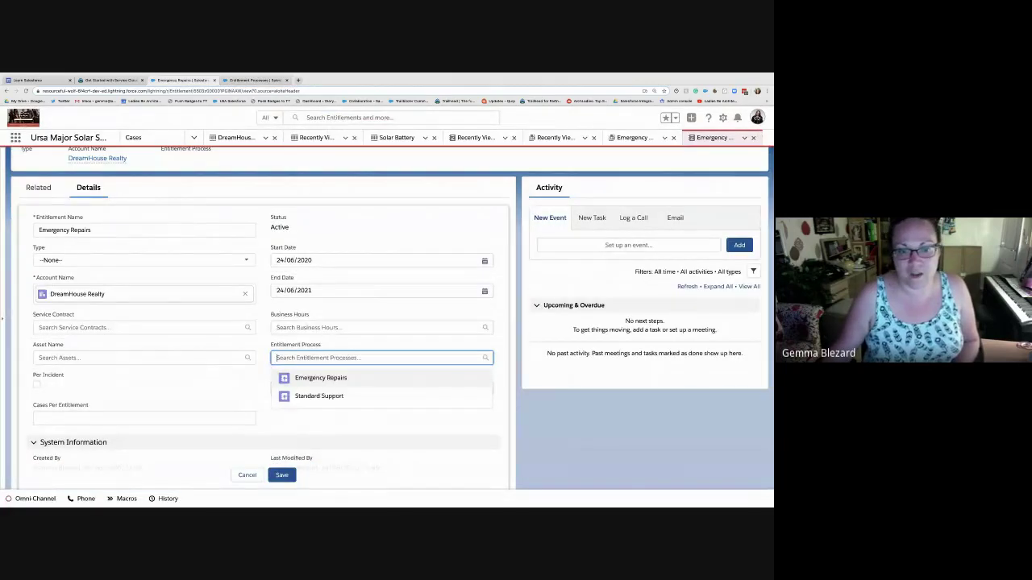
click(321, 378)
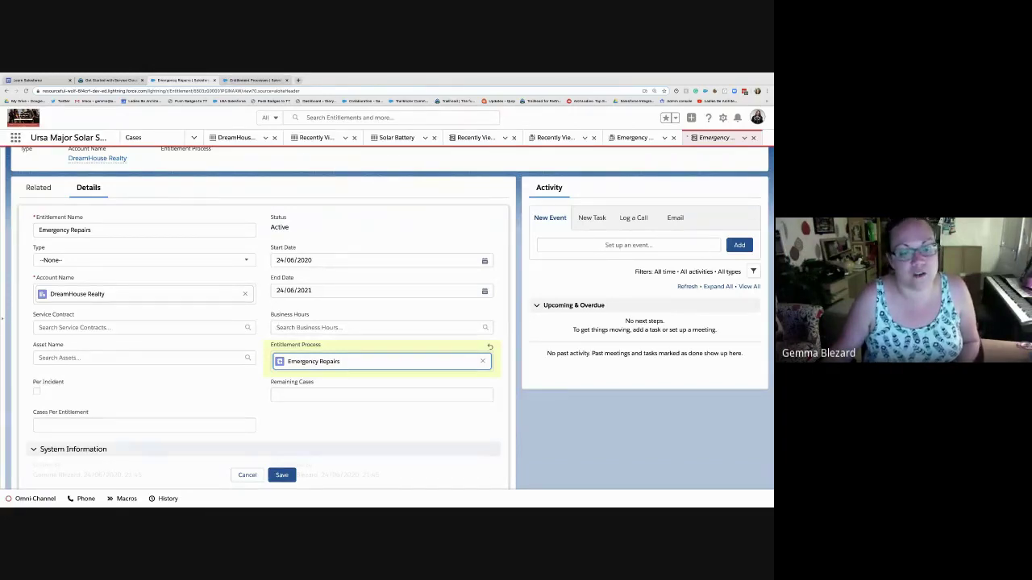
click(281, 475)
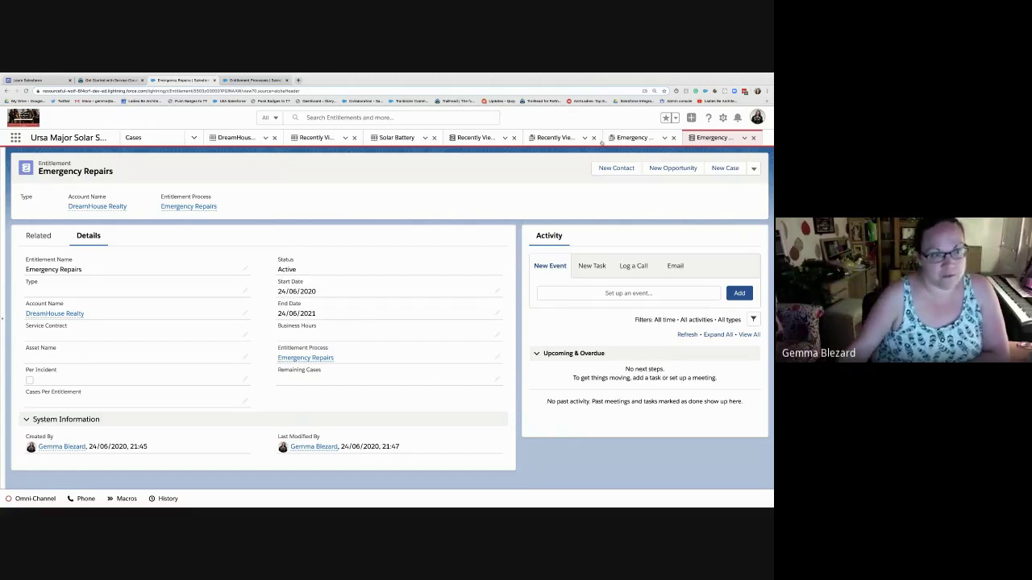
- Find Work Orders by searching for "work order" and begin a new work order
click(15, 138)
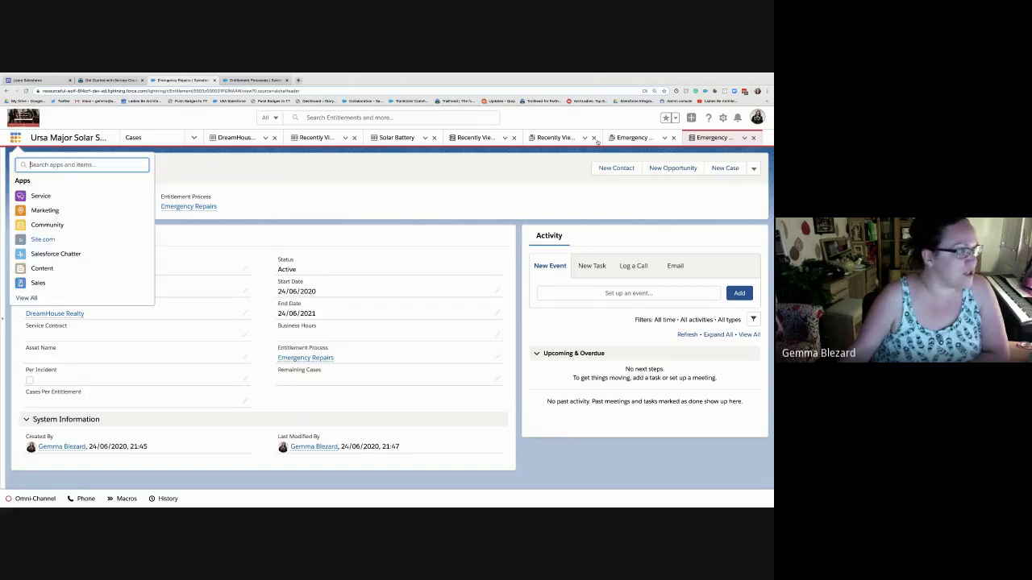
text(work order)
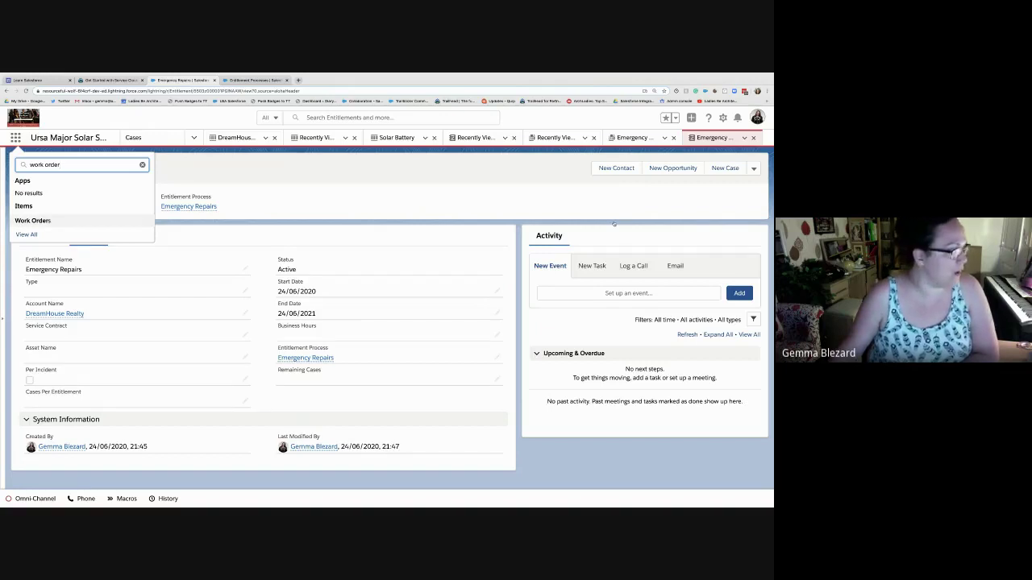
key(Down)
key(Return)
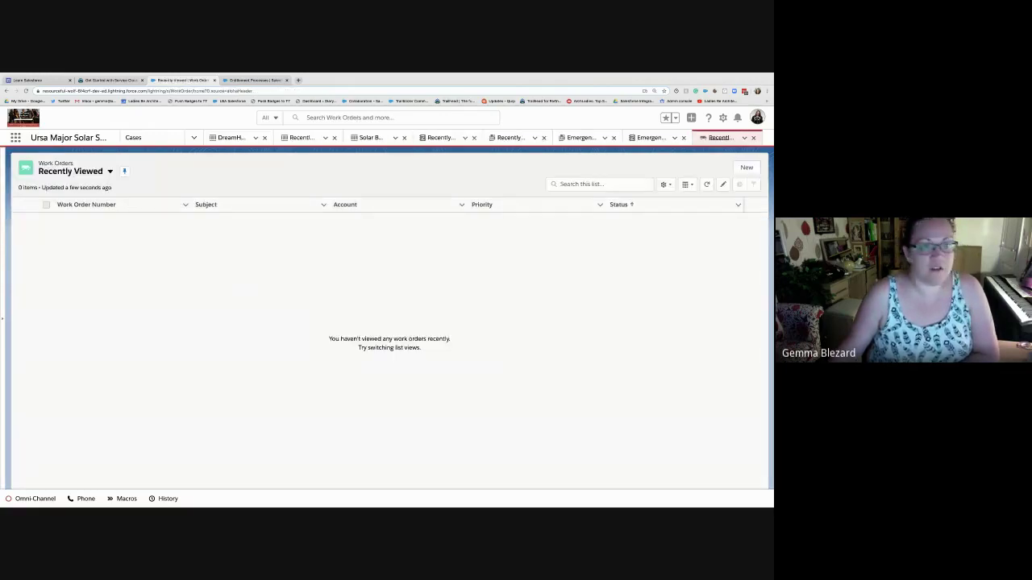
click(746, 167)
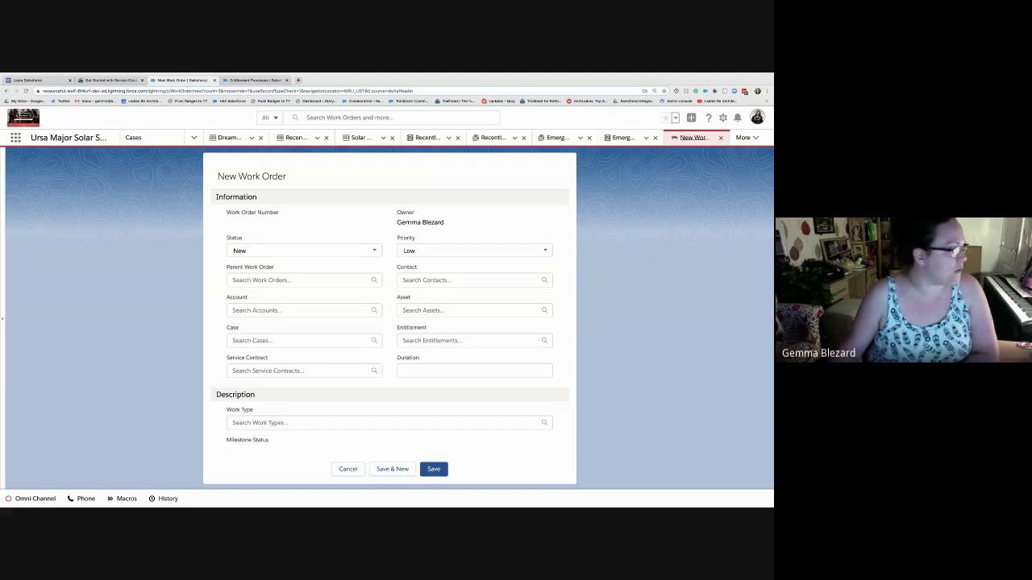
- Set the work order's priority to High, its asset to DreamHouse Realty Solar Panel and its account to DreamHouse Realty
click(474, 251)
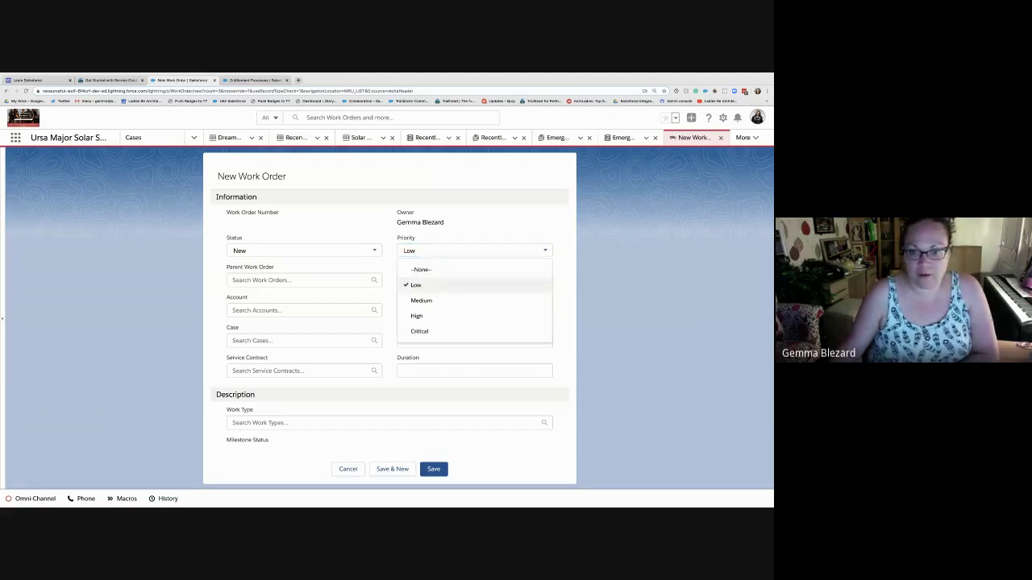
click(474, 316)
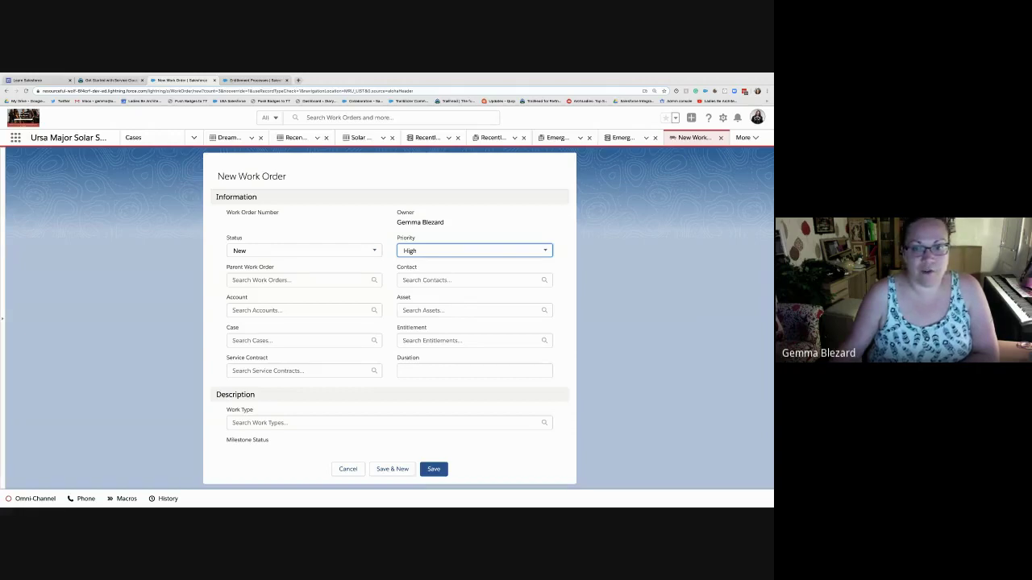
click(474, 310)
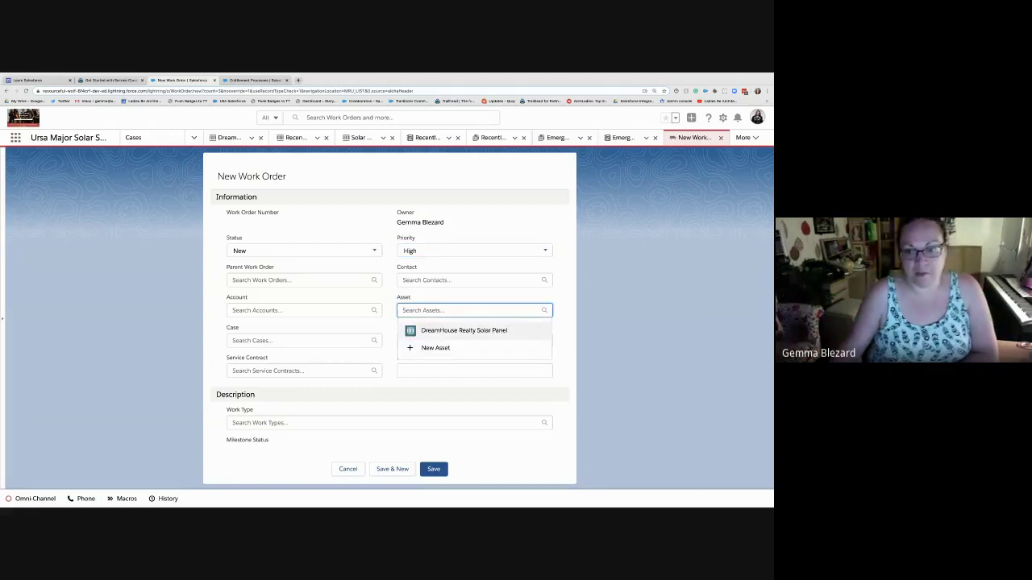
click(463, 331)
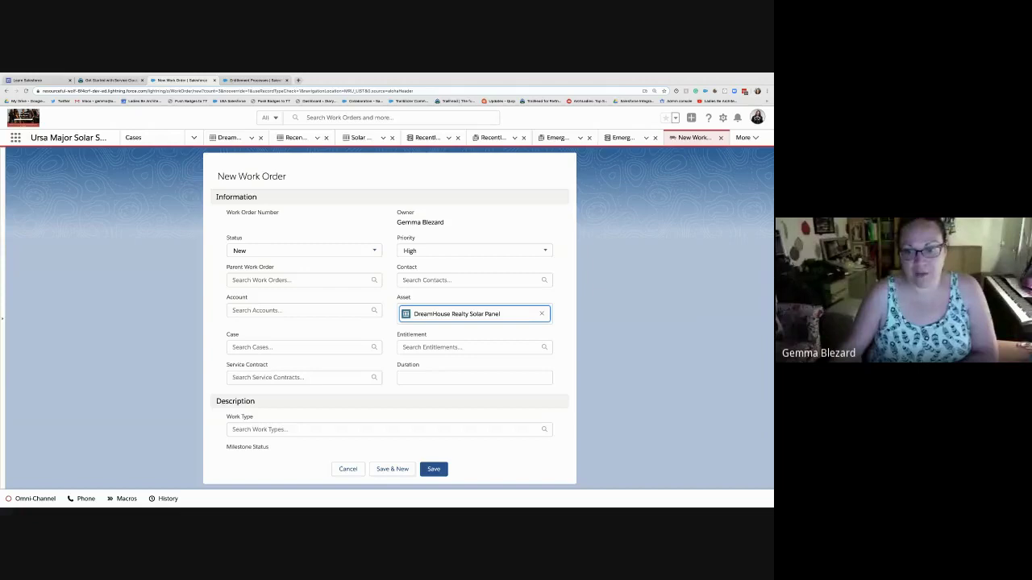
click(300, 311)
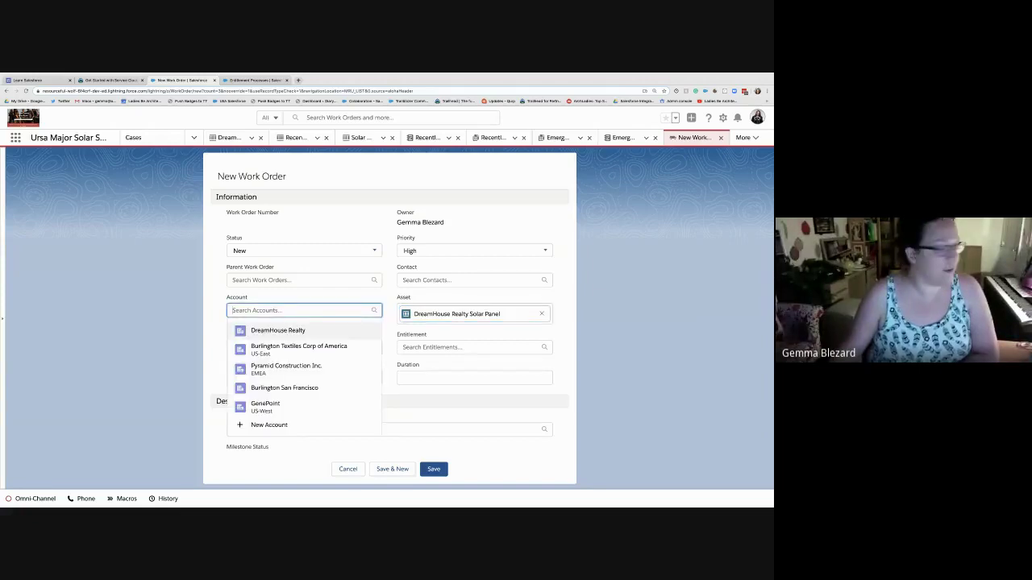
click(278, 331)
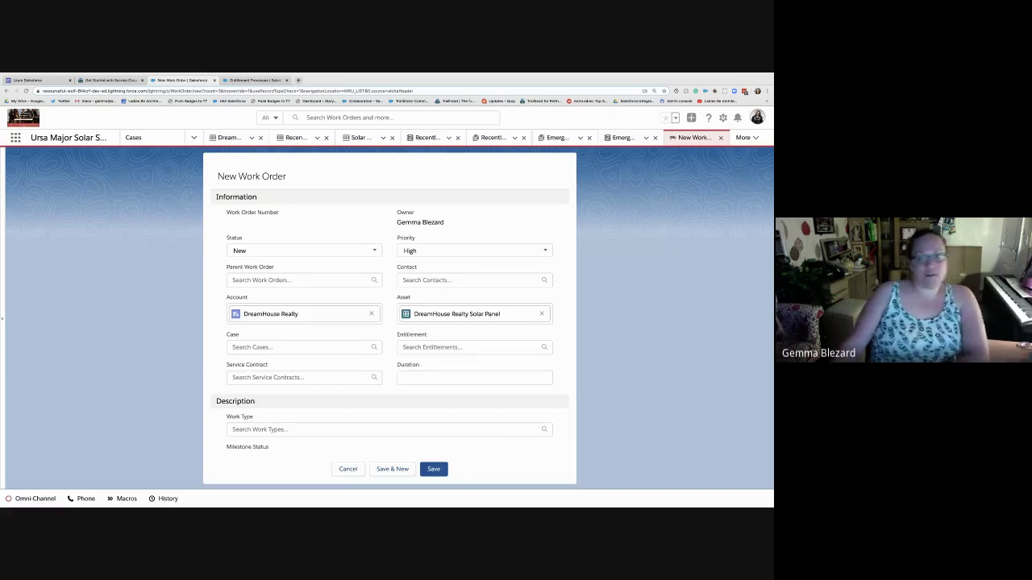
- Set the work order's entitlement to Emergency Repairs and open the work type lookup
click(468, 347)
click(450, 368)
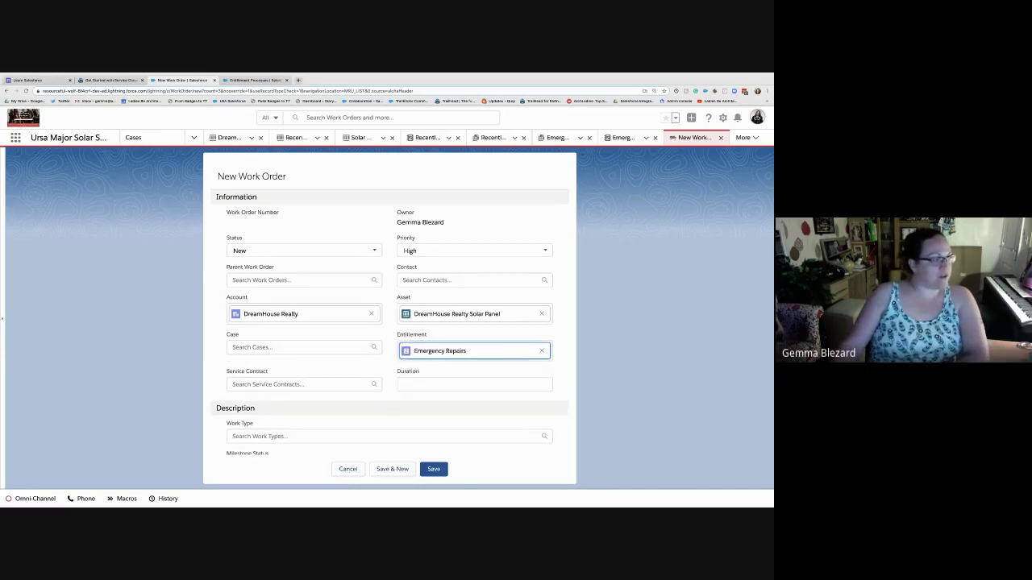
click(388, 436)
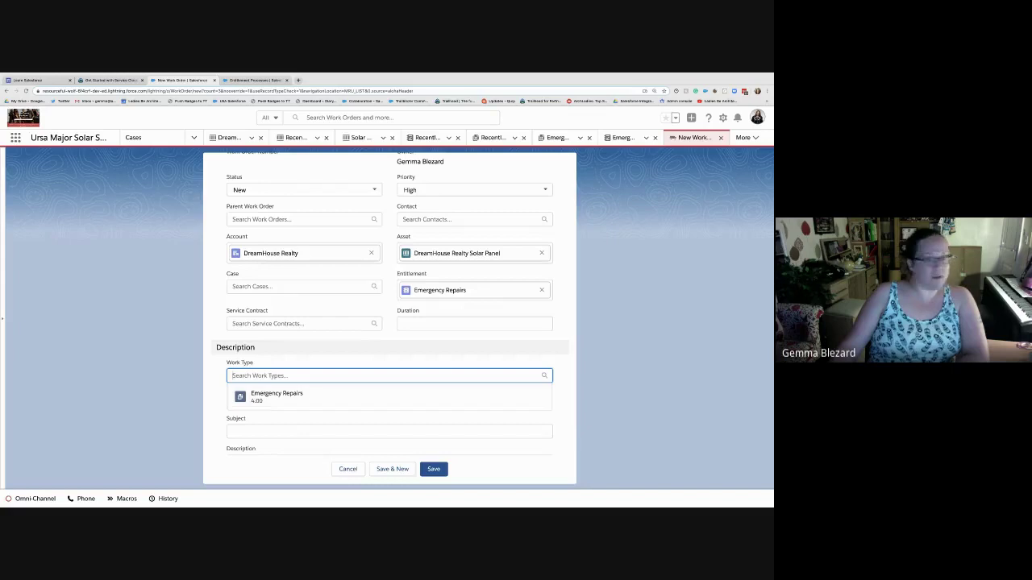
scroll(389, 303, up, 1)
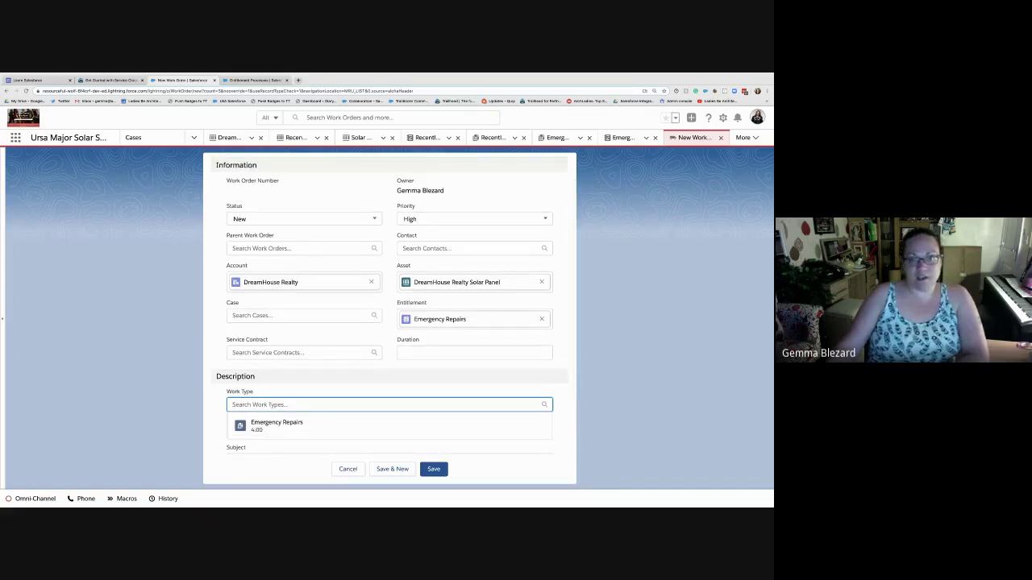
scroll(389, 303, down, 2)
- Enter "Damaged Solar Panels" as the work order's subject
click(388, 384)
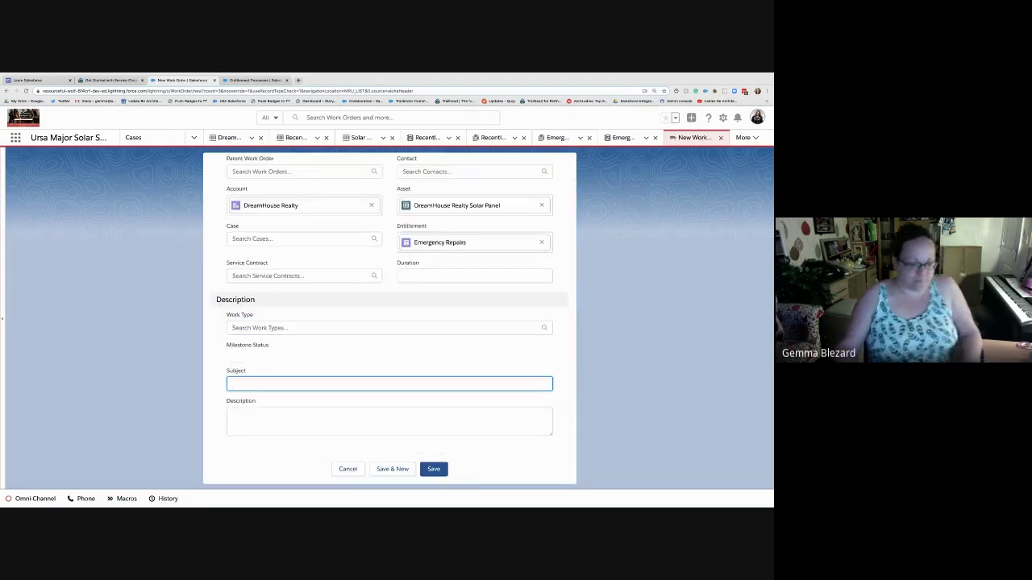
text(Da,aged)
key(BackSpace)
key(BackSpace)
key(BackSpace)
key(BackSpace)
key(BackSpace)
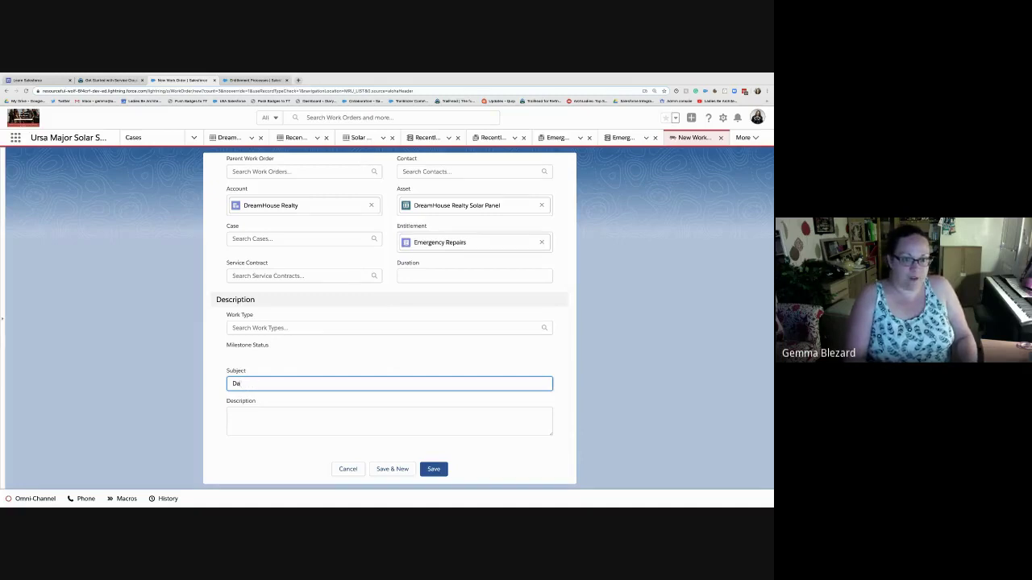
text(maged)
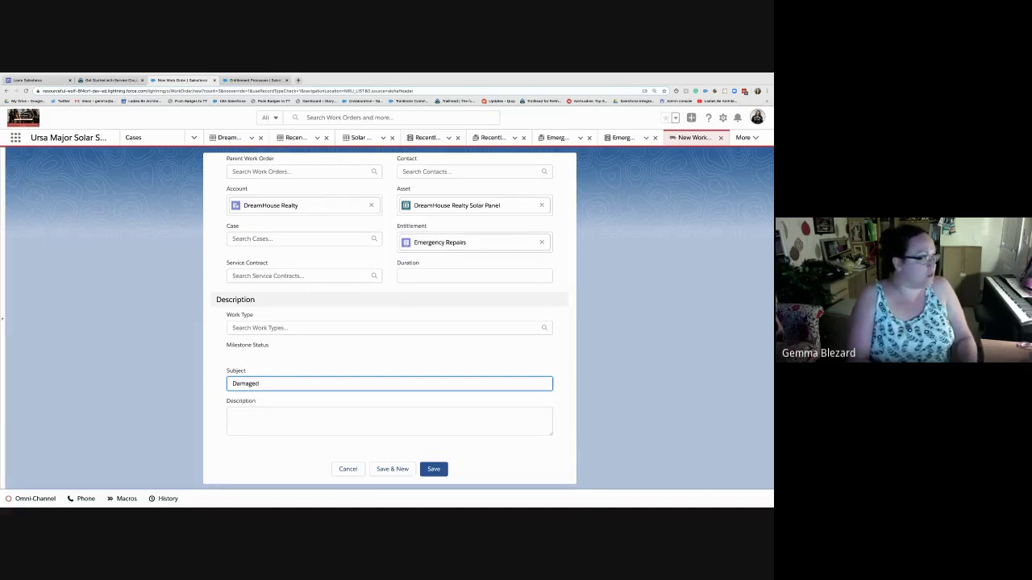
text( Solar Panels)
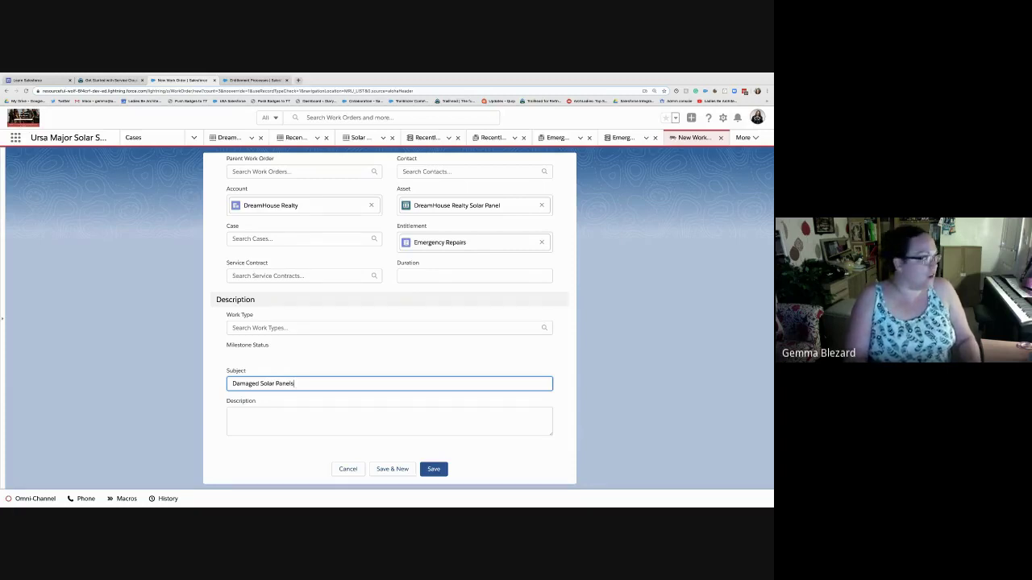
- Describe the work order as "Repair two solar panels damaged during hail storm" and save it
key(Tab)
text(Repair)
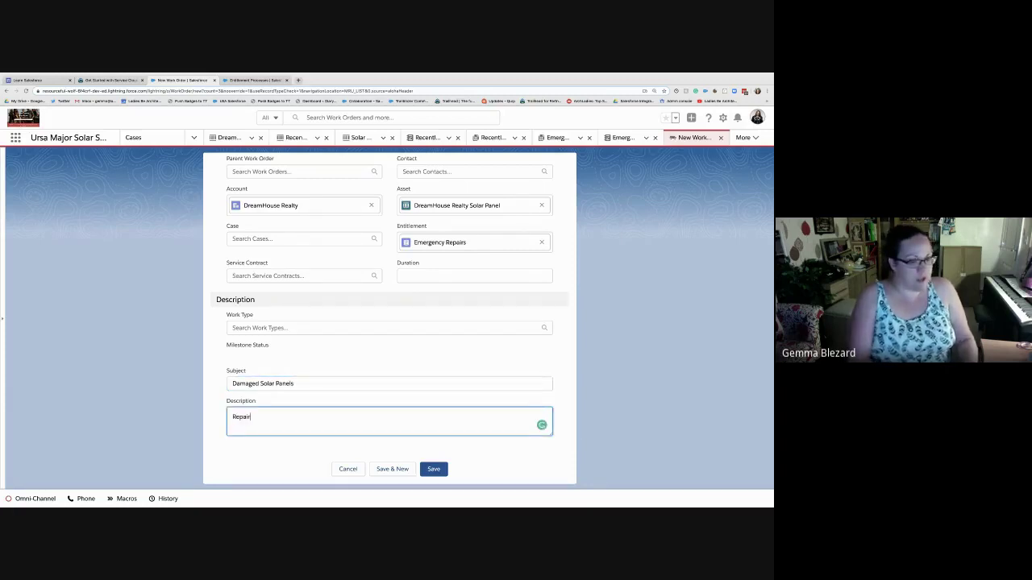
text( two solar panel)
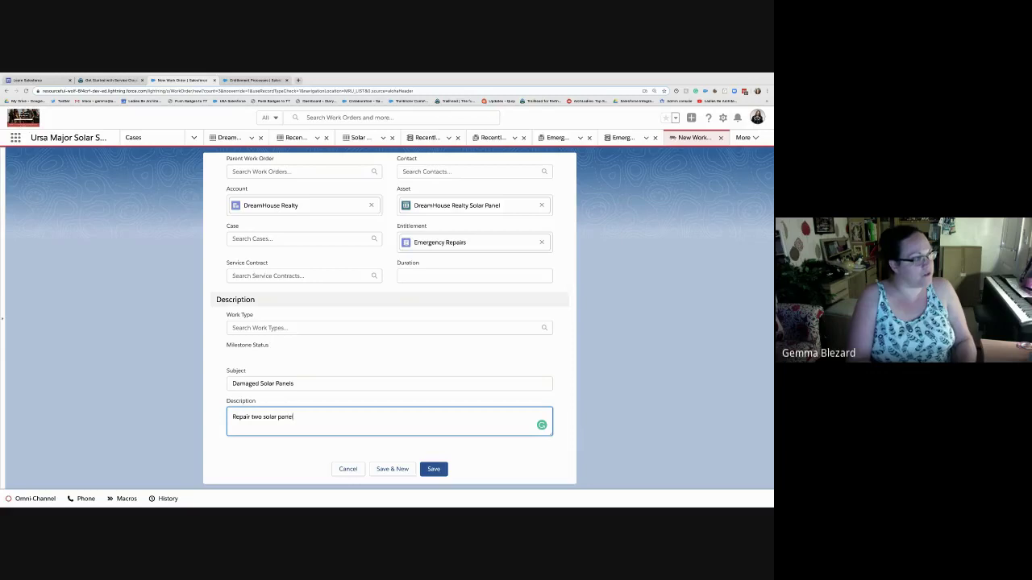
text(s damaged during)
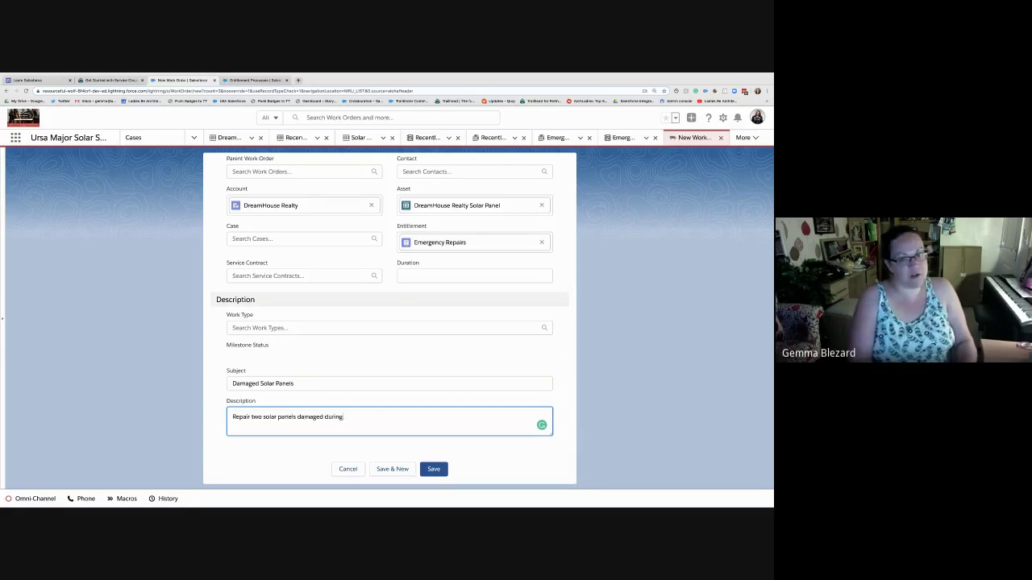
text( hail storm)
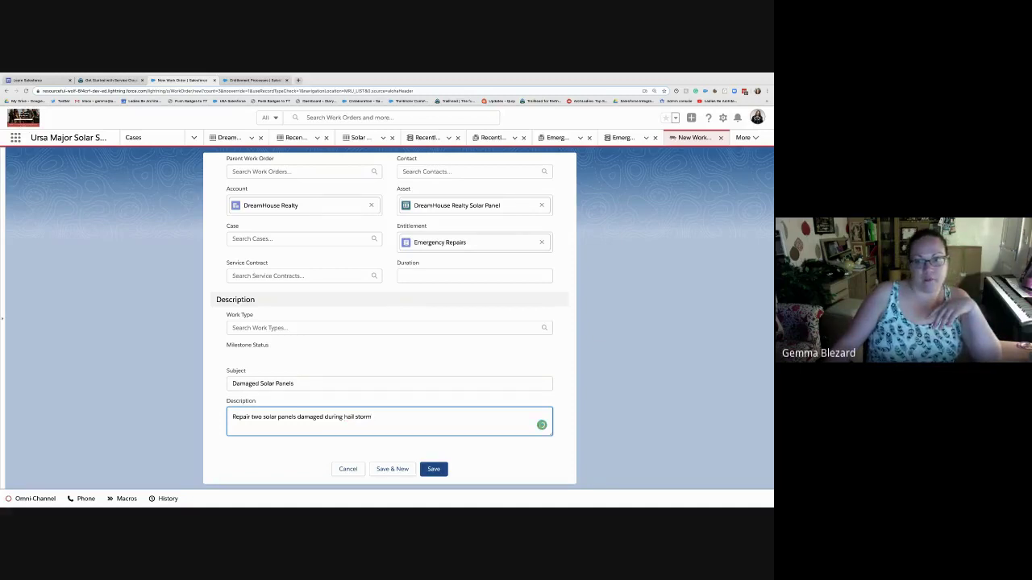
click(434, 469)
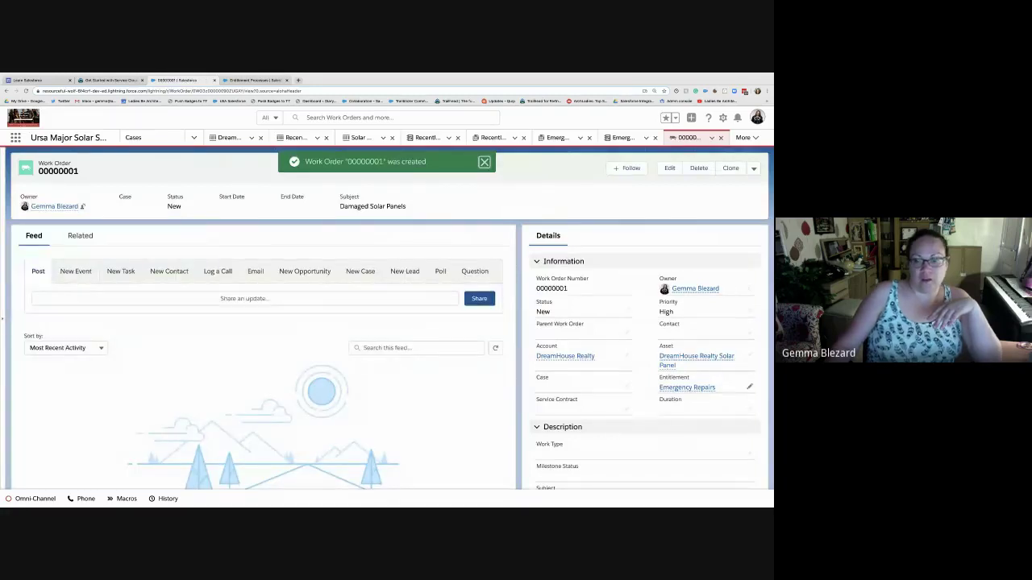
- Review the saved work order's details and return to the quiz of the Trailhead unit Use Entitlements with Work Orders
scroll(392, 319, down, 3)
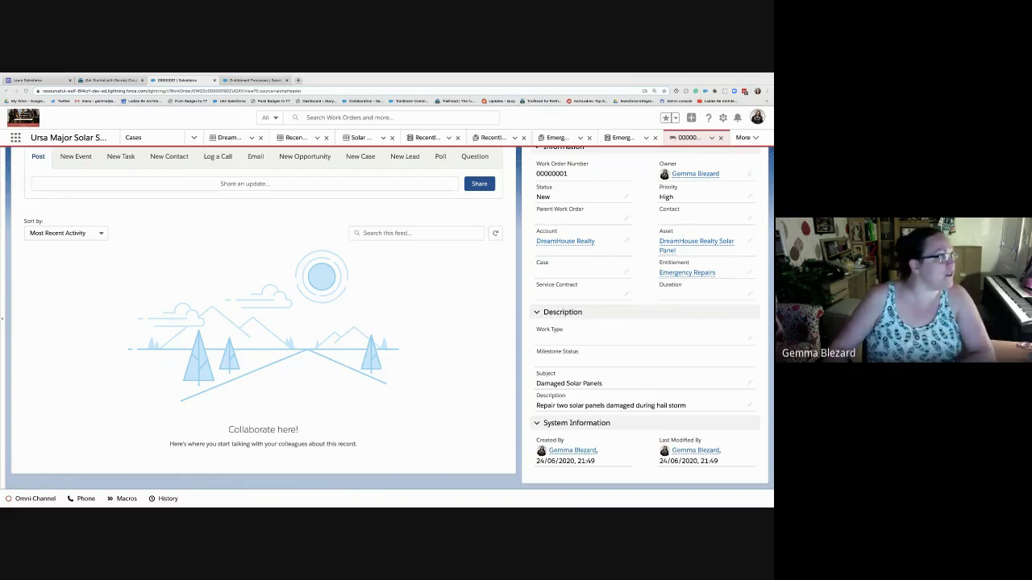
drag(484, 80, 331, 81)
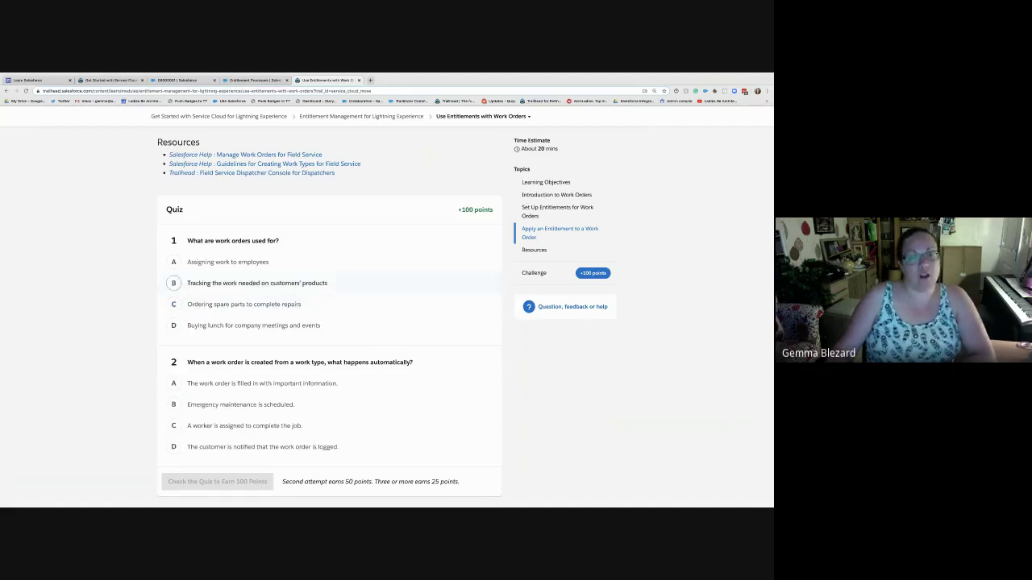
- Answer quiz question 1 with "Tracking the work needed on customers' products" and go on to question 2
click(242, 283)
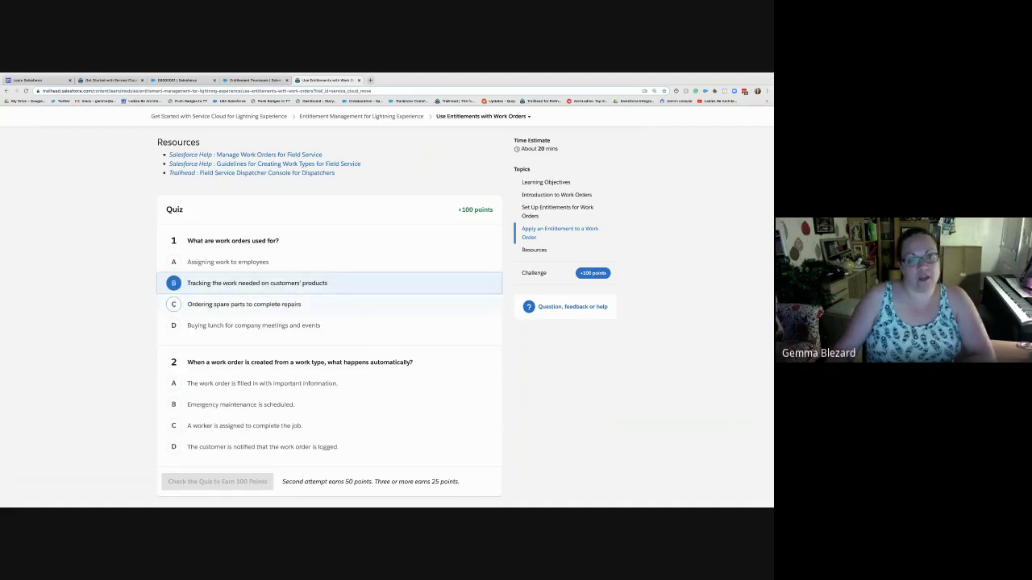
scroll(691, 329, down, 1)
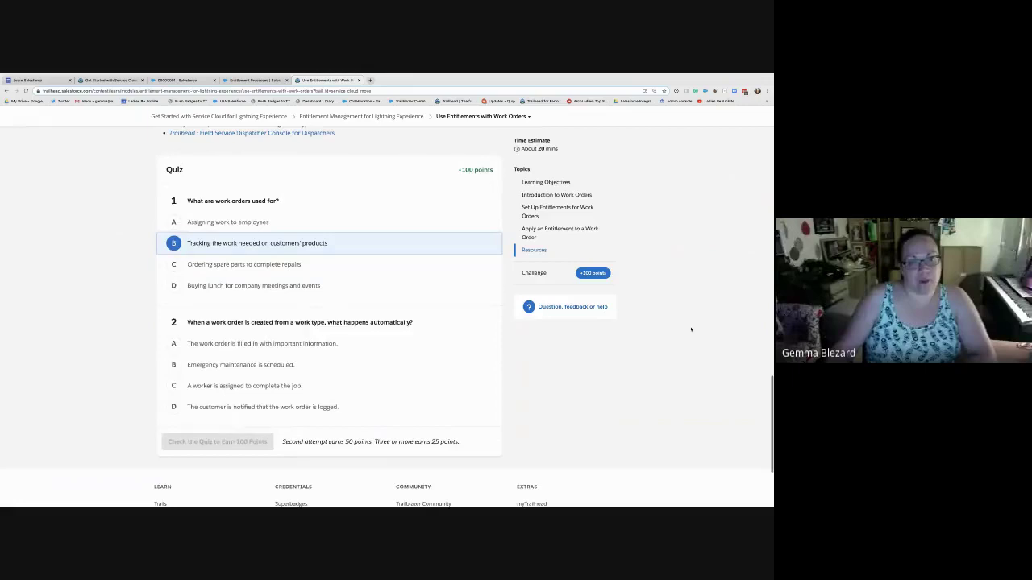
scroll(690, 329, down, 1)
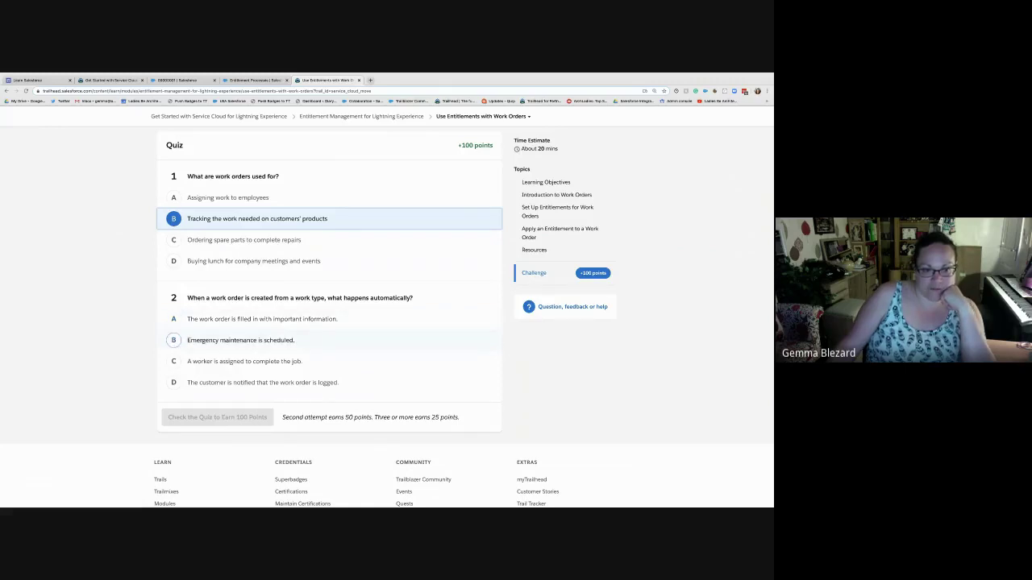
- Reread the unit's instructions on setting up and applying entitlements, including the work type step for the work order
scroll(329, 322, up, 5)
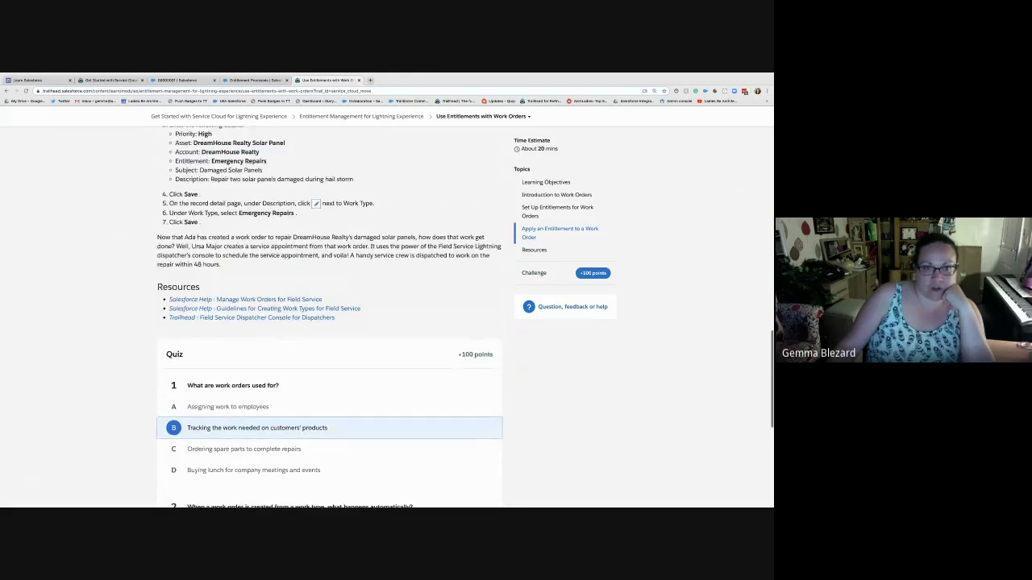
scroll(329, 322, up, 3)
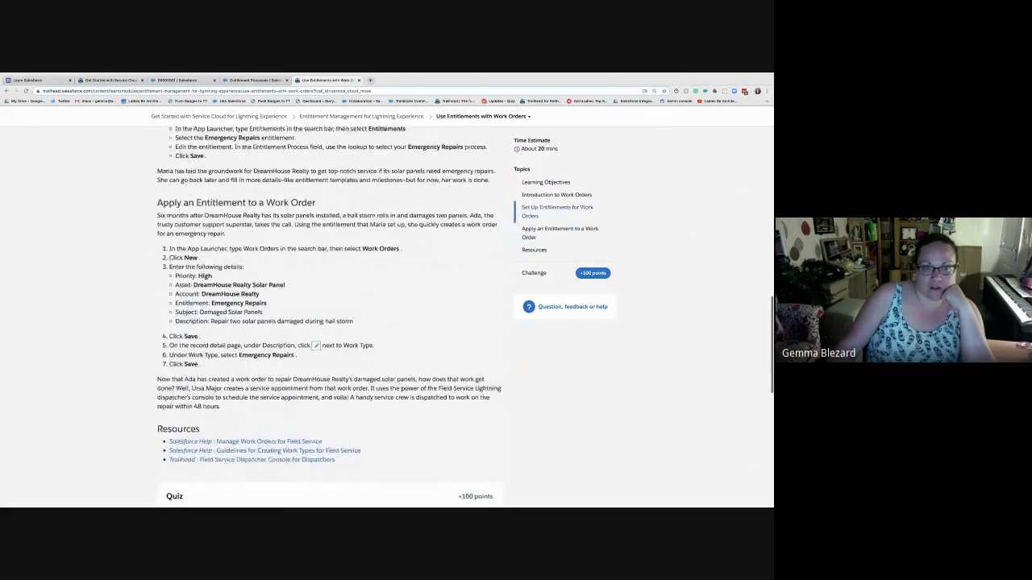
scroll(329, 322, up, 4)
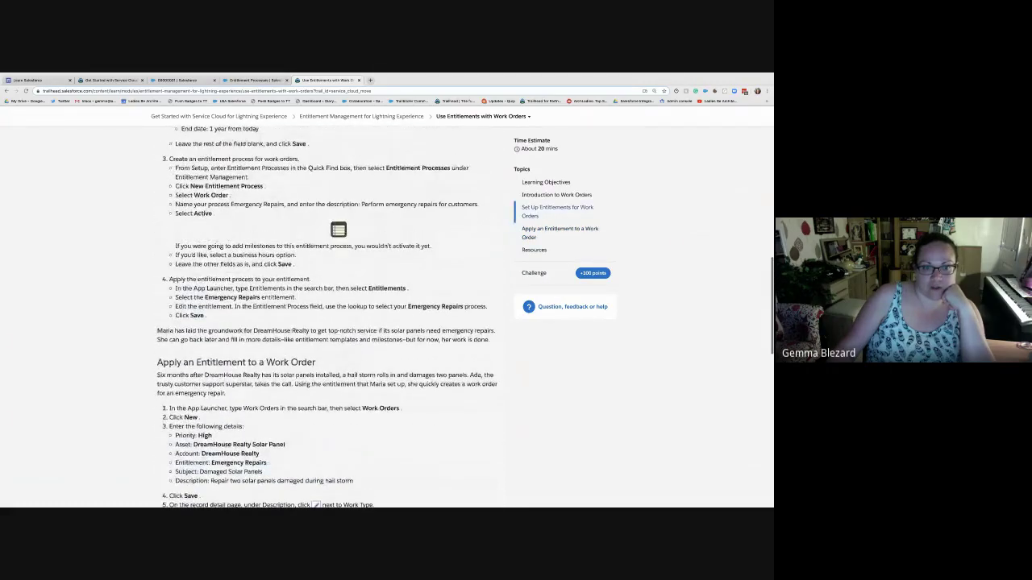
scroll(329, 323, up, 7)
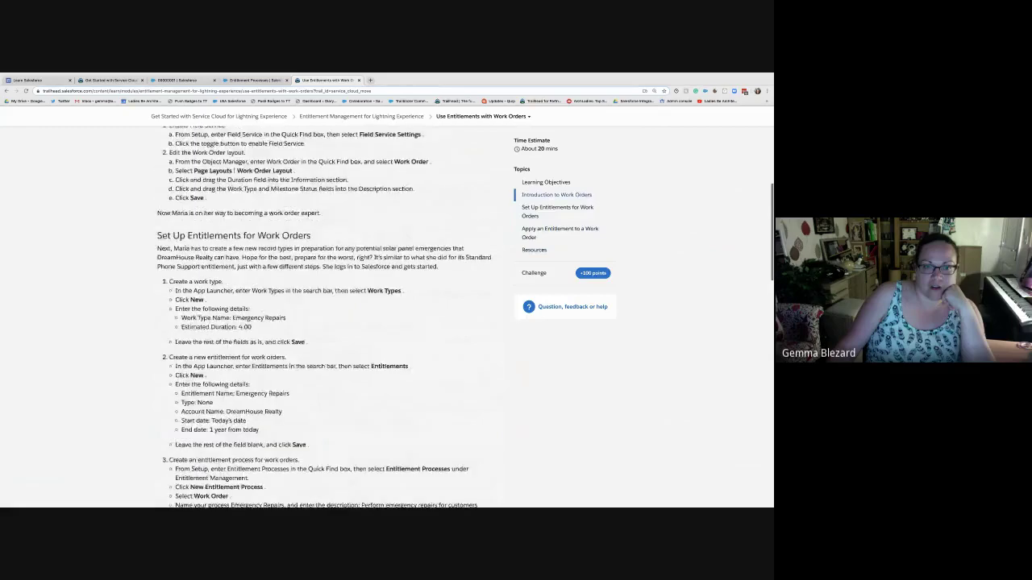
scroll(329, 322, up, 2)
scroll(329, 323, down, 1)
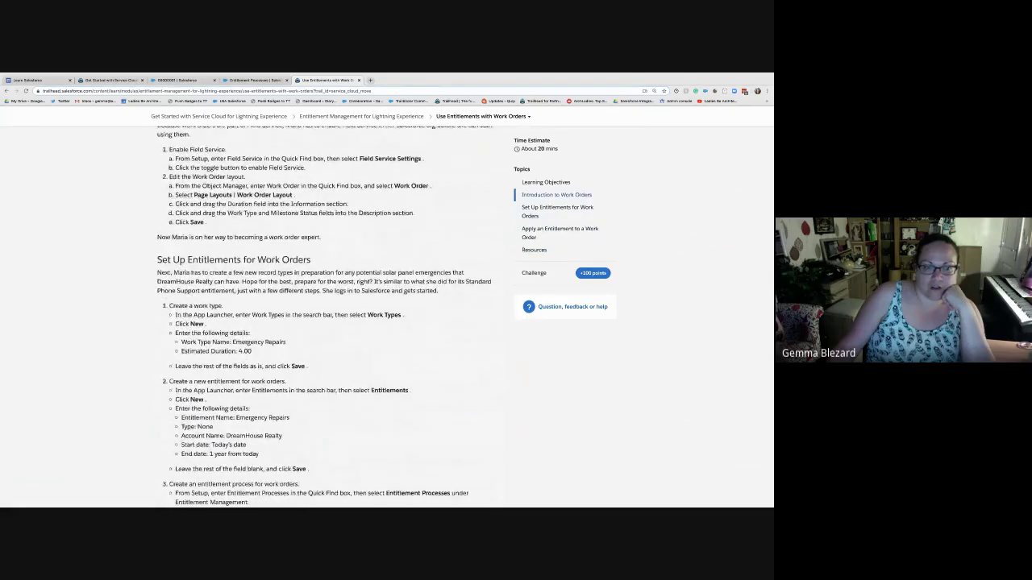
scroll(339, 503, down, 2)
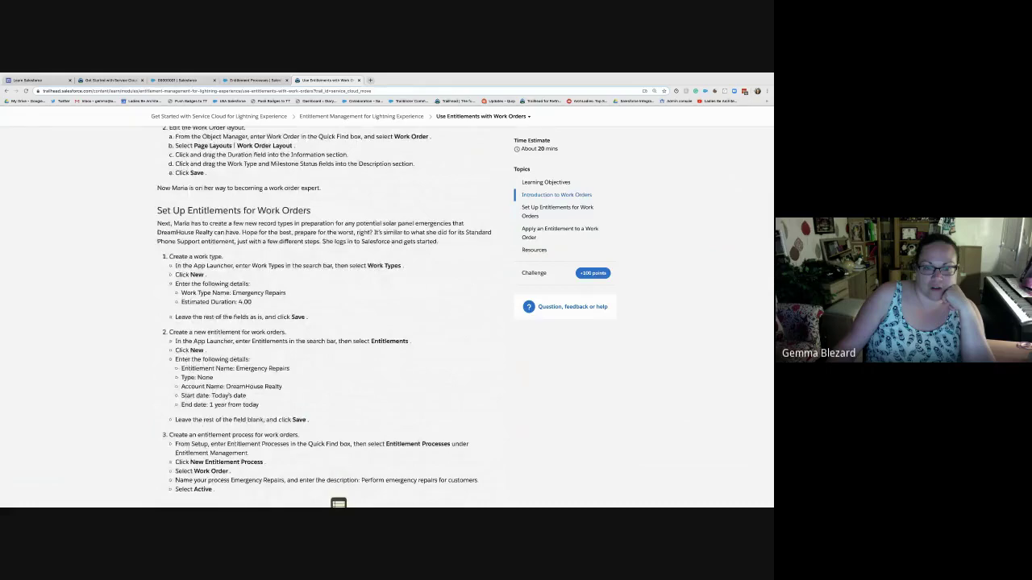
scroll(329, 323, down, 5)
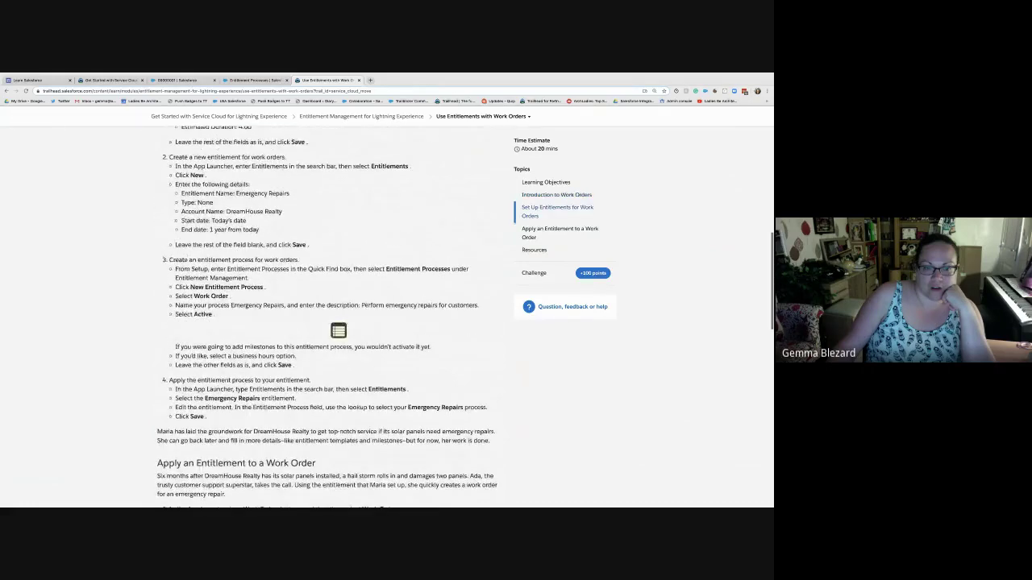
scroll(329, 323, down, 4)
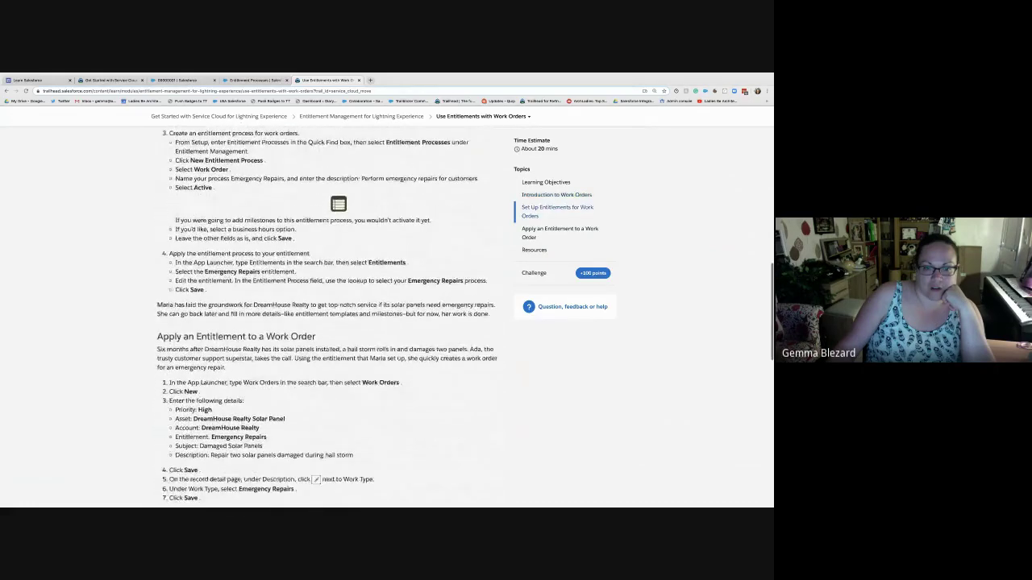
scroll(329, 322, down, 2)
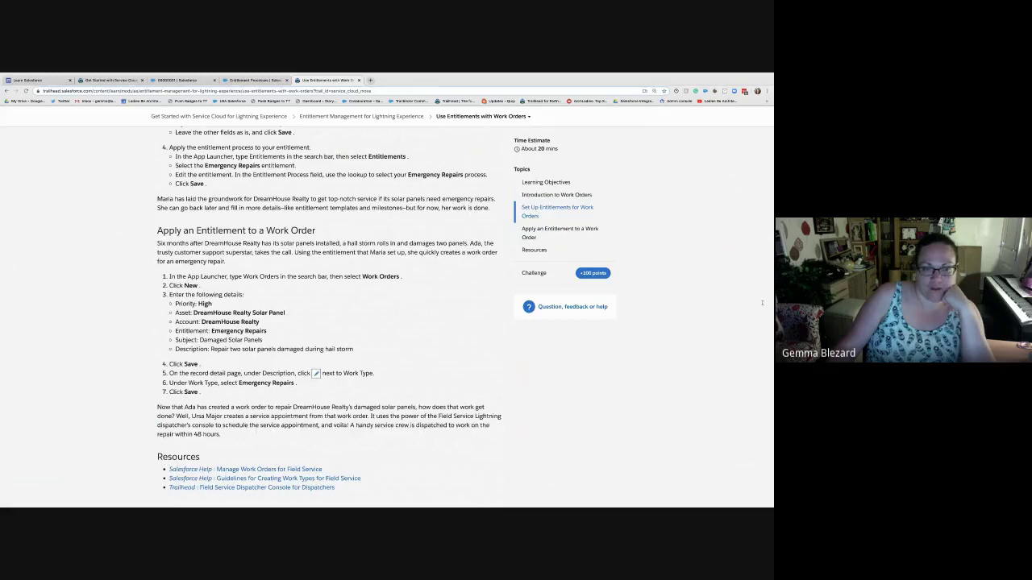
scroll(329, 323, down, 1)
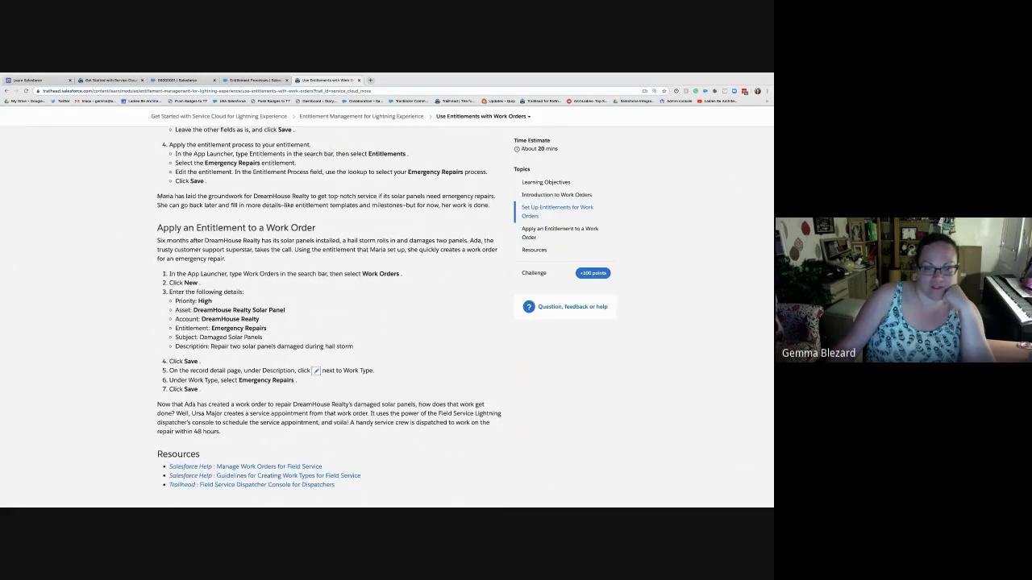
scroll(329, 322, down, 1)
drag(194, 377, 295, 377)
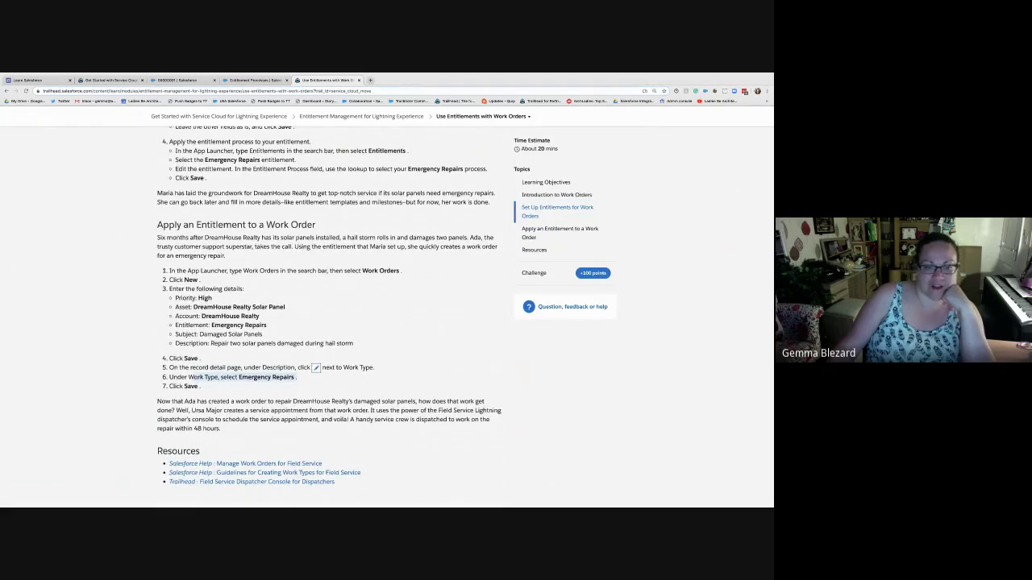
scroll(329, 322, down, 1)
scroll(328, 322, down, 1)
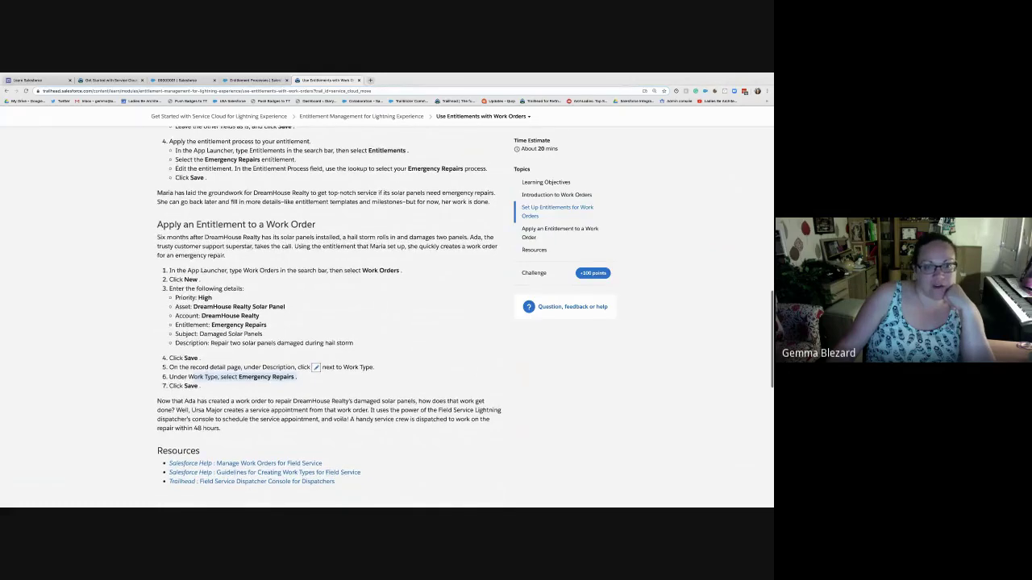
- Return to the Damaged Solar Panels work order and examine its Information and Description details
click(255, 81)
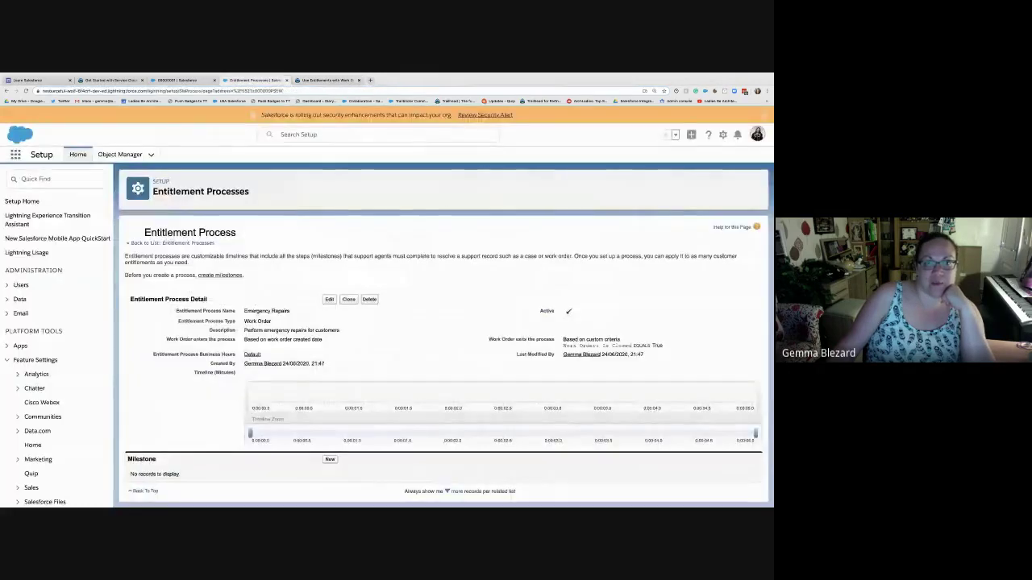
click(193, 80)
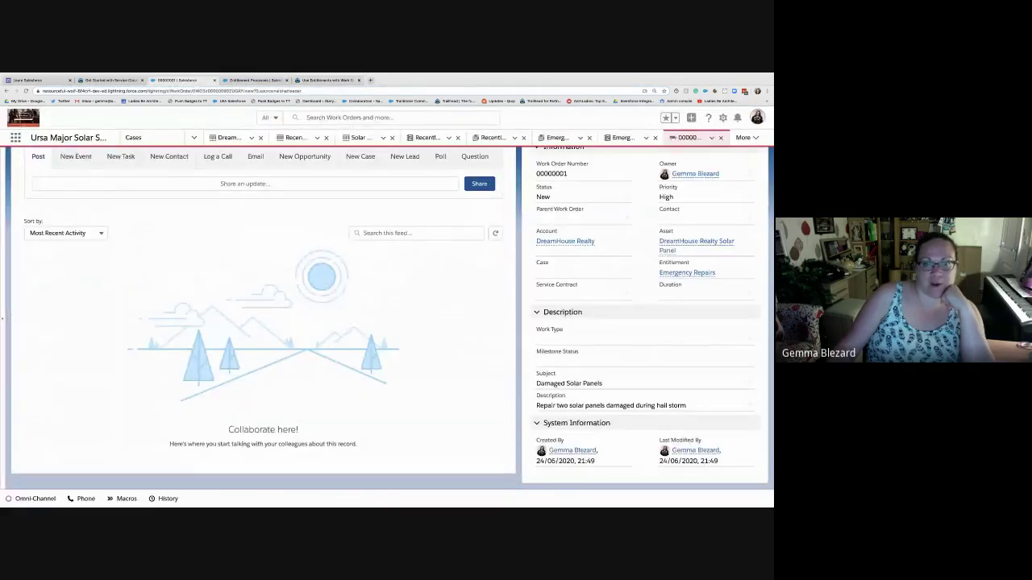
scroll(626, 268, up, 1)
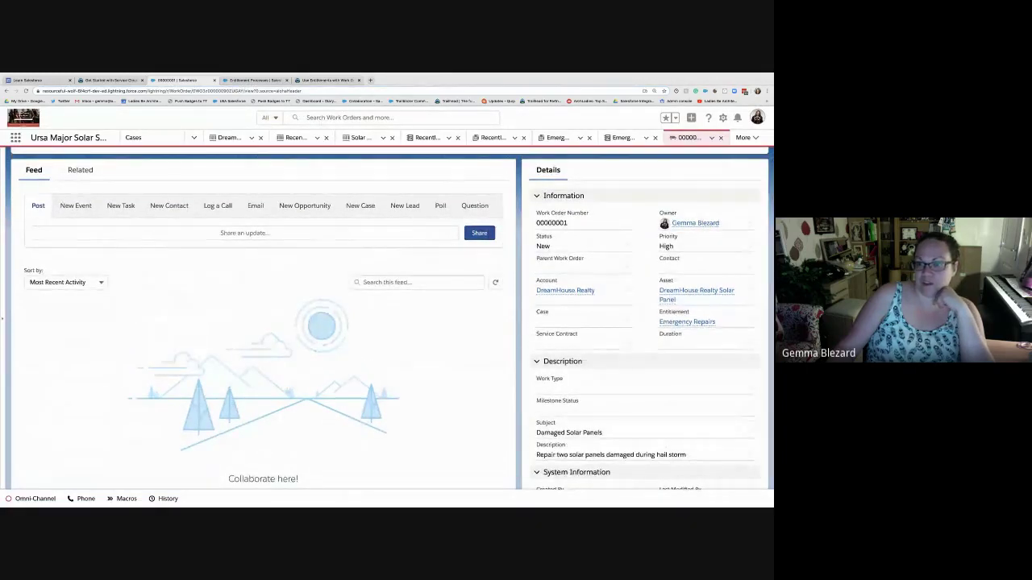
scroll(719, 251, up, 1)
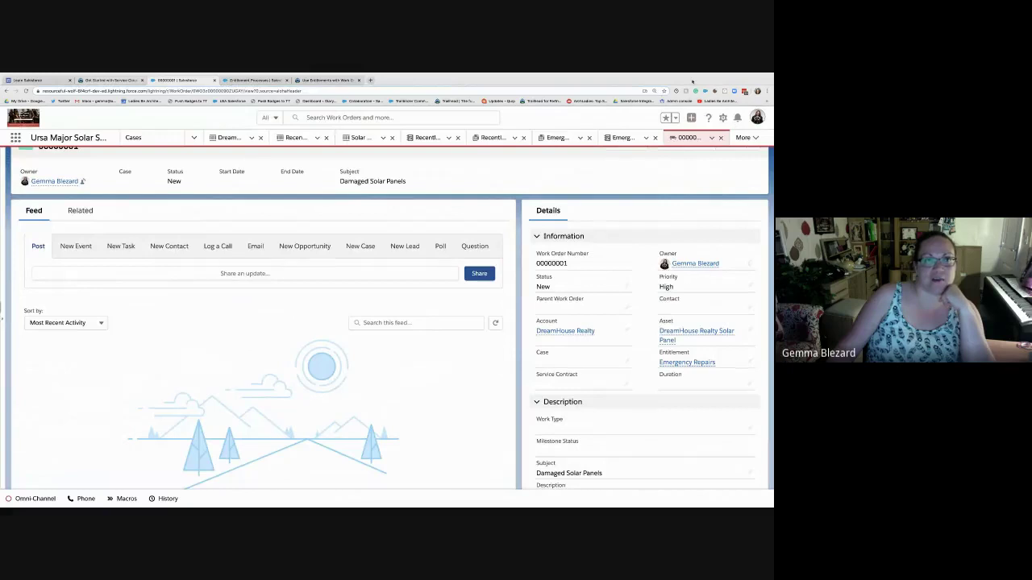
click(109, 80)
key(ctrl+Tab)
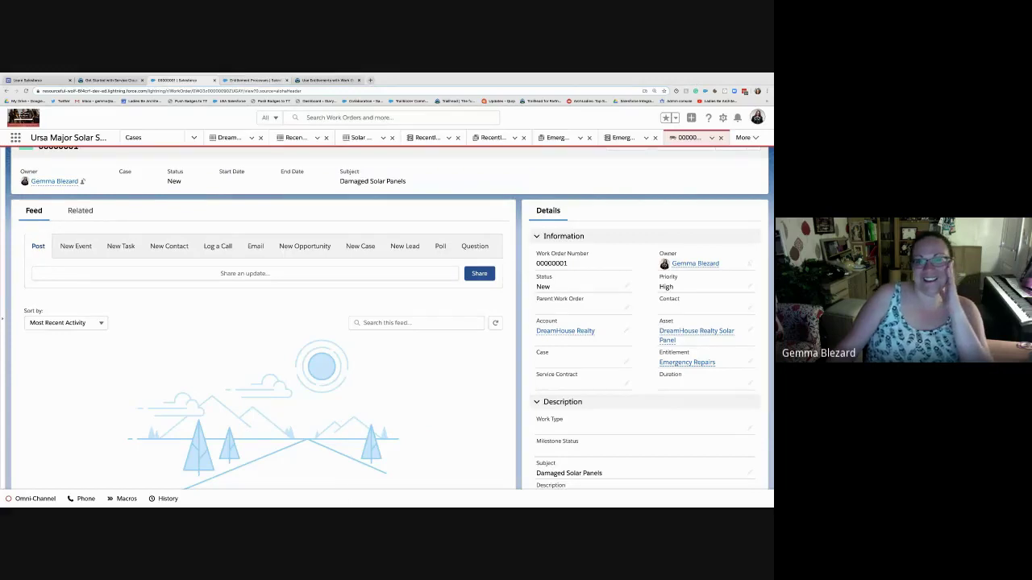
click(7, 92)
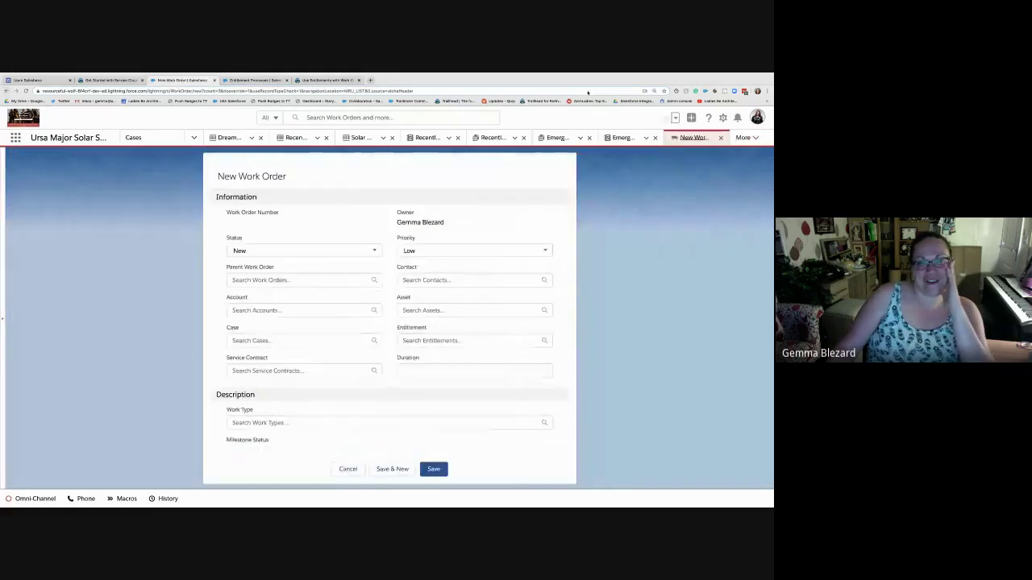
key(super+Right)
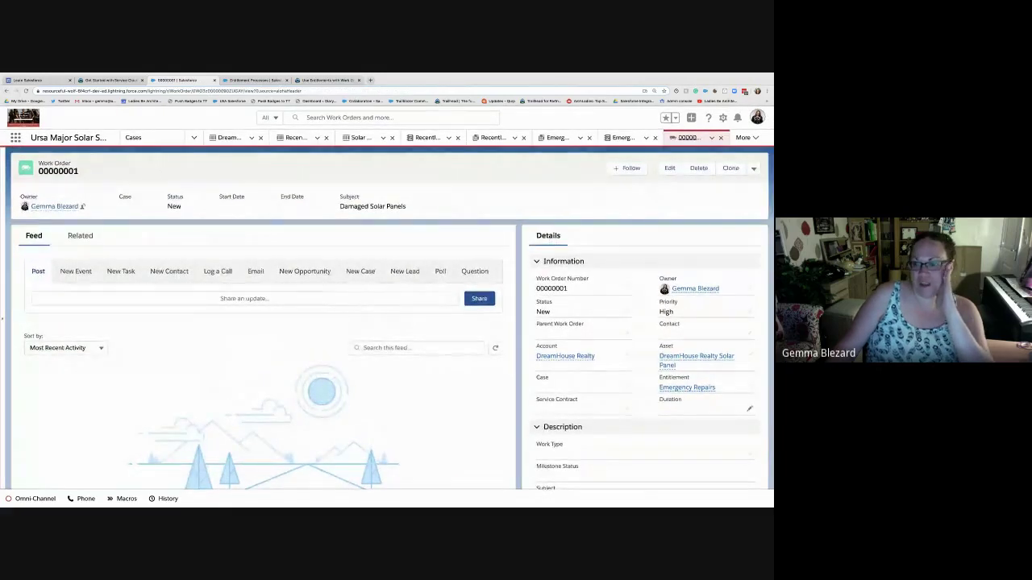
- Set the Damaged Solar Panels work order's work type to Emergency Repairs and save the record
scroll(748, 411, down, 1)
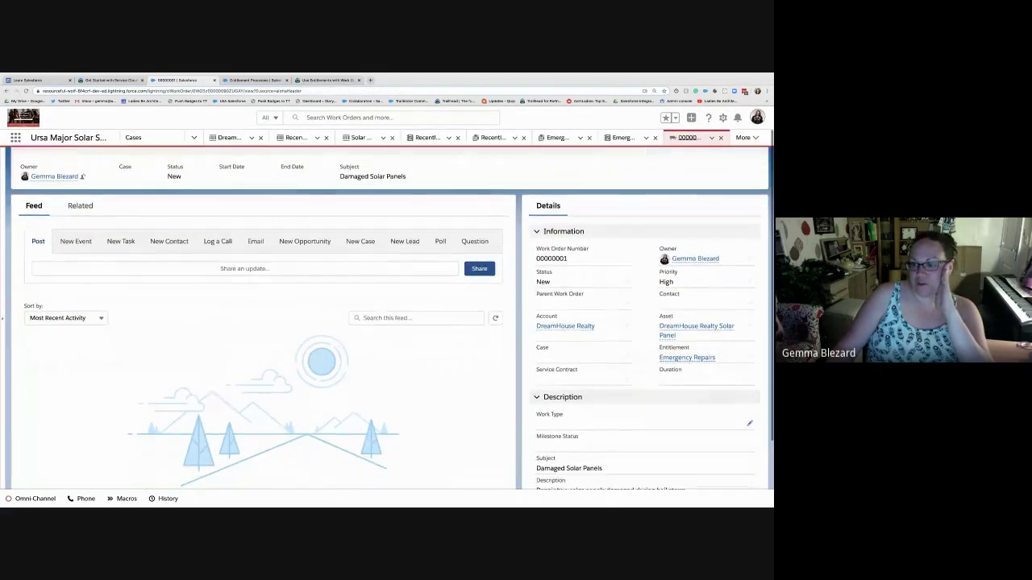
click(749, 424)
click(595, 444)
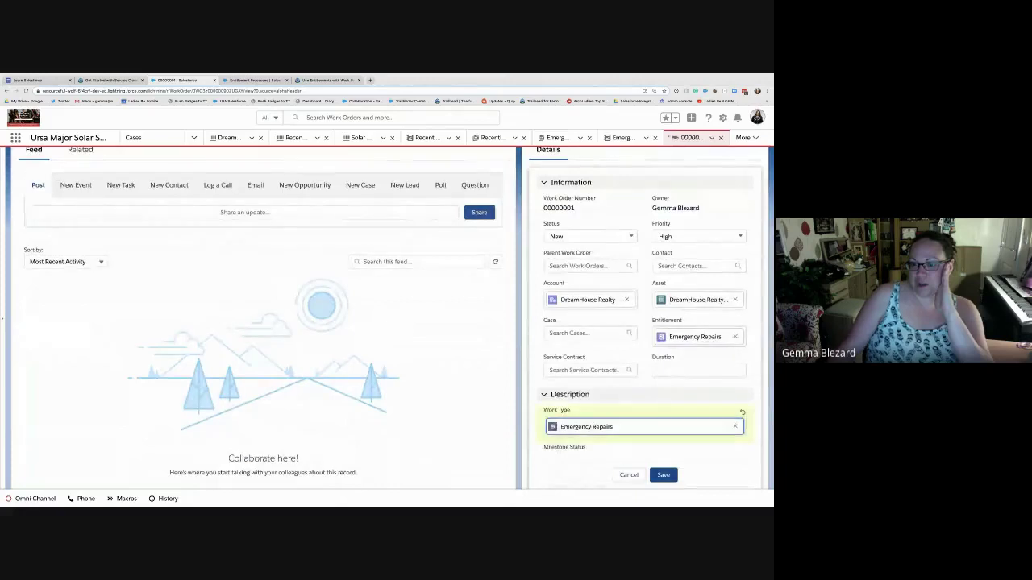
click(663, 476)
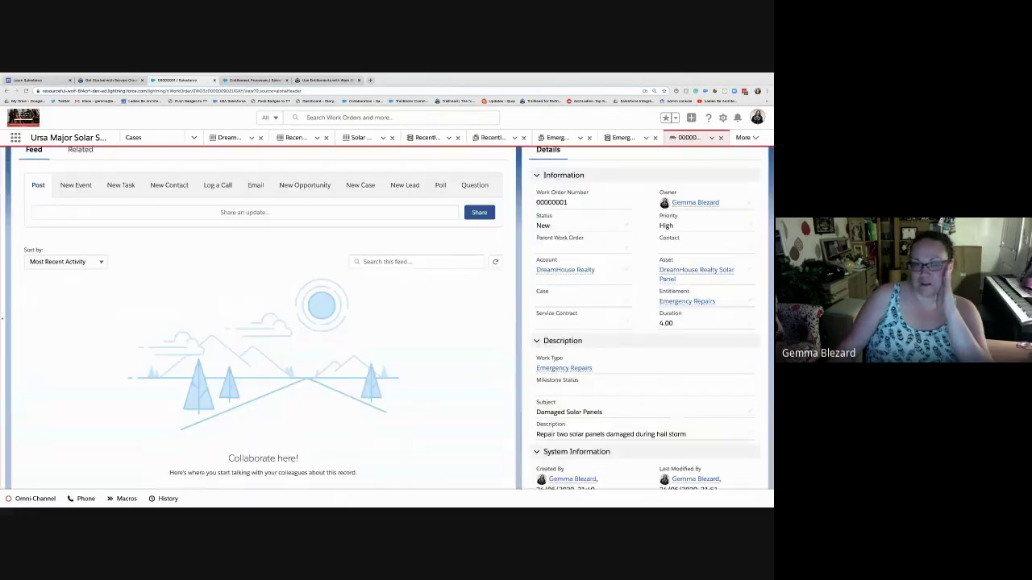
- Check the work order's details after the work type change and go back to the Trailhead unit
scroll(649, 238, up, 1)
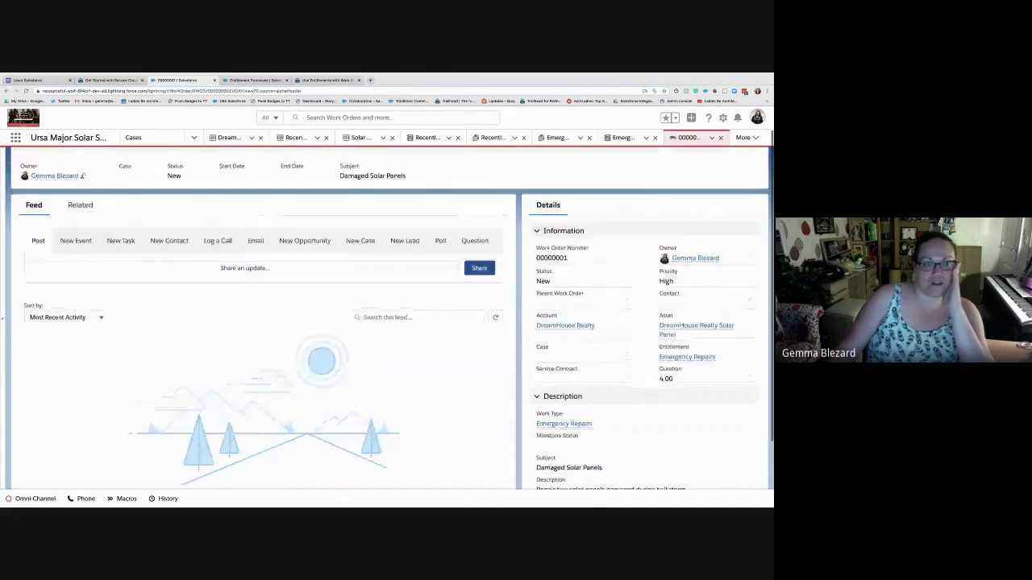
scroll(649, 239, down, 2)
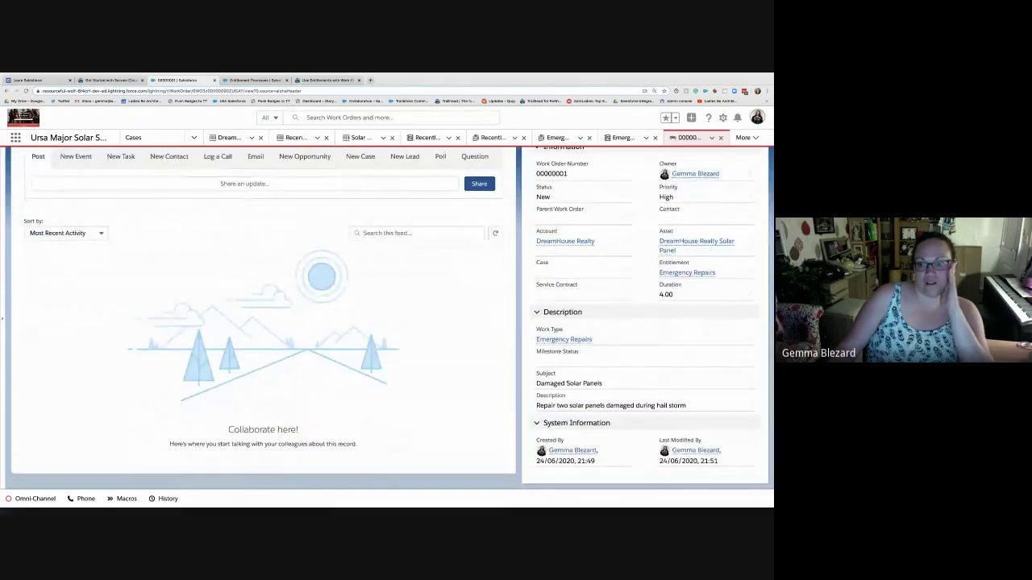
key(ctrl+Tab)
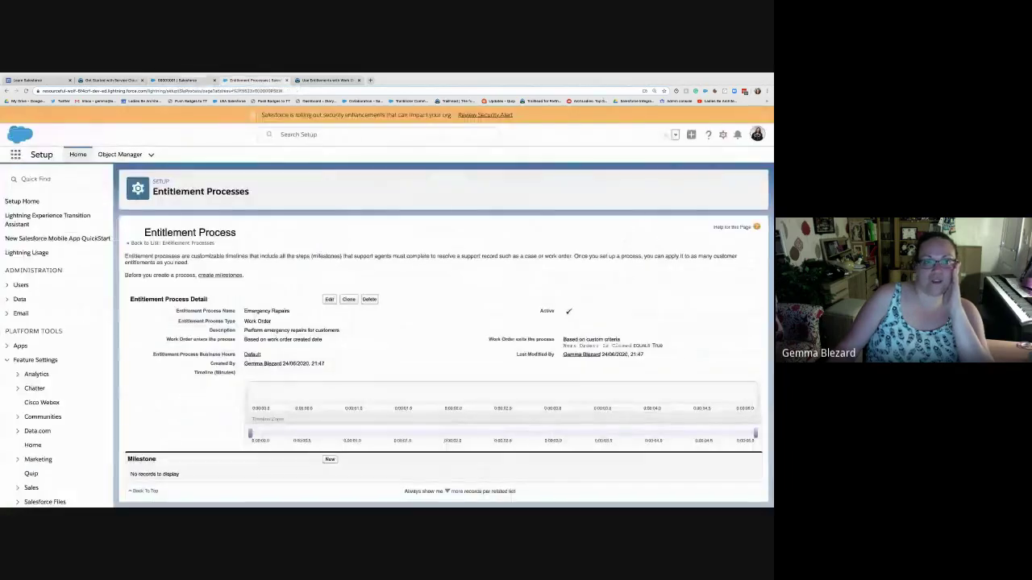
key(ctrl+Tab)
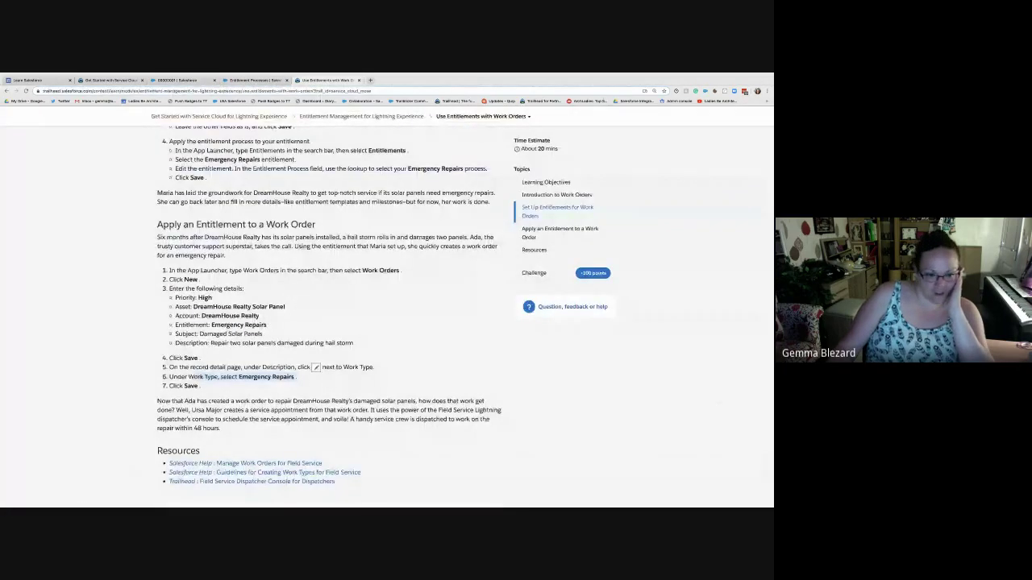
- Answer quiz question 2 with "Emergency maintenance is scheduled." and submit the quiz for checking
scroll(329, 314, down, 4)
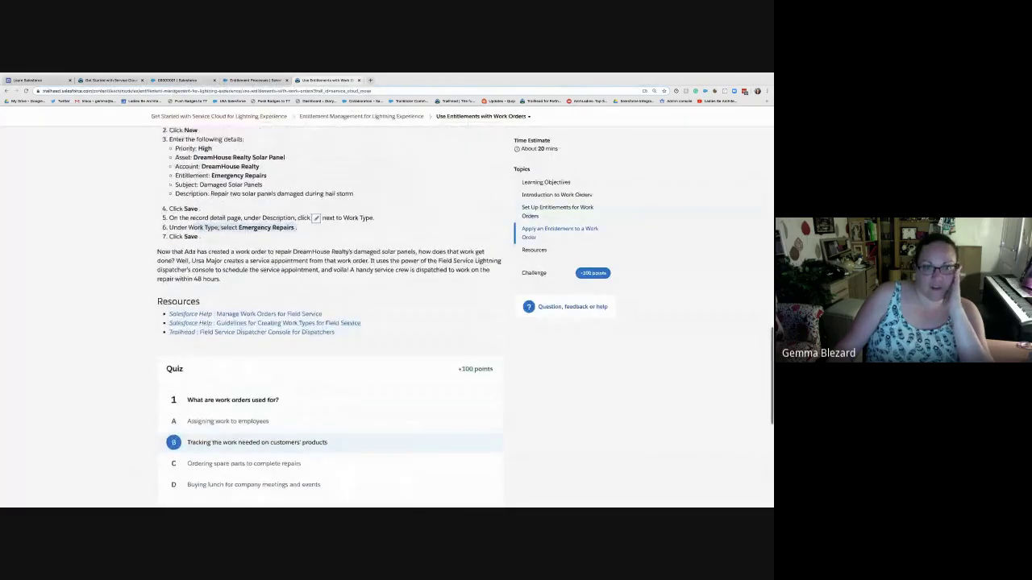
scroll(330, 315, down, 3)
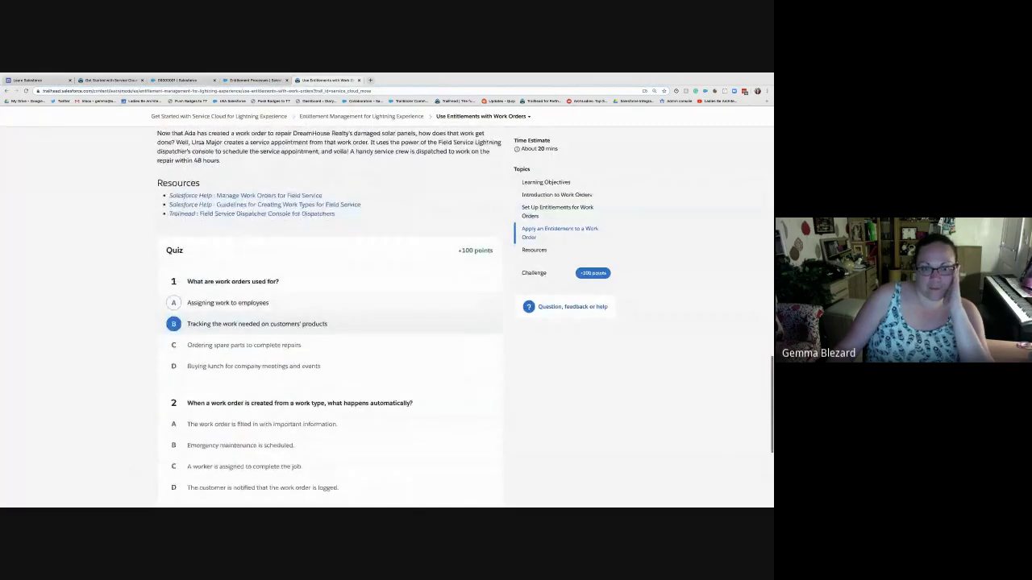
scroll(330, 315, down, 2)
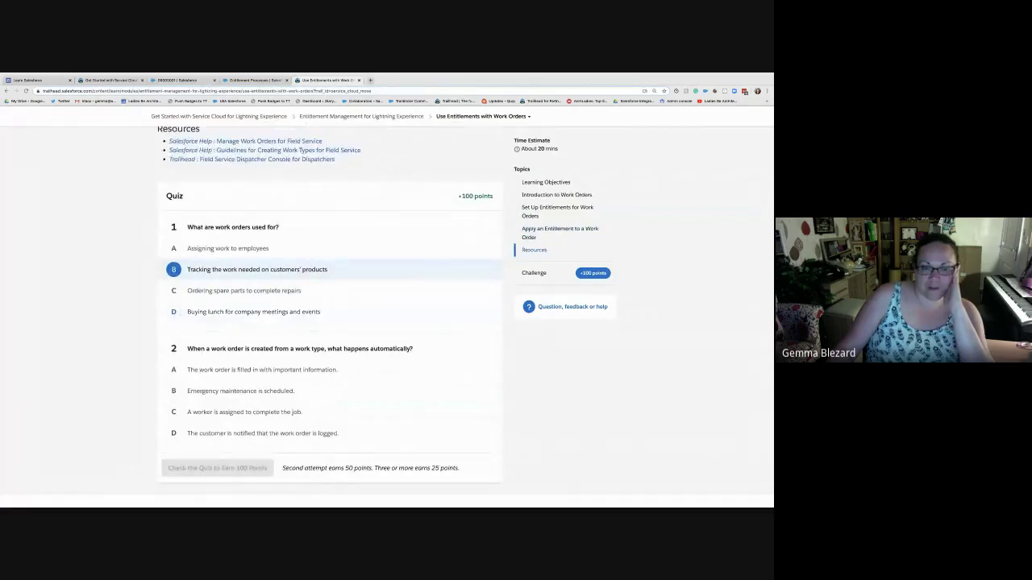
scroll(241, 419, down, 1)
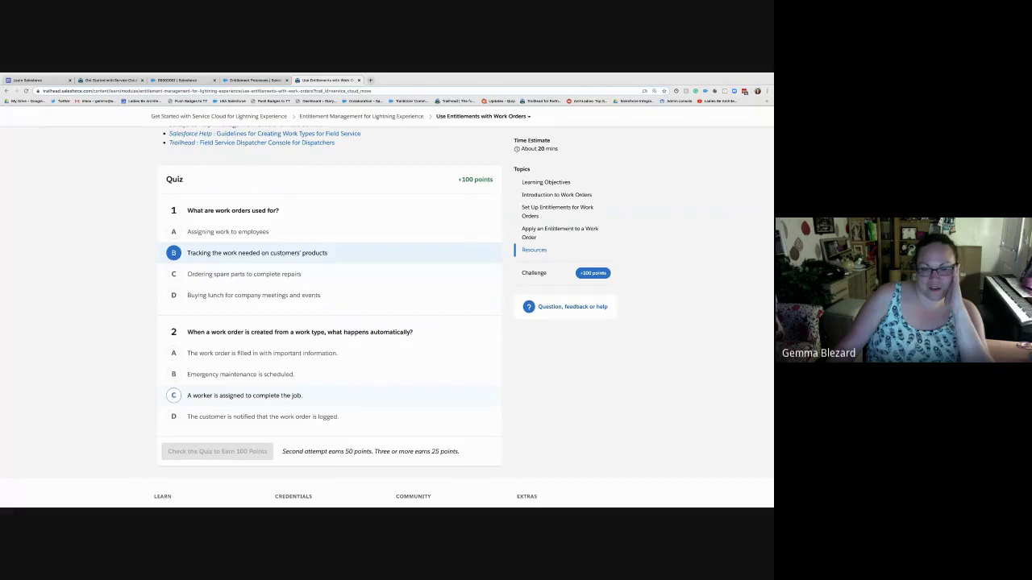
click(240, 375)
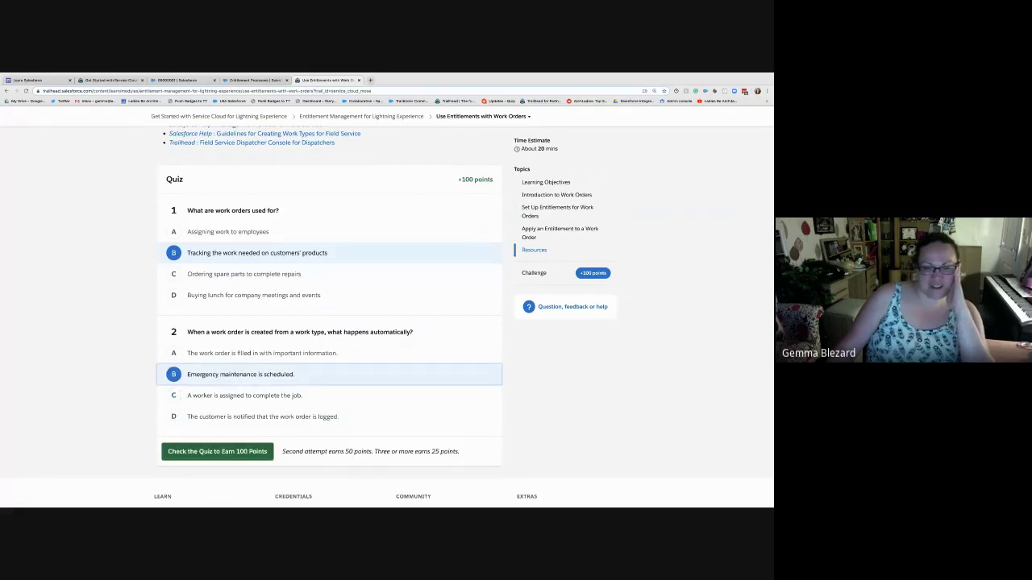
click(217, 452)
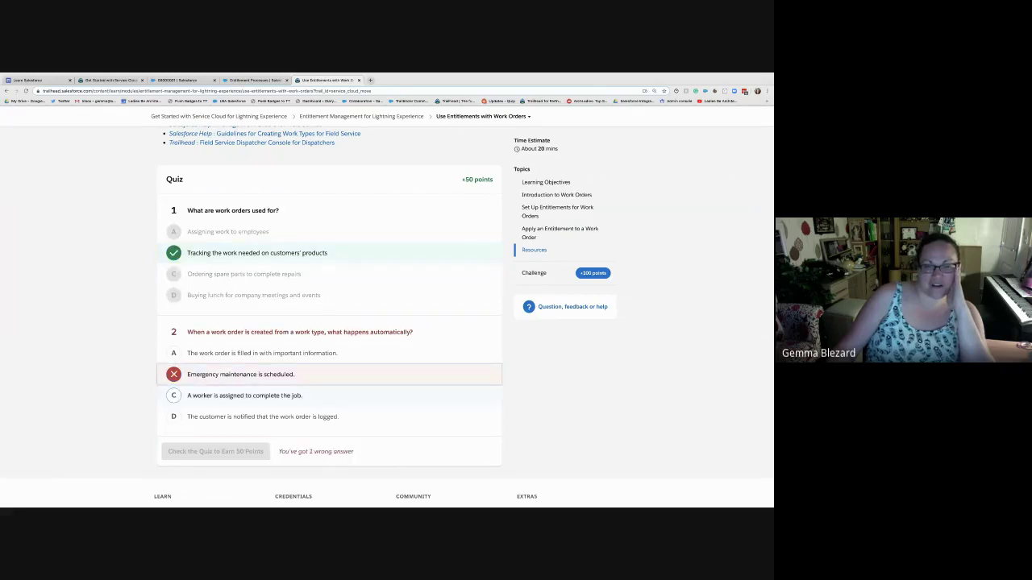
- Change the answer to quiz question 2 to "The work order is filled in with important information." and submit the quiz for checking
scroll(274, 396, up, 1)
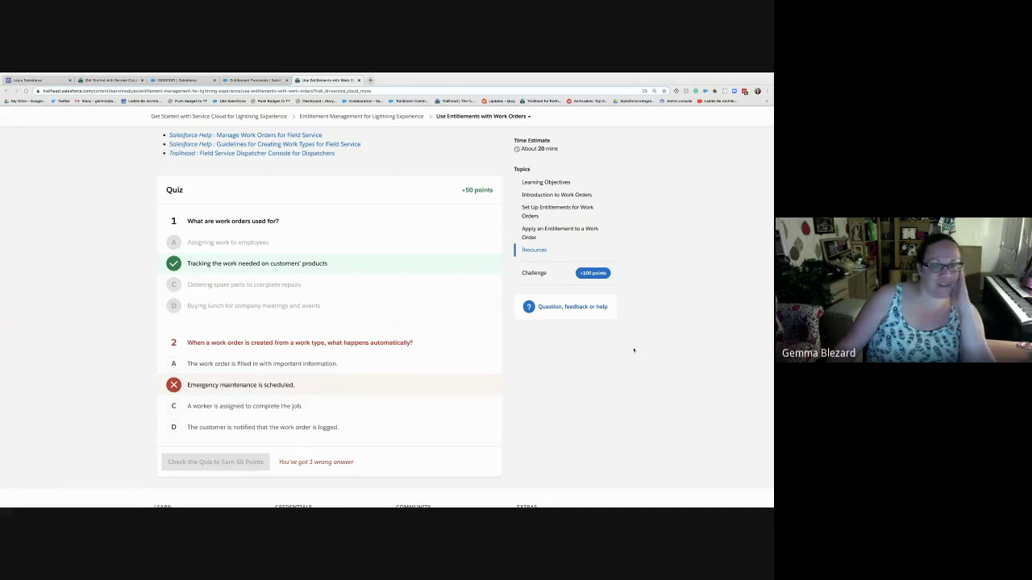
click(254, 364)
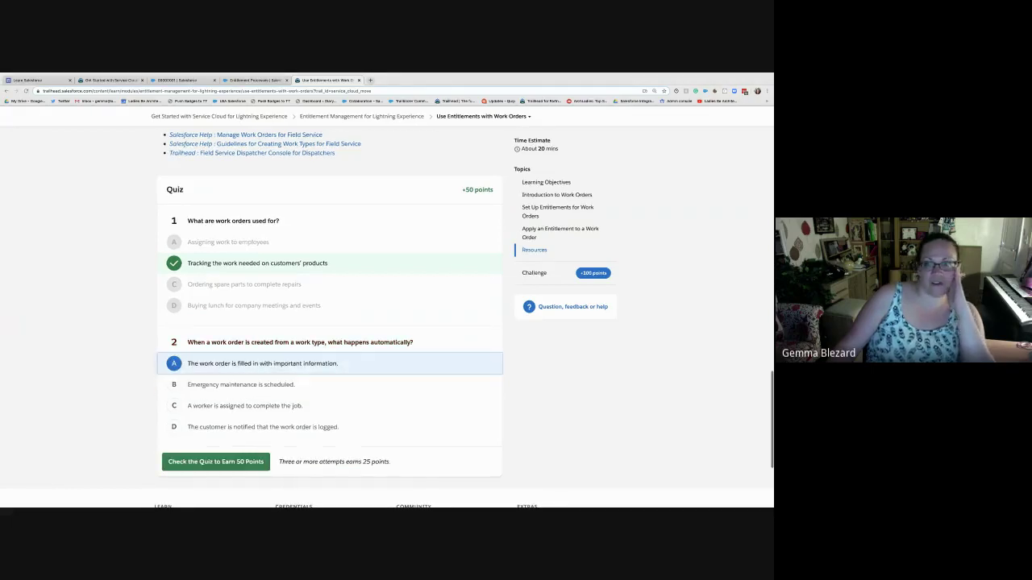
click(216, 462)
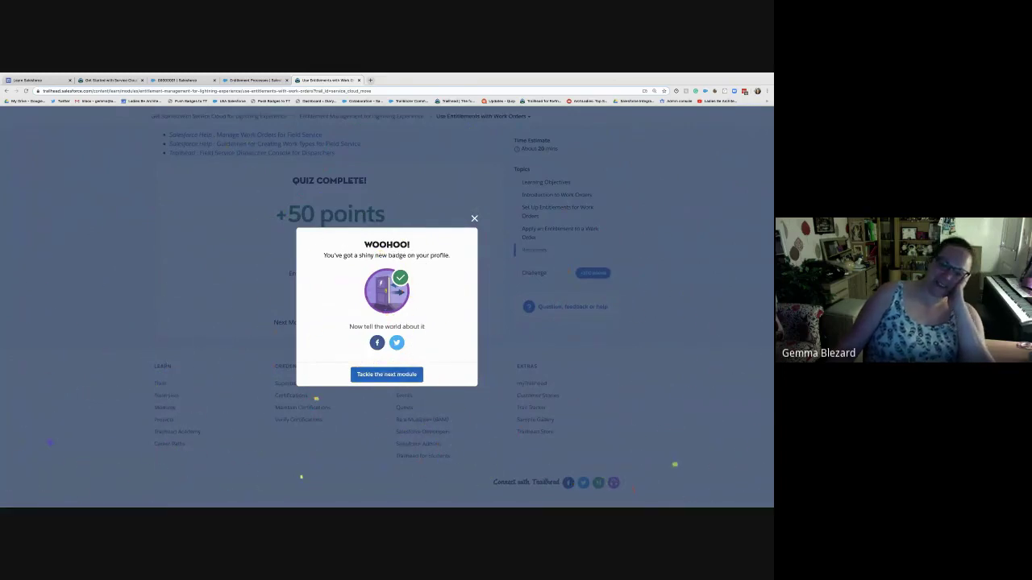
- Share the Entitlement Management for Lightning Experience badge on Twitter, logging in with the prefilled credentials and posting the suggested tweet
click(396, 343)
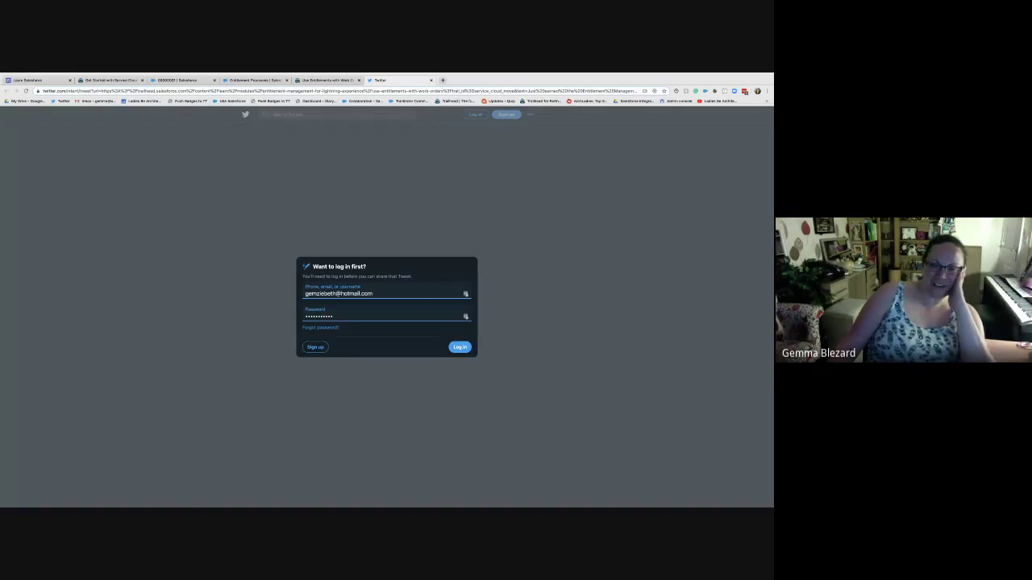
click(459, 347)
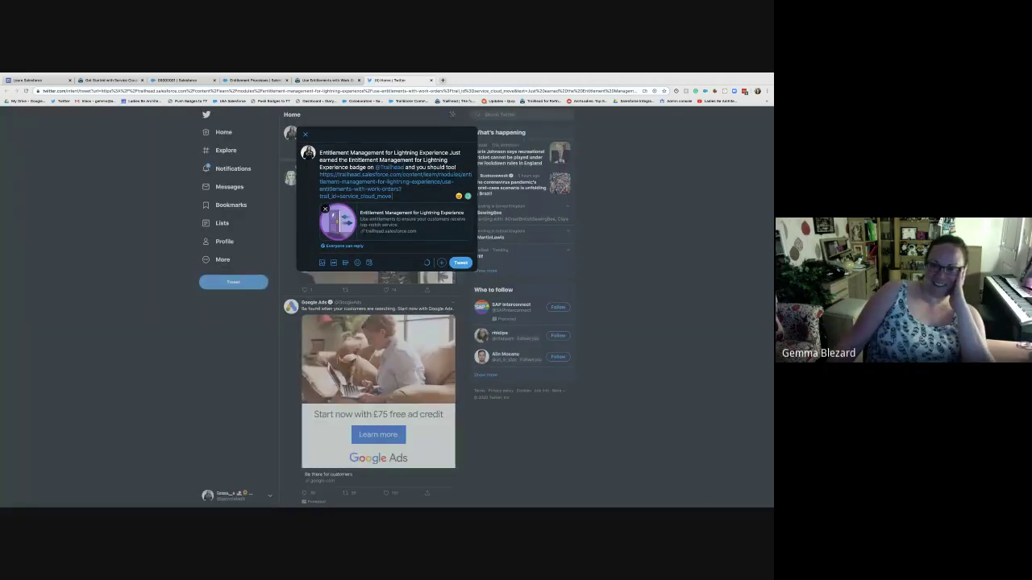
click(460, 263)
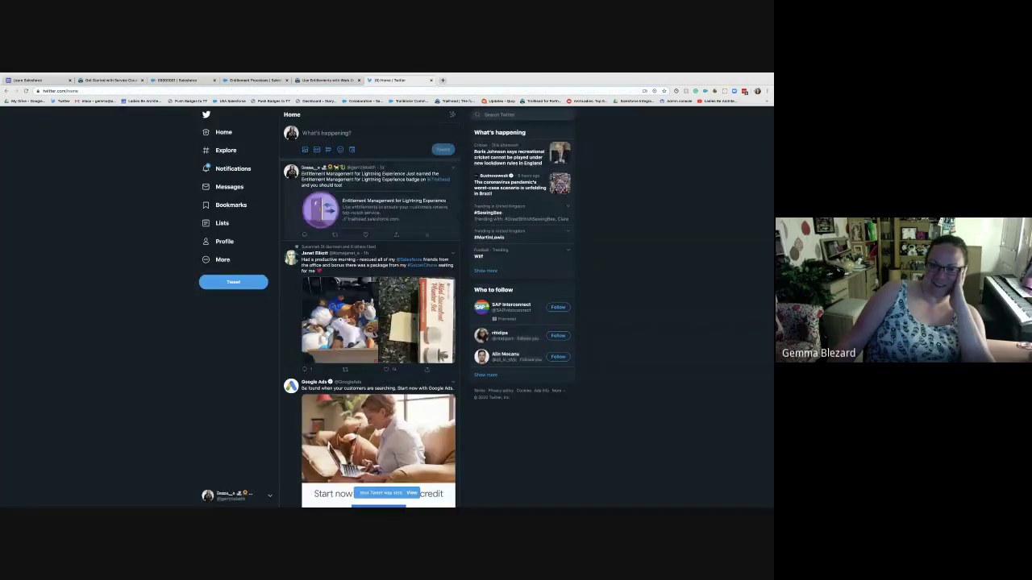